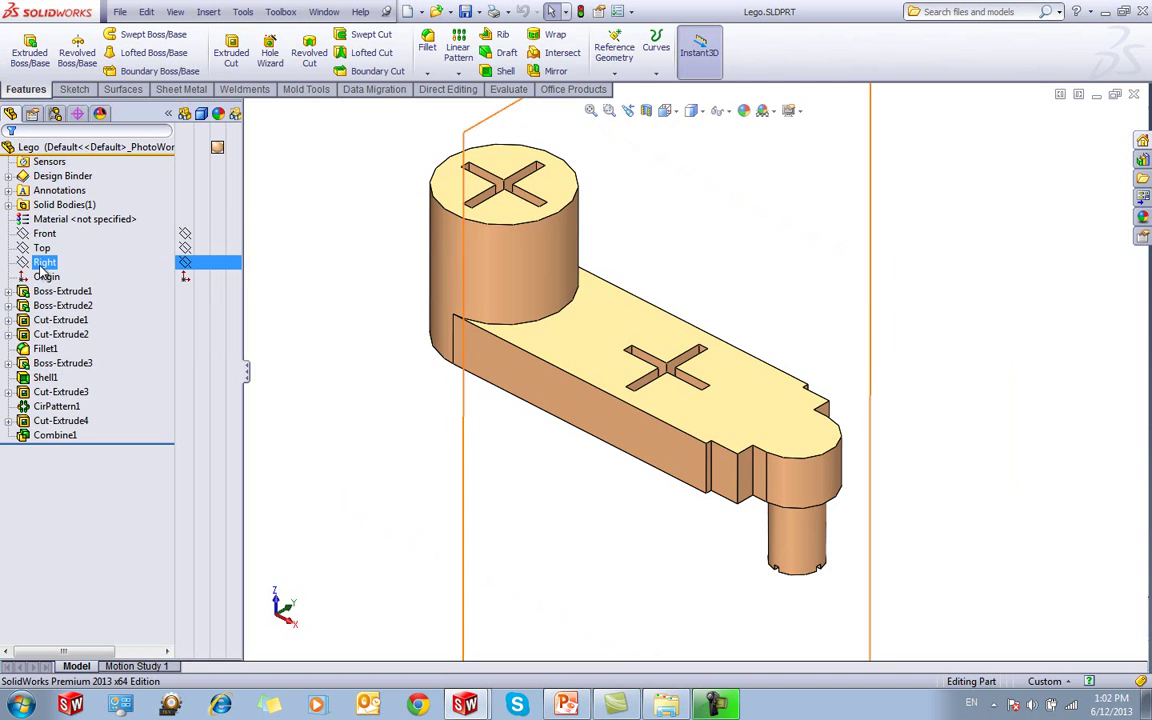
Create a reference plane parallel to the Right plane through the arm's vertical edge just before the stepped pin end
{"action": "mouse_move", "coordinate": [496, 424]}
{"action": "middle_mouse_down"}
{"action": "mouse_move", "coordinate": [496, 378]}
{"action": "mouse_move", "coordinate": [499, 413]}
{"action": "mouse_move", "coordinate": [599, 141]}
{"action": "middle_mouse_up"}
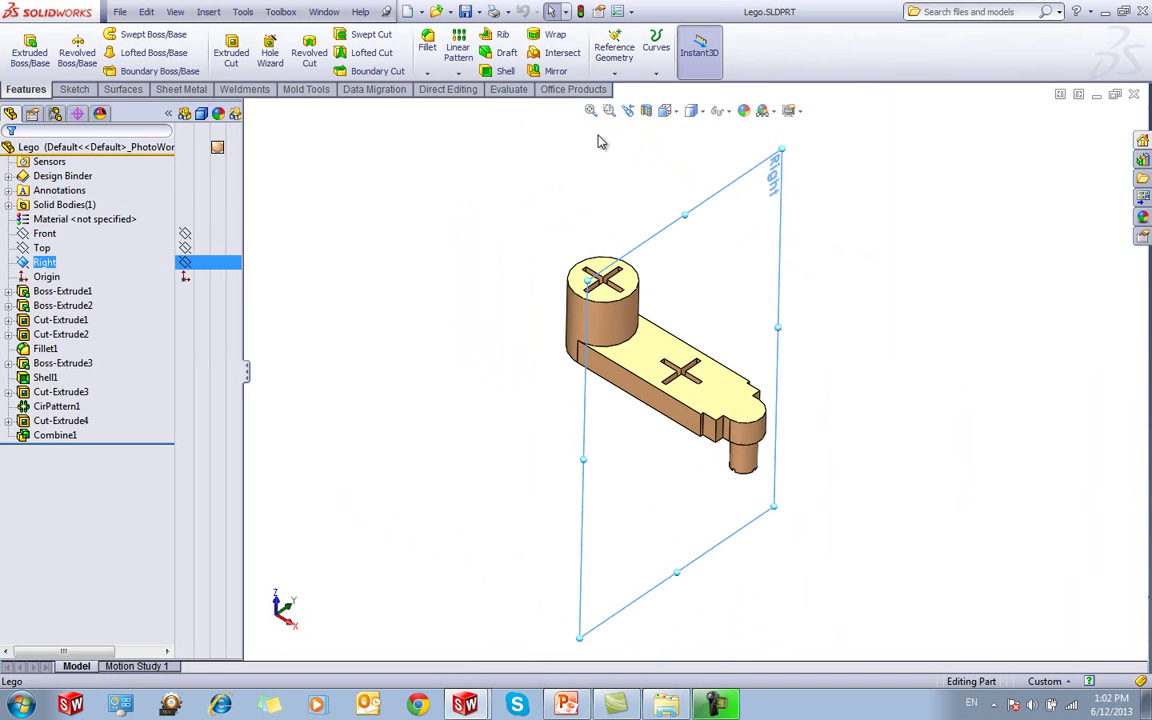
{"action": "left_click", "coordinate": [614, 52]}
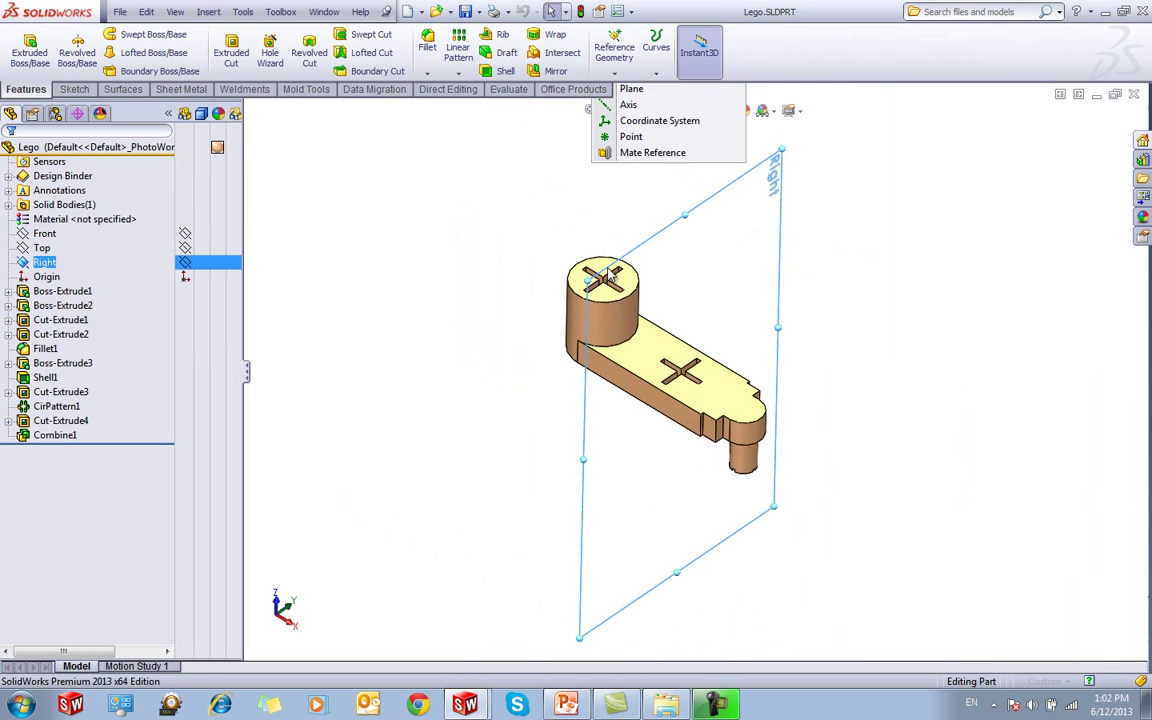
{"action": "left_click", "coordinate": [631, 88]}
{"action": "scroll", "coordinate": [720, 420], "scroll_direction": "down", "scroll_amount": 5}
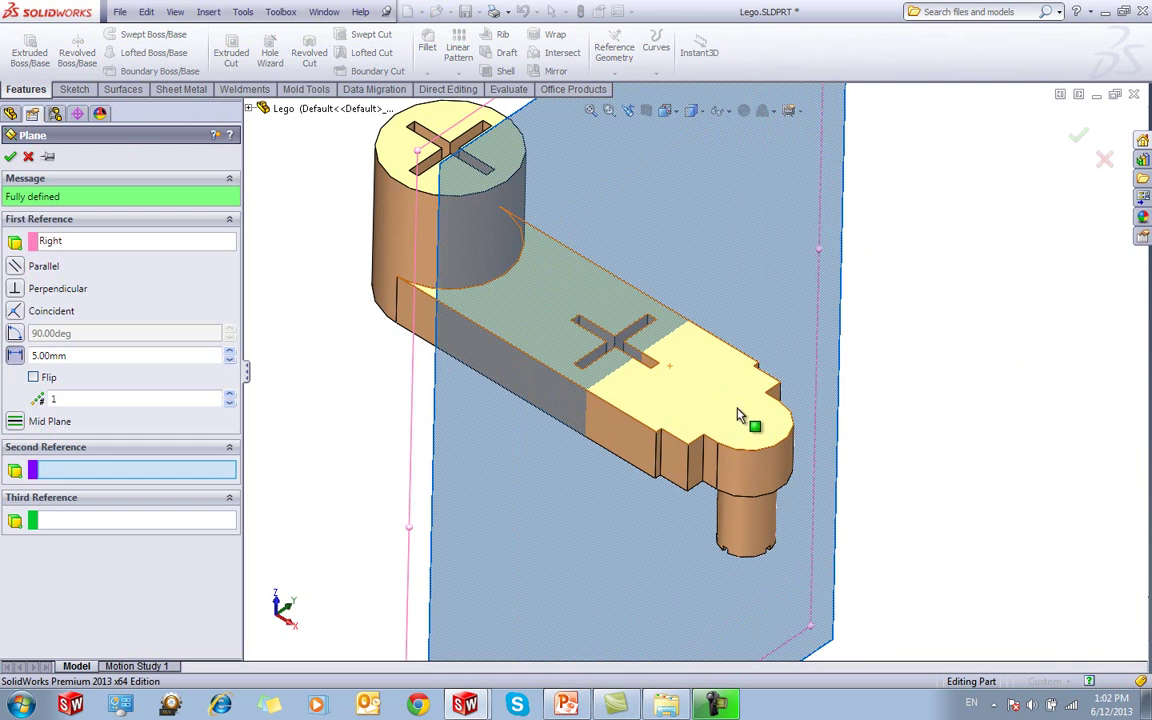
{"action": "left_click", "coordinate": [658, 437]}
{"action": "key", "text": "Return"}
{"action": "middle_click_drag", "start_coordinate": [535, 458], "coordinate": [527, 424]}
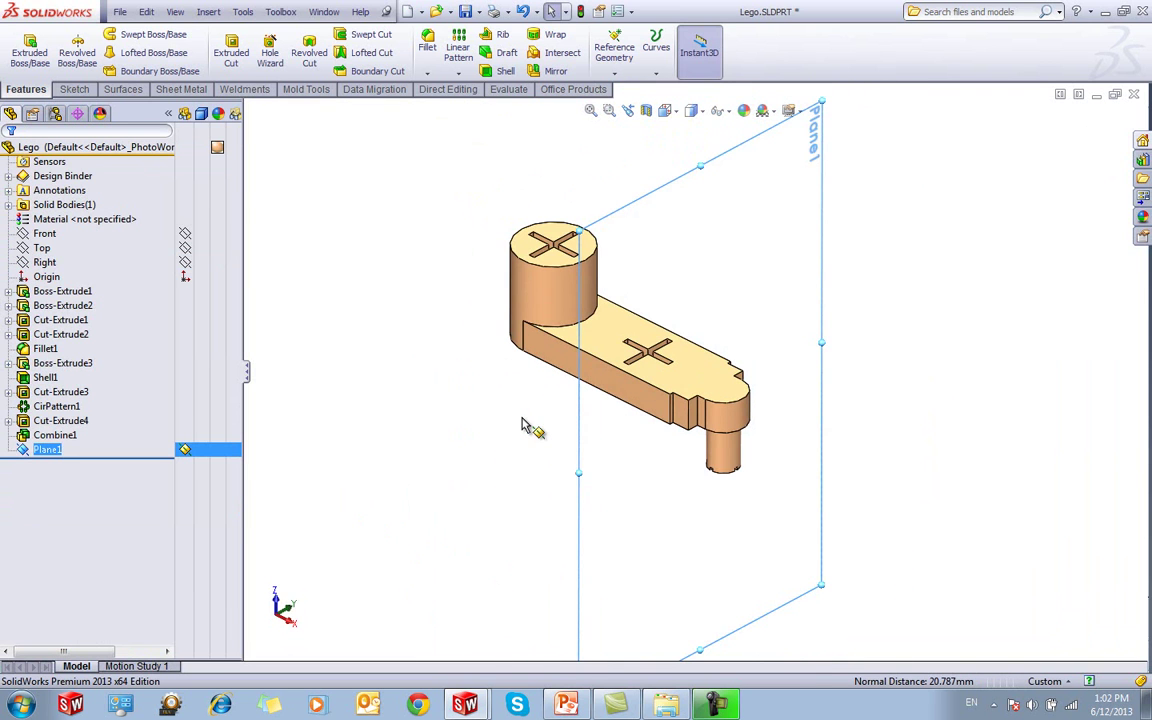
Split the part with the new reference plane, keeping both resulting bodies without assigning files
{"action": "left_click", "coordinate": [209, 12]}
{"action": "mouse_move", "coordinate": [245, 65]}
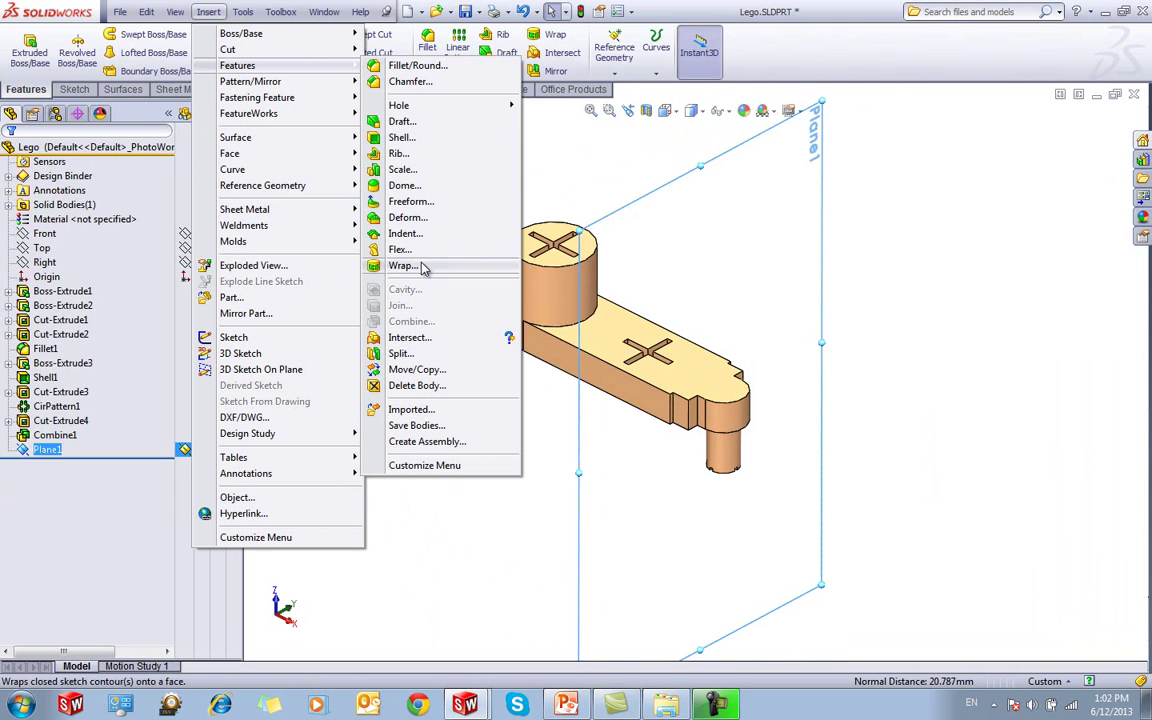
{"action": "left_click", "coordinate": [441, 356]}
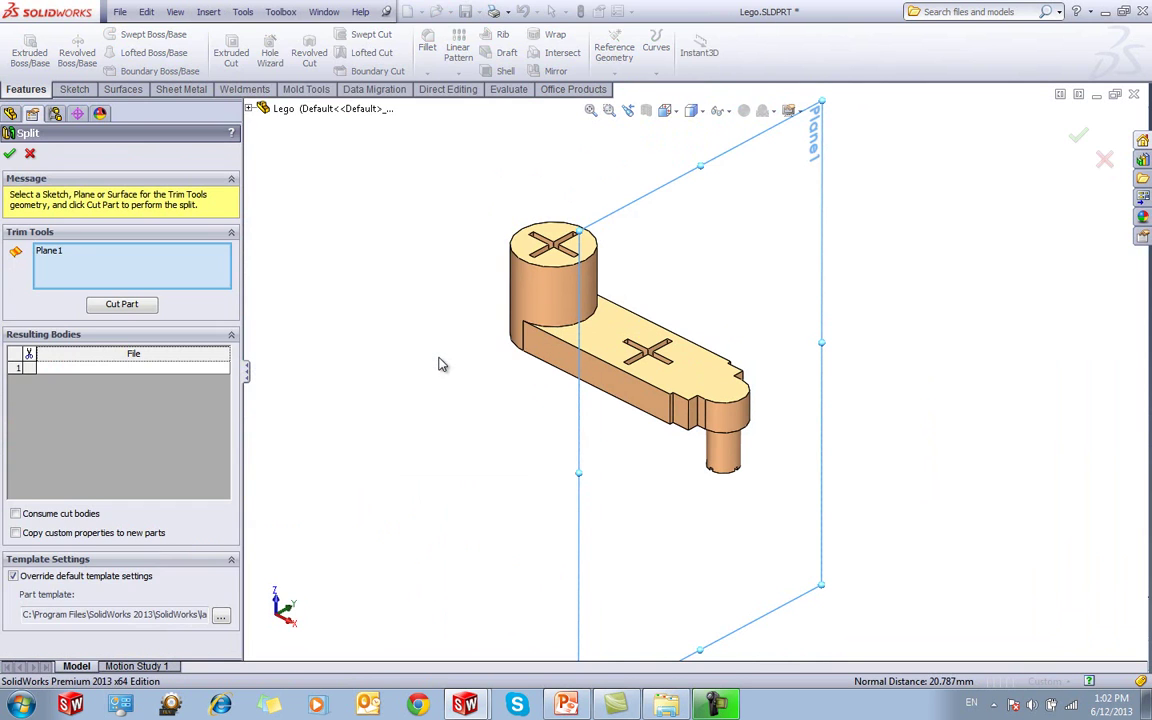
{"action": "left_click", "coordinate": [140, 305]}
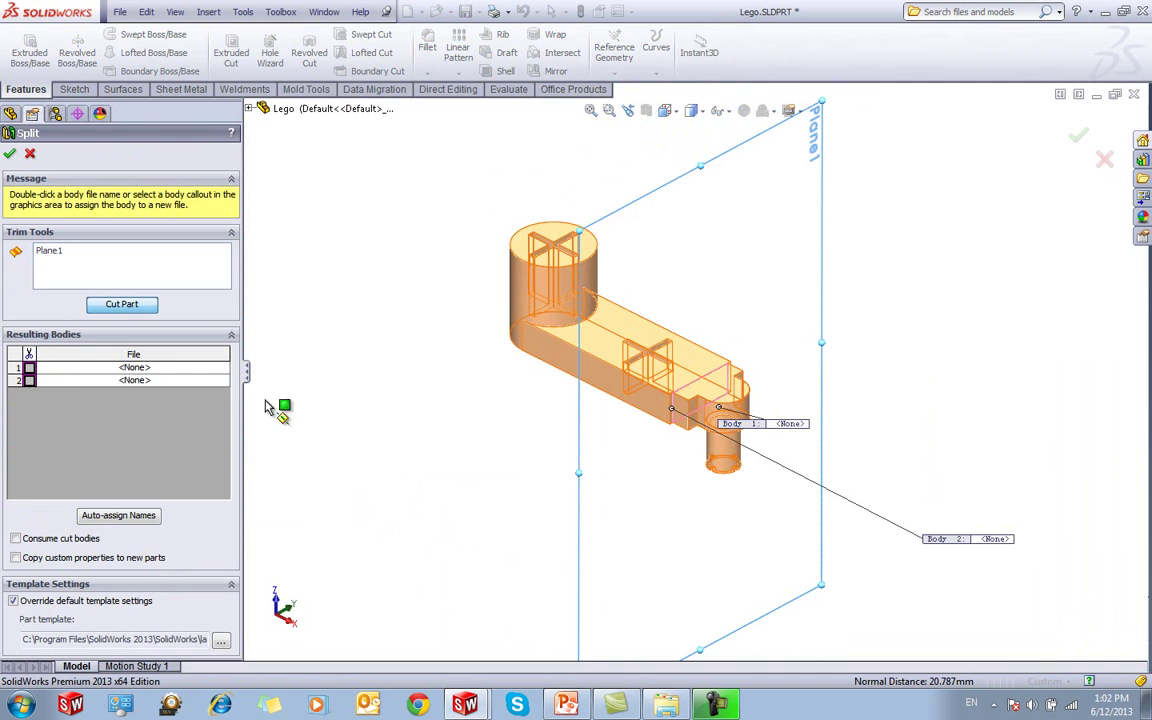
{"action": "left_click", "coordinate": [29, 369]}
{"action": "left_click", "coordinate": [29, 381]}
{"action": "middle_click_drag", "start_coordinate": [409, 425], "coordinate": [409, 443]}
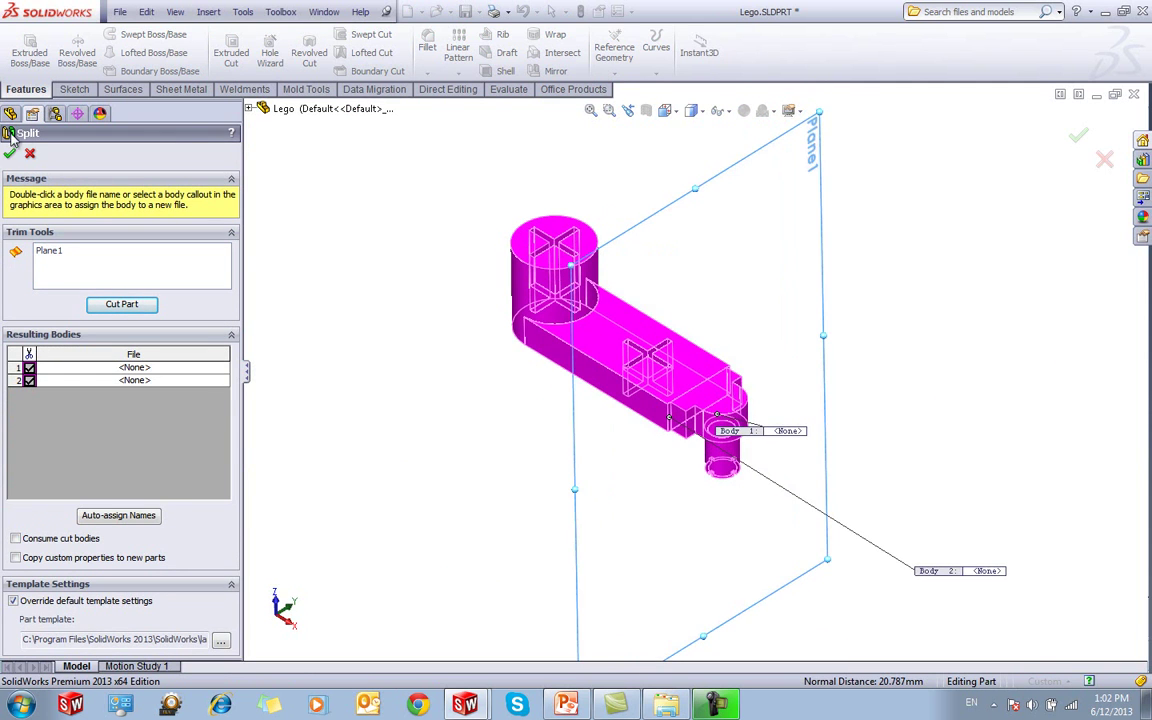
{"action": "left_click", "coordinate": [10, 152]}
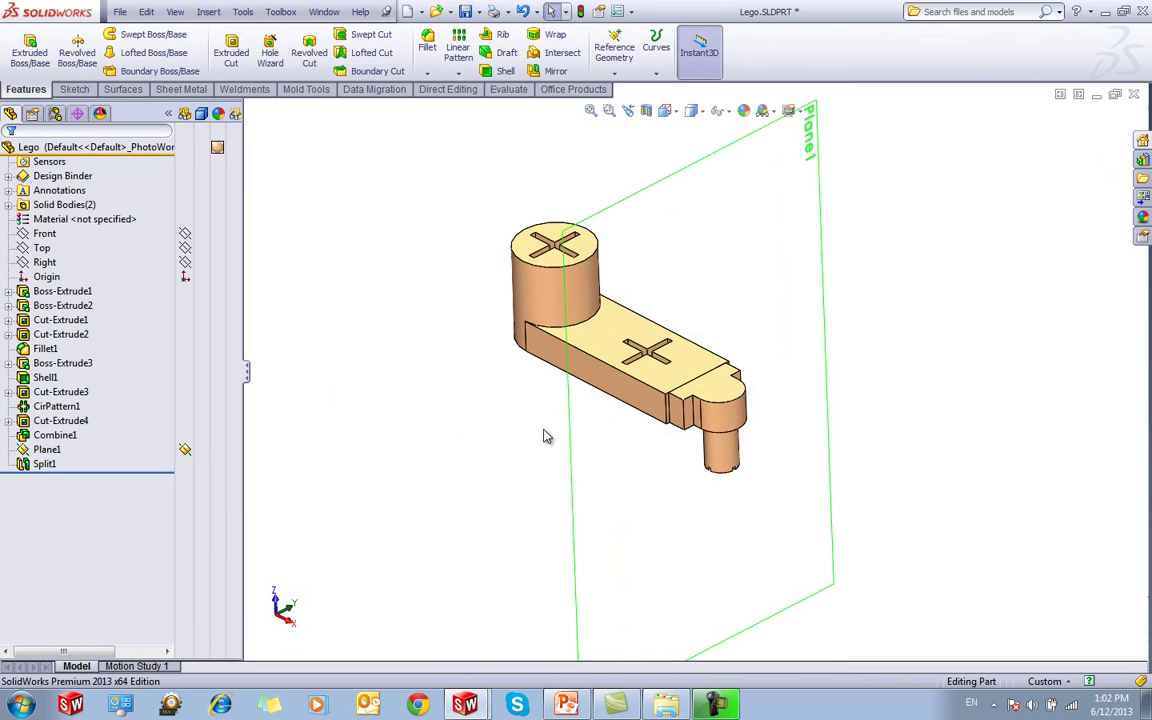
Expand the solid bodies list and highlight each of the two split bodies
{"action": "left_click", "coordinate": [50, 205]}
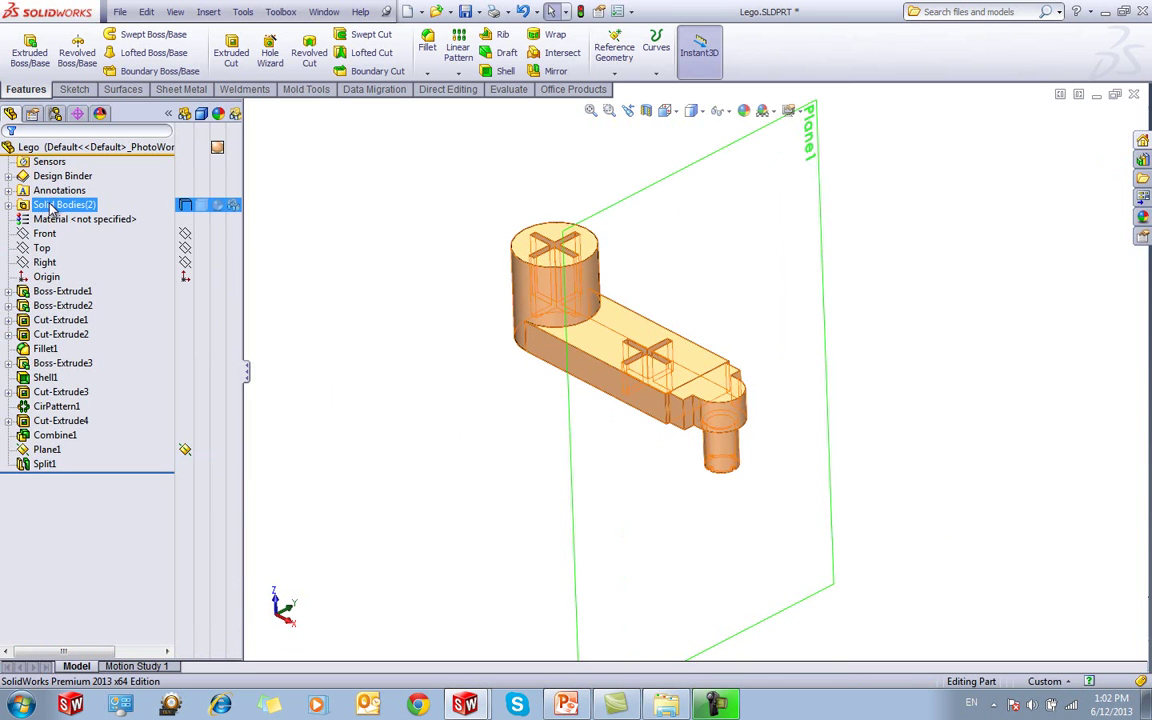
{"action": "left_click", "coordinate": [9, 206]}
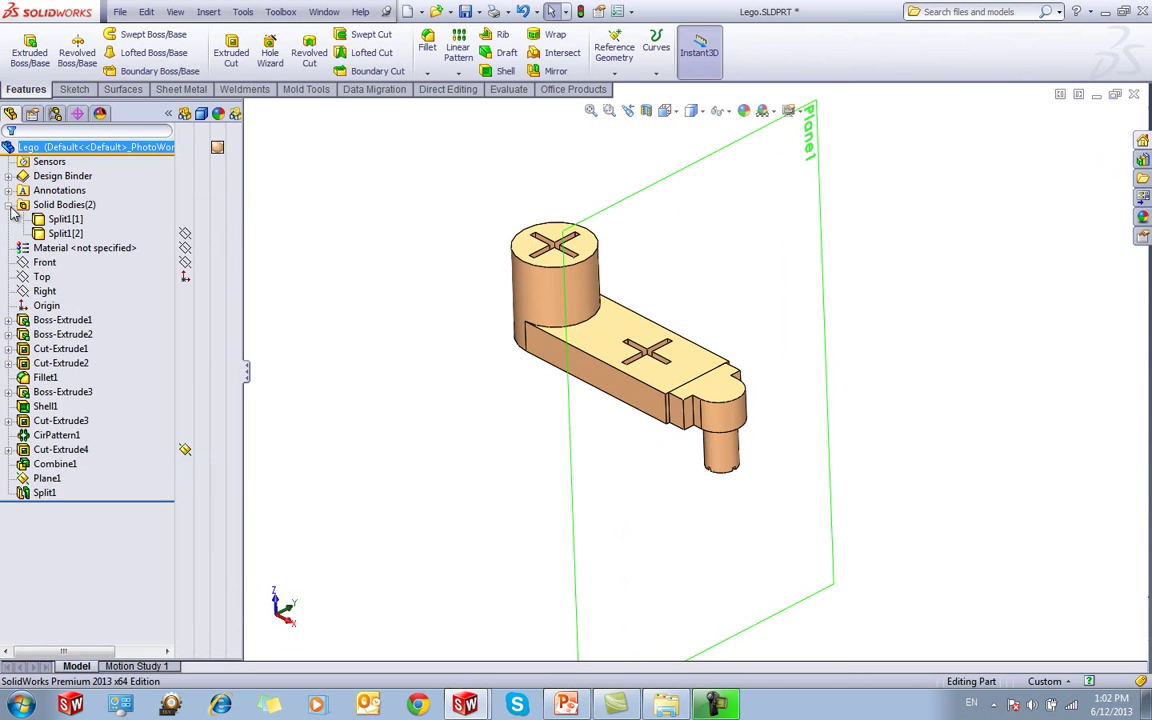
{"action": "left_click", "coordinate": [66, 220]}
{"action": "left_click", "coordinate": [64, 233]}
{"action": "left_click", "coordinate": [347, 393]}
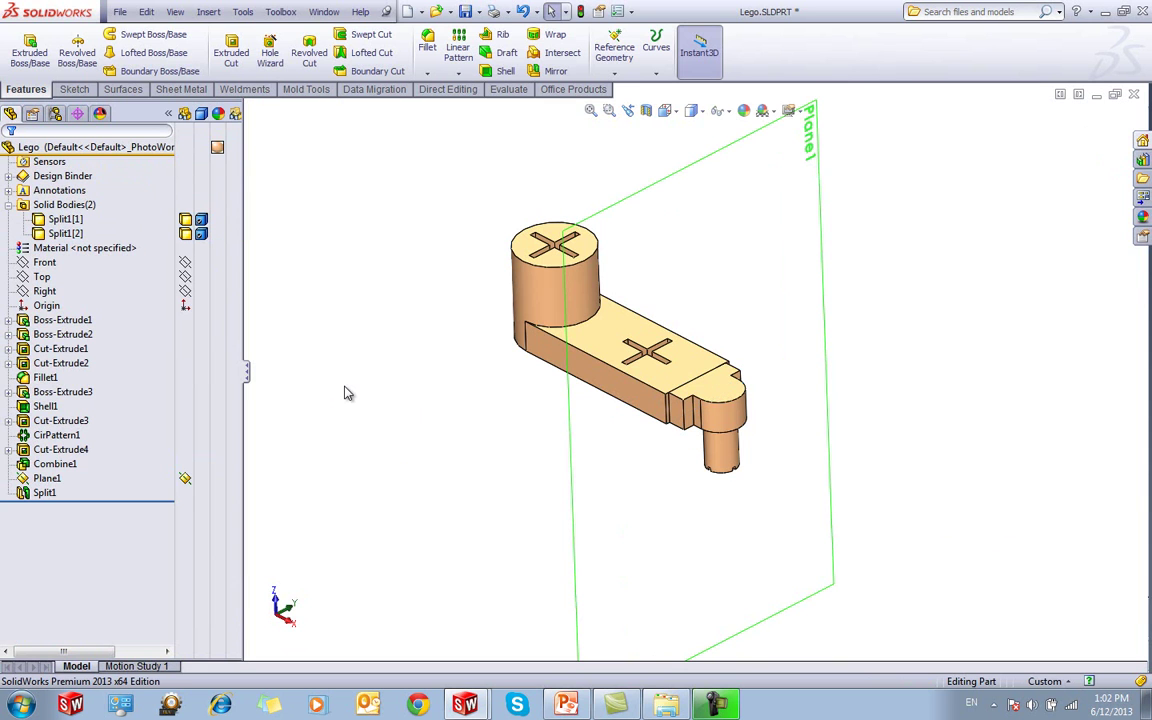
Roll the model back to before the split to check the solid bodies, and roll it forward again
{"action": "left_click_drag", "start_coordinate": [134, 499], "coordinate": [134, 484]}
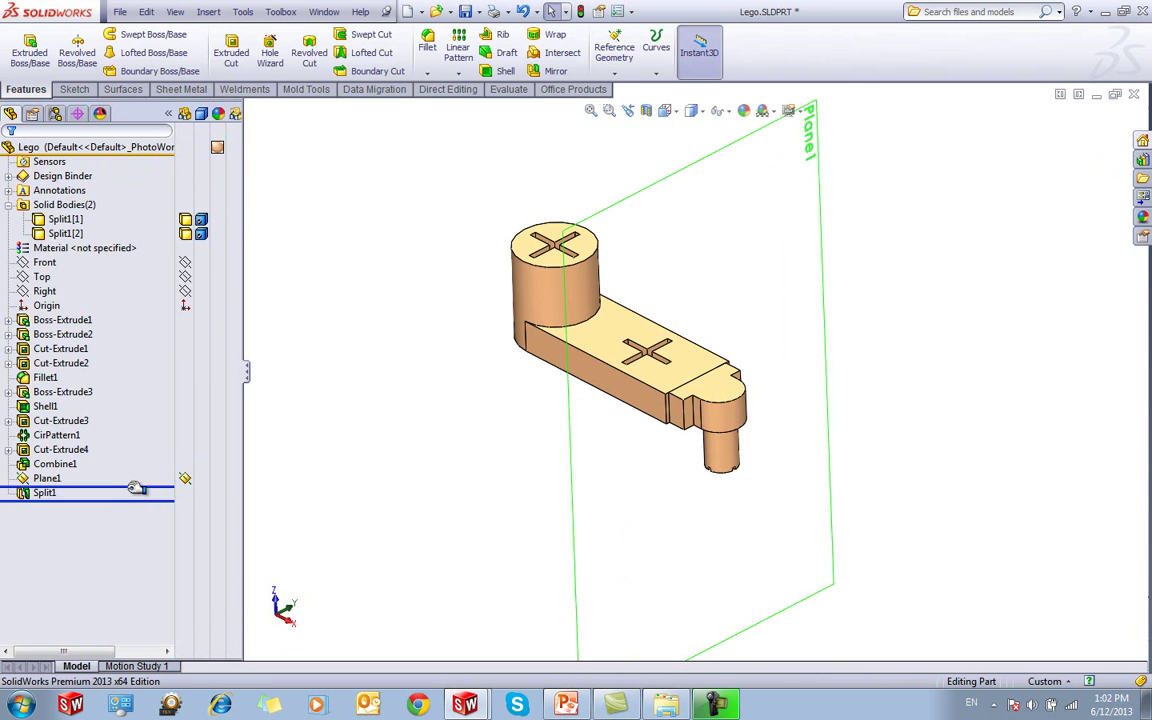
{"action": "left_click", "coordinate": [56, 221]}
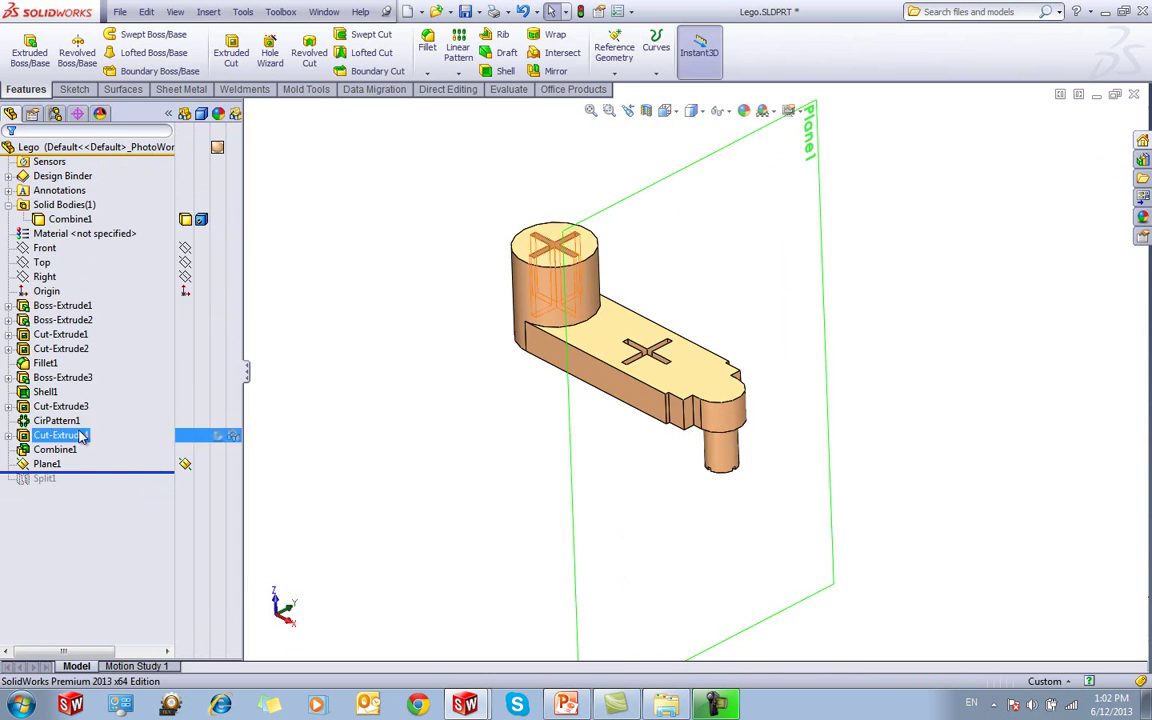
{"action": "left_click_drag", "start_coordinate": [88, 477], "coordinate": [88, 497]}
Hide the reference plane used for the split
{"action": "middle_click_drag", "start_coordinate": [311, 438], "coordinate": [398, 375]}
{"action": "left_click", "coordinate": [587, 485]}
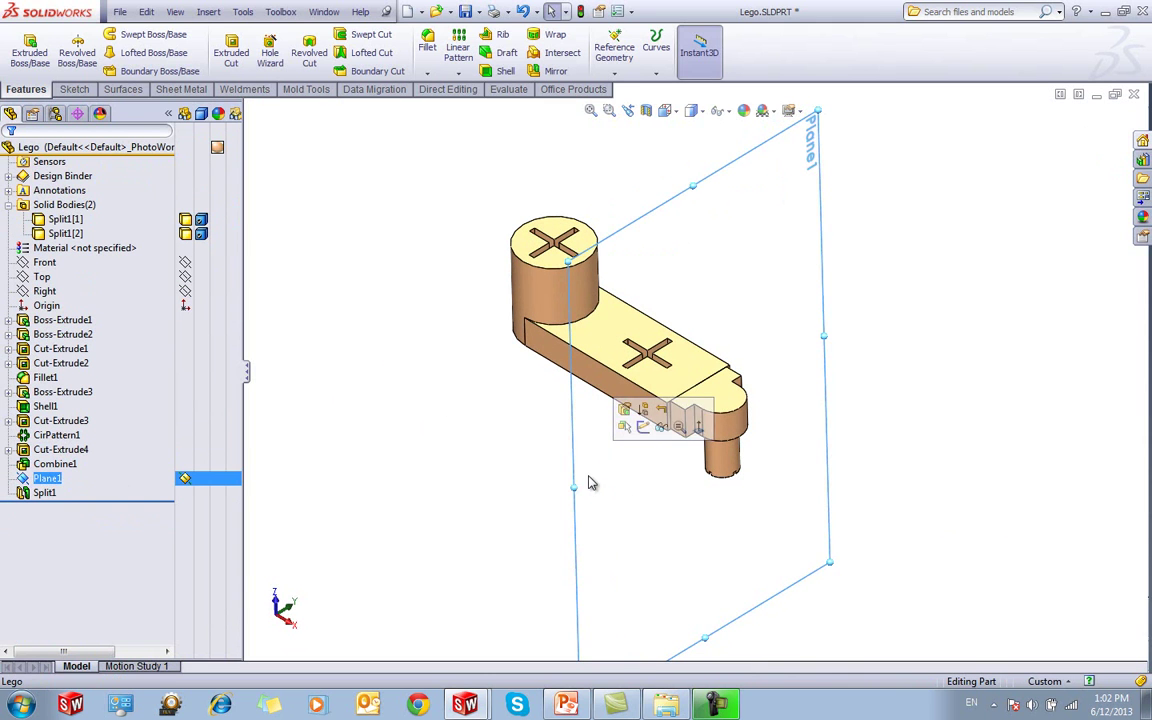
{"action": "left_click", "coordinate": [600, 393]}
{"action": "middle_click_drag", "start_coordinate": [509, 466], "coordinate": [506, 460]}
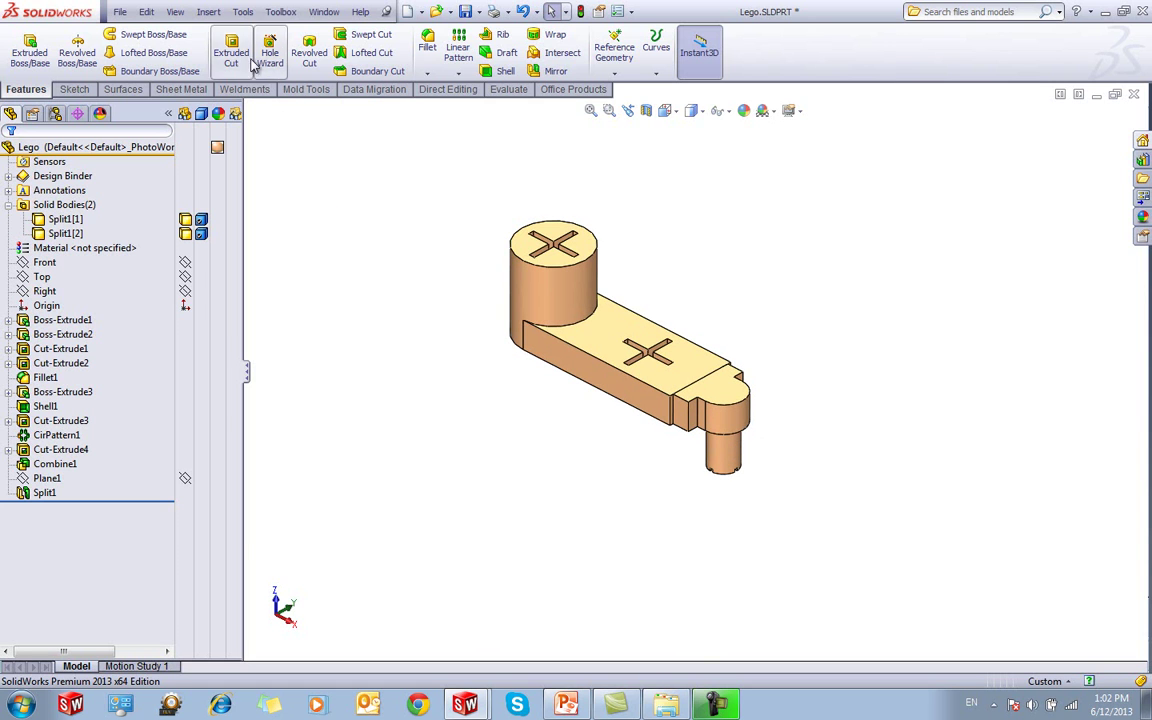
Start the Move/Copy Body command, view its translate and rotate options, and switch to constraint-based positioning
{"action": "left_click", "coordinate": [208, 11]}
{"action": "mouse_move", "coordinate": [250, 65]}
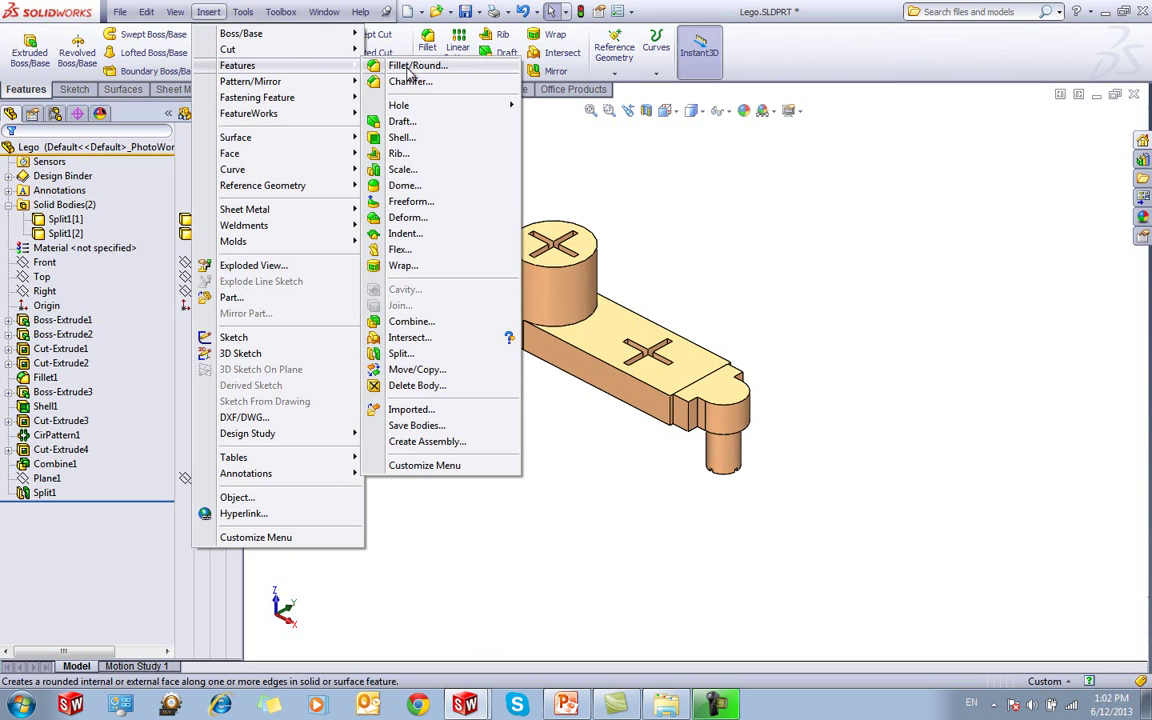
{"action": "left_click", "coordinate": [400, 370]}
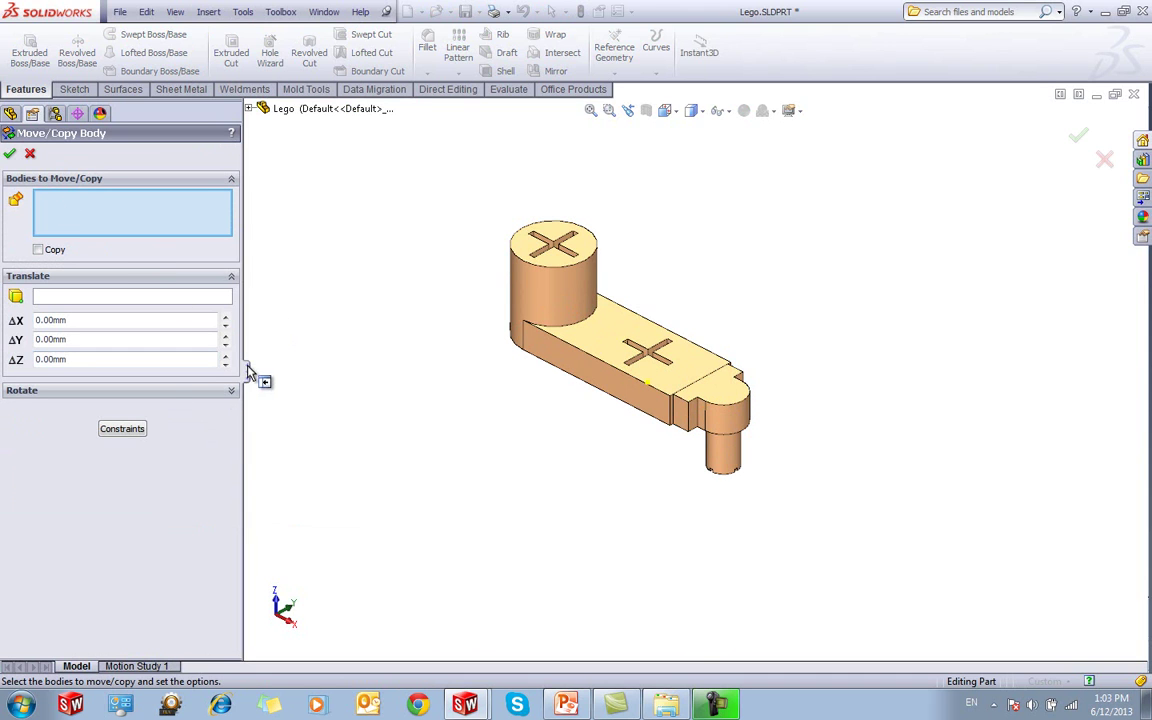
{"action": "left_click_drag", "start_coordinate": [248, 372], "coordinate": [285, 374]}
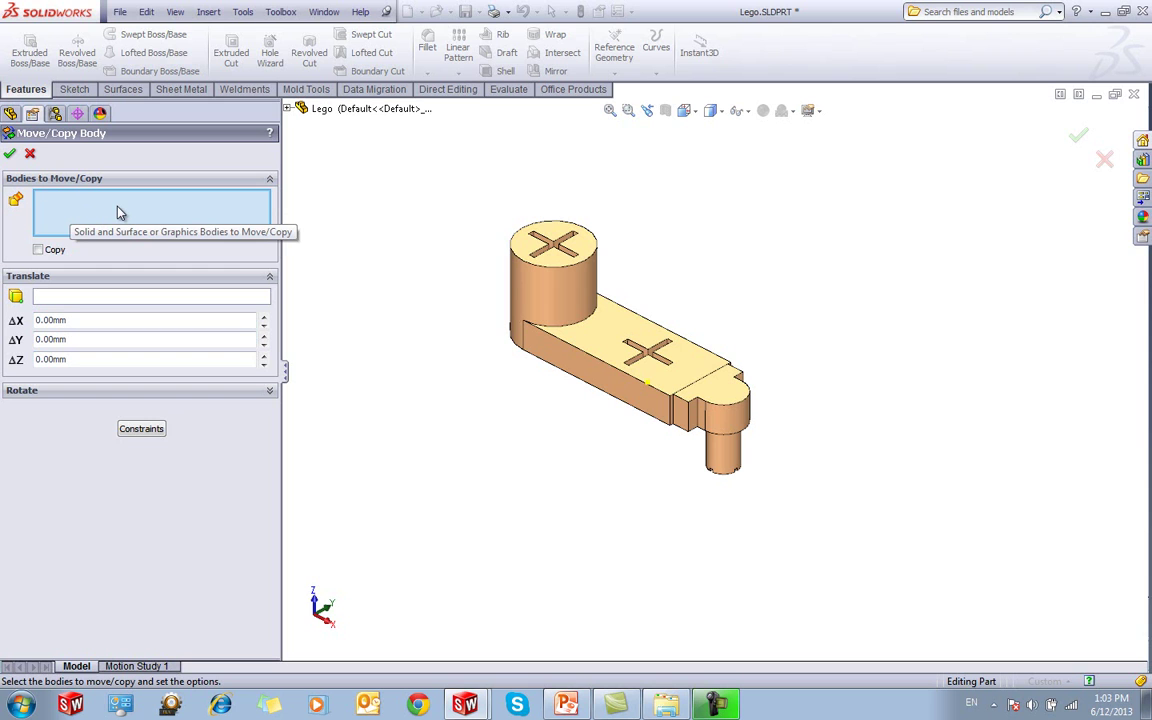
{"action": "left_click", "coordinate": [67, 296]}
{"action": "left_click", "coordinate": [269, 391]}
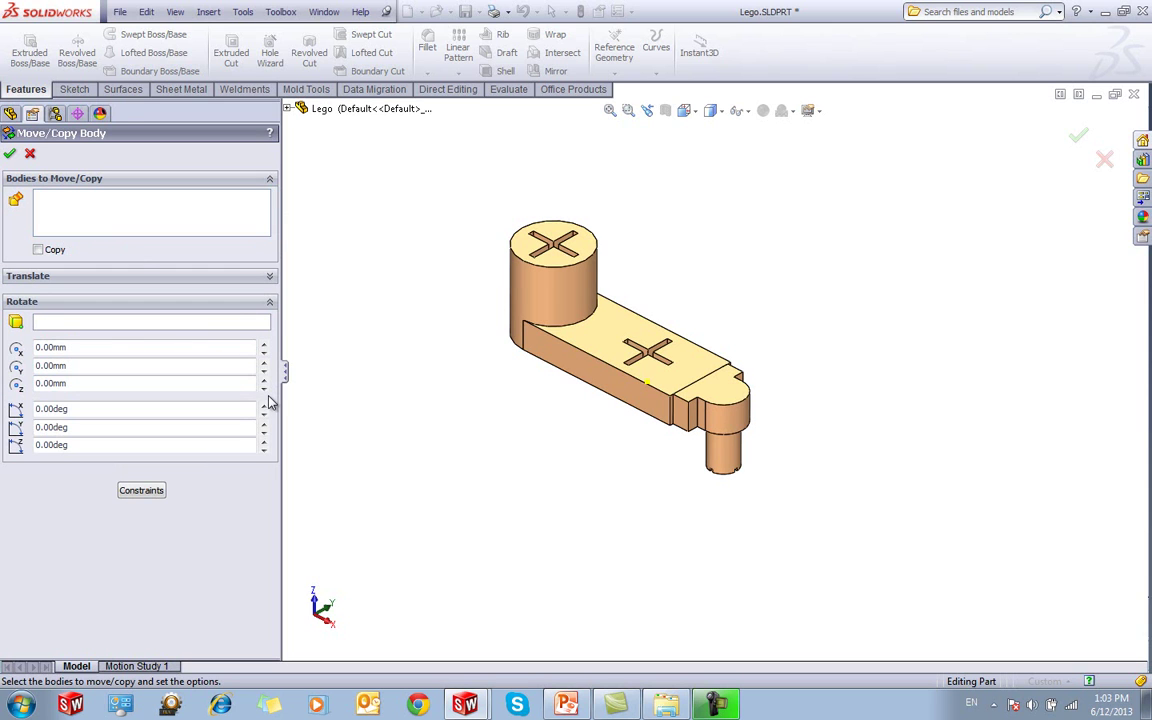
{"action": "left_click", "coordinate": [143, 491]}
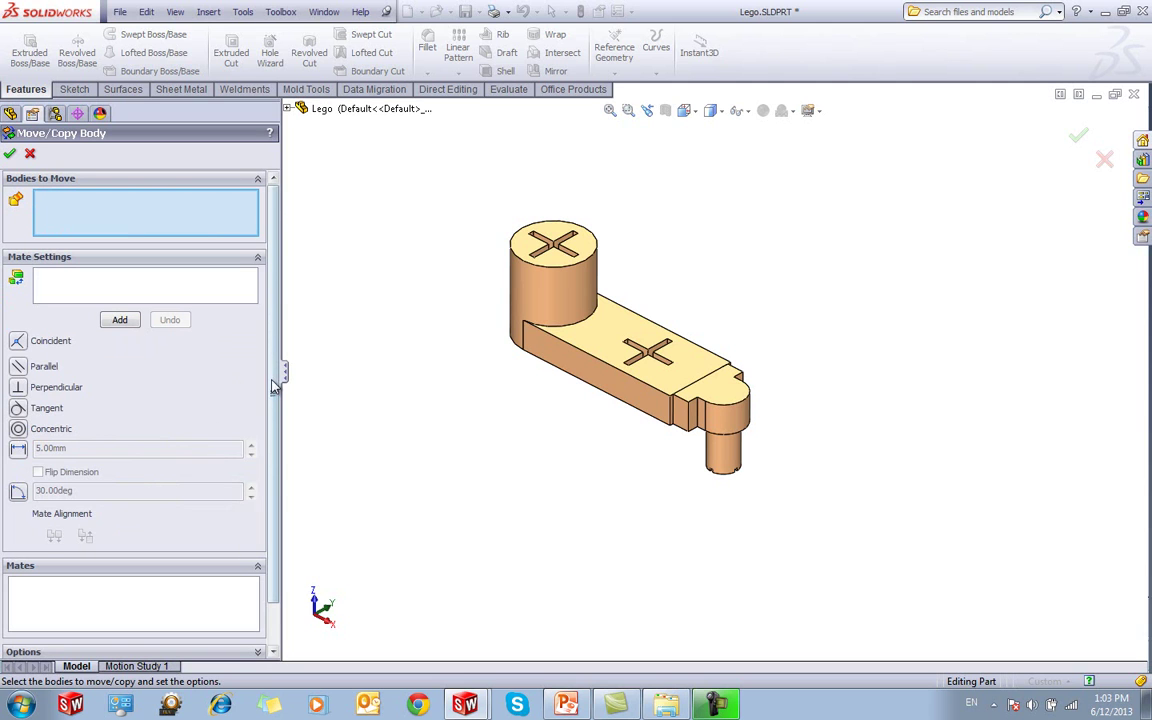
Examine the constraint mate settings and toggle between the translate/rotate and constraints modes
{"action": "scroll", "coordinate": [270, 385], "scroll_direction": "down", "scroll_amount": 2}
{"action": "scroll", "coordinate": [269, 381], "scroll_direction": "up", "scroll_amount": 2}
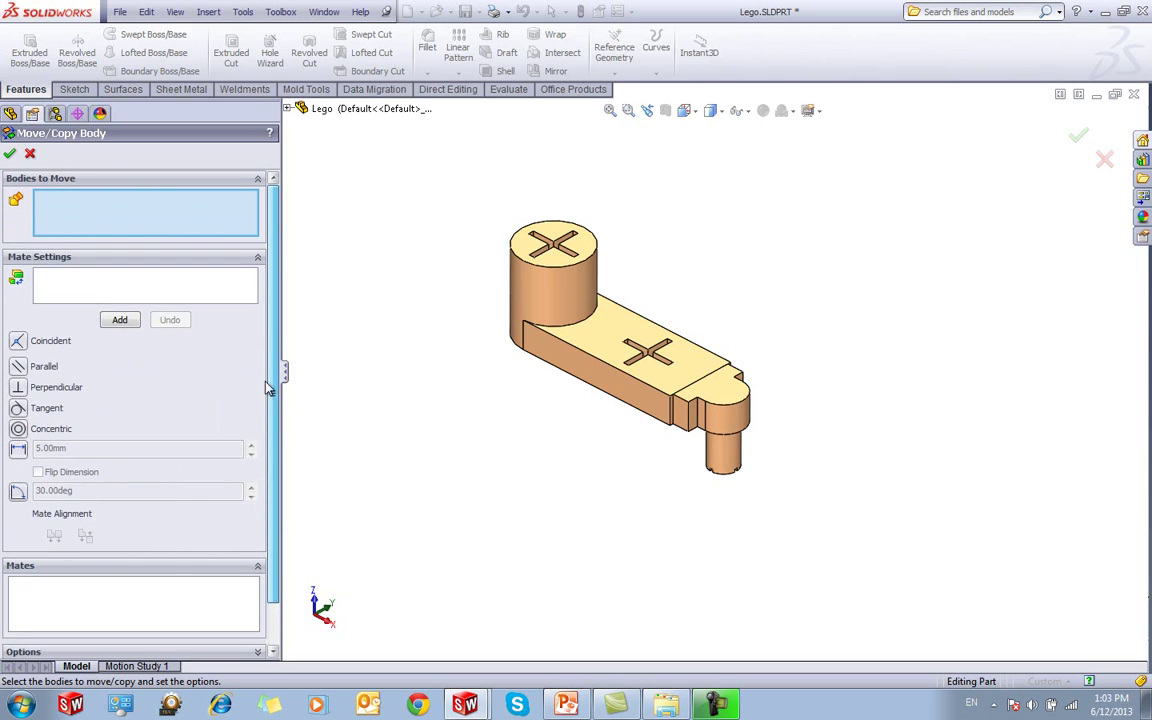
{"action": "scroll", "coordinate": [268, 400], "scroll_direction": "down", "scroll_amount": 1}
{"action": "scroll", "coordinate": [268, 400], "scroll_direction": "down", "scroll_amount": 1}
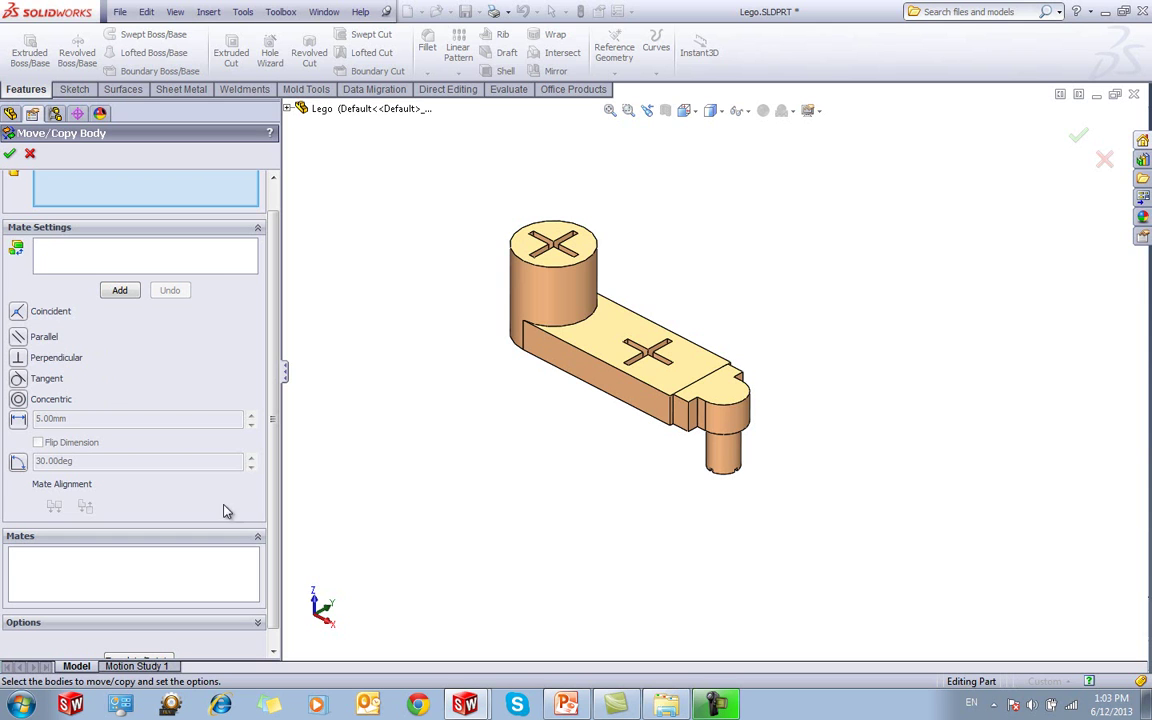
{"action": "scroll", "coordinate": [268, 470], "scroll_direction": "down", "scroll_amount": 1}
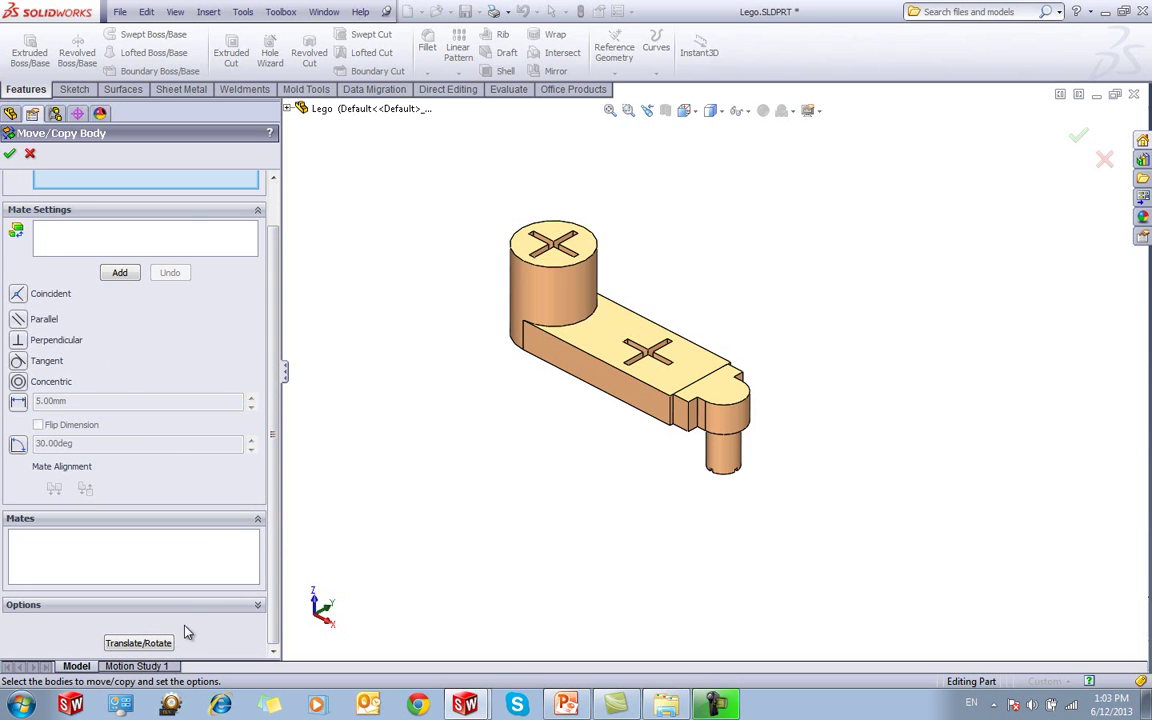
{"action": "left_click", "coordinate": [157, 646]}
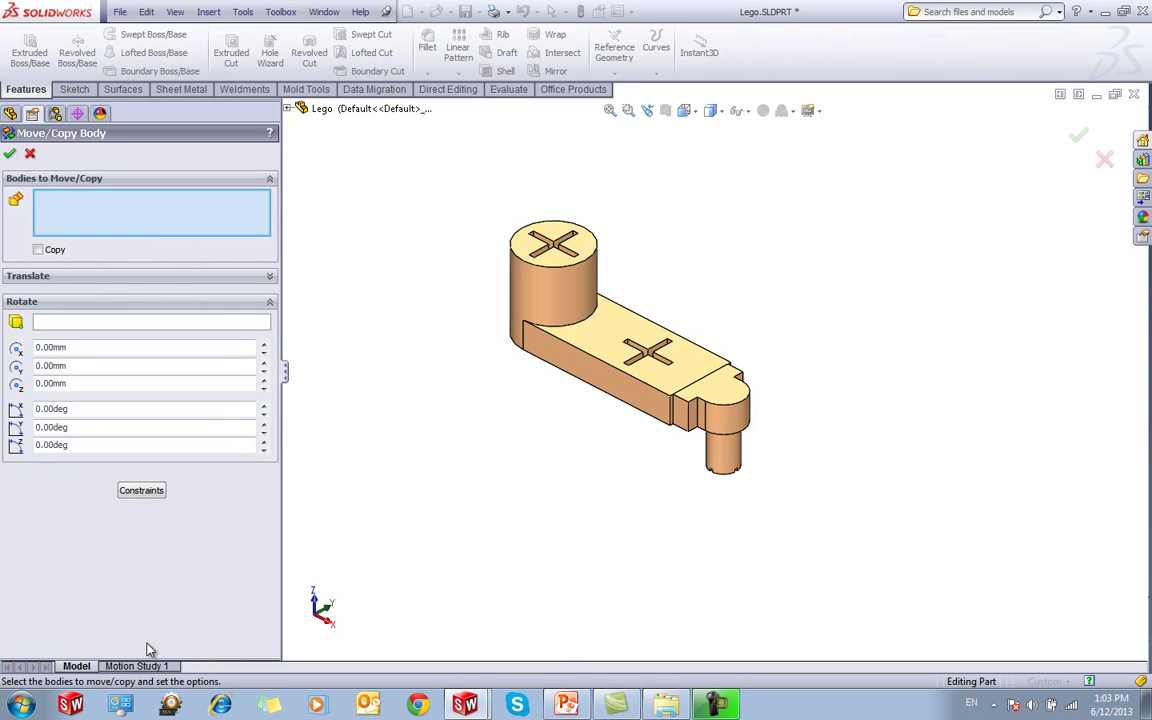
{"action": "left_click", "coordinate": [141, 490]}
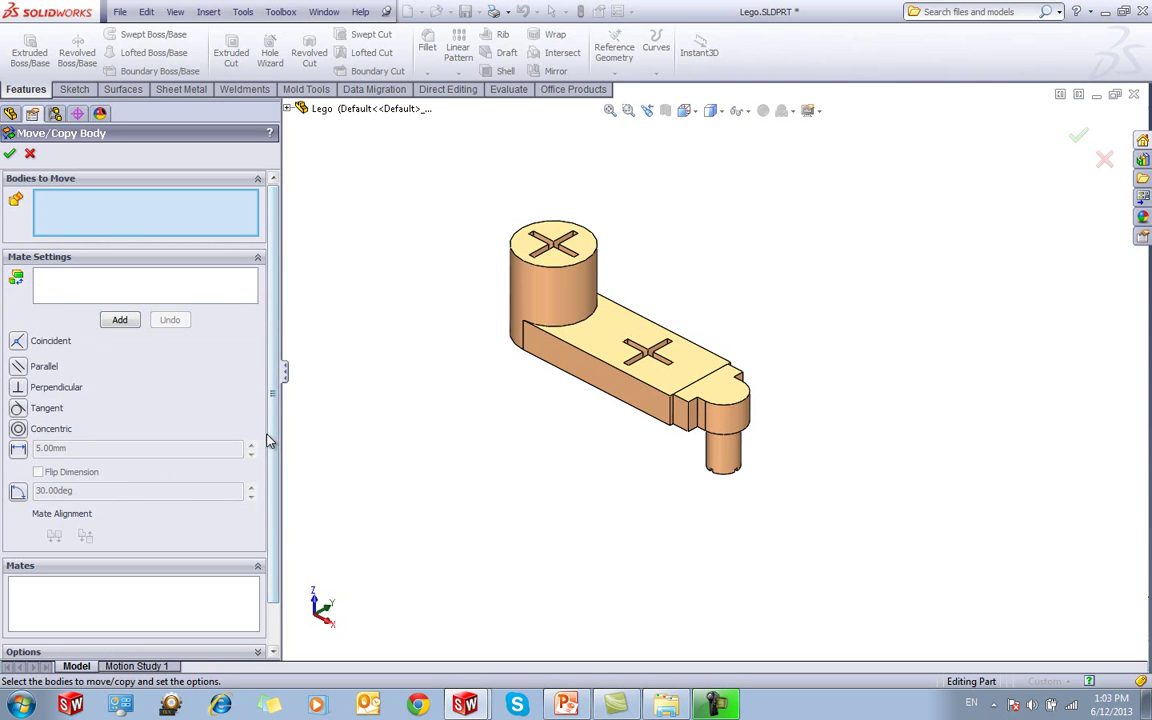
Select the split pin-end body as the body to move
{"action": "left_click_drag", "start_coordinate": [276, 423], "coordinate": [274, 380]}
{"action": "left_click", "coordinate": [733, 405]}
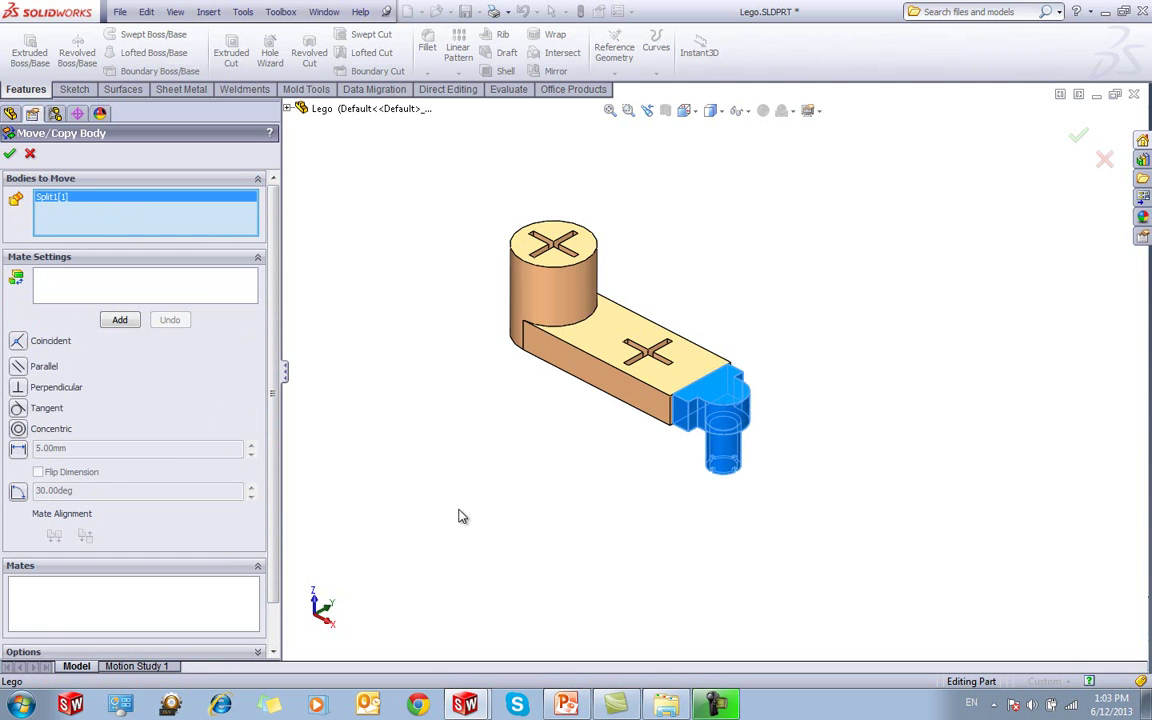
{"action": "scroll", "coordinate": [779, 427], "scroll_direction": "down", "scroll_amount": 2}
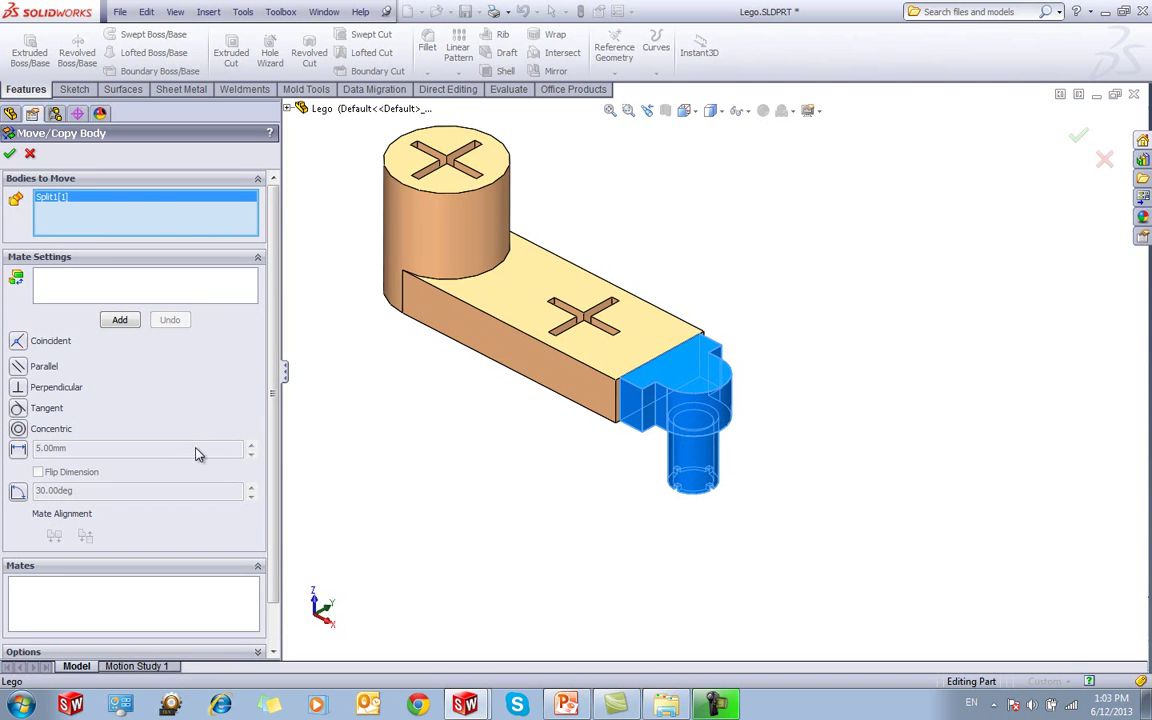
Add a coincident mate between the arm's top face and the pin-end body's underside, with aligned mate alignment so the pin end is inverted
{"action": "left_click", "coordinate": [185, 280]}
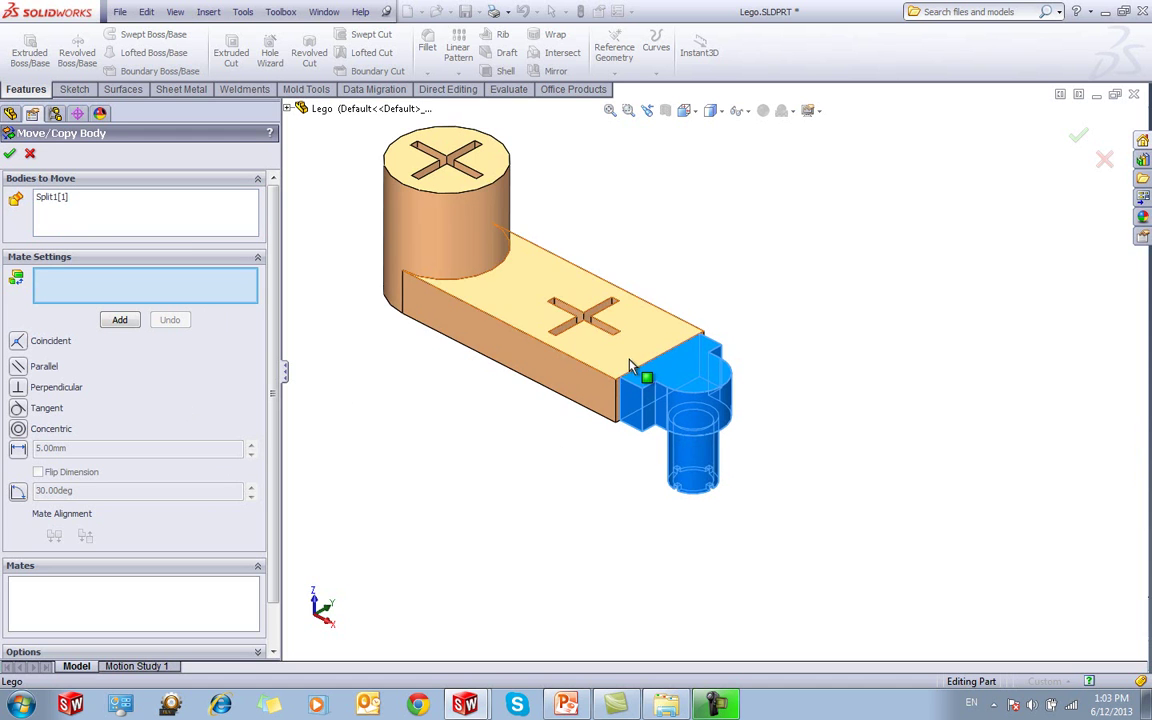
{"action": "left_click", "coordinate": [570, 345]}
{"action": "middle_click_drag", "start_coordinate": [570, 345], "coordinate": [681, 399]}
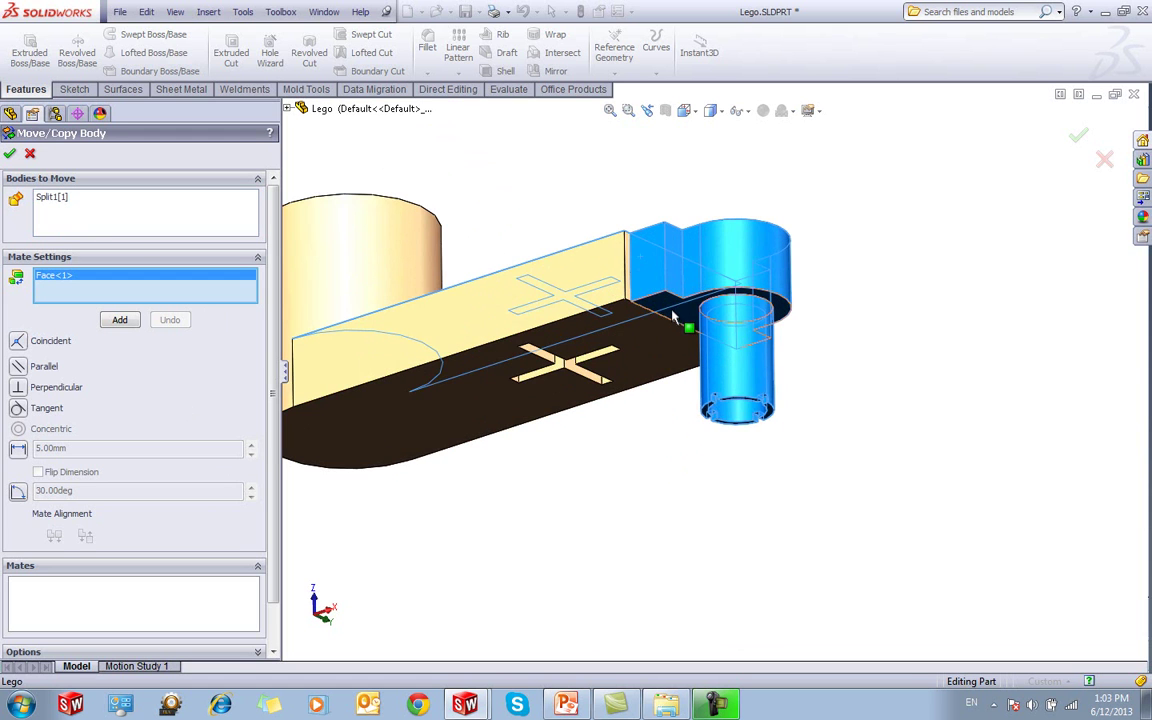
{"action": "left_click", "coordinate": [689, 399]}
{"action": "middle_click_drag", "start_coordinate": [627, 350], "coordinate": [601, 490]}
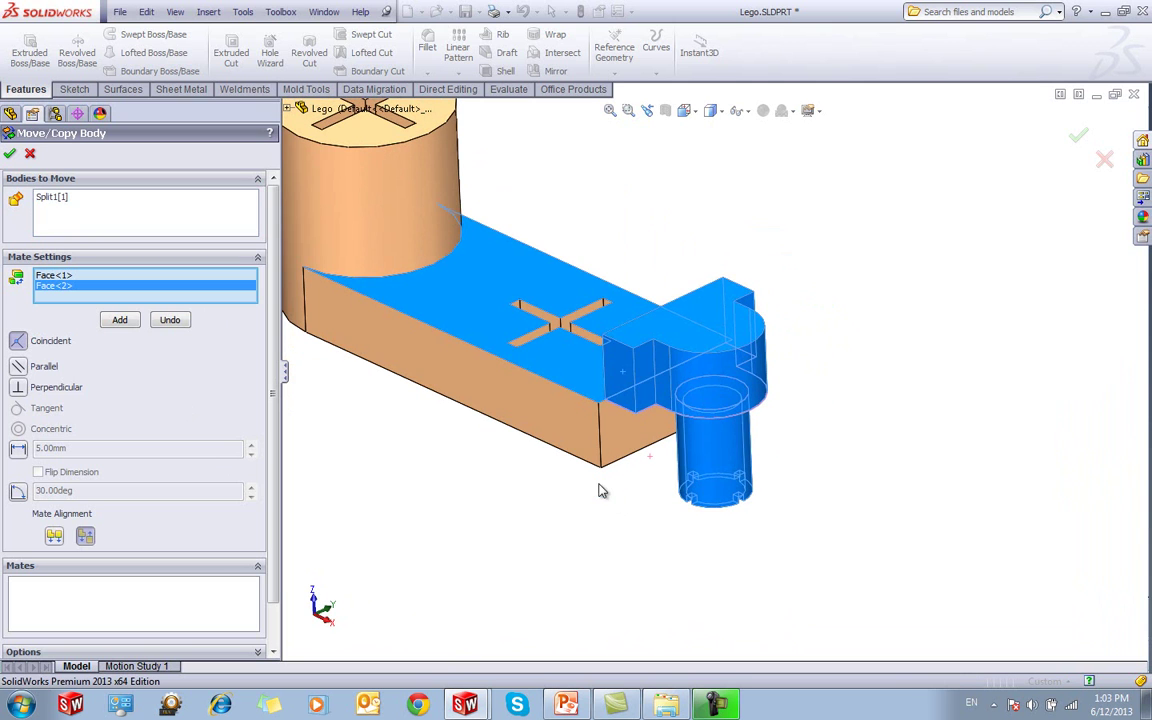
{"action": "left_click", "coordinate": [55, 537]}
{"action": "key", "text": "f"}
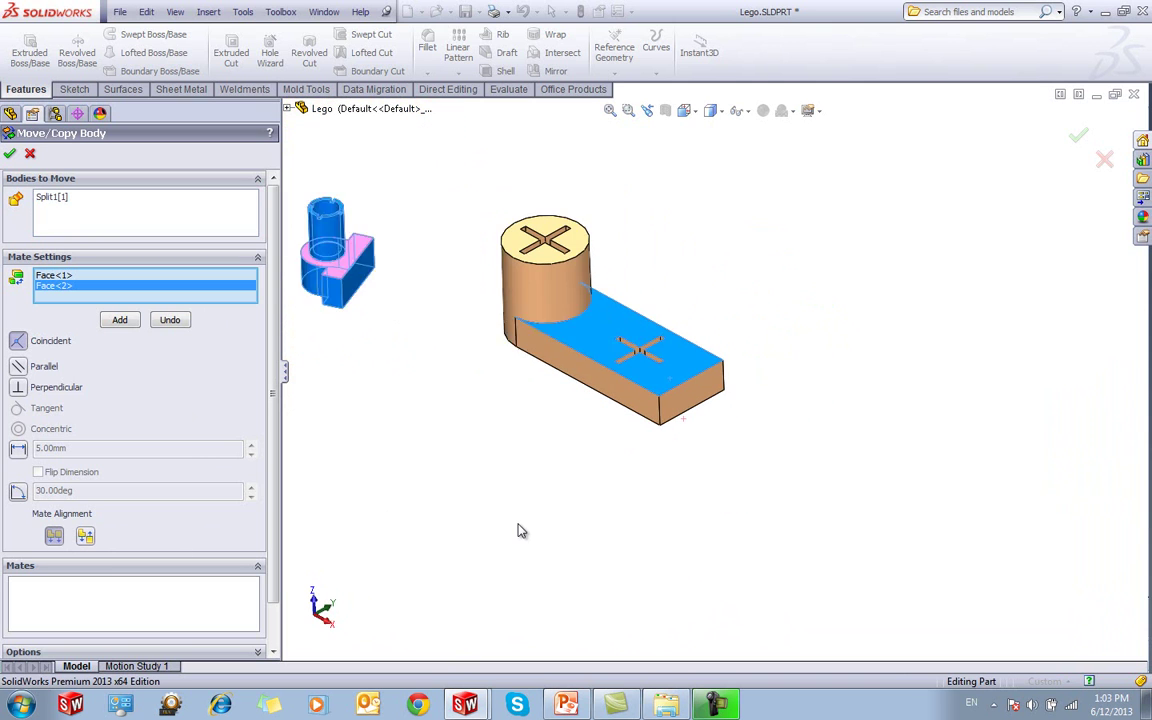
{"action": "left_click", "coordinate": [120, 320]}
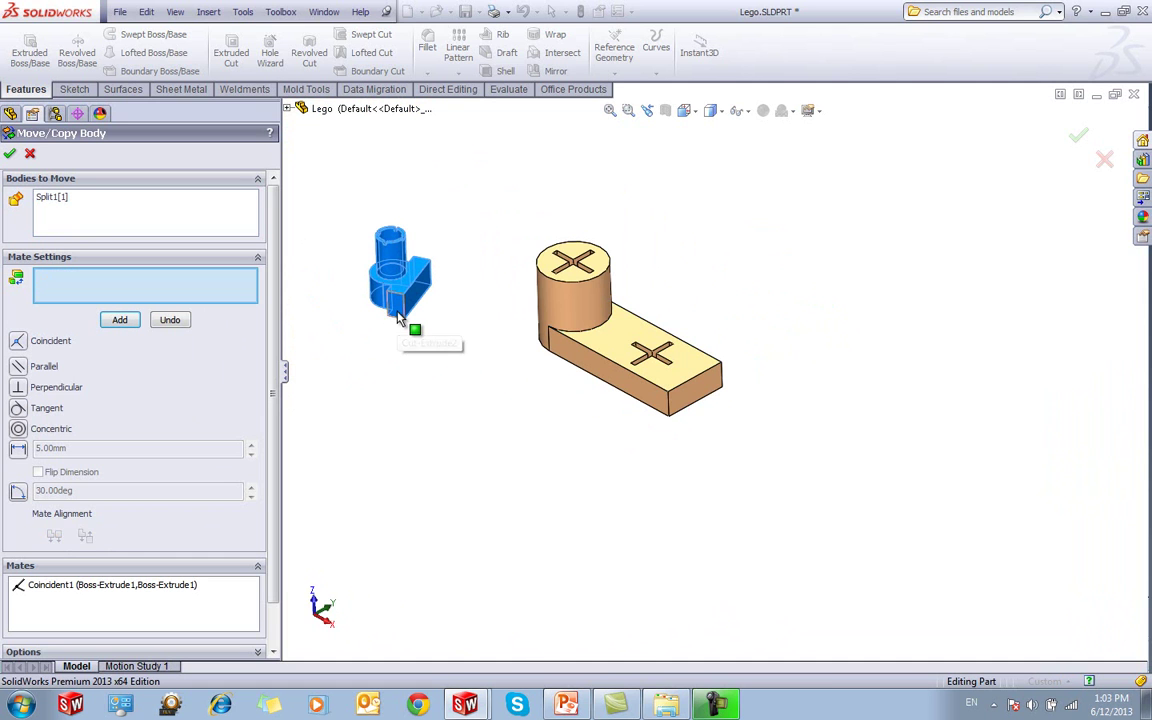
Add a distance mate that spaces the pin-end body's inner face away from the arm's cut end face
{"action": "left_click", "coordinate": [398, 318]}
{"action": "left_click", "coordinate": [399, 308]}
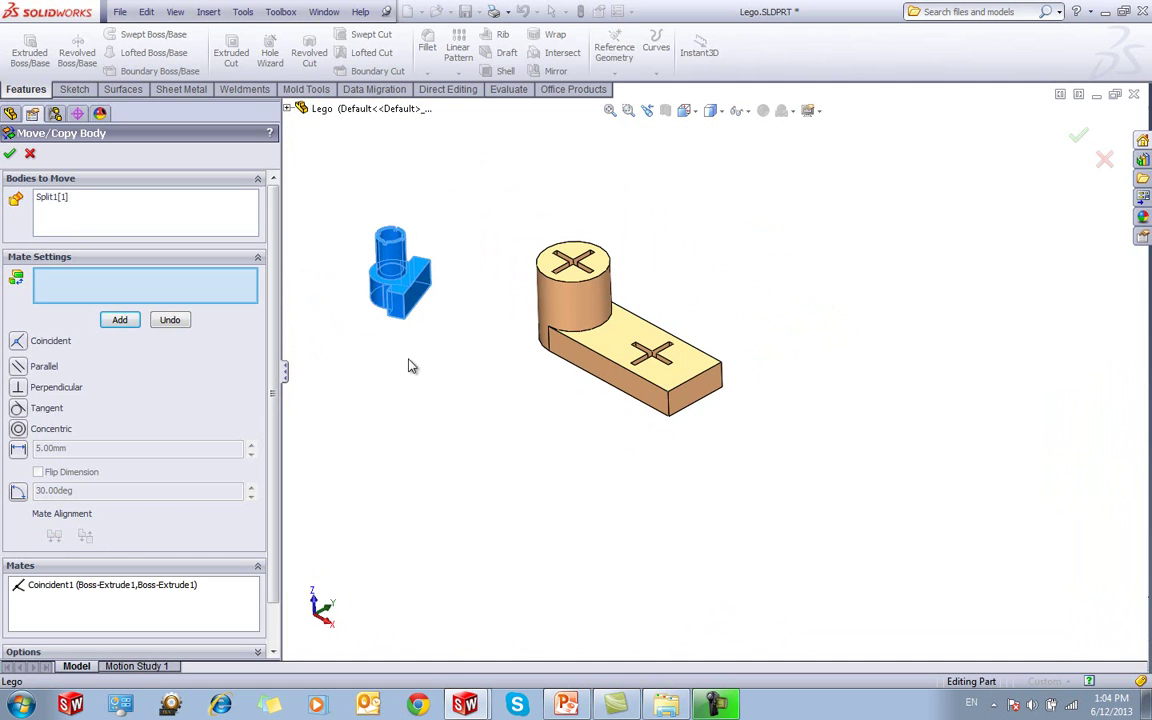
{"action": "middle_click_drag", "start_coordinate": [406, 365], "coordinate": [450, 314]}
{"action": "left_click", "coordinate": [447, 298]}
{"action": "left_click", "coordinate": [686, 402]}
{"action": "scroll", "coordinate": [784, 407], "scroll_direction": "down", "scroll_amount": 3}
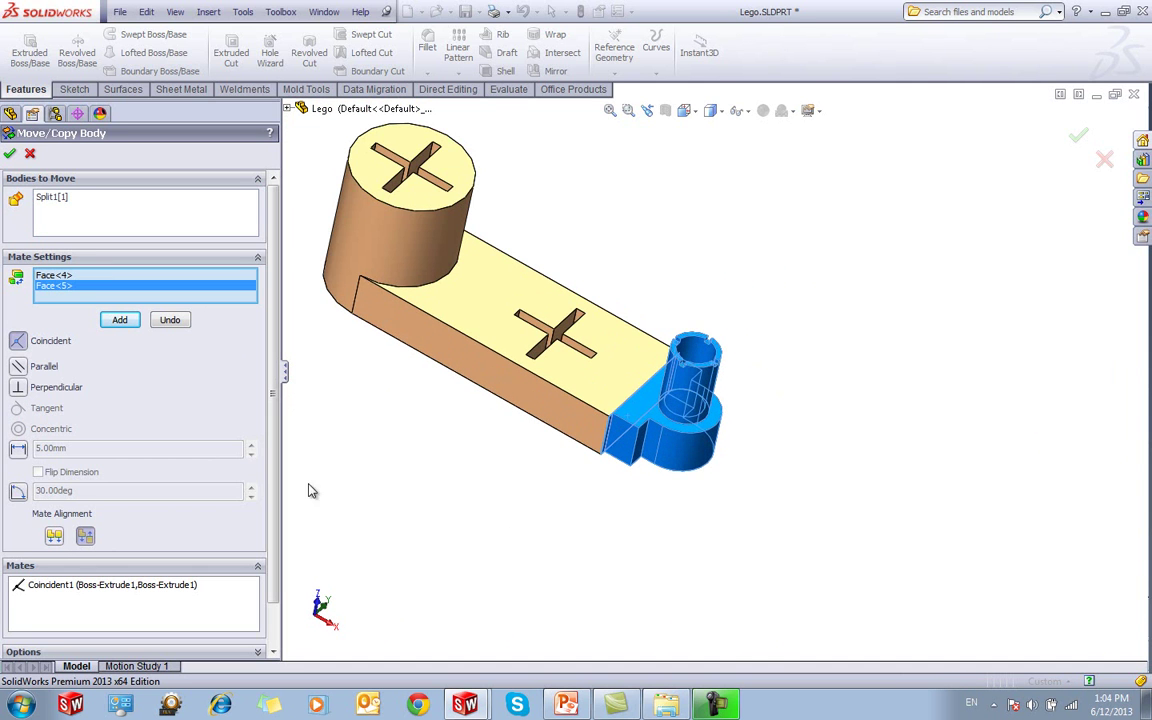
{"action": "left_click", "coordinate": [18, 451]}
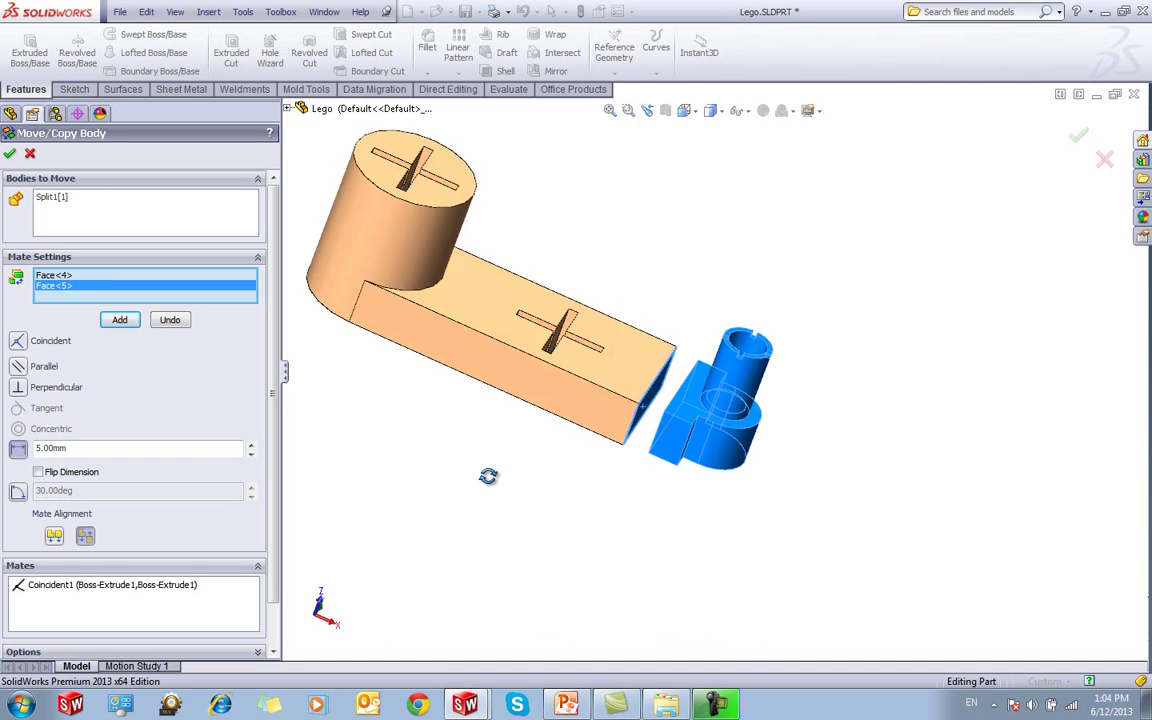
{"action": "left_click_drag", "start_coordinate": [77, 456], "coordinate": [2, 457]}
{"action": "type", "text": "1"}
{"action": "key", "text": "Return"}
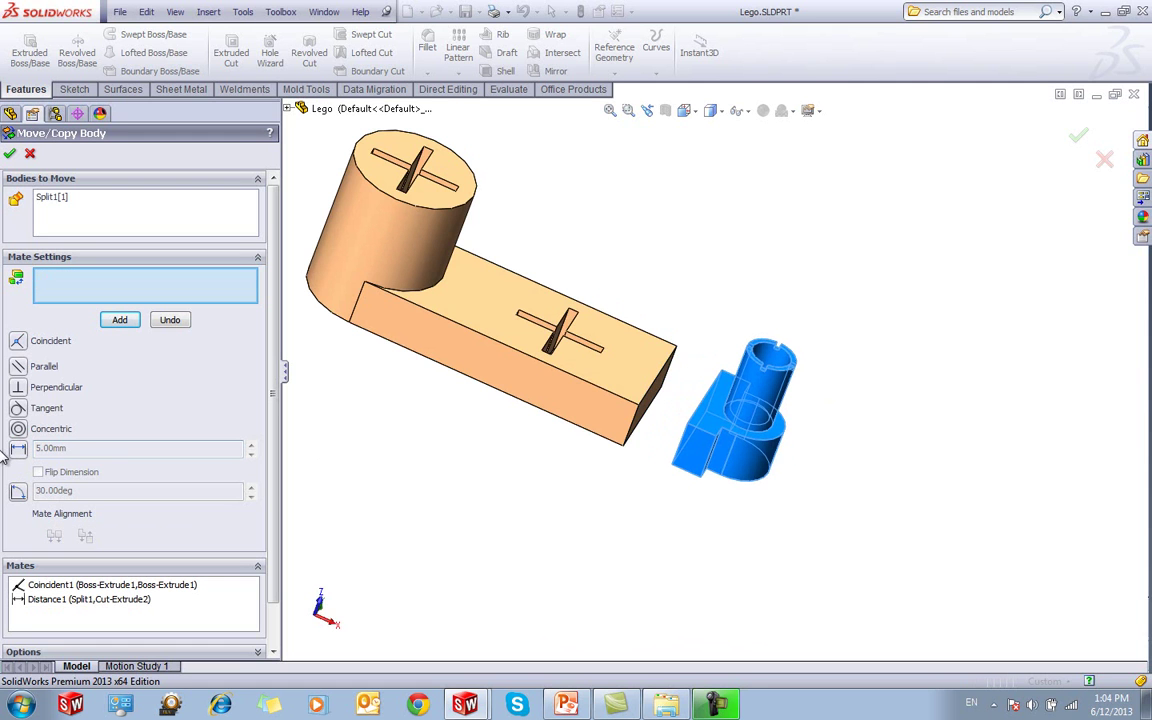
Make the pin-end body's narrow side face coincident with the arm's long side face, with aligned mate alignment, and complete the body move
{"action": "middle_click_drag", "start_coordinate": [430, 445], "coordinate": [475, 384]}
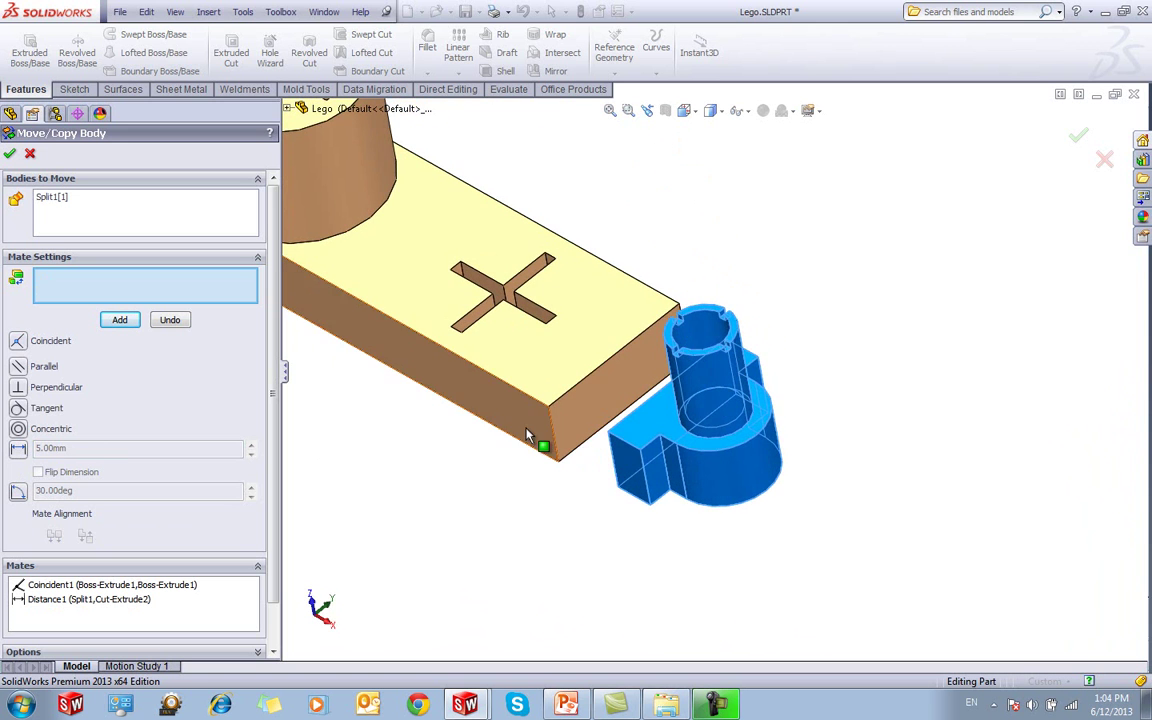
{"action": "left_click", "coordinate": [472, 383]}
{"action": "left_click", "coordinate": [646, 481]}
{"action": "middle_click_drag", "start_coordinate": [527, 506], "coordinate": [540, 532]}
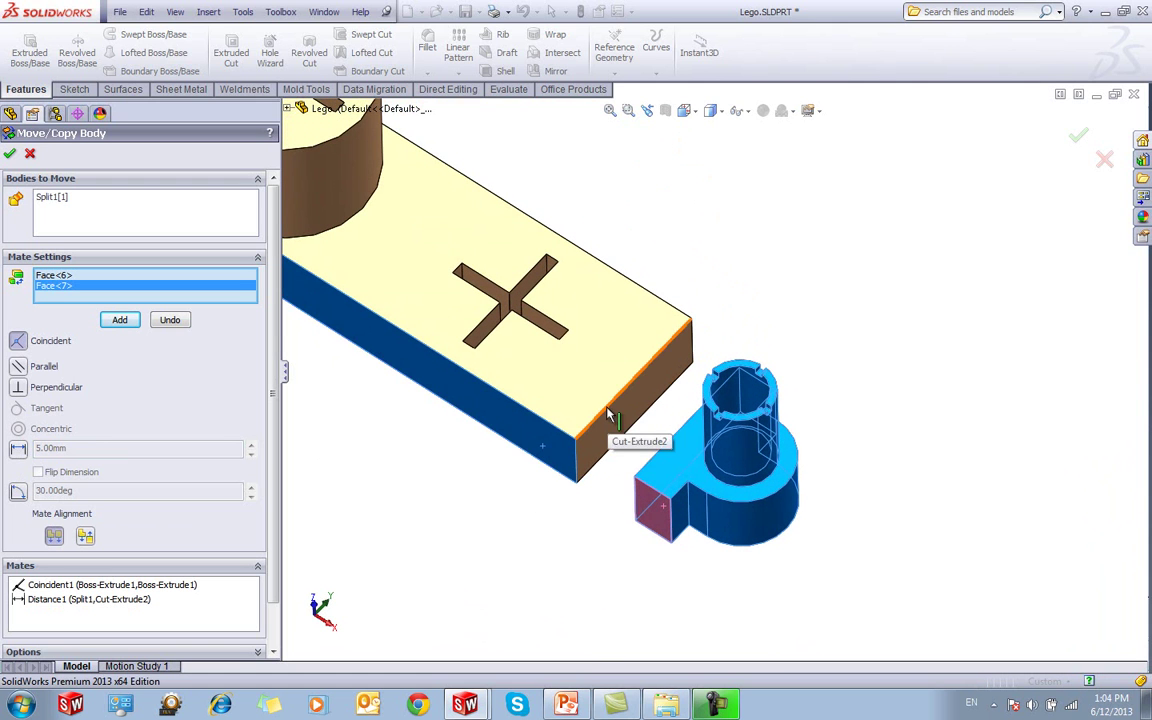
{"action": "left_click", "coordinate": [36, 388]}
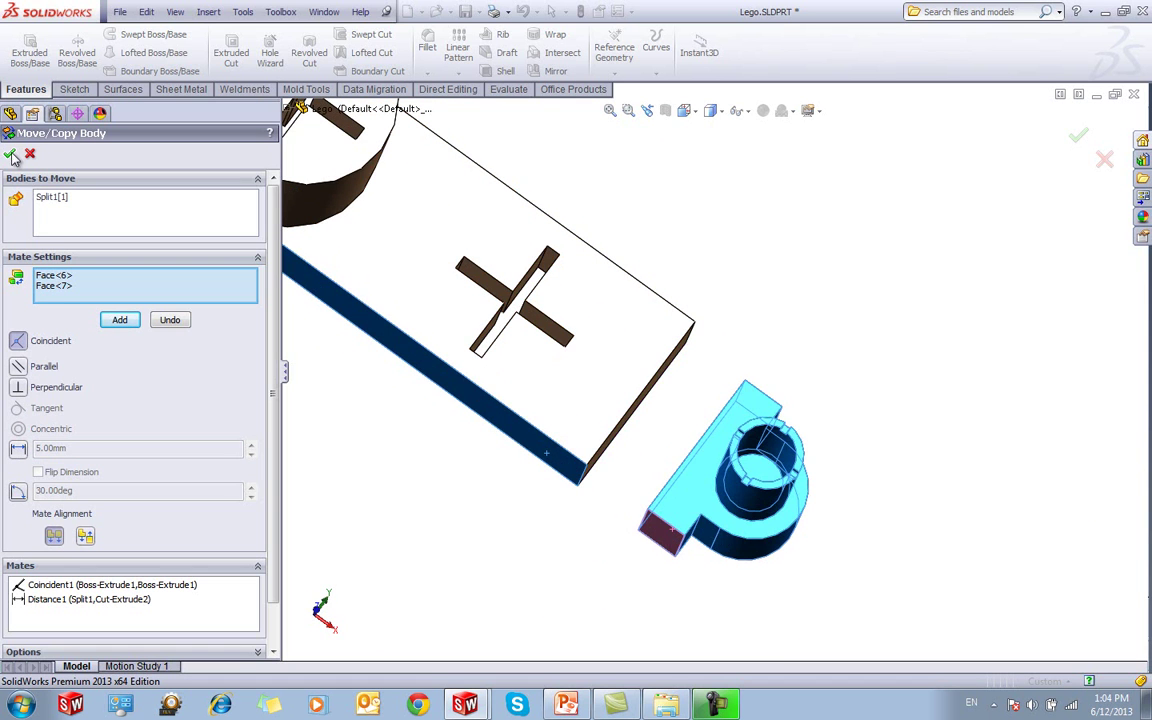
{"action": "left_click", "coordinate": [10, 154]}
Examine the inverted pin-end body and its gap from the arm's end face
{"action": "middle_click_drag", "start_coordinate": [452, 424], "coordinate": [656, 465]}
{"action": "scroll", "coordinate": [733, 366], "scroll_direction": "down", "scroll_amount": 2}
{"action": "scroll", "coordinate": [613, 477], "scroll_direction": "up", "scroll_amount": 2}
{"action": "scroll", "coordinate": [656, 465], "scroll_direction": "down", "scroll_amount": 3}
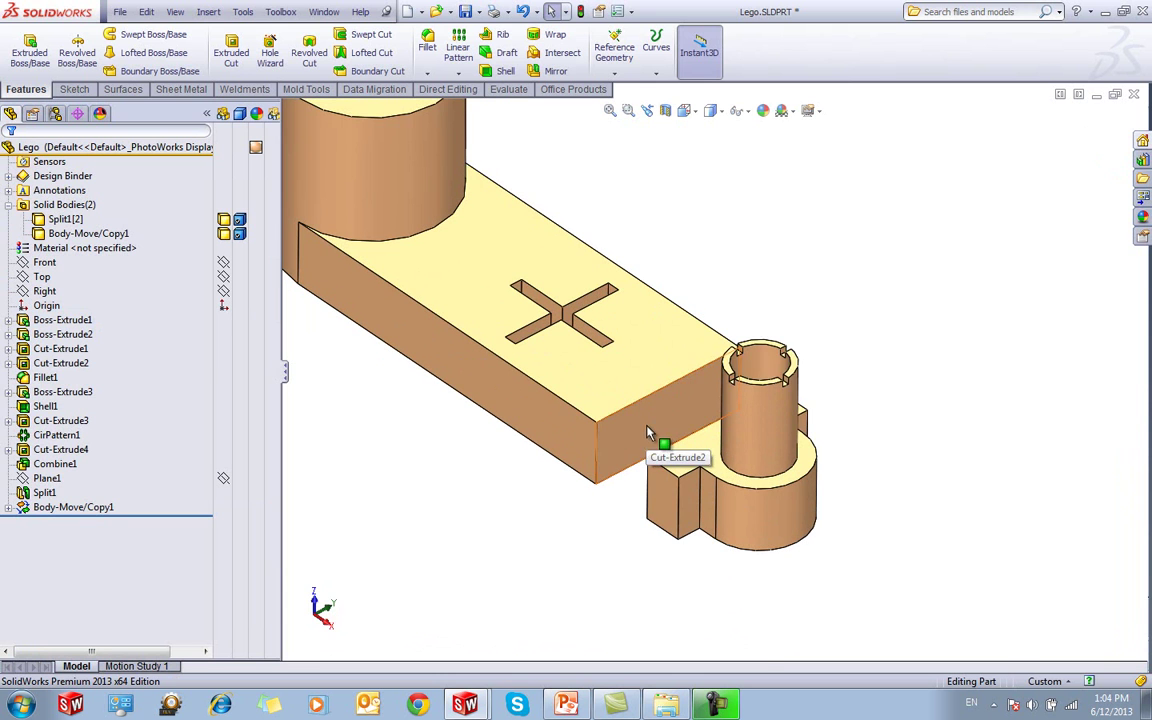
{"action": "left_click", "coordinate": [664, 464]}
{"action": "middle_click_drag", "start_coordinate": [576, 532], "coordinate": [576, 506]}
{"action": "scroll", "coordinate": [582, 549], "scroll_direction": "up", "scroll_amount": 1}
{"action": "left_click", "coordinate": [538, 537]}
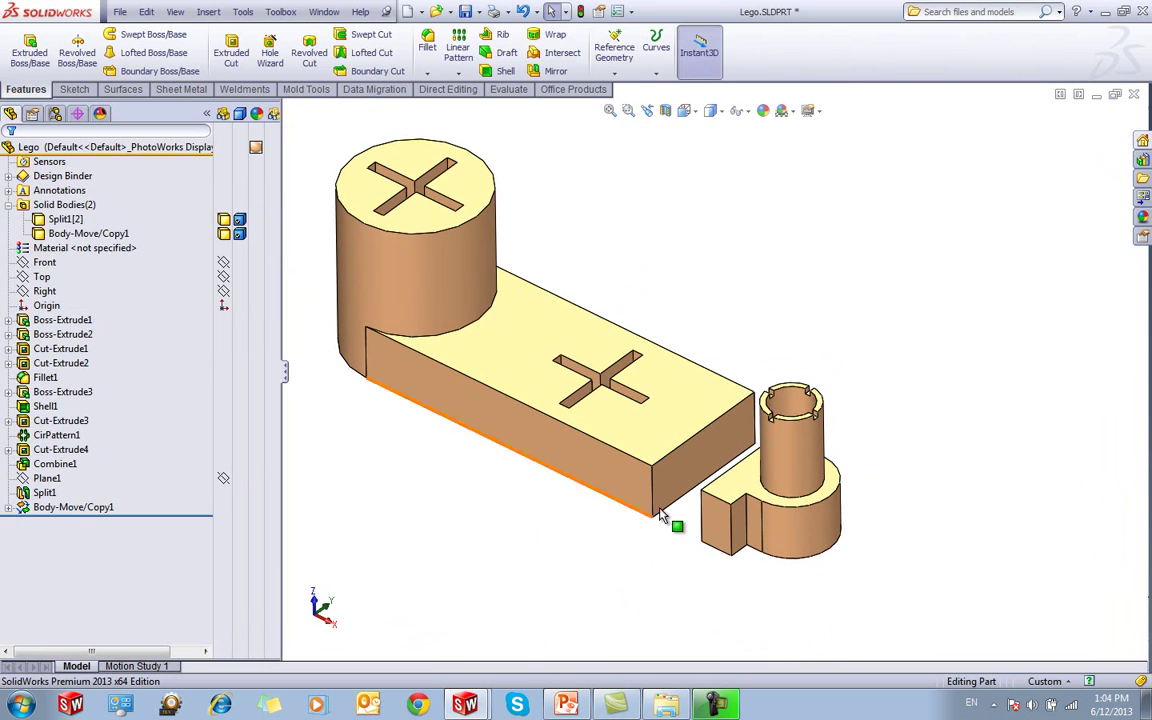
Switch to PowerPoint to review the Case Study #1 target shape, return to SolidWorks, and inspect the pin-end body's top face
{"action": "left_click", "coordinate": [566, 705]}
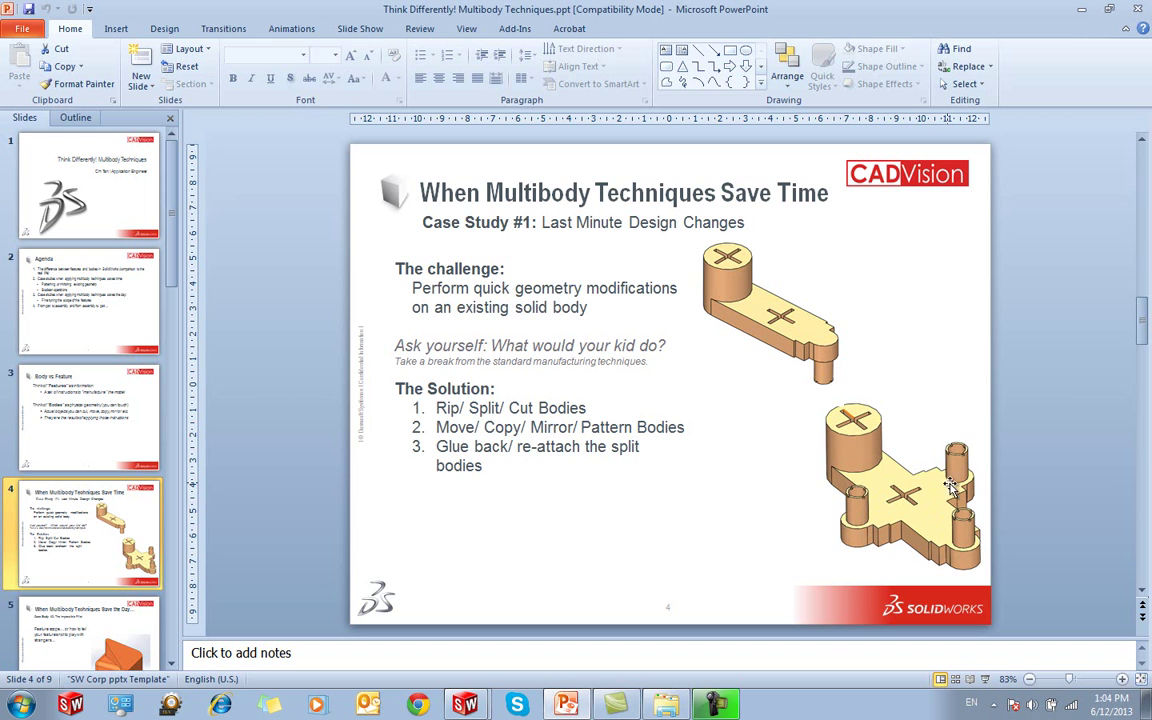
{"action": "left_click", "coordinate": [566, 705]}
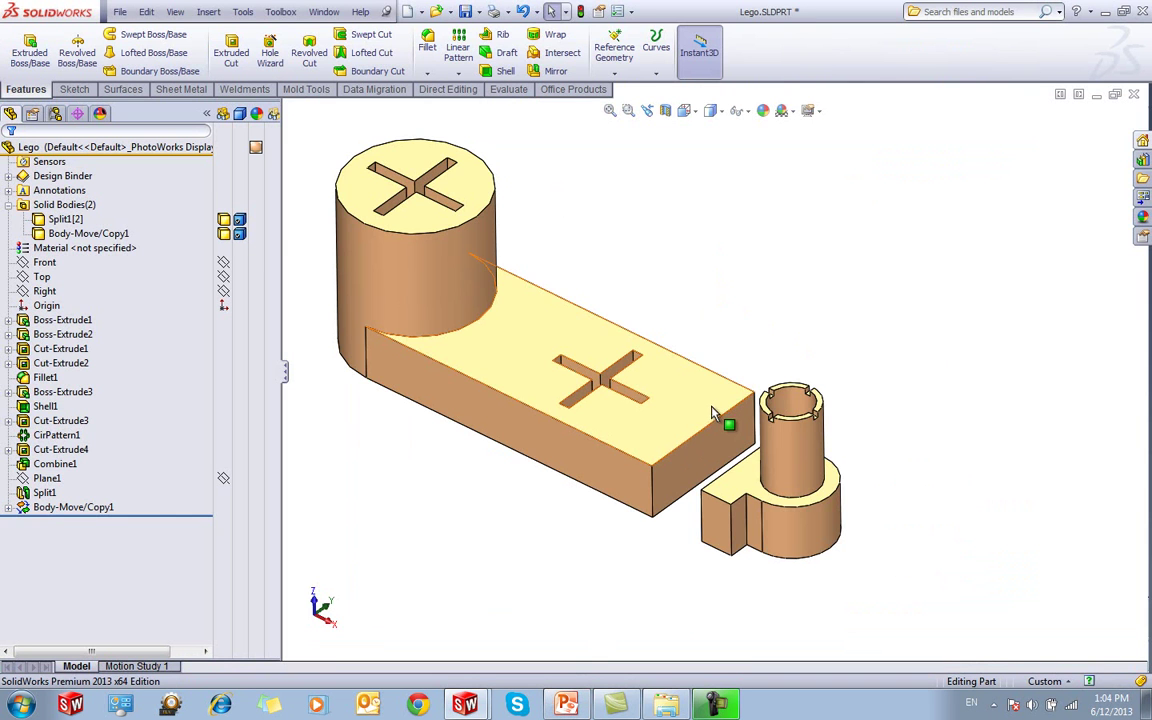
{"action": "left_click", "coordinate": [722, 518]}
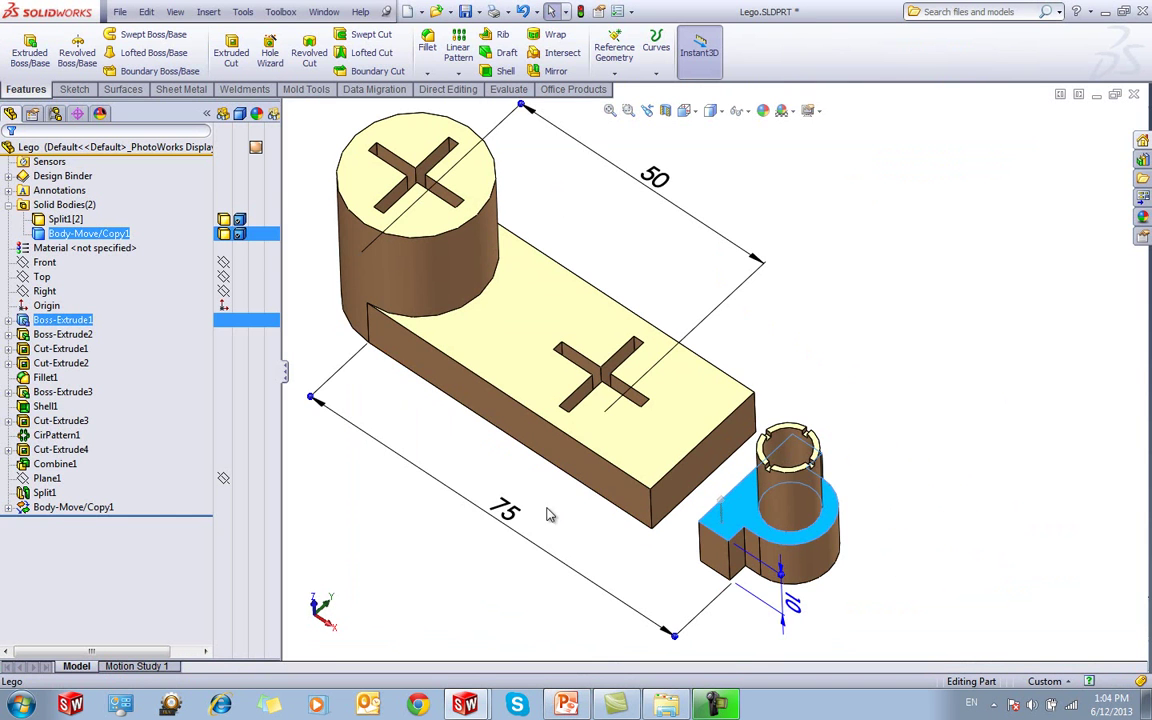
{"action": "left_click", "coordinate": [463, 552]}
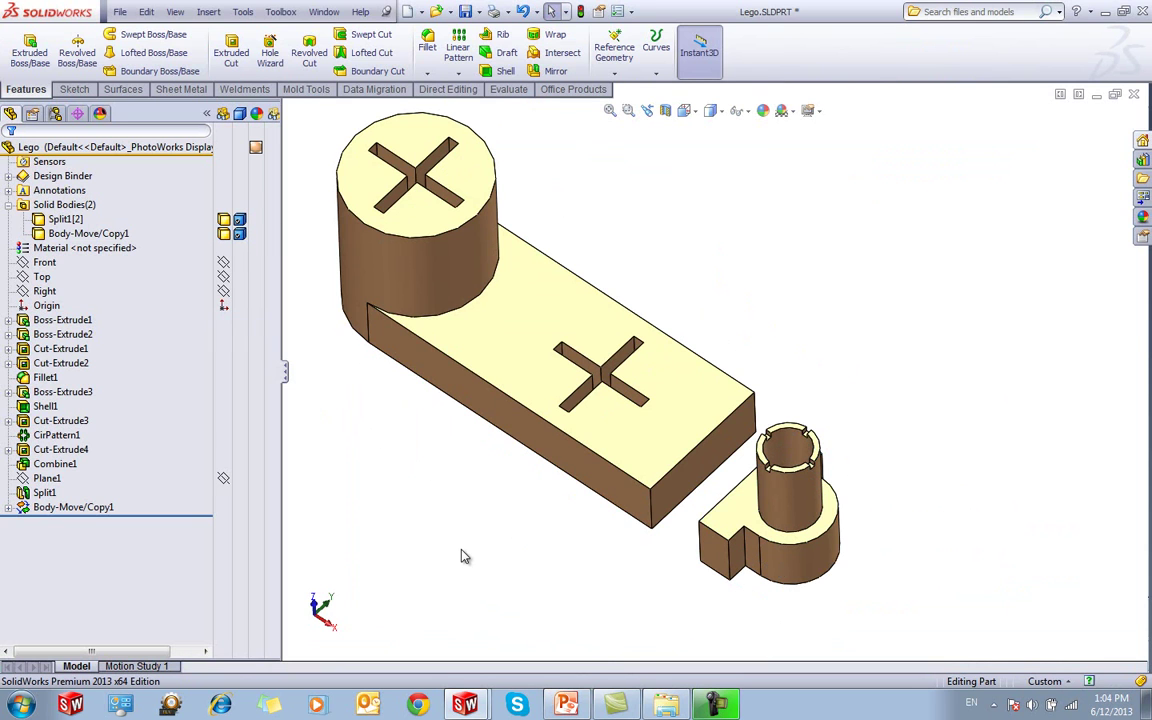
Start Move/Copy Body in translate/rotate mode, select the inverted pin-end body, and enable Copy with 1 copy
{"action": "left_click", "coordinate": [208, 12]}
{"action": "mouse_move", "coordinate": [238, 70]}
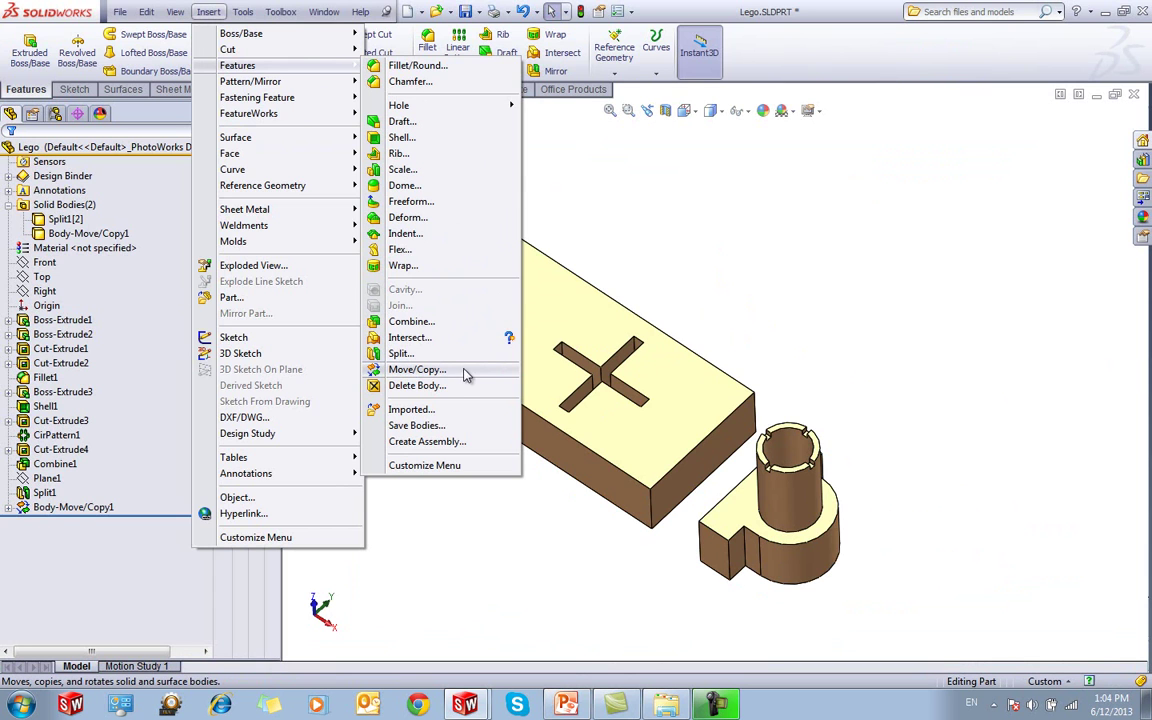
{"action": "left_click", "coordinate": [416, 370]}
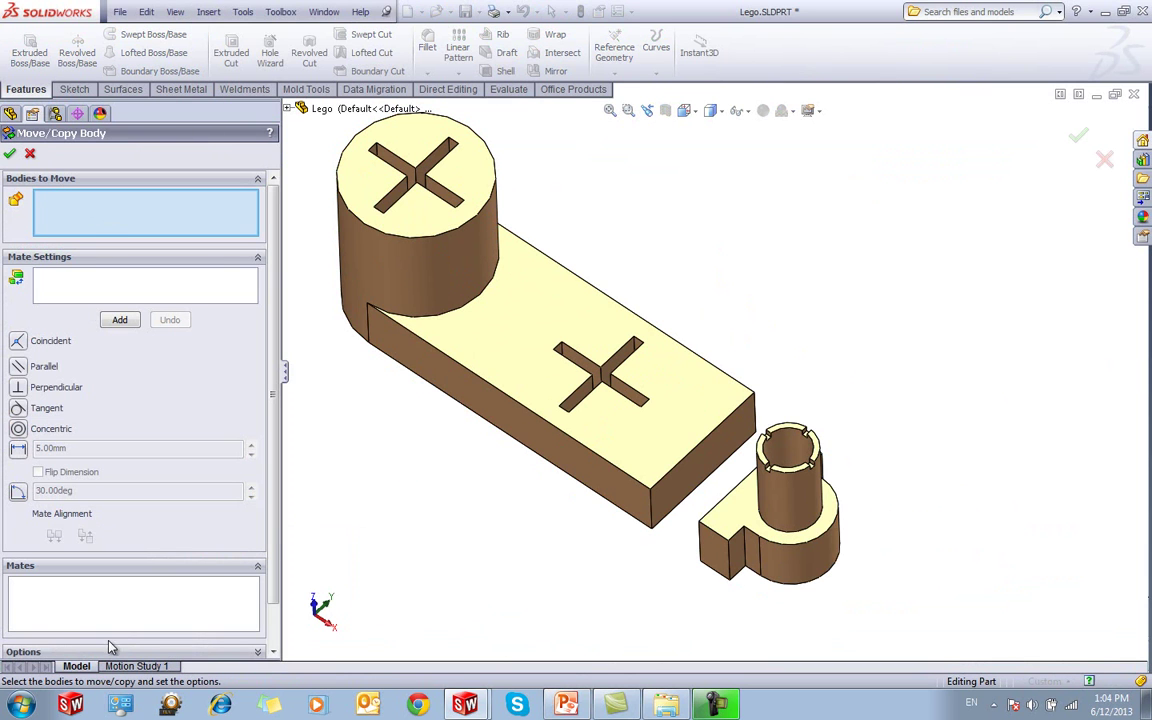
{"action": "scroll", "coordinate": [120, 620], "scroll_direction": "down", "scroll_amount": 2}
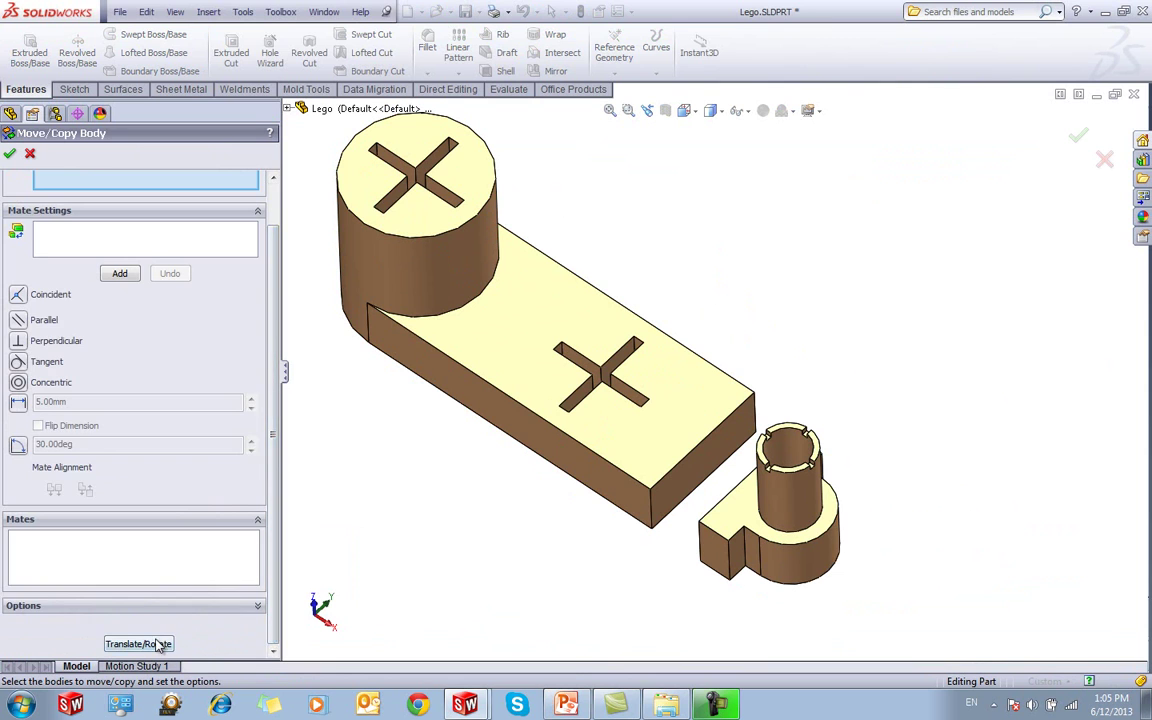
{"action": "left_click", "coordinate": [158, 645]}
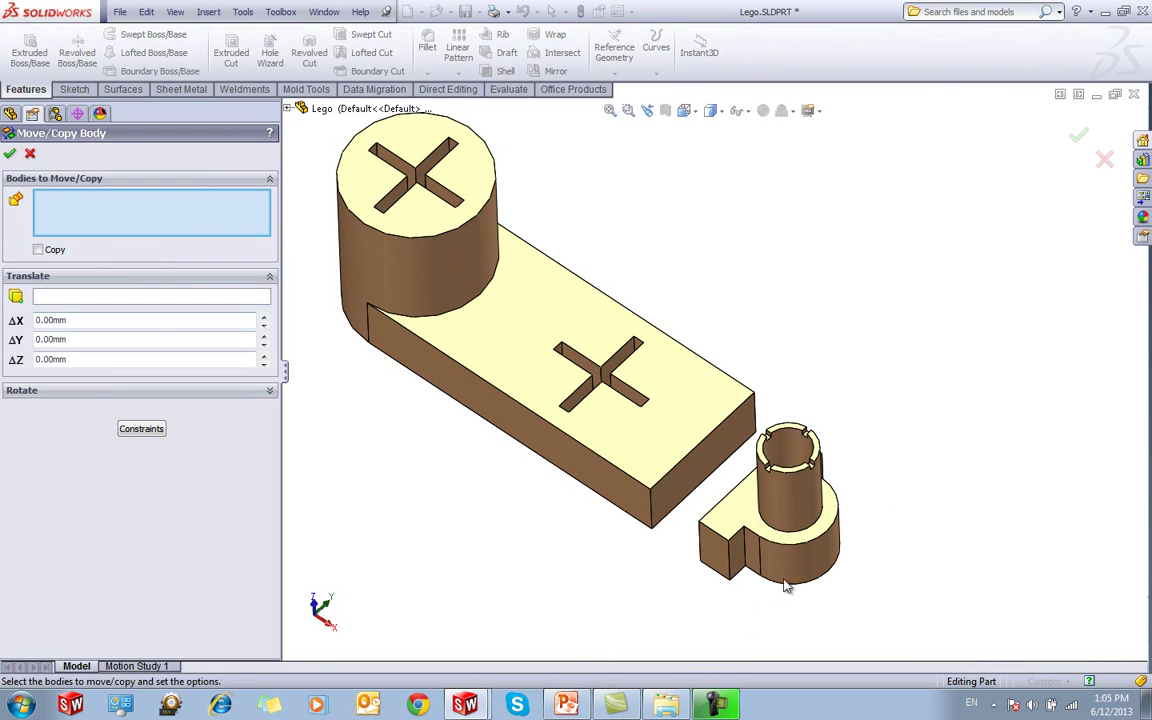
{"action": "left_click", "coordinate": [706, 552]}
{"action": "left_click", "coordinate": [38, 249]}
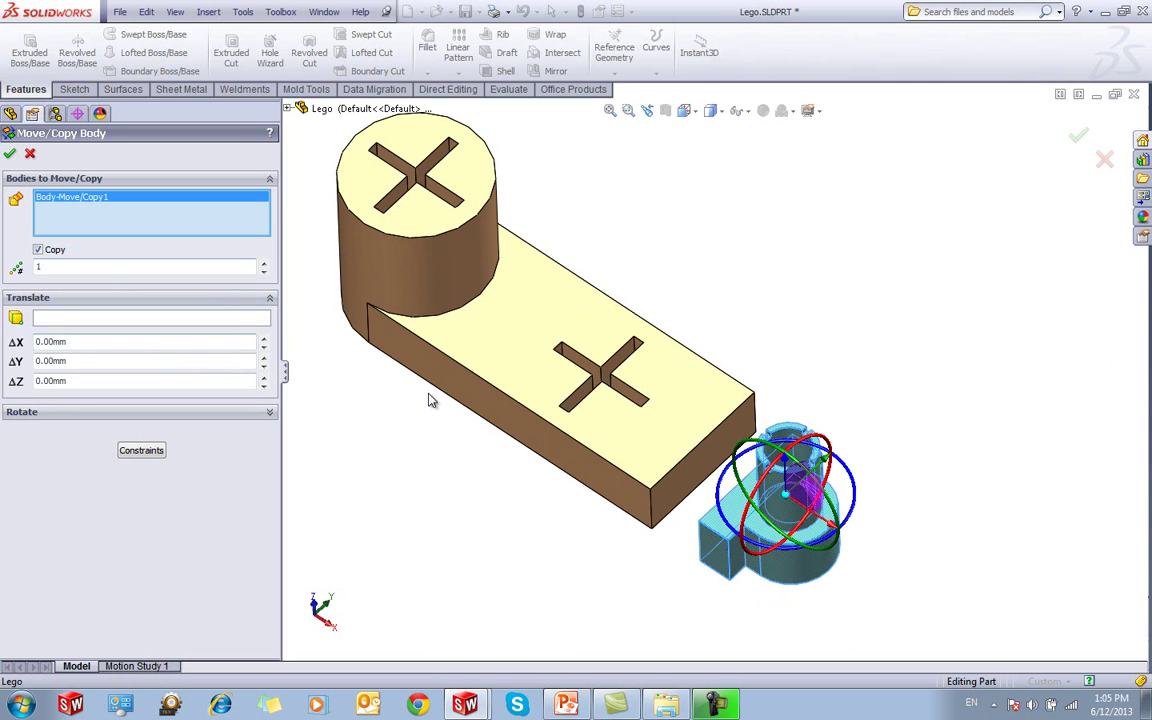
Offset the copied pin-end body about -36.7 mm along Y, clear of the arm, and create the copy
{"action": "middle_click_drag", "start_coordinate": [420, 488], "coordinate": [424, 464]}
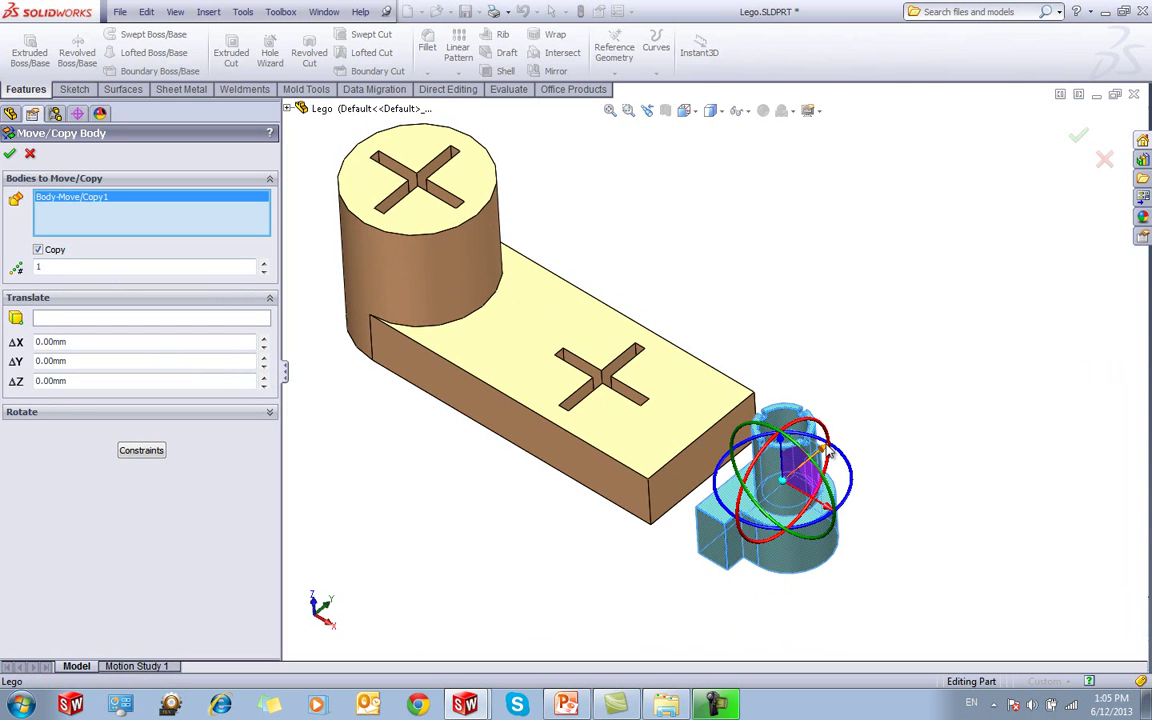
{"action": "left_click_drag", "start_coordinate": [825, 450], "coordinate": [652, 567]}
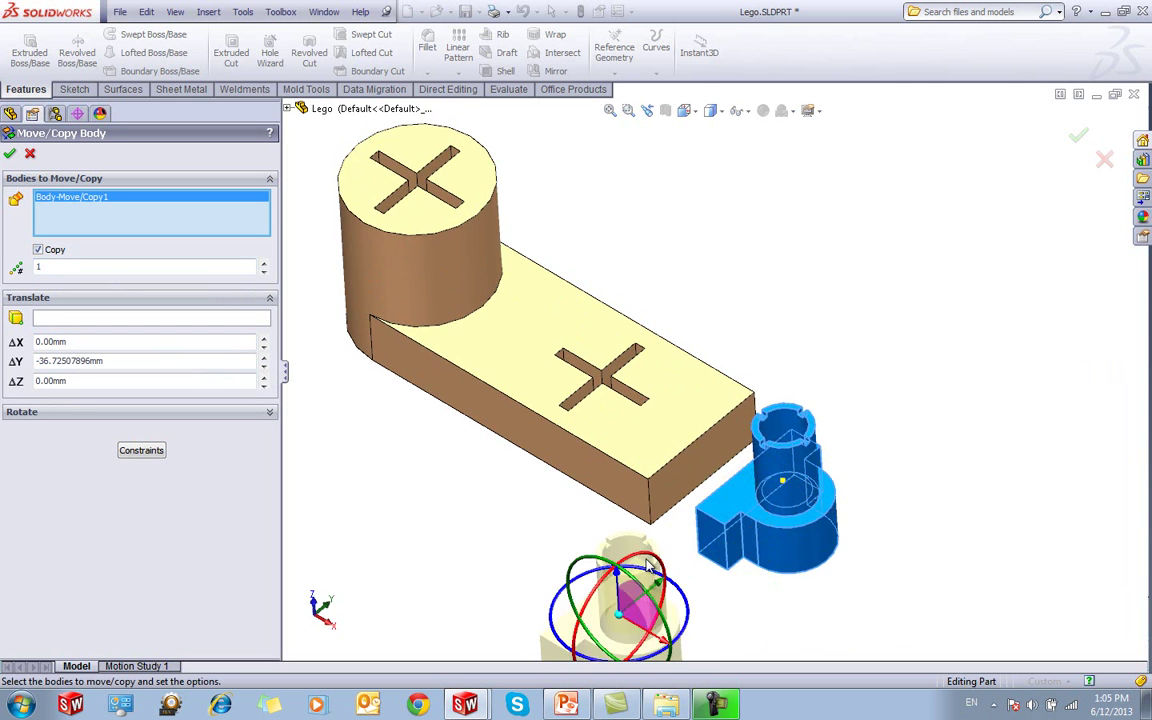
{"action": "scroll", "coordinate": [600, 530], "scroll_direction": "up", "scroll_amount": 1}
{"action": "middle_click_drag", "start_coordinate": [571, 499], "coordinate": [674, 512]}
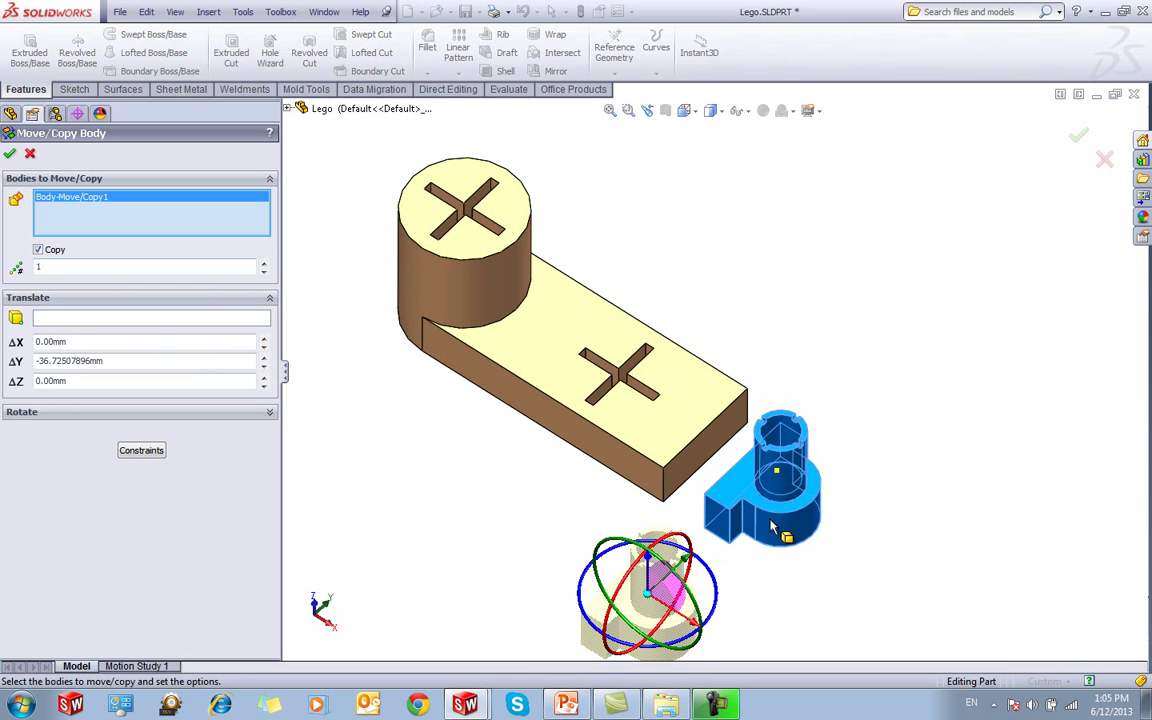
{"action": "middle_click_drag", "start_coordinate": [728, 597], "coordinate": [727, 507]}
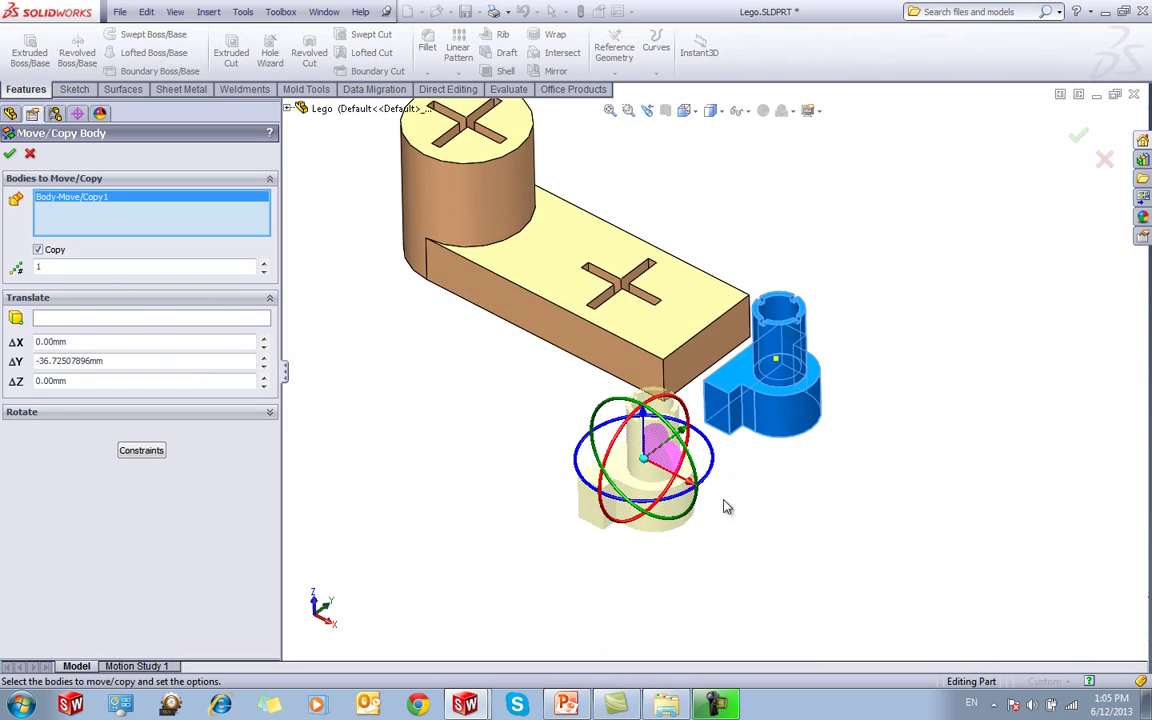
{"action": "middle_click_drag", "start_coordinate": [685, 450], "coordinate": [545, 468]}
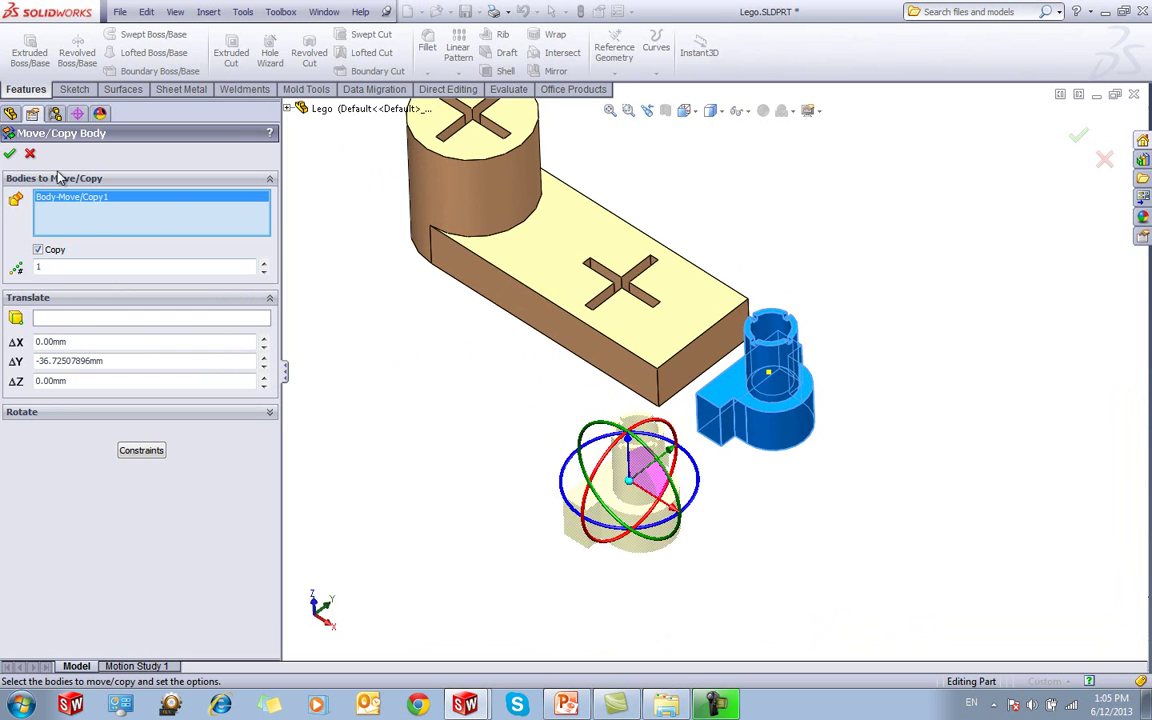
{"action": "left_click", "coordinate": [9, 155]}
Start another Move/Copy Body in constraints mode and select the copied pin-end body as the body to move
{"action": "middle_click_drag", "start_coordinate": [493, 436], "coordinate": [452, 342]}
{"action": "left_click", "coordinate": [211, 13]}
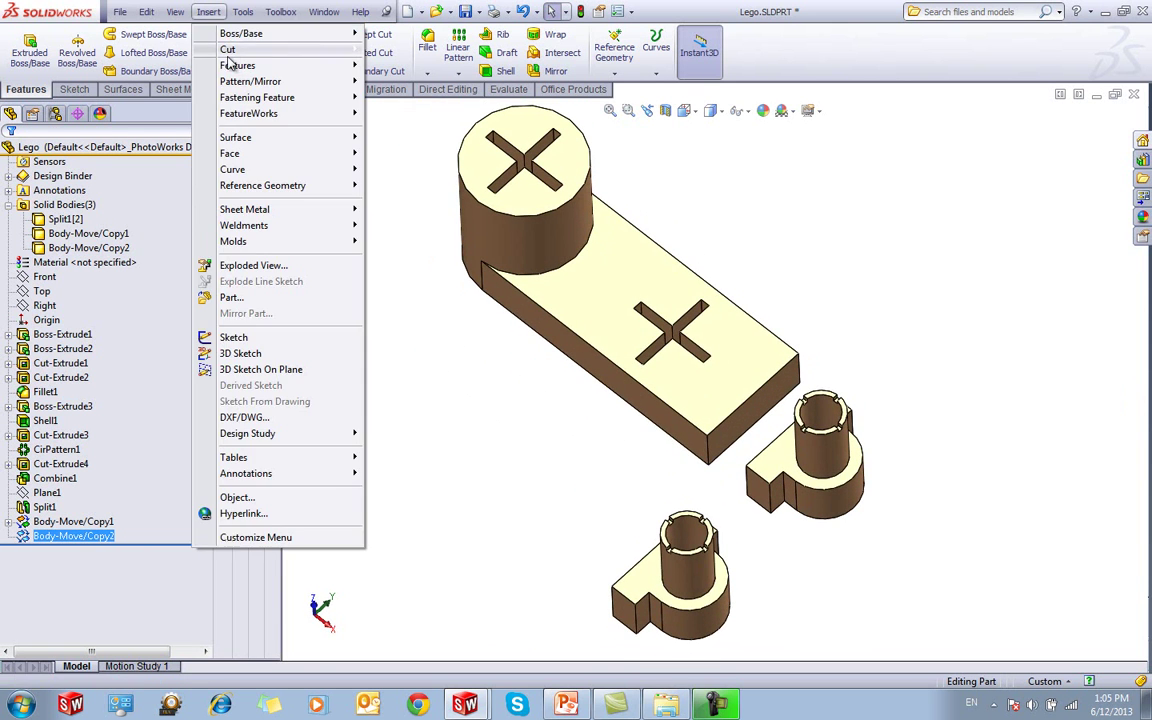
{"action": "mouse_move", "coordinate": [245, 65]}
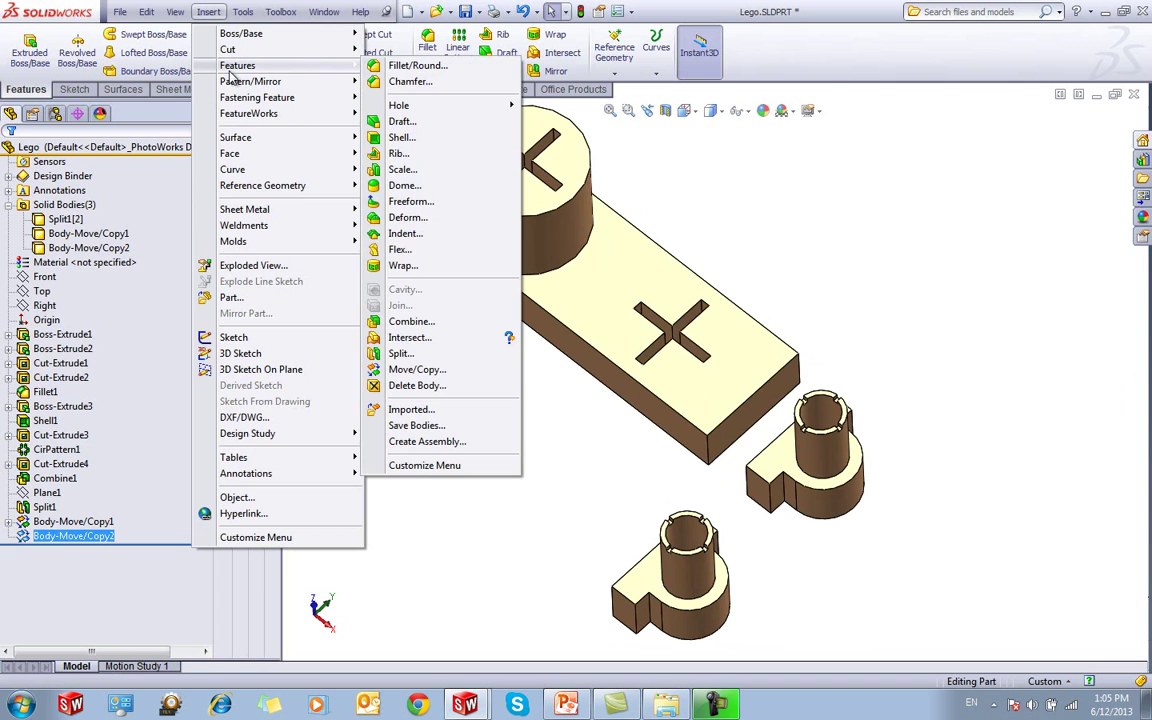
{"action": "left_click", "coordinate": [414, 370]}
{"action": "left_click", "coordinate": [140, 452]}
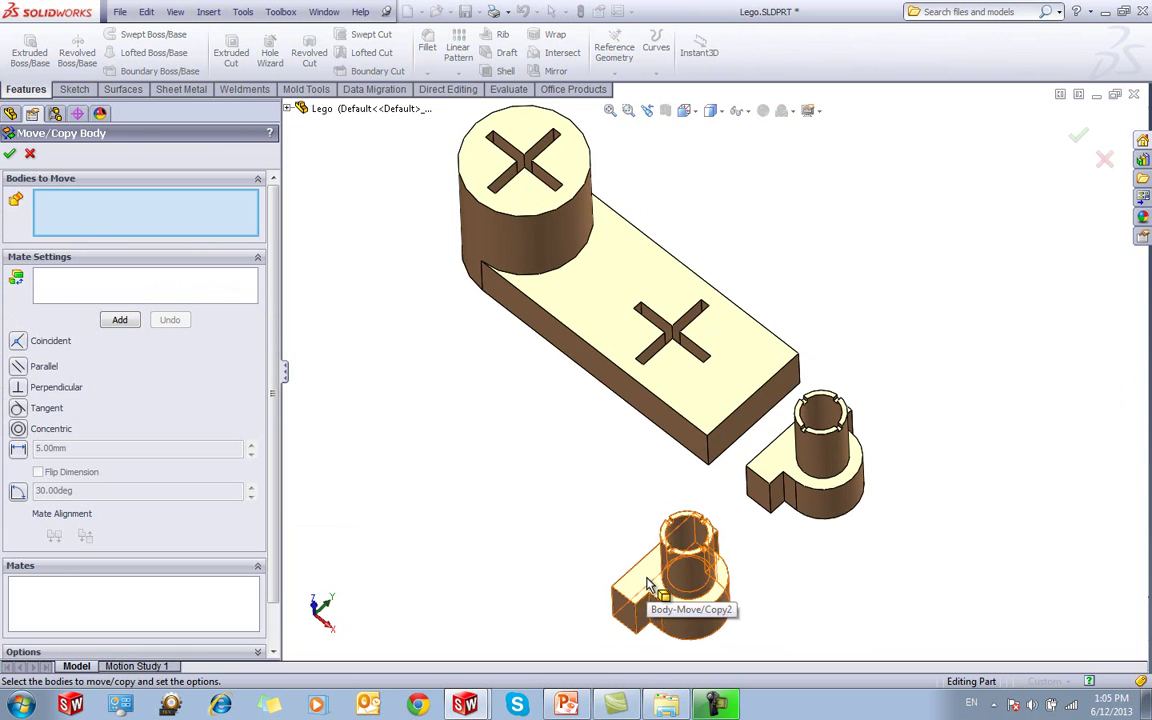
{"action": "left_click", "coordinate": [648, 585]}
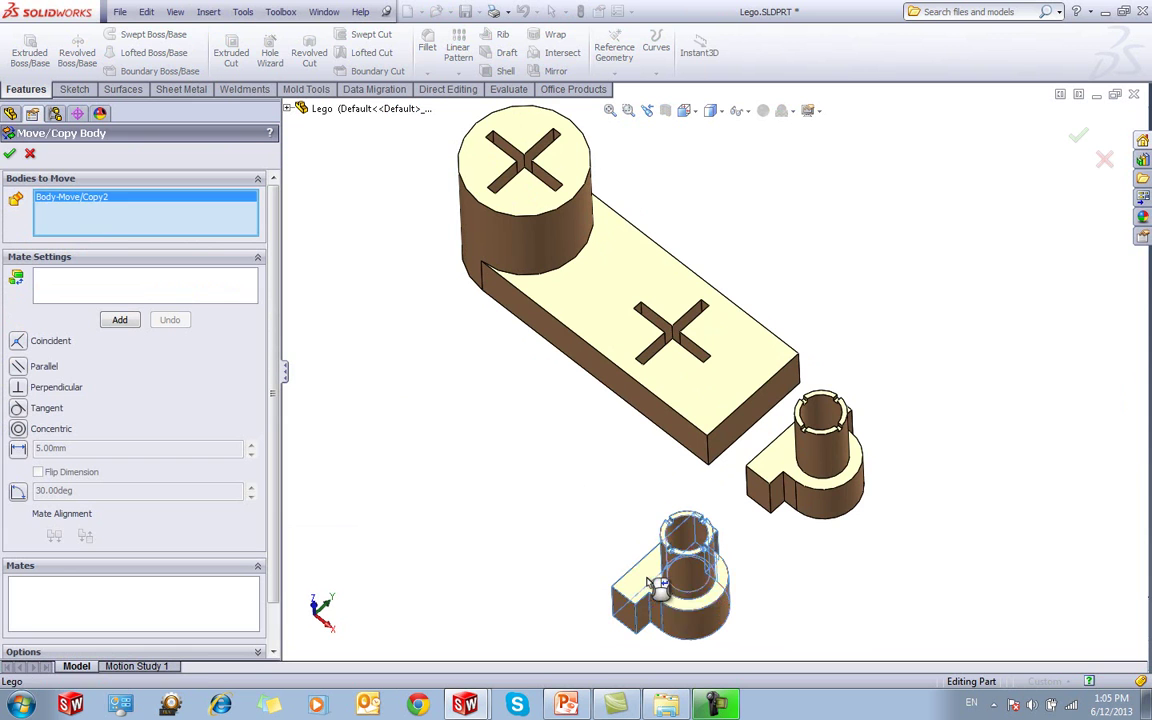
Add a coincident mate between the copied pin end's flat back face and the arm's long side face
{"action": "left_click", "coordinate": [160, 287]}
{"action": "middle_click_drag", "start_coordinate": [597, 491], "coordinate": [676, 500]}
{"action": "left_click", "coordinate": [676, 570]}
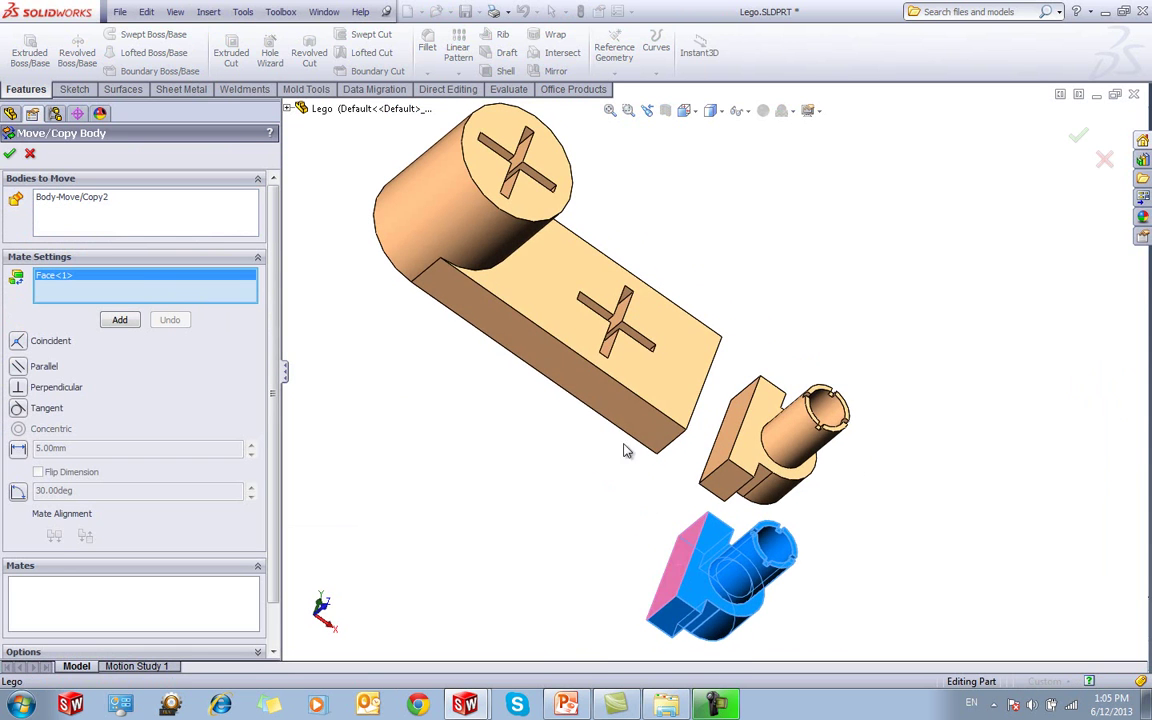
{"action": "left_click", "coordinate": [620, 425]}
{"action": "middle_click_drag", "start_coordinate": [548, 463], "coordinate": [496, 419]}
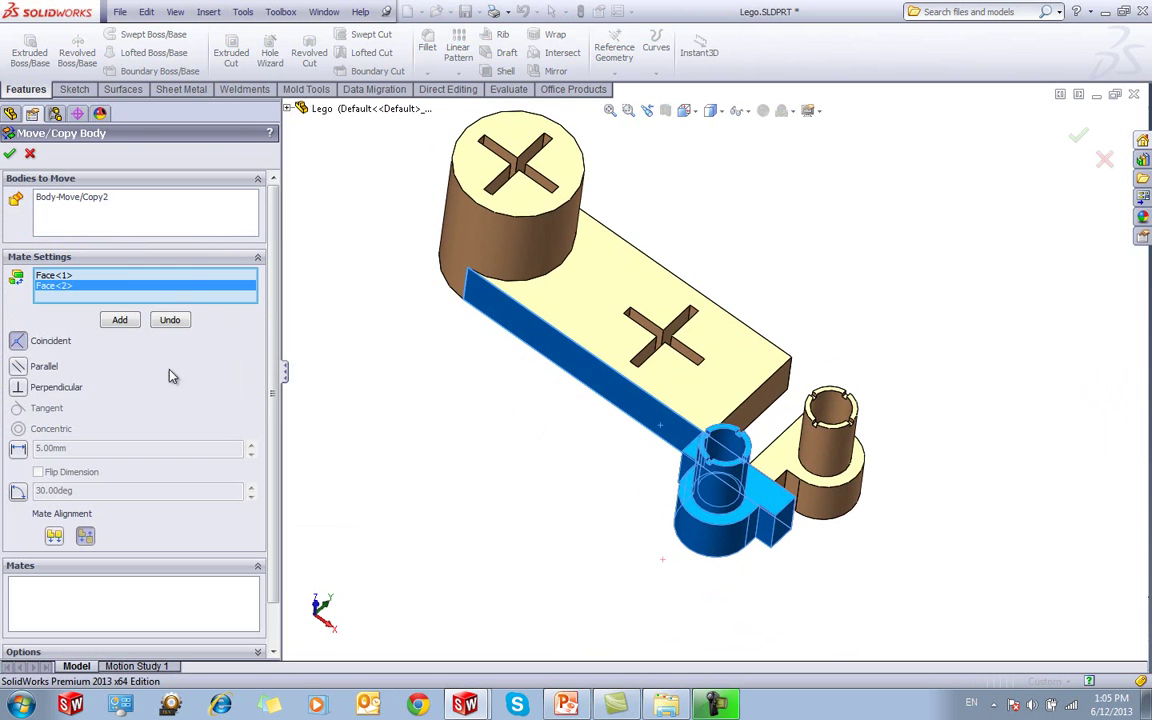
{"action": "left_click", "coordinate": [122, 325]}
Mate the copy's narrow end face coincident with the arm's end face, using aligned mate alignment, and complete the body move
{"action": "middle_click_drag", "start_coordinate": [814, 532], "coordinate": [800, 507]}
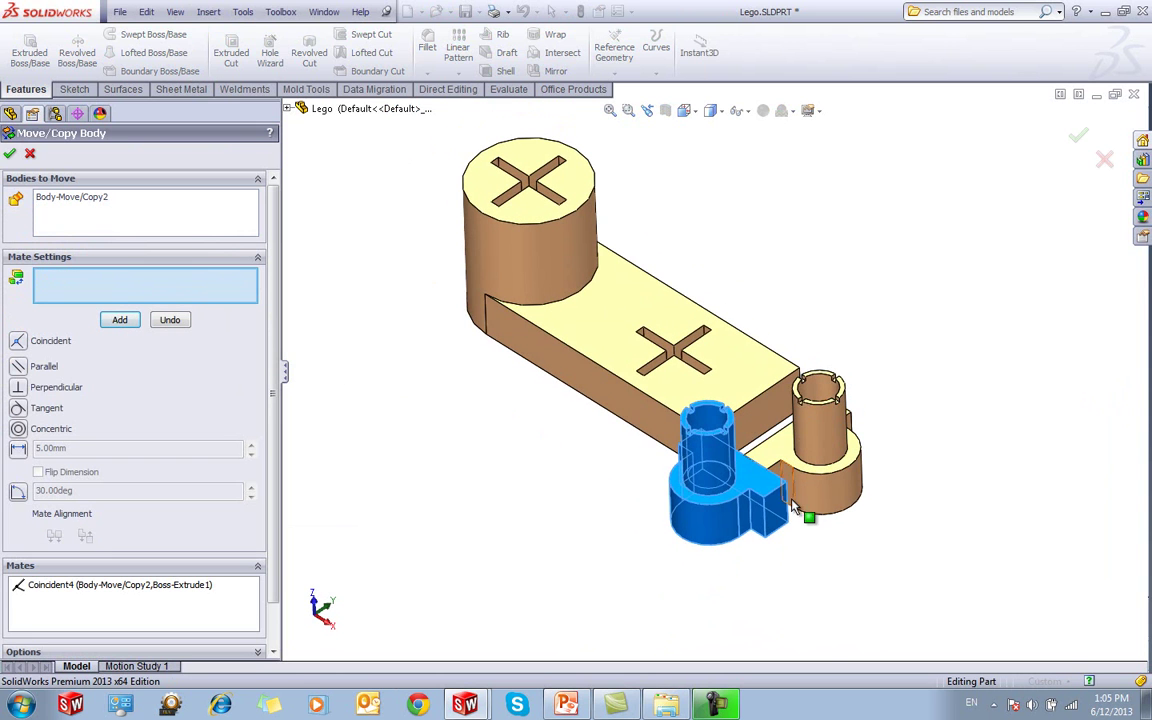
{"action": "left_click", "coordinate": [780, 517]}
{"action": "left_click", "coordinate": [767, 424]}
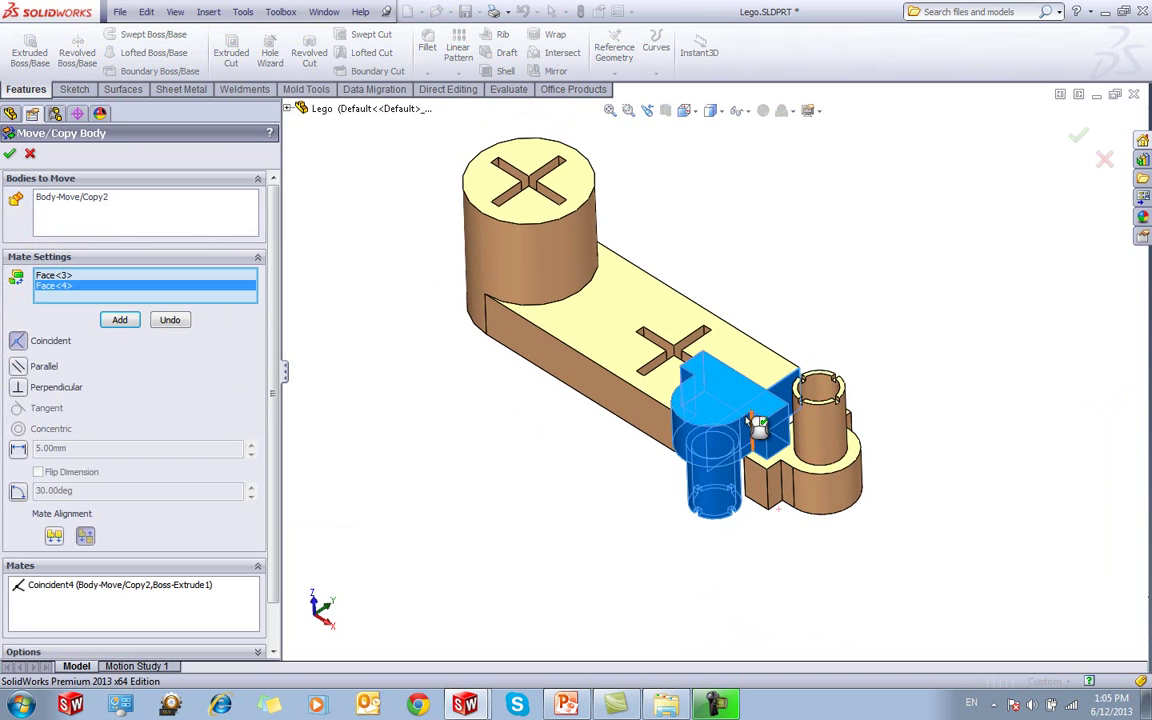
{"action": "left_click", "coordinate": [56, 539]}
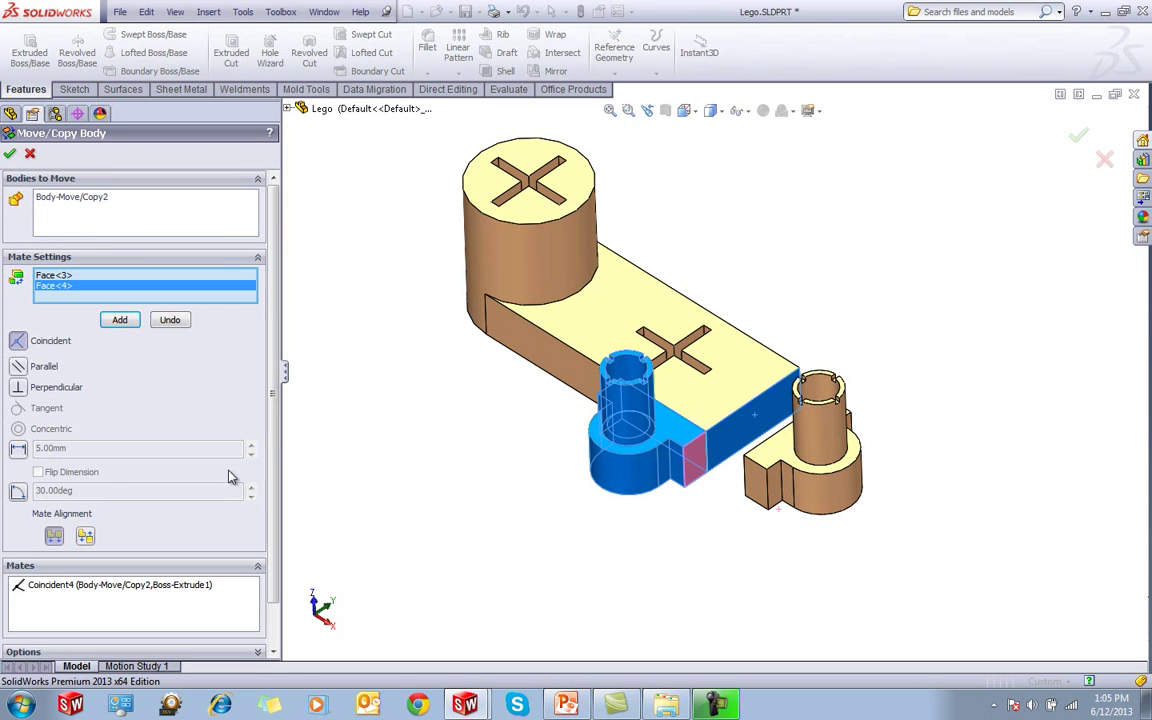
{"action": "left_click", "coordinate": [119, 319]}
{"action": "left_click", "coordinate": [697, 418]}
{"action": "left_click", "coordinate": [701, 412]}
{"action": "left_click", "coordinate": [9, 154]}
Mirror the pin-end body beside the arm about the Top plane as a separate body, without merging solids
{"action": "mouse_move", "coordinate": [432, 352]}
{"action": "middle_mouse_down"}
{"action": "mouse_move", "coordinate": [440, 498]}
{"action": "mouse_move", "coordinate": [450, 339]}
{"action": "middle_mouse_up"}
{"action": "middle_click_drag", "start_coordinate": [724, 394], "coordinate": [780, 288]}
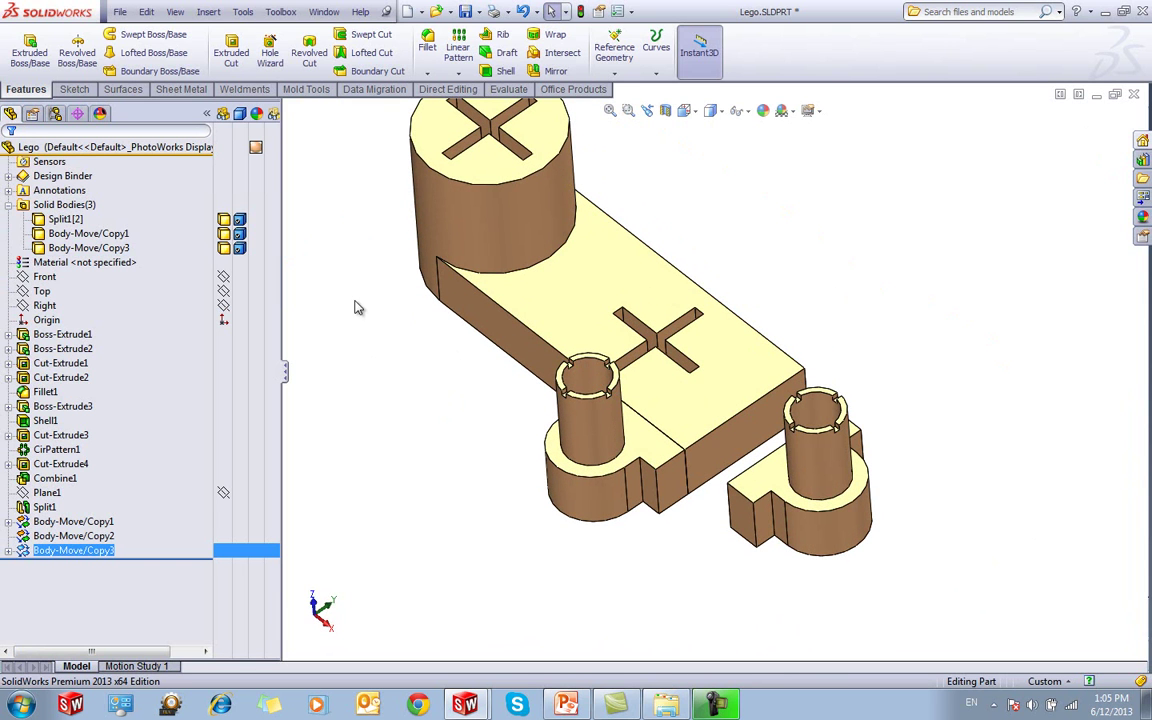
{"action": "left_click", "coordinate": [38, 292]}
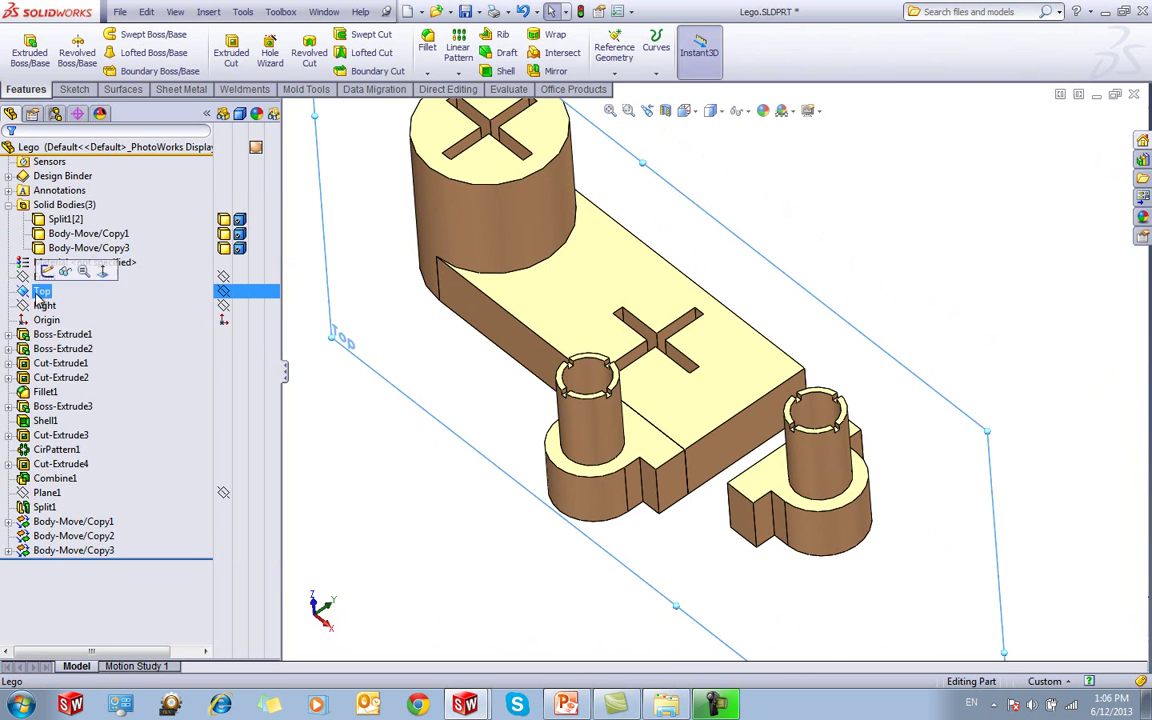
{"action": "mouse_move", "coordinate": [386, 437]}
{"action": "middle_mouse_down"}
{"action": "mouse_move", "coordinate": [360, 400]}
{"action": "mouse_move", "coordinate": [388, 427]}
{"action": "middle_mouse_up"}
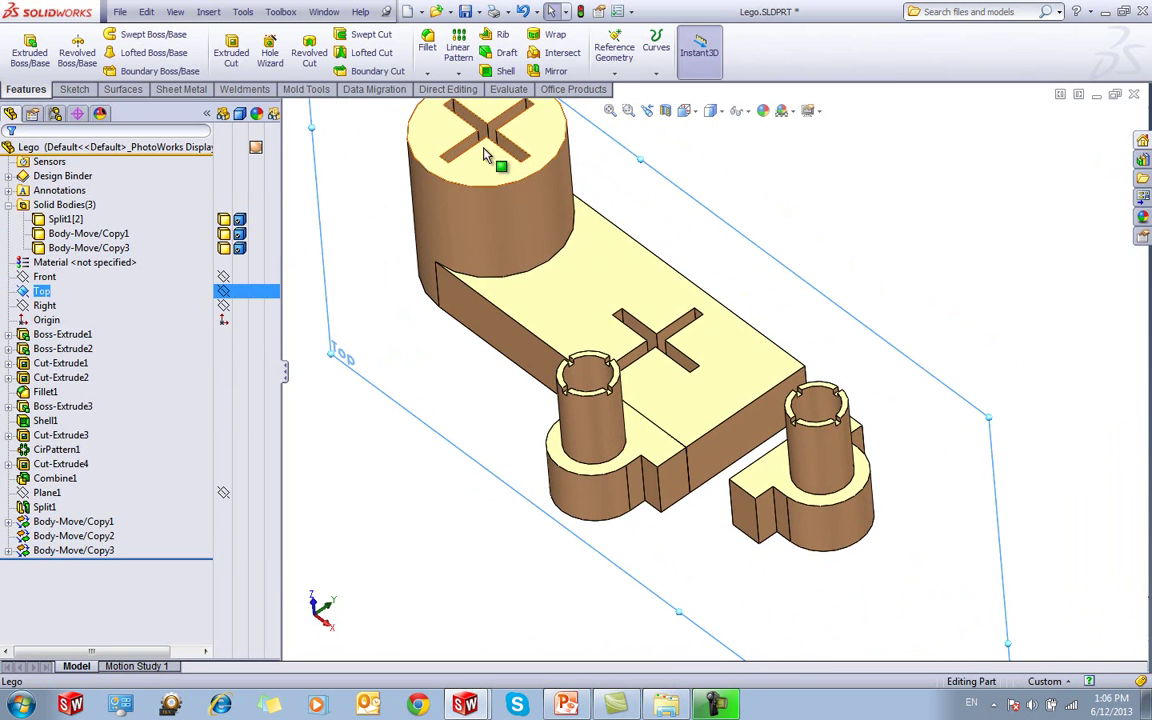
{"action": "left_click", "coordinate": [555, 71]}
{"action": "middle_click_drag", "start_coordinate": [314, 386], "coordinate": [350, 330]}
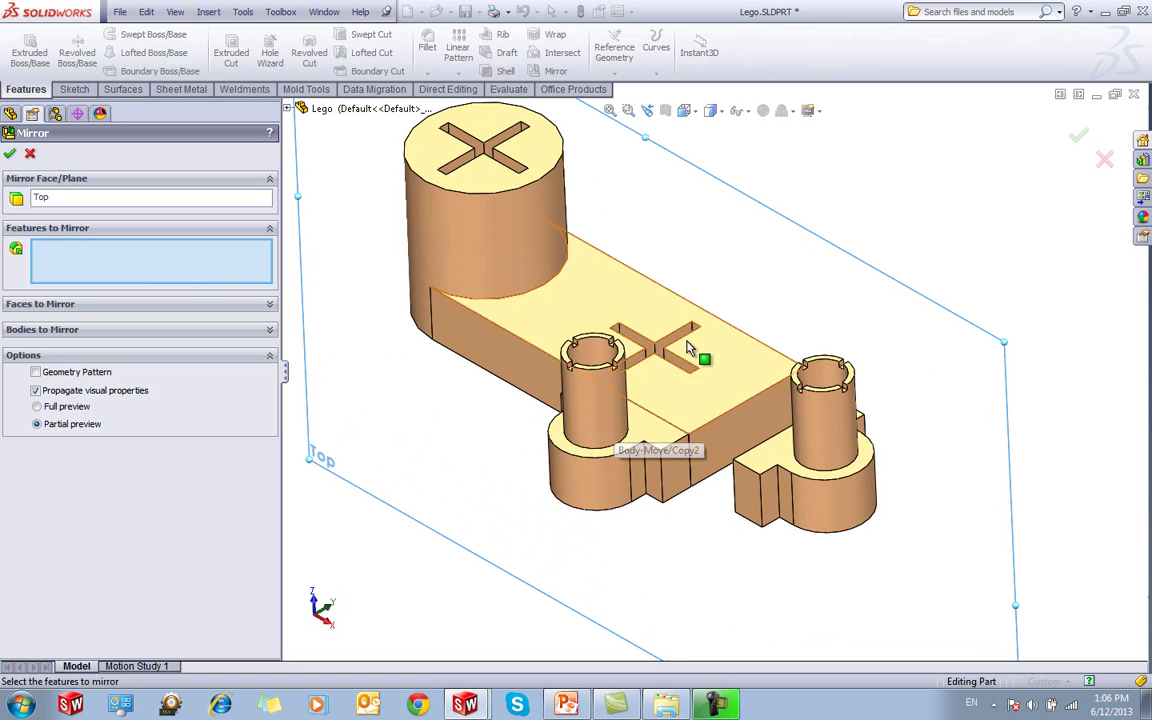
{"action": "left_click", "coordinate": [20, 332]}
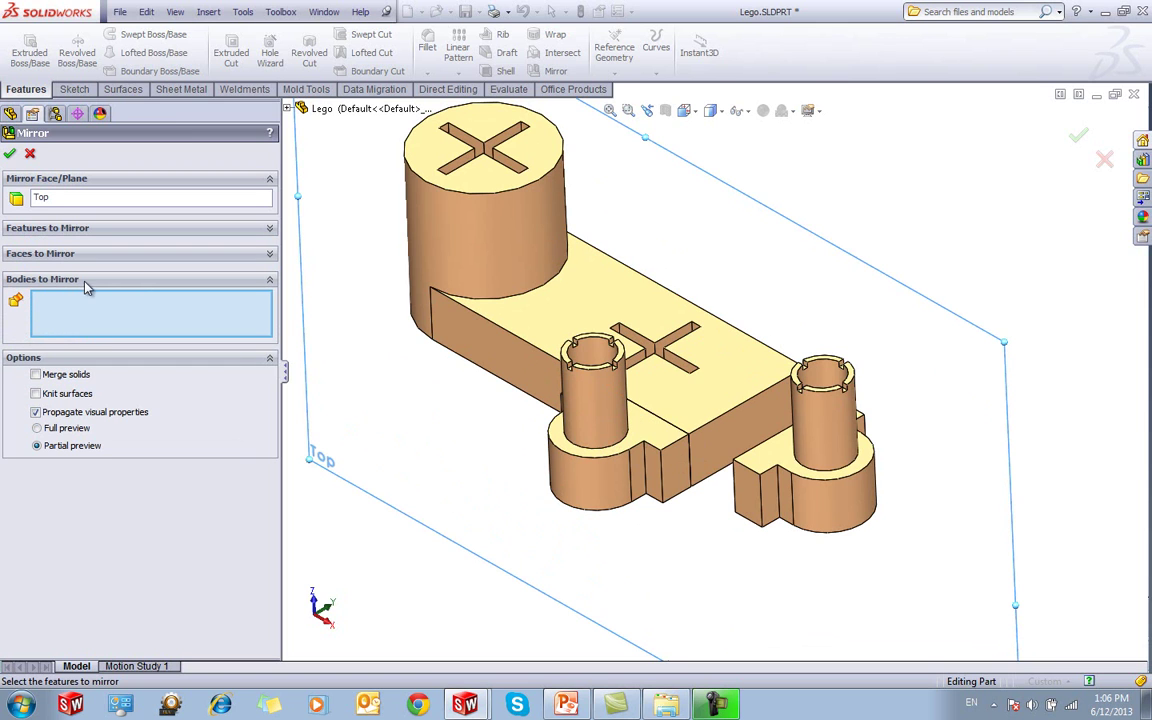
{"action": "left_click", "coordinate": [603, 485]}
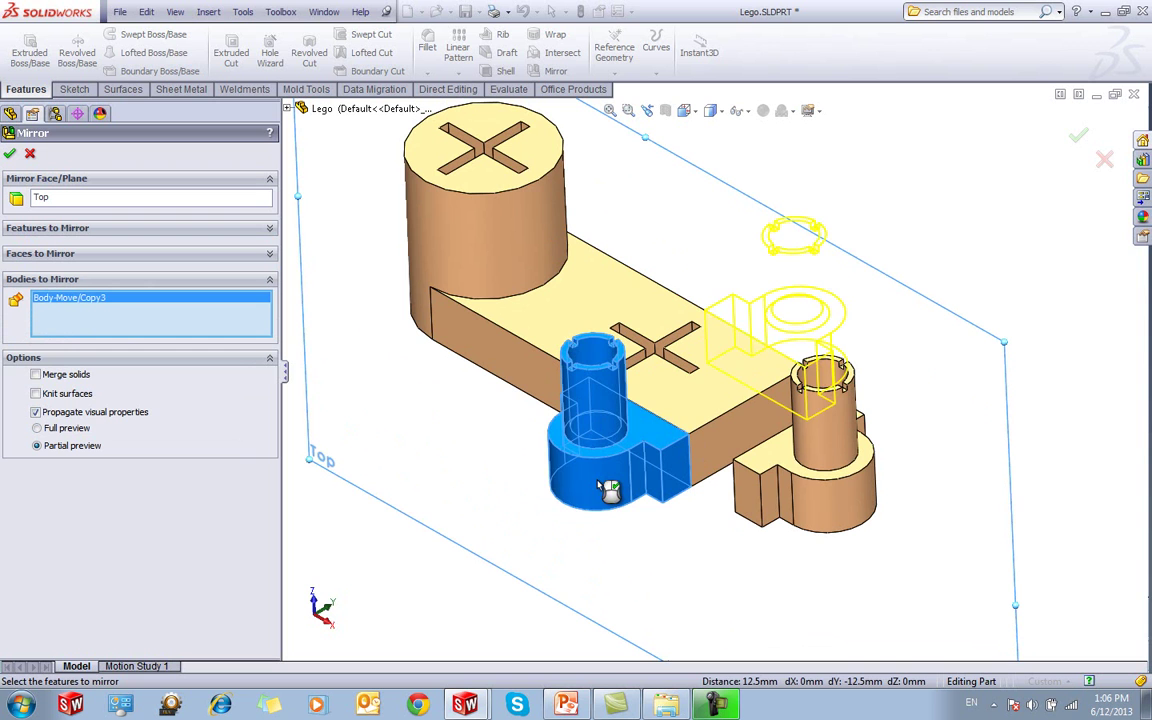
{"action": "left_click", "coordinate": [10, 154]}
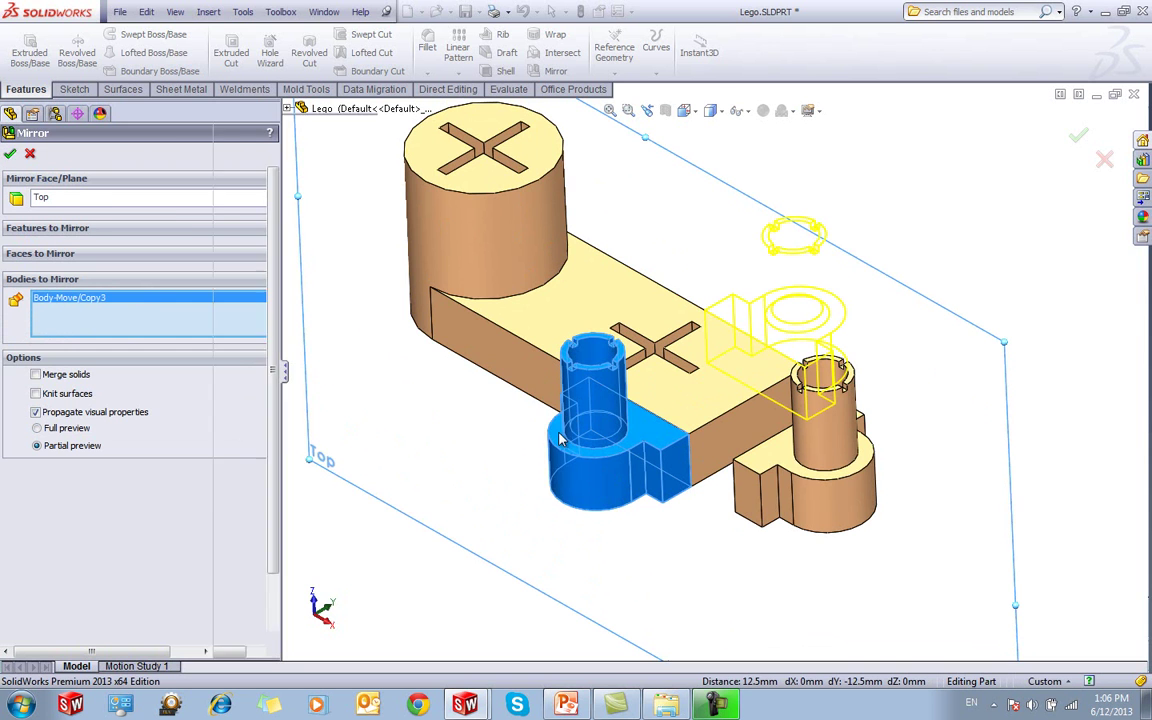
Examine the moved, copied and mirrored pin-end bodies one by one to see which solid each entry represents
{"action": "mouse_move", "coordinate": [565, 462]}
{"action": "middle_mouse_down"}
{"action": "mouse_move", "coordinate": [562, 605]}
{"action": "mouse_move", "coordinate": [563, 469]}
{"action": "middle_mouse_up"}
{"action": "scroll", "coordinate": [814, 478], "scroll_direction": "down", "scroll_amount": 1}
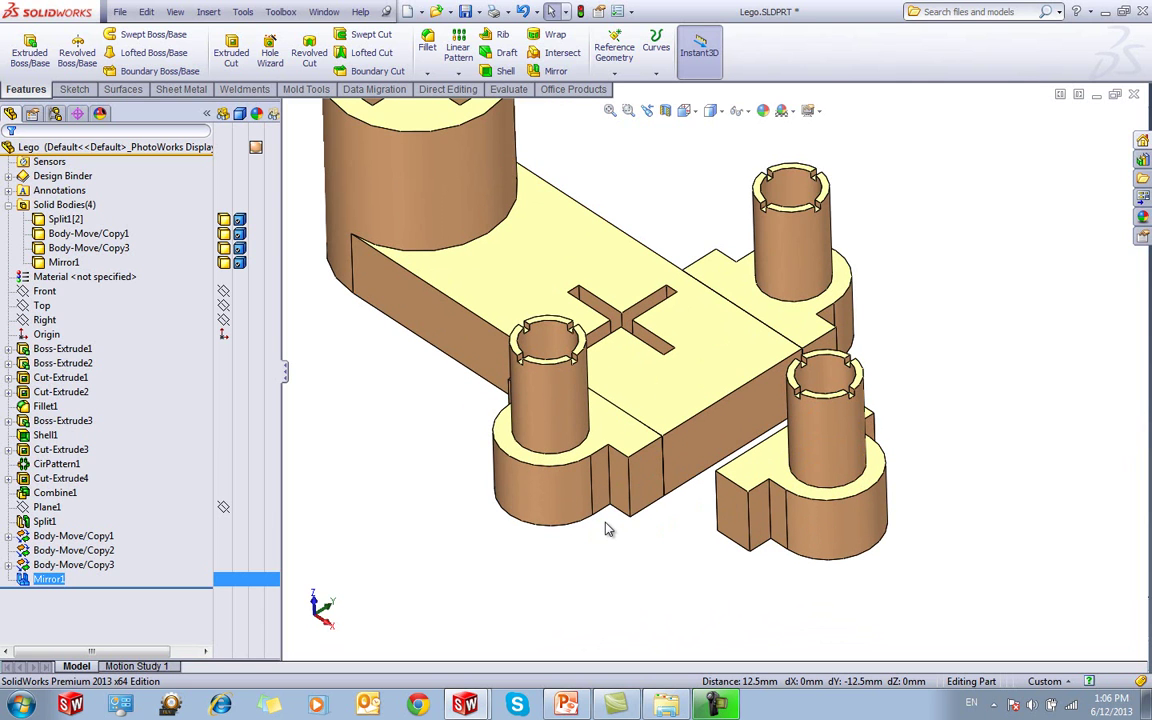
{"action": "left_click", "coordinate": [85, 233]}
{"action": "left_click", "coordinate": [70, 248], "text": "ctrl"}
{"action": "left_click", "coordinate": [64, 249]}
{"action": "left_click", "coordinate": [65, 262]}
{"action": "left_click", "coordinate": [371, 498]}
{"action": "middle_click_drag", "start_coordinate": [416, 464], "coordinate": [421, 482]}
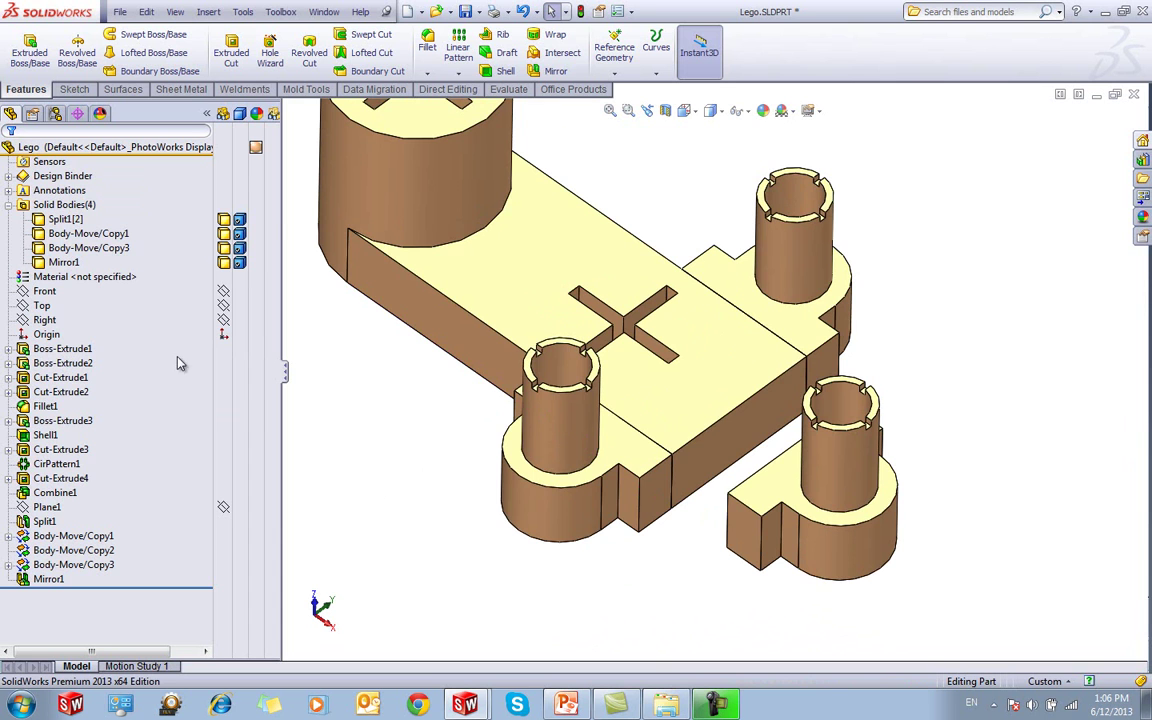
Start a sketch on the arm's end face and convert that face's outline into sketch entities
{"action": "middle_click_drag", "start_coordinate": [666, 478], "coordinate": [650, 442]}
{"action": "left_click", "coordinate": [744, 483]}
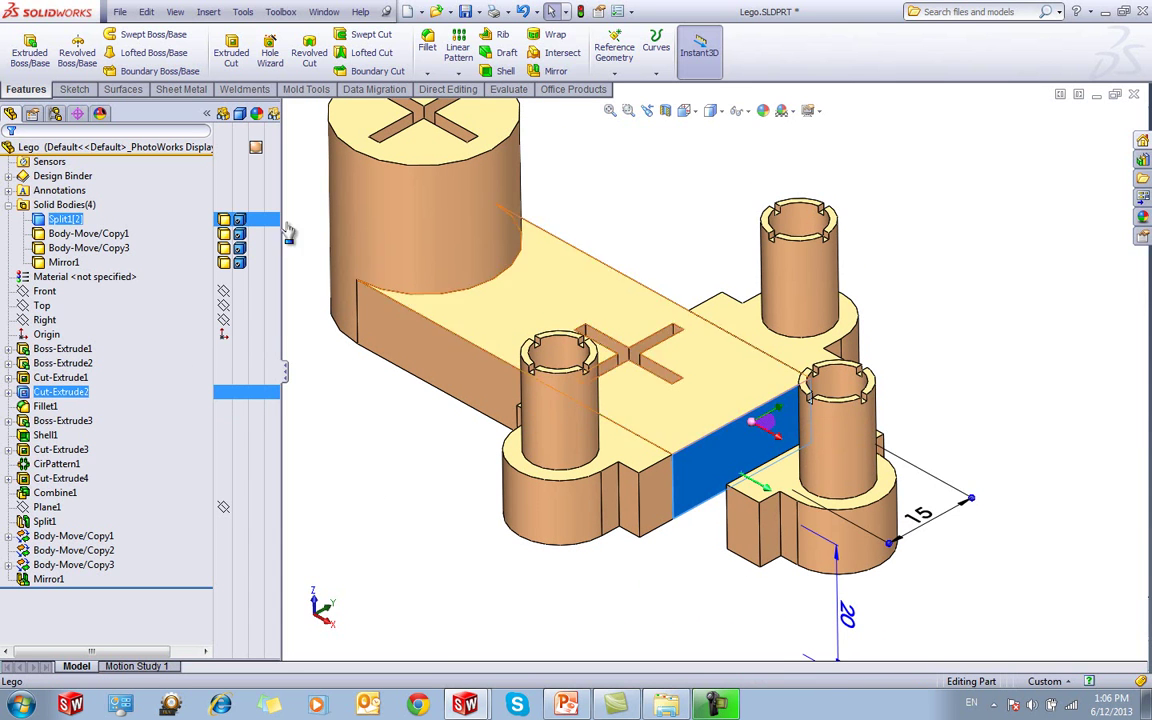
{"action": "left_click", "coordinate": [74, 89]}
{"action": "left_click", "coordinate": [34, 55]}
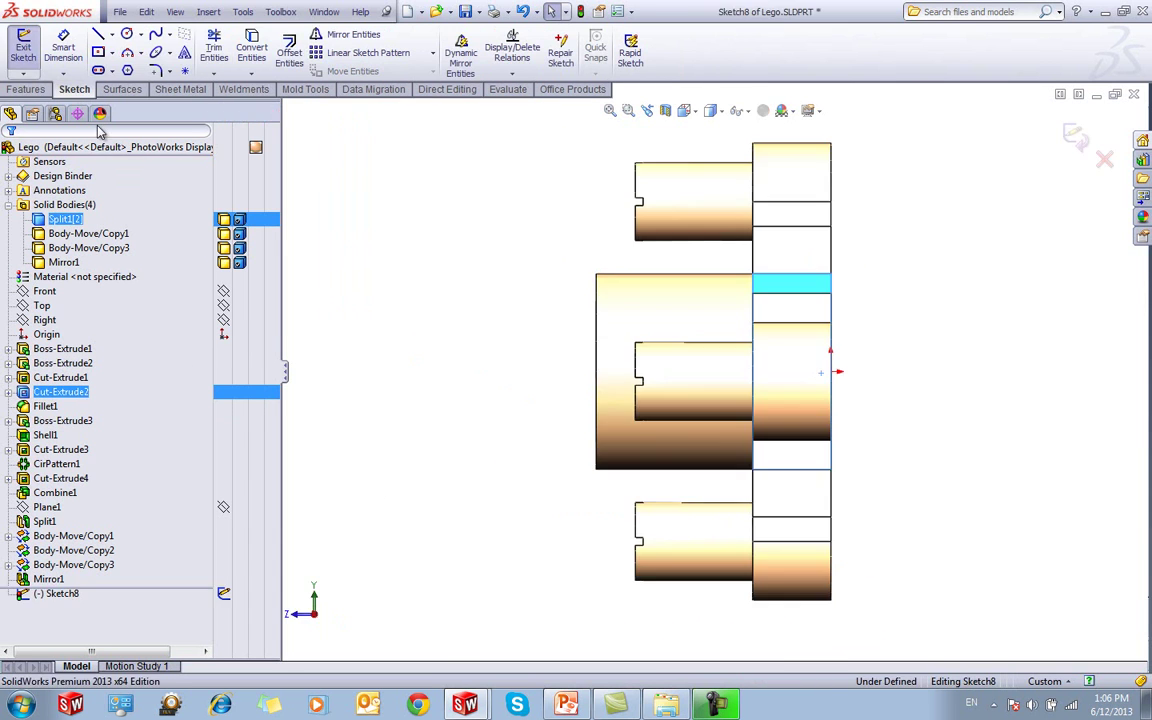
{"action": "mouse_move", "coordinate": [579, 342]}
{"action": "middle_mouse_down"}
{"action": "mouse_move", "coordinate": [828, 474]}
{"action": "mouse_move", "coordinate": [807, 338]}
{"action": "mouse_move", "coordinate": [757, 396]}
{"action": "middle_mouse_up"}
{"action": "left_click", "coordinate": [252, 50]}
{"action": "middle_click_drag", "start_coordinate": [489, 239], "coordinate": [699, 393]}
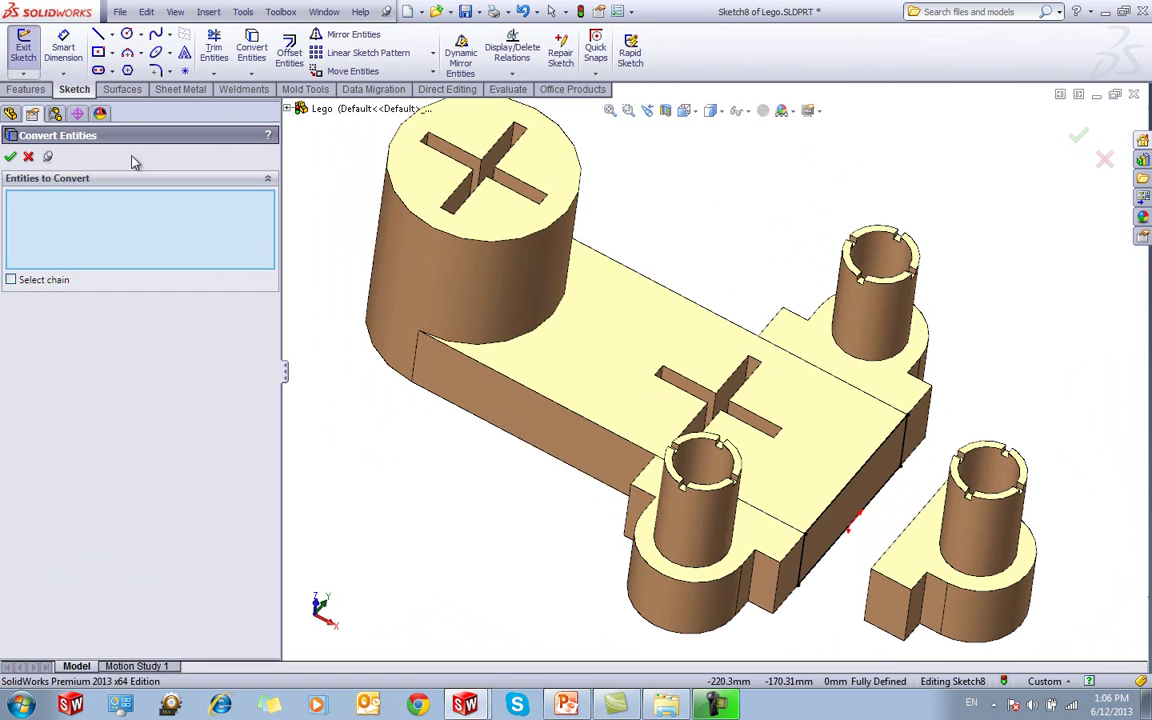
Extrude the converted outline Up To Surface to the detached pin end's flat back face, with Merge result on
{"action": "left_click", "coordinate": [26, 89]}
{"action": "left_click", "coordinate": [29, 52]}
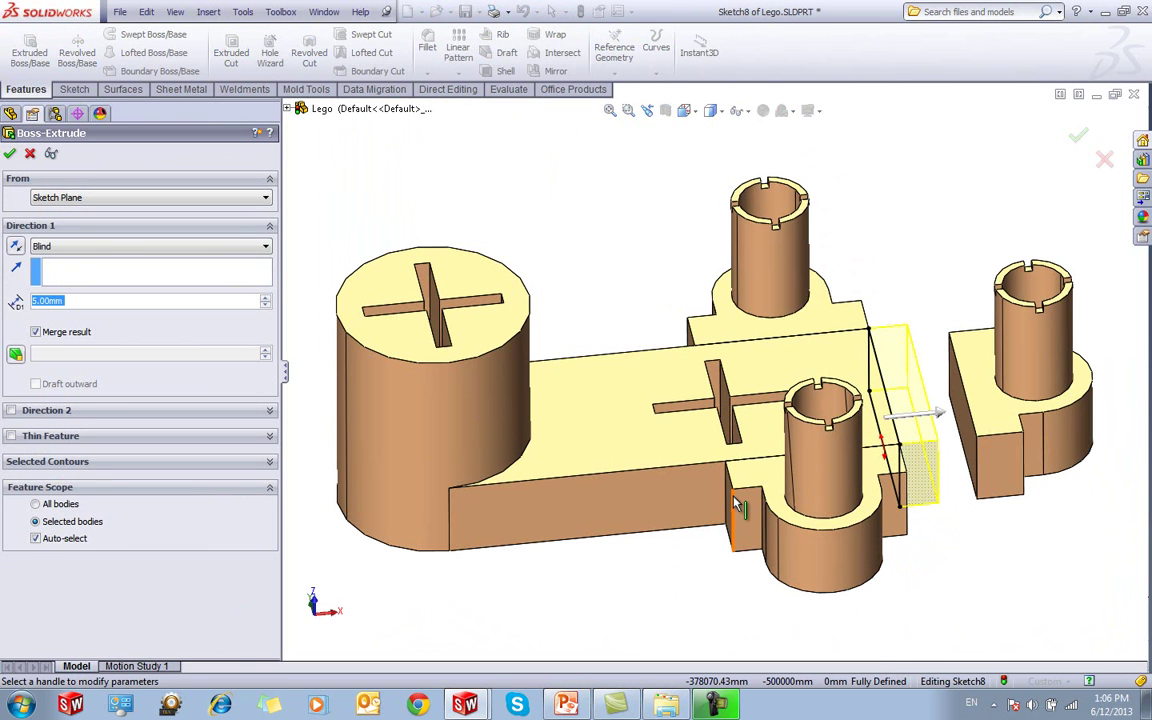
{"action": "left_click", "coordinate": [75, 246]}
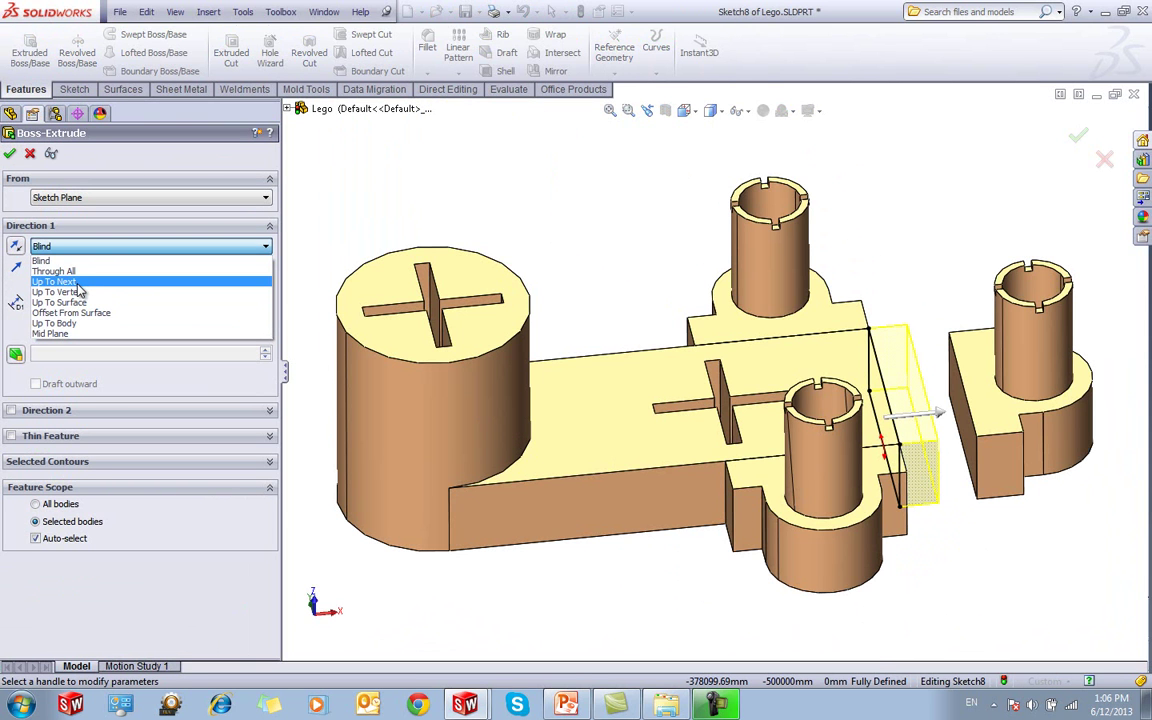
{"action": "left_click", "coordinate": [75, 302]}
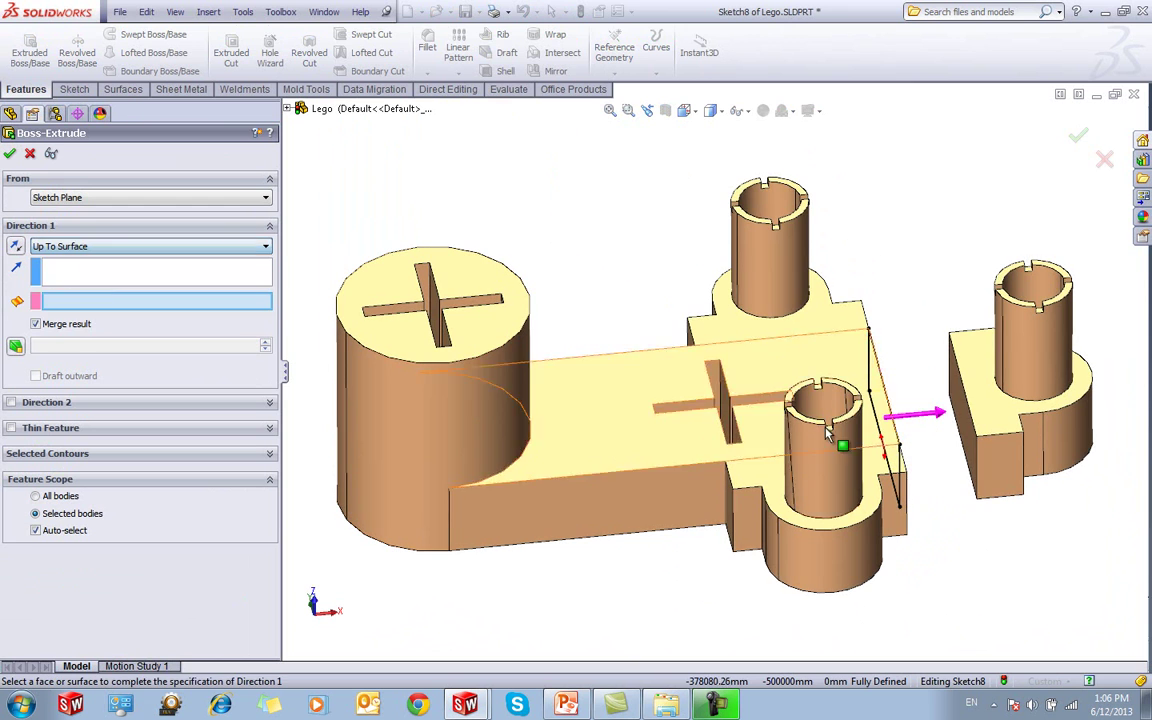
{"action": "left_click", "coordinate": [978, 422]}
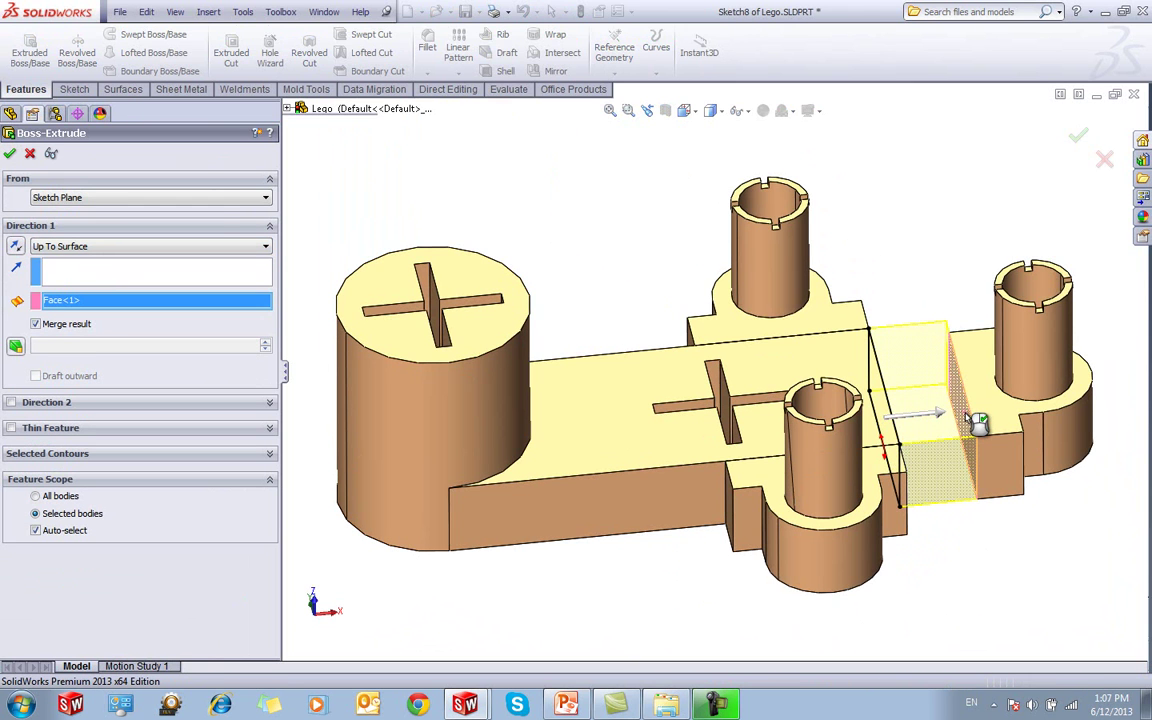
{"action": "key", "text": "Return"}
{"action": "middle_click_drag", "start_coordinate": [809, 391], "coordinate": [714, 521]}
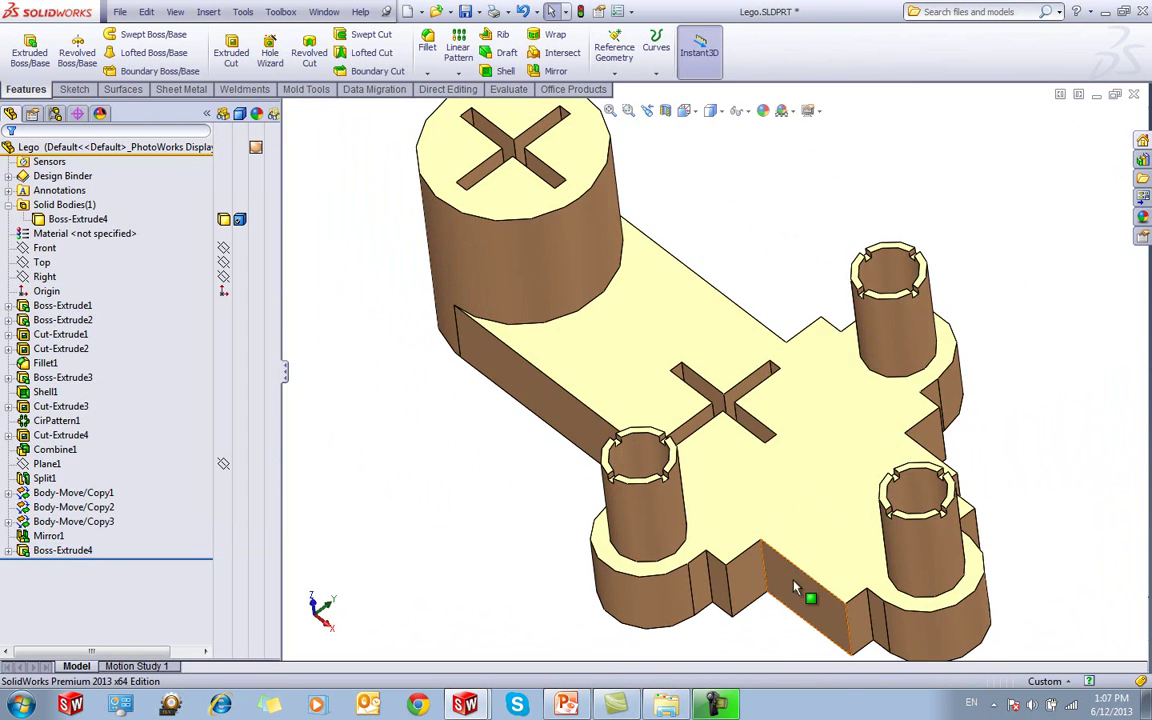
Edit the connecting extrusion and turn off Merge result so it forms its own body
{"action": "scroll", "coordinate": [714, 521], "scroll_direction": "down", "scroll_amount": 3}
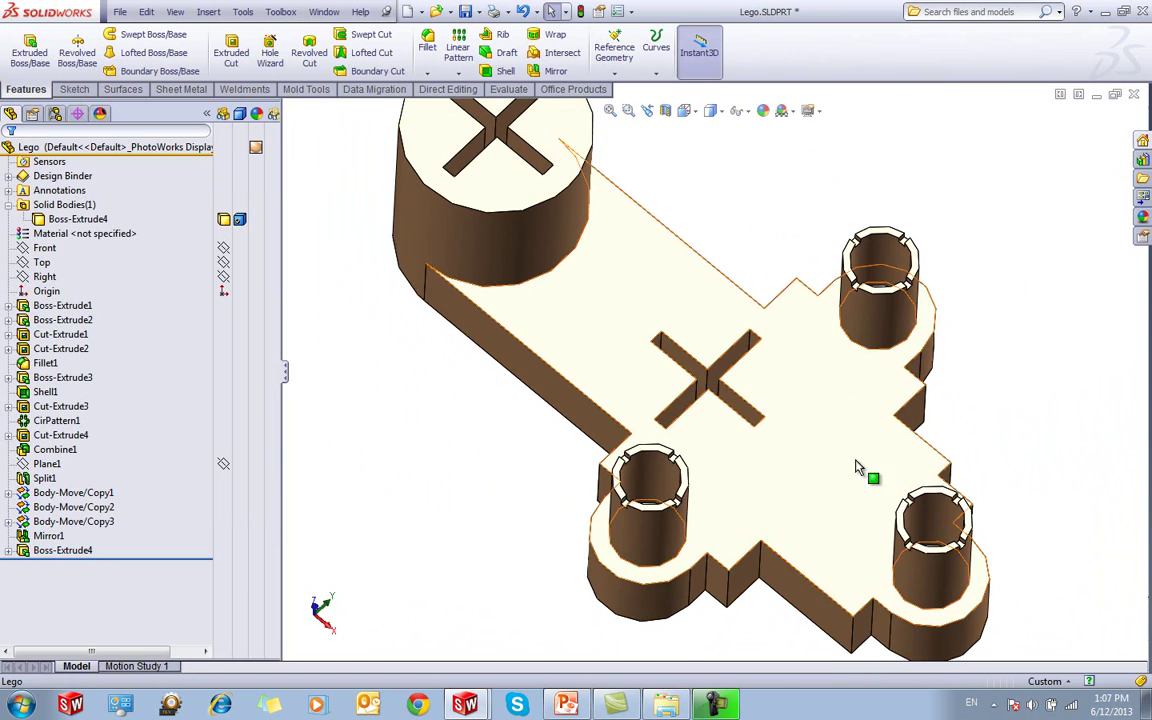
{"action": "left_click", "coordinate": [85, 551]}
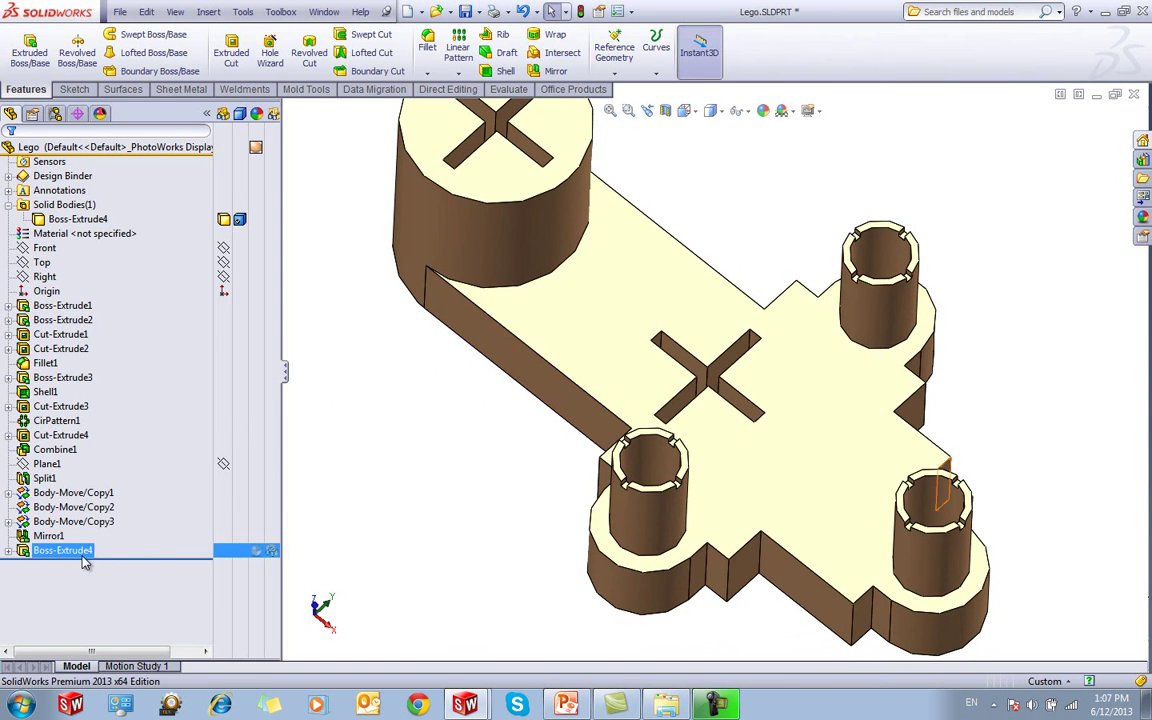
{"action": "right_click", "coordinate": [82, 551]}
{"action": "left_click", "coordinate": [81, 380]}
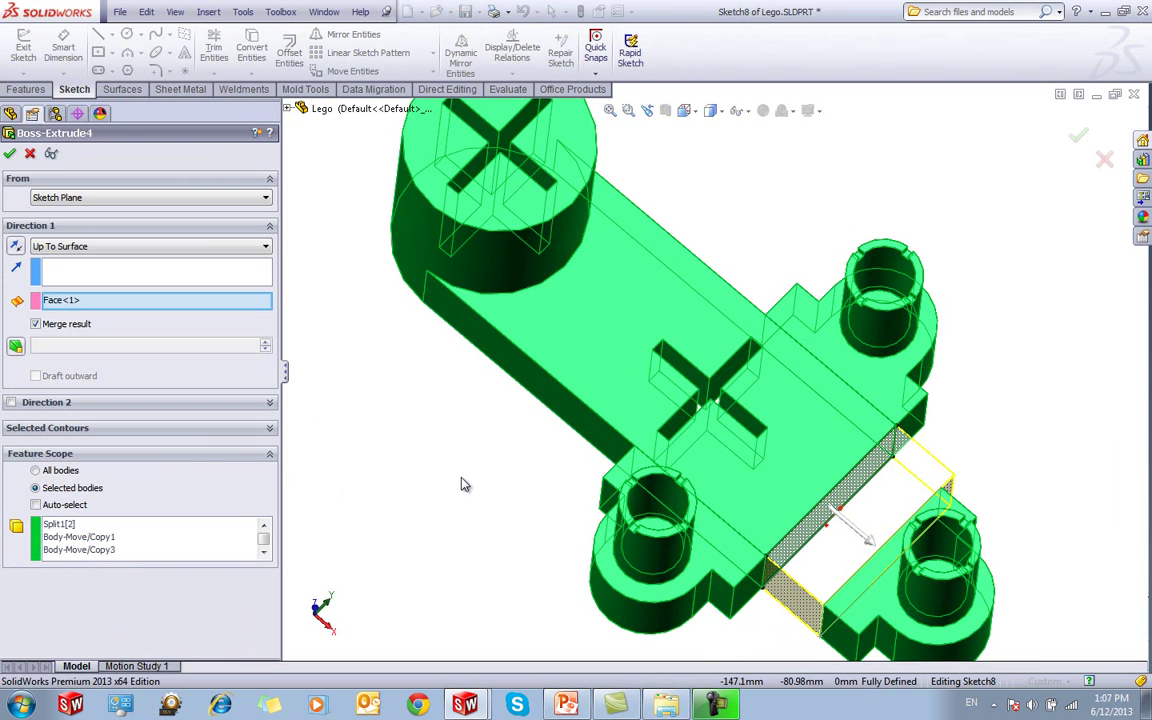
{"action": "left_click", "coordinate": [36, 325]}
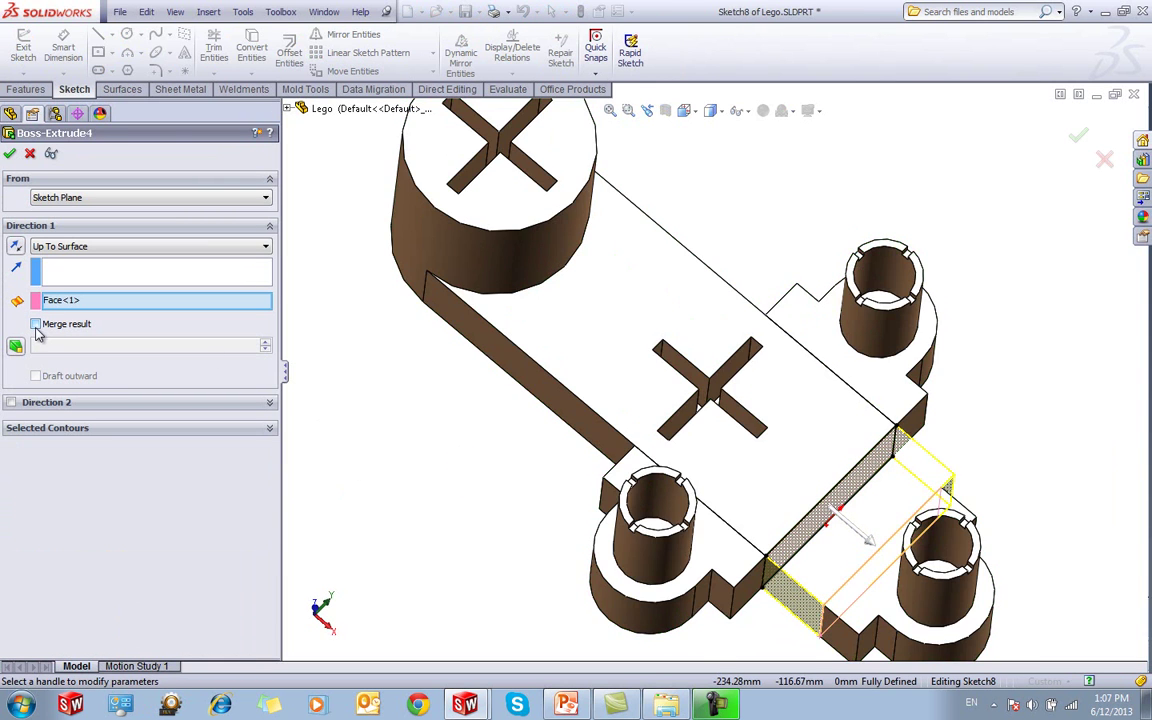
{"action": "left_click", "coordinate": [36, 325]}
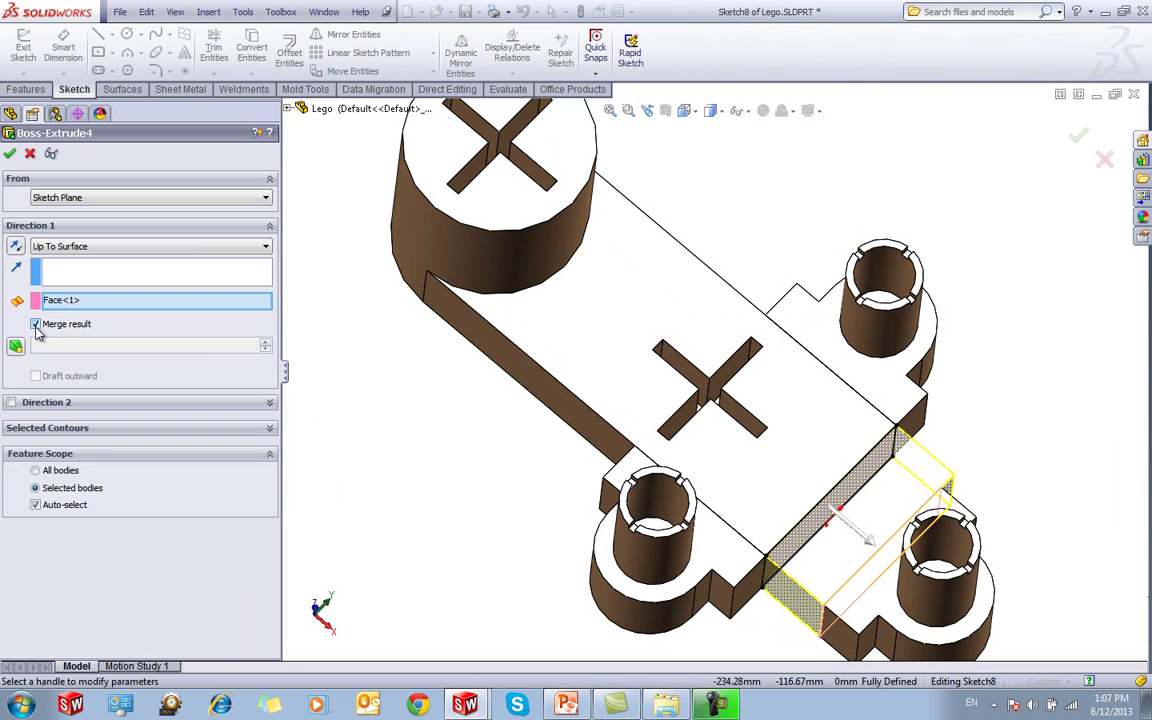
{"action": "left_click", "coordinate": [36, 325]}
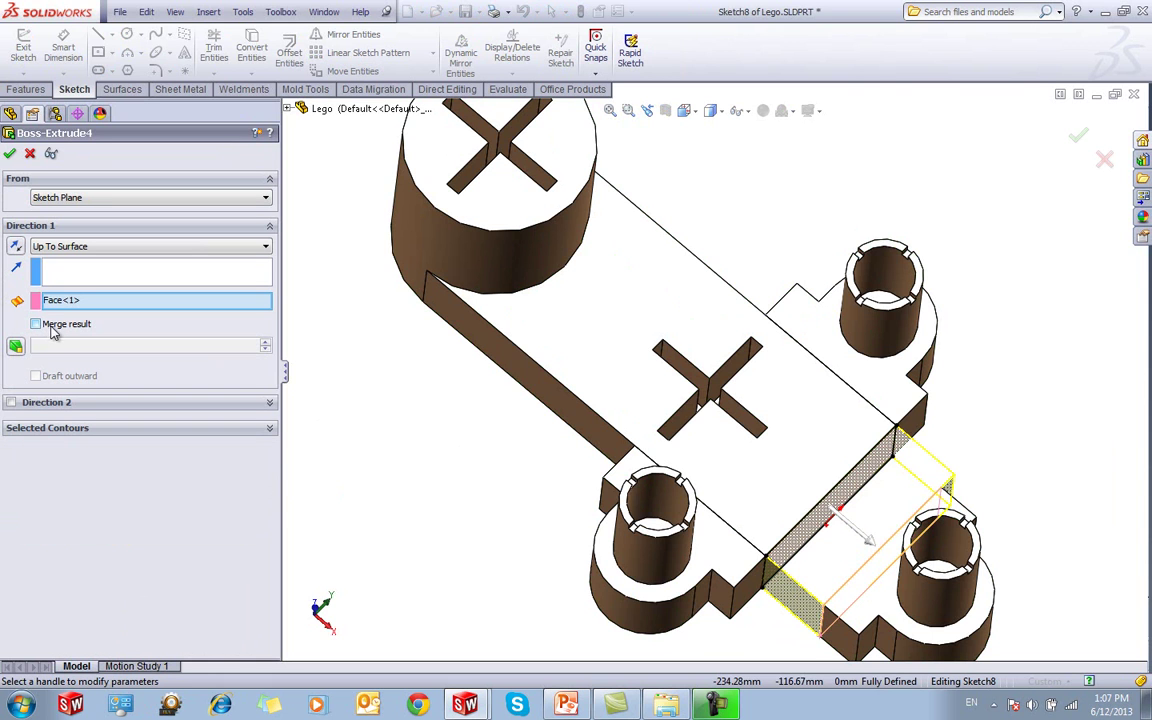
{"action": "left_click", "coordinate": [10, 153]}
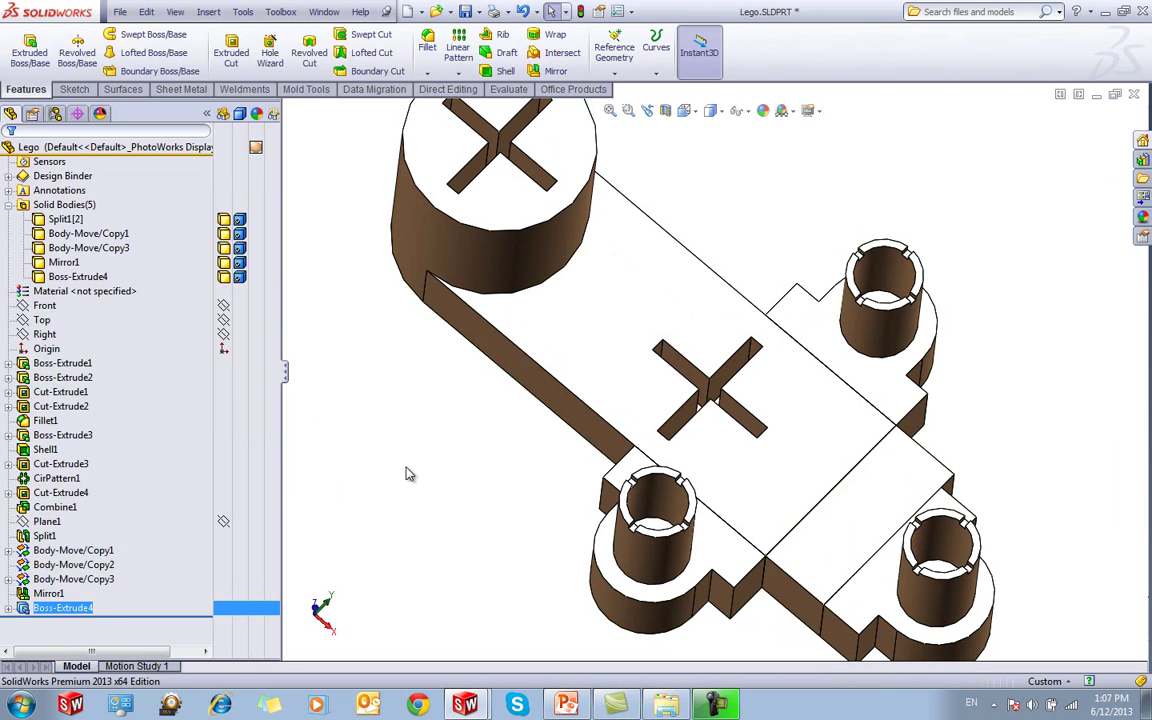
Examine the separate solid bodies individually, including the connecting block between the arm and the end pin
{"action": "left_click", "coordinate": [62, 204]}
{"action": "left_click", "coordinate": [88, 233]}
{"action": "left_click", "coordinate": [88, 247]}
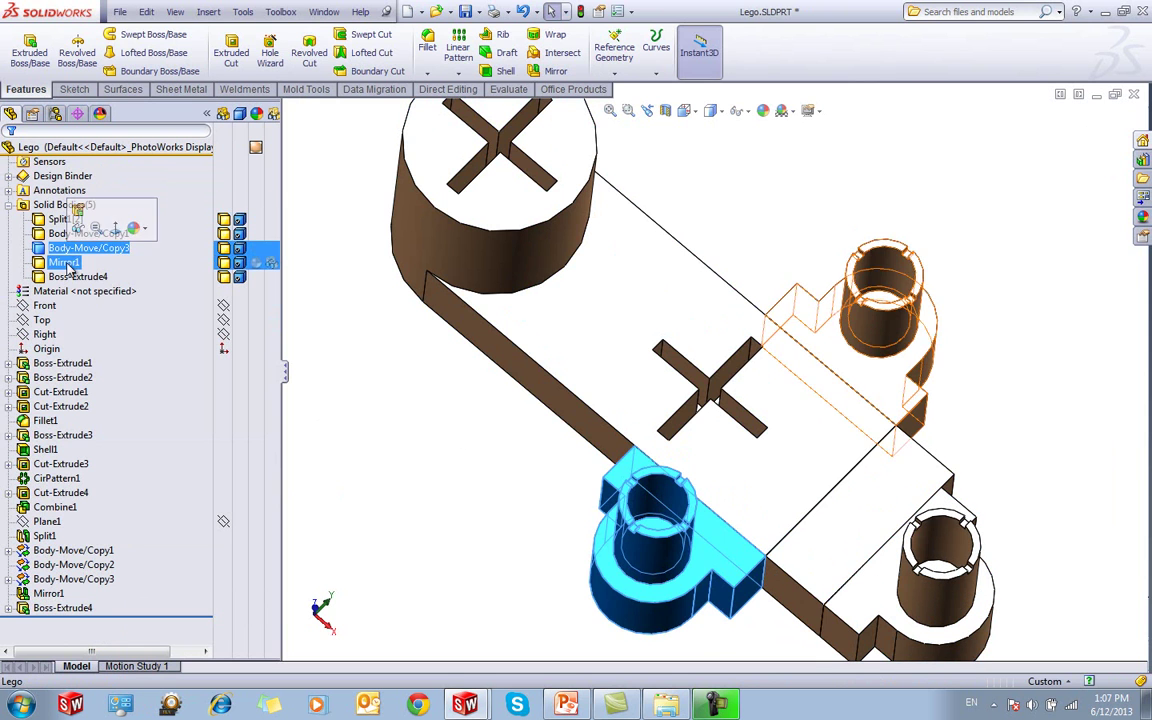
{"action": "left_click", "coordinate": [70, 276]}
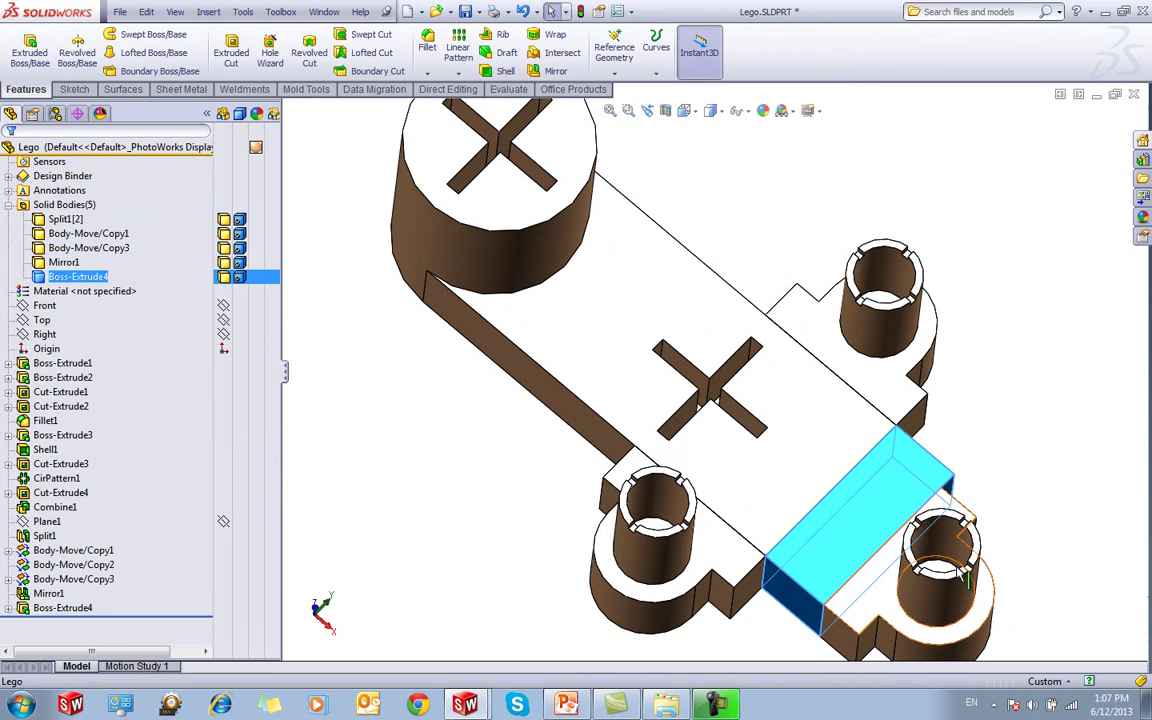
Edit the connecting extrusion to turn on Merge result with the feature scope set to All bodies
{"action": "left_click", "coordinate": [62, 608]}
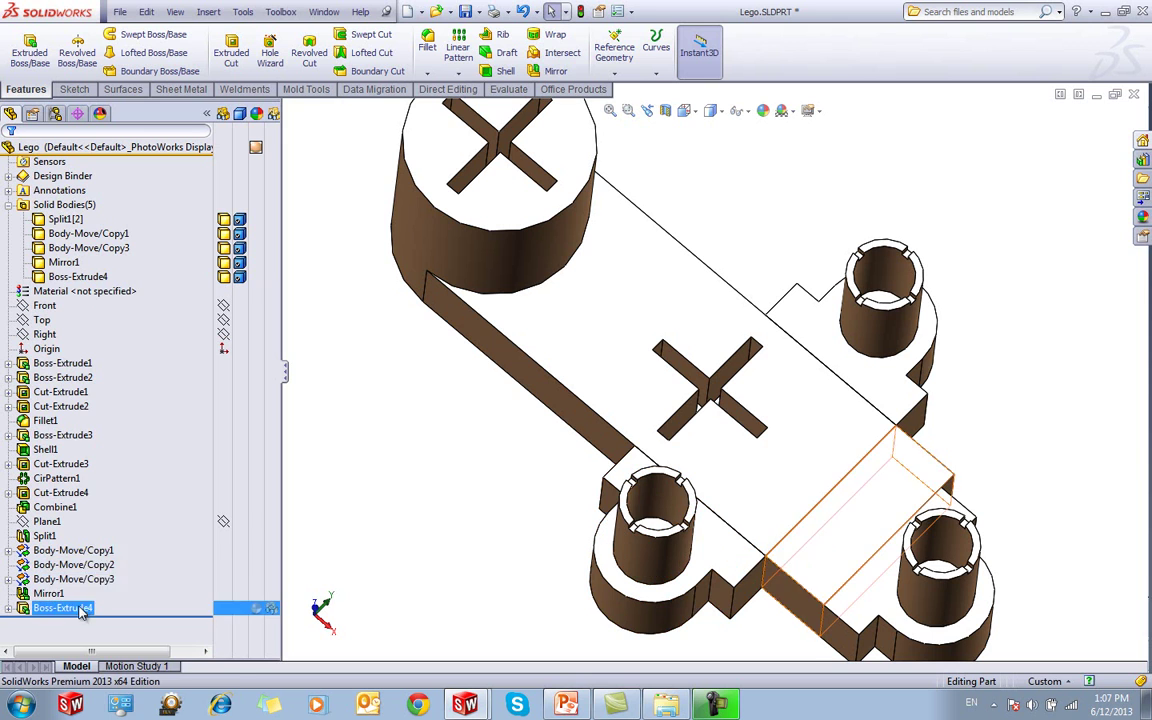
{"action": "right_click", "coordinate": [82, 612]}
{"action": "left_click", "coordinate": [86, 382]}
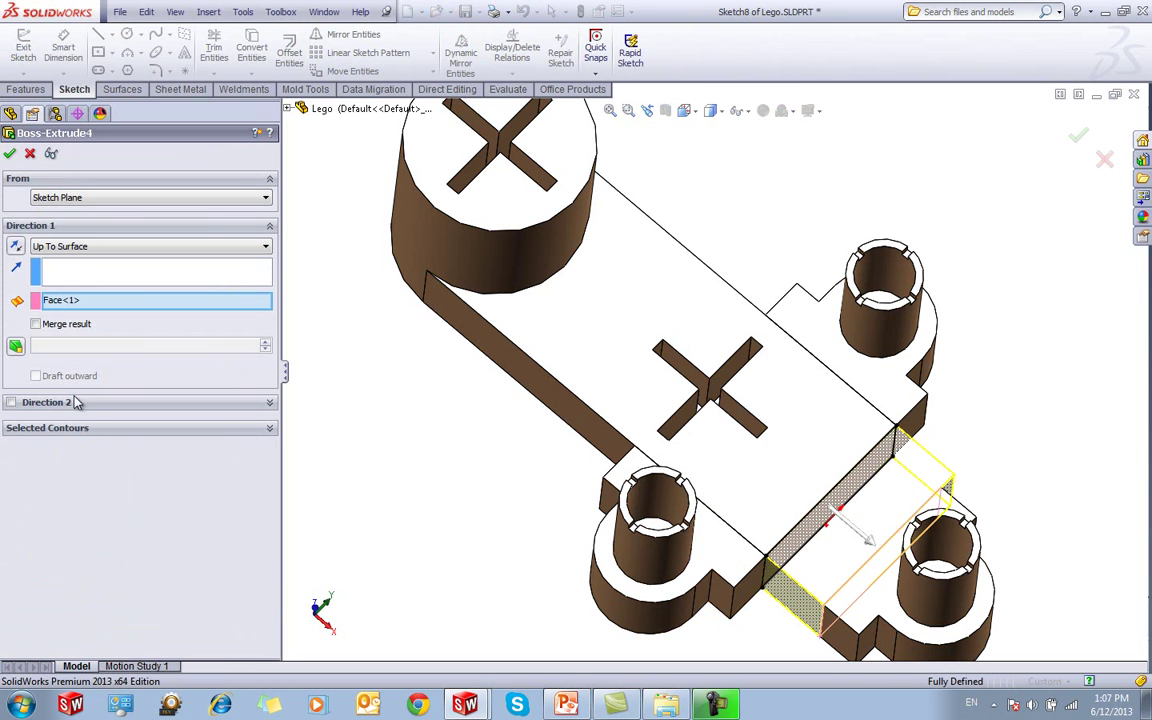
{"action": "left_click", "coordinate": [38, 325]}
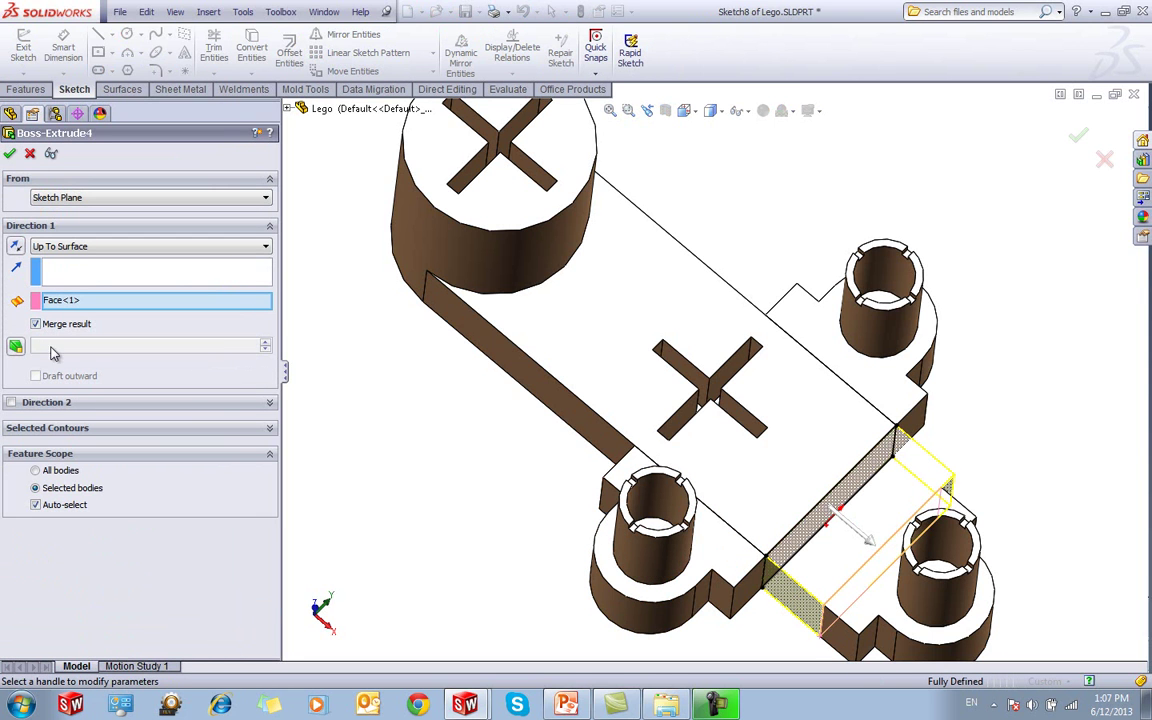
{"action": "left_click", "coordinate": [37, 472]}
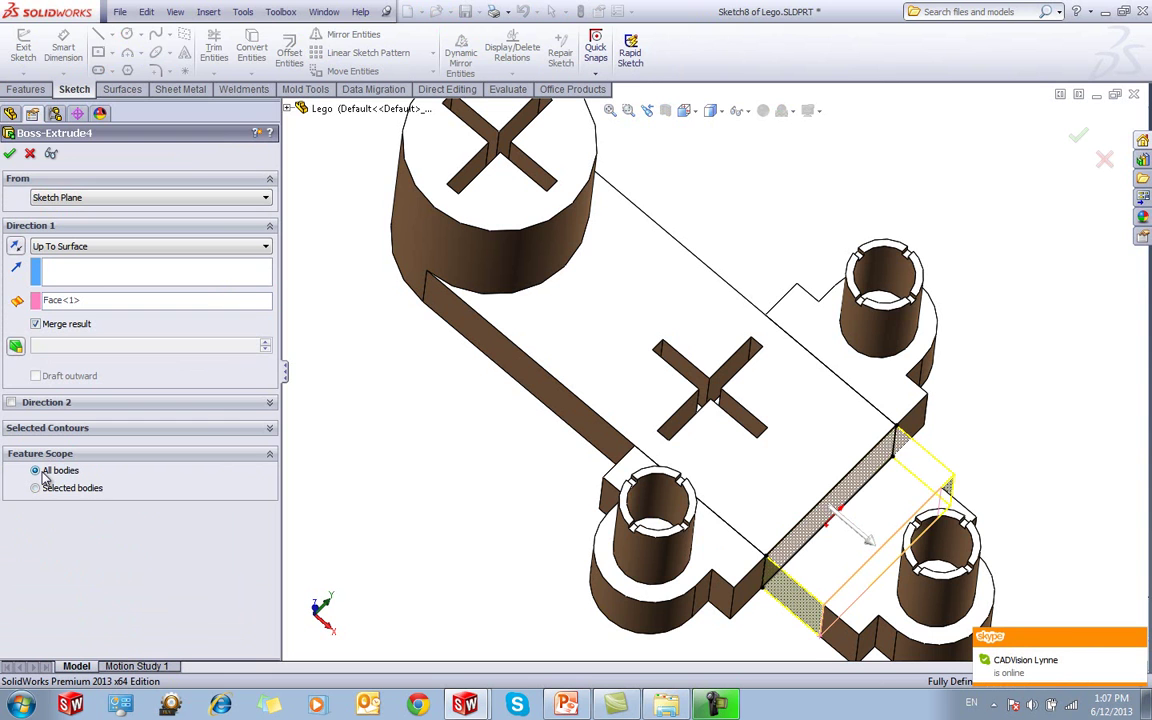
{"action": "left_click", "coordinate": [10, 153]}
{"action": "middle_click_drag", "start_coordinate": [471, 440], "coordinate": [493, 410]}
{"action": "scroll", "coordinate": [497, 418], "scroll_direction": "up", "scroll_amount": 3}
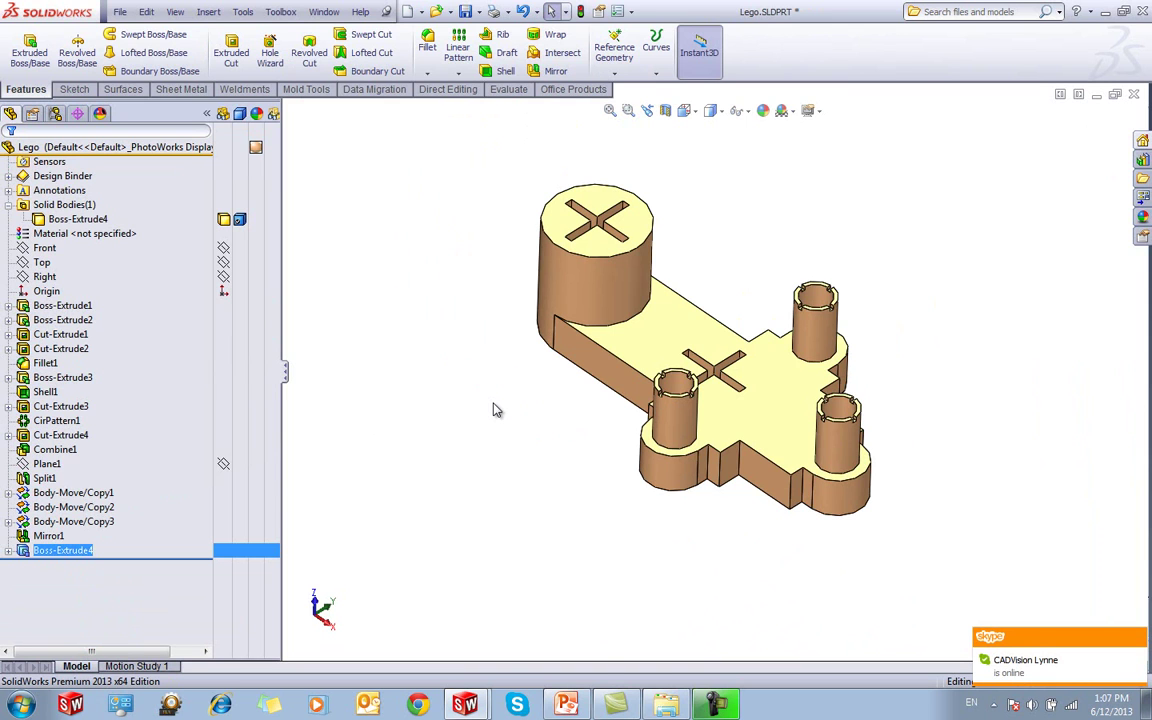
{"action": "left_click", "coordinate": [90, 493]}
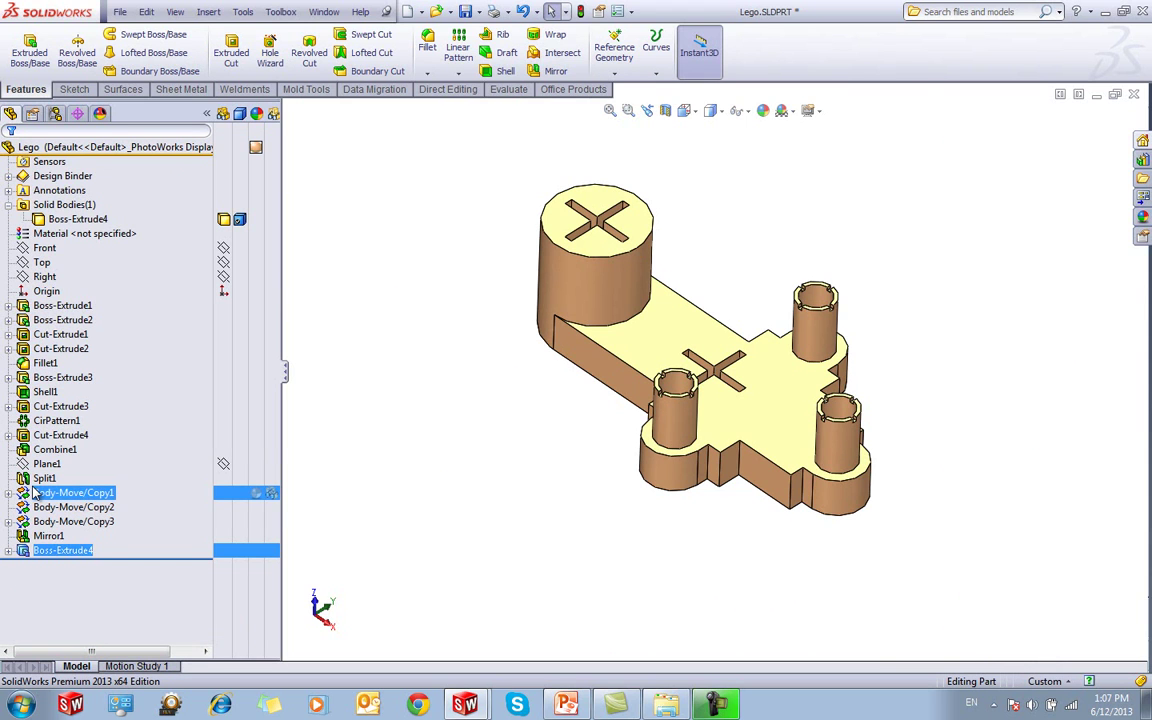
{"action": "middle_click_drag", "start_coordinate": [500, 485], "coordinate": [508, 464]}
{"action": "scroll", "coordinate": [717, 317], "scroll_direction": "down", "scroll_amount": 2}
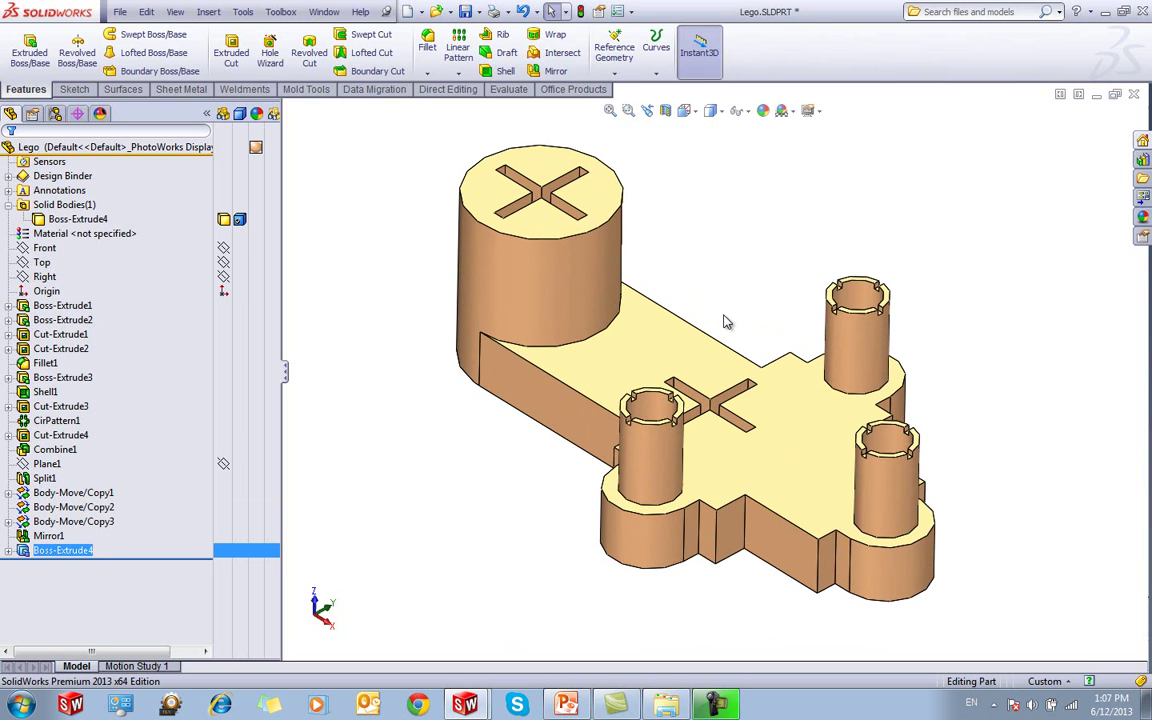
{"action": "middle_click_drag", "start_coordinate": [760, 357], "coordinate": [758, 391]}
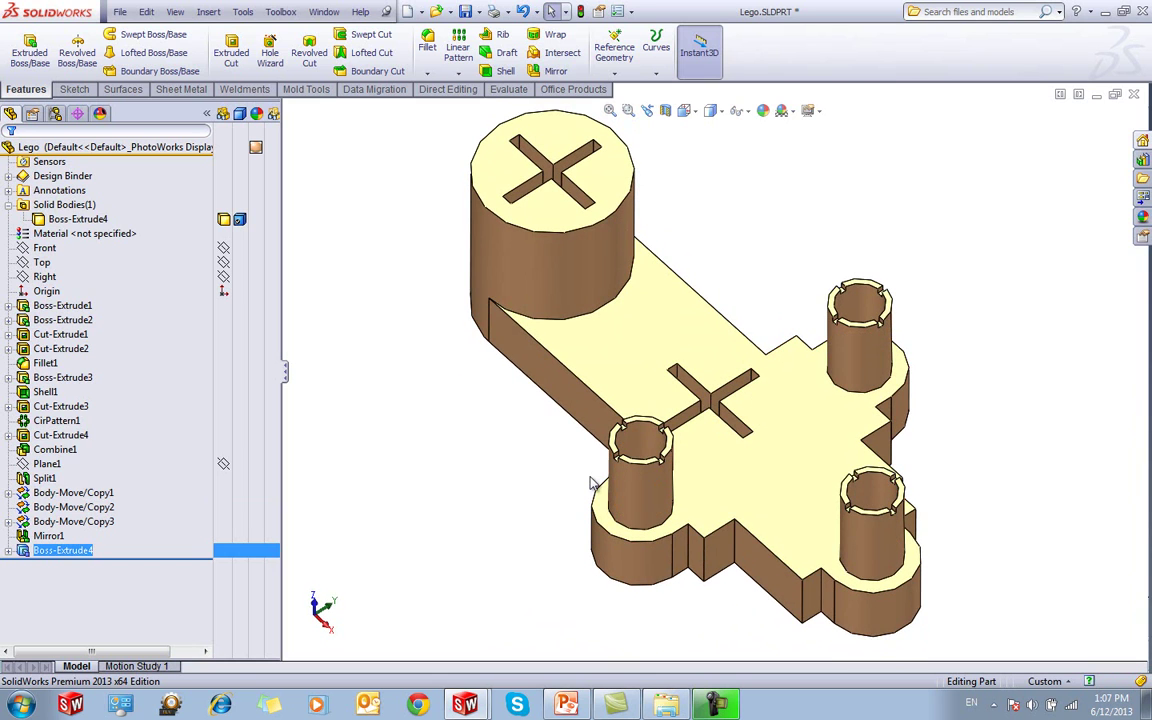
{"action": "middle_click_drag", "start_coordinate": [588, 480], "coordinate": [577, 442]}
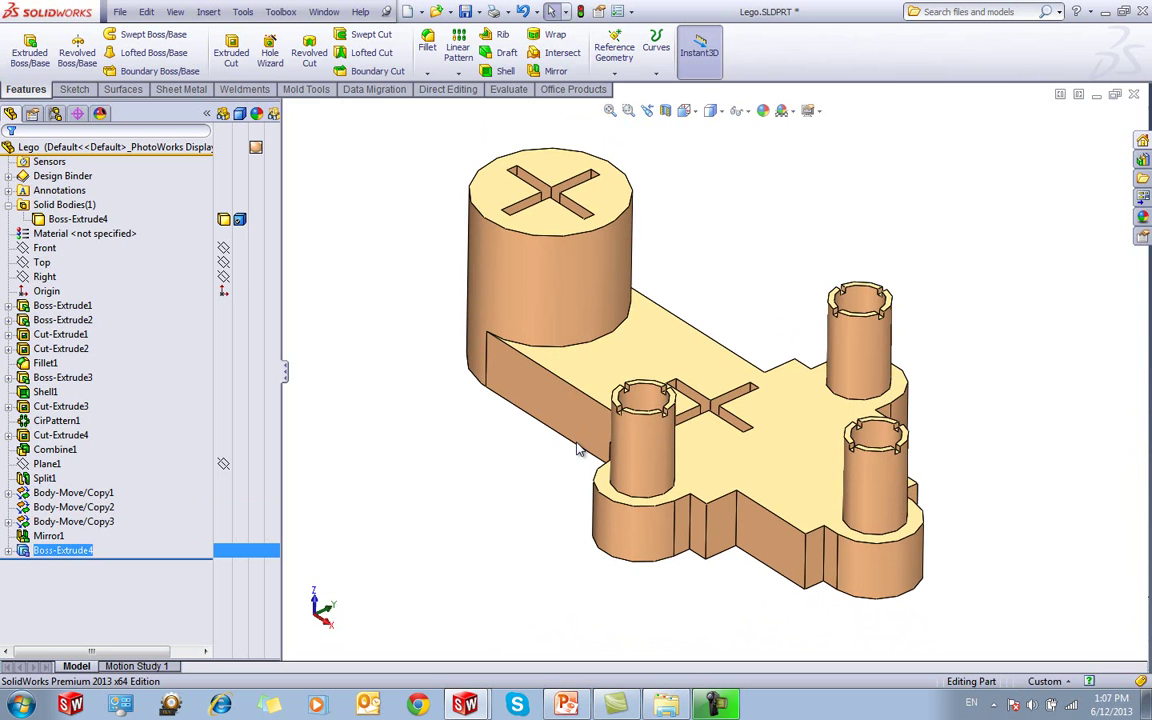
Switch to PowerPoint to present the Case Study #2 slide, The Impossible Fillet, and return to SolidWorks in the Fillet Problem part
{"action": "left_click", "coordinate": [567, 706]}
{"action": "left_click", "coordinate": [108, 651]}
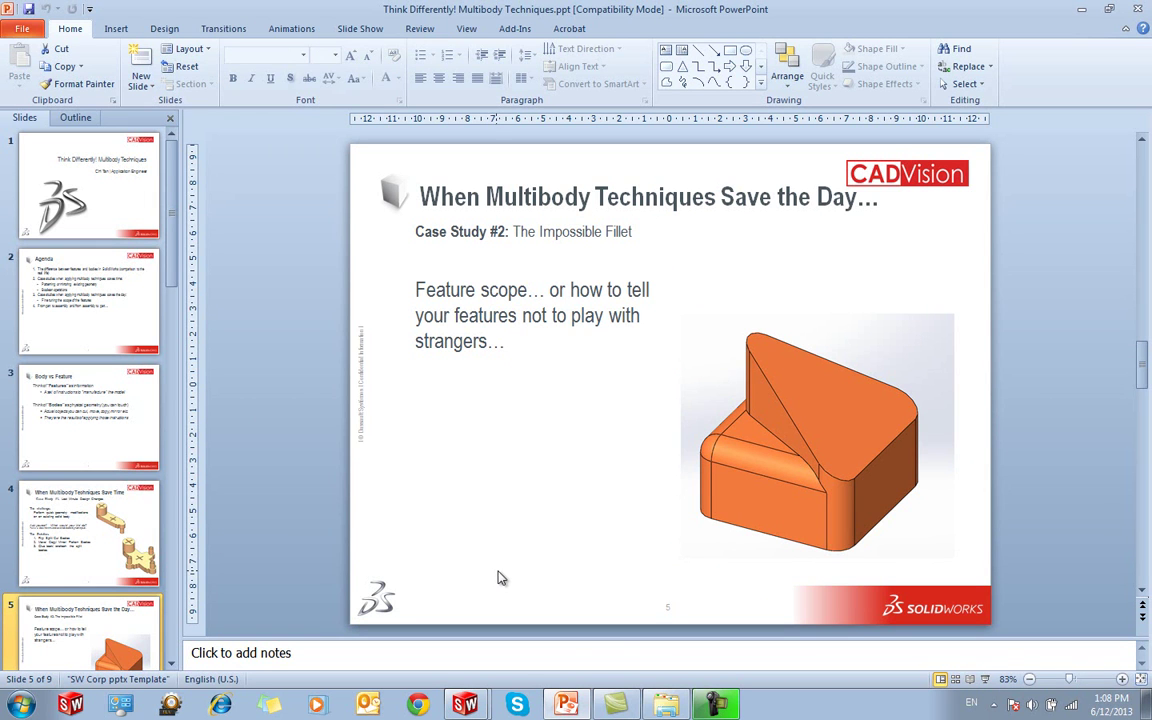
{"action": "key", "text": "shift+F5"}
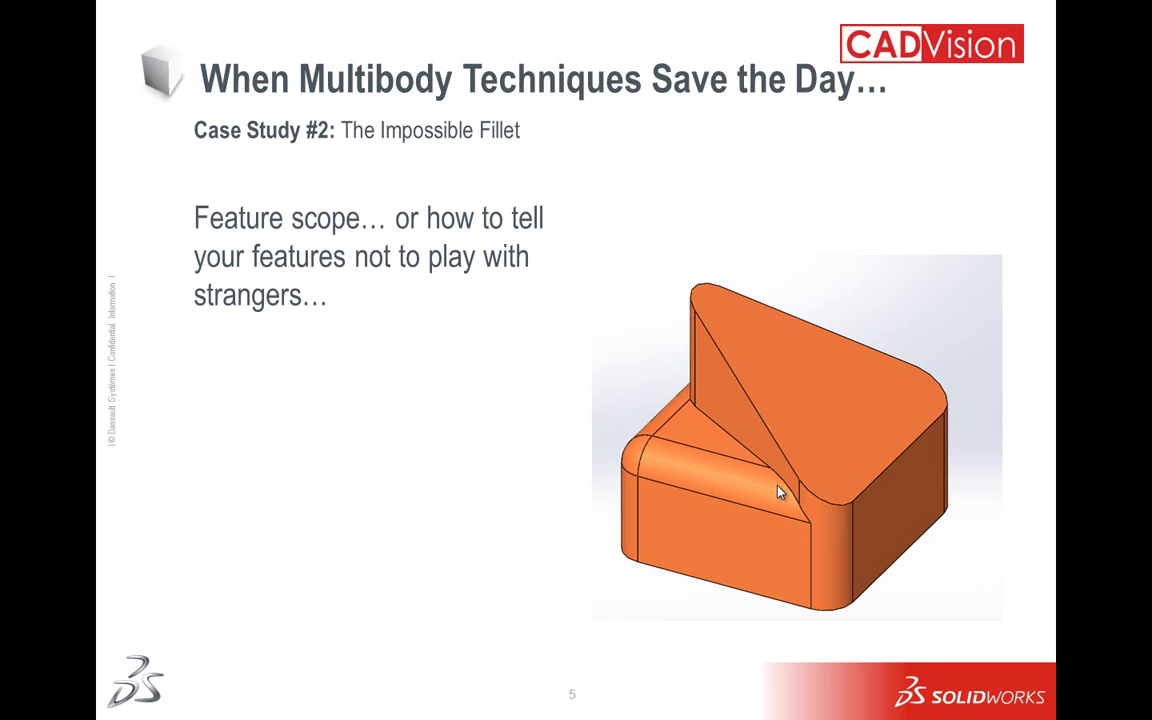
{"action": "key", "text": "Escape"}
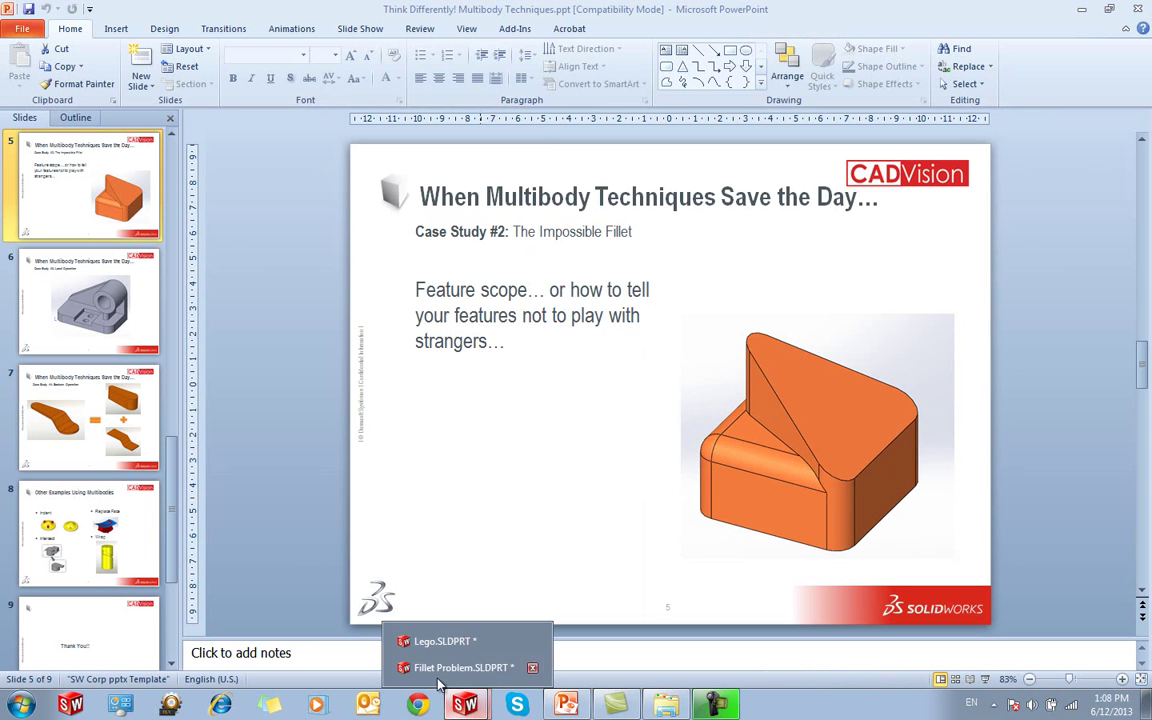
{"action": "left_click", "coordinate": [452, 667]}
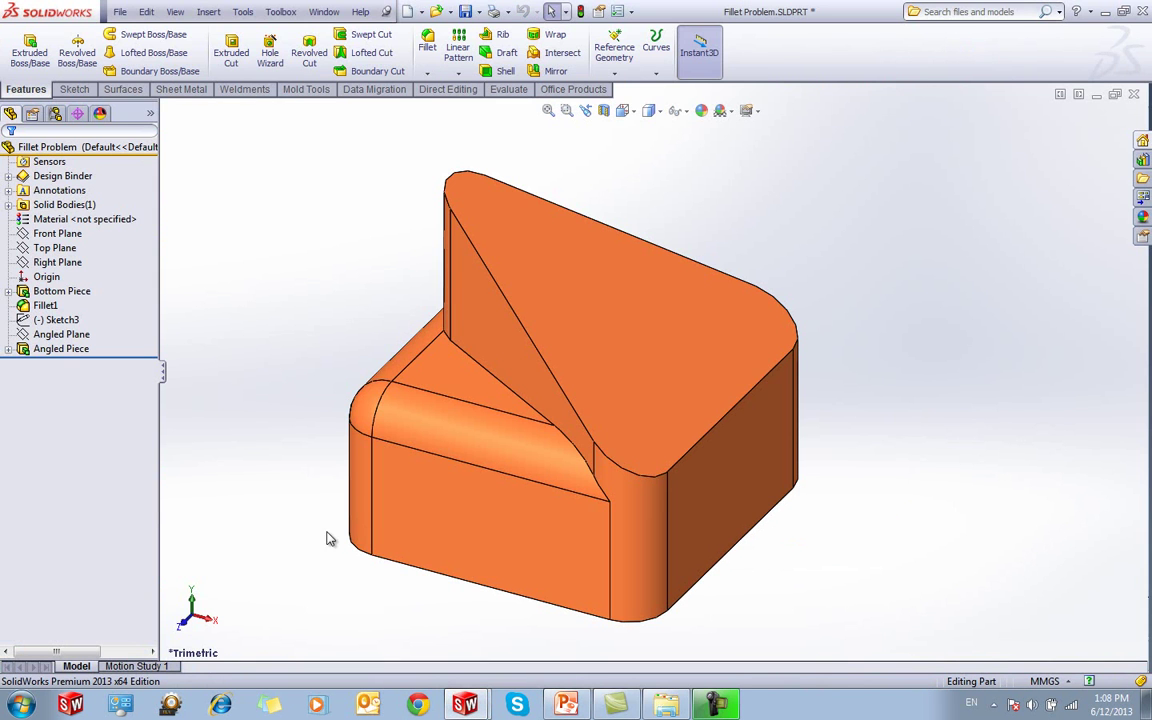
{"action": "key", "text": "ctrl+b"}
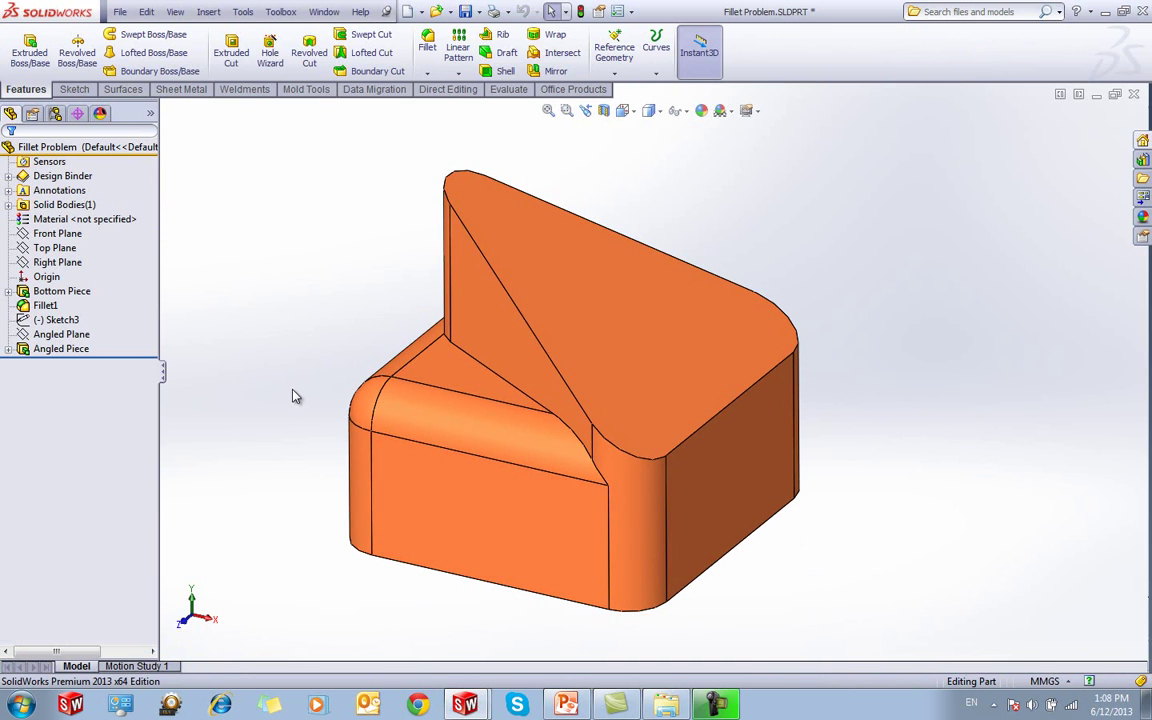
Try to round the angled piece's sloped top edge with a 6 mm constant radius fillet
{"action": "left_click", "coordinate": [428, 42]}
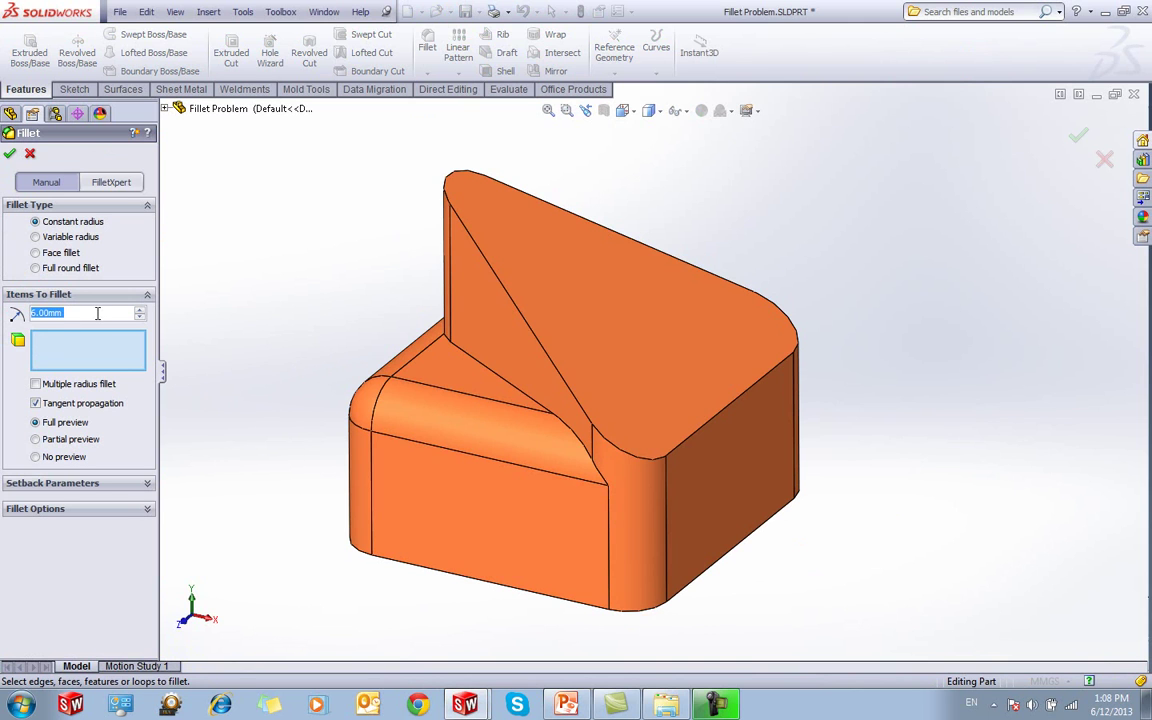
{"action": "left_click", "coordinate": [502, 288]}
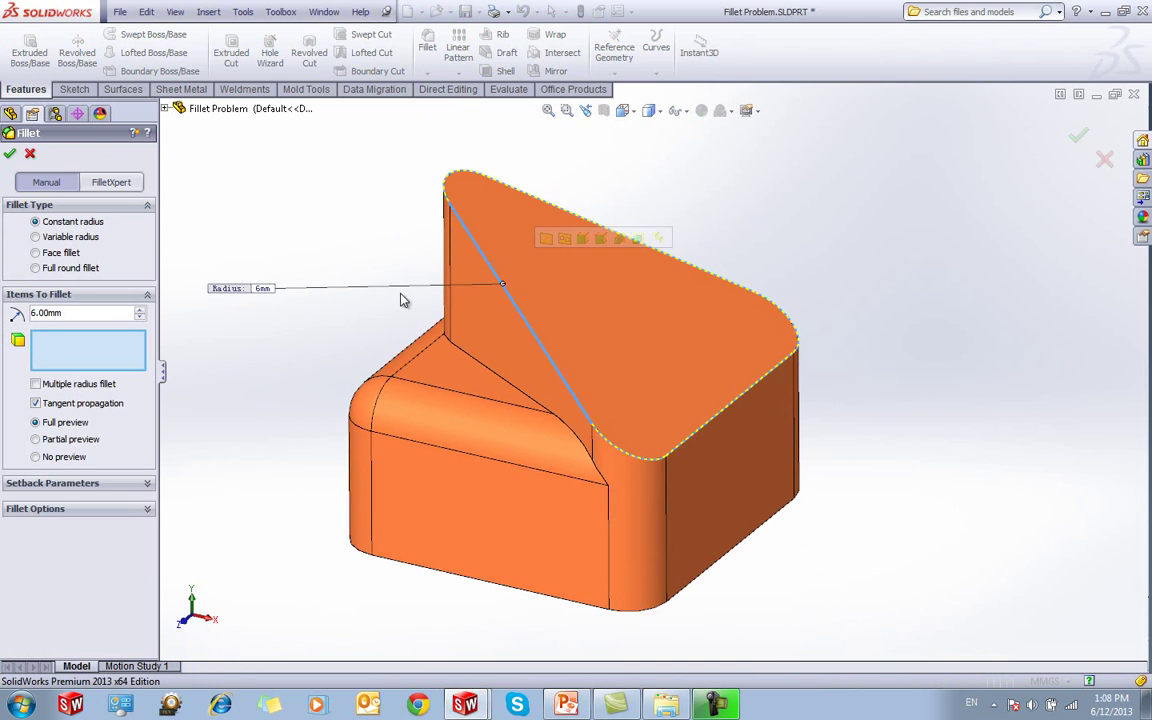
{"action": "left_click", "coordinate": [10, 155]}
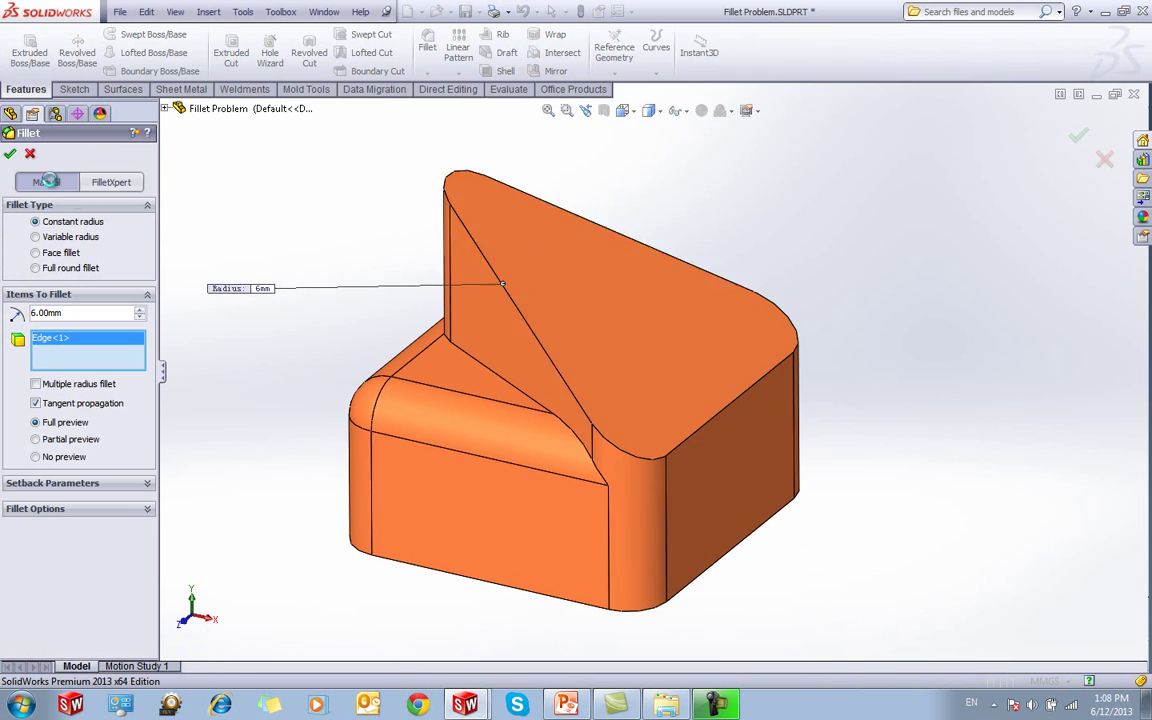
{"action": "left_click", "coordinate": [752, 150]}
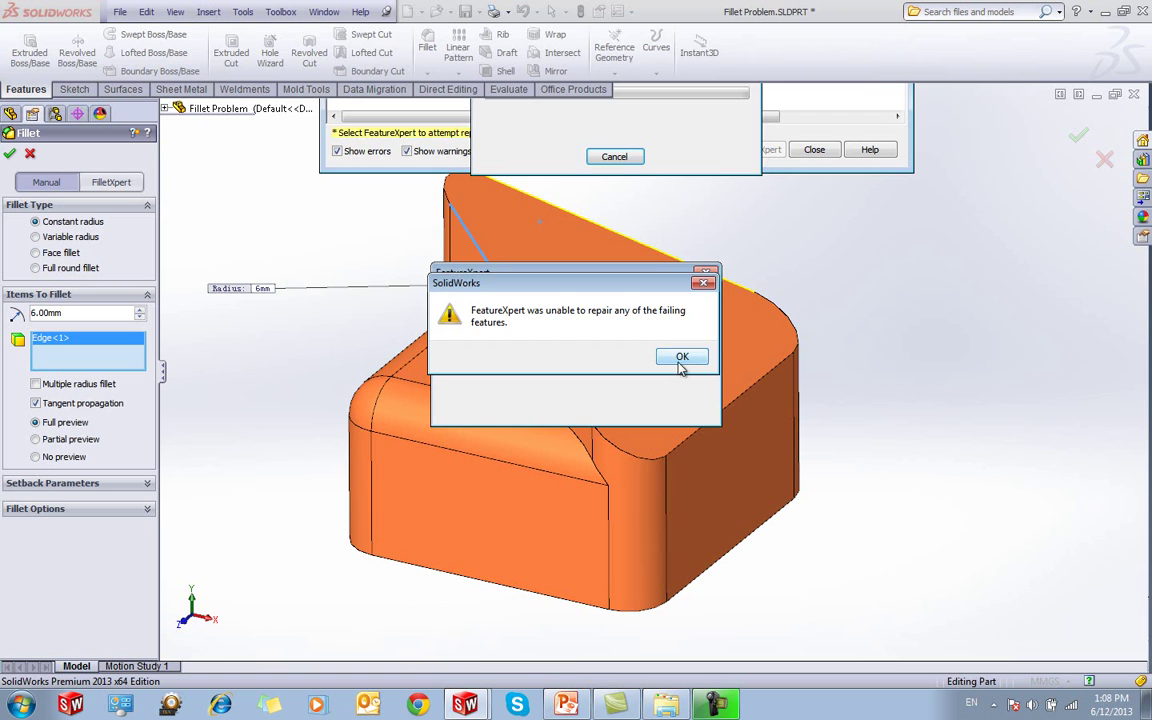
{"action": "left_click", "coordinate": [686, 357]}
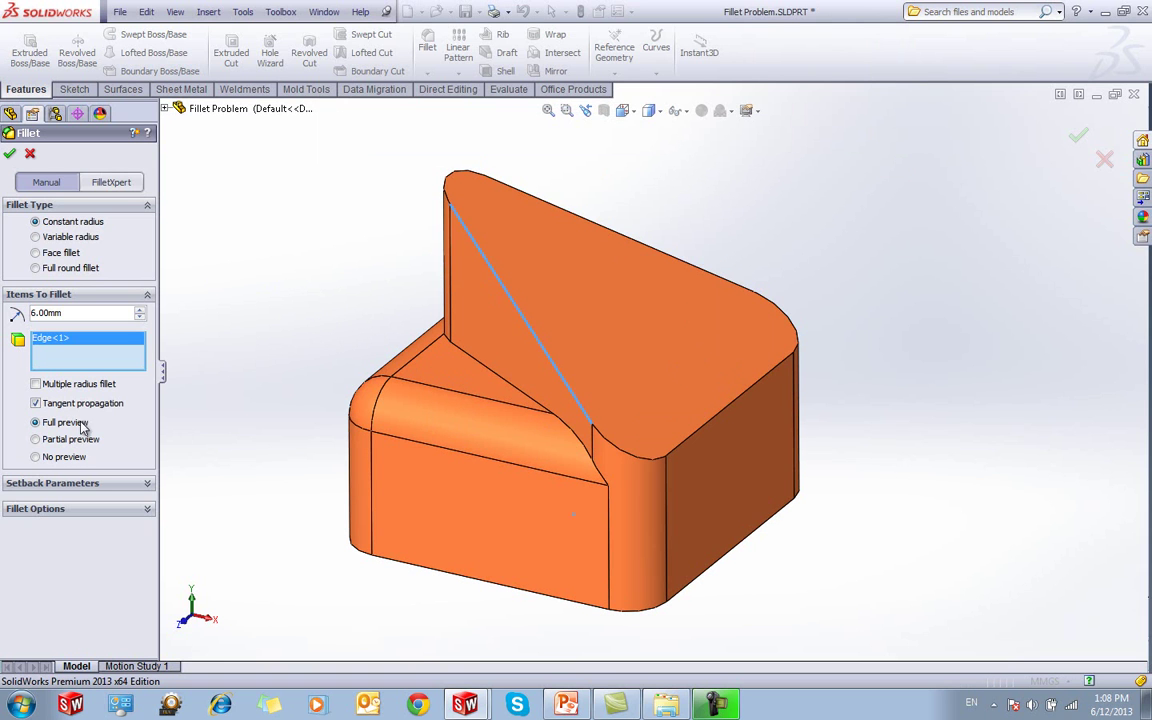
{"action": "left_click", "coordinate": [70, 440]}
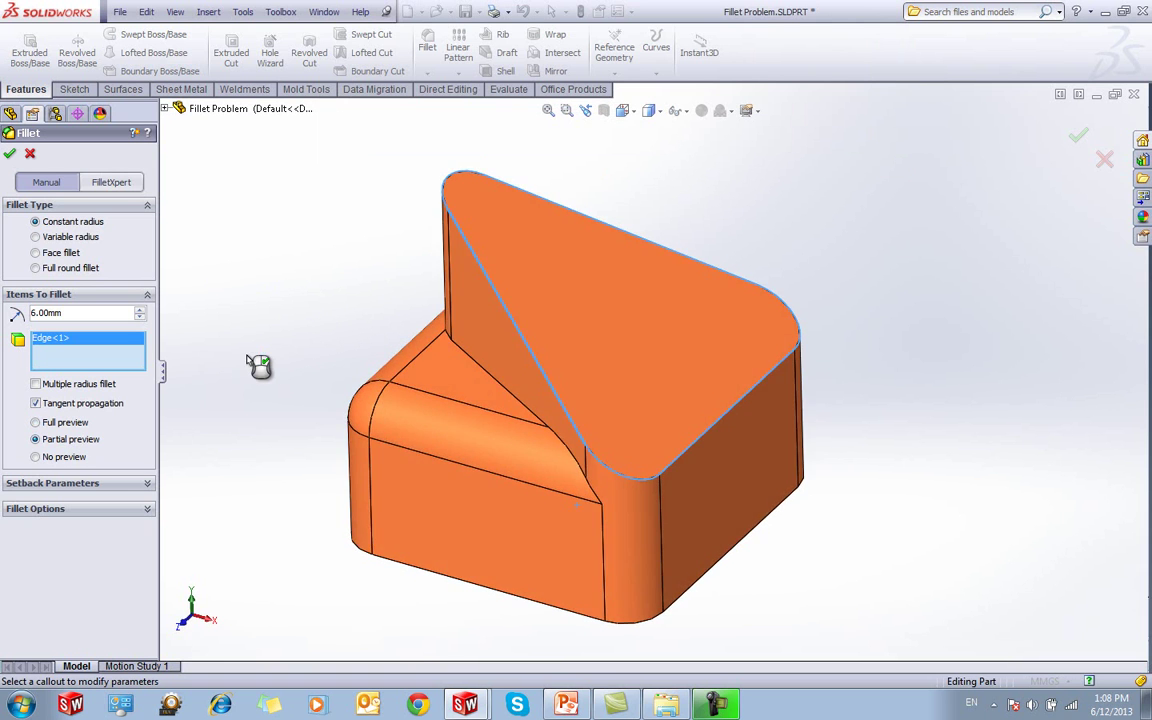
{"action": "left_click", "coordinate": [10, 153]}
{"action": "middle_click_drag", "start_coordinate": [257, 286], "coordinate": [280, 382]}
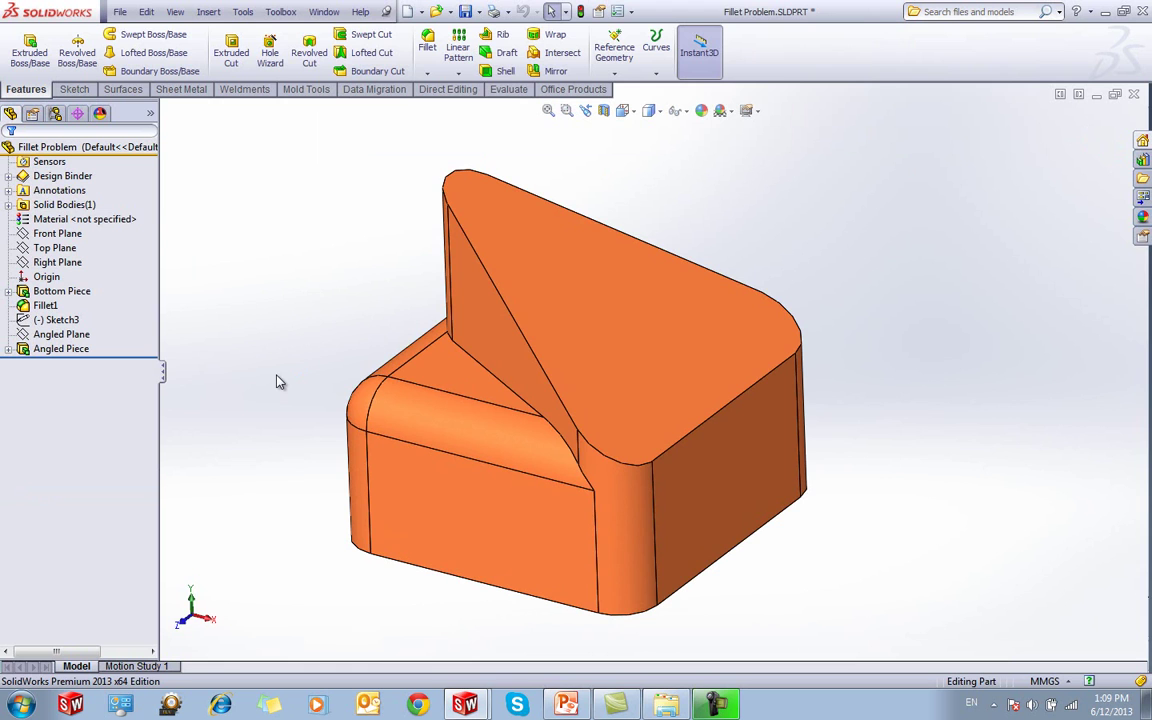
Roll the model back before Angled Piece to examine the filleted bottom block, and roll it forward again
{"action": "left_click", "coordinate": [85, 350]}
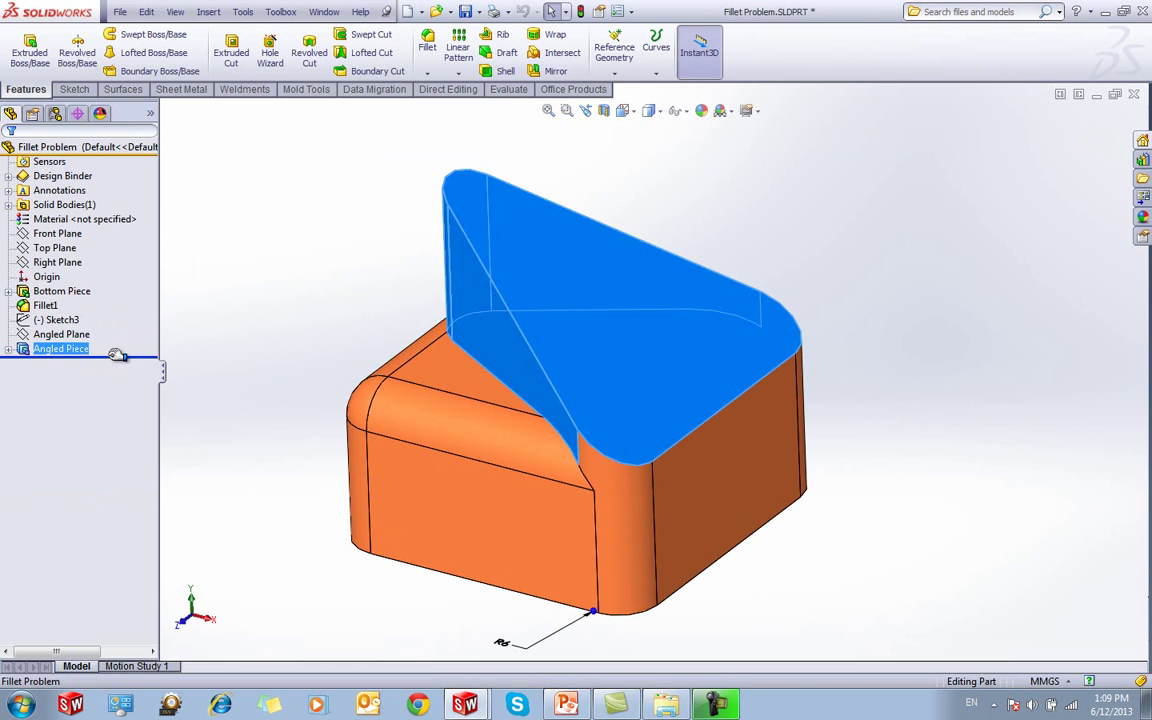
{"action": "left_click_drag", "start_coordinate": [117, 355], "coordinate": [100, 341]}
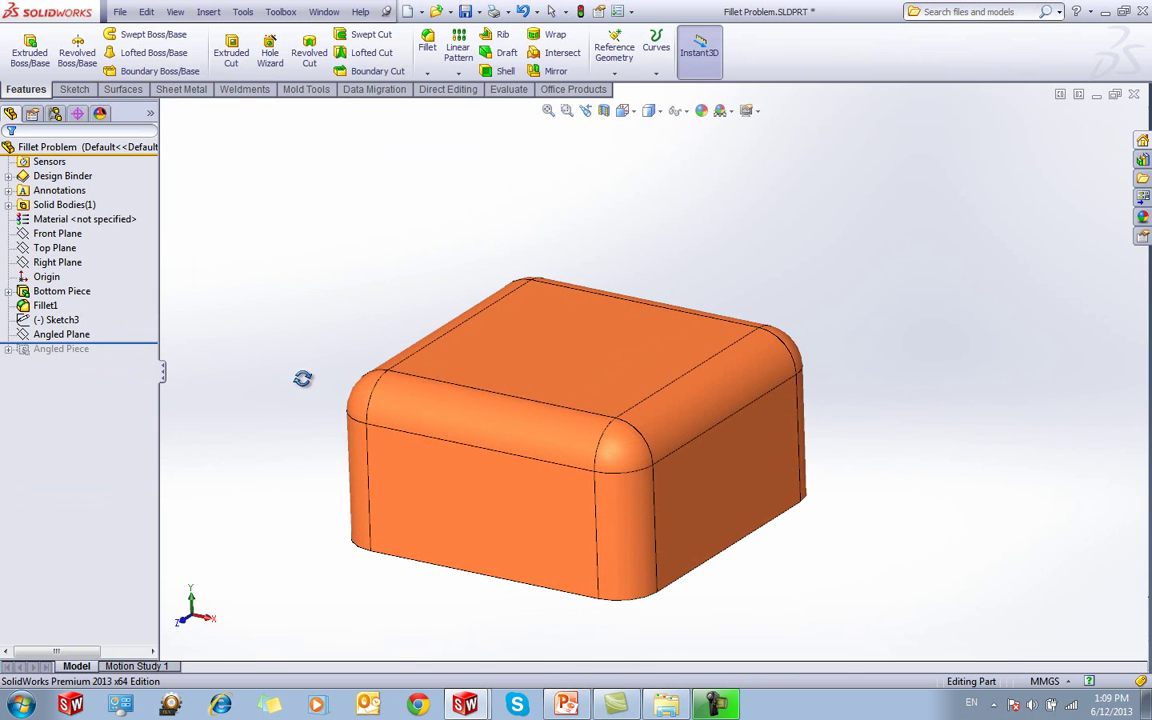
{"action": "left_click_drag", "start_coordinate": [125, 343], "coordinate": [121, 362]}
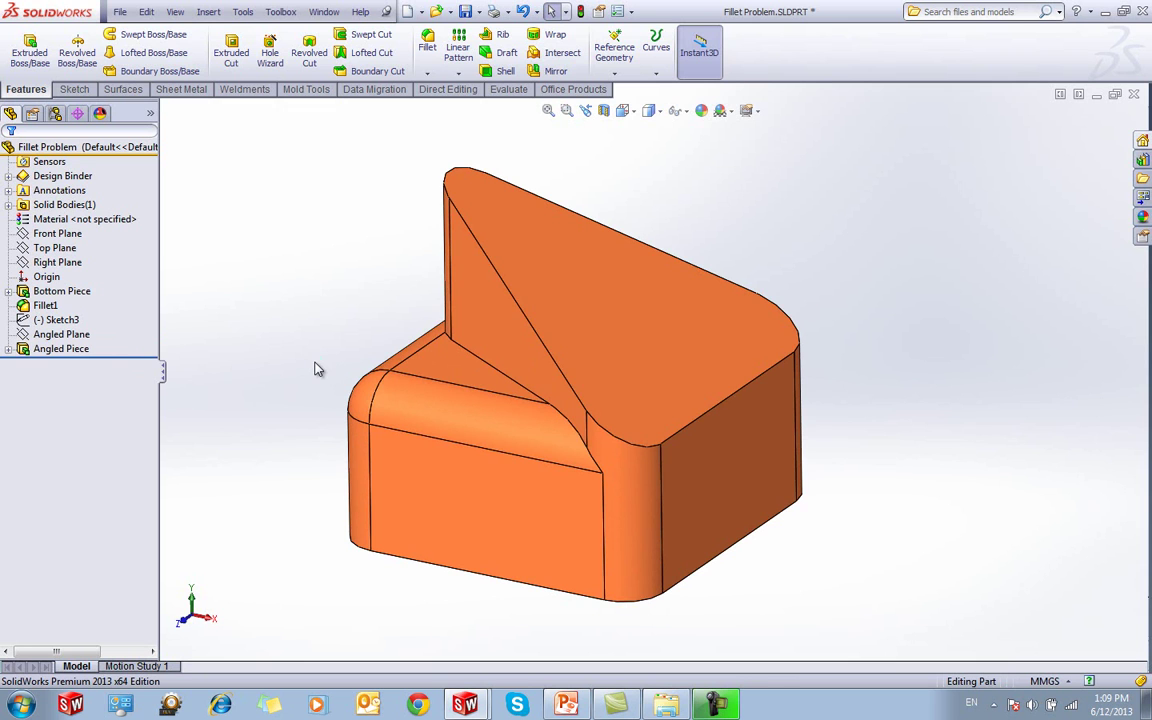
Edit the Angled Piece extrusion and turn off Merge result so it forms its own body
{"action": "left_click", "coordinate": [68, 350]}
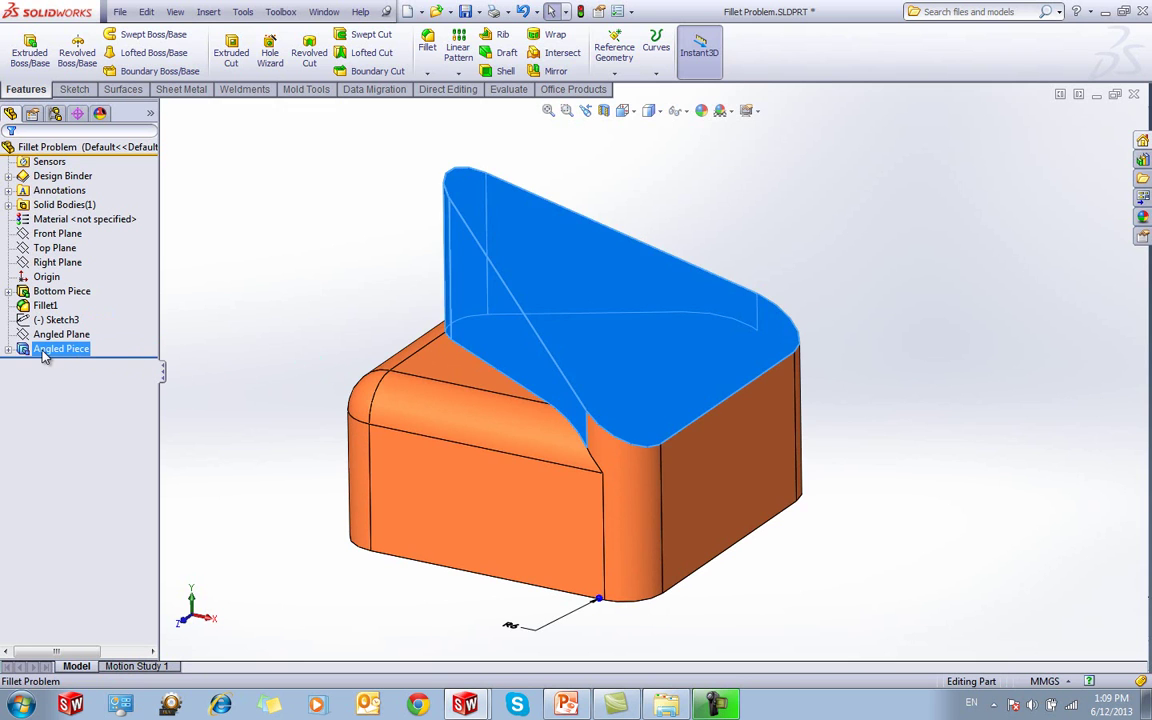
{"action": "right_click", "coordinate": [60, 350]}
{"action": "left_click", "coordinate": [68, 306]}
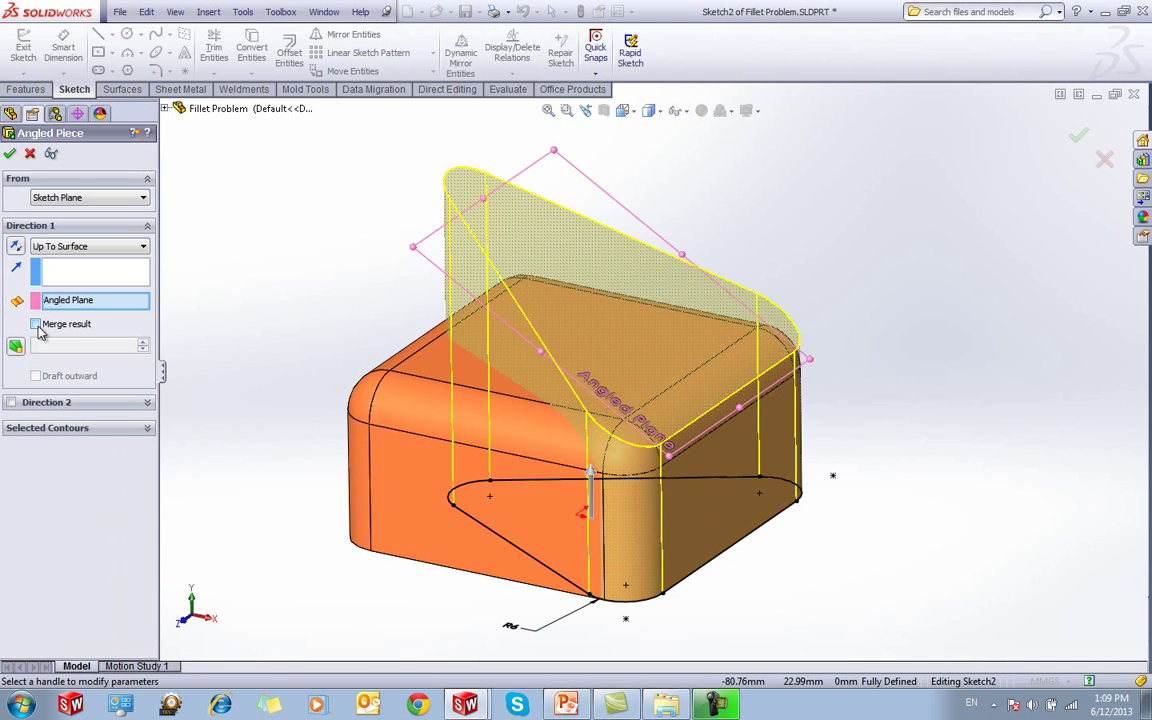
{"action": "left_click", "coordinate": [9, 153]}
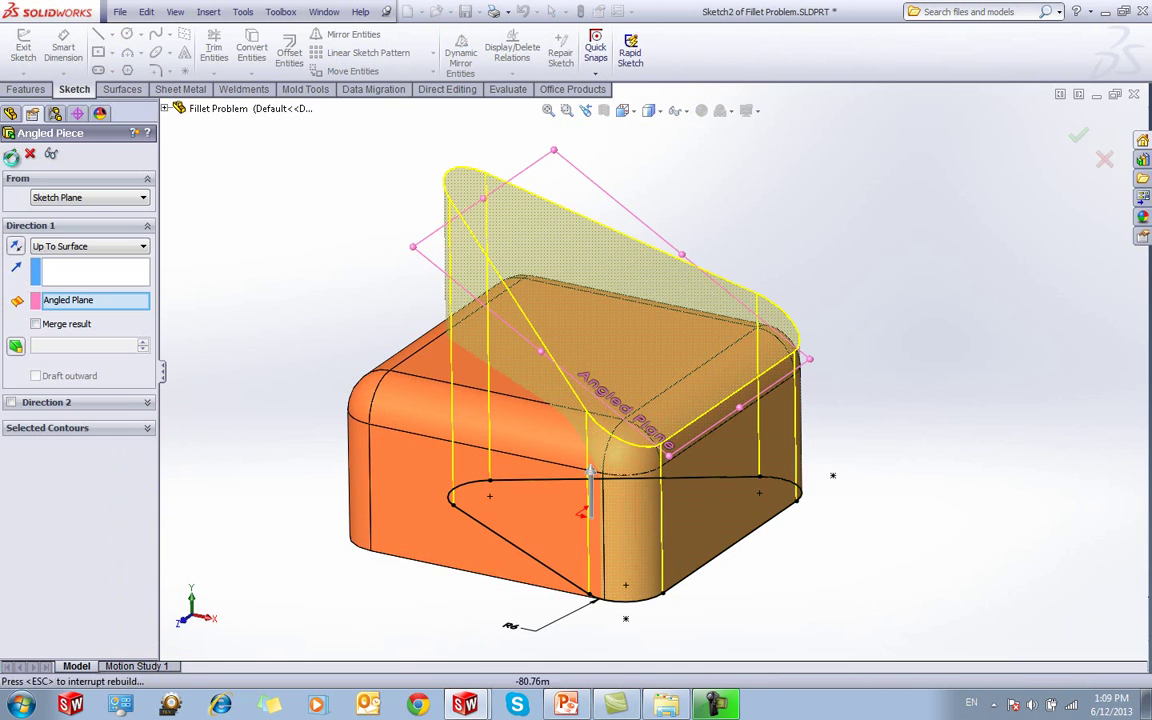
{"action": "middle_click_drag", "start_coordinate": [305, 275], "coordinate": [295, 273]}
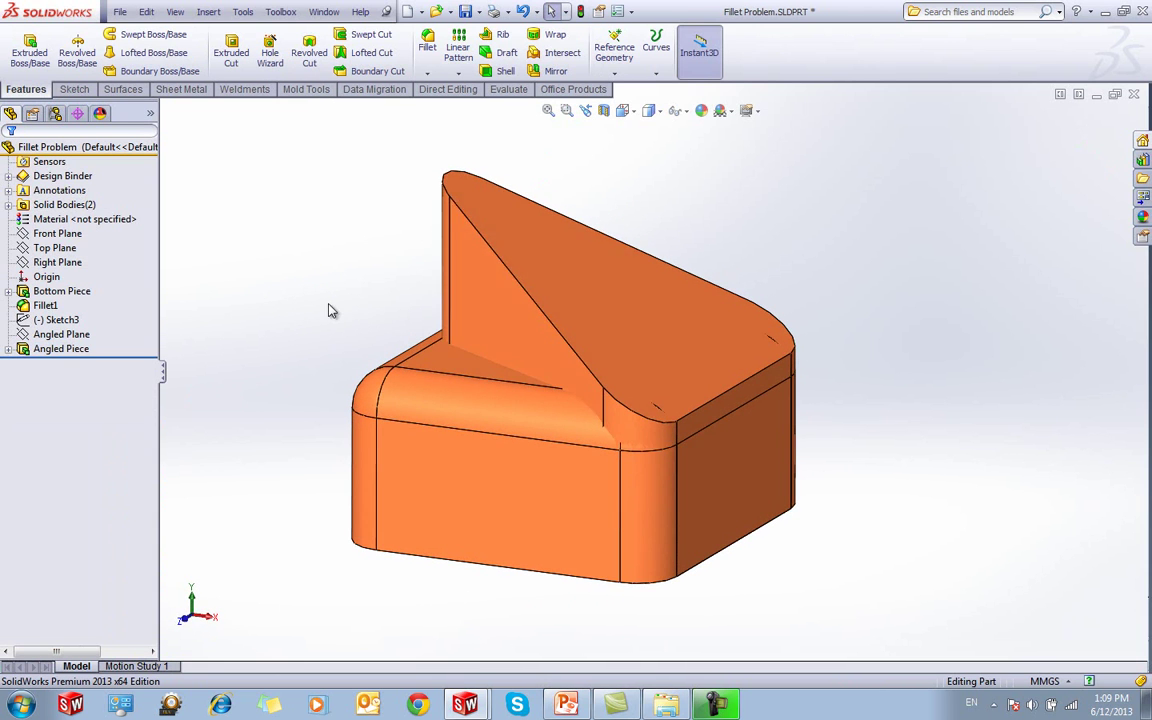
Examine the two solid bodies, Fillet1 and Angled Piece, one at a time in the Solid Bodies folder
{"action": "left_click", "coordinate": [8, 204]}
{"action": "left_click", "coordinate": [60, 218]}
{"action": "left_click", "coordinate": [75, 233]}
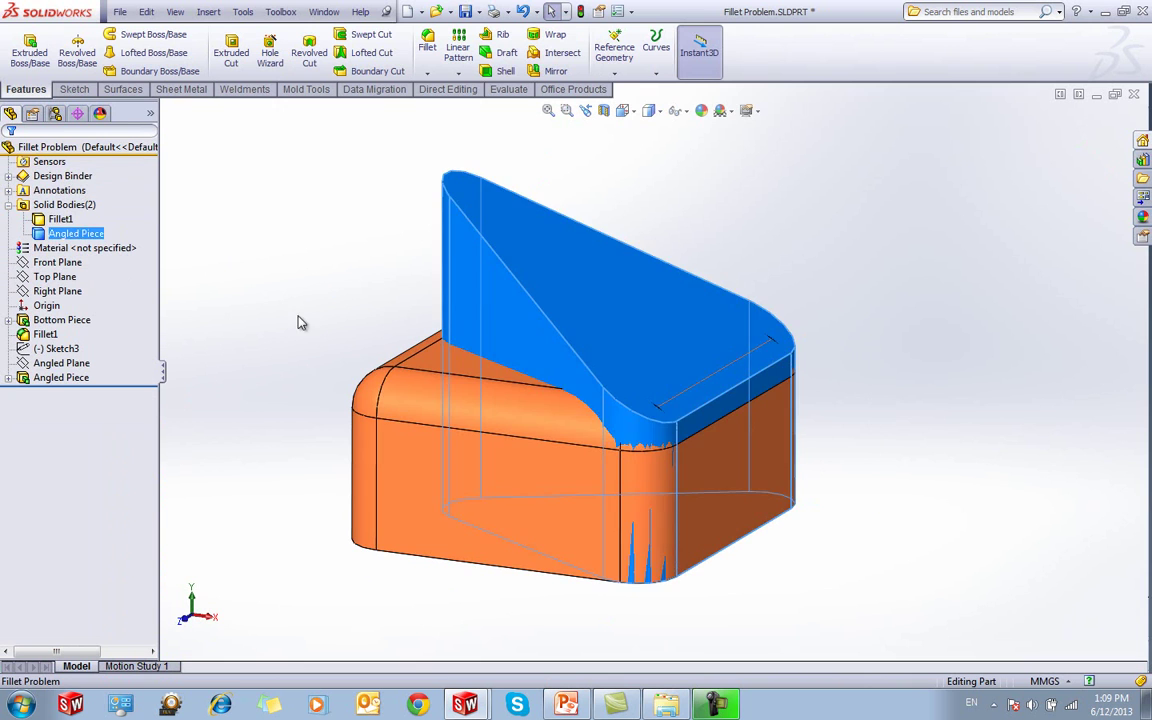
{"action": "left_click", "coordinate": [297, 322]}
Add a 6 mm constant radius fillet along the angled body's top edge loop, with full preview and tangent propagation
{"action": "left_click", "coordinate": [427, 45]}
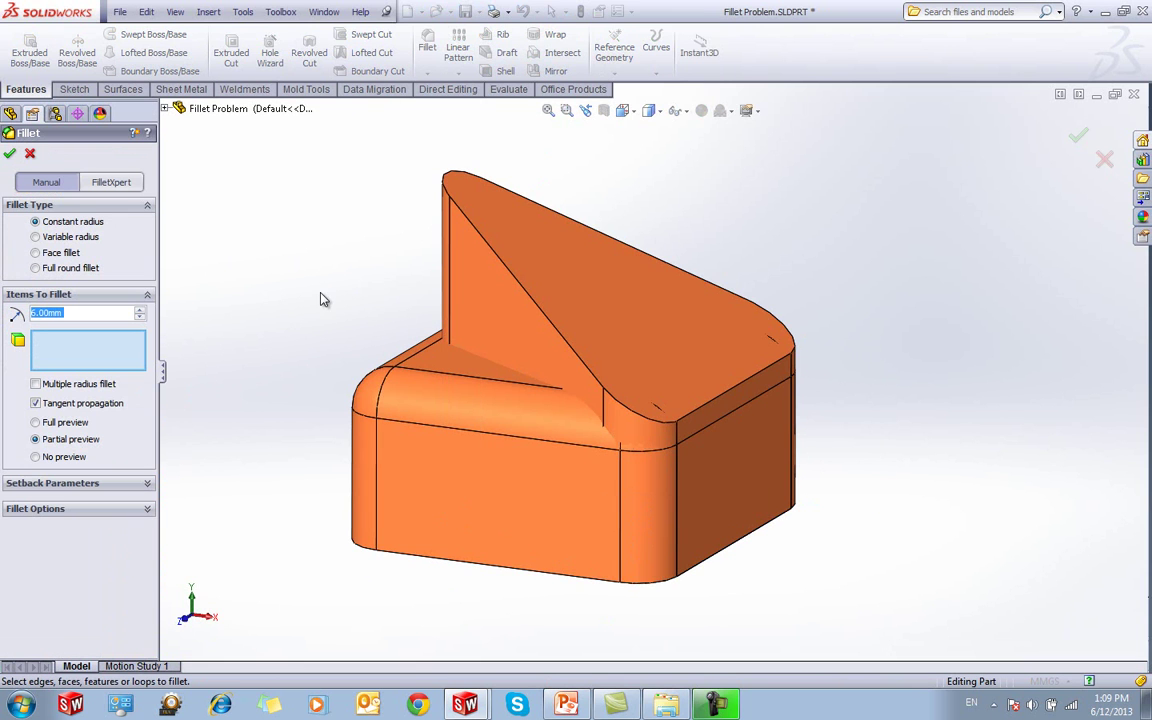
{"action": "left_click", "coordinate": [497, 252]}
{"action": "middle_click_drag", "start_coordinate": [330, 320], "coordinate": [278, 316]}
{"action": "left_click", "coordinate": [60, 424]}
{"action": "middle_click_drag", "start_coordinate": [257, 270], "coordinate": [279, 235]}
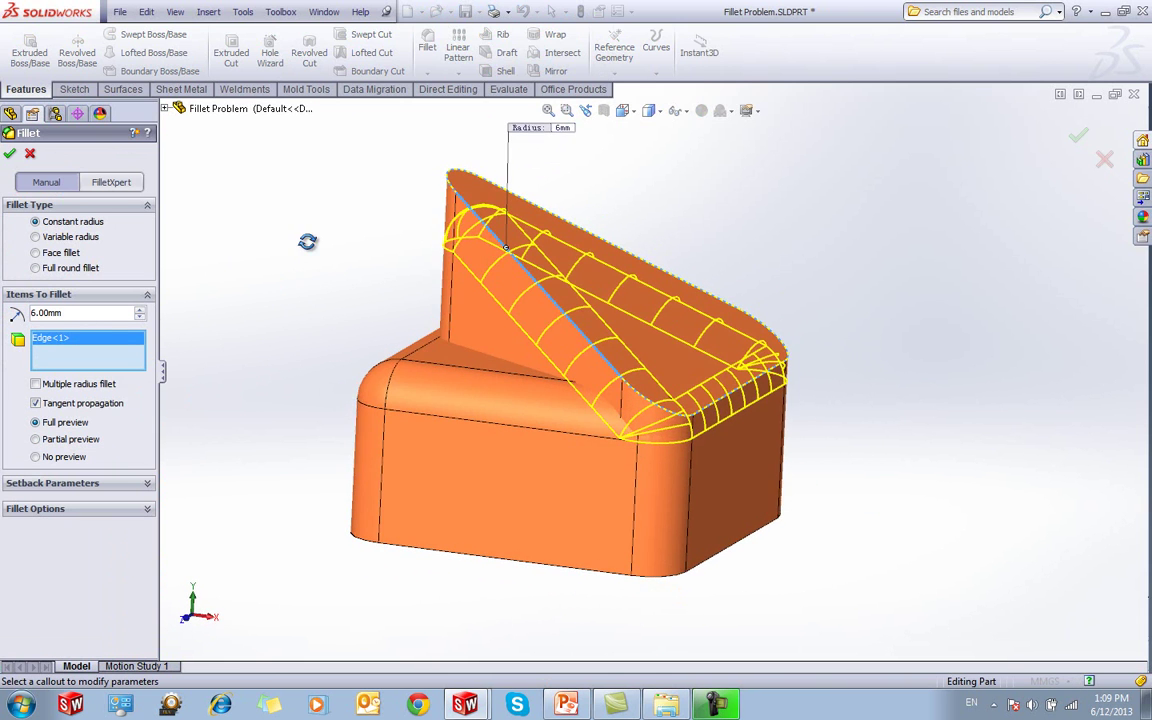
{"action": "left_click", "coordinate": [9, 153]}
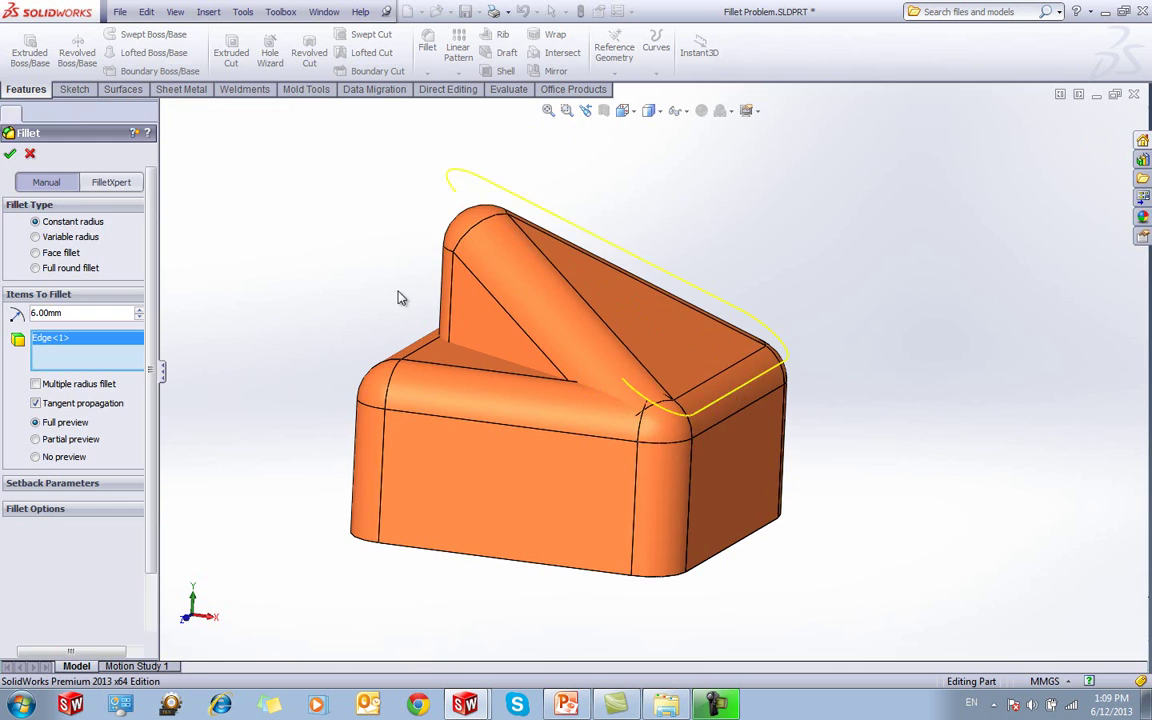
Examine how the two filleted bodies overlap at the shared corner and along the angled piece's side faces
{"action": "scroll", "coordinate": [557, 432], "scroll_direction": "down", "scroll_amount": 4}
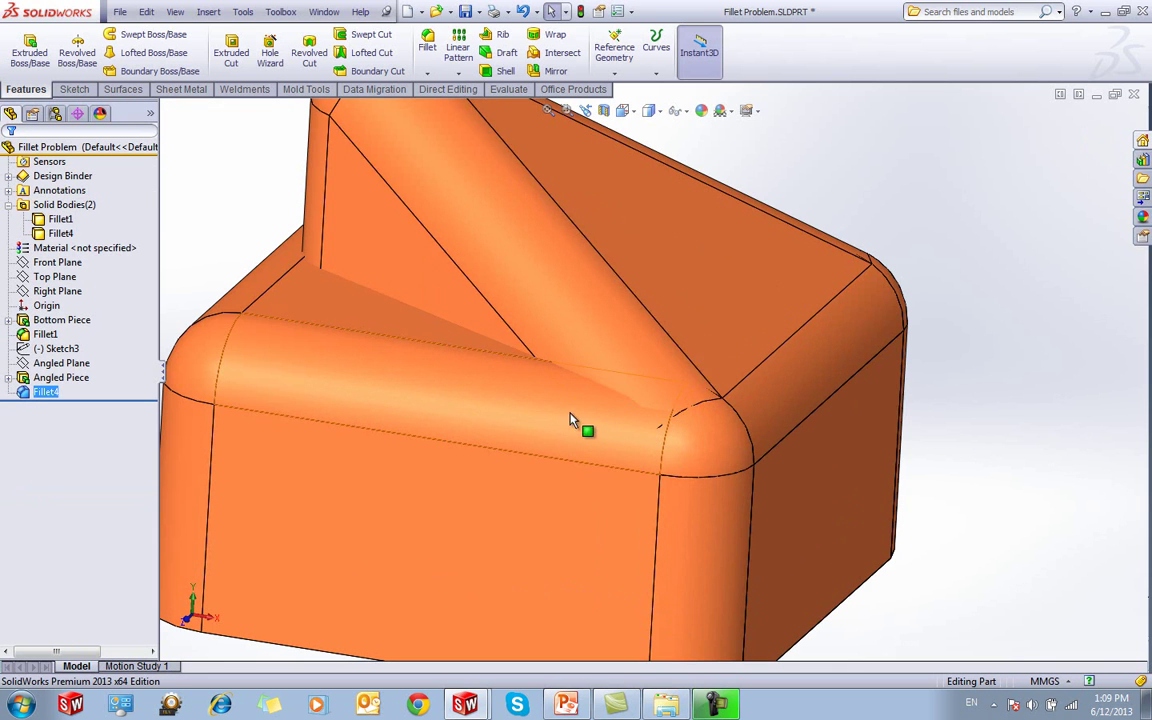
{"action": "left_click", "coordinate": [540, 272]}
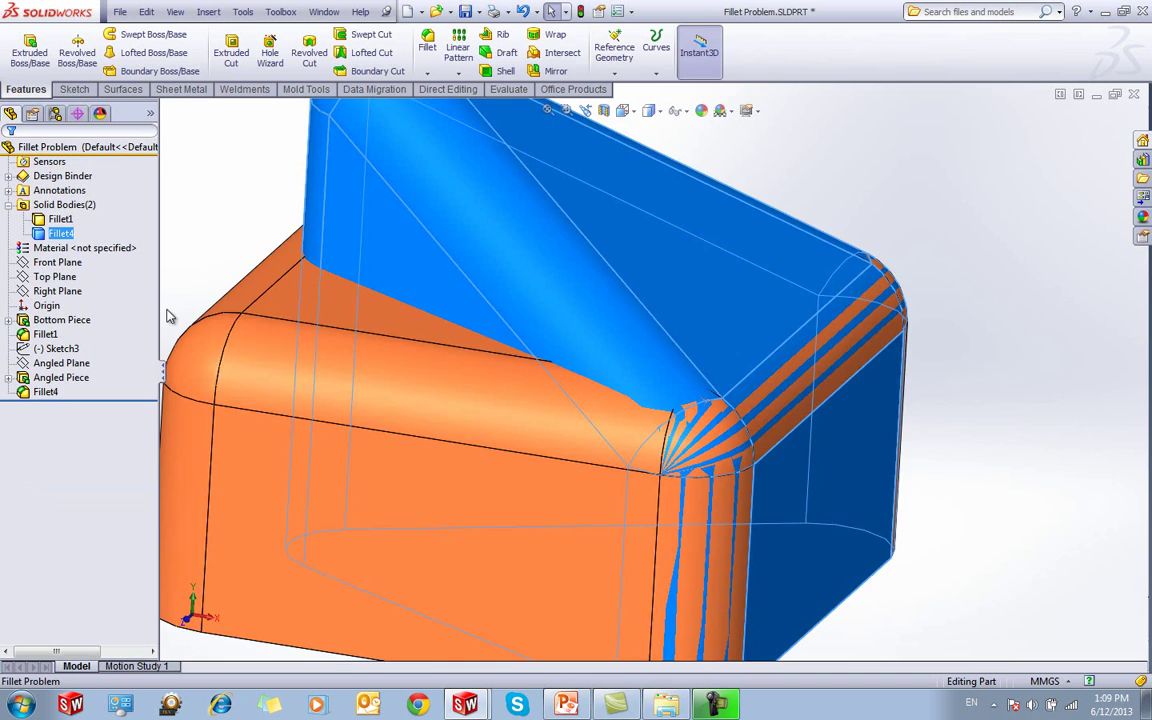
{"action": "mouse_move", "coordinate": [280, 334]}
{"action": "middle_mouse_down"}
{"action": "mouse_move", "coordinate": [259, 278]}
{"action": "mouse_move", "coordinate": [264, 316]}
{"action": "middle_mouse_up"}
{"action": "scroll", "coordinate": [274, 335], "scroll_direction": "up", "scroll_amount": 2}
{"action": "left_click", "coordinate": [267, 316]}
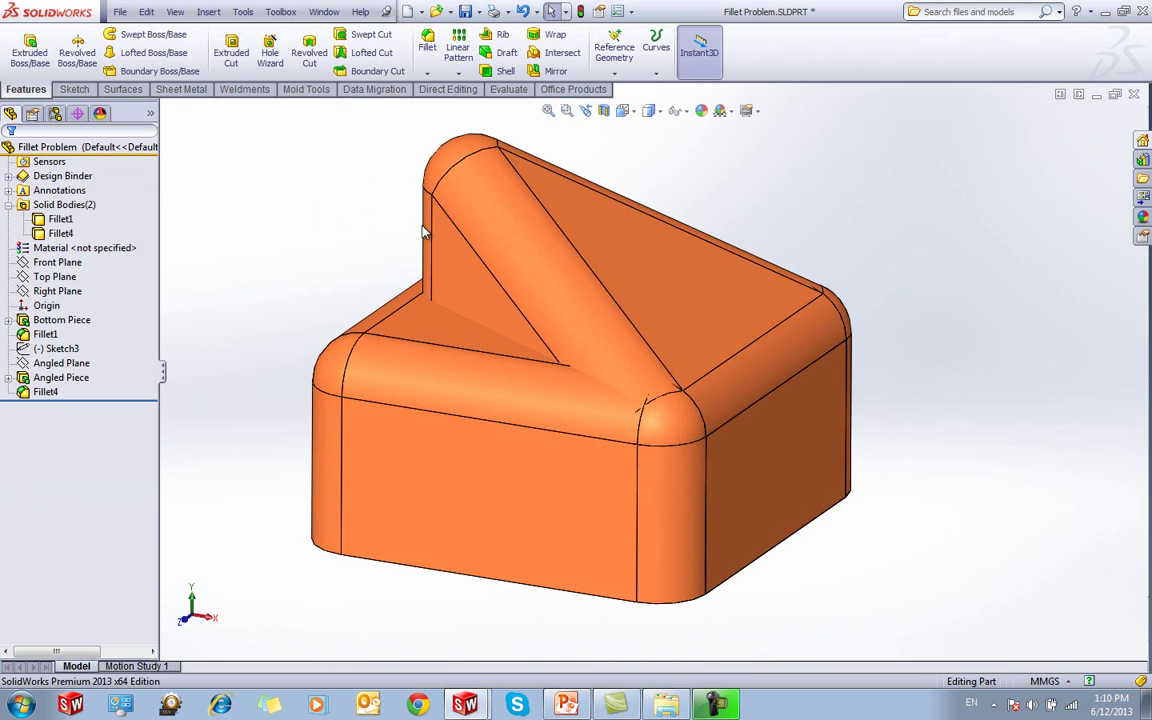
{"action": "left_click", "coordinate": [518, 208]}
{"action": "left_click", "coordinate": [311, 216]}
{"action": "mouse_move", "coordinate": [310, 216]}
{"action": "middle_mouse_down"}
{"action": "mouse_move", "coordinate": [316, 239]}
{"action": "mouse_move", "coordinate": [293, 211]}
{"action": "middle_mouse_up"}
{"action": "left_click", "coordinate": [470, 306]}
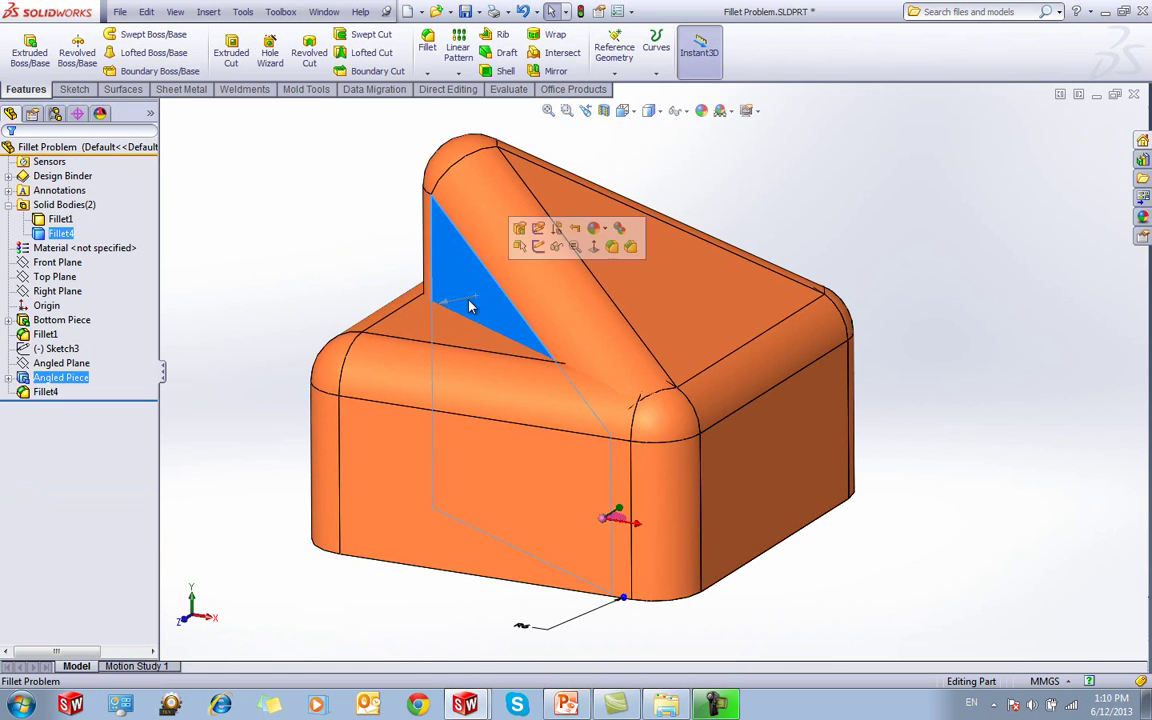
{"action": "left_click", "coordinate": [279, 252]}
{"action": "middle_click_drag", "start_coordinate": [279, 252], "coordinate": [307, 270]}
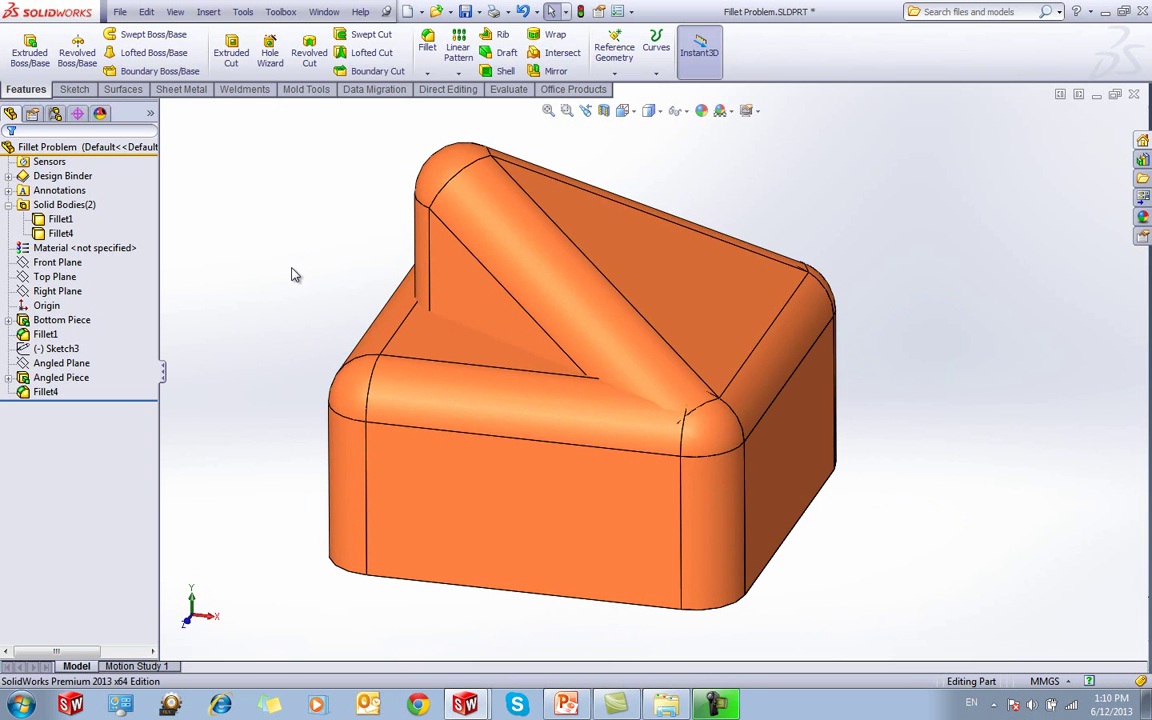
Combine the Fillet1 and Fillet4 solid bodies into a single body using the Add operation
{"action": "left_click", "coordinate": [208, 11]}
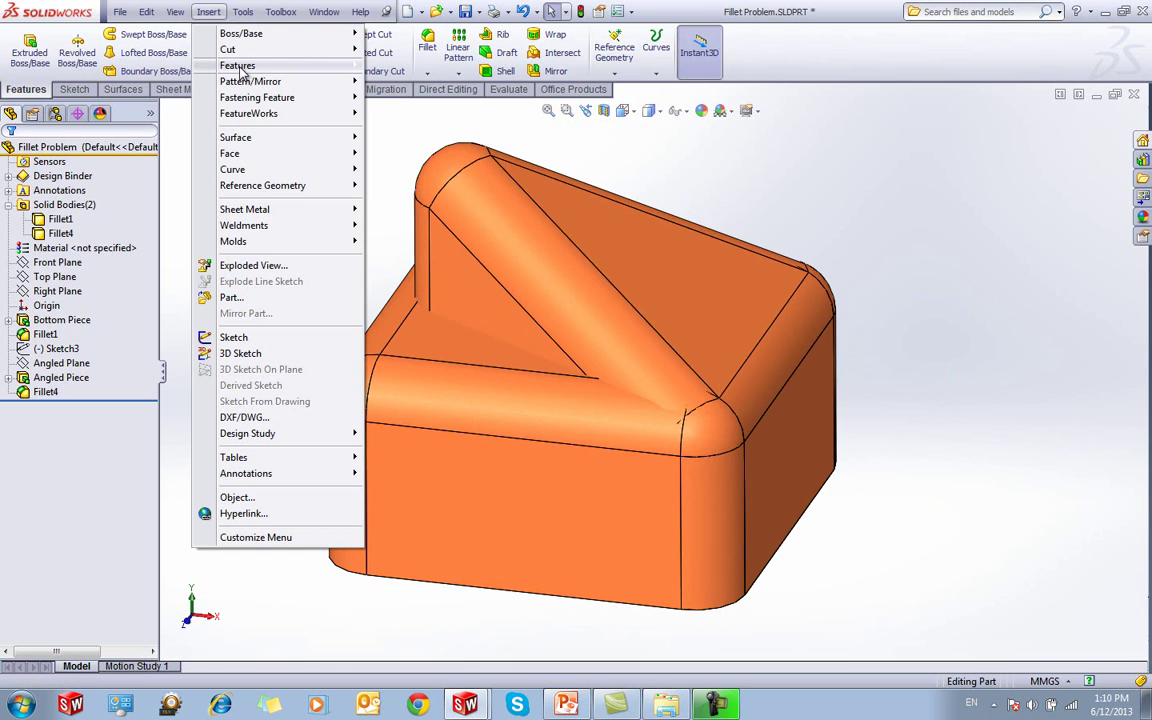
{"action": "mouse_move", "coordinate": [241, 68]}
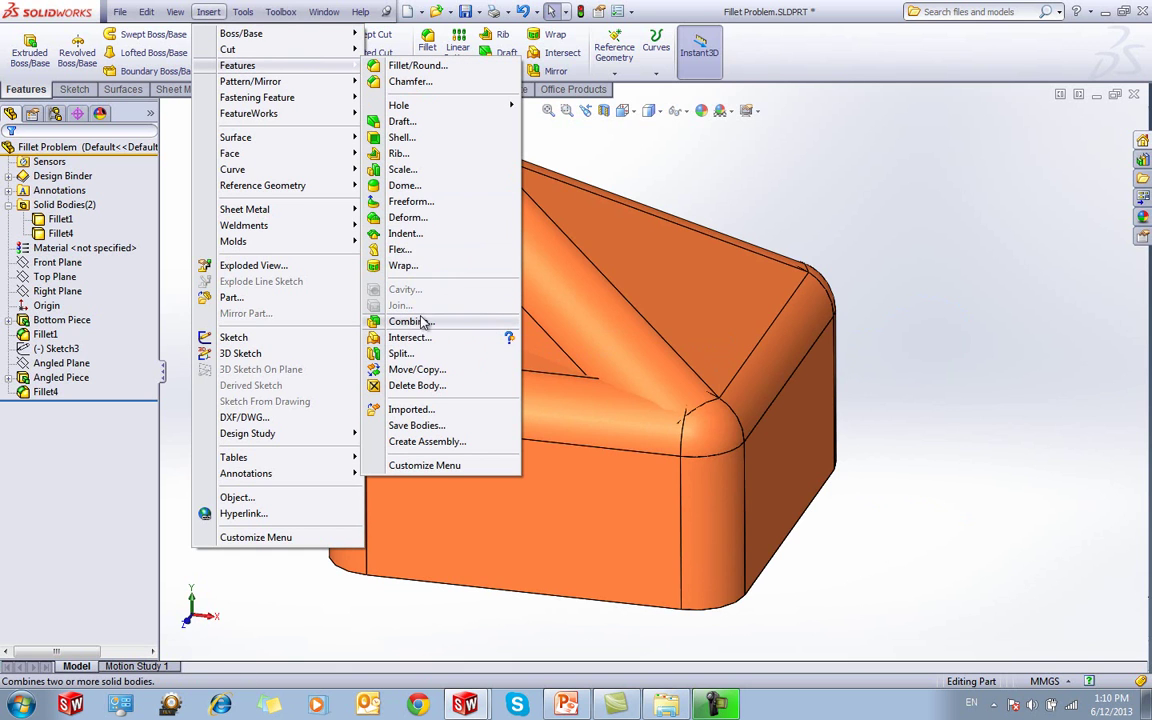
{"action": "left_click", "coordinate": [643, 202]}
{"action": "left_click", "coordinate": [67, 218]}
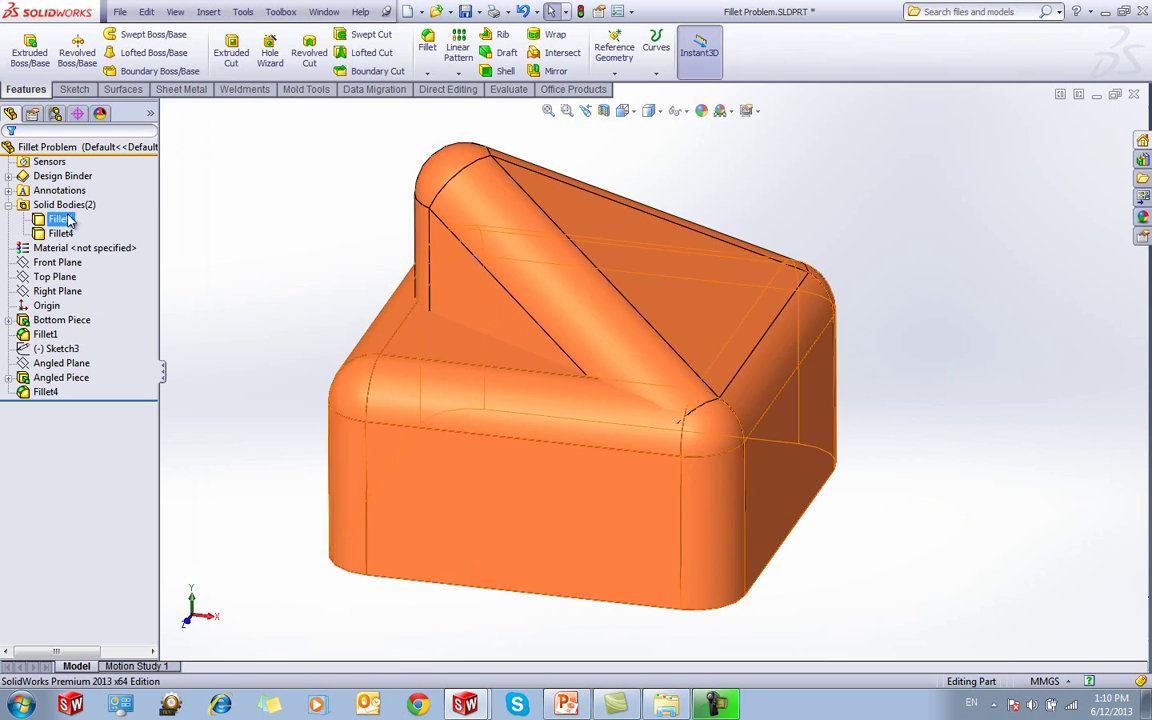
{"action": "left_click", "coordinate": [58, 233], "text": "ctrl"}
{"action": "right_click", "coordinate": [58, 233]}
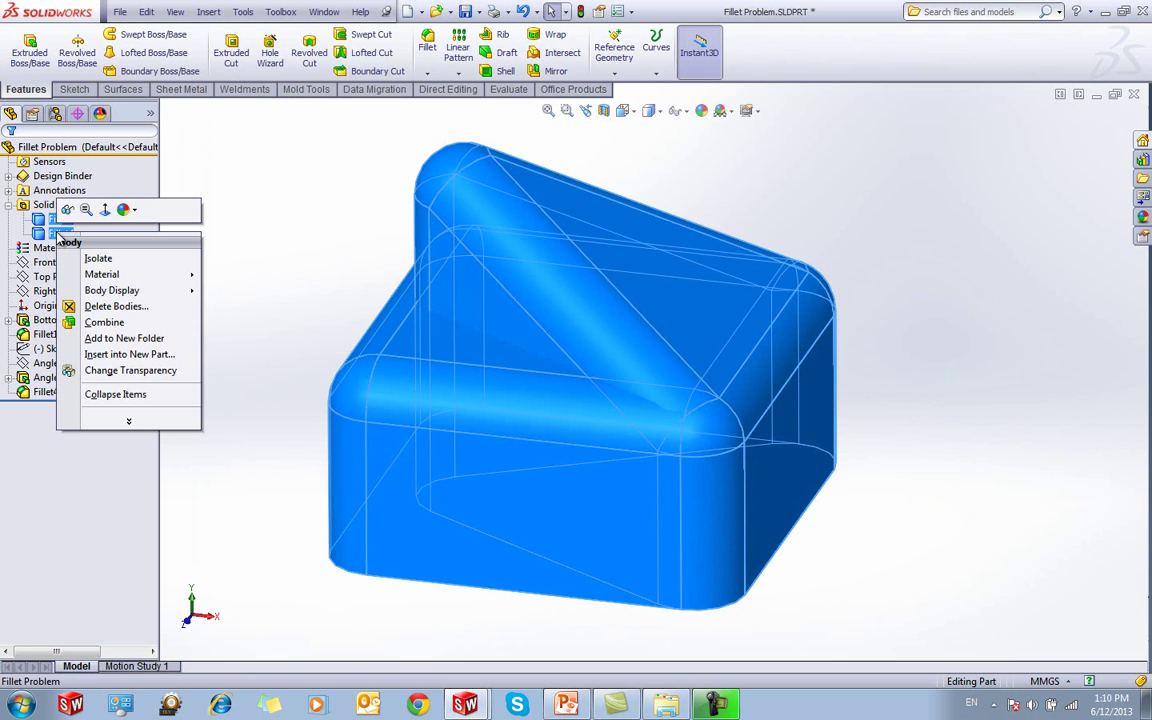
{"action": "left_click", "coordinate": [110, 322]}
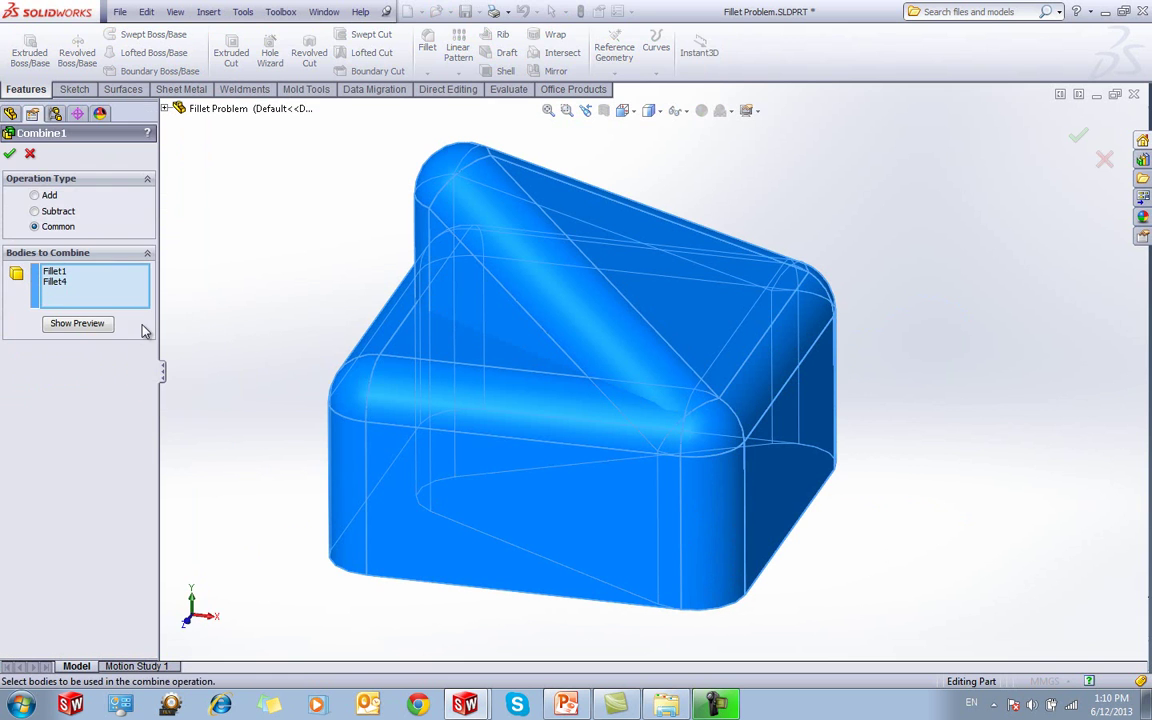
{"action": "left_click", "coordinate": [48, 196]}
{"action": "middle_click_drag", "start_coordinate": [511, 325], "coordinate": [512, 324]}
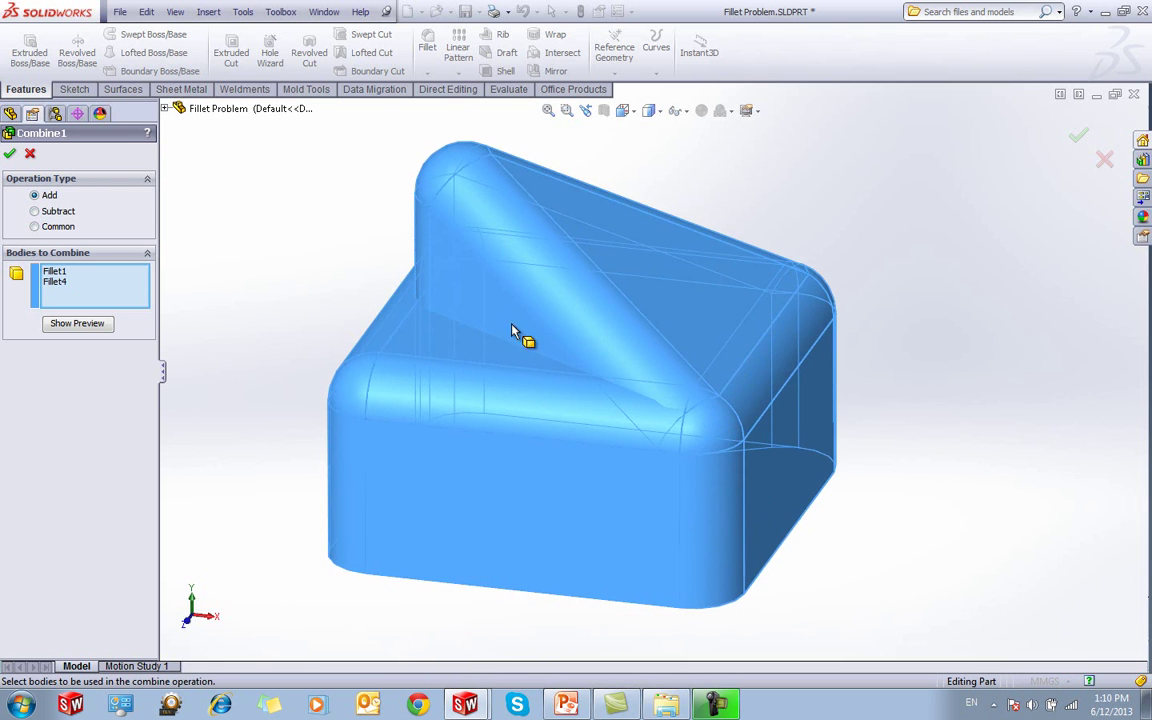
{"action": "left_click", "coordinate": [35, 211]}
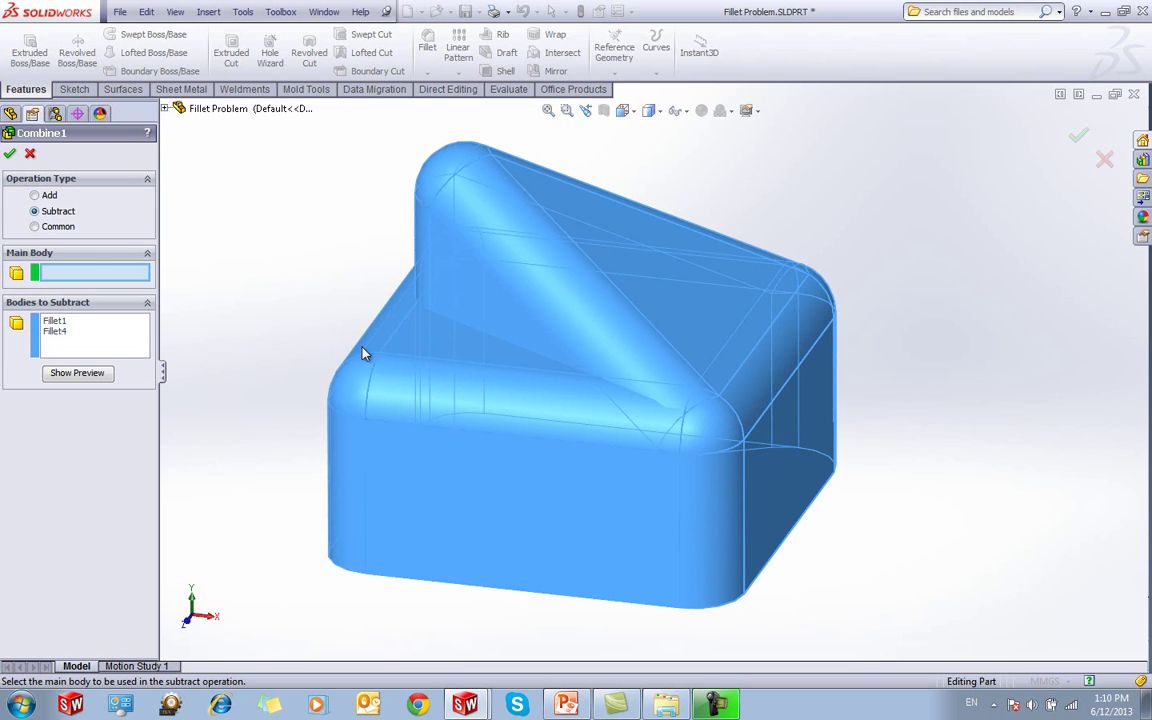
{"action": "left_click", "coordinate": [55, 228]}
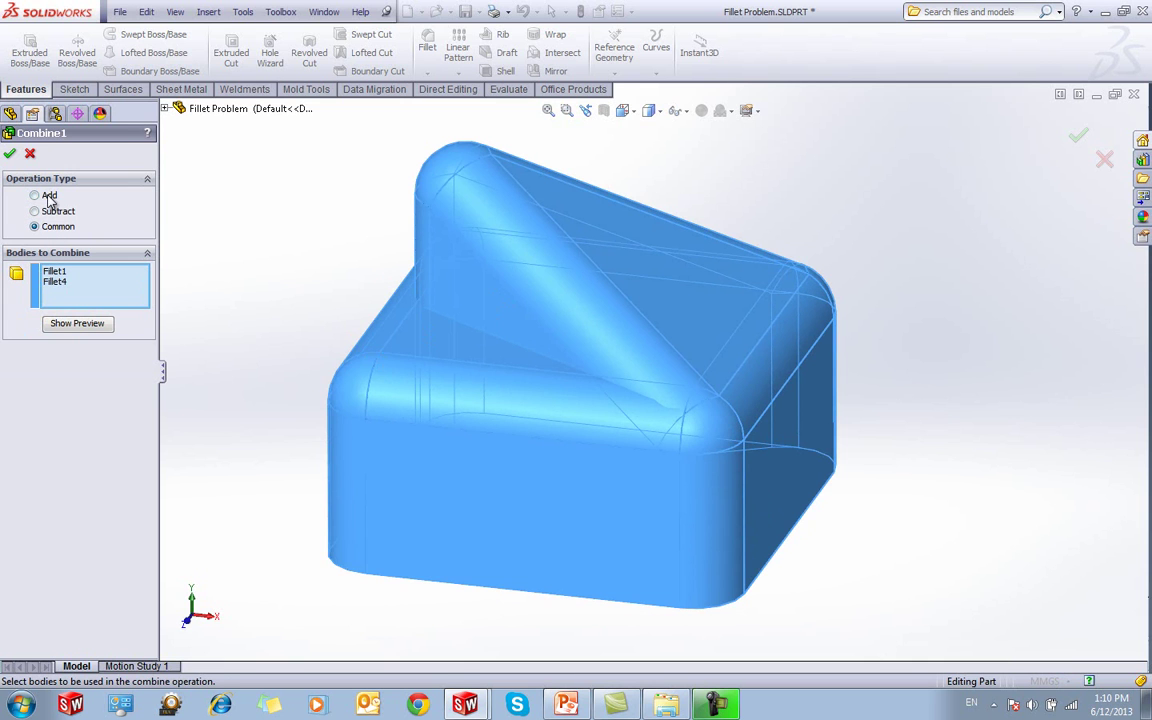
{"action": "left_click", "coordinate": [10, 153]}
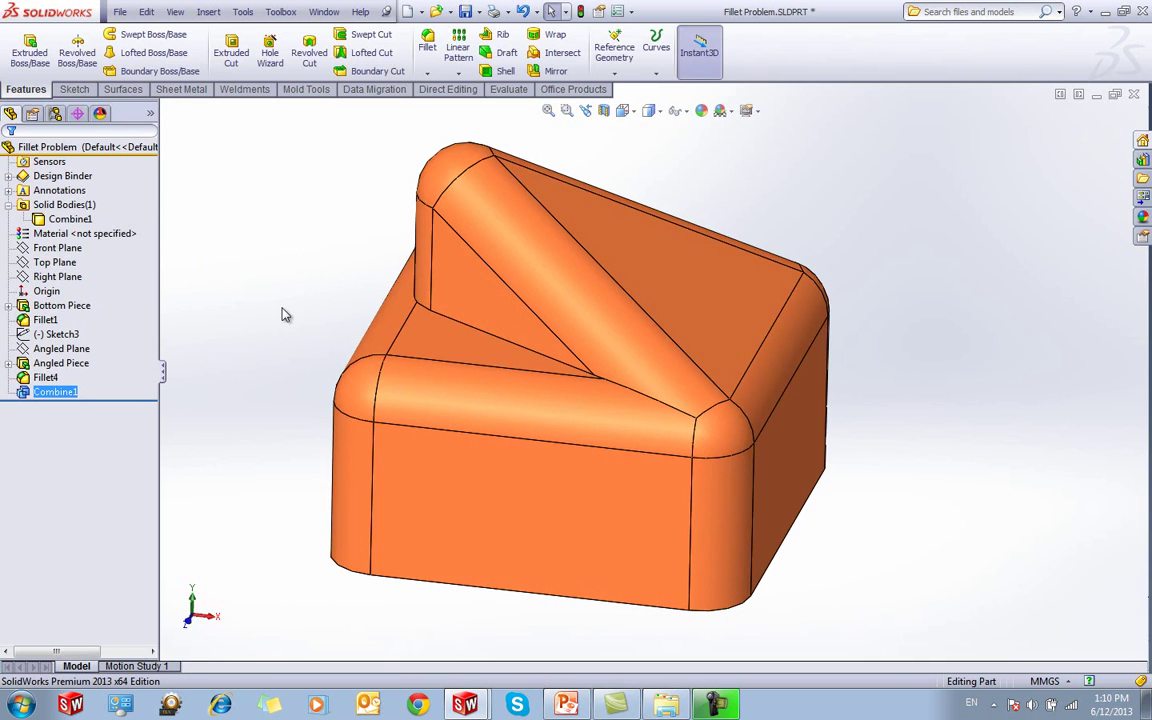
Fillet the inner edge where the angled piece's side face meets the bottom piece's top face
{"action": "left_click", "coordinate": [427, 47]}
{"action": "left_click", "coordinate": [458, 320]}
{"action": "middle_click_drag", "start_coordinate": [459, 322], "coordinate": [459, 298]}
{"action": "key", "text": "Return"}
{"action": "middle_click_drag", "start_coordinate": [342, 200], "coordinate": [323, 257]}
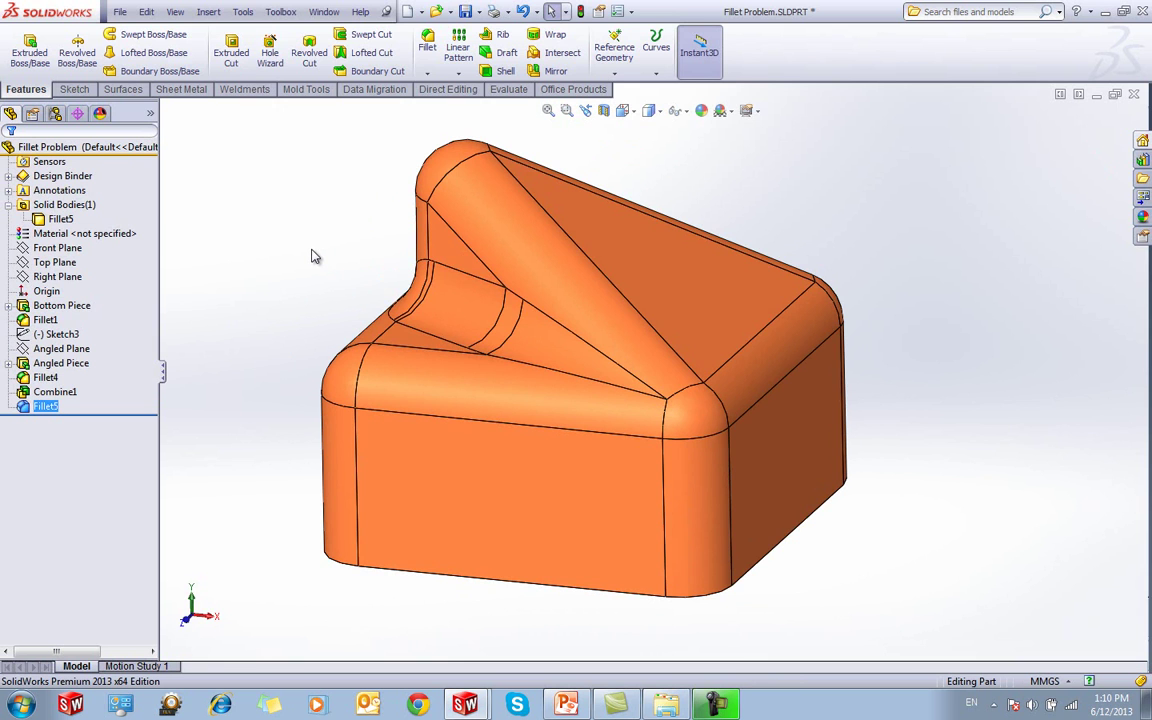
{"action": "middle_click_drag", "start_coordinate": [313, 257], "coordinate": [518, 337]}
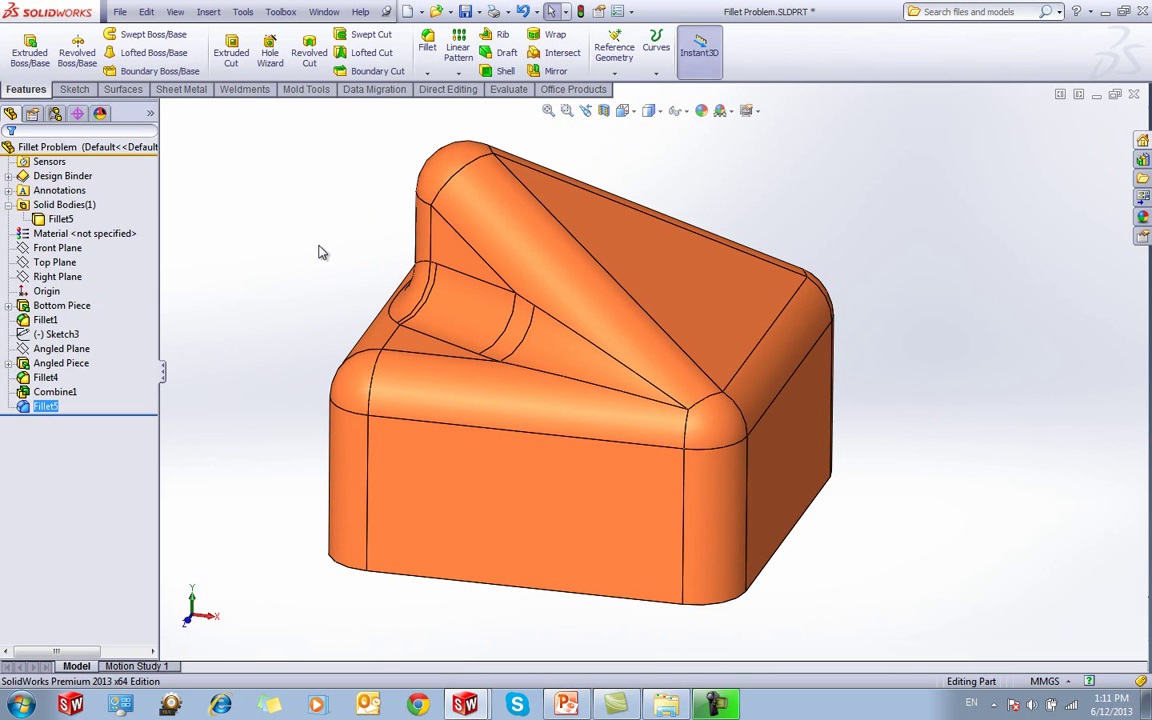
Switch to PowerPoint, show slide 6 on Case Study #3: Local Operation, and return to the Fillet Problem part in SolidWorks
{"action": "left_click", "coordinate": [567, 705]}
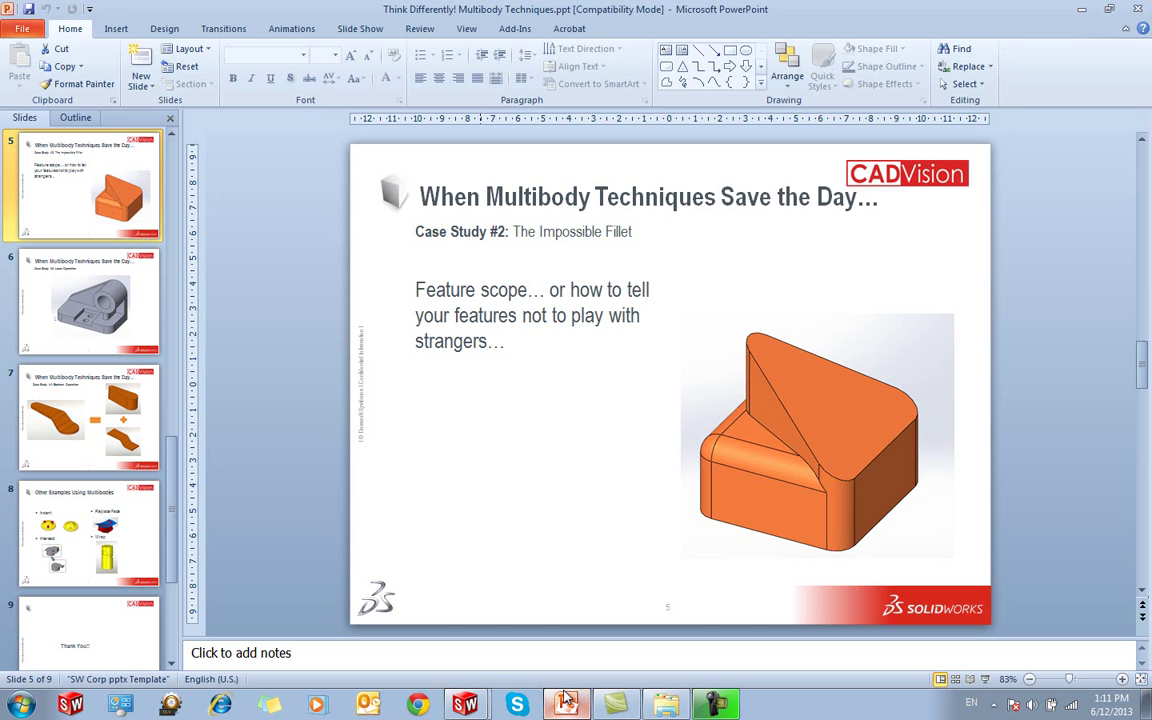
{"action": "left_click", "coordinate": [67, 284]}
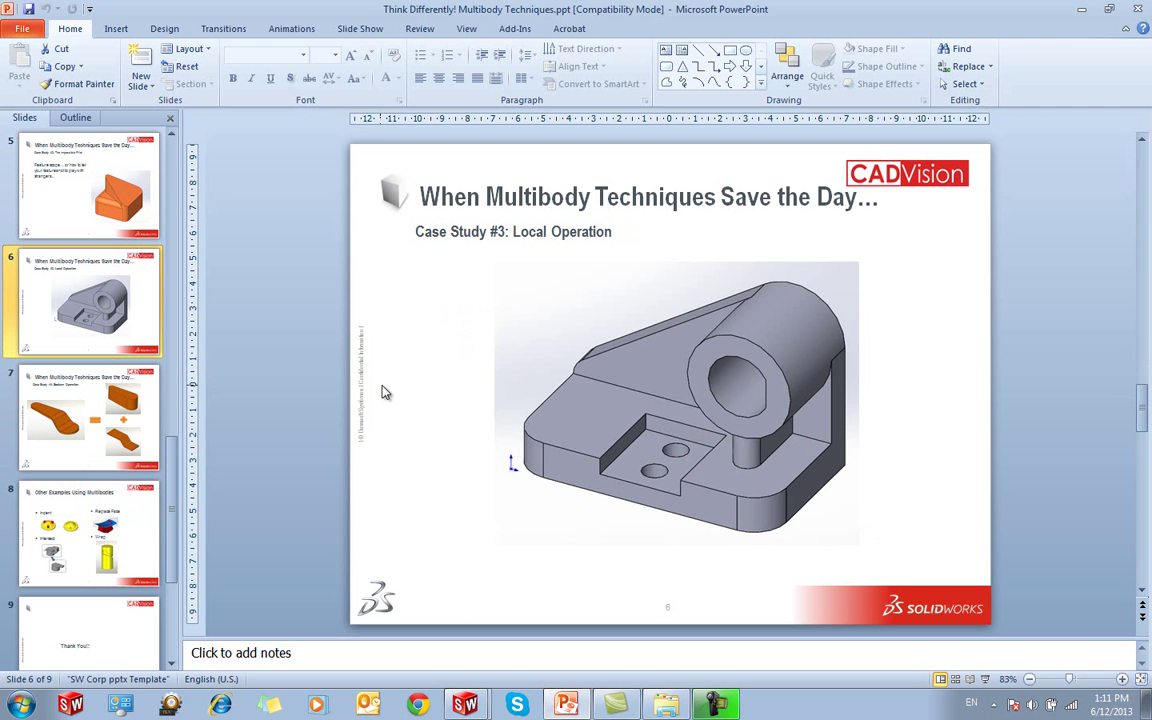
{"action": "left_click", "coordinate": [465, 705]}
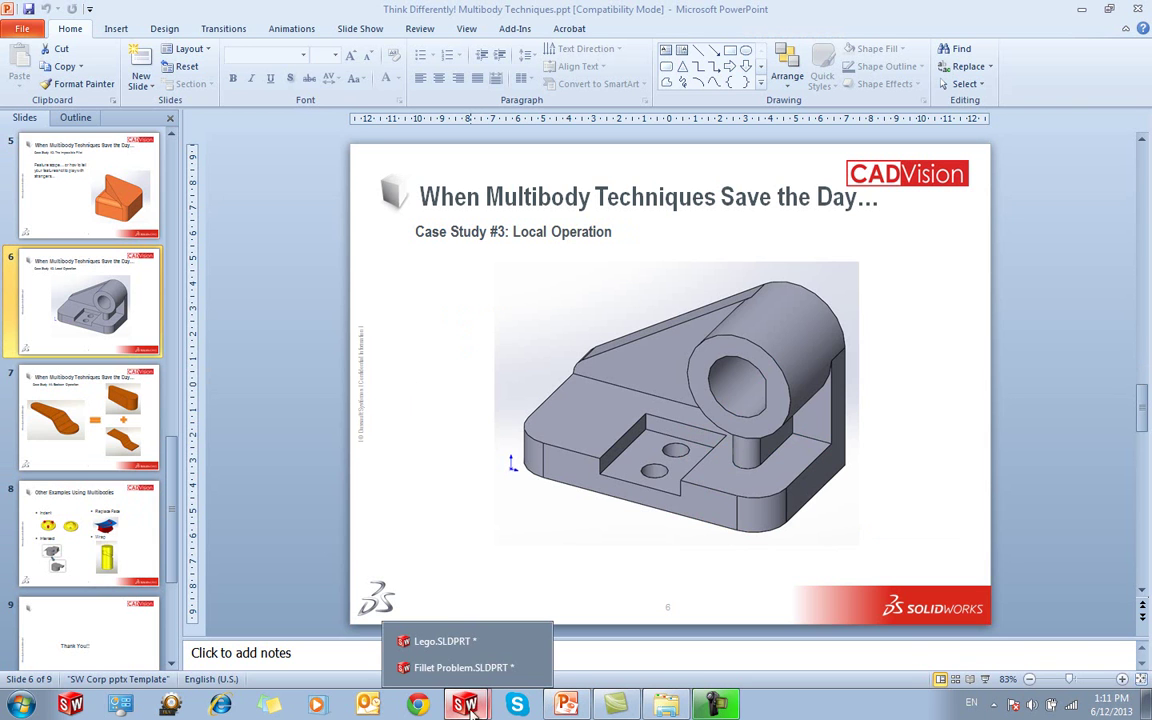
{"action": "left_click", "coordinate": [458, 666]}
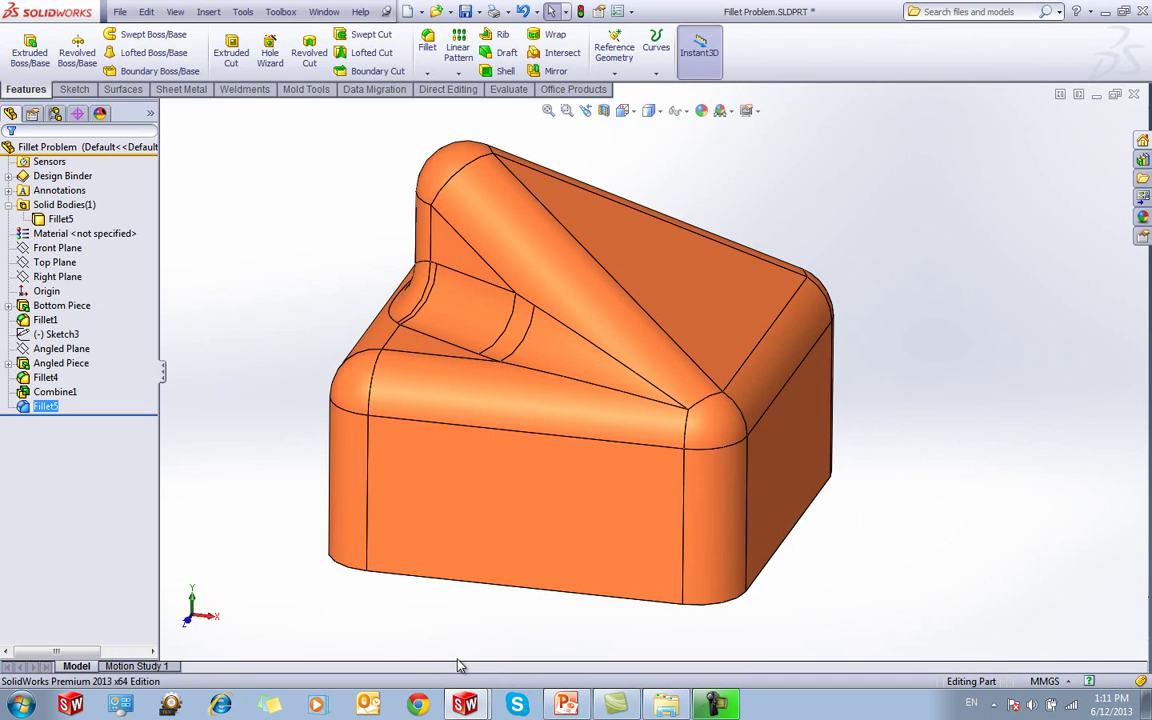
Close the open parts and open Local Operations.SLDPRT from the Multibody folder
{"action": "left_click", "coordinate": [320, 250]}
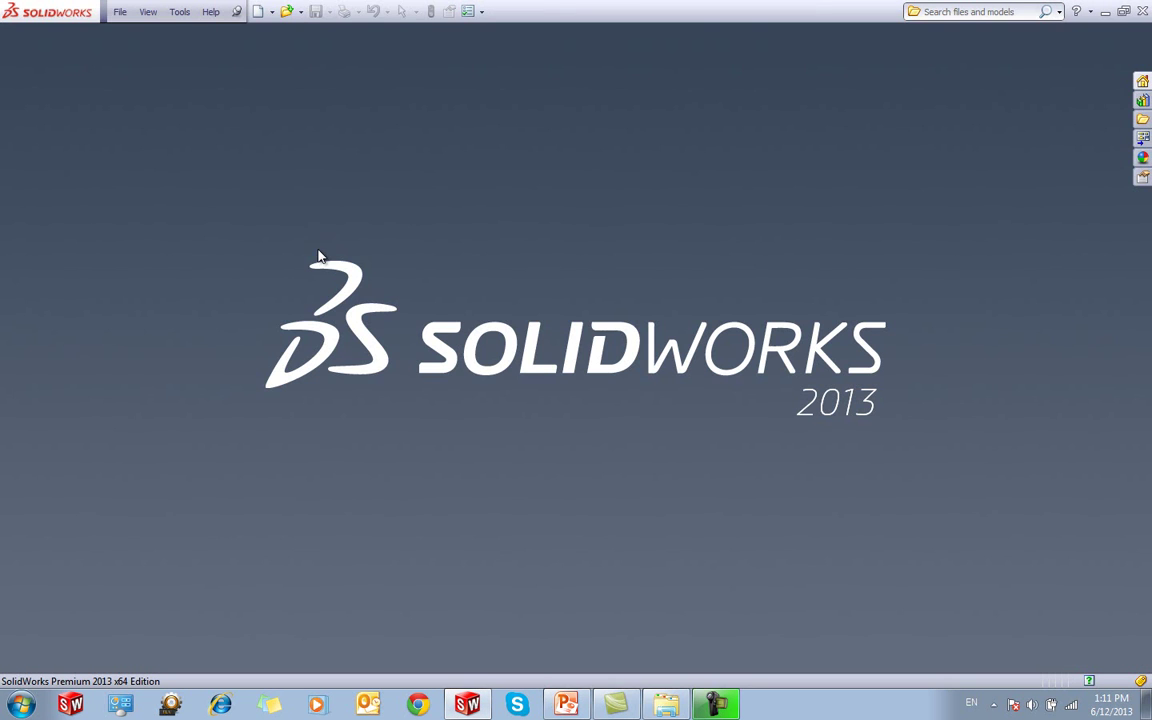
{"action": "left_click", "coordinate": [287, 13]}
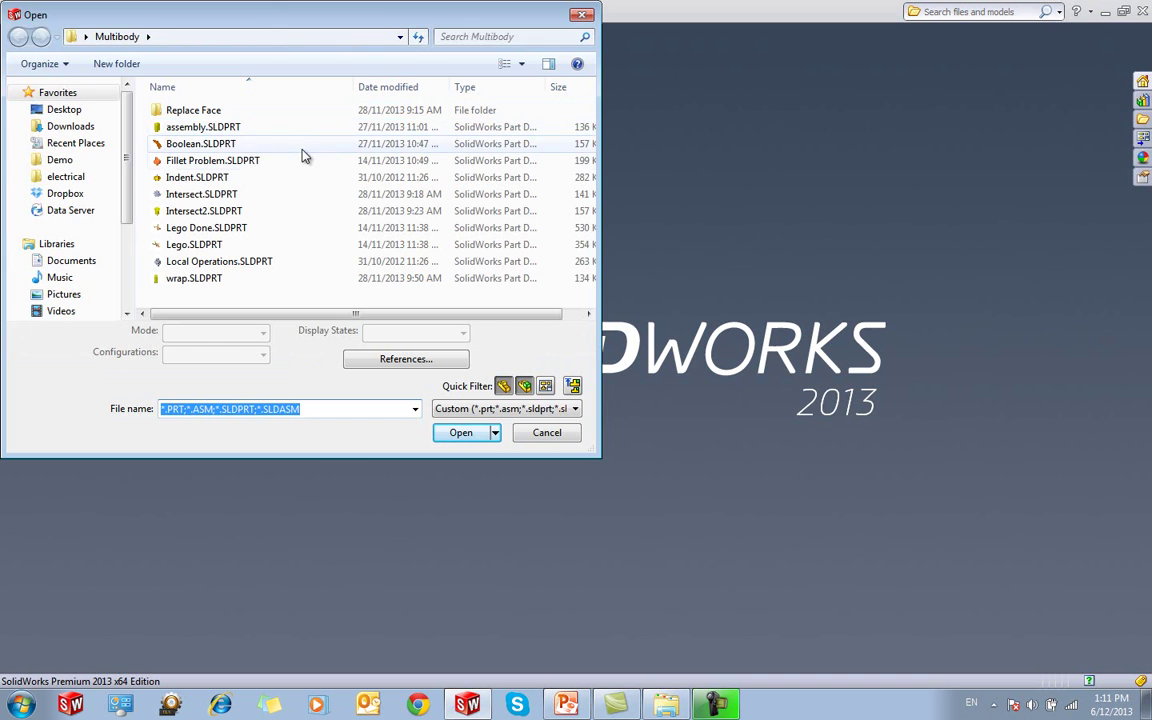
{"action": "double_click", "coordinate": [256, 262]}
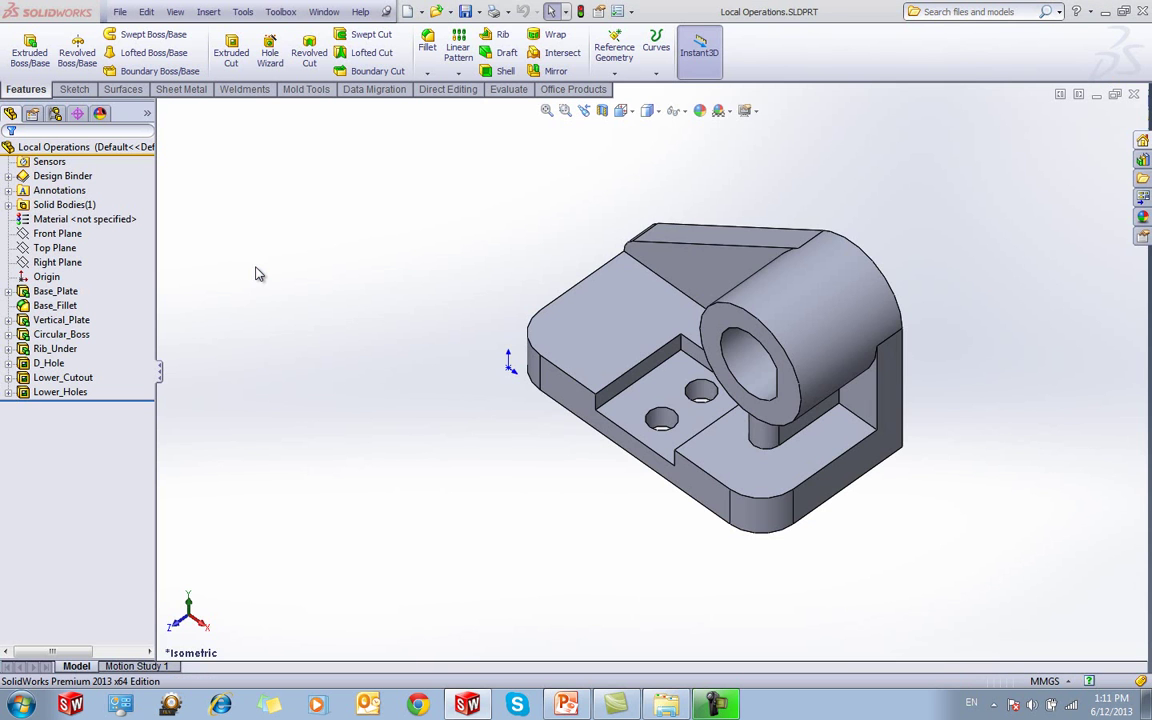
Shell the part with a 3 mm wall thickness, removing the base plate's bottom face
{"action": "middle_click_drag", "start_coordinate": [447, 354], "coordinate": [458, 301]}
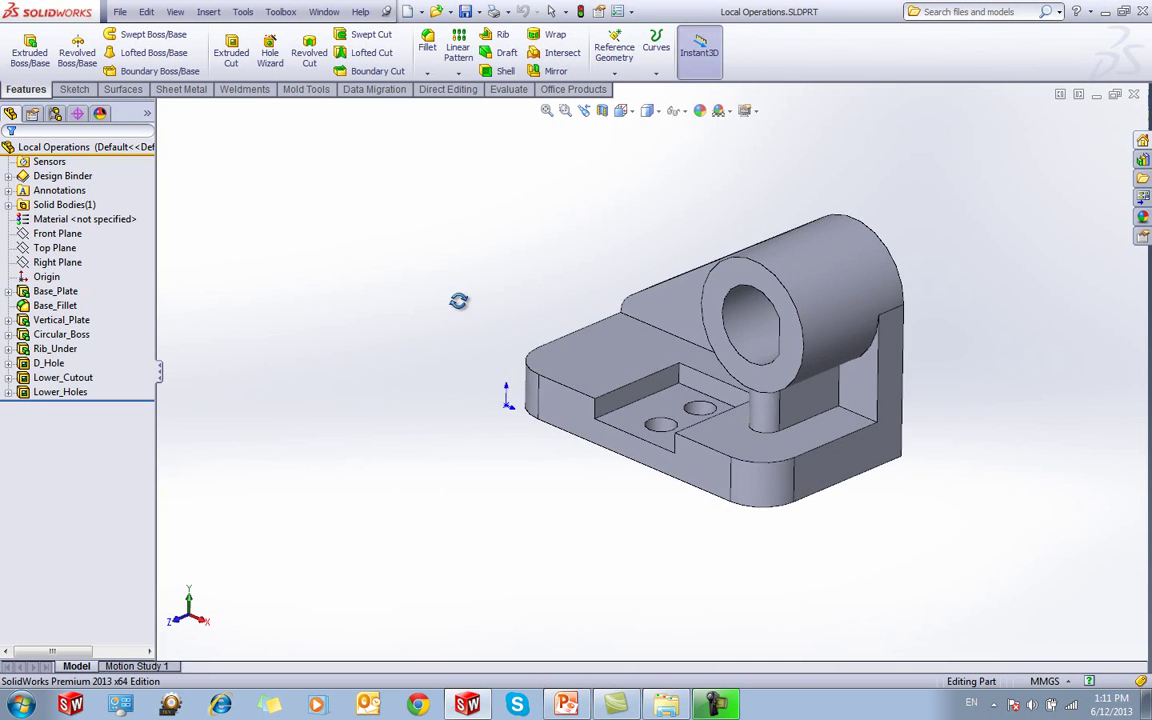
{"action": "scroll", "coordinate": [775, 401], "scroll_direction": "down", "scroll_amount": 2}
{"action": "middle_click_drag", "start_coordinate": [775, 405], "coordinate": [715, 406]}
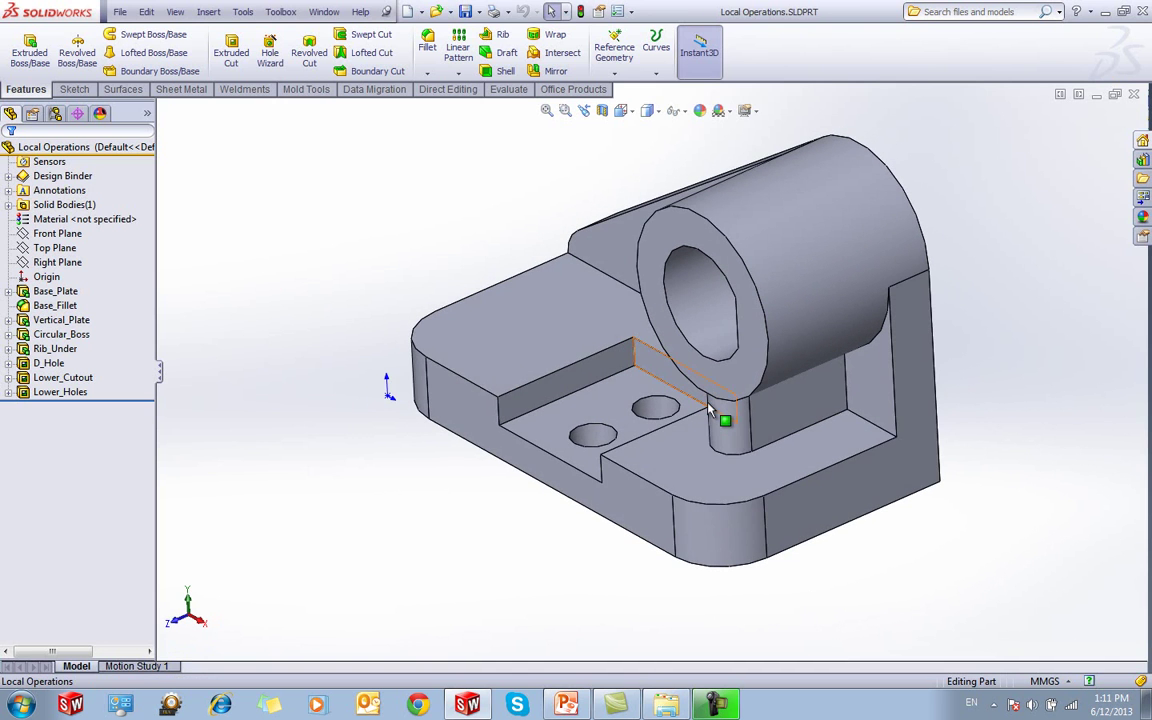
{"action": "middle_click_drag", "start_coordinate": [596, 515], "coordinate": [584, 346]}
{"action": "left_click", "coordinate": [745, 579]}
{"action": "middle_click_drag", "start_coordinate": [735, 600], "coordinate": [725, 479], "text": "ctrl"}
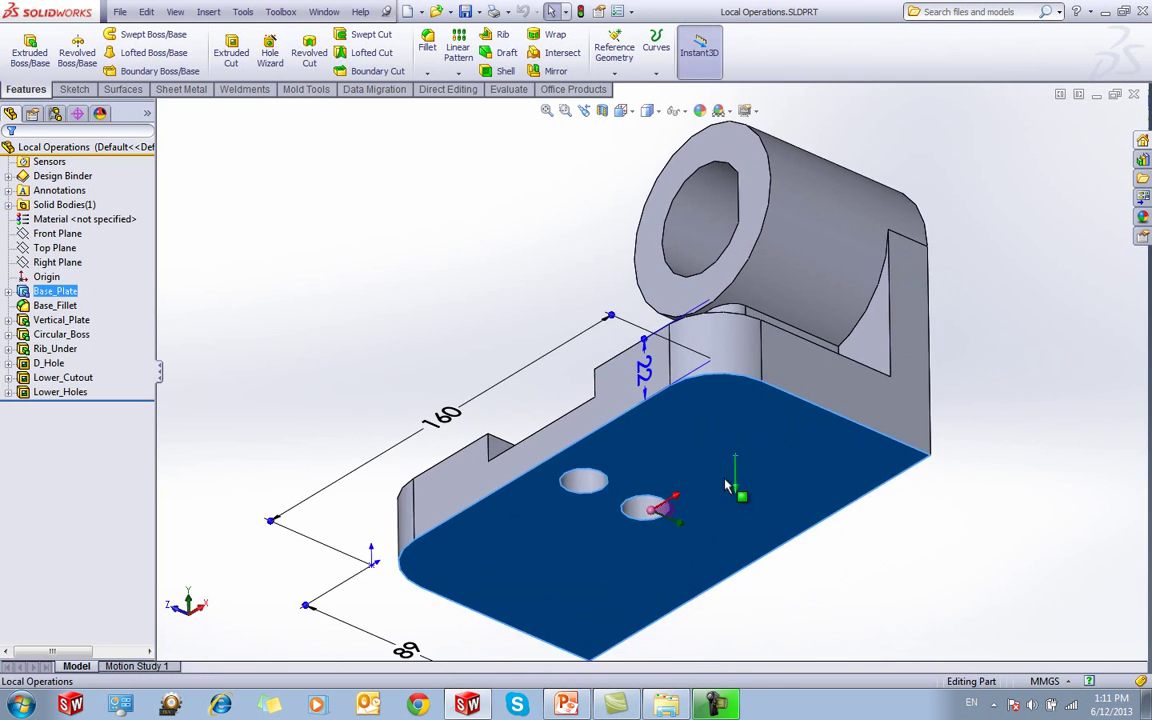
{"action": "left_click", "coordinate": [414, 283]}
{"action": "left_click", "coordinate": [500, 70]}
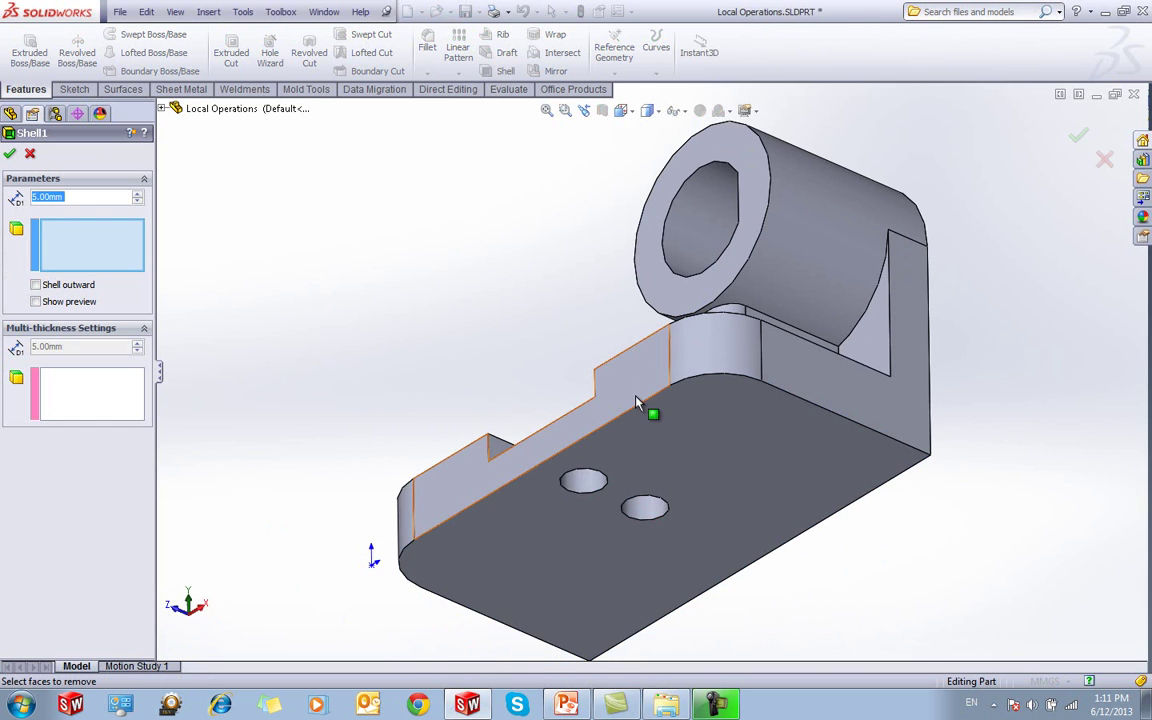
{"action": "left_click", "coordinate": [640, 410]}
{"action": "left_click_drag", "start_coordinate": [65, 198], "coordinate": [4, 199]}
{"action": "type", "text": "3"}
{"action": "left_click", "coordinate": [9, 153]}
Create a section view parallel to the base's short side, with the cutting plane moved to pass through the circular boss and rib
{"action": "middle_click_drag", "start_coordinate": [385, 322], "coordinate": [506, 424]}
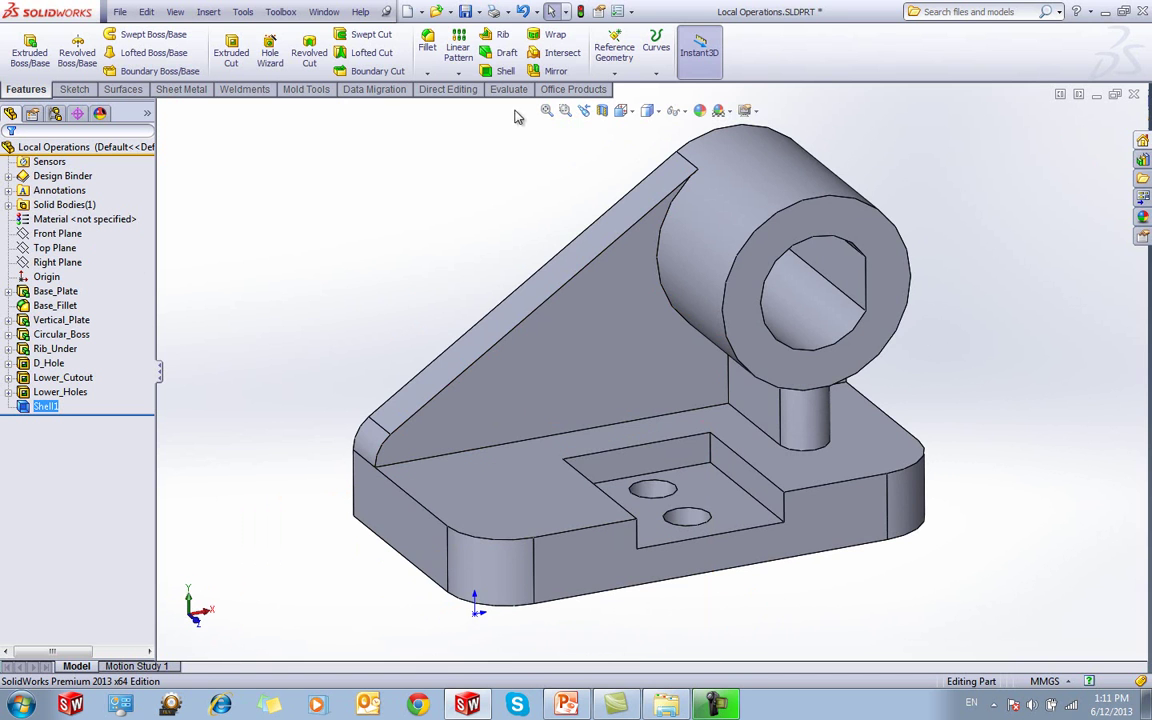
{"action": "left_click", "coordinate": [68, 249]}
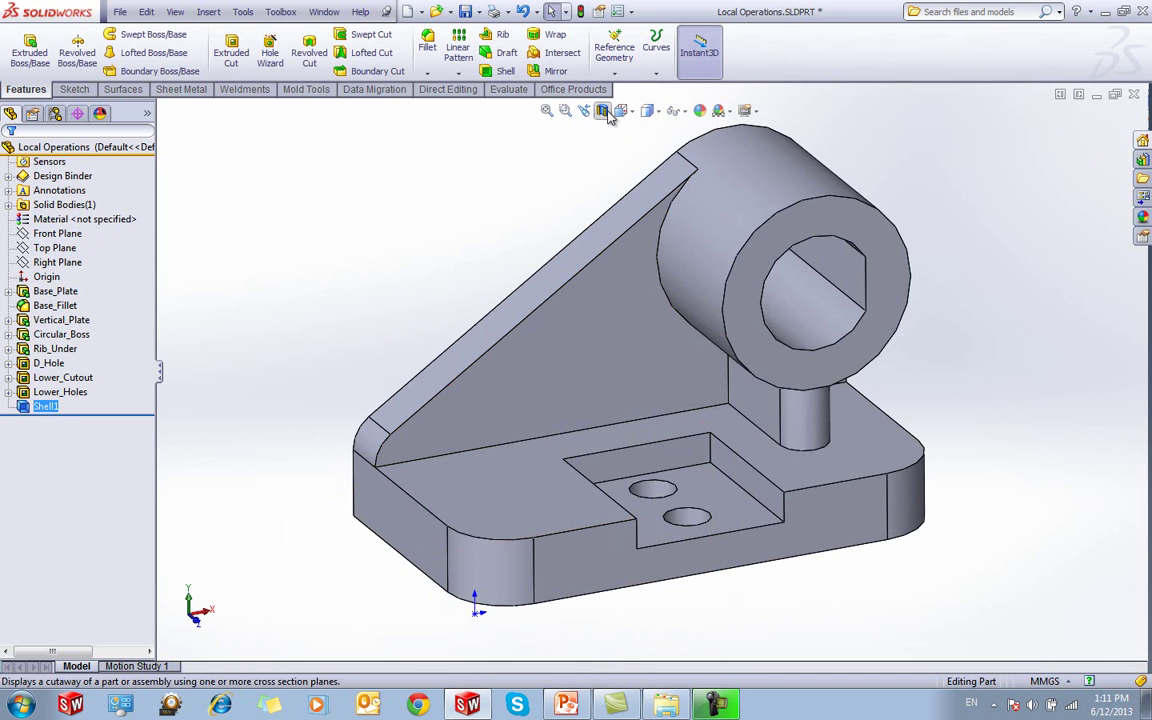
{"action": "left_click", "coordinate": [602, 110]}
{"action": "middle_click_drag", "start_coordinate": [740, 406], "coordinate": [636, 435]}
{"action": "left_click", "coordinate": [870, 525]}
{"action": "middle_click_drag", "start_coordinate": [870, 525], "coordinate": [884, 412]}
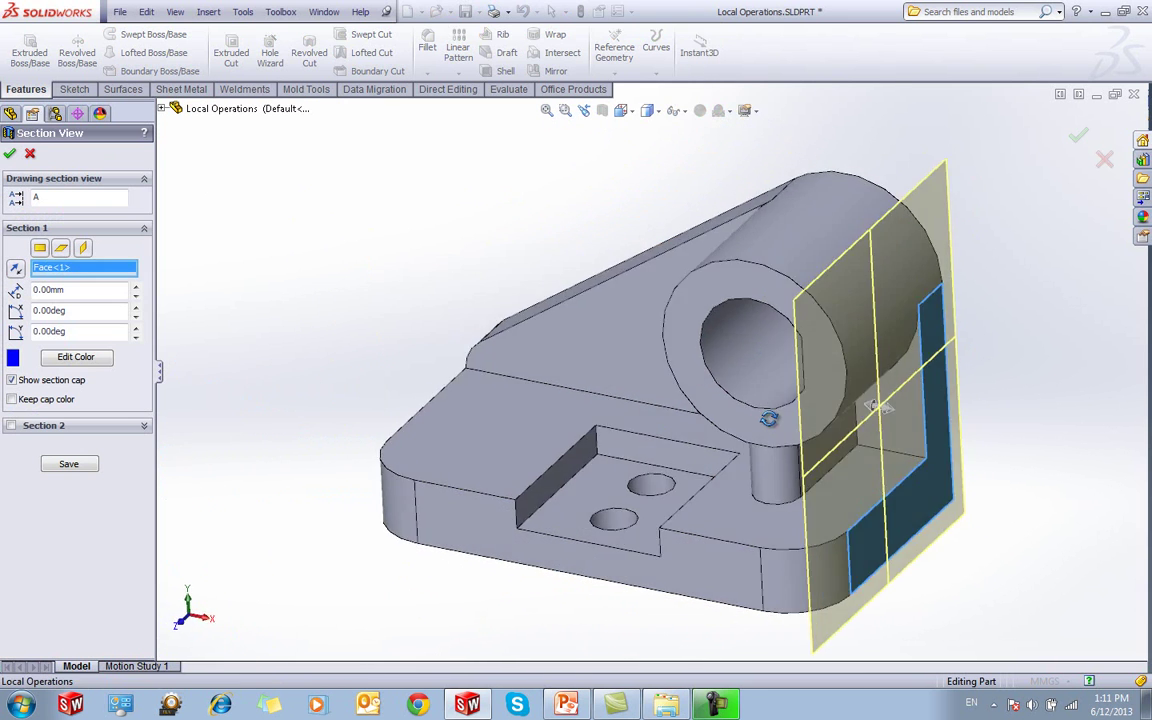
{"action": "left_click_drag", "start_coordinate": [884, 412], "coordinate": [770, 425]}
{"action": "left_click", "coordinate": [1078, 135]}
Examine how the shell hollows the vertical plate, boss and rib in the section, and turn off the section view
{"action": "middle_click_drag", "start_coordinate": [1078, 135], "coordinate": [757, 481]}
{"action": "left_click", "coordinate": [781, 458]}
{"action": "left_click", "coordinate": [792, 431]}
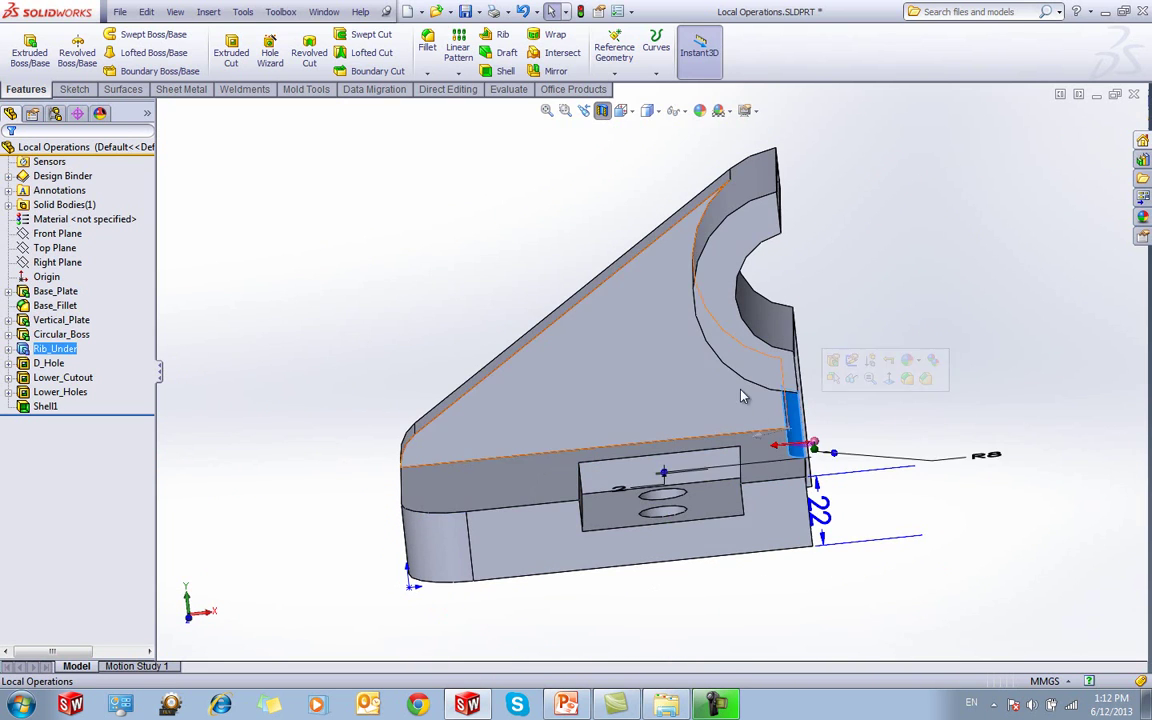
{"action": "left_click", "coordinate": [739, 391]}
{"action": "left_click", "coordinate": [50, 407]}
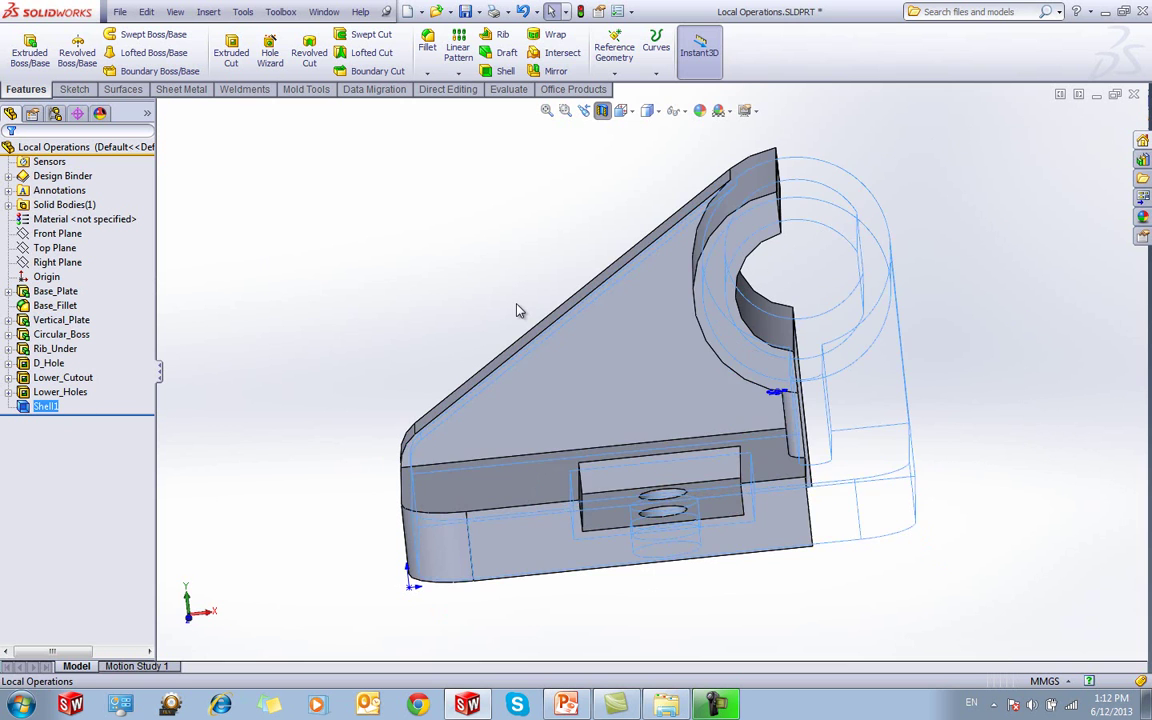
{"action": "middle_click_drag", "start_coordinate": [515, 304], "coordinate": [537, 328]}
{"action": "middle_click_drag", "start_coordinate": [608, 412], "coordinate": [684, 350]}
{"action": "left_click", "coordinate": [602, 112]}
Examine the shelled underside of the base and compare it with the vertical plate, circular boss and rib above
{"action": "mouse_move", "coordinate": [530, 187]}
{"action": "middle_mouse_down"}
{"action": "mouse_move", "coordinate": [540, 162]}
{"action": "mouse_move", "coordinate": [532, 170]}
{"action": "middle_mouse_up"}
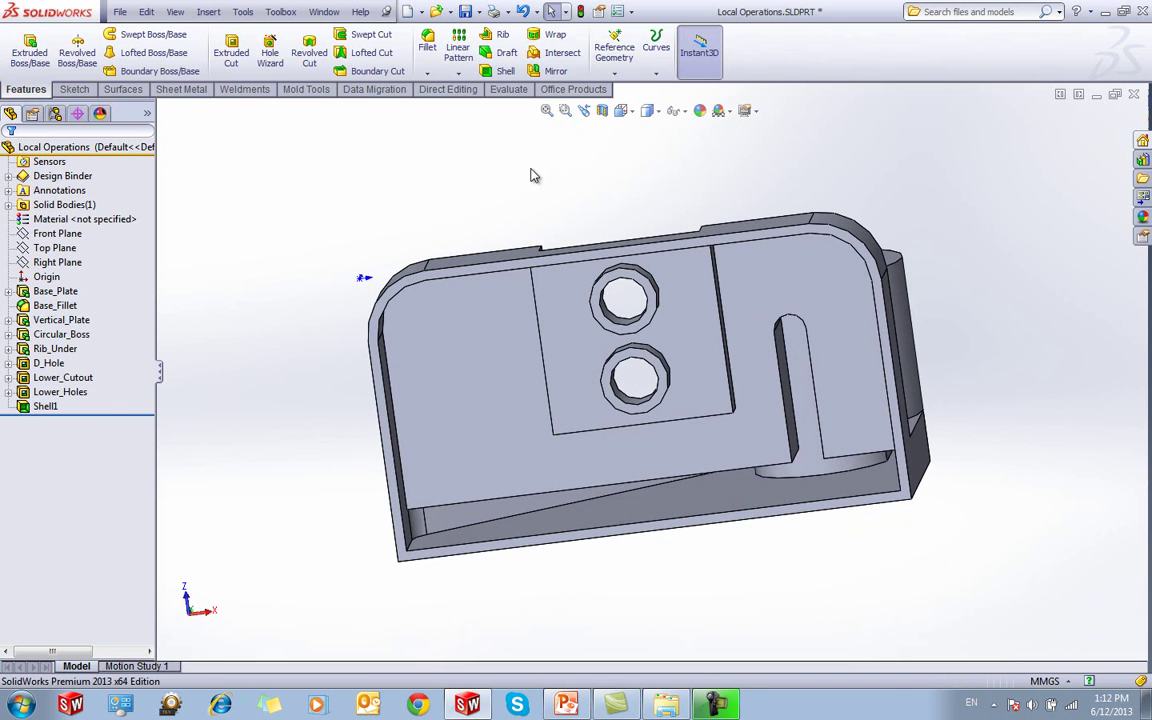
{"action": "middle_click_drag", "start_coordinate": [520, 245], "coordinate": [858, 512]}
{"action": "left_click", "coordinate": [449, 279]}
{"action": "left_click", "coordinate": [864, 515]}
{"action": "left_click", "coordinate": [776, 470]}
{"action": "left_click", "coordinate": [758, 405]}
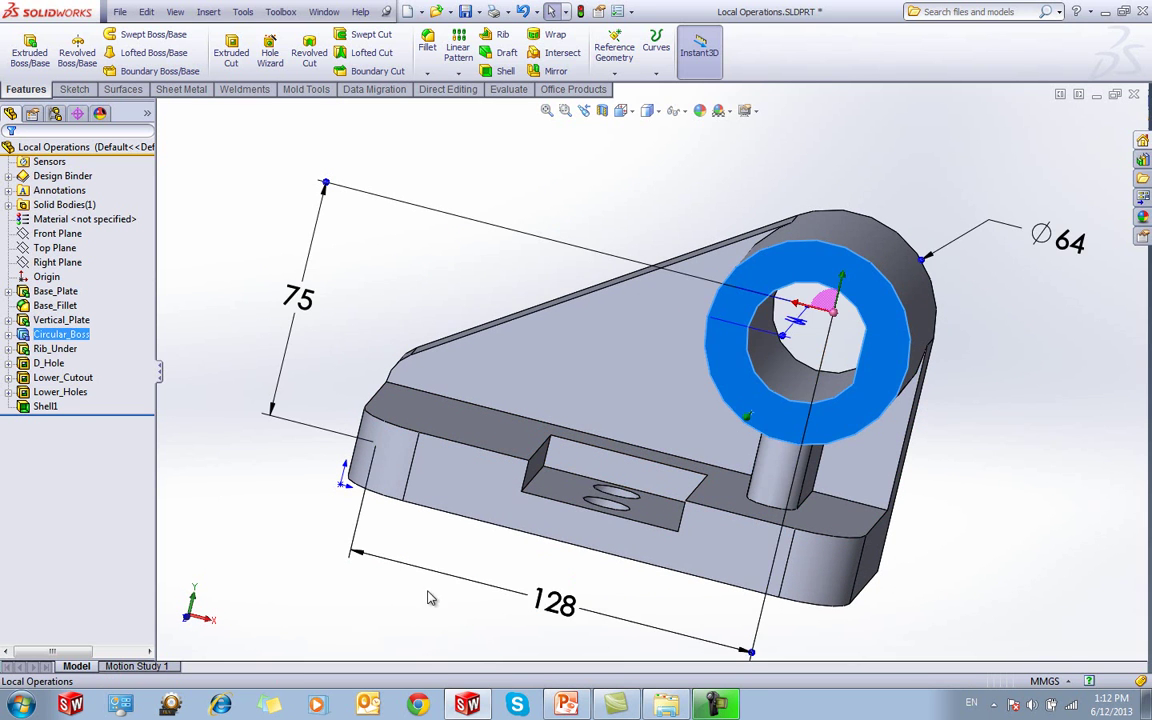
{"action": "left_click", "coordinate": [342, 622]}
{"action": "middle_click_drag", "start_coordinate": [342, 622], "coordinate": [461, 568]}
{"action": "middle_click_drag", "start_coordinate": [185, 477], "coordinate": [275, 530]}
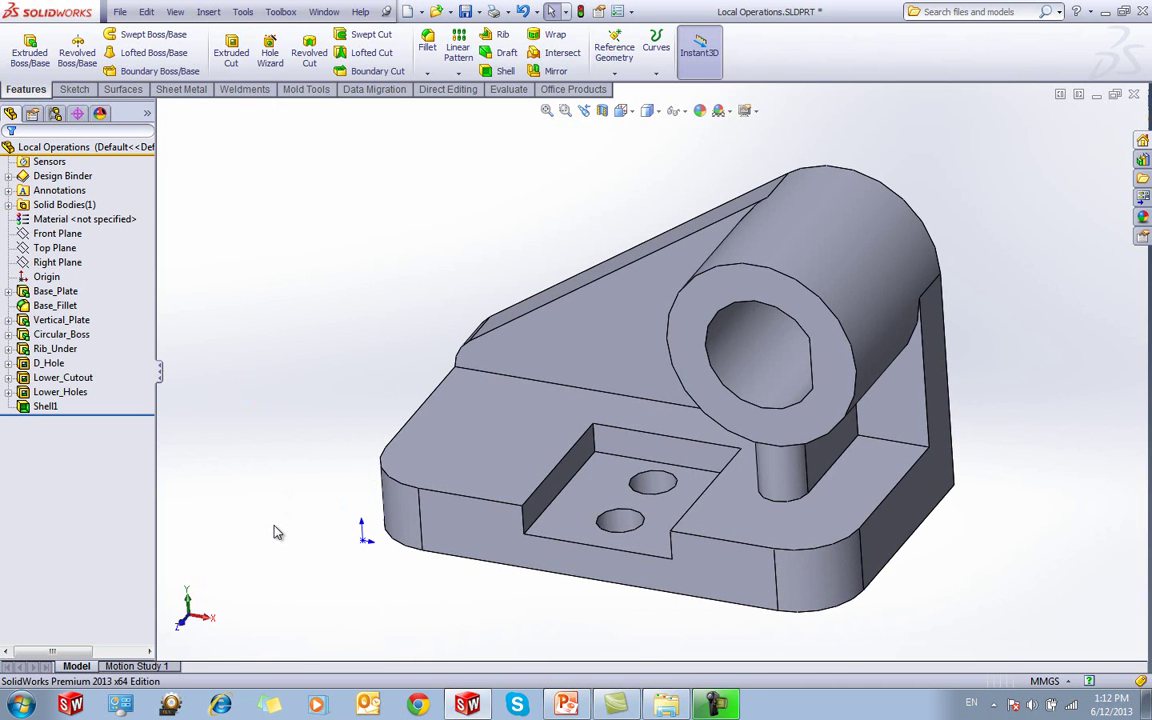
{"action": "middle_click_drag", "start_coordinate": [297, 527], "coordinate": [333, 529]}
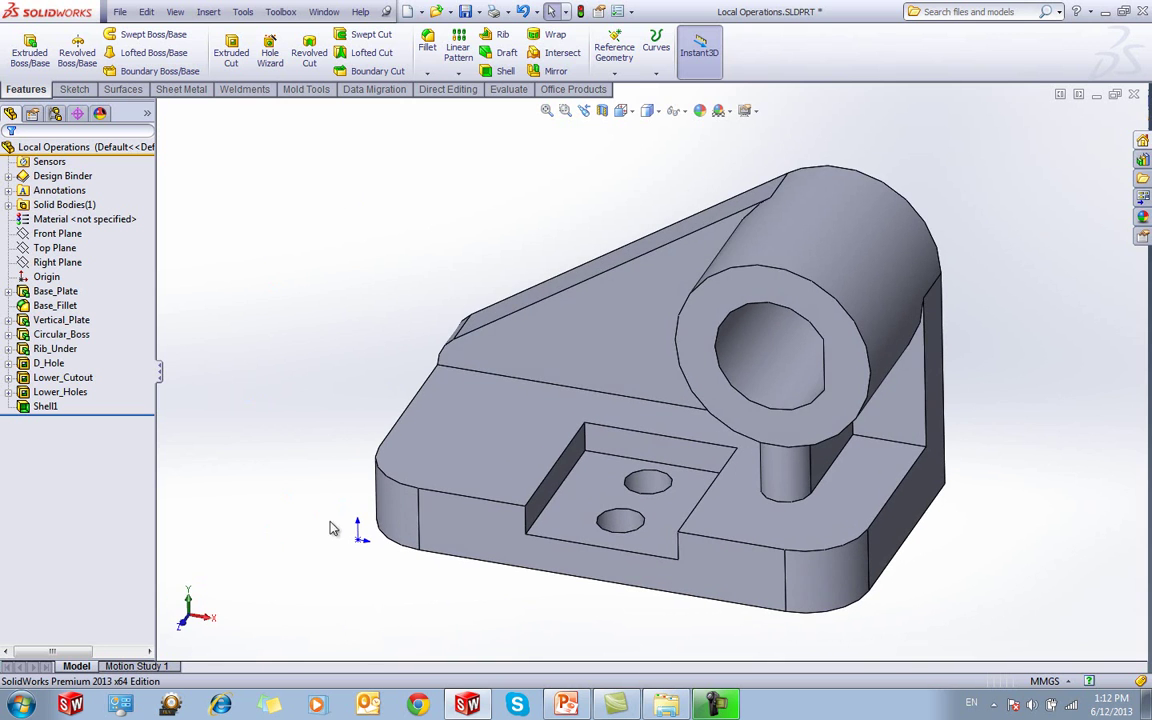
Edit the Vertical_Plate extrusion and turn off Merge result
{"action": "left_click", "coordinate": [58, 321]}
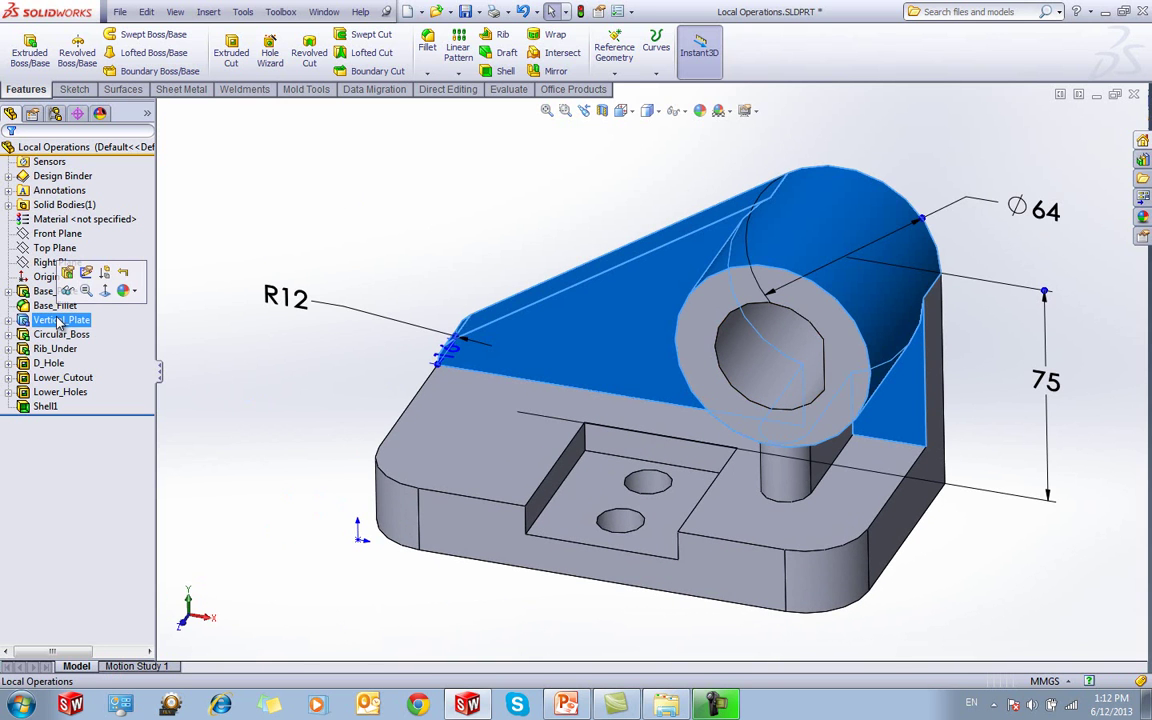
{"action": "left_click", "coordinate": [67, 272]}
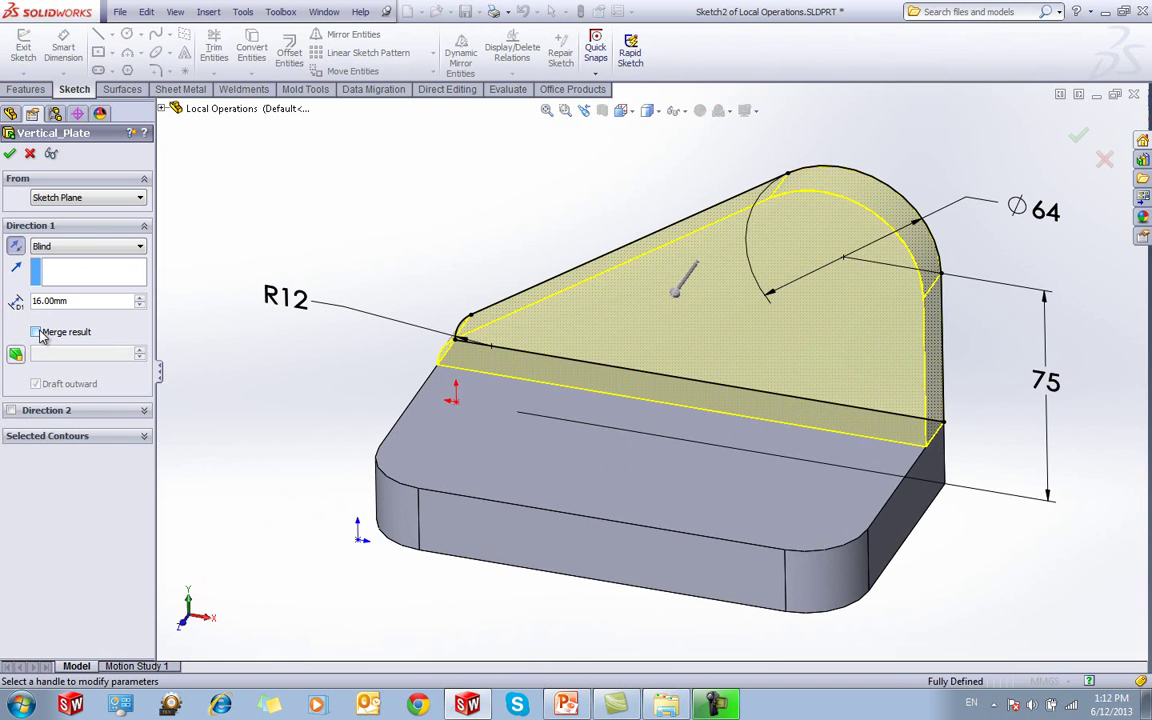
{"action": "left_click", "coordinate": [16, 154]}
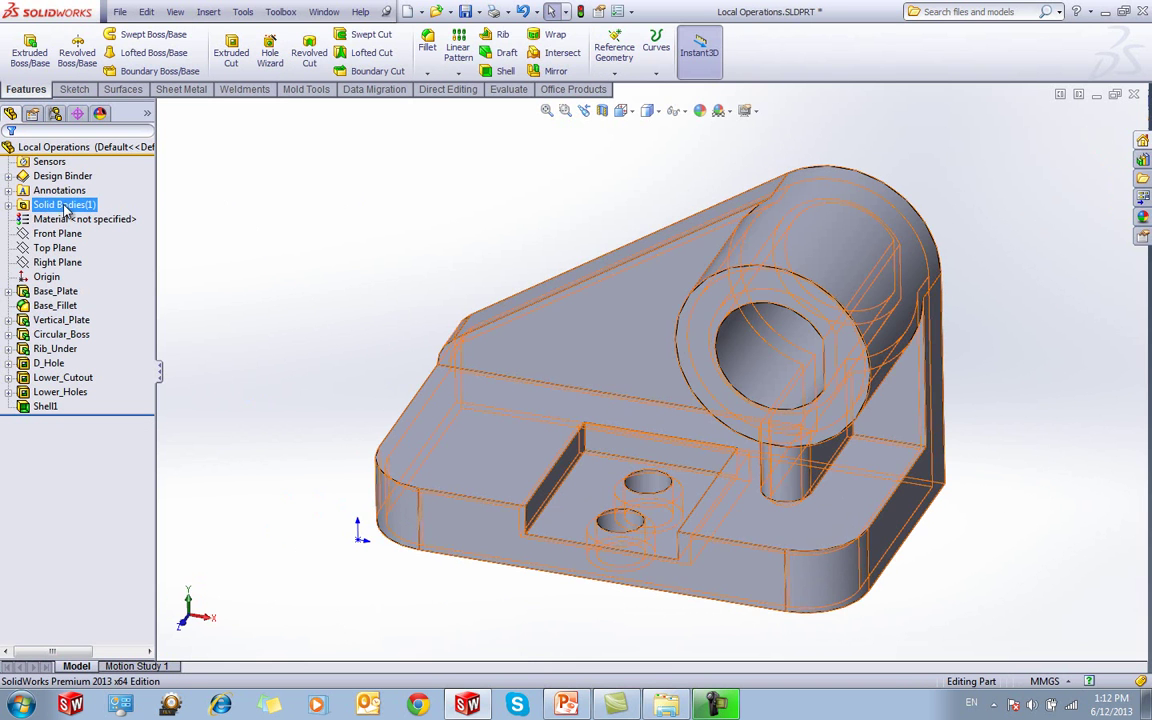
{"action": "mouse_move", "coordinate": [292, 326]}
{"action": "middle_mouse_down"}
{"action": "mouse_move", "coordinate": [280, 275]}
{"action": "mouse_move", "coordinate": [272, 330]}
{"action": "middle_mouse_up"}
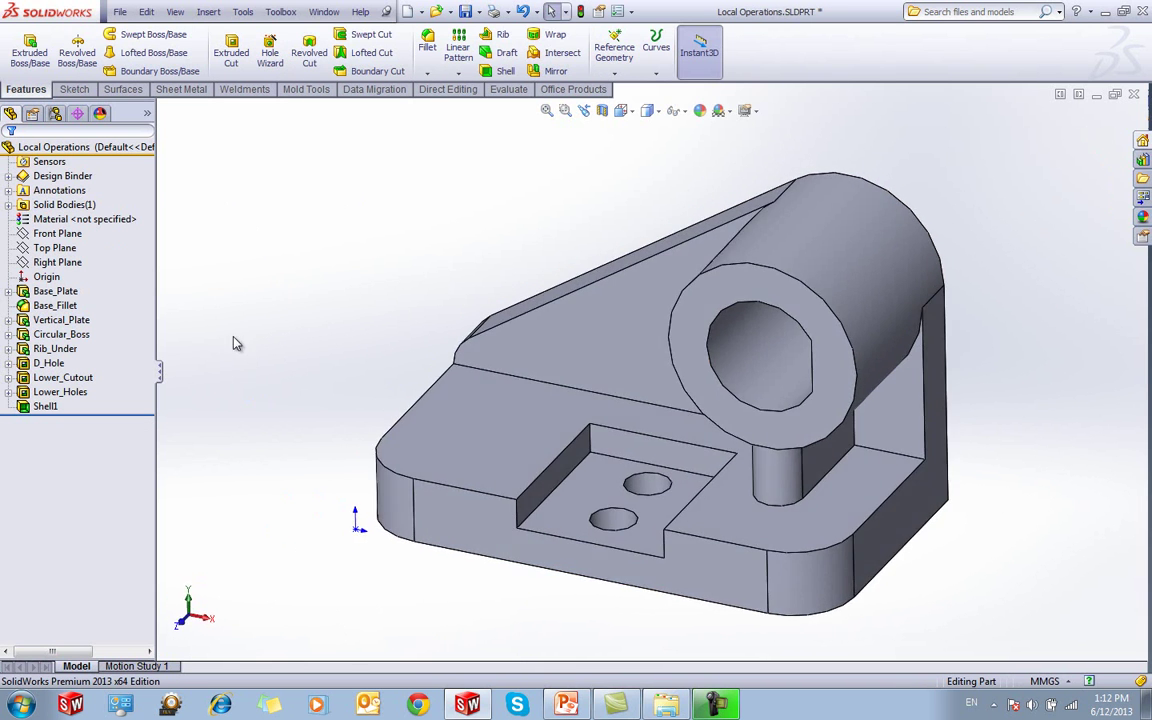
Edit the Rib_Under extrusion and turn off Merge result
{"action": "left_click", "coordinate": [58, 337]}
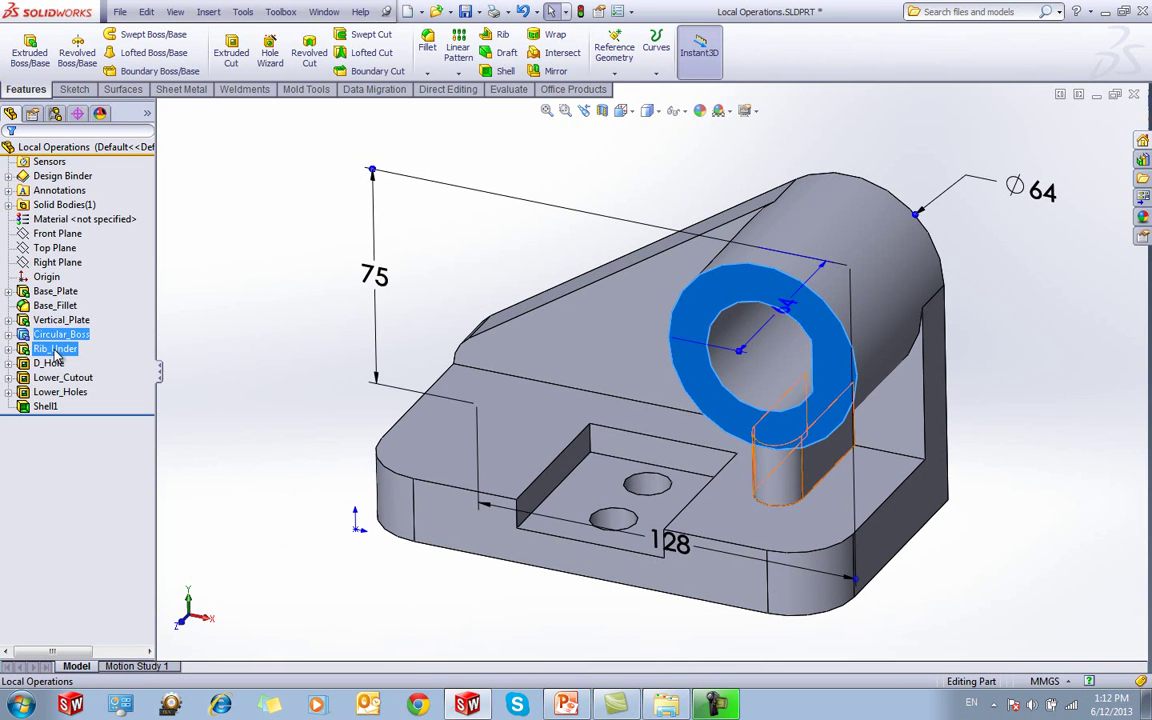
{"action": "left_click", "coordinate": [55, 348]}
{"action": "left_click", "coordinate": [70, 313]}
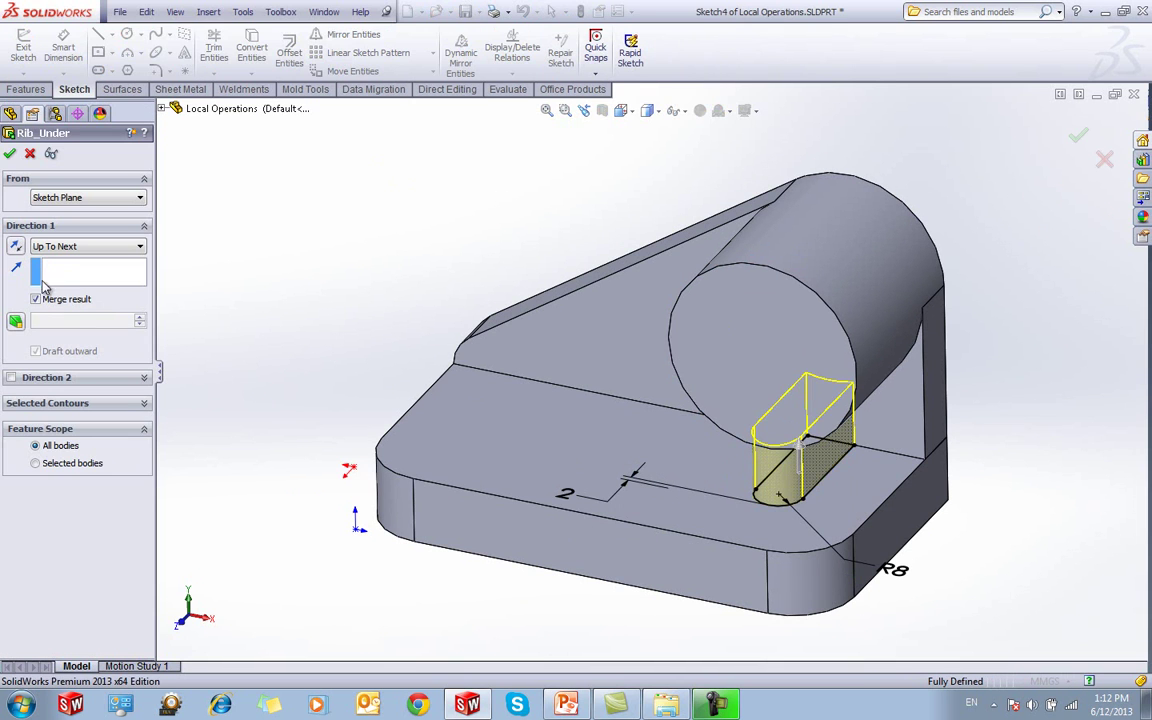
{"action": "left_click", "coordinate": [10, 153]}
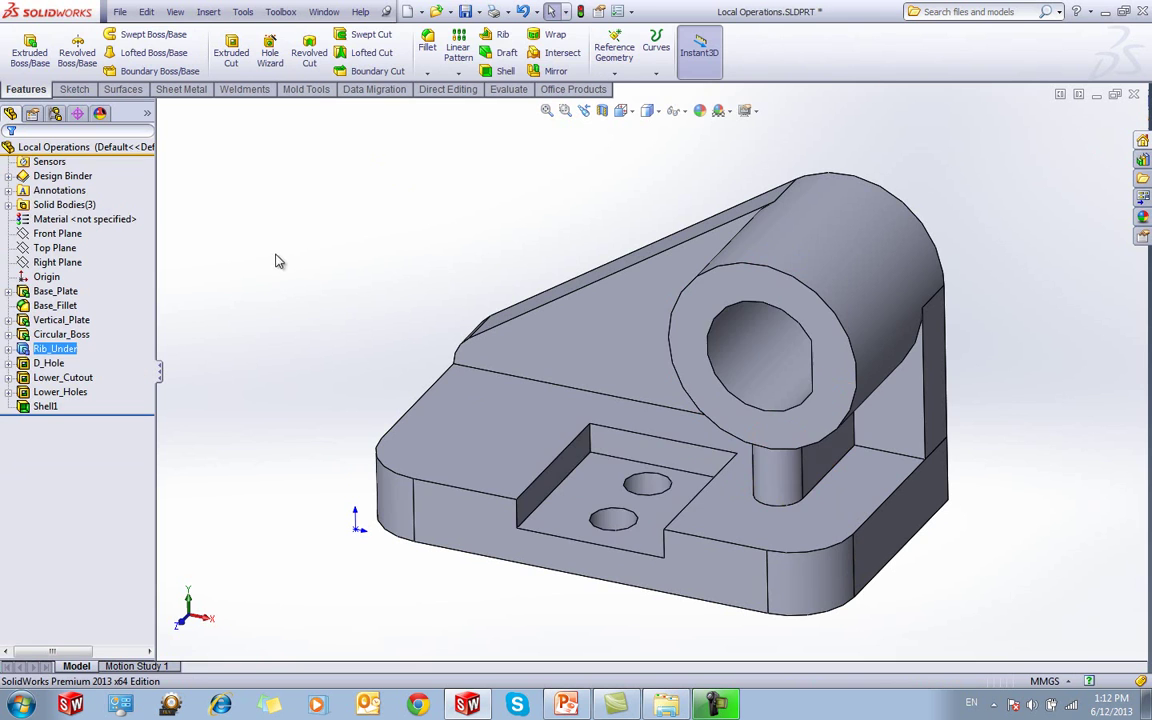
Expand the list of solid bodies and check which geometry belongs to Rib_Under, D_Hole and Shell1
{"action": "left_click", "coordinate": [9, 205]}
{"action": "left_click", "coordinate": [66, 219]}
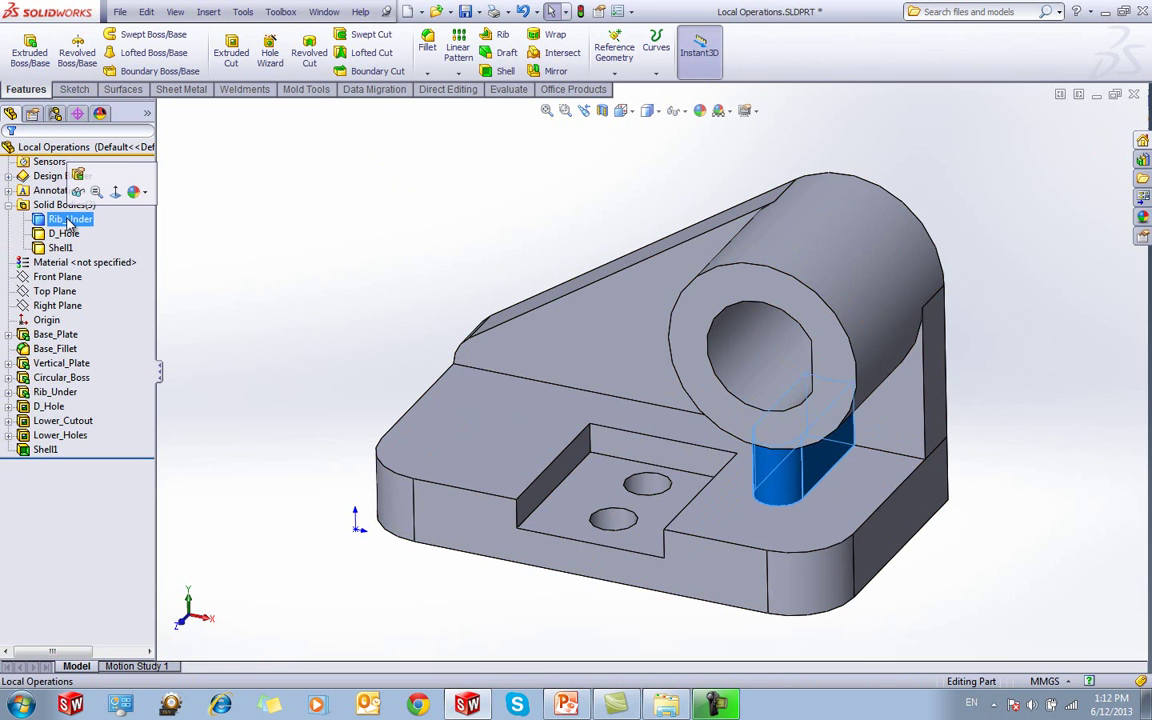
{"action": "left_click", "coordinate": [63, 233]}
{"action": "left_click", "coordinate": [60, 248]}
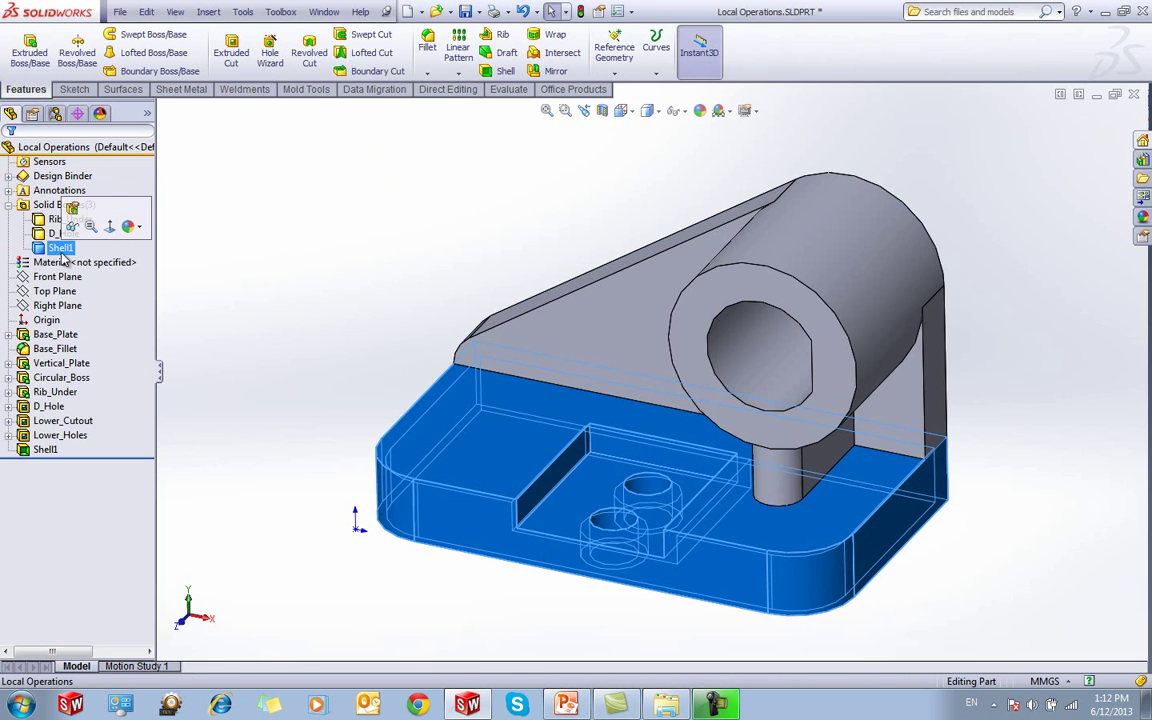
Hide the D_Hole and Rib_Under bodies so only the base body remains in view
{"action": "left_click", "coordinate": [63, 233]}
{"action": "left_click", "coordinate": [73, 211]}
{"action": "left_click", "coordinate": [66, 219]}
{"action": "left_click", "coordinate": [74, 192]}
Roll the model back before Shell1 and forward again, comparing the base's underside without and with the shell
{"action": "left_click_drag", "start_coordinate": [123, 456], "coordinate": [115, 442]}
{"action": "middle_click_drag", "start_coordinate": [362, 367], "coordinate": [271, 232]}
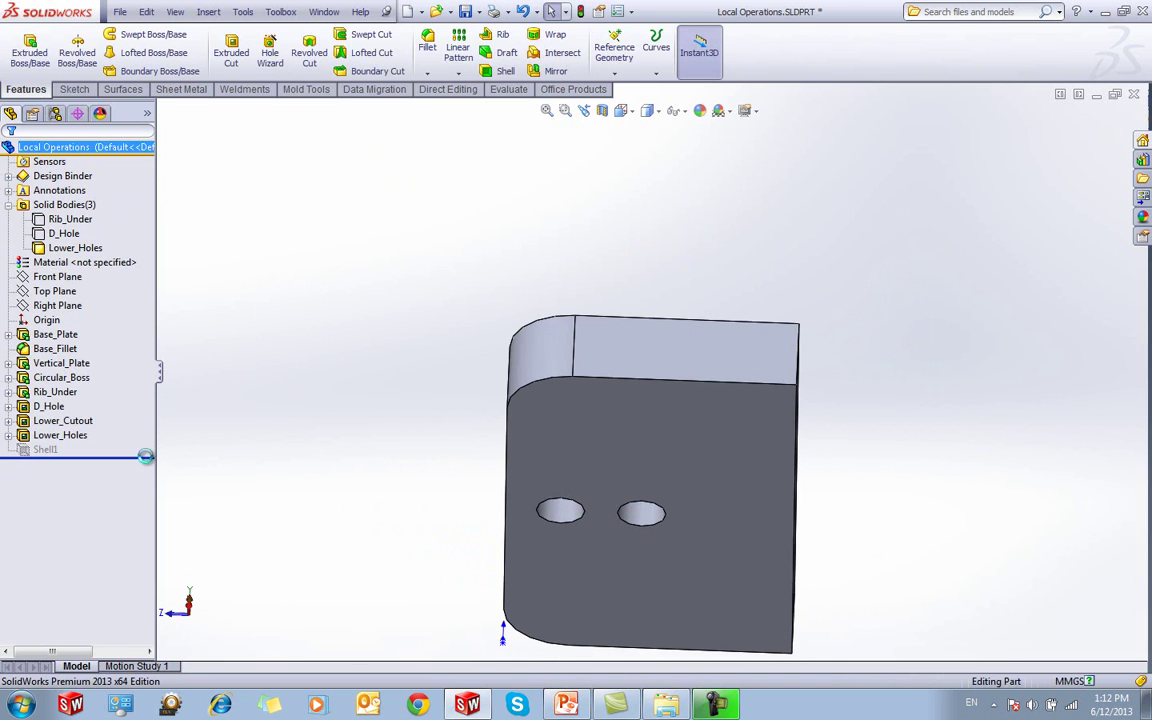
{"action": "left_click_drag", "start_coordinate": [147, 443], "coordinate": [147, 458]}
{"action": "left_click", "coordinate": [682, 408]}
{"action": "middle_click_drag", "start_coordinate": [758, 463], "coordinate": [746, 486]}
{"action": "middle_click_drag", "start_coordinate": [694, 291], "coordinate": [497, 275]}
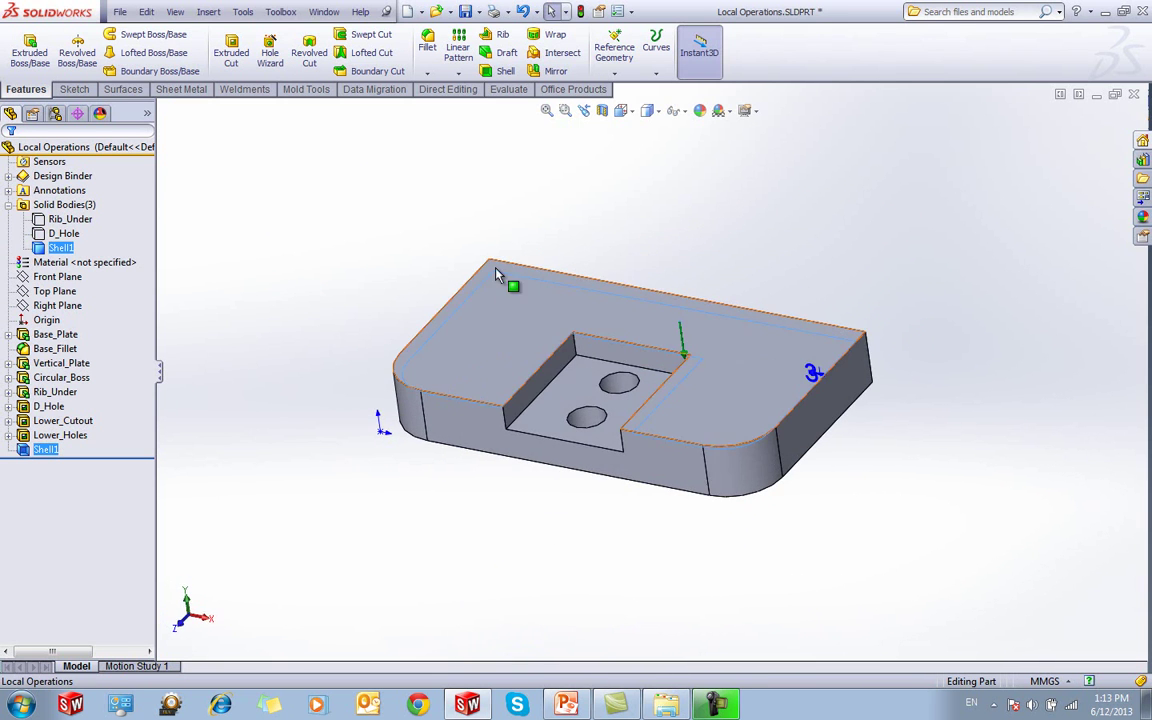
Show the Rib_Under and D_Hole bodies together
{"action": "left_click", "coordinate": [66, 219]}
{"action": "left_click", "coordinate": [63, 233], "text": "ctrl"}
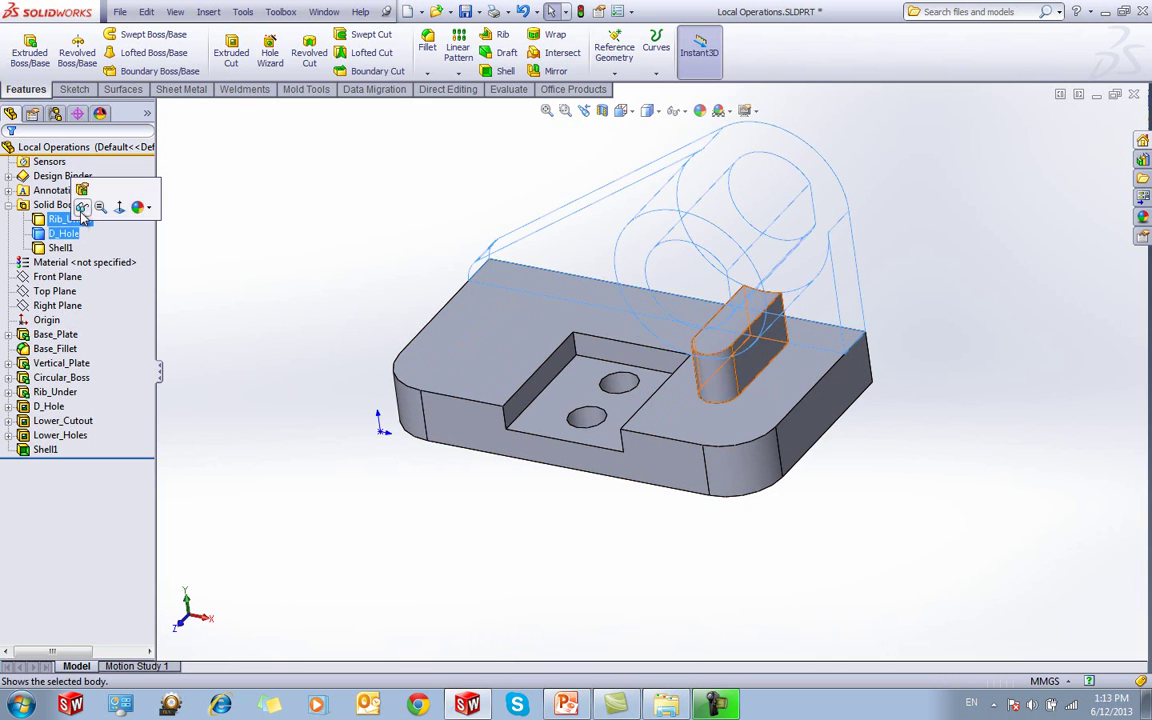
{"action": "left_click", "coordinate": [82, 208]}
Hide only the Rib_Under body and view the boss and base without it
{"action": "left_click", "coordinate": [84, 222]}
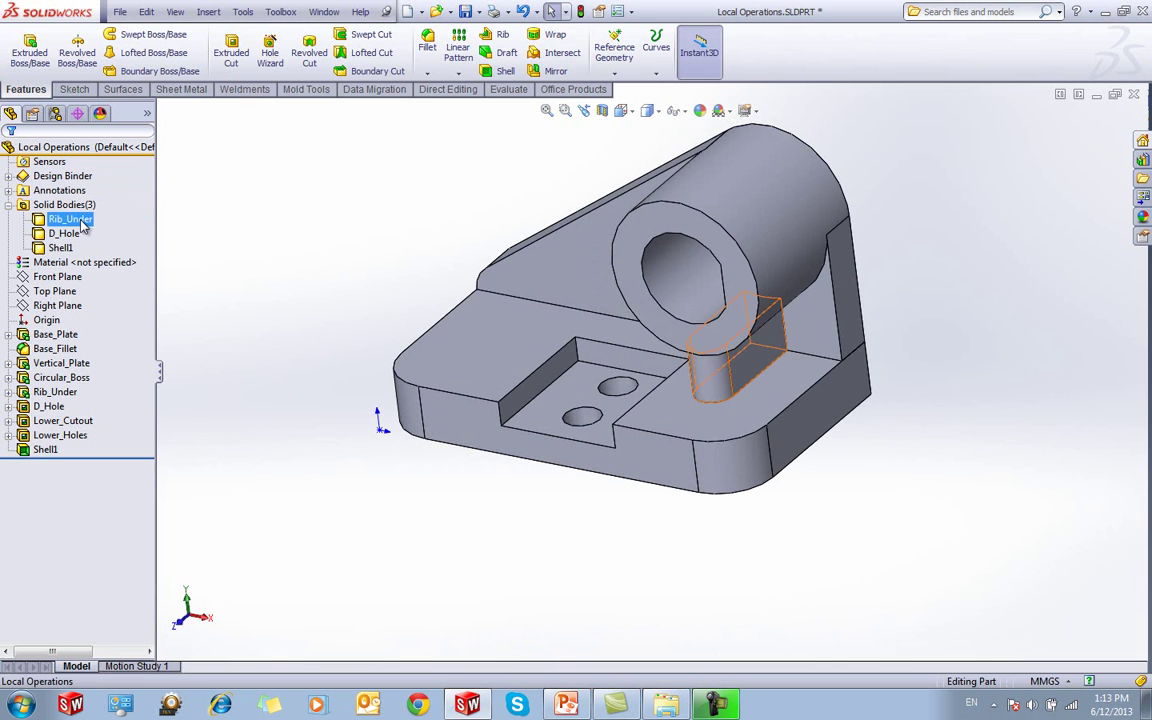
{"action": "left_click", "coordinate": [96, 202]}
{"action": "left_click", "coordinate": [239, 226]}
{"action": "middle_click_drag", "start_coordinate": [363, 306], "coordinate": [366, 270]}
Show the Rib_Under body again and hide the D_Hole body
{"action": "left_click", "coordinate": [72, 220]}
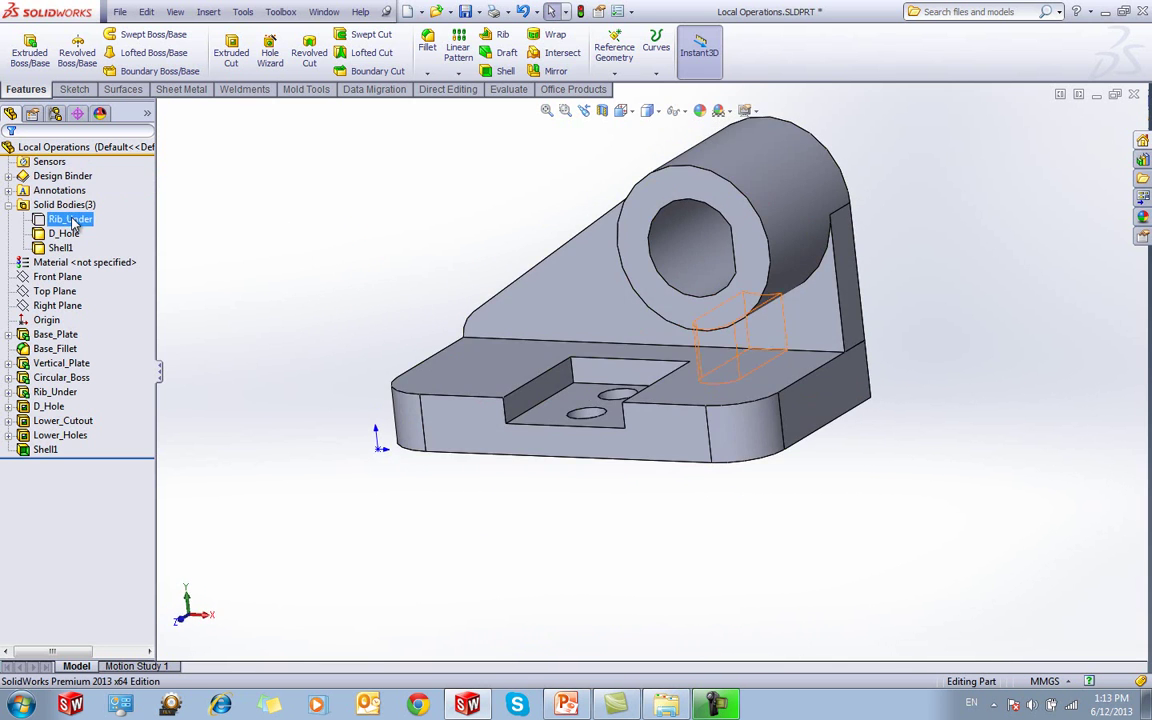
{"action": "left_click", "coordinate": [83, 196]}
{"action": "left_click", "coordinate": [69, 235]}
{"action": "left_click", "coordinate": [77, 210]}
{"action": "left_click", "coordinate": [258, 237]}
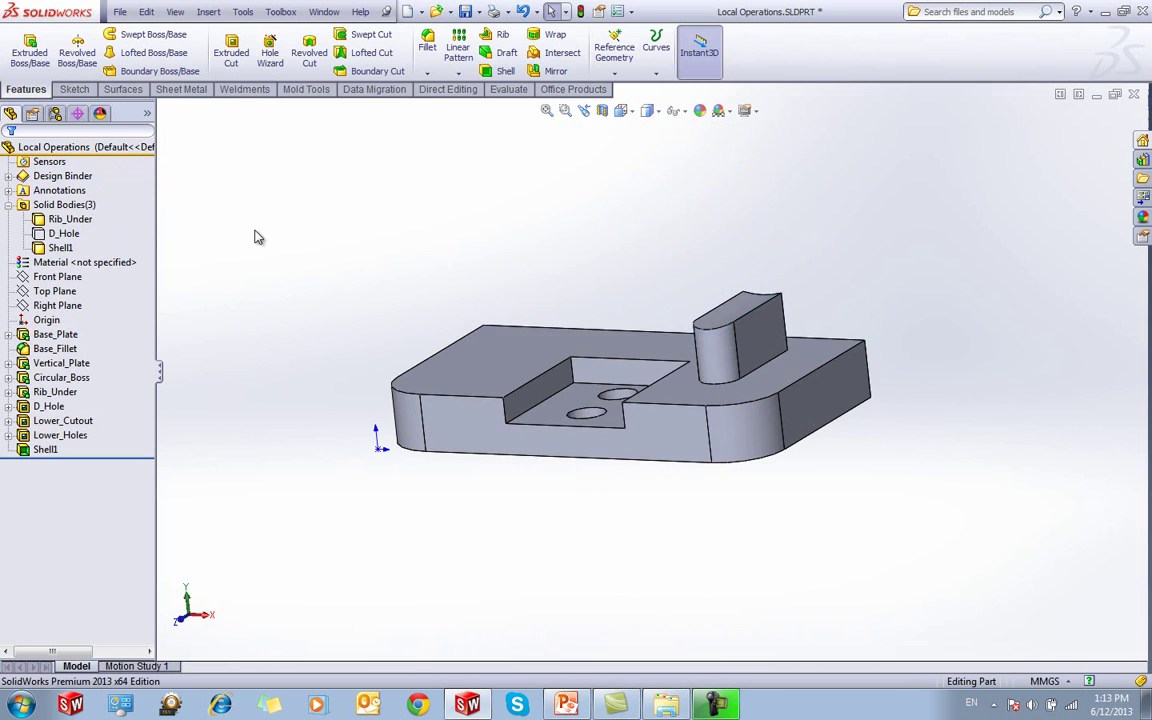
Examine the exposed rib body up close from several angles, including its top face
{"action": "middle_click_drag", "start_coordinate": [598, 312], "coordinate": [625, 357]}
{"action": "scroll", "coordinate": [640, 357], "scroll_direction": "down", "scroll_amount": 4}
{"action": "left_click", "coordinate": [753, 347]}
{"action": "middle_click_drag", "start_coordinate": [753, 348], "coordinate": [705, 246]}
{"action": "left_click", "coordinate": [638, 266]}
{"action": "middle_click_drag", "start_coordinate": [636, 268], "coordinate": [572, 279]}
Show the D_Hole body again and bring the whole part back into view
{"action": "left_click", "coordinate": [66, 234]}
{"action": "left_click", "coordinate": [72, 204]}
{"action": "left_click", "coordinate": [308, 216]}
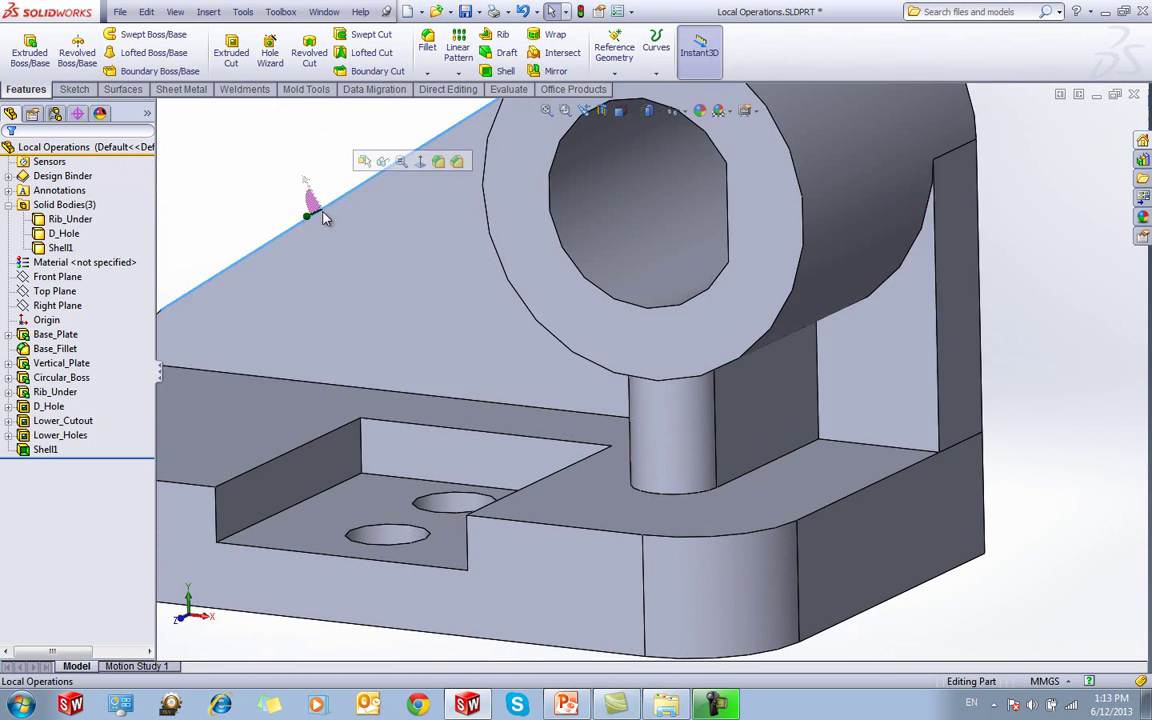
{"action": "scroll", "coordinate": [325, 216], "scroll_direction": "up", "scroll_amount": 3}
{"action": "left_click", "coordinate": [348, 252]}
{"action": "middle_click_drag", "start_coordinate": [311, 304], "coordinate": [315, 311]}
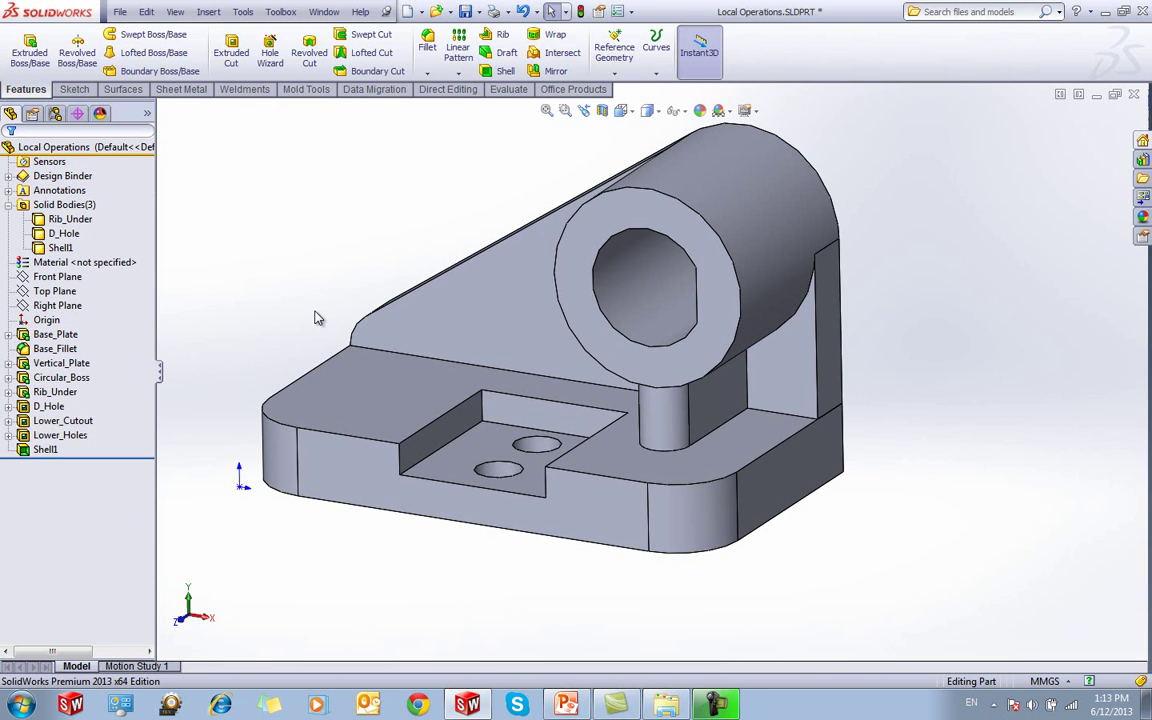
Combine the Rib_Under, D_Hole and Shell1 bodies into a single body using the Add operation
{"action": "left_click", "coordinate": [70, 219]}
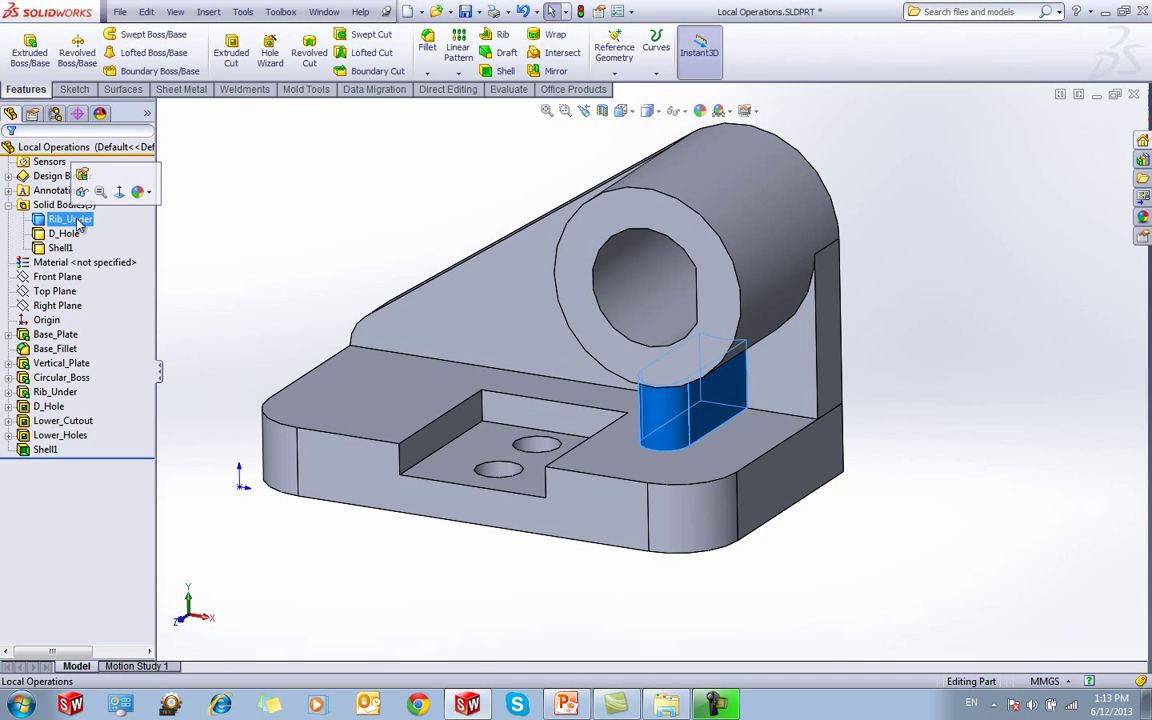
{"action": "left_click", "coordinate": [62, 248], "text": "shift"}
{"action": "right_click", "coordinate": [62, 249]}
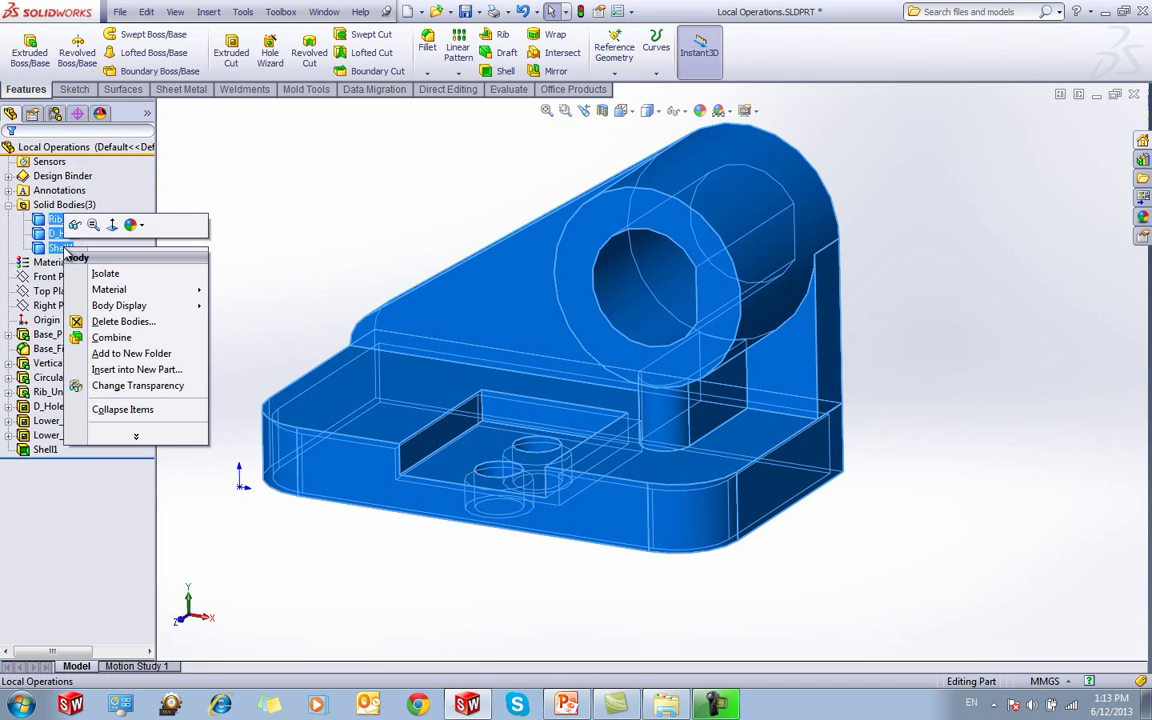
{"action": "left_click", "coordinate": [123, 335]}
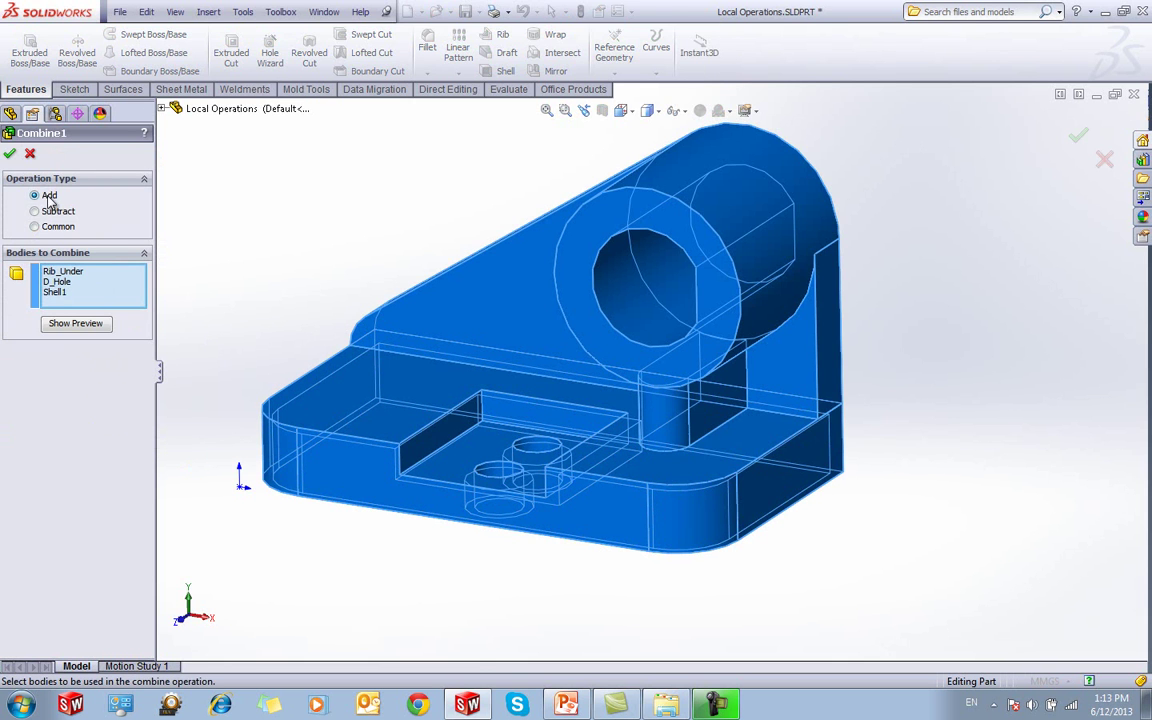
{"action": "left_click", "coordinate": [12, 155]}
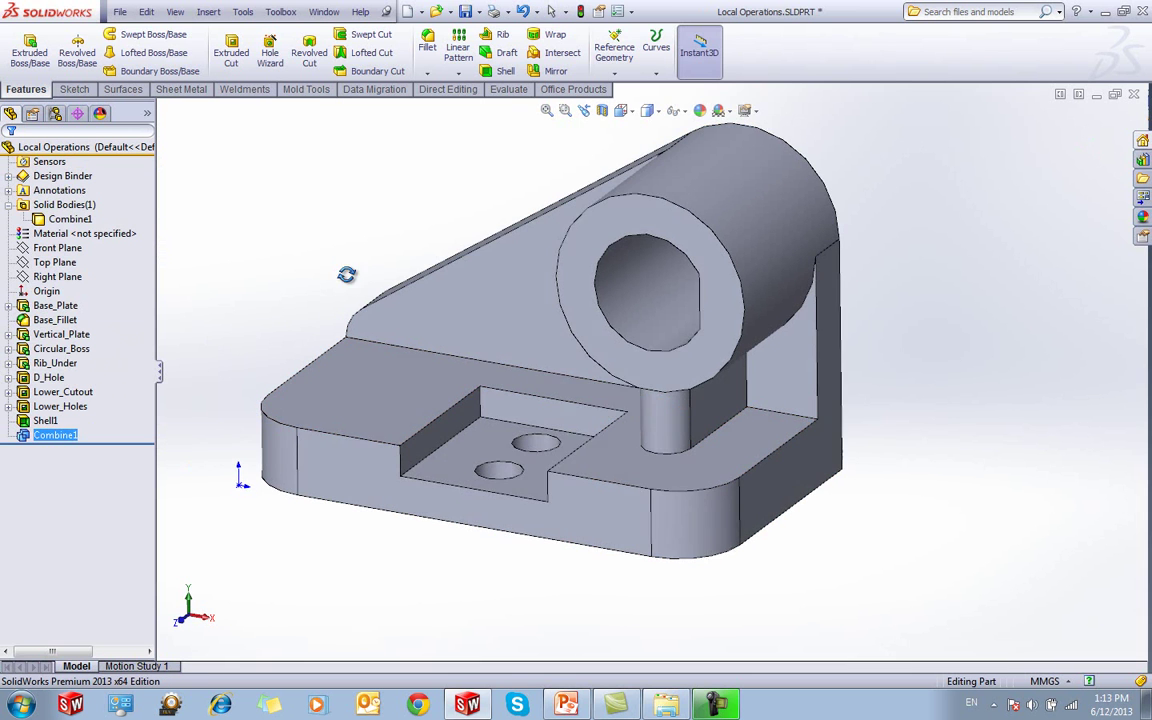
Close the Local Operations part without saving the changes
{"action": "middle_click_drag", "start_coordinate": [343, 308], "coordinate": [378, 311]}
{"action": "left_click", "coordinate": [1134, 94]}
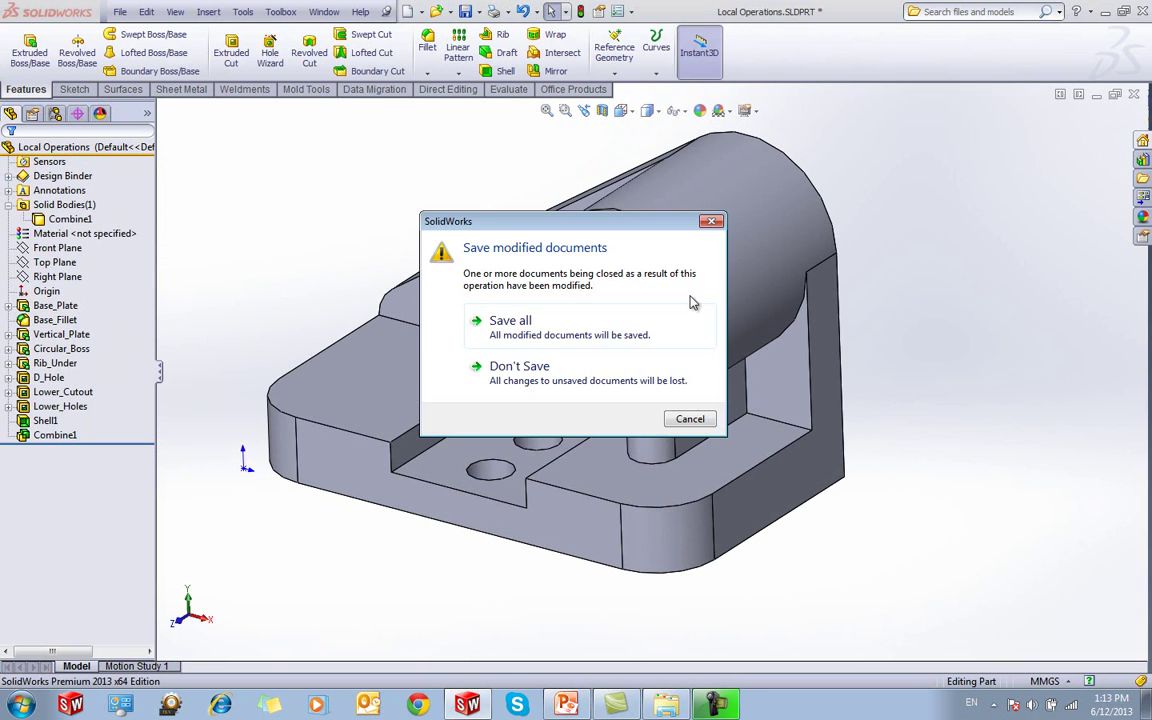
{"action": "left_click", "coordinate": [599, 373]}
Switch to PowerPoint and present slide 7, "Case Study #4: Boolean Operation", full screen, ending the show when finished
{"action": "left_click", "coordinate": [566, 705]}
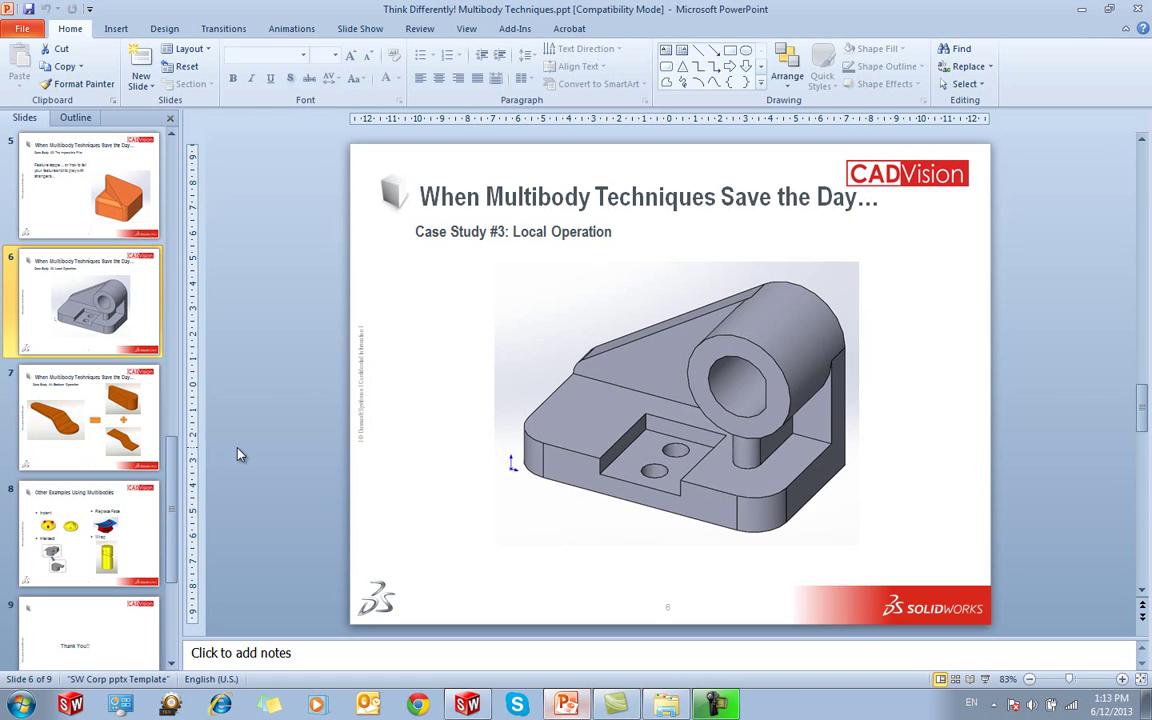
{"action": "left_click", "coordinate": [88, 415]}
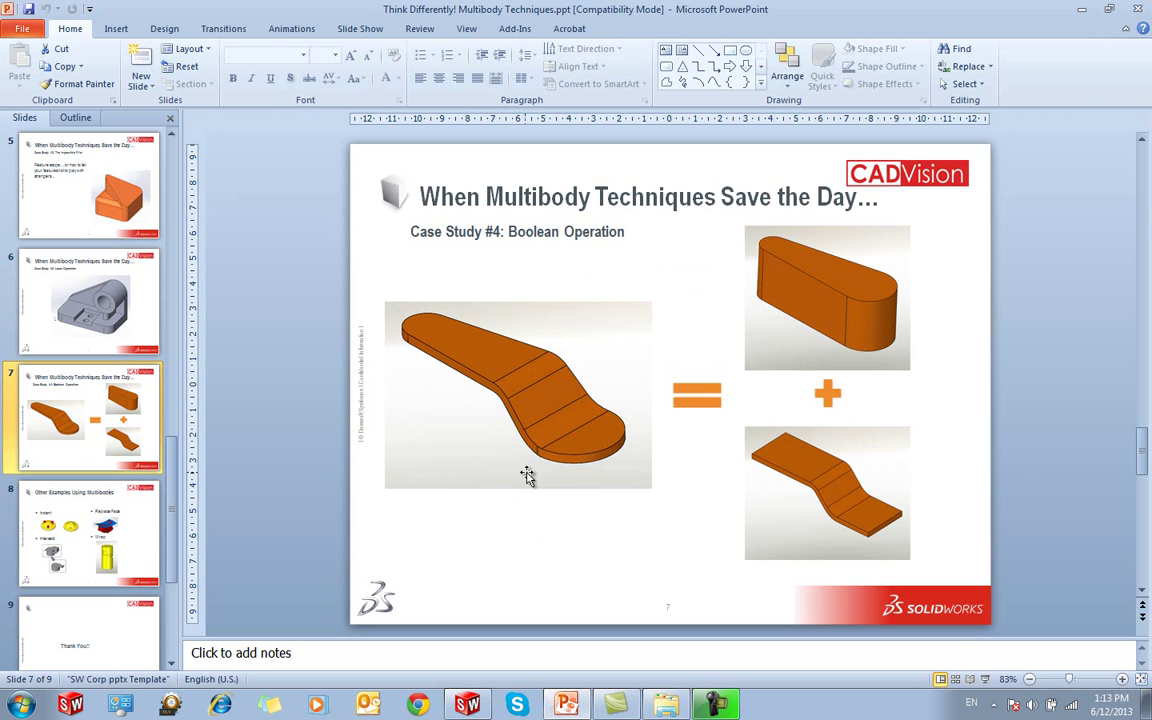
{"action": "left_click", "coordinate": [985, 679]}
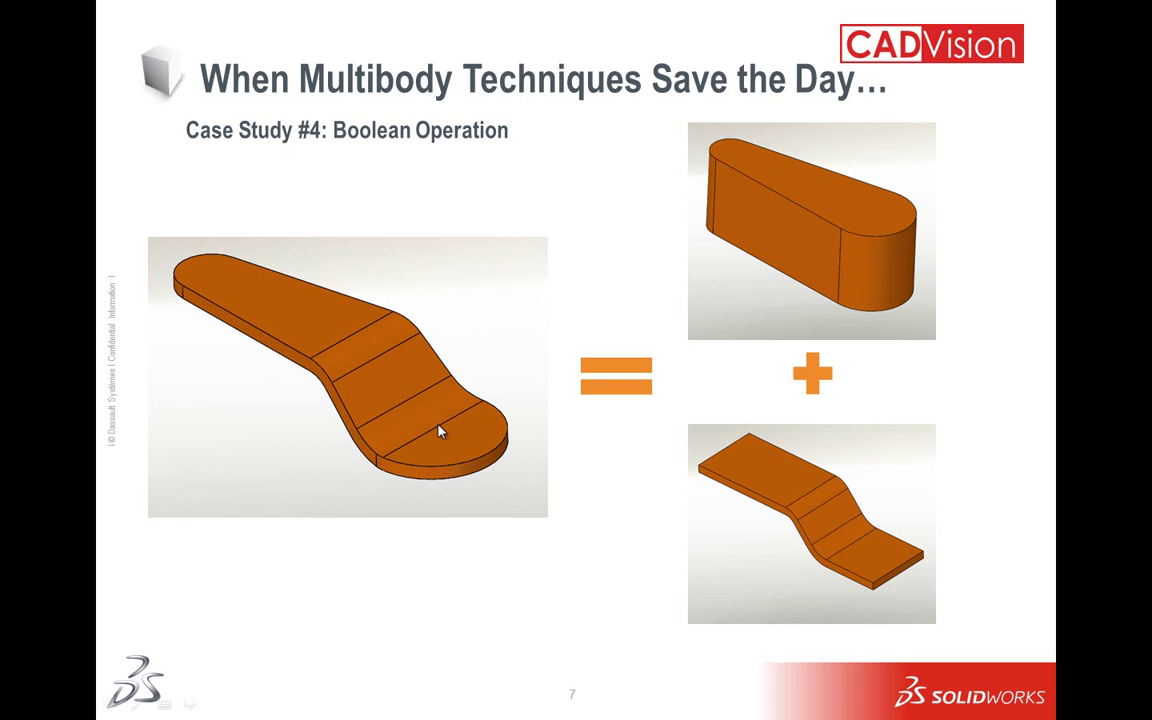
{"action": "key", "text": "Escape"}
Switch to SolidWorks and create a new part from the Part template
{"action": "left_click", "coordinate": [467, 705]}
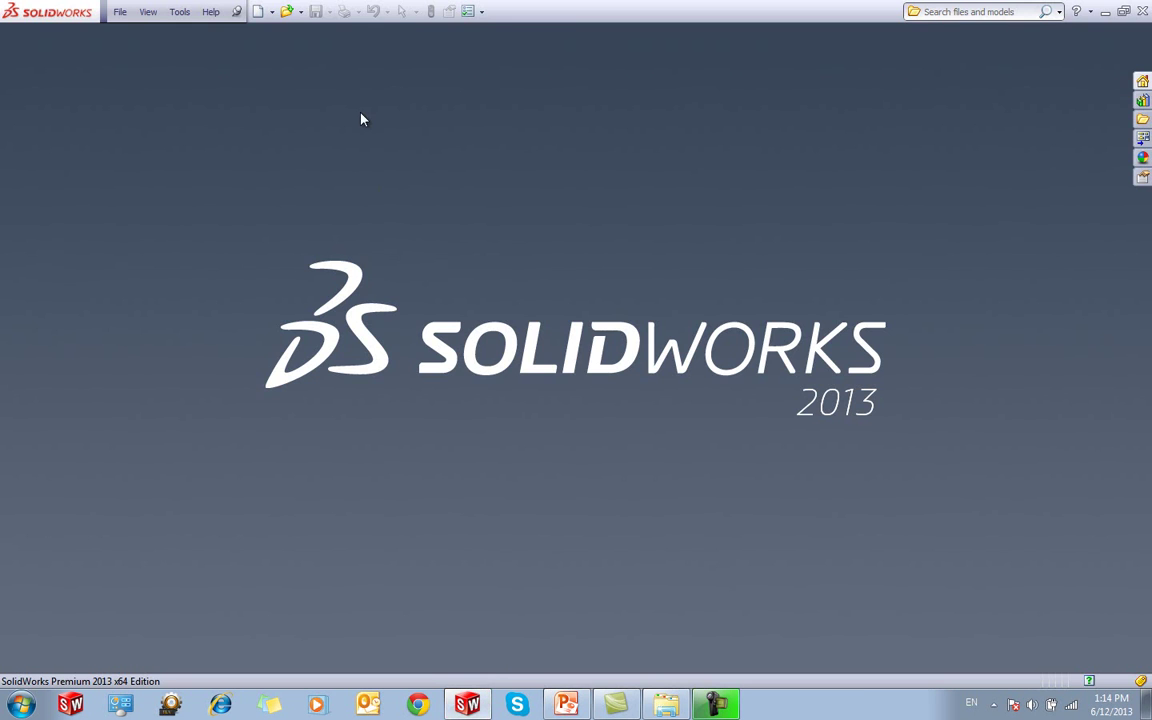
{"action": "left_click", "coordinate": [257, 12]}
{"action": "left_click", "coordinate": [449, 397]}
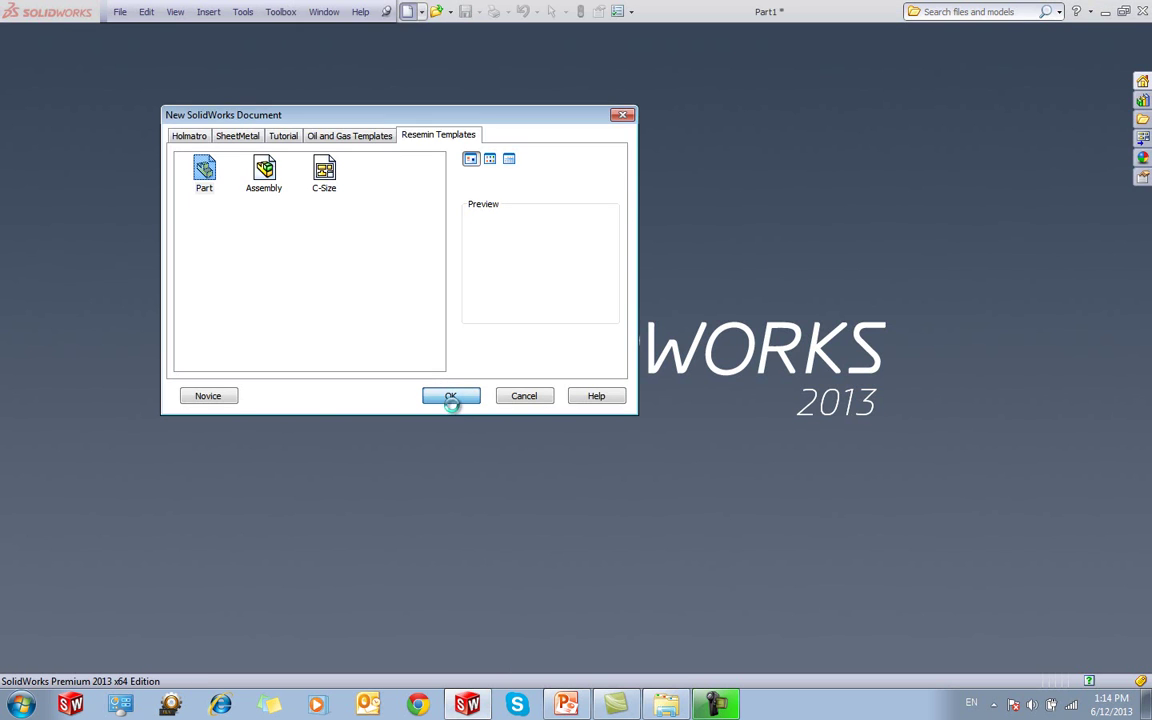
Sketch two circles on the Top Plane: one about 70 mm across at the origin, one about 56 mm level with it to the left
{"action": "left_click", "coordinate": [57, 233]}
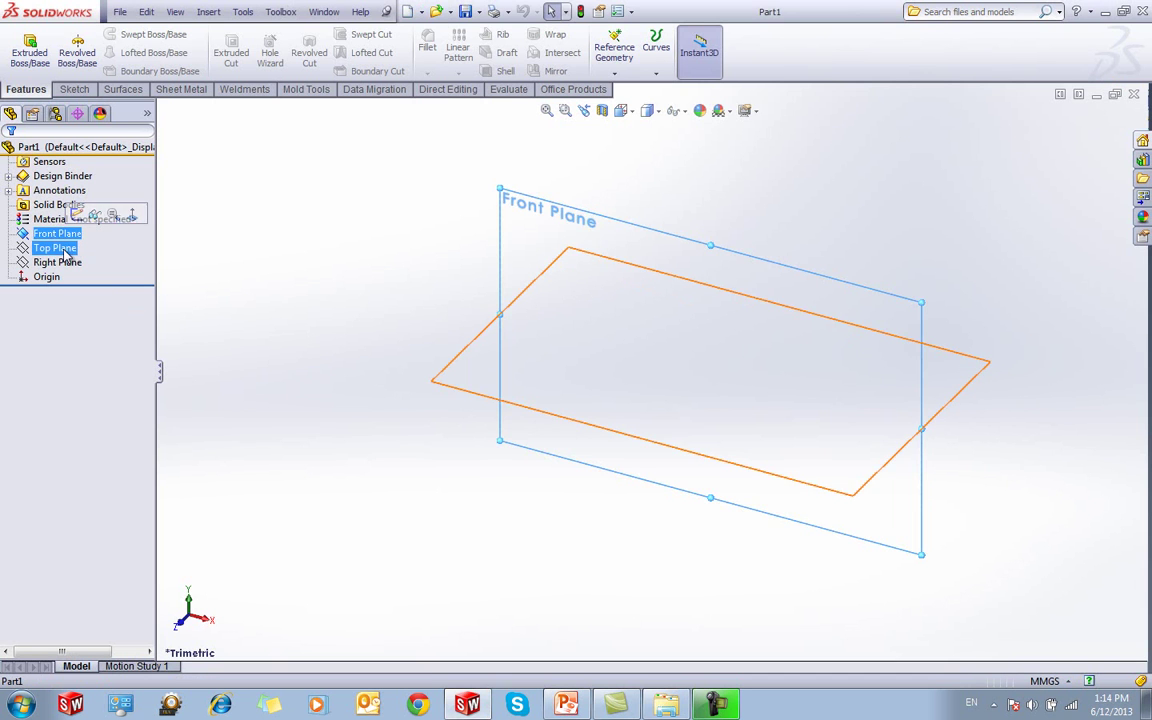
{"action": "left_click", "coordinate": [54, 247]}
{"action": "left_click", "coordinate": [74, 89]}
{"action": "left_click", "coordinate": [23, 47]}
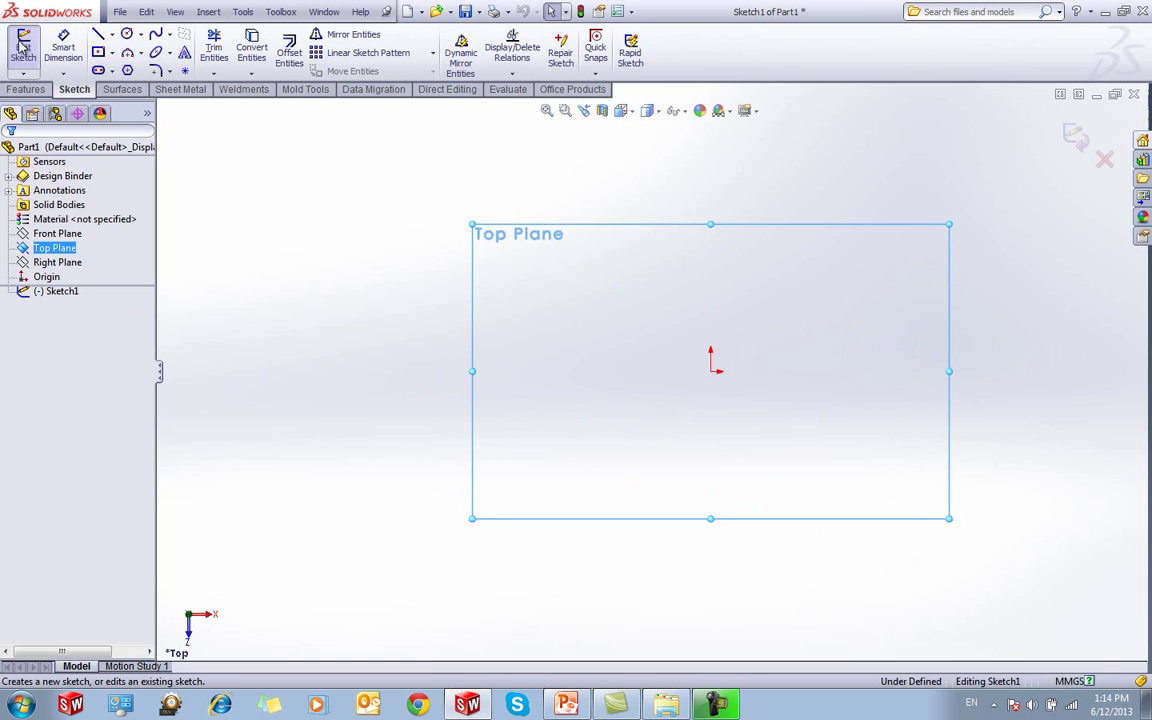
{"action": "left_click", "coordinate": [127, 33]}
{"action": "left_click", "coordinate": [711, 371]}
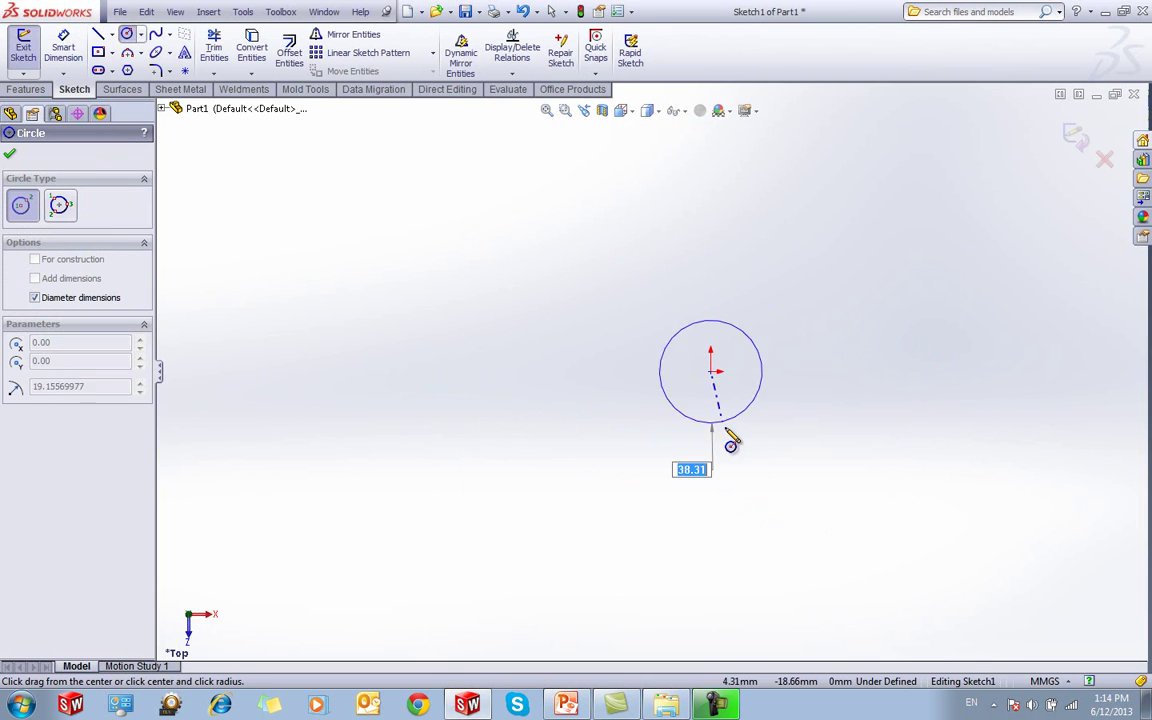
{"action": "left_click", "coordinate": [745, 479]}
{"action": "left_click", "coordinate": [417, 372]}
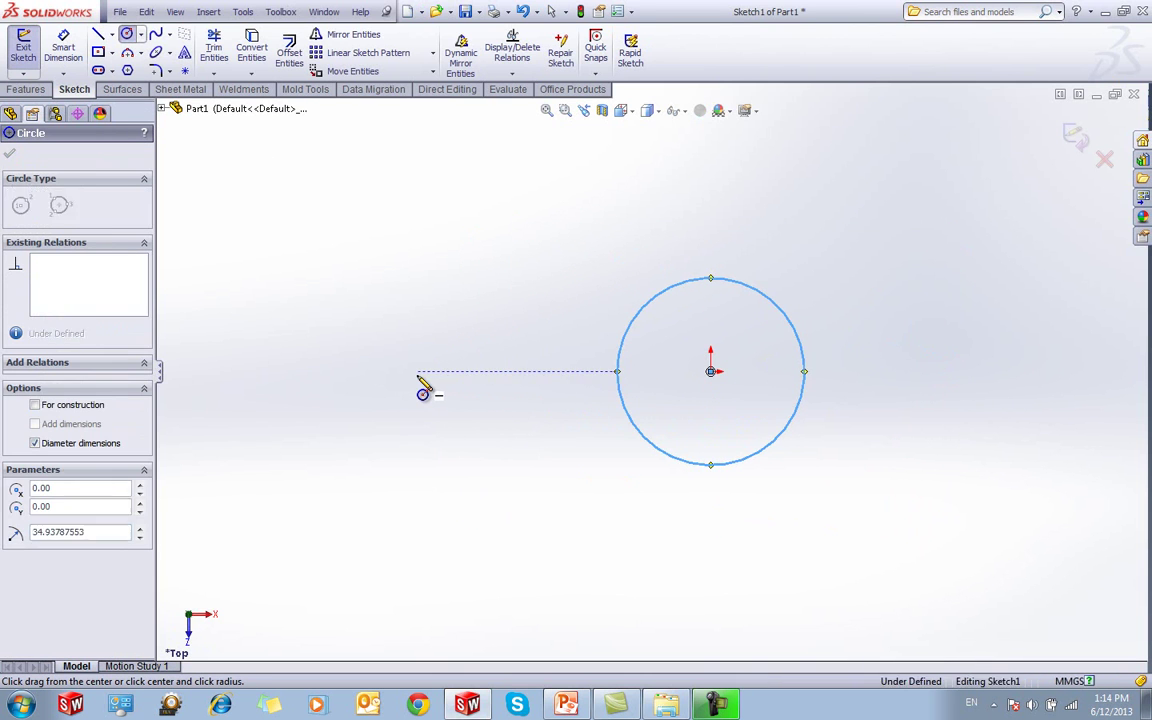
{"action": "left_click", "coordinate": [440, 443]}
{"action": "key", "text": "Escape"}
Dimension the circle at the origin to 100 mm diameter and the other circle to 75 mm
{"action": "right_click_drag", "start_coordinate": [569, 478], "coordinate": [573, 425]}
{"action": "left_click", "coordinate": [697, 280]}
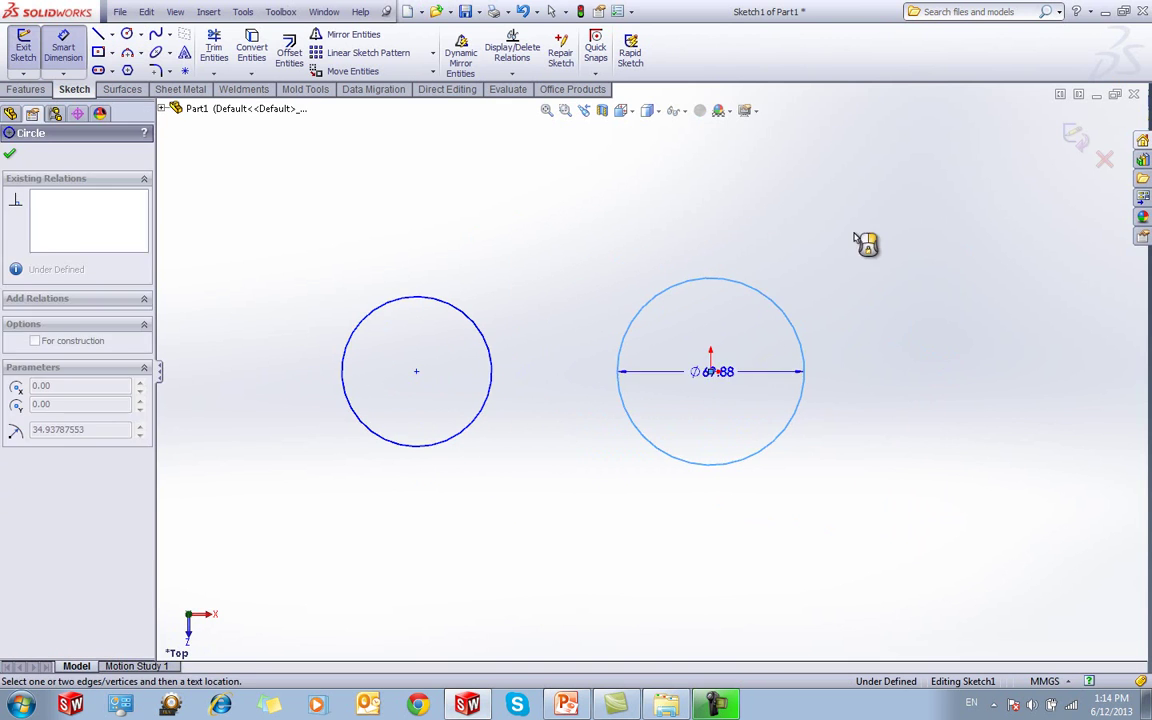
{"action": "left_click", "coordinate": [898, 220]}
{"action": "type", "text": "100"}
{"action": "key", "text": "Return"}
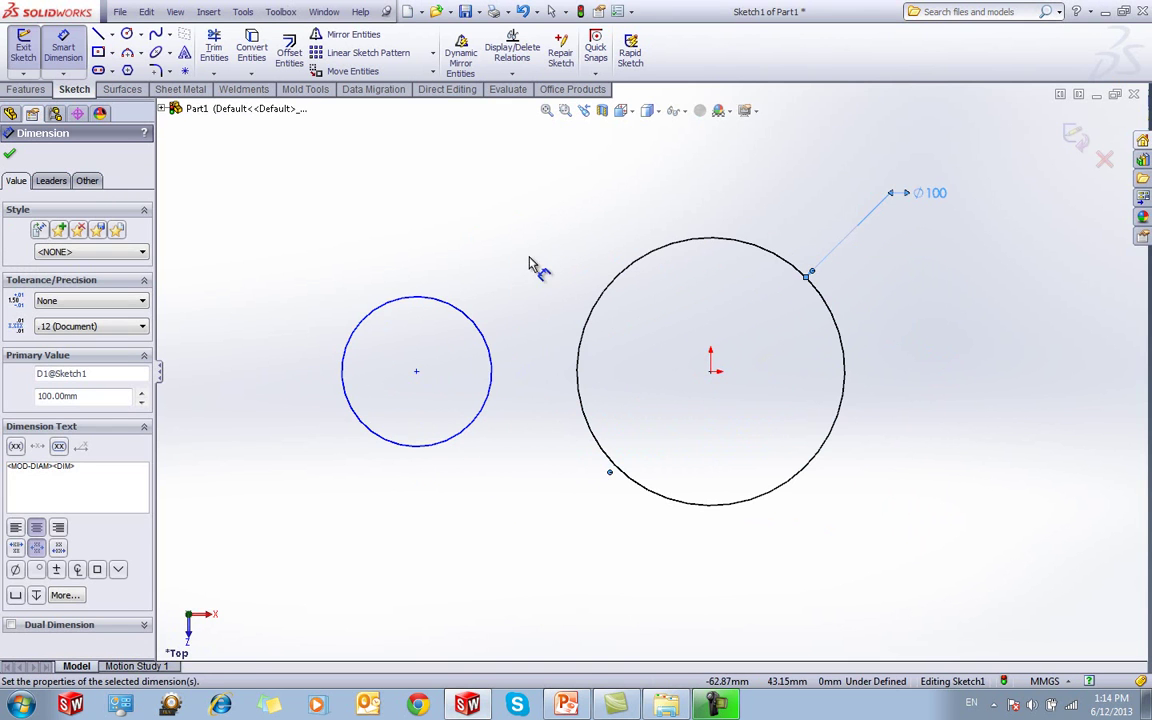
{"action": "left_click", "coordinate": [456, 315]}
{"action": "left_click", "coordinate": [292, 205]}
{"action": "type", "text": "75"}
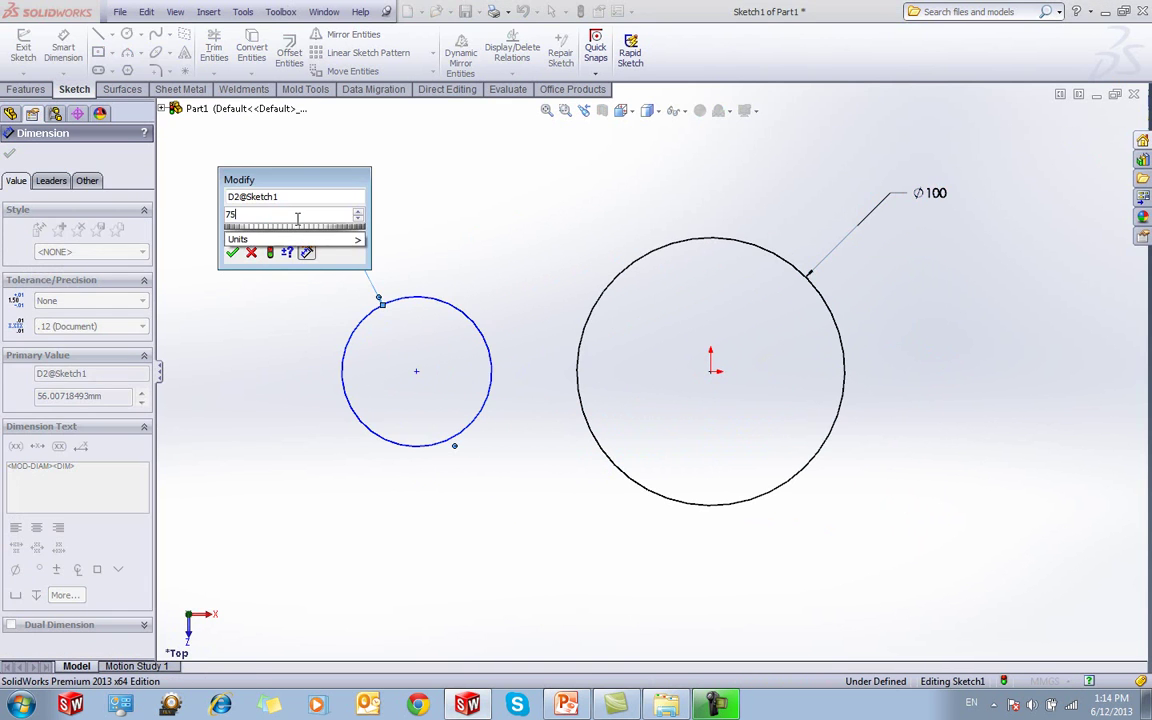
{"action": "key", "text": "Return"}
Connect the centres of the two circles with a horizontal centerline
{"action": "right_click_drag", "start_coordinate": [363, 288], "coordinate": [408, 345]}
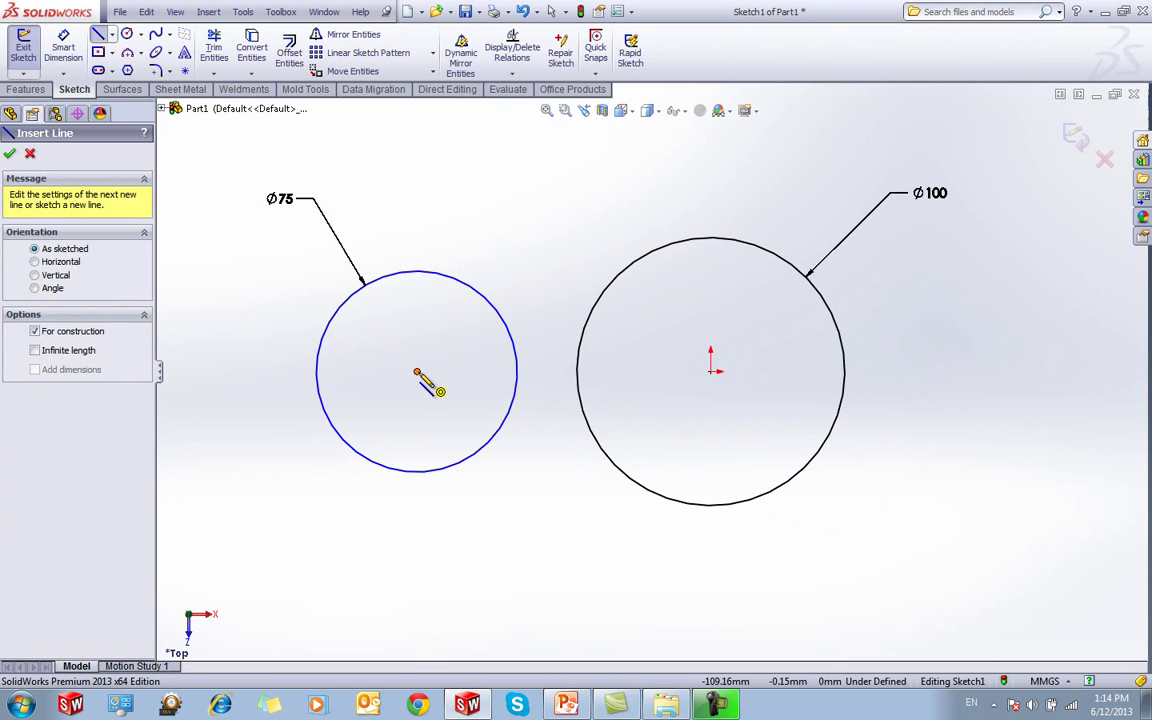
{"action": "left_click", "coordinate": [417, 373]}
{"action": "left_click", "coordinate": [711, 371]}
{"action": "key", "text": "Escape"}
Dimension the centerline between the circle centres to 100 mm
{"action": "left_click", "coordinate": [655, 372]}
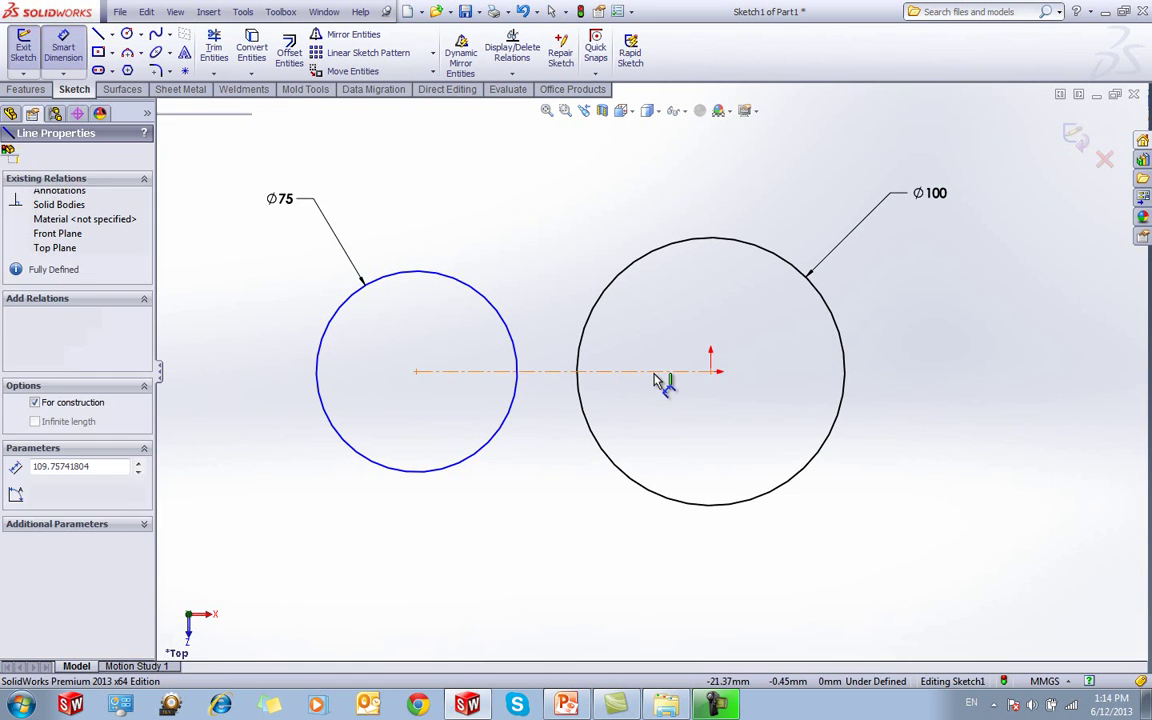
{"action": "left_click", "coordinate": [609, 526]}
{"action": "type", "text": "100"}
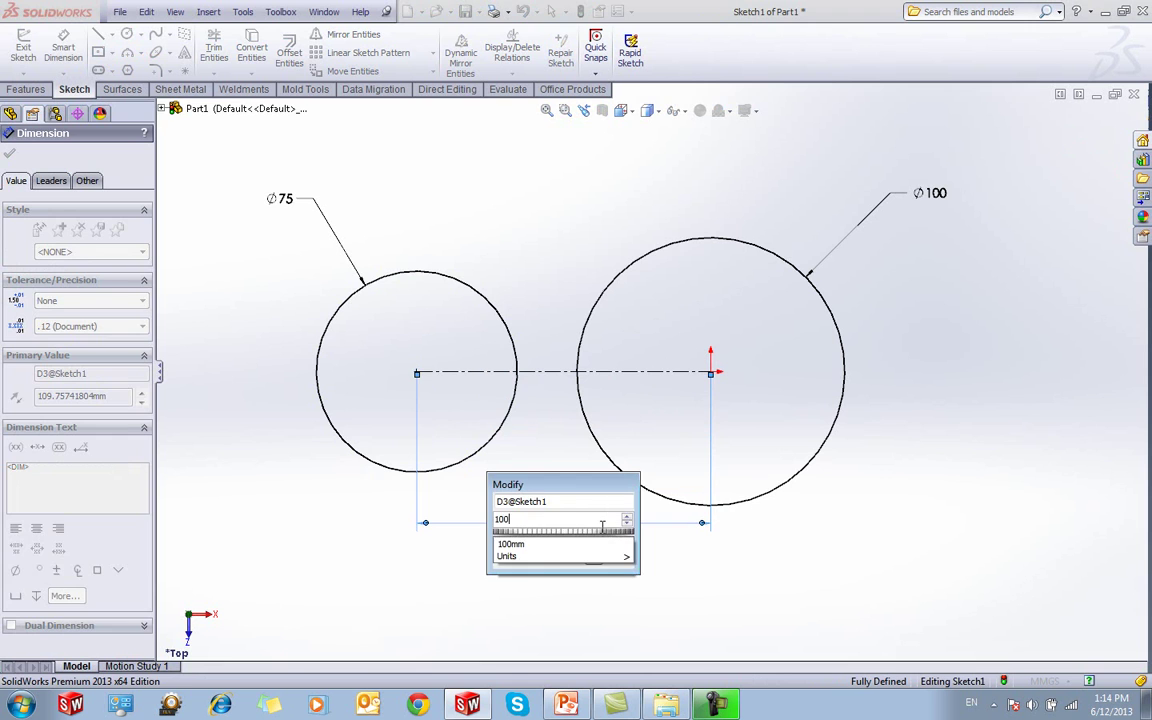
{"action": "key", "text": "Return"}
{"action": "key", "text": "Escape"}
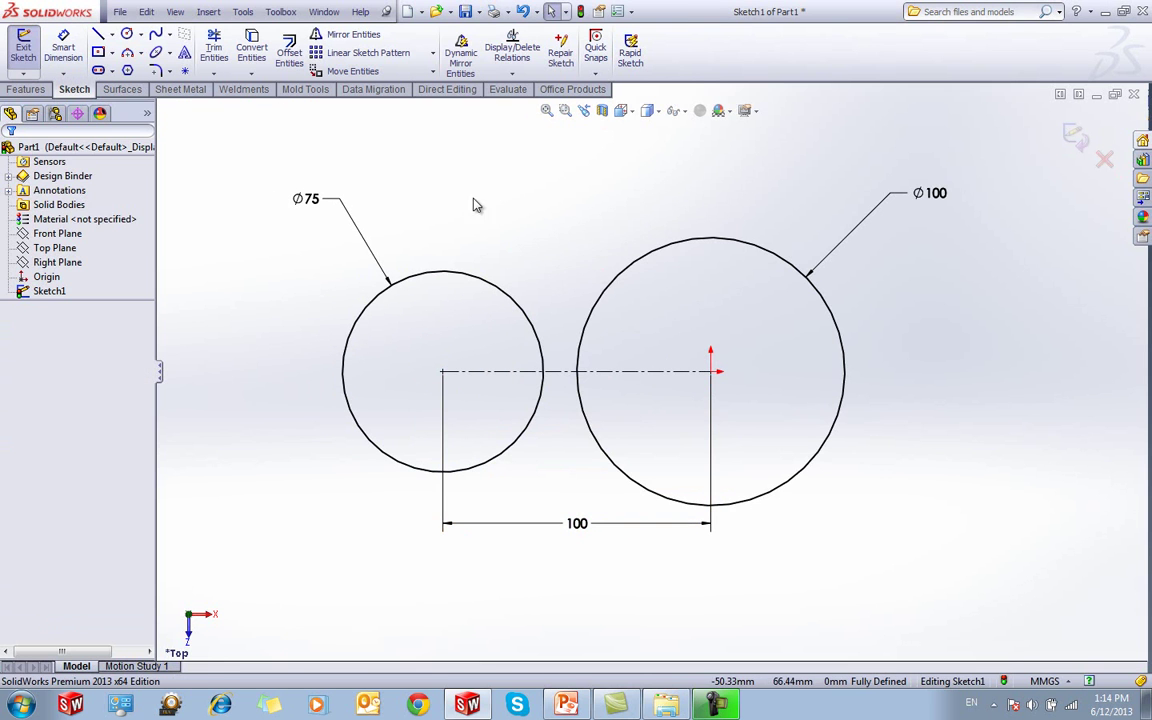
Draw two outer tangent lines joining the 75 mm and 100 mm circles, one along their upper sides and one along their lower sides
{"action": "key", "text": "l"}
{"action": "left_click", "coordinate": [695, 240]}
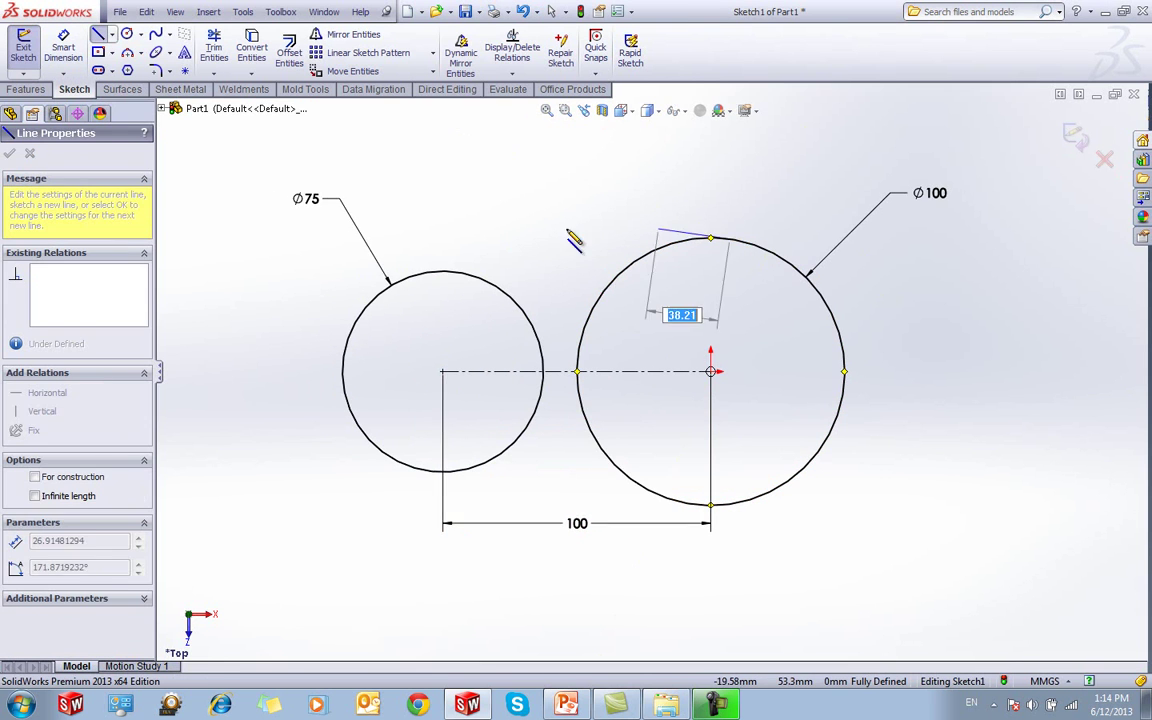
{"action": "double_click", "coordinate": [433, 280]}
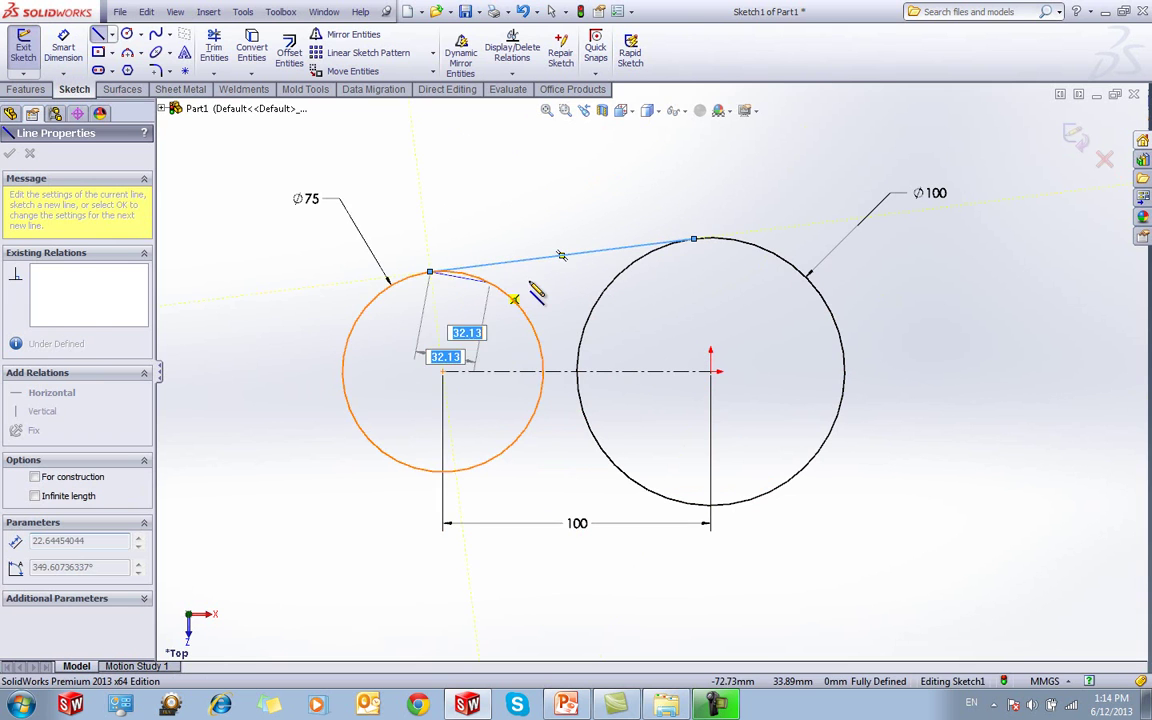
{"action": "left_click", "coordinate": [457, 476]}
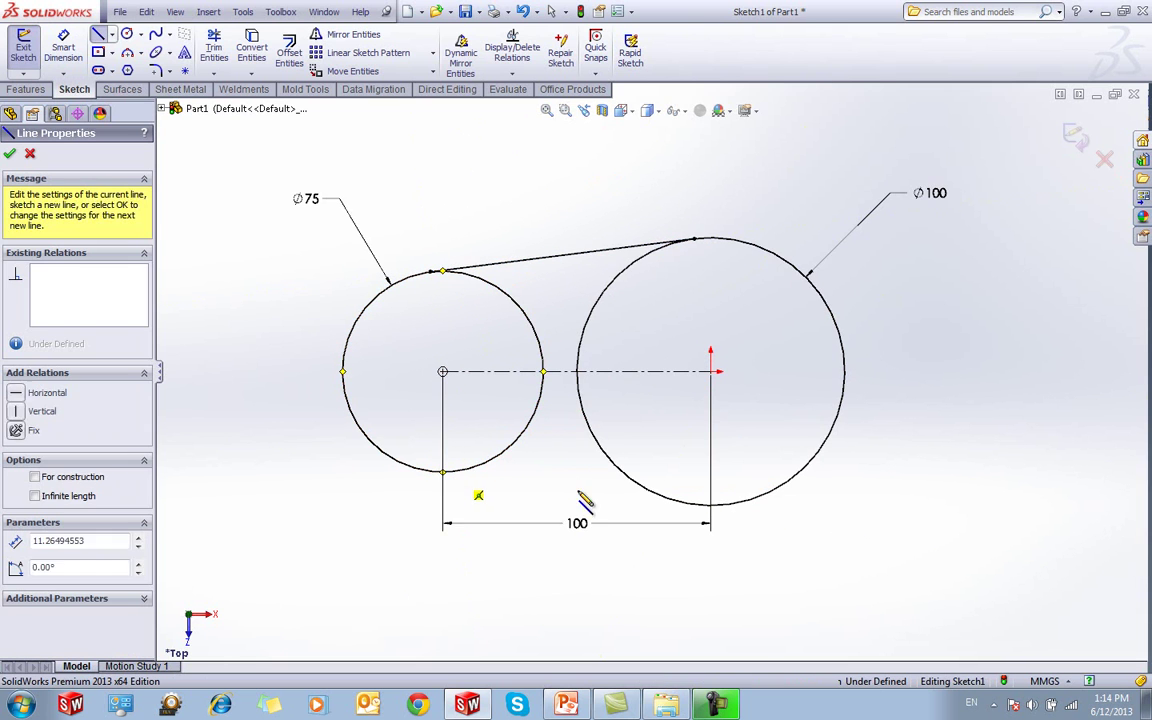
{"action": "left_click", "coordinate": [663, 498]}
{"action": "key", "text": "Escape"}
Trim away the inner arcs of both circles so only the closed outer outline remains
{"action": "right_click_drag", "start_coordinate": [555, 229], "coordinate": [491, 229]}
{"action": "left_click_drag", "start_coordinate": [514, 297], "coordinate": [516, 312]}
{"action": "left_click_drag", "start_coordinate": [637, 316], "coordinate": [575, 318]}
{"action": "left_click_drag", "start_coordinate": [618, 419], "coordinate": [519, 420]}
{"action": "key", "text": "Escape"}
Extrude the outline symmetrically about the sketch plane with Mid Plane and a depth of 200 mm
{"action": "left_click", "coordinate": [26, 89]}
{"action": "left_click", "coordinate": [29, 50]}
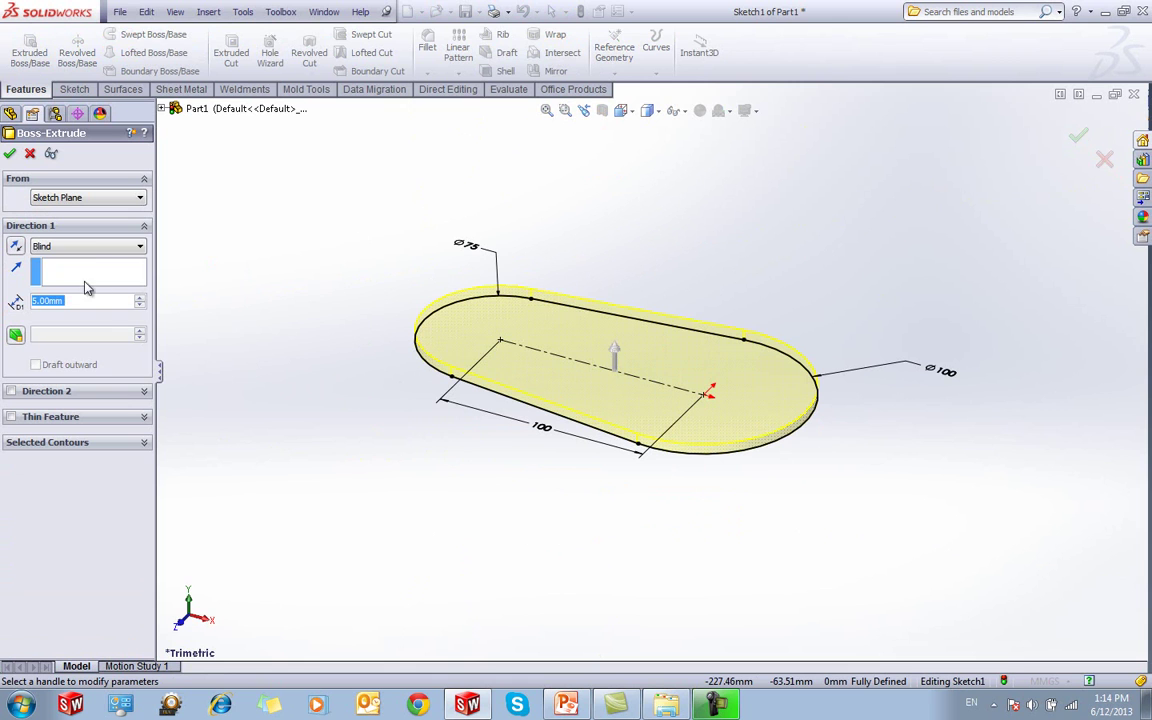
{"action": "left_click", "coordinate": [88, 246]}
{"action": "left_click", "coordinate": [83, 316]}
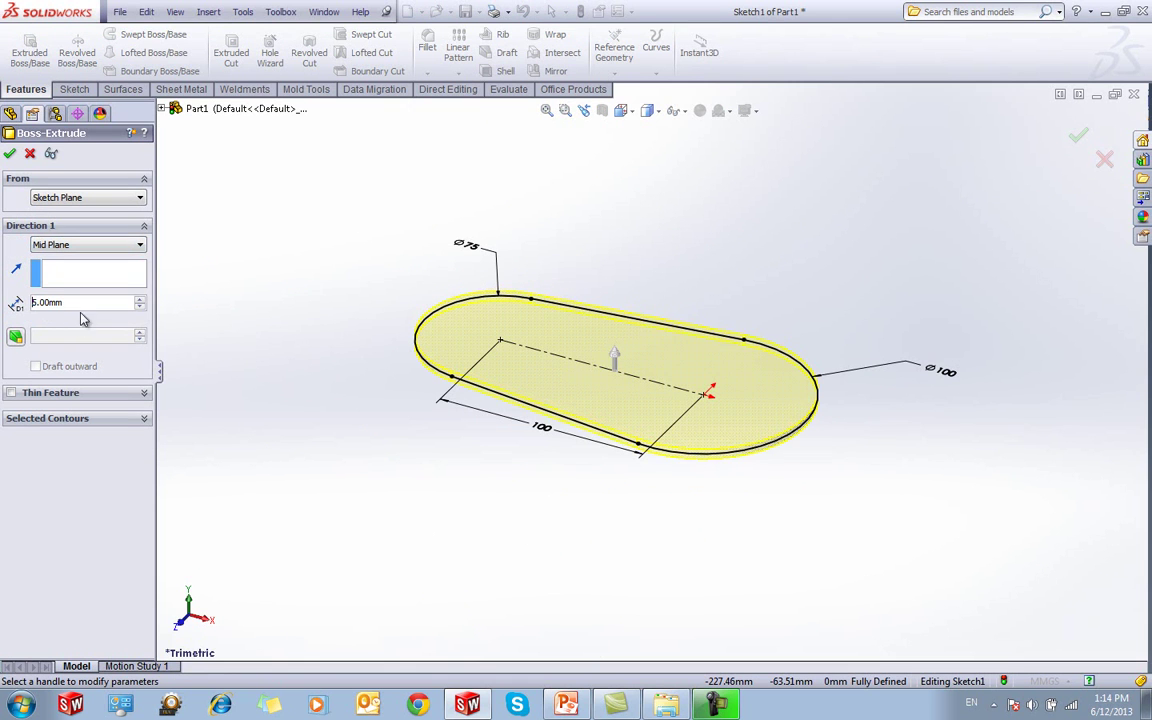
{"action": "type", "text": "50"}
{"action": "key", "text": "Return"}
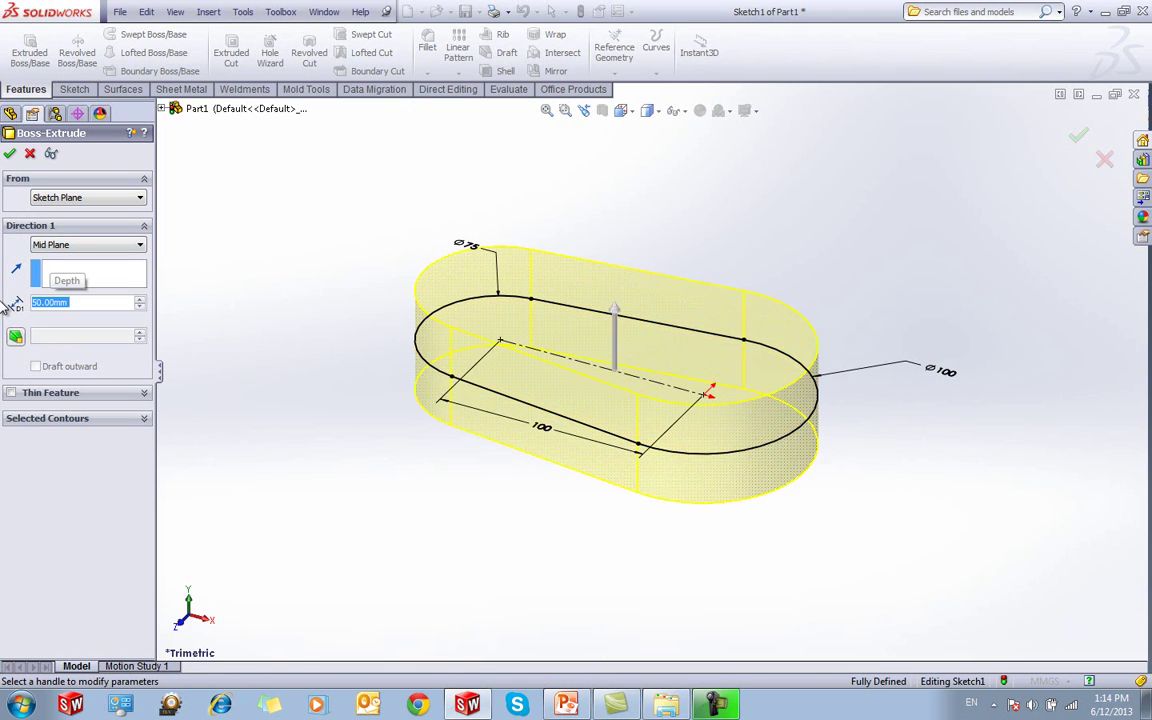
{"action": "type", "text": "200"}
{"action": "key", "text": "Return"}
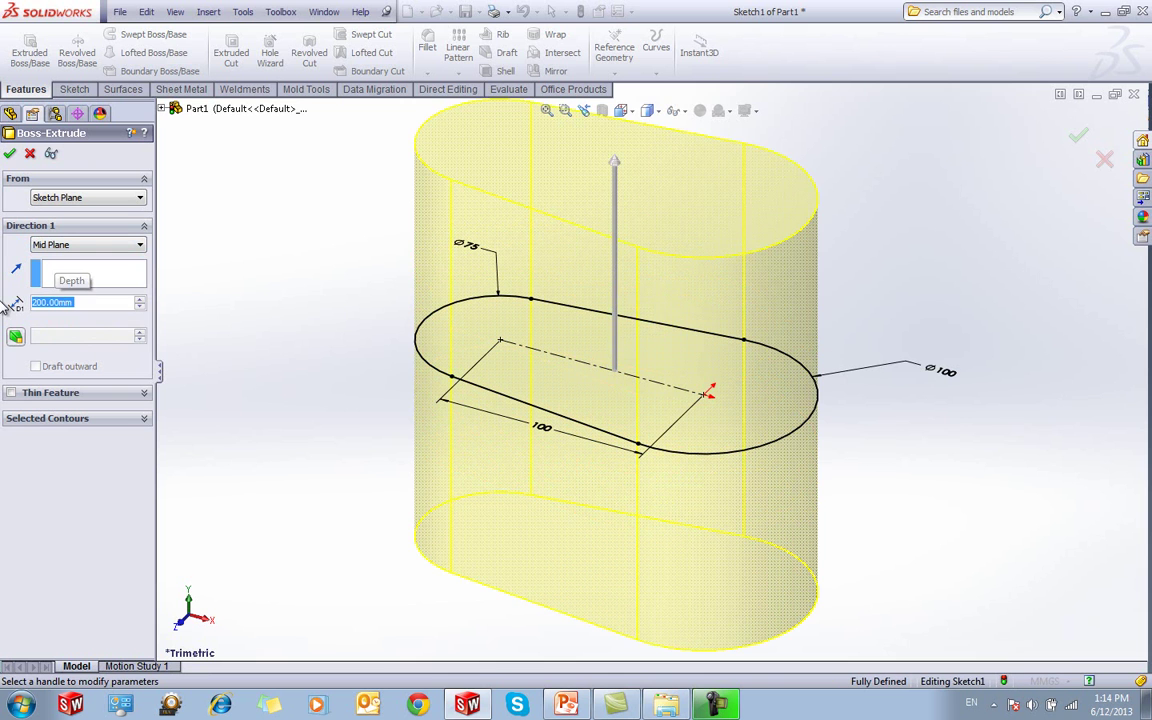
{"action": "left_click", "coordinate": [10, 154]}
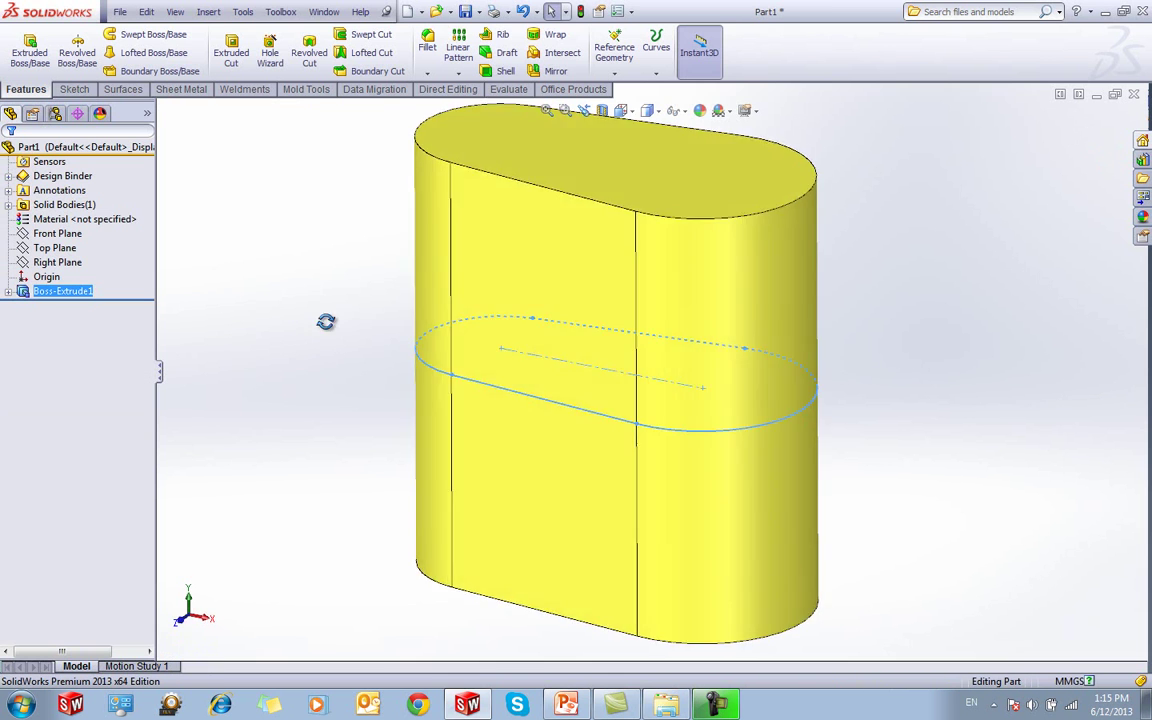
Examine the extruded body from above, compare it with the Case Study #4 slide in PowerPoint, and return to SolidWorks
{"action": "middle_click_drag", "start_coordinate": [340, 315], "coordinate": [501, 381]}
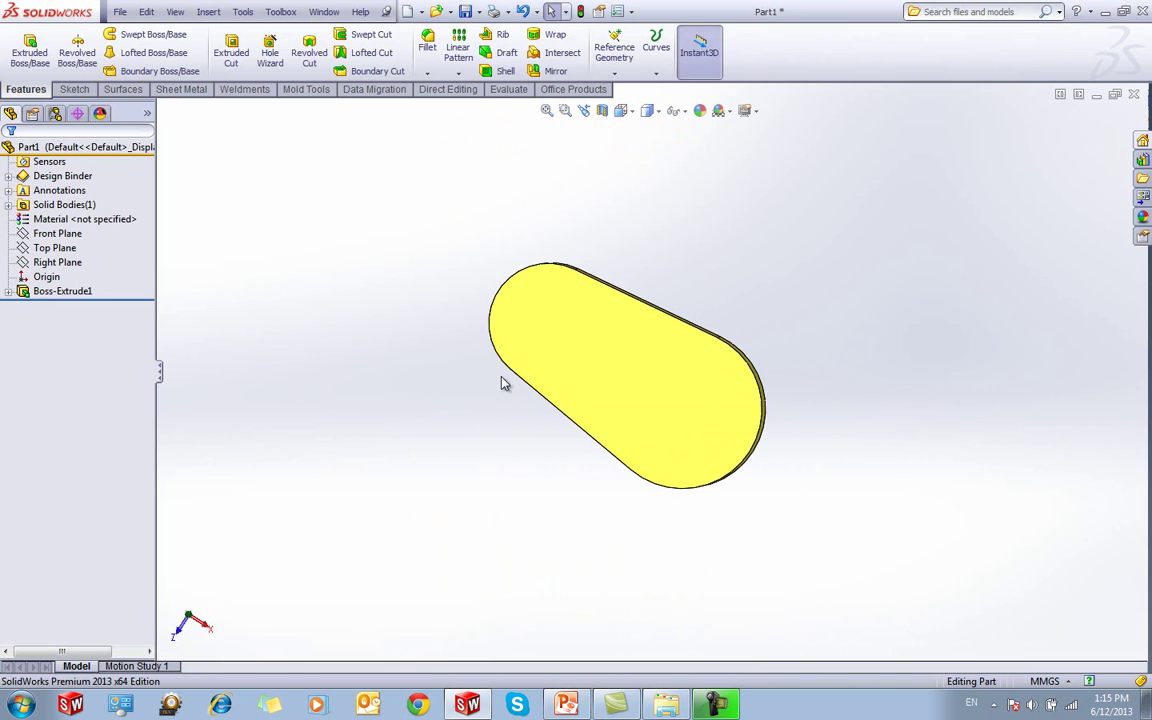
{"action": "left_click", "coordinate": [540, 360]}
{"action": "key", "text": "ctrl+8"}
{"action": "left_click", "coordinate": [346, 525]}
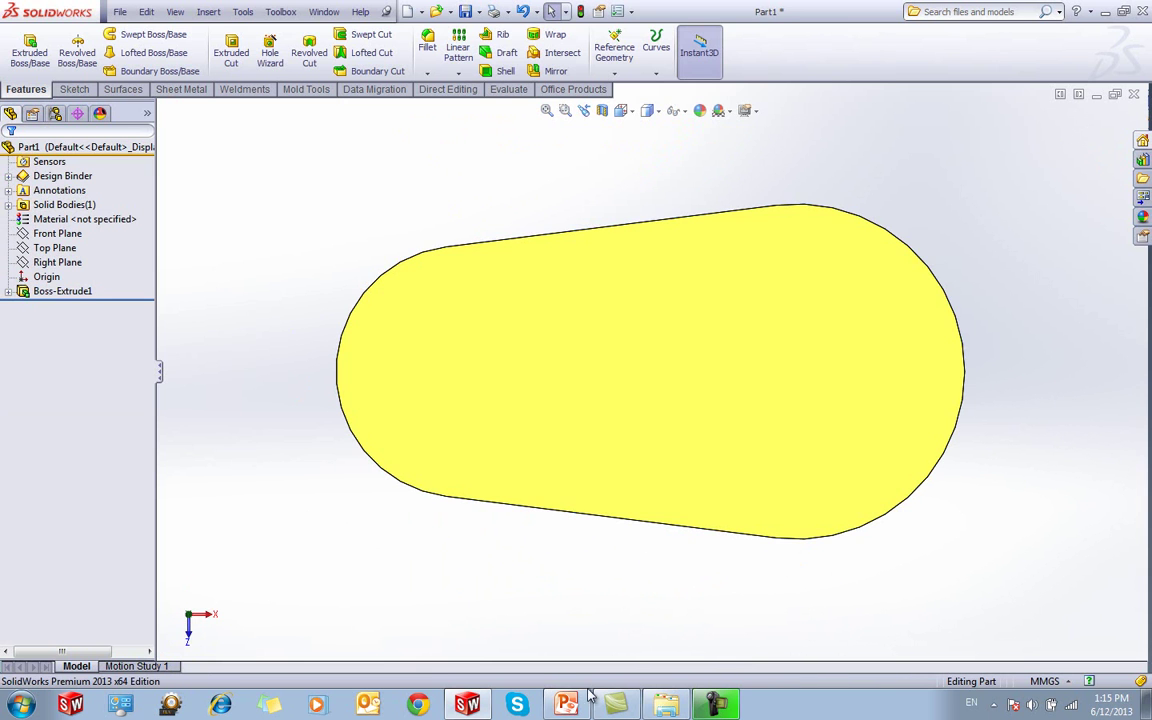
{"action": "left_click", "coordinate": [567, 706]}
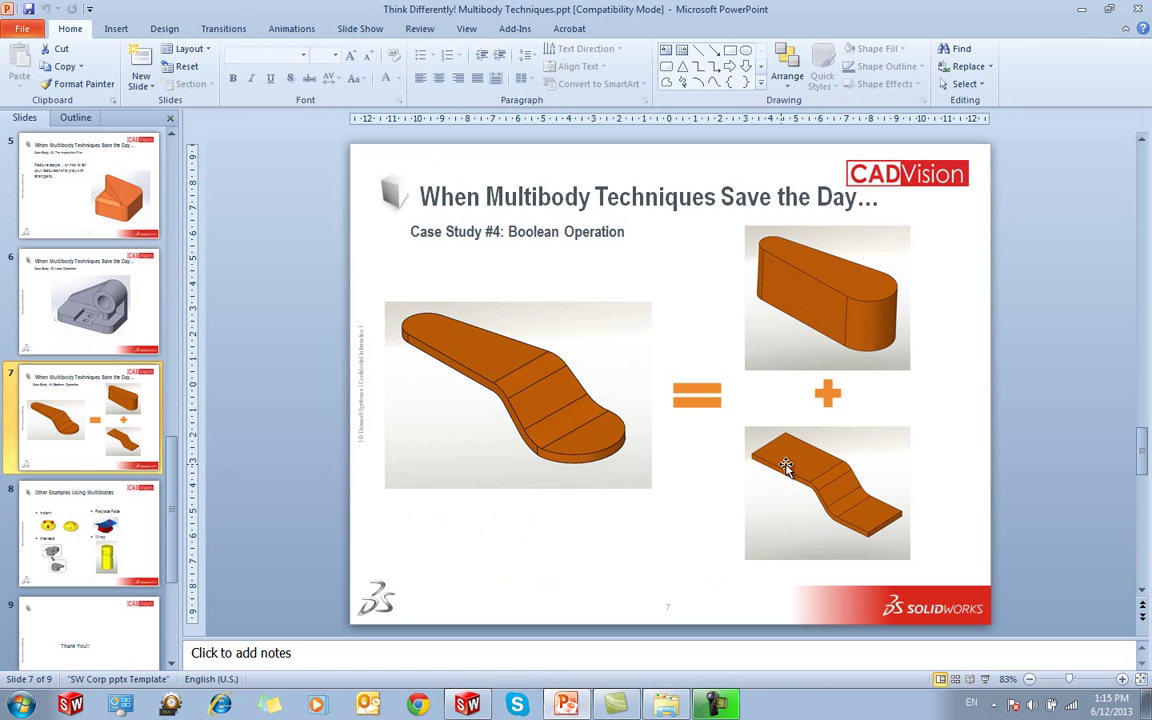
{"action": "left_click", "coordinate": [467, 706]}
{"action": "middle_click_drag", "start_coordinate": [419, 494], "coordinate": [334, 365]}
{"action": "scroll", "coordinate": [430, 392], "scroll_direction": "up", "scroll_amount": 5}
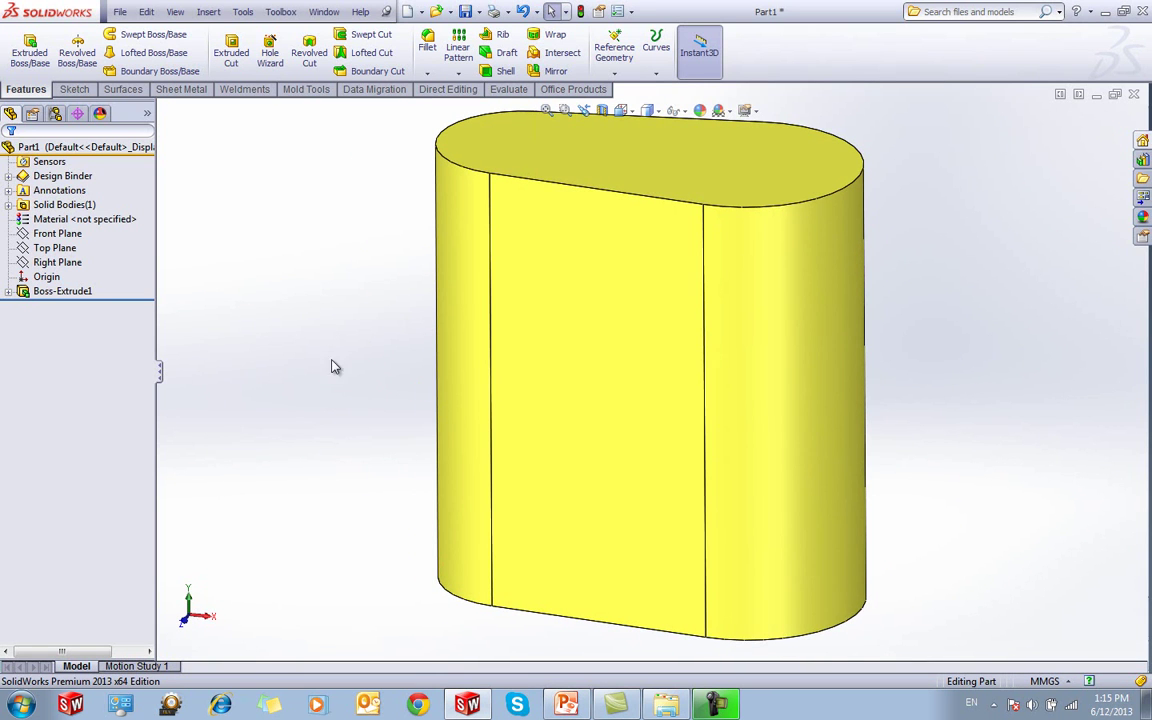
On the Front Plane, sketch a horizontal line about 50 mm long from the body's left edge, followed by a downward tangent arc of about 42 mm radius
{"action": "left_click", "coordinate": [57, 233]}
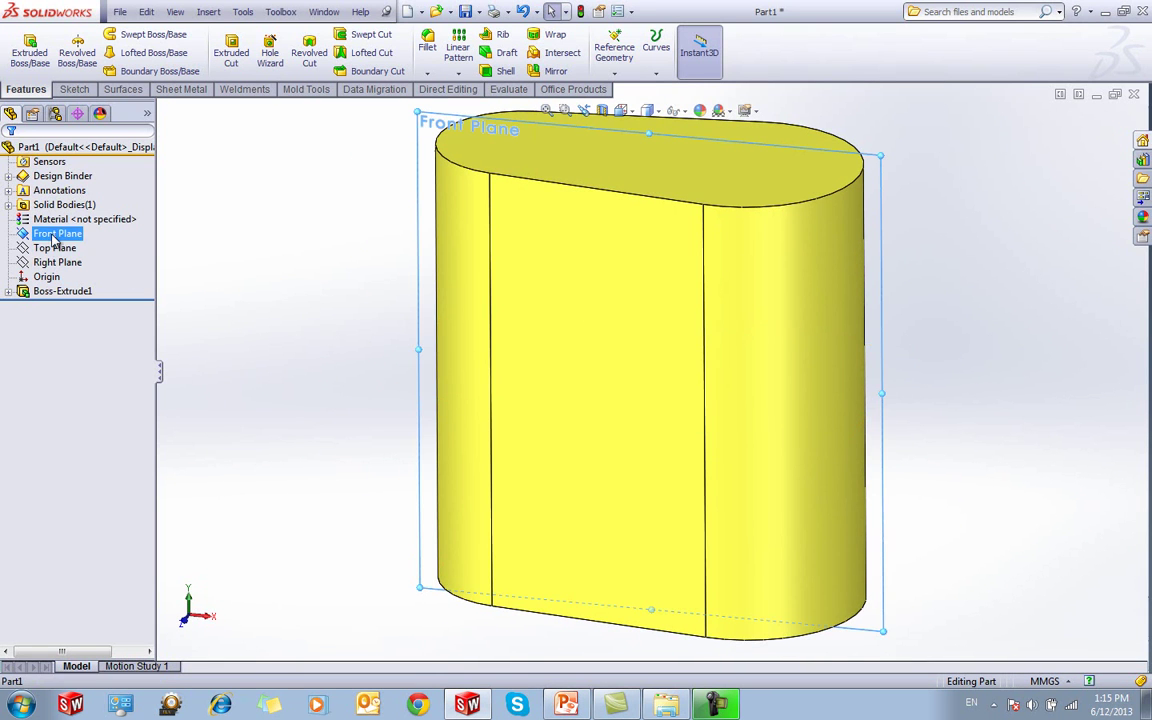
{"action": "left_click", "coordinate": [74, 89]}
{"action": "left_click", "coordinate": [24, 45]}
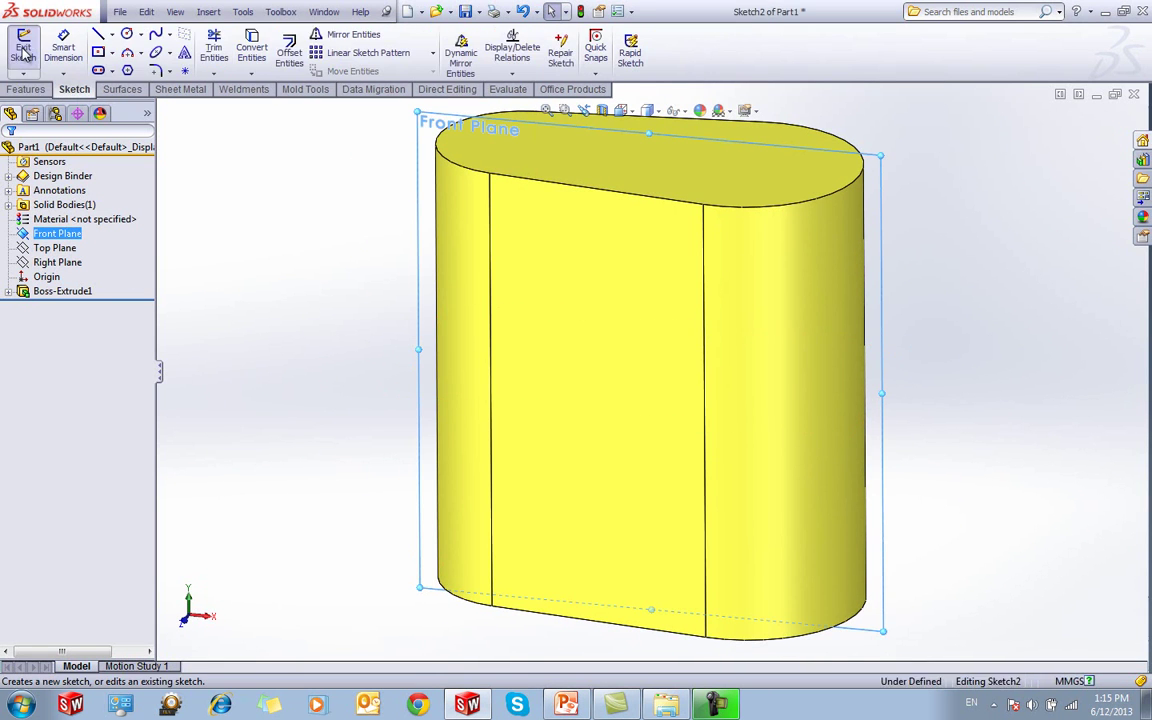
{"action": "left_click", "coordinate": [100, 35]}
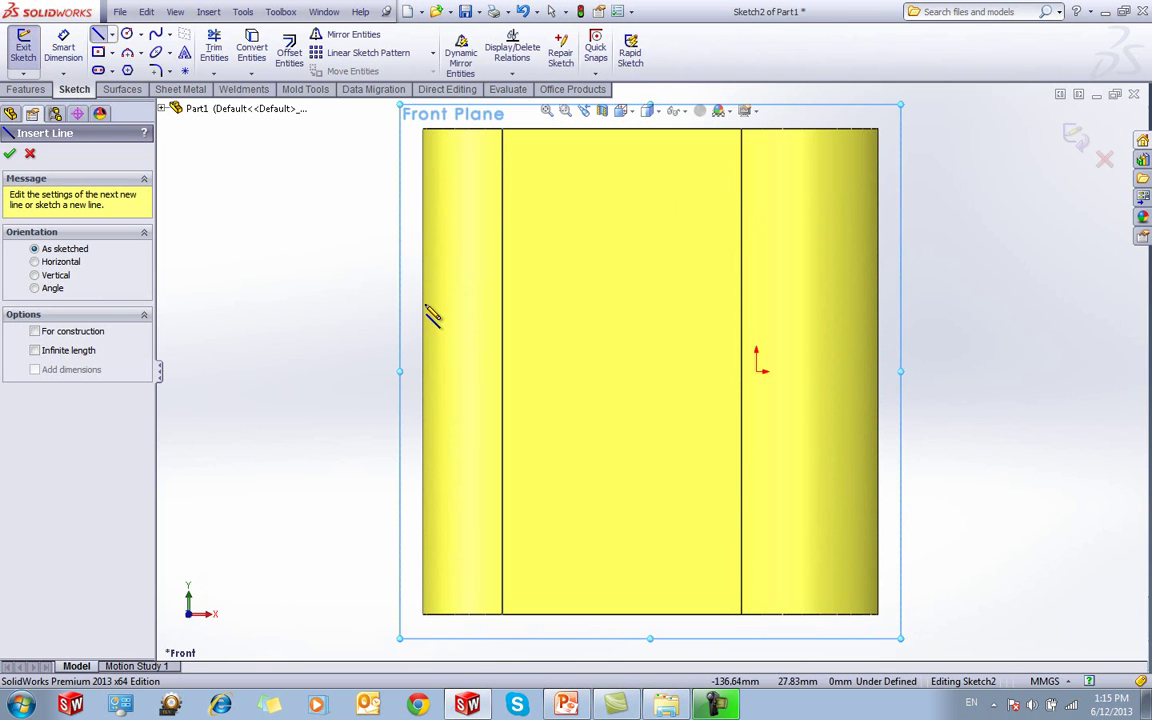
{"action": "left_click", "coordinate": [423, 302]}
{"action": "left_click", "coordinate": [543, 302]}
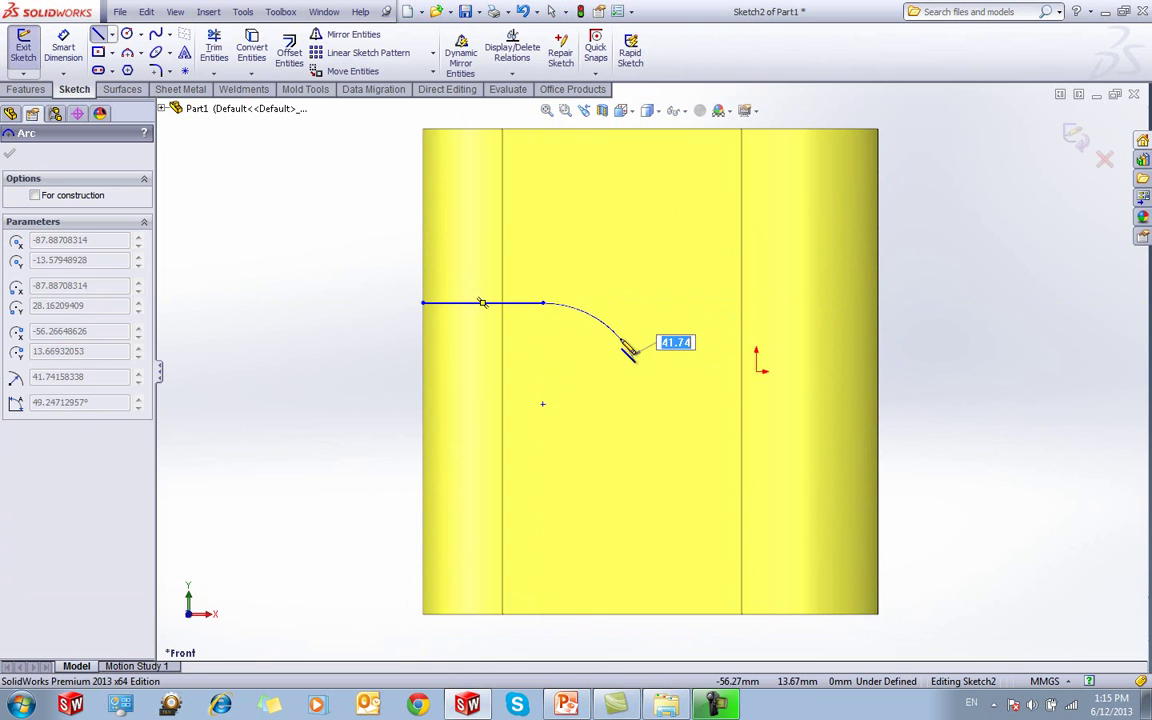
{"action": "left_click", "coordinate": [627, 347]}
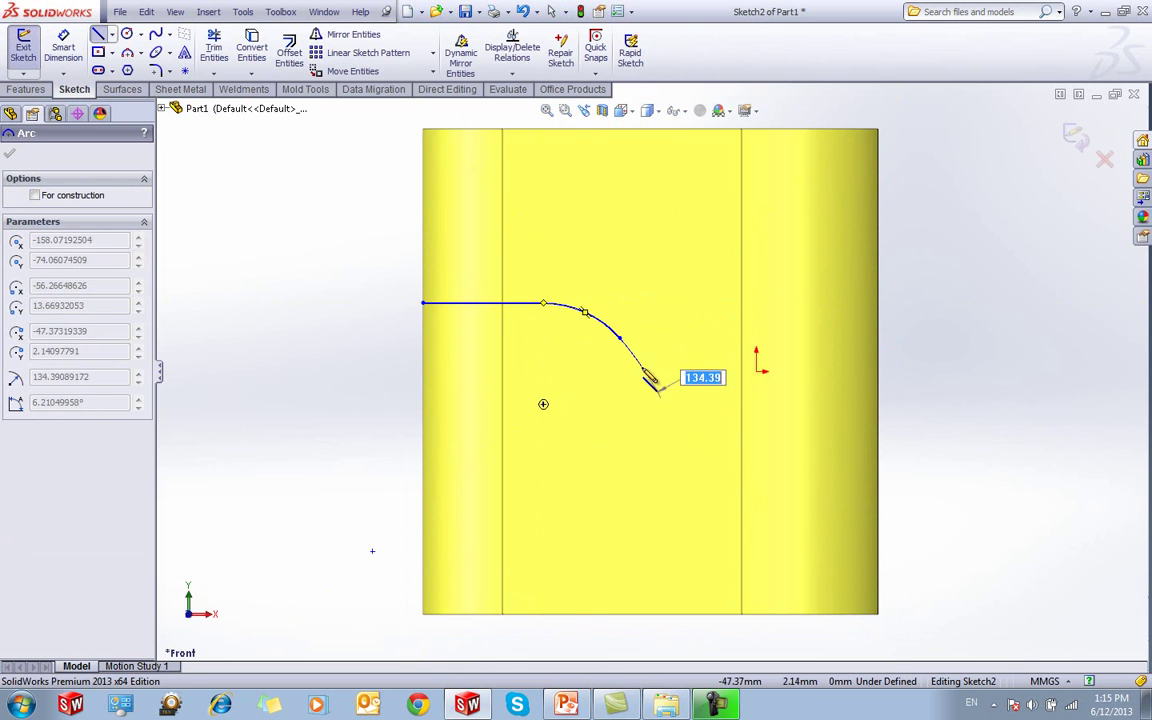
{"action": "key", "text": "Escape"}
{"action": "right_click_drag", "start_coordinate": [591, 373], "coordinate": [553, 391]}
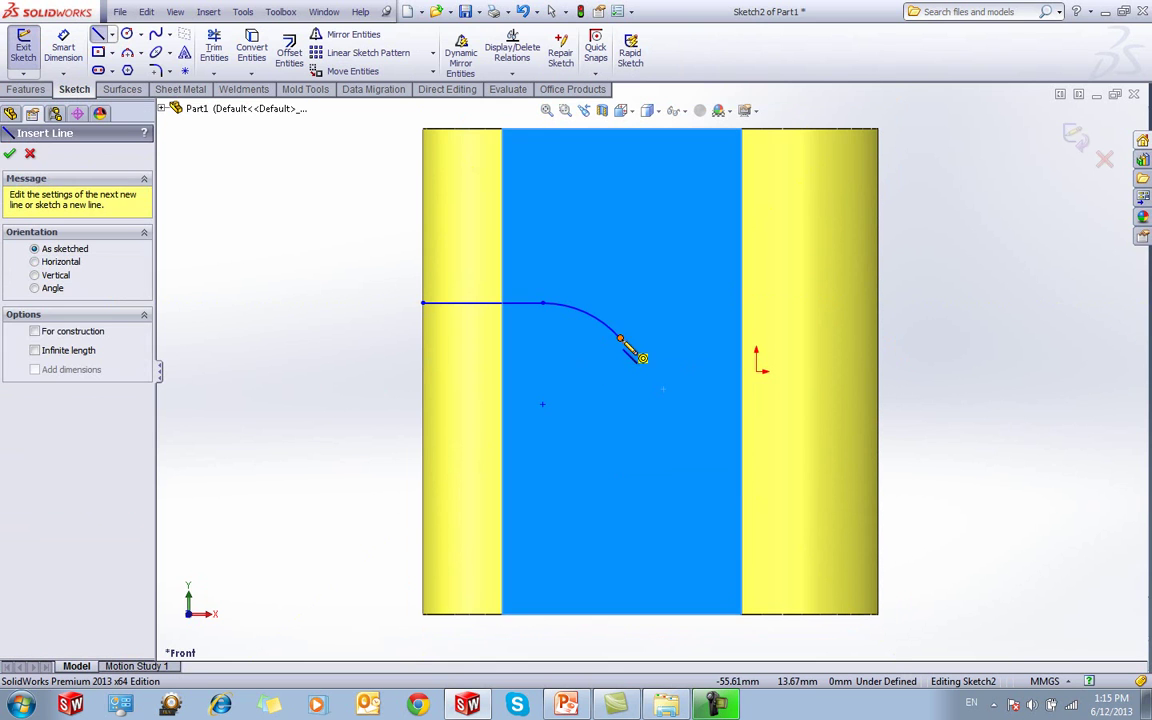
Continue the sketch with a line sloping down, a reverse-curving arc and a horizontal line ending at the body's right edge
{"action": "left_click", "coordinate": [620, 337]}
{"action": "left_click", "coordinate": [657, 388]}
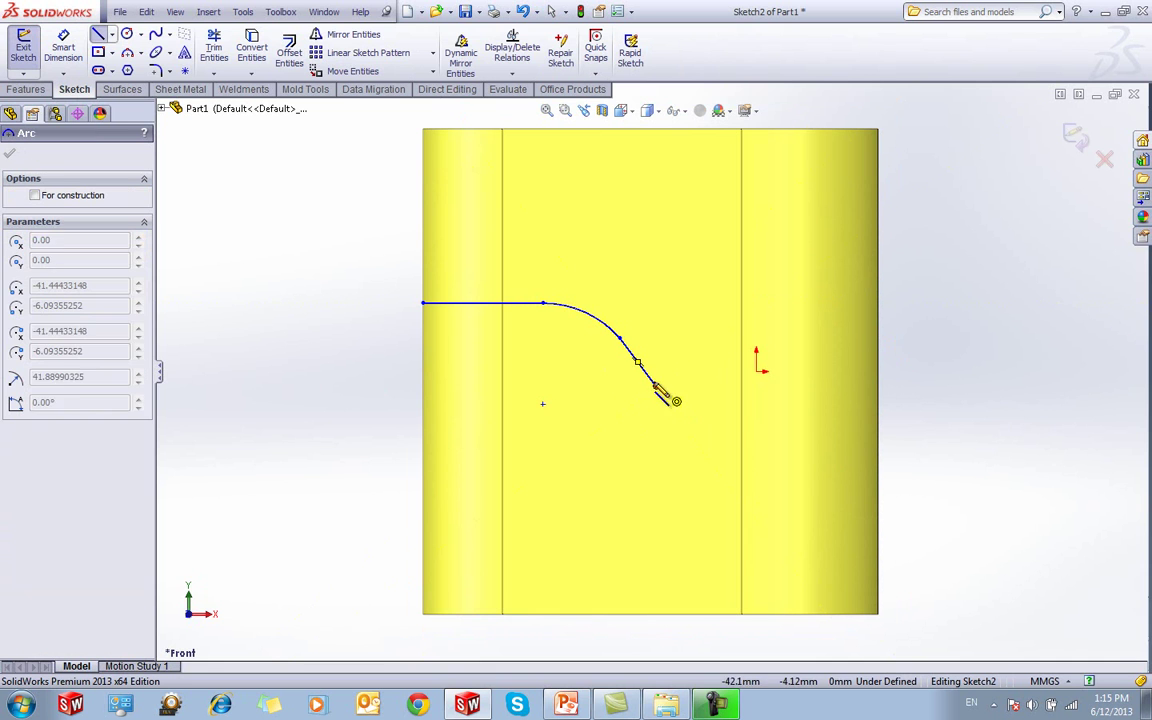
{"action": "left_click", "coordinate": [713, 424]}
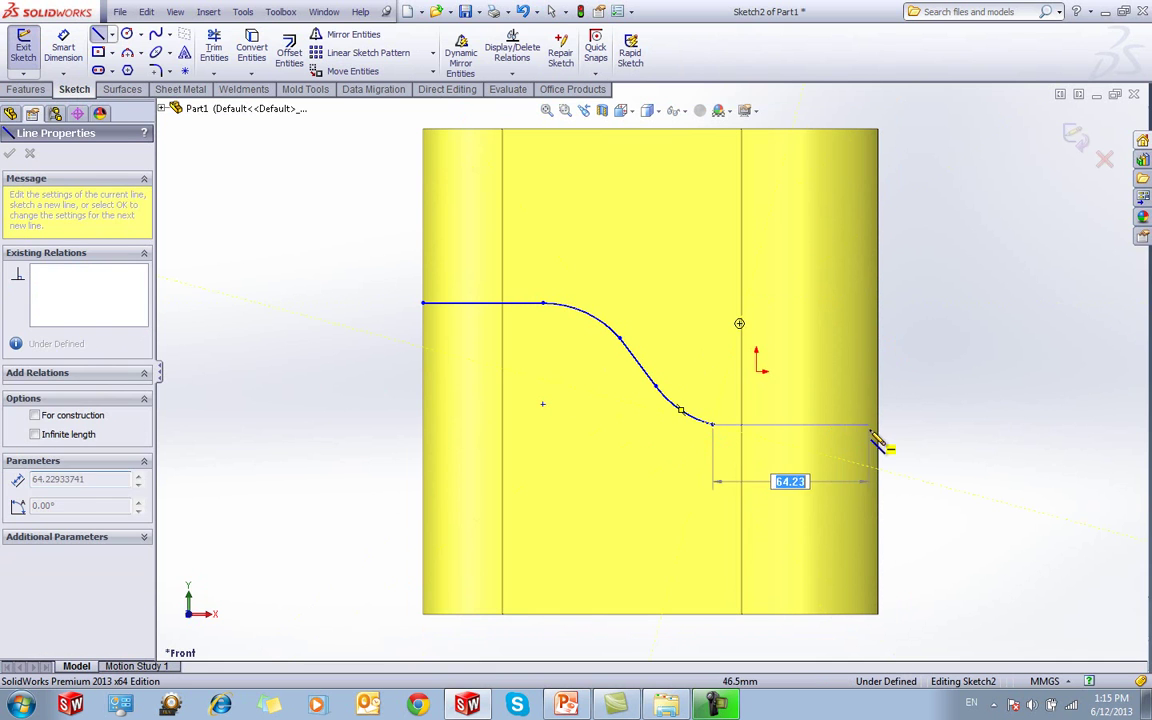
{"action": "left_click", "coordinate": [880, 428]}
{"action": "key", "text": "Escape"}
Make the lower arc tangent to the horizontal line that ends at the body's right edge
{"action": "left_click_drag", "start_coordinate": [734, 409], "coordinate": [687, 446]}
{"action": "left_click", "coordinate": [750, 362]}
{"action": "left_click", "coordinate": [982, 429]}
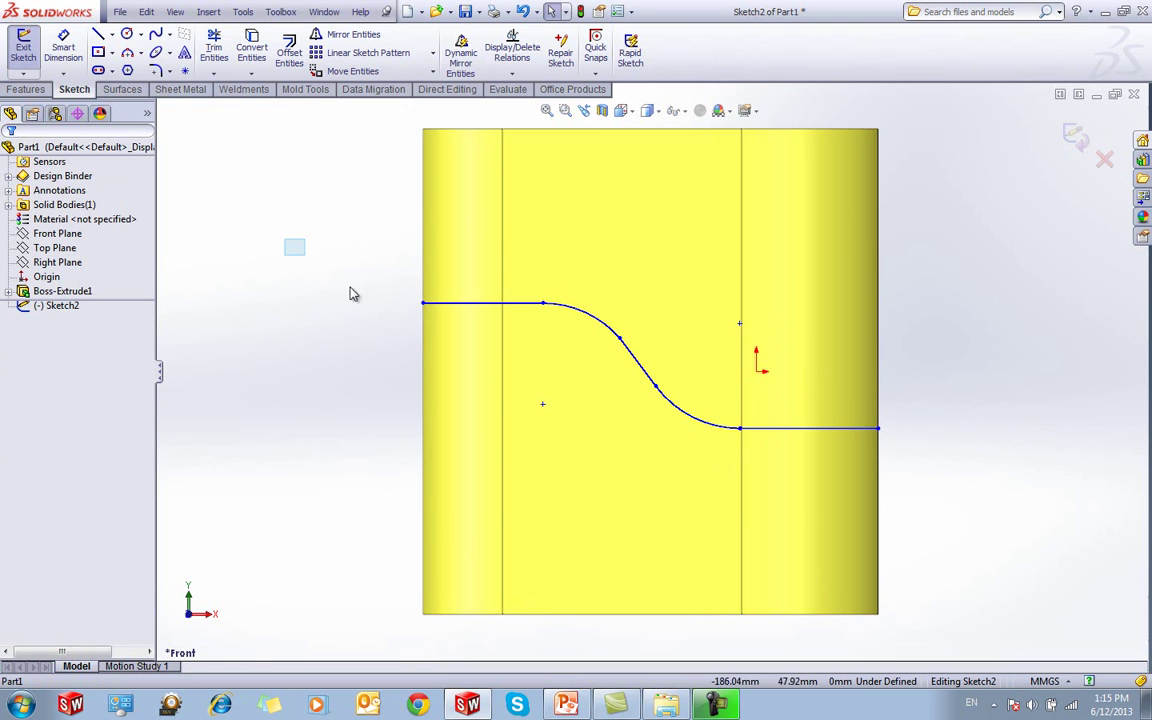
Offset the whole S-shaped chain downward by 10 mm
{"action": "left_click_drag", "start_coordinate": [350, 293], "coordinate": [888, 452]}
{"action": "left_click", "coordinate": [287, 48]}
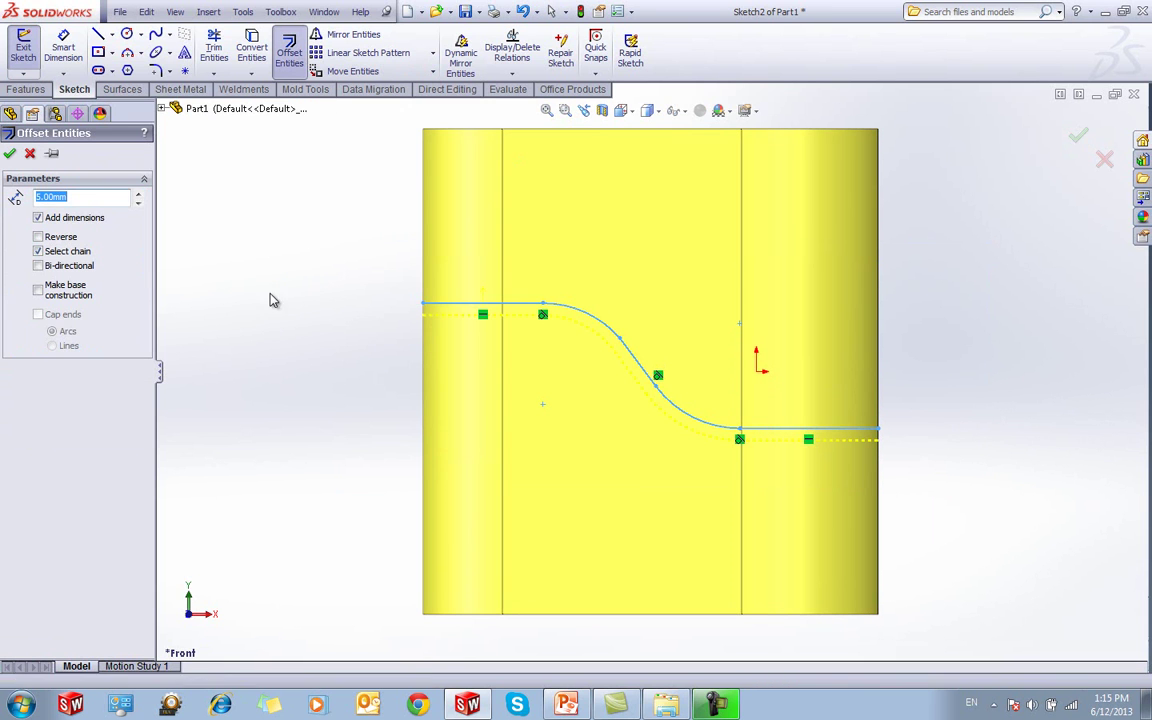
{"action": "type", "text": "10"}
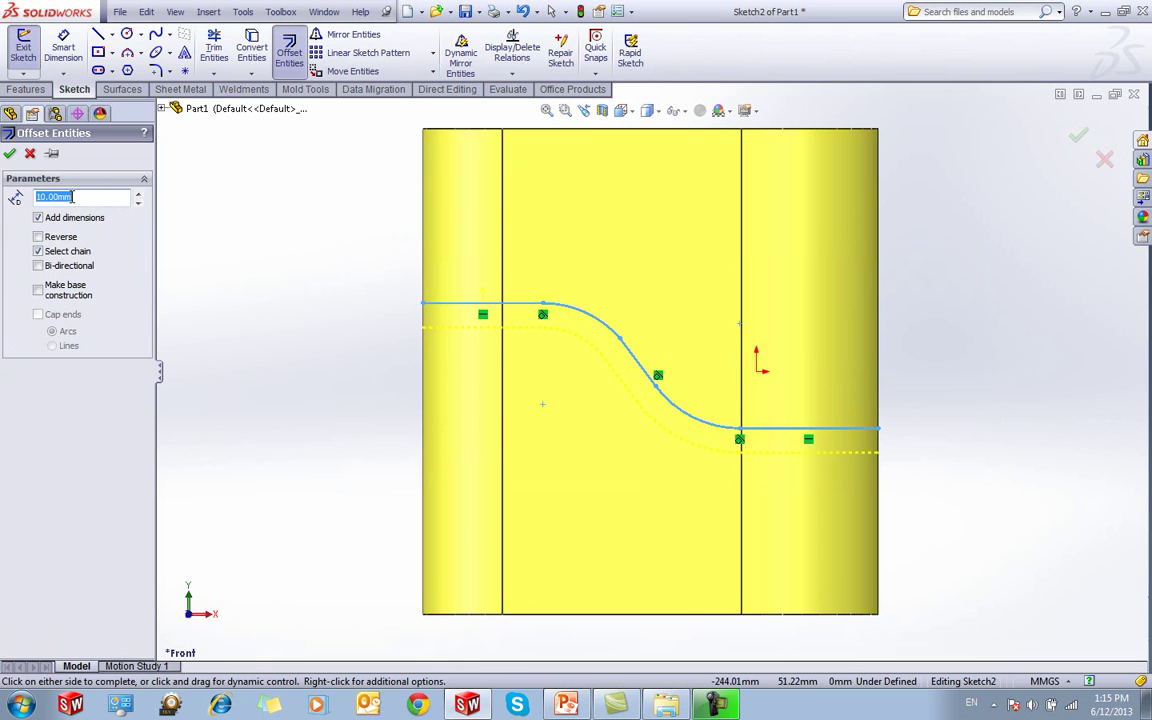
{"action": "left_click", "coordinate": [9, 153]}
Close both ends of the S-shaped profile with short vertical lines between the original and offset chains
{"action": "right_click_drag", "start_coordinate": [300, 205], "coordinate": [250, 211]}
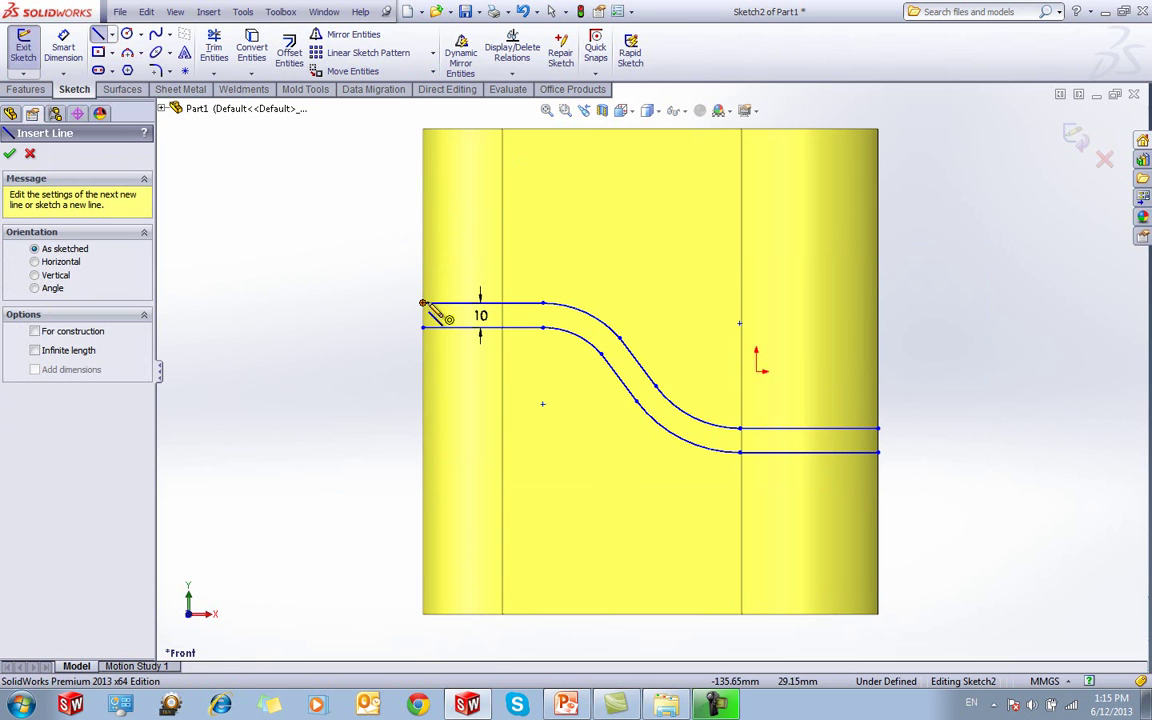
{"action": "left_click", "coordinate": [424, 328]}
{"action": "left_click", "coordinate": [878, 428]}
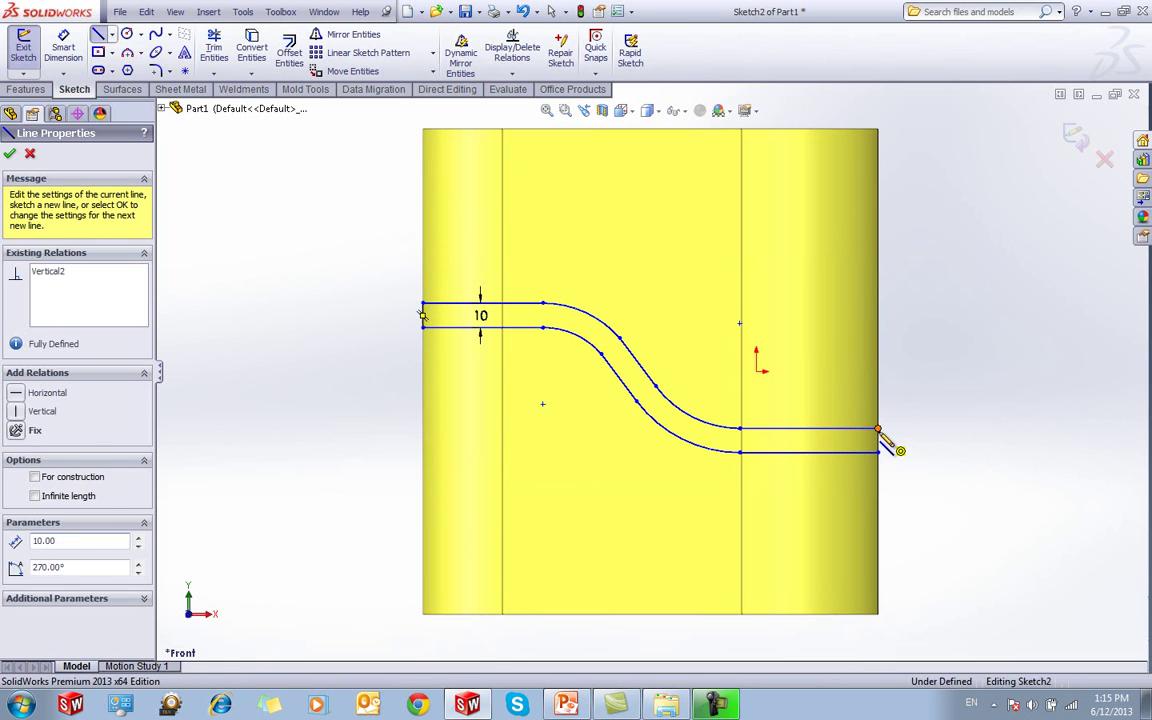
{"action": "left_click", "coordinate": [878, 453]}
{"action": "key", "text": "Escape"}
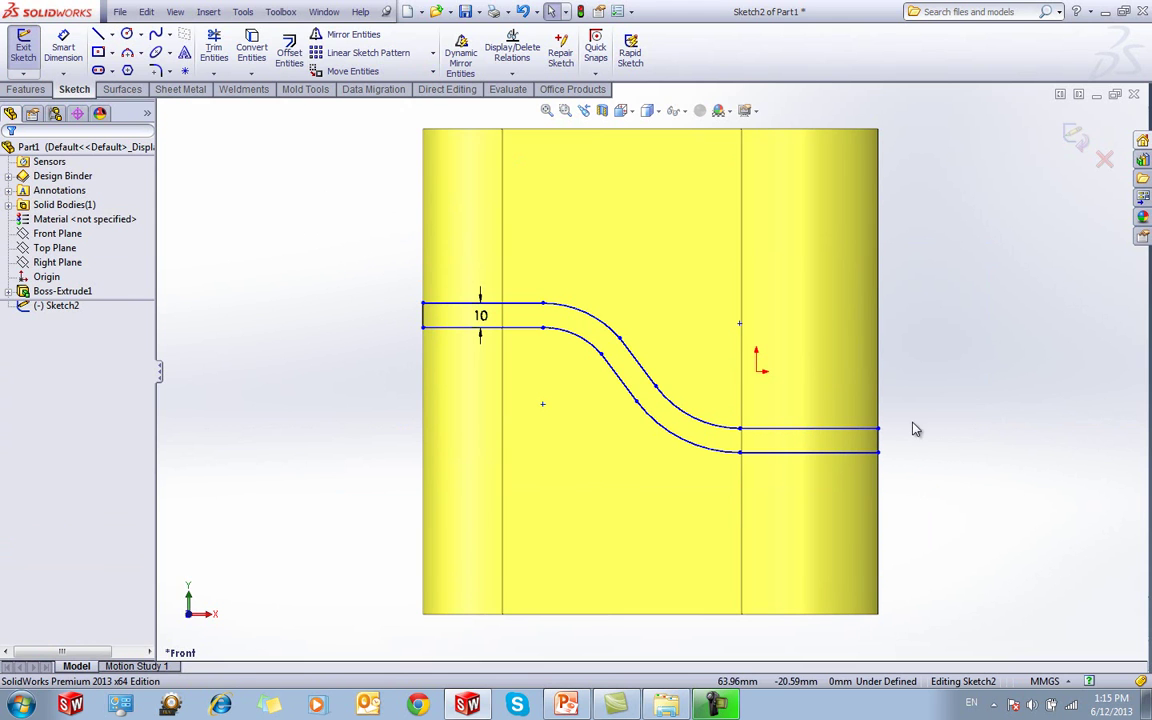
Dimension the profile's upper right horizontal line to 20 mm below the origin
{"action": "right_click_drag", "start_coordinate": [815, 300], "coordinate": [796, 224]}
{"action": "left_click", "coordinate": [758, 372]}
{"action": "left_click", "coordinate": [787, 428]}
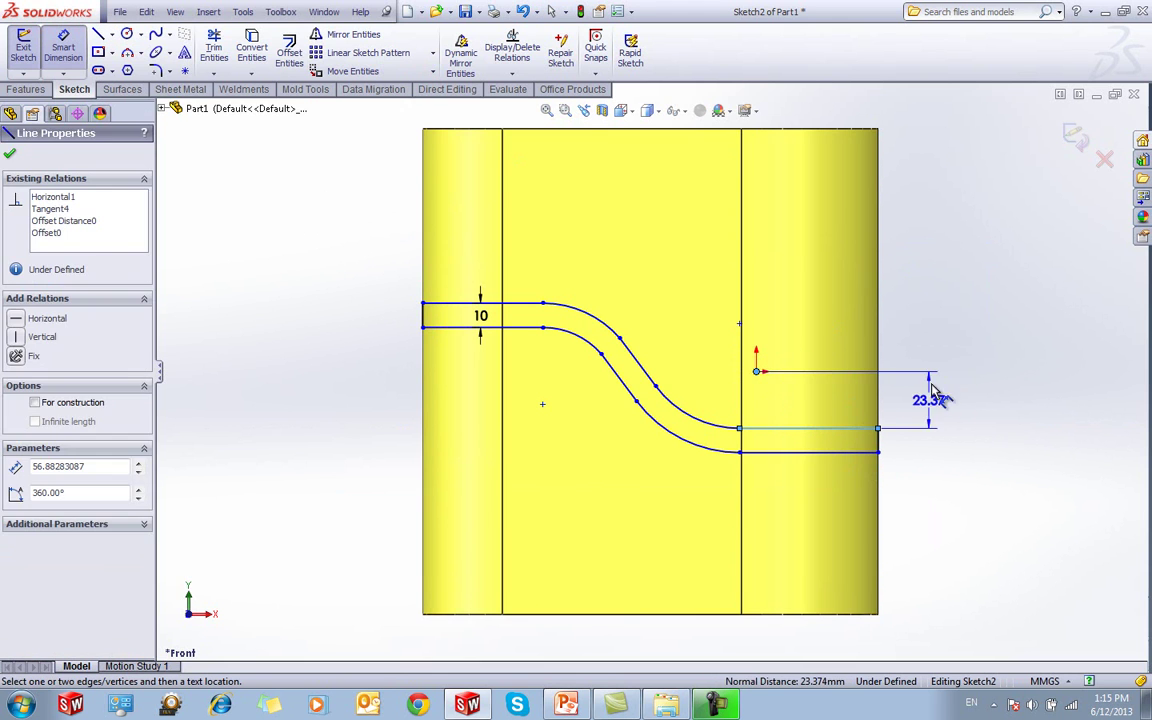
{"action": "left_click", "coordinate": [926, 398]}
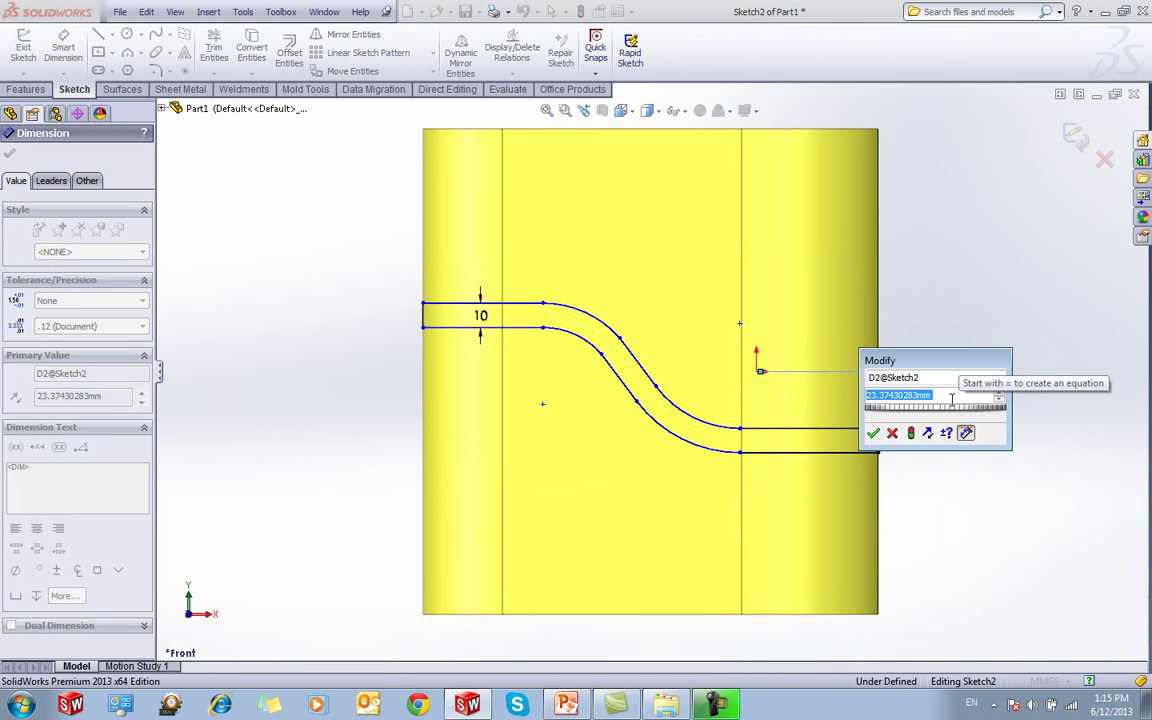
{"action": "type", "text": "20"}
{"action": "key", "text": "Return"}
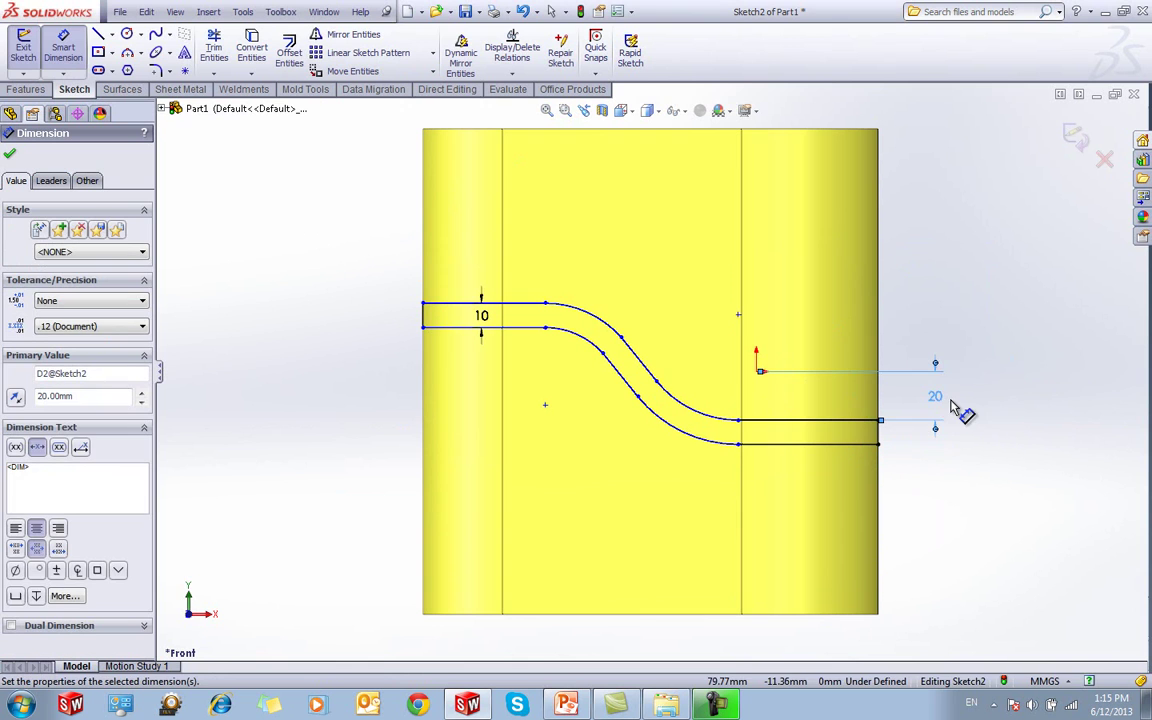
Dimension the profile's upper left horizontal line to 70 mm below the body's top edge
{"action": "left_click", "coordinate": [445, 303]}
{"action": "left_click", "coordinate": [447, 135]}
{"action": "left_click", "coordinate": [358, 198]}
{"action": "type", "text": "70"}
{"action": "key", "text": "Return"}
{"action": "key", "text": "Escape"}
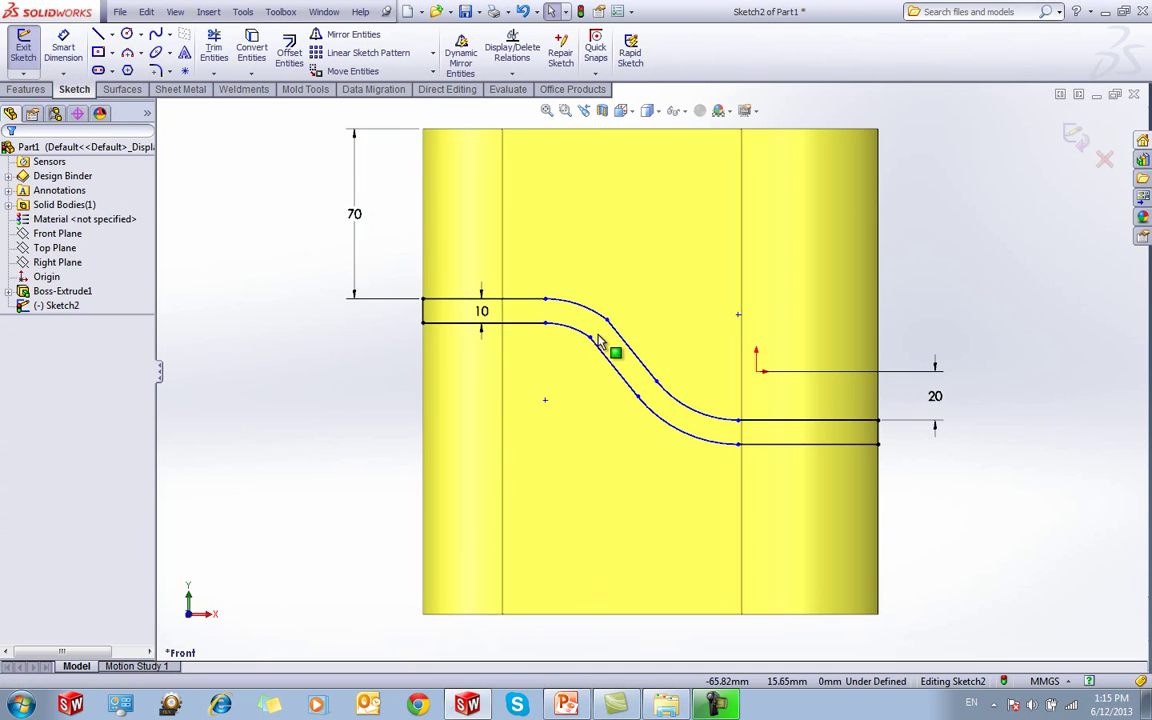
Add a tangent relation between the profile's first upper arc and the adjoining sloped line
{"action": "left_click", "coordinate": [596, 314]}
{"action": "left_click", "coordinate": [622, 338], "text": "ctrl"}
{"action": "left_click", "coordinate": [653, 257]}
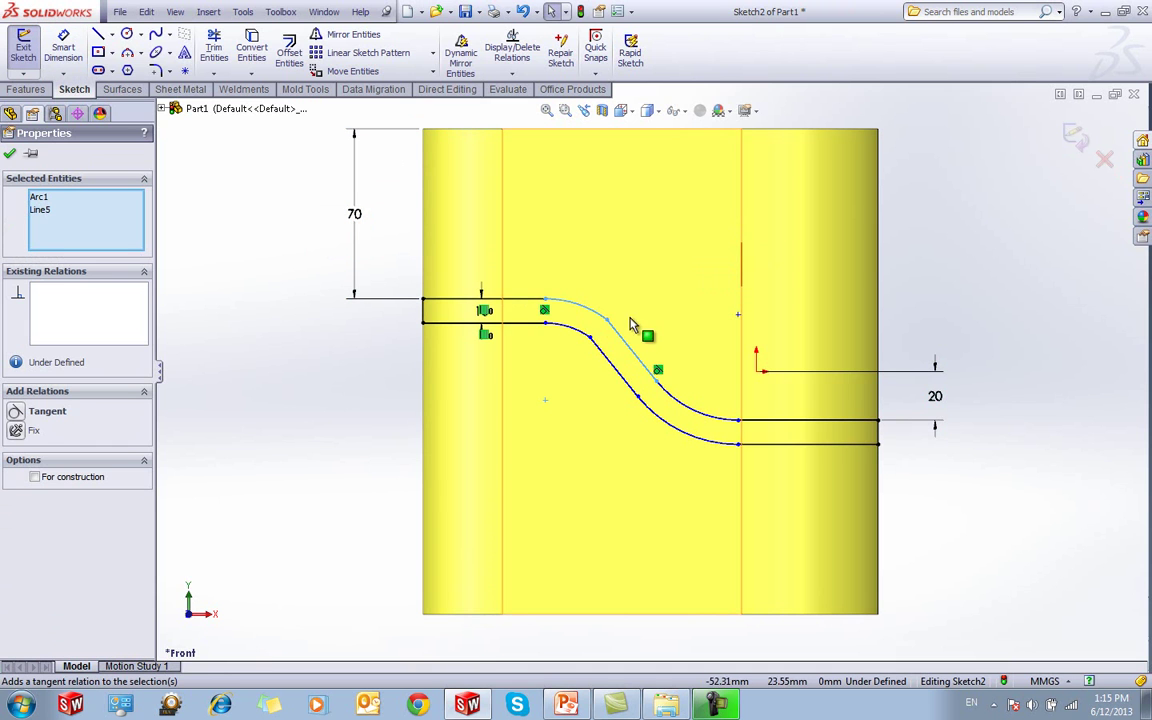
{"action": "left_click", "coordinate": [606, 351]}
{"action": "left_click", "coordinate": [606, 352]}
{"action": "left_click", "coordinate": [641, 288]}
{"action": "left_click", "coordinate": [423, 390]}
Dimension the upper chain's first arc and the lower chain's second arc to a 40 mm radius each
{"action": "right_click_drag", "start_coordinate": [371, 423], "coordinate": [373, 365]}
{"action": "left_click", "coordinate": [591, 309]}
{"action": "left_click", "coordinate": [681, 218]}
{"action": "type", "text": "40"}
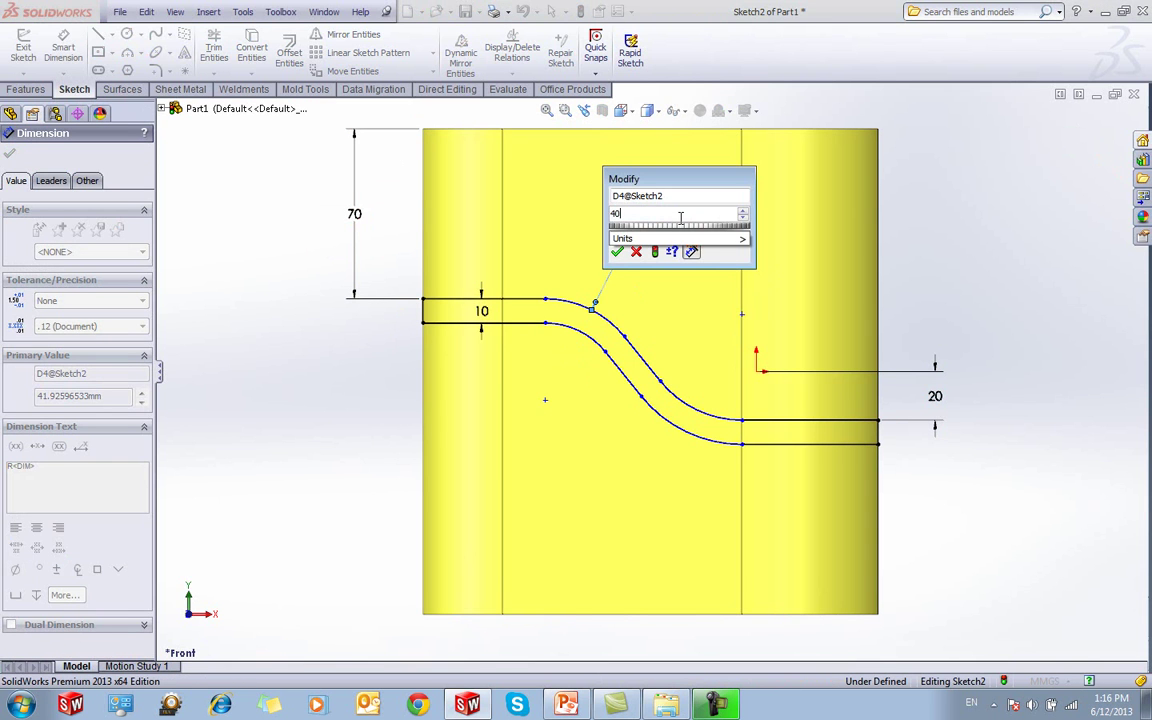
{"action": "key", "text": "Return"}
{"action": "left_click", "coordinate": [690, 426]}
{"action": "left_click", "coordinate": [570, 433]}
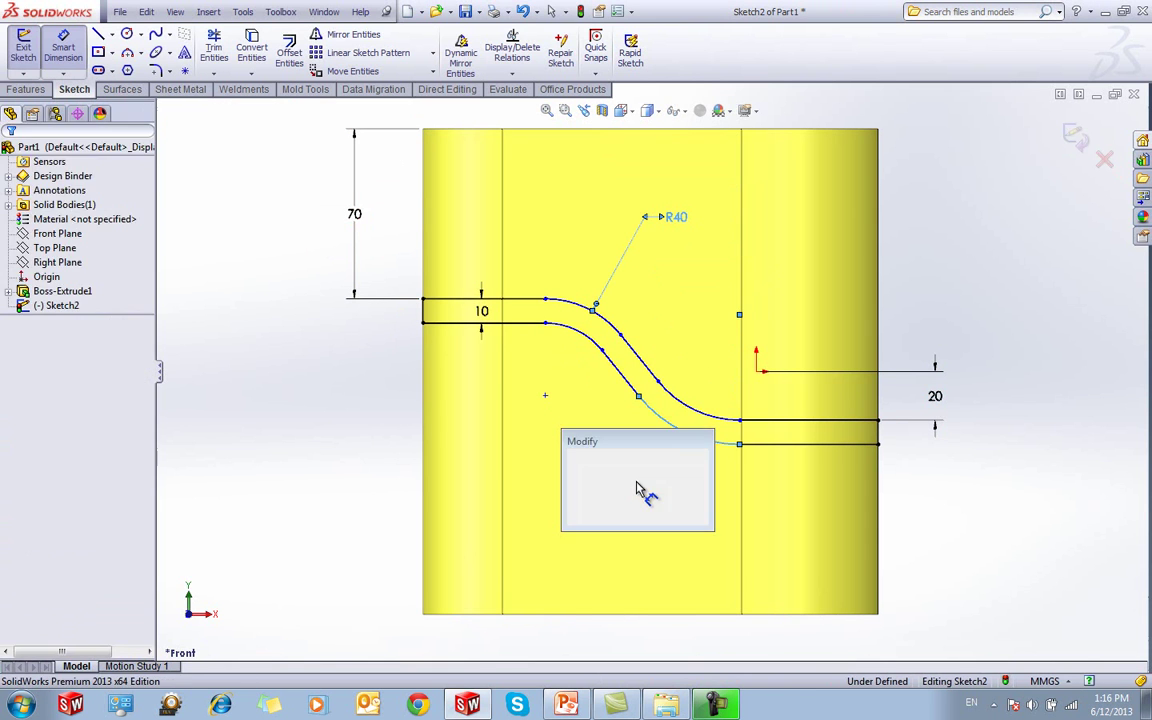
{"action": "type", "text": "40"}
{"action": "key", "text": "Return"}
{"action": "key", "text": "Escape"}
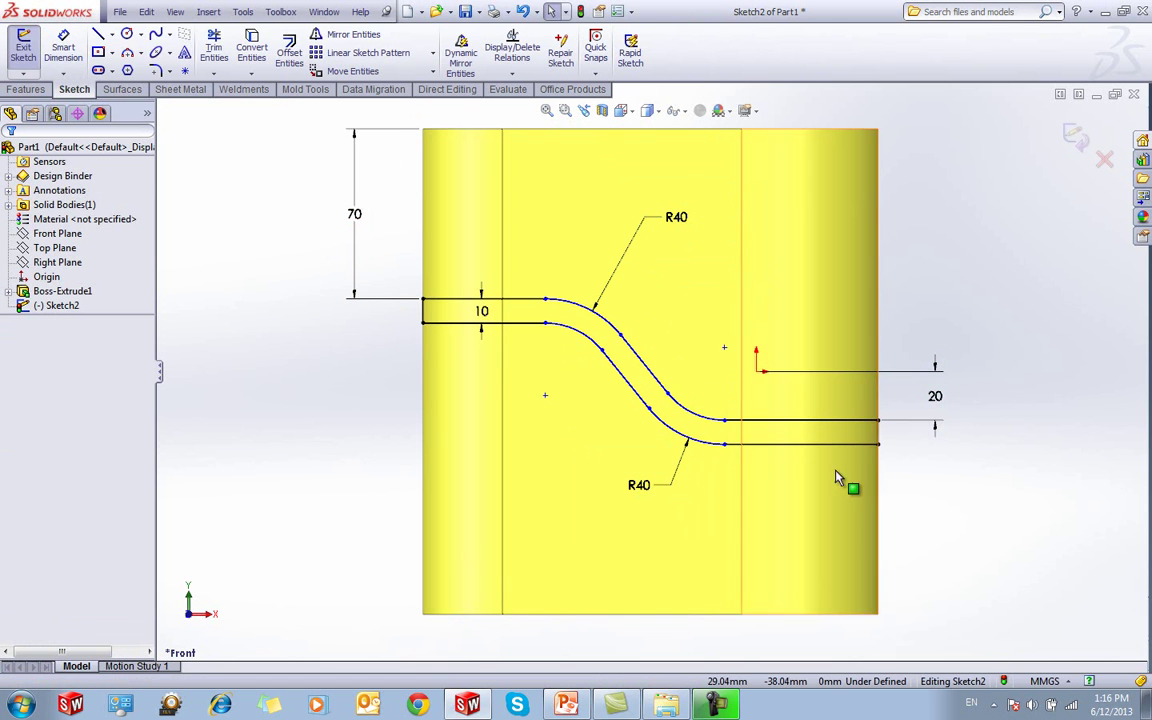
Extrude the S-shaped profile 200 mm with the Mid Plane condition as a separate body, with merging of results turned off
{"action": "left_click", "coordinate": [26, 89]}
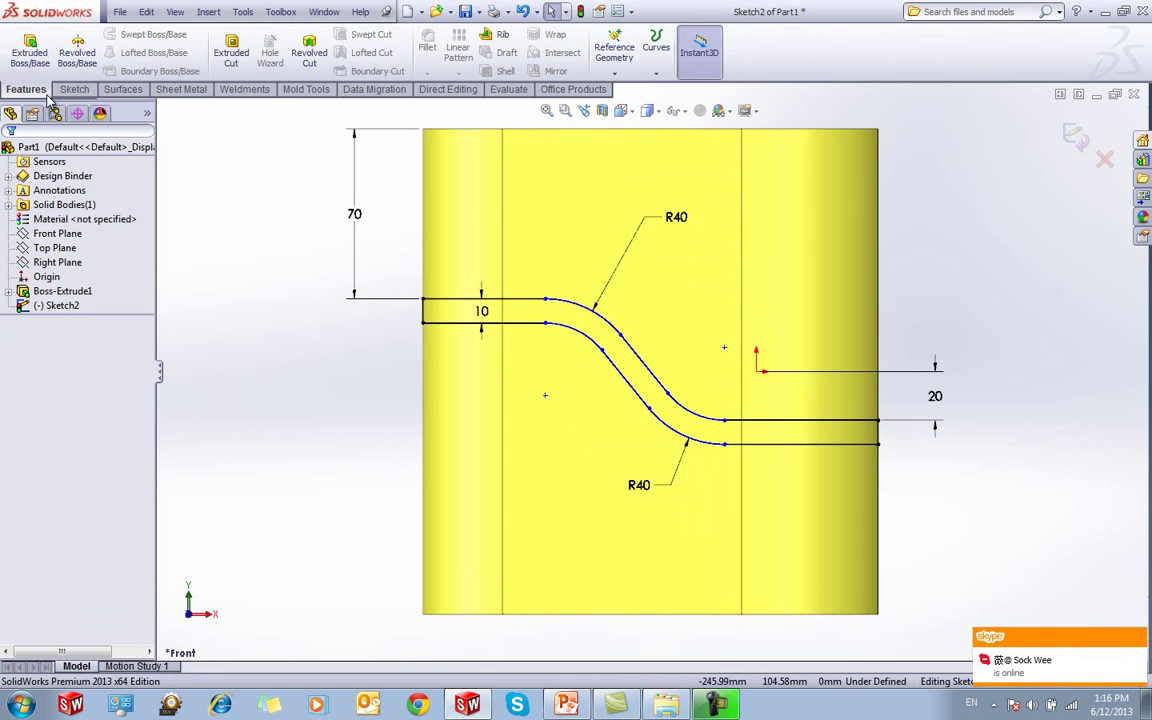
{"action": "left_click", "coordinate": [29, 50]}
{"action": "left_click", "coordinate": [70, 246]}
{"action": "left_click", "coordinate": [62, 324]}
{"action": "middle_click_drag", "start_coordinate": [231, 288], "coordinate": [247, 262]}
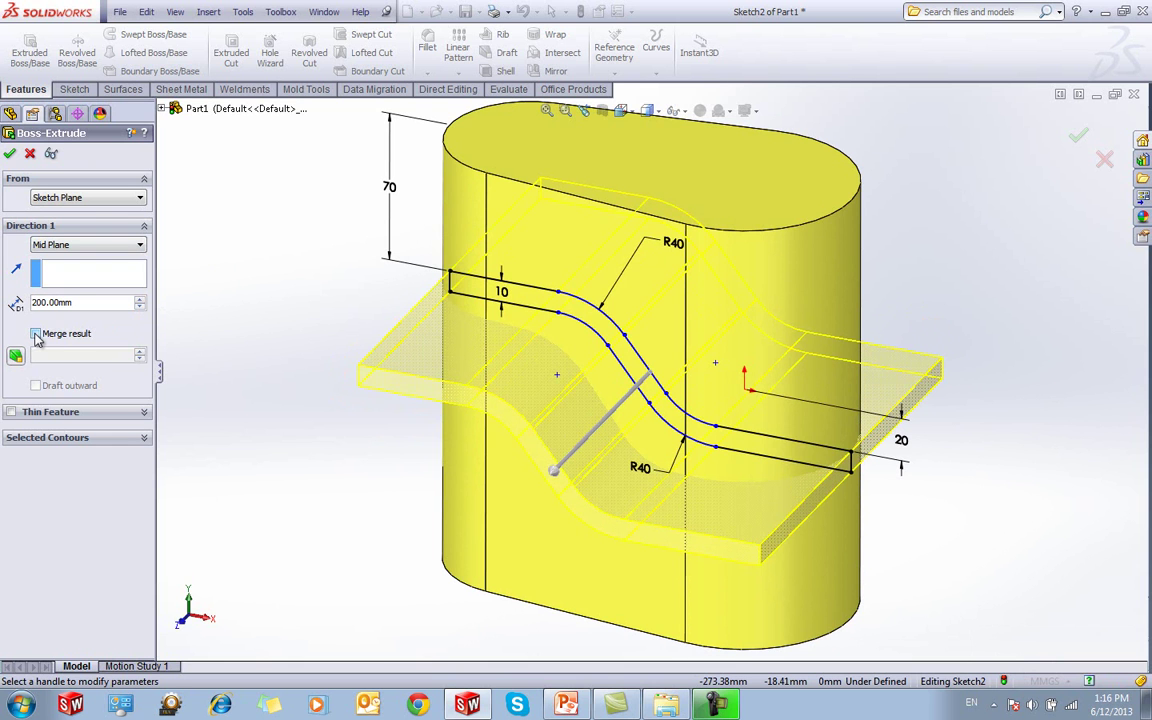
{"action": "left_click", "coordinate": [9, 154]}
{"action": "mouse_move", "coordinate": [301, 406]}
{"action": "middle_mouse_down"}
{"action": "mouse_move", "coordinate": [296, 375]}
{"action": "mouse_move", "coordinate": [323, 293]}
{"action": "mouse_move", "coordinate": [311, 604]}
{"action": "mouse_move", "coordinate": [296, 324]}
{"action": "mouse_move", "coordinate": [270, 481]}
{"action": "mouse_move", "coordinate": [310, 486]}
{"action": "mouse_move", "coordinate": [316, 466]}
{"action": "middle_mouse_up"}
{"action": "left_click", "coordinate": [312, 486]}
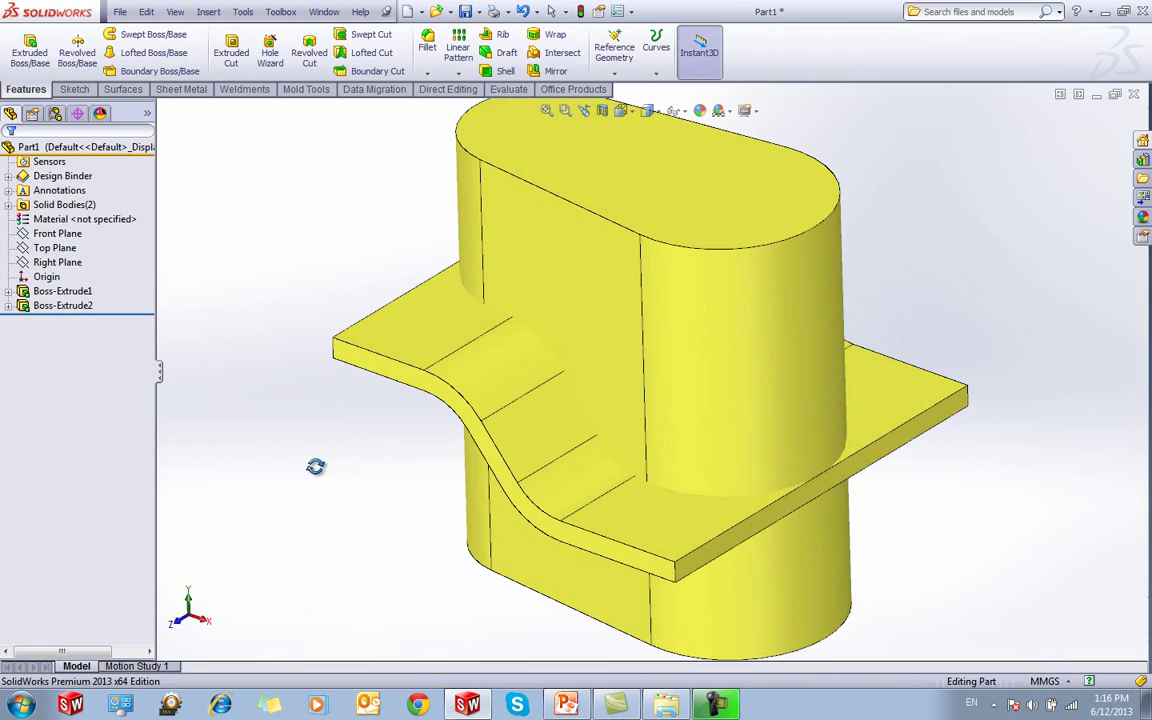
Combine the rounded block and the S-shaped strip bodies using the Common operation
{"action": "left_click", "coordinate": [9, 205]}
{"action": "left_click", "coordinate": [55, 220]}
{"action": "left_click", "coordinate": [72, 234], "text": "ctrl"}
{"action": "right_click", "coordinate": [80, 236]}
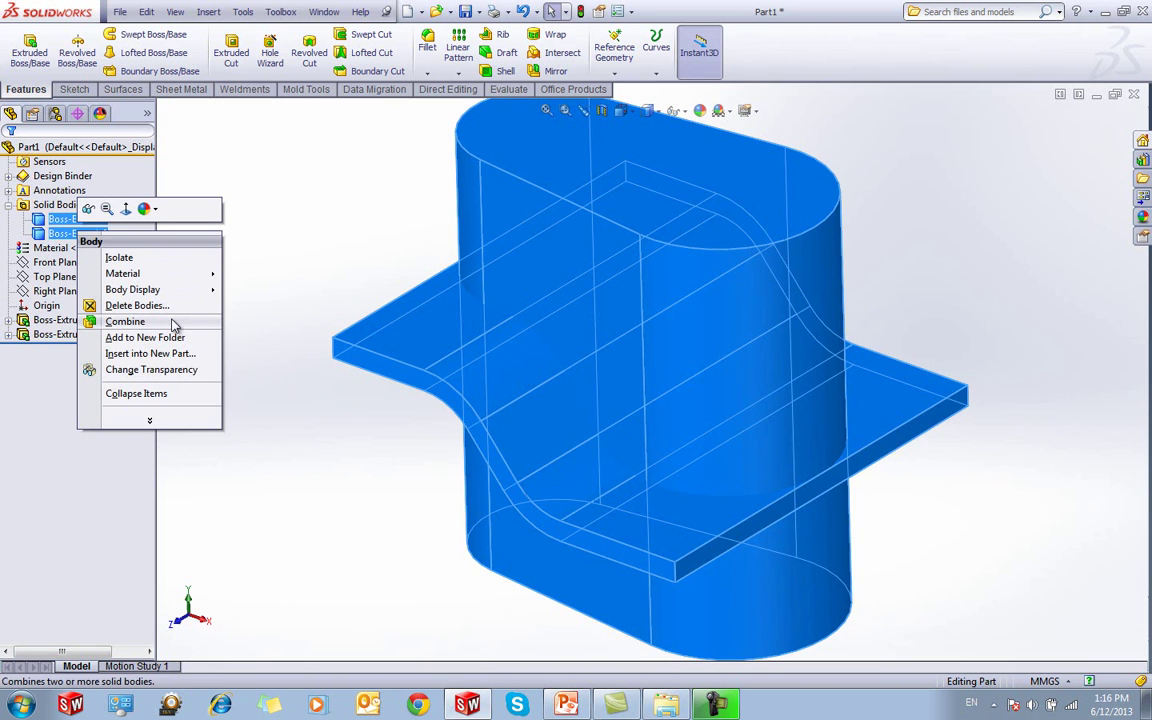
{"action": "left_click", "coordinate": [125, 321]}
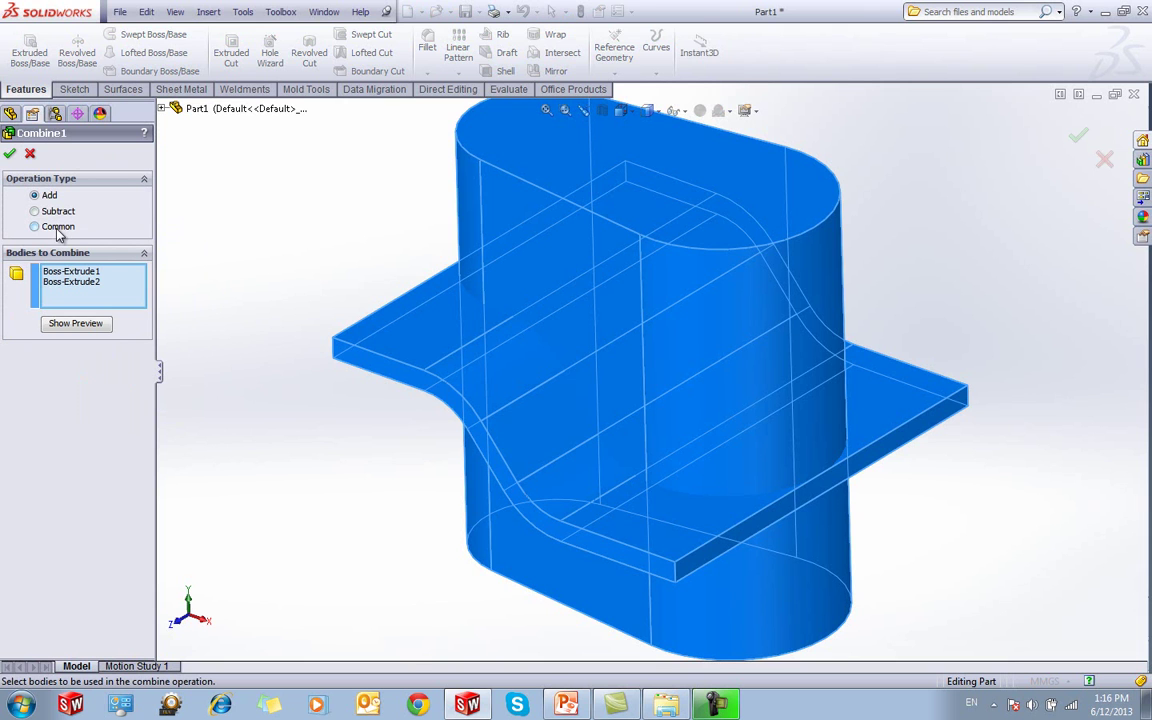
{"action": "left_click", "coordinate": [92, 326]}
{"action": "middle_click_drag", "start_coordinate": [338, 265], "coordinate": [351, 234]}
{"action": "key", "text": "Return"}
Roll the history back before the combine and hide the rounded block to view the S-shaped strip on its own
{"action": "left_click_drag", "start_coordinate": [145, 340], "coordinate": [147, 313]}
{"action": "middle_click_drag", "start_coordinate": [429, 329], "coordinate": [160, 369]}
{"action": "left_click_drag", "start_coordinate": [125, 313], "coordinate": [128, 341]}
{"action": "left_click", "coordinate": [78, 219]}
{"action": "left_click", "coordinate": [92, 188]}
{"action": "middle_click_drag", "start_coordinate": [330, 438], "coordinate": [373, 401]}
{"action": "key", "text": "ctrl+7"}
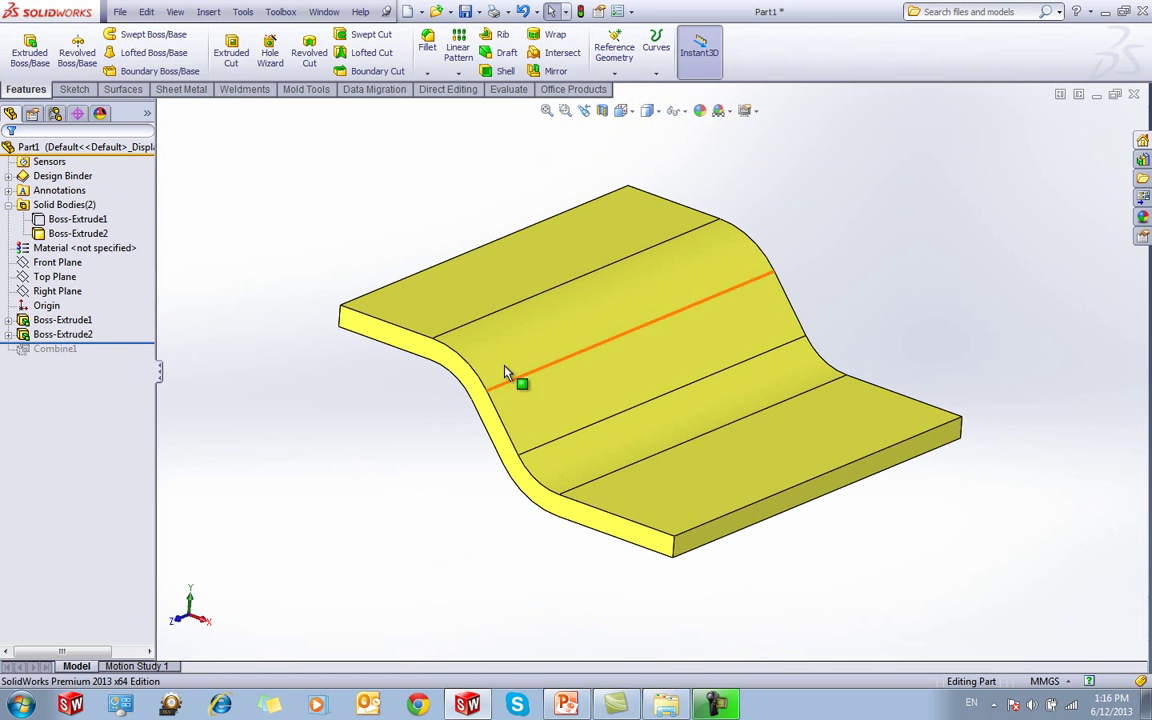
Roll the history forward past the combine and examine the combined body from several angles
{"action": "left_click_drag", "start_coordinate": [122, 342], "coordinate": [122, 352]}
{"action": "middle_click_drag", "start_coordinate": [330, 350], "coordinate": [338, 384]}
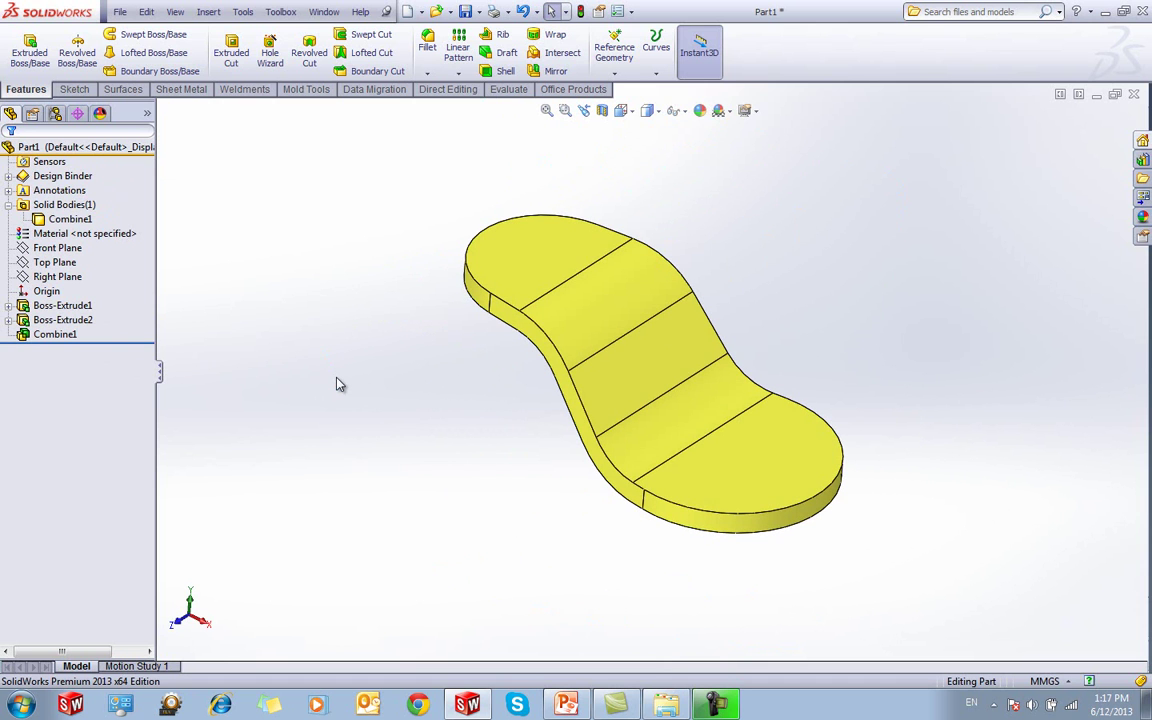
{"action": "middle_click_drag", "start_coordinate": [339, 386], "coordinate": [432, 221]}
{"action": "left_click", "coordinate": [70, 219]}
{"action": "middle_click_drag", "start_coordinate": [198, 245], "coordinate": [205, 377]}
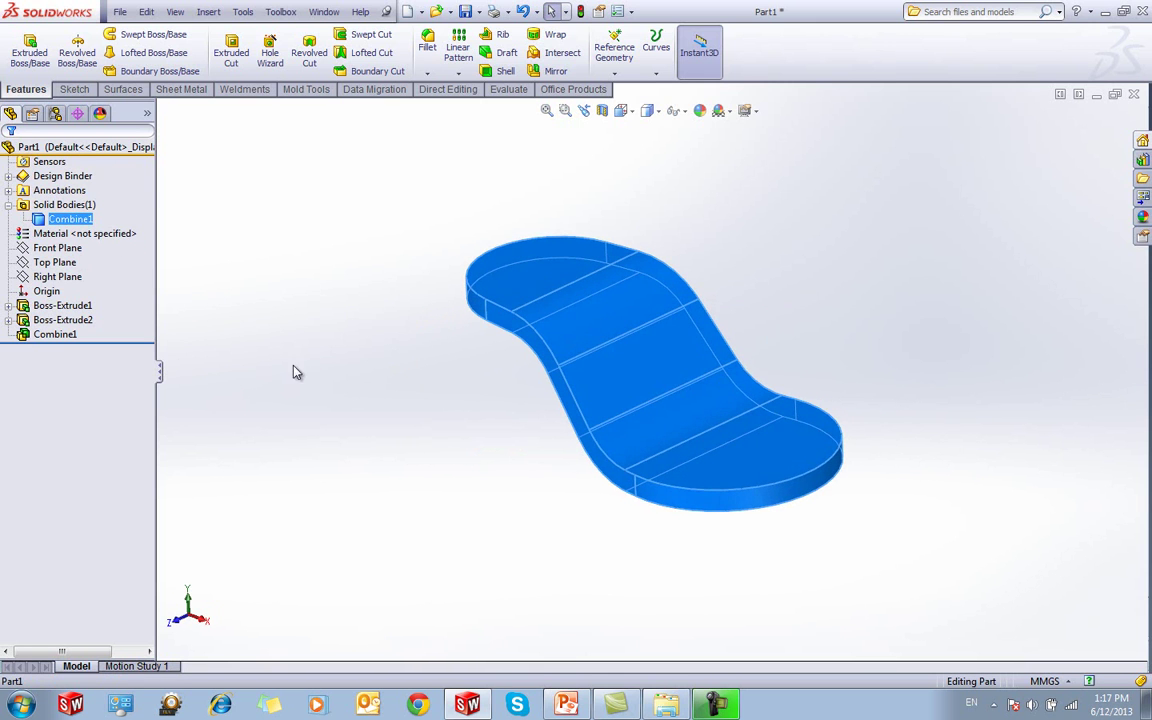
{"action": "middle_click_drag", "start_coordinate": [293, 364], "coordinate": [318, 381]}
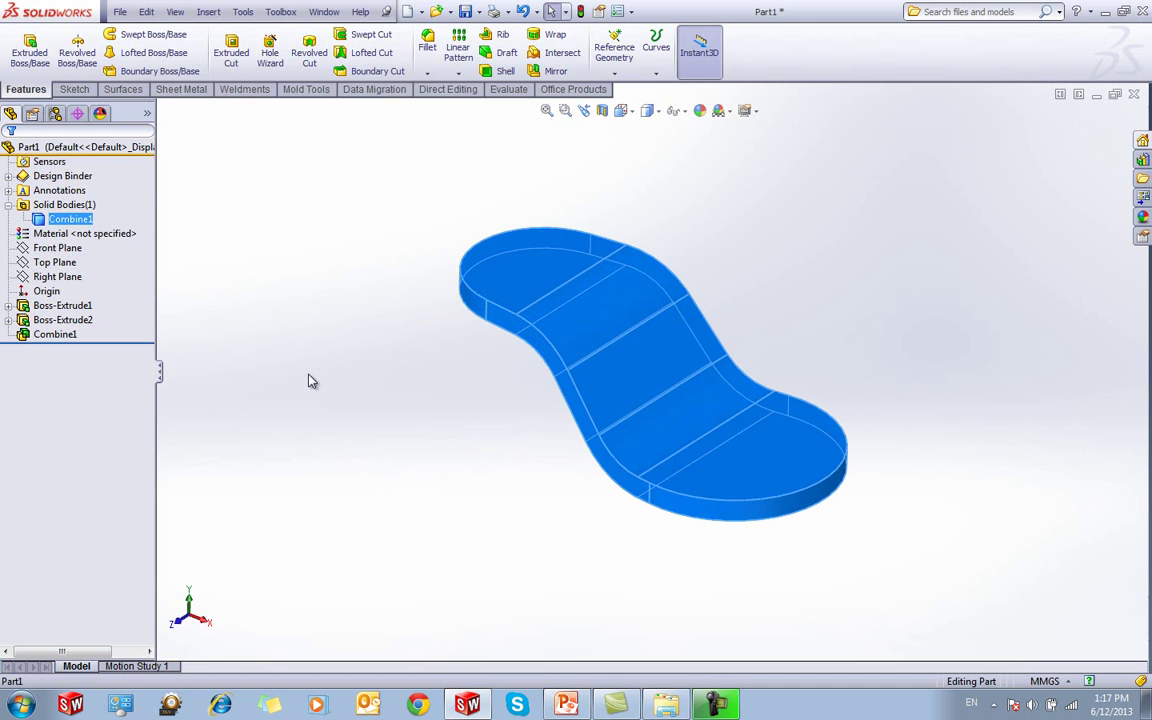
Close the finished Boolean part
{"action": "left_click", "coordinate": [1132, 98]}
{"action": "left_click", "coordinate": [560, 378]}
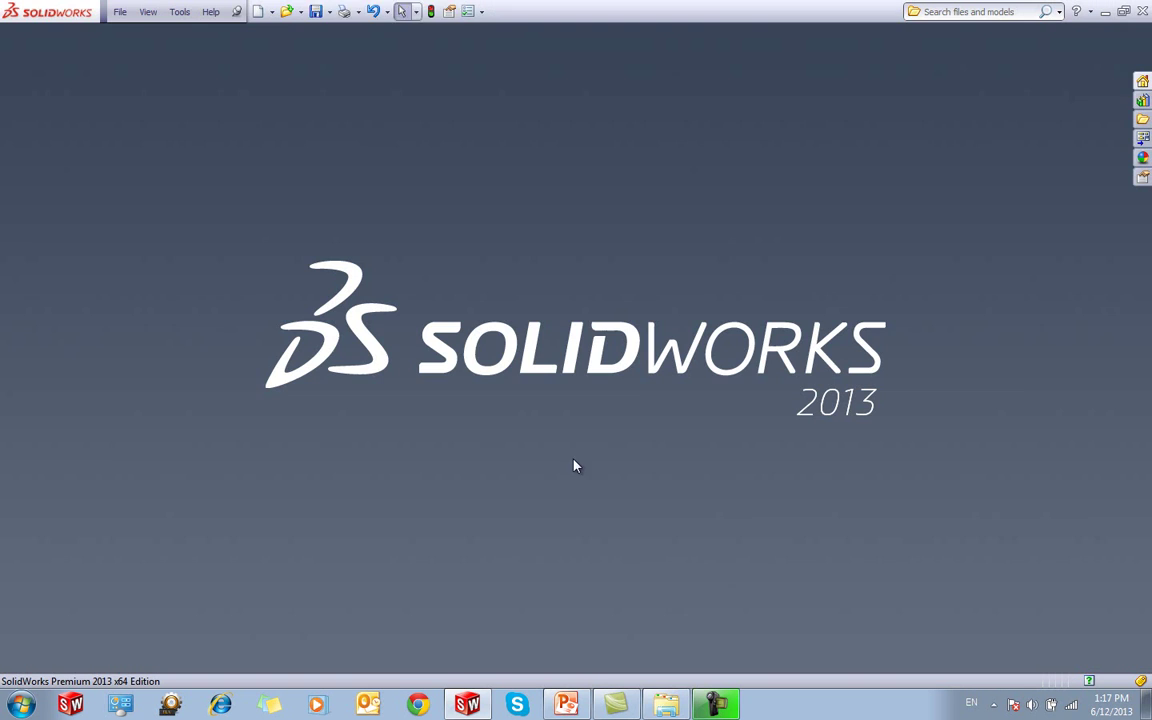
Switch to PowerPoint and show the "Other Examples Using Multibodies" slide as a slide show, ending the show after reviewing it
{"action": "left_click", "coordinate": [566, 705]}
{"action": "left_click", "coordinate": [106, 557]}
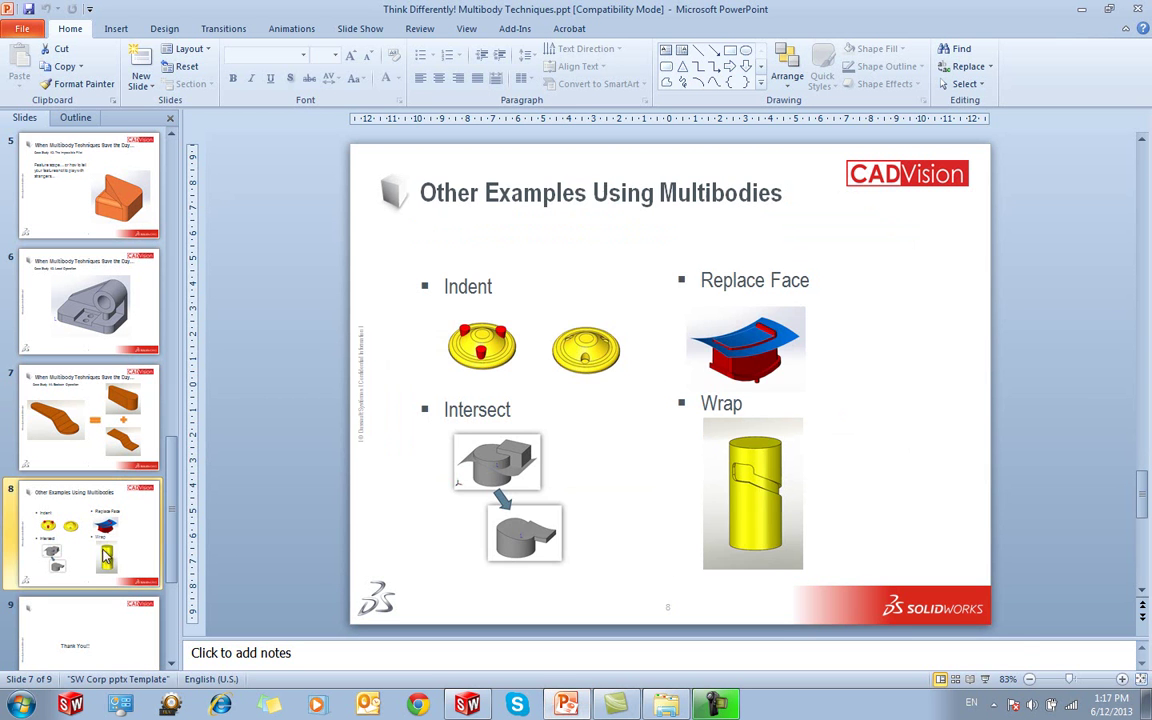
{"action": "left_click", "coordinate": [984, 682]}
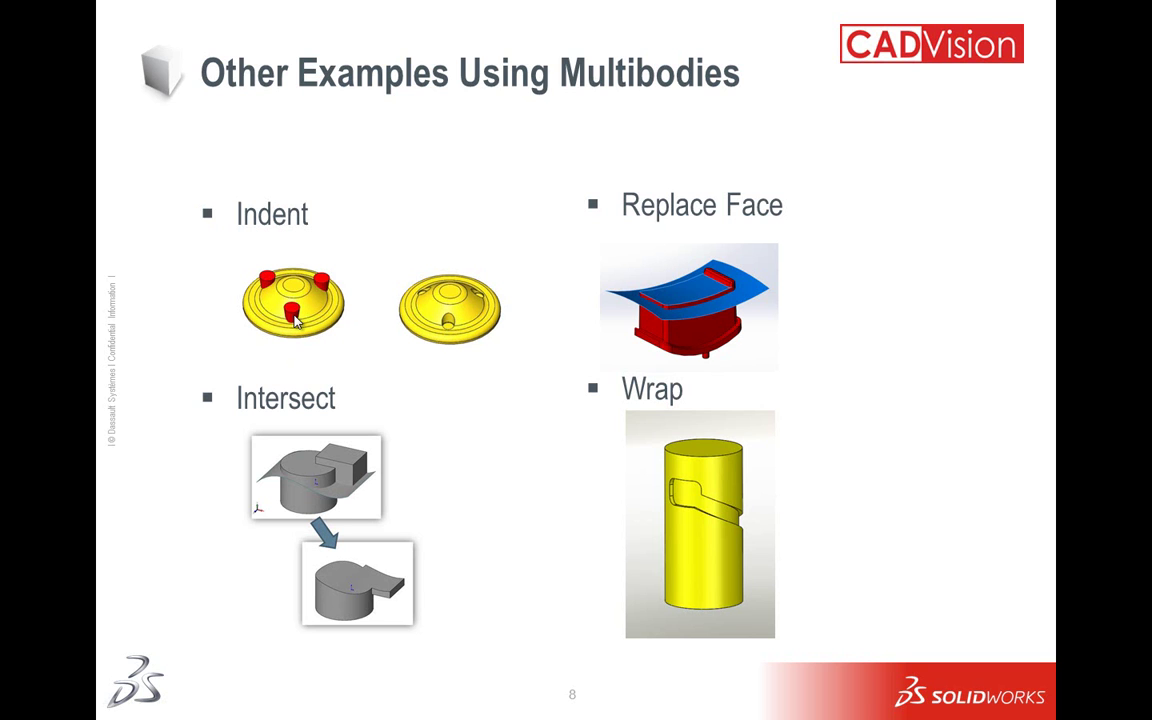
{"action": "key", "text": "Escape"}
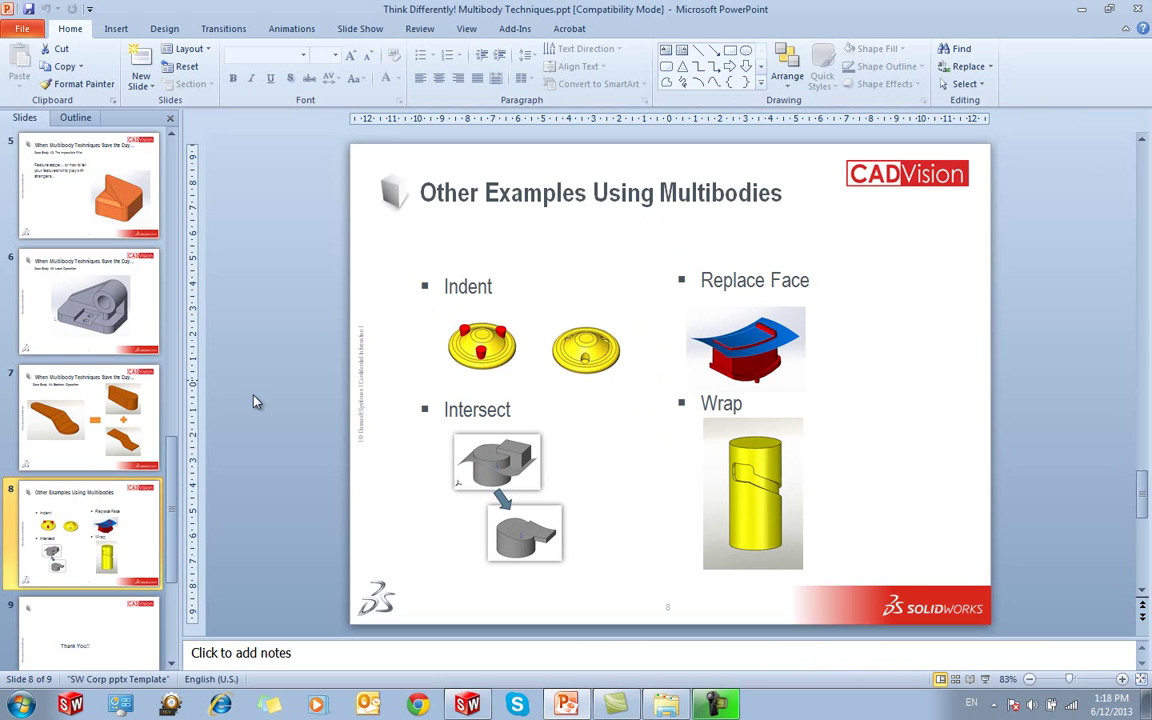
Switch to SolidWorks and open Indent.SLDPRT from the Multibody folder
{"action": "left_click", "coordinate": [471, 706]}
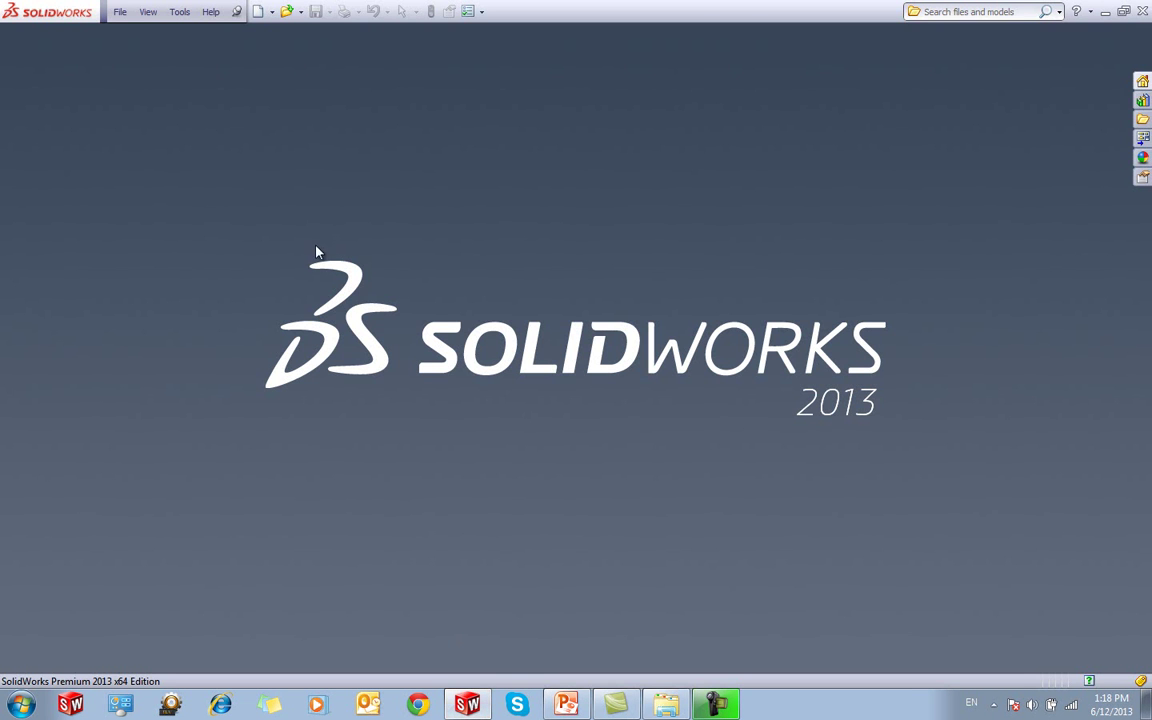
{"action": "left_click", "coordinate": [288, 15]}
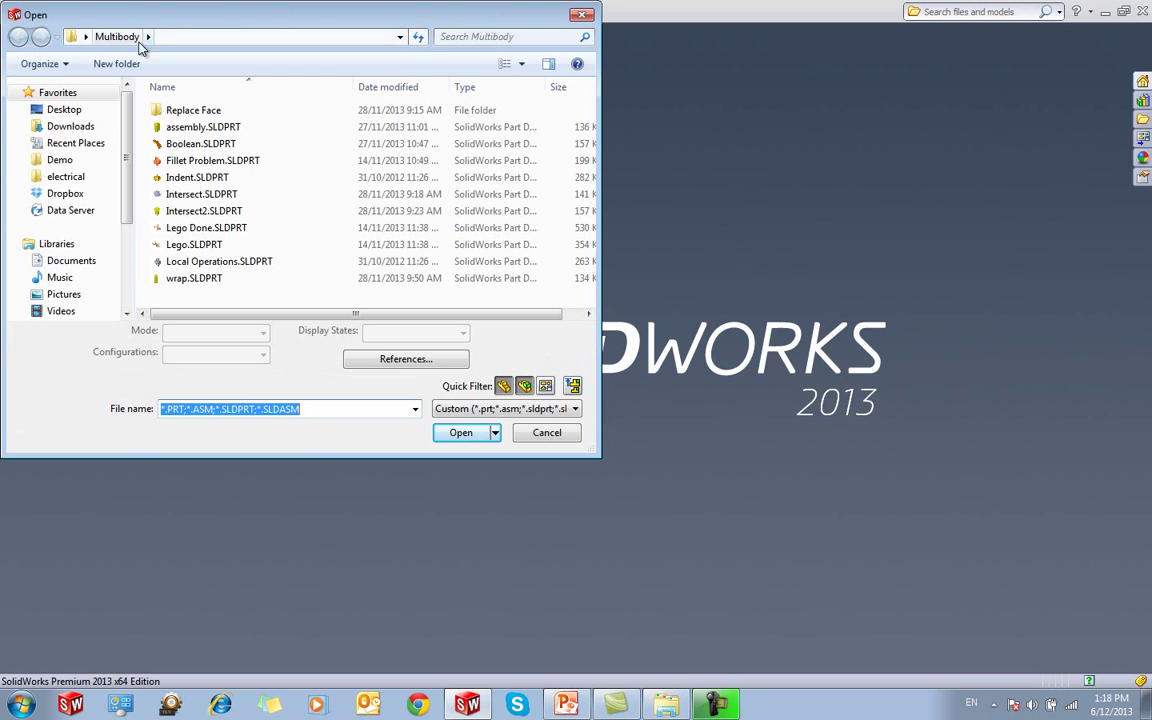
{"action": "double_click", "coordinate": [176, 179]}
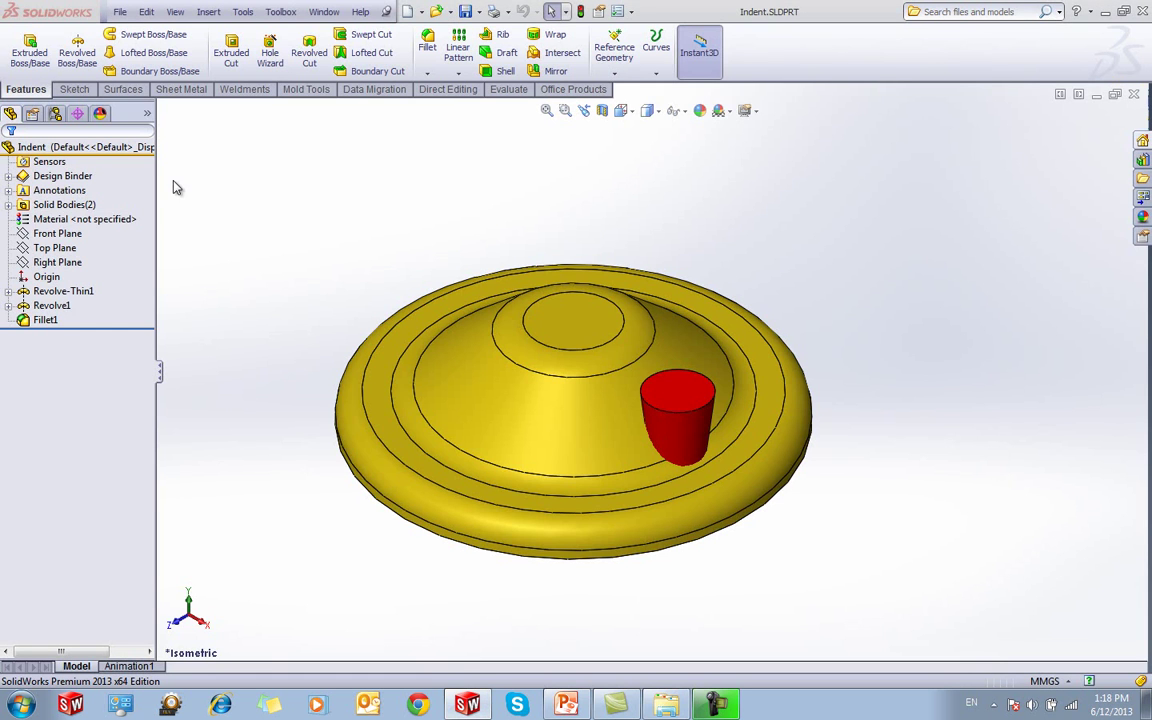
{"action": "middle_click_drag", "start_coordinate": [357, 224], "coordinate": [385, 243]}
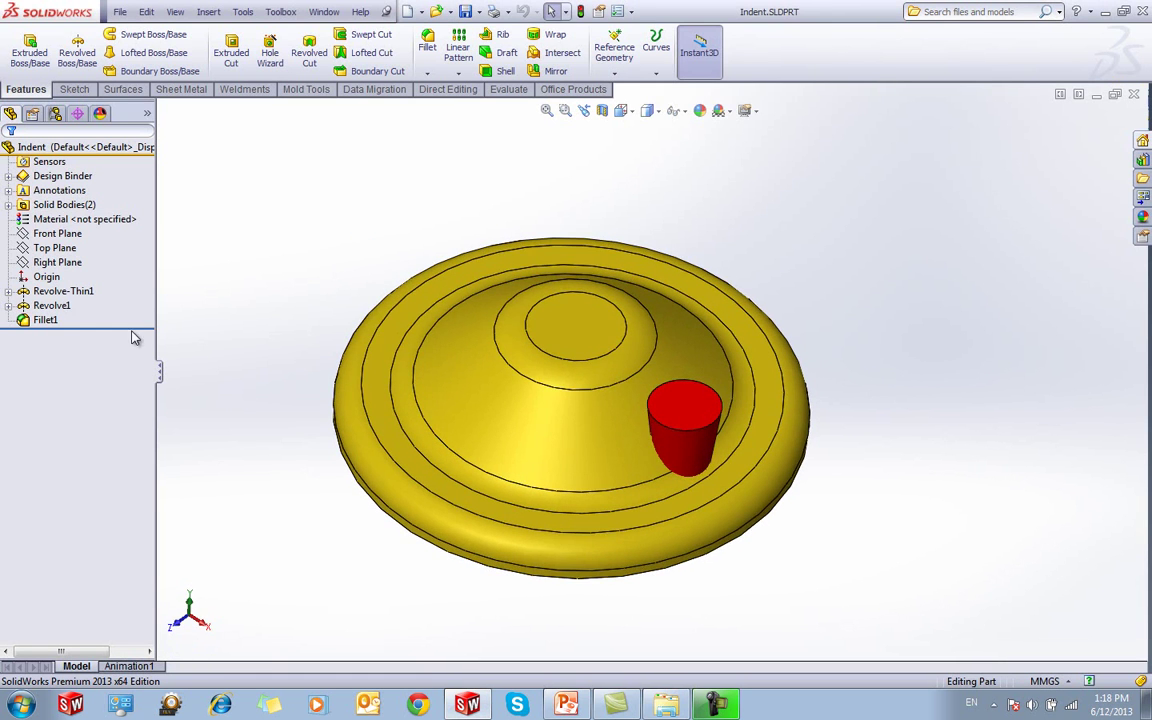
Roll the history back to just after the thin revolve, and step it forward to the fillet to review how both bodies were built
{"action": "left_click_drag", "start_coordinate": [125, 327], "coordinate": [123, 298]}
{"action": "middle_click_drag", "start_coordinate": [334, 291], "coordinate": [337, 163]}
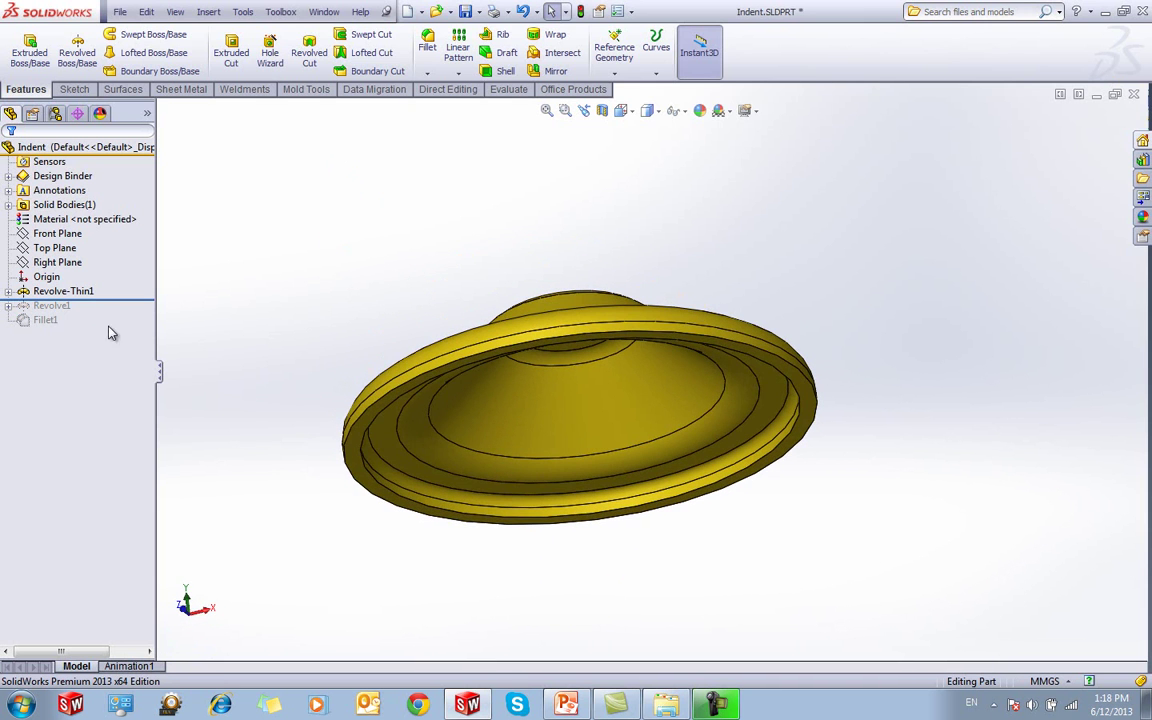
{"action": "left_click_drag", "start_coordinate": [119, 298], "coordinate": [115, 313]}
{"action": "middle_click_drag", "start_coordinate": [380, 290], "coordinate": [443, 367]}
{"action": "left_click_drag", "start_coordinate": [136, 315], "coordinate": [134, 329]}
Examine from above and below how the red tapered body passes through the yellow domed disc
{"action": "middle_click_drag", "start_coordinate": [422, 347], "coordinate": [624, 375]}
{"action": "scroll", "coordinate": [638, 420], "scroll_direction": "up", "scroll_amount": 2}
{"action": "left_click", "coordinate": [628, 374]}
{"action": "left_click", "coordinate": [717, 368]}
{"action": "middle_click_drag", "start_coordinate": [765, 590], "coordinate": [784, 497]}
{"action": "left_click", "coordinate": [813, 558]}
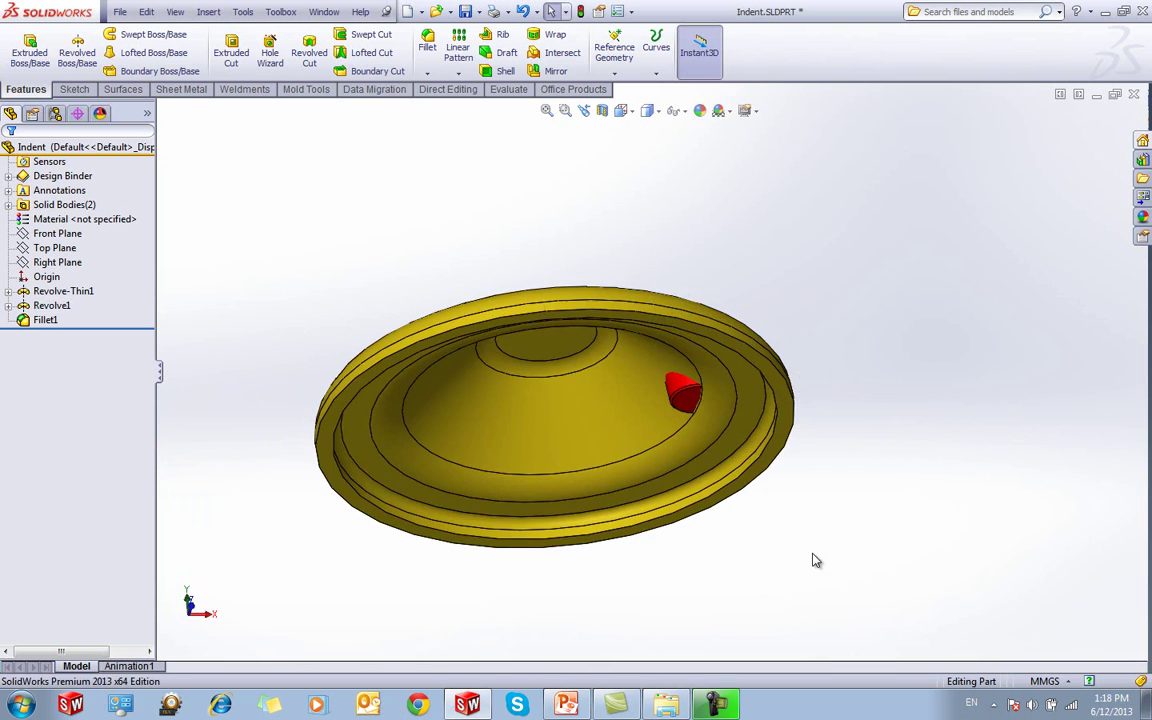
{"action": "scroll", "coordinate": [733, 417], "scroll_direction": "down", "scroll_amount": 5}
{"action": "scroll", "coordinate": [615, 345], "scroll_direction": "up", "scroll_amount": 2}
{"action": "middle_click_drag", "start_coordinate": [602, 334], "coordinate": [645, 522]}
{"action": "scroll", "coordinate": [568, 357], "scroll_direction": "up", "scroll_amount": 2}
{"action": "middle_click_drag", "start_coordinate": [568, 357], "coordinate": [728, 379], "text": "ctrl"}
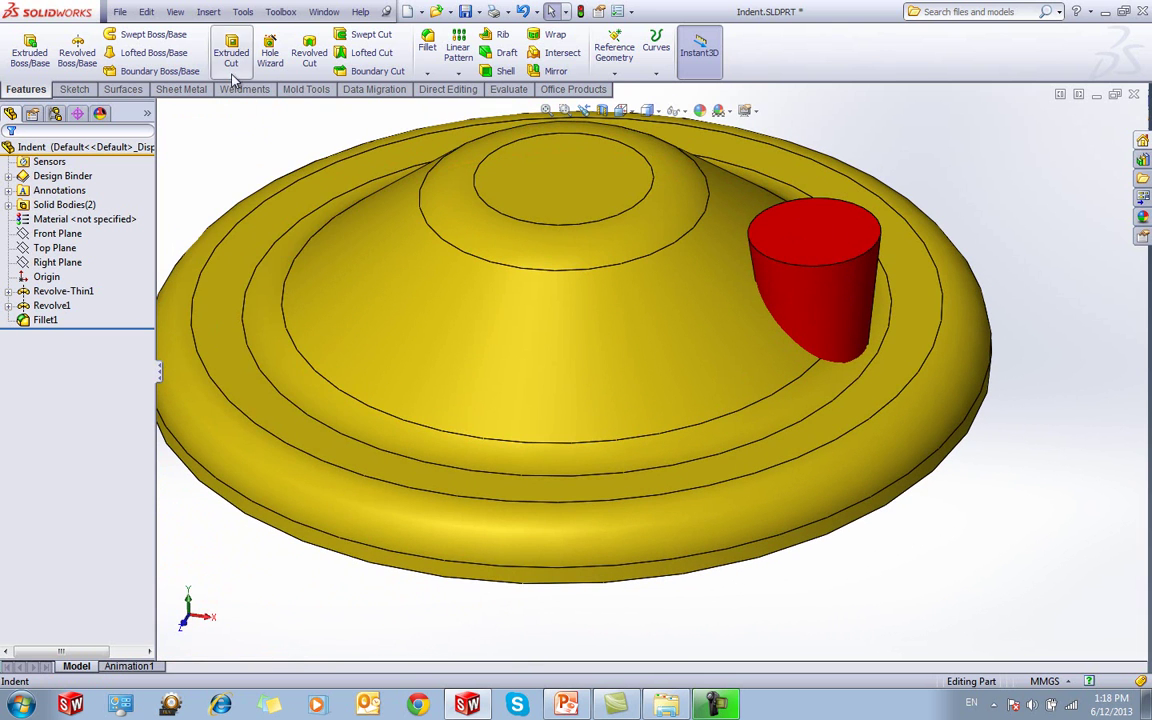
Start an Indent feature with the yellow disc as target, the red body's protruding underside as tool region and 4 mm thickness
{"action": "left_click", "coordinate": [208, 12]}
{"action": "mouse_move", "coordinate": [260, 66]}
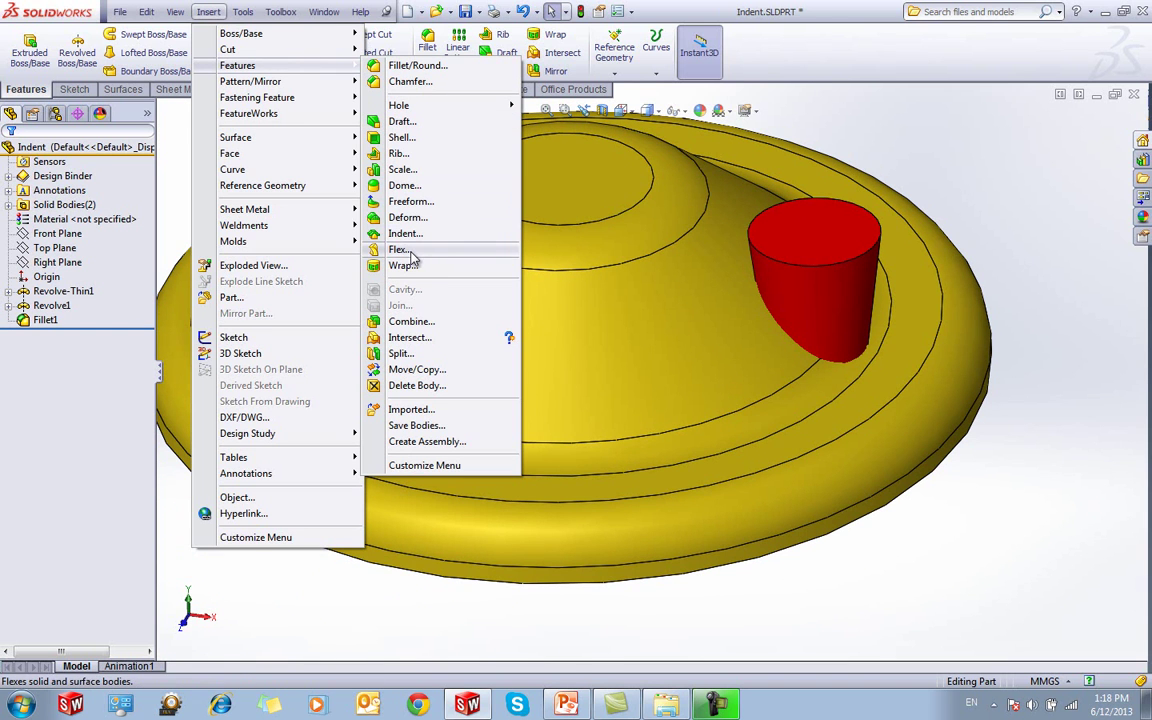
{"action": "middle_click_drag", "start_coordinate": [411, 249], "coordinate": [549, 331]}
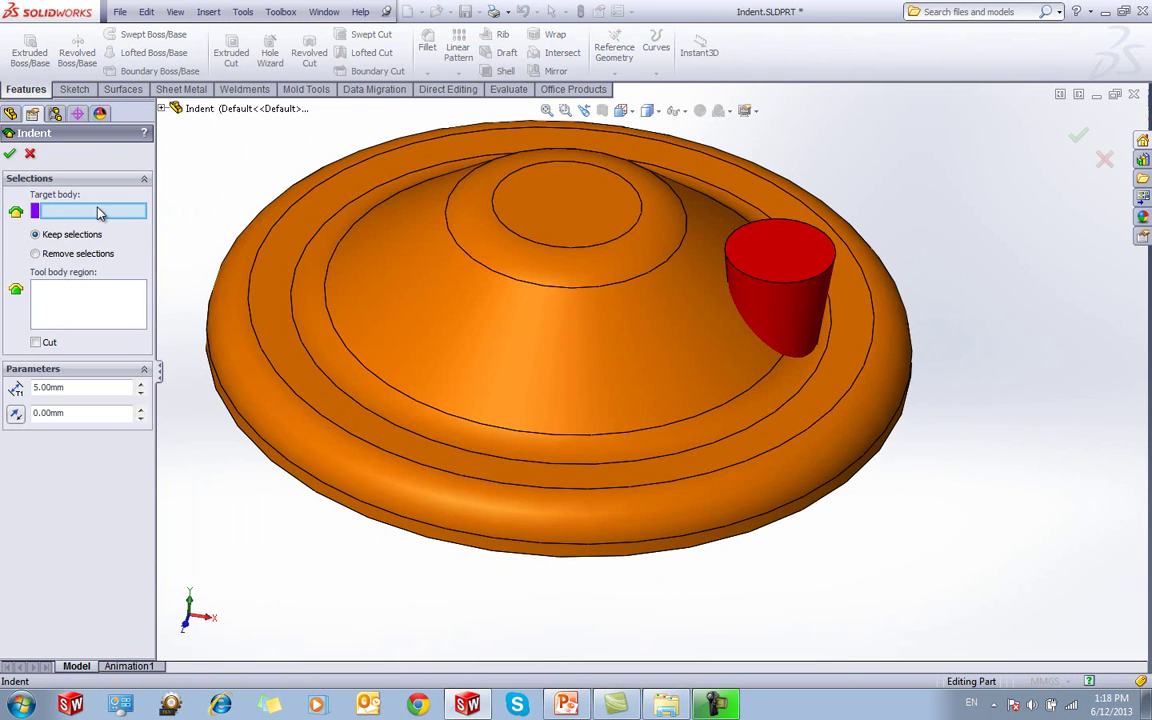
{"action": "left_click", "coordinate": [592, 338]}
{"action": "middle_click_drag", "start_coordinate": [748, 595], "coordinate": [775, 390]}
{"action": "left_click", "coordinate": [748, 580]}
{"action": "middle_click_drag", "start_coordinate": [747, 588], "coordinate": [761, 316], "text": "ctrl"}
{"action": "scroll", "coordinate": [765, 314], "scroll_direction": "down", "scroll_amount": 3}
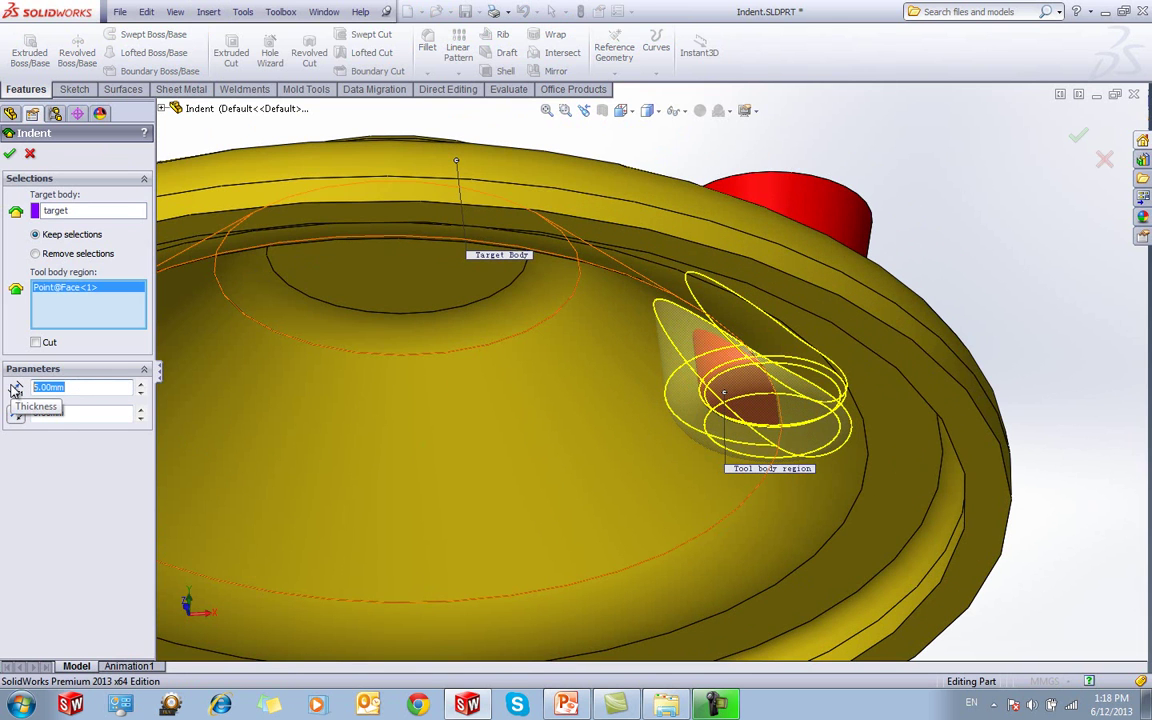
{"action": "left_click", "coordinate": [964, 226]}
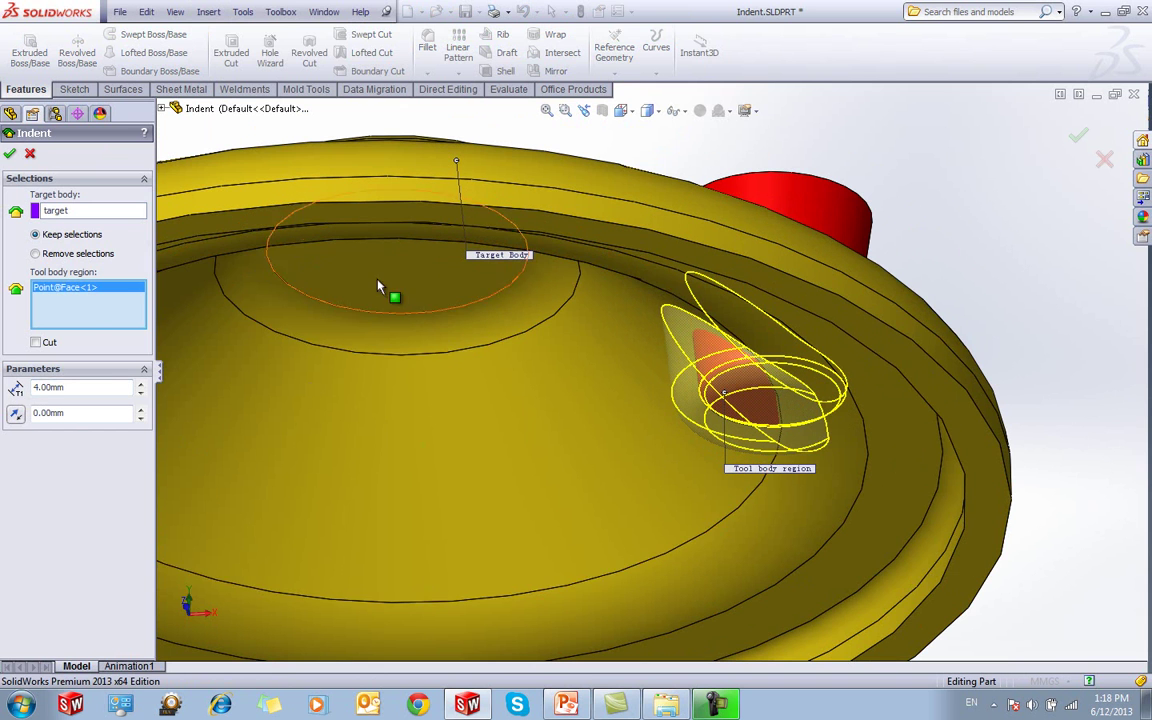
Preview the indent with a 1 mm clearance, reset the clearance to 0 mm and create the feature
{"action": "double_click", "coordinate": [61, 413]}
{"action": "type", "text": "1"}
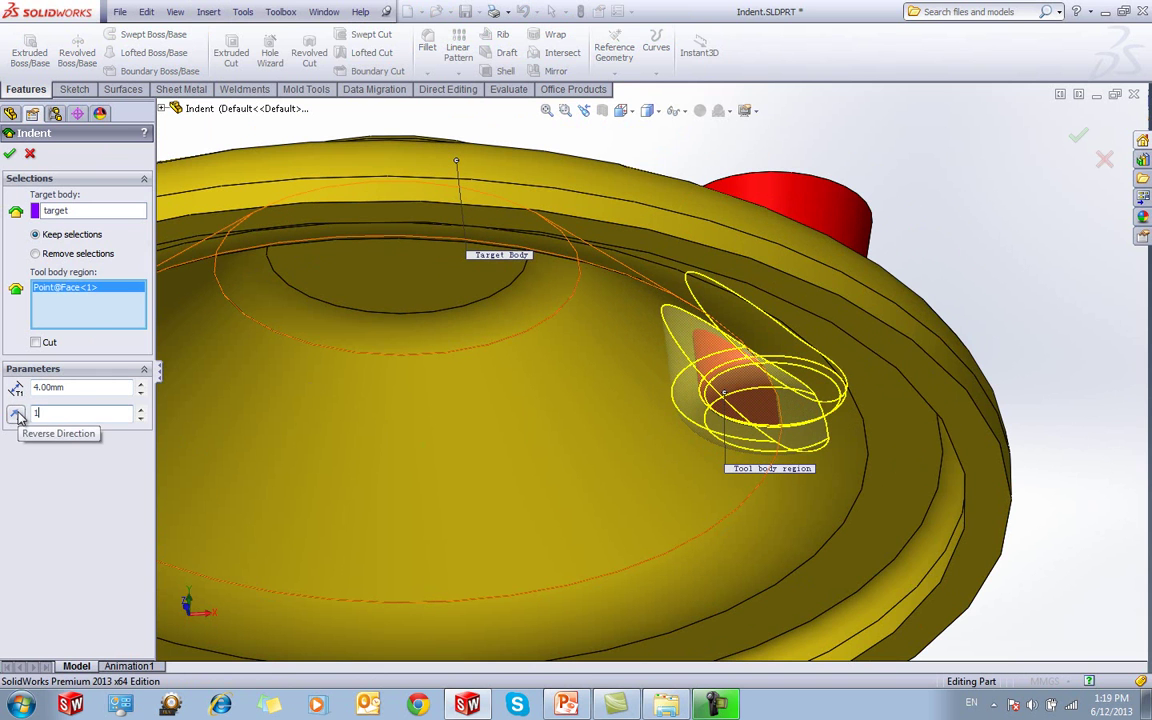
{"action": "left_click", "coordinate": [424, 388]}
{"action": "scroll", "coordinate": [766, 334], "scroll_direction": "down", "scroll_amount": 5}
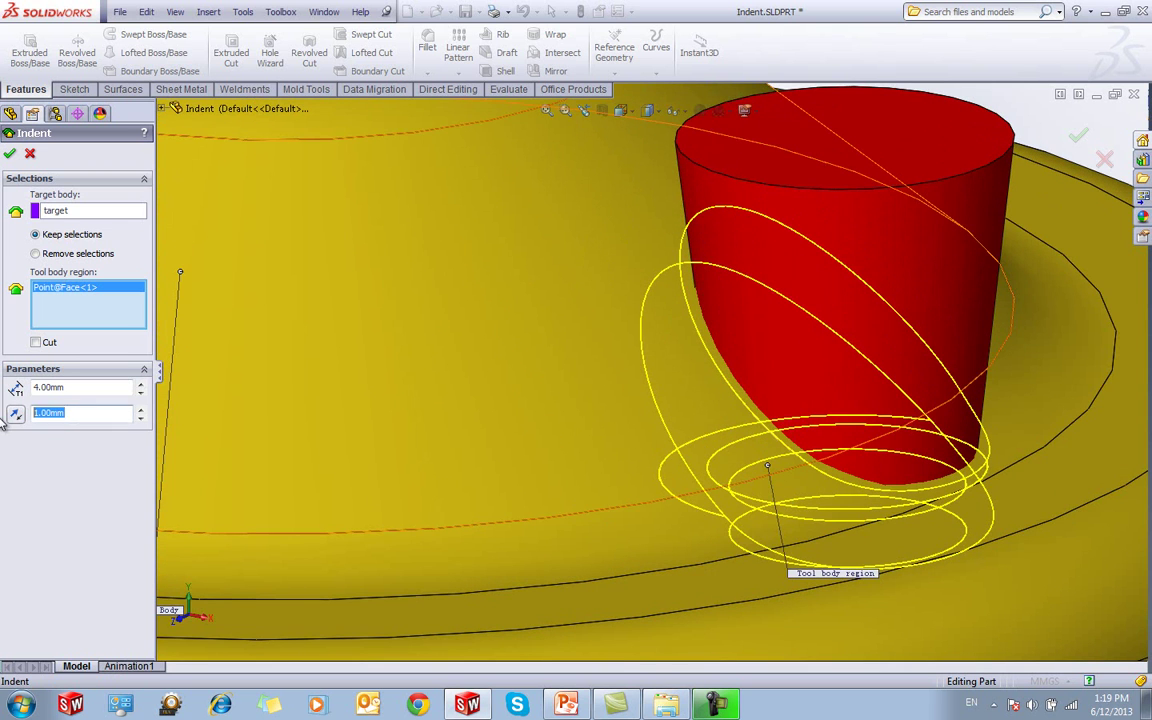
{"action": "scroll", "coordinate": [721, 242], "scroll_direction": "up", "scroll_amount": 5}
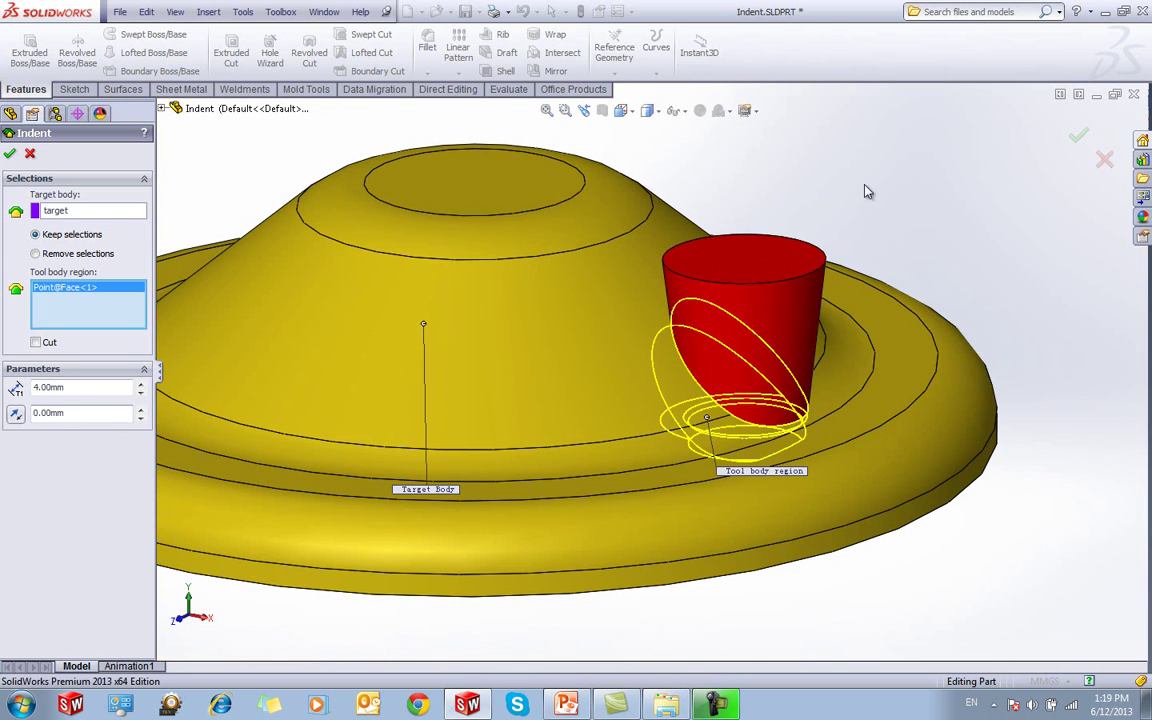
{"action": "left_click", "coordinate": [1078, 140]}
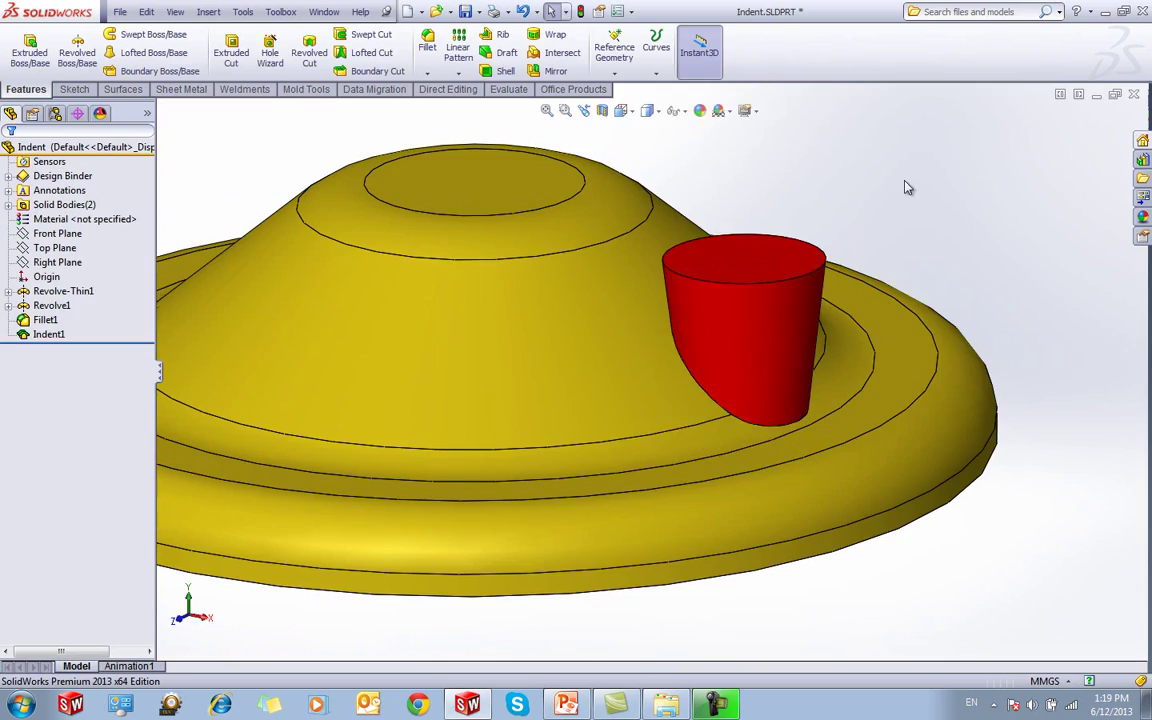
Hide the red tool body and inspect the indented pocket in the yellow disc
{"action": "middle_click_drag", "start_coordinate": [814, 162], "coordinate": [812, 260]}
{"action": "left_click", "coordinate": [790, 262]}
{"action": "left_click", "coordinate": [868, 207]}
{"action": "middle_click_drag", "start_coordinate": [878, 340], "coordinate": [890, 432]}
{"action": "mouse_move", "coordinate": [1031, 545]}
{"action": "middle_mouse_down"}
{"action": "mouse_move", "coordinate": [854, 453]}
{"action": "mouse_move", "coordinate": [861, 553]}
{"action": "mouse_move", "coordinate": [858, 335]}
{"action": "mouse_move", "coordinate": [897, 180]}
{"action": "mouse_move", "coordinate": [856, 324]}
{"action": "mouse_move", "coordinate": [808, 416]}
{"action": "mouse_move", "coordinate": [815, 391]}
{"action": "mouse_move", "coordinate": [826, 410]}
{"action": "middle_mouse_up"}
{"action": "scroll", "coordinate": [826, 411], "scroll_direction": "up", "scroll_amount": 4}
{"action": "middle_click_drag", "start_coordinate": [692, 427], "coordinate": [661, 355]}
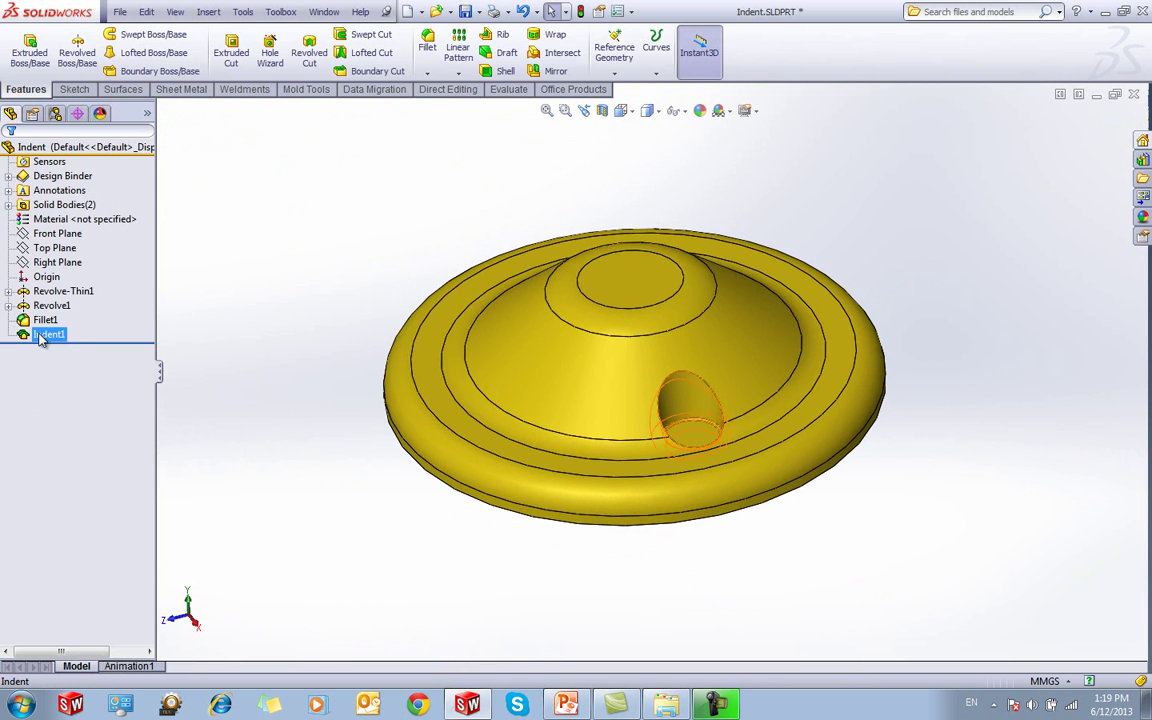
{"action": "mouse_move", "coordinate": [541, 352]}
{"action": "middle_mouse_down"}
{"action": "mouse_move", "coordinate": [545, 388]}
{"action": "mouse_move", "coordinate": [481, 355]}
{"action": "middle_mouse_up"}
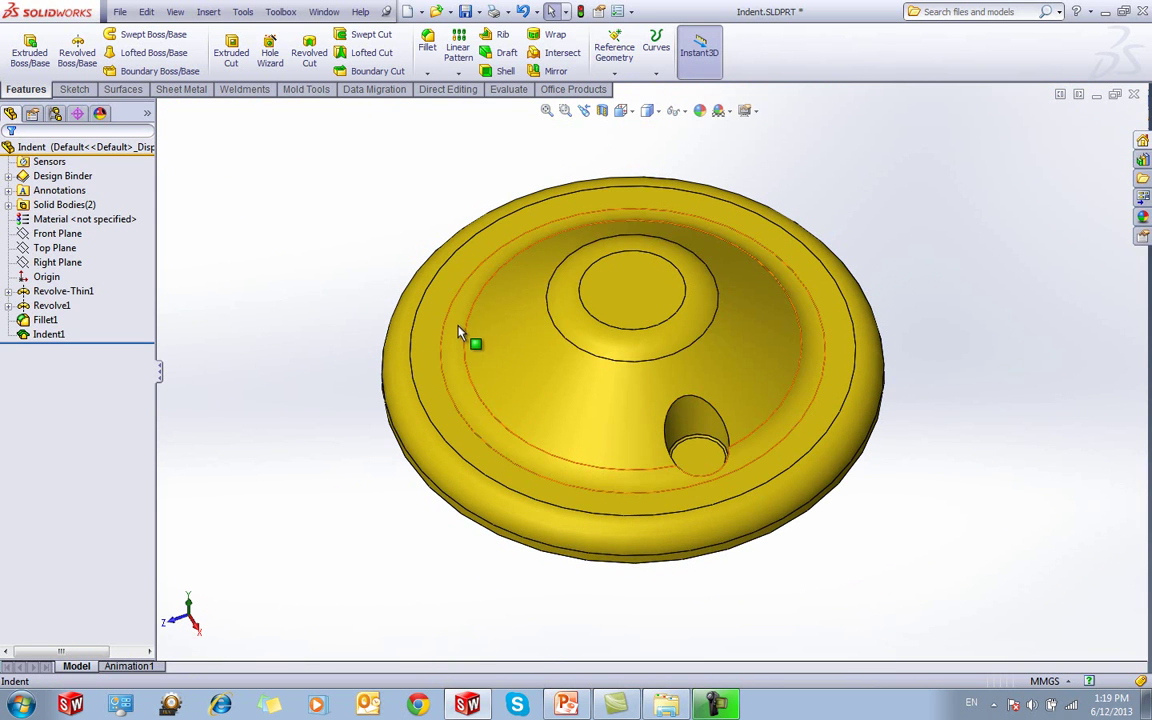
{"action": "left_click", "coordinate": [463, 330]}
{"action": "left_click", "coordinate": [1035, 421]}
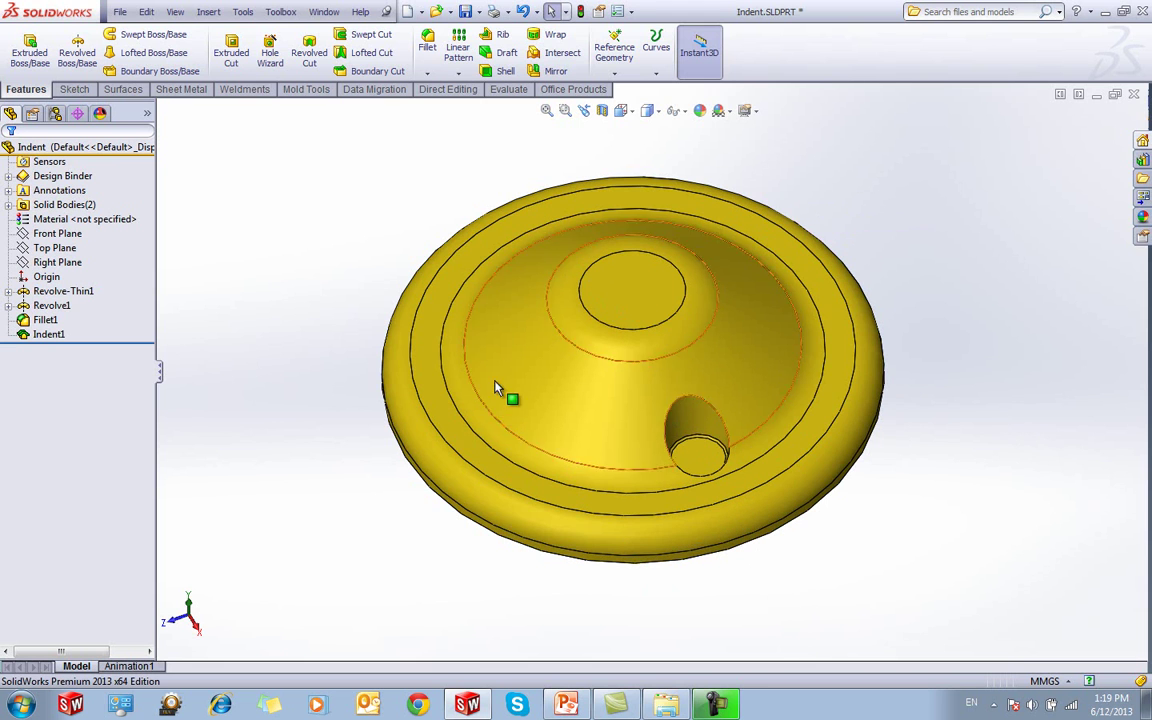
{"action": "middle_click_drag", "start_coordinate": [354, 496], "coordinate": [359, 509]}
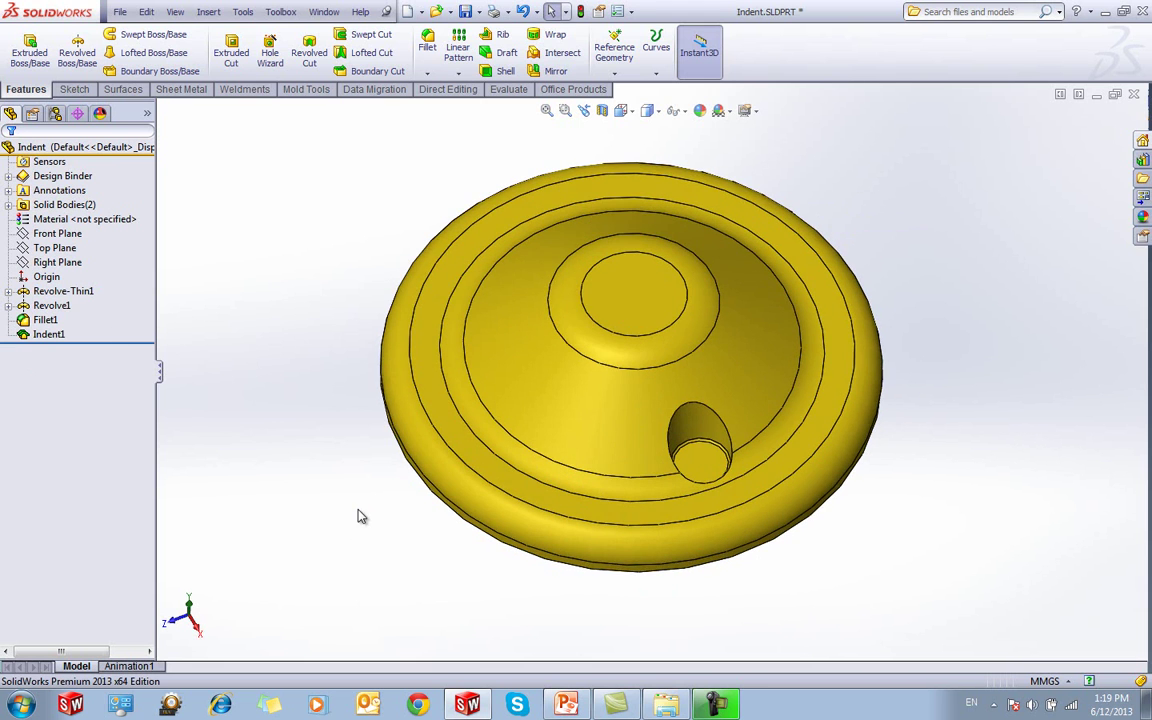
Roll the history back before the indent and show the red revolved tool body again
{"action": "mouse_move", "coordinate": [125, 345]}
{"action": "left_mouse_down"}
{"action": "mouse_move", "coordinate": [115, 312]}
{"action": "mouse_move", "coordinate": [110, 327]}
{"action": "left_mouse_up"}
{"action": "middle_click_drag", "start_coordinate": [315, 433], "coordinate": [354, 380]}
{"action": "left_click", "coordinate": [40, 308]}
{"action": "left_click", "coordinate": [46, 286]}
{"action": "left_click", "coordinate": [364, 441]}
{"action": "middle_click_drag", "start_coordinate": [364, 448], "coordinate": [399, 530]}
{"action": "left_click", "coordinate": [765, 370]}
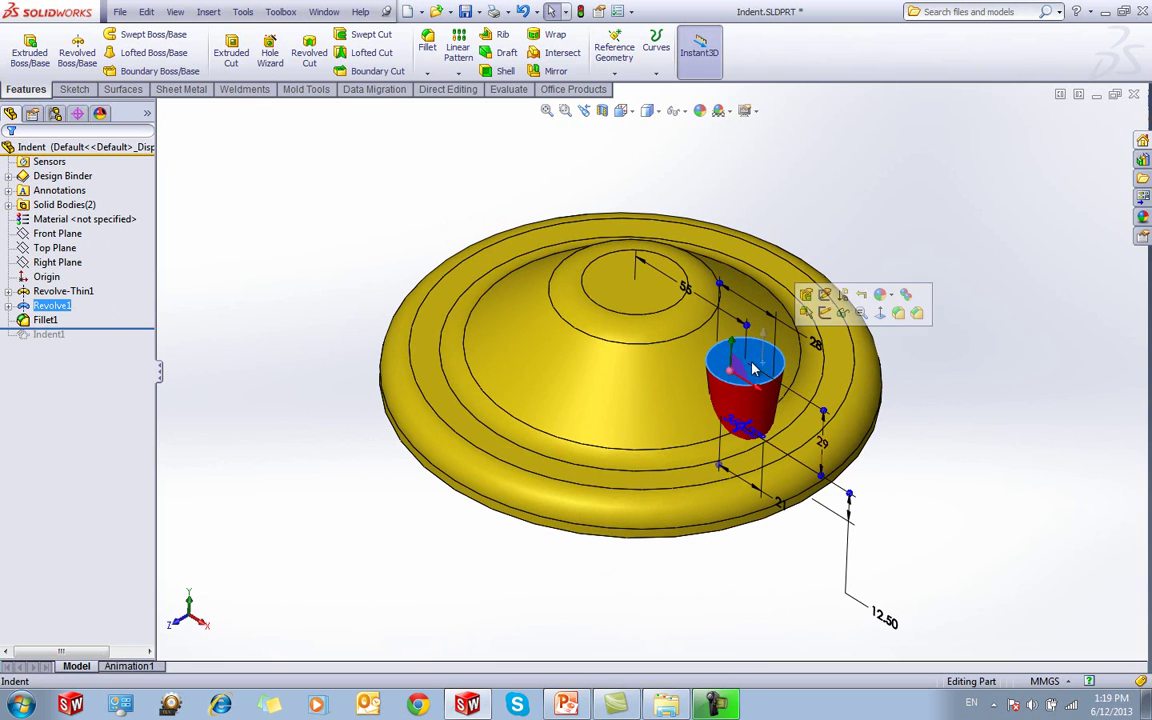
{"action": "left_click", "coordinate": [936, 442]}
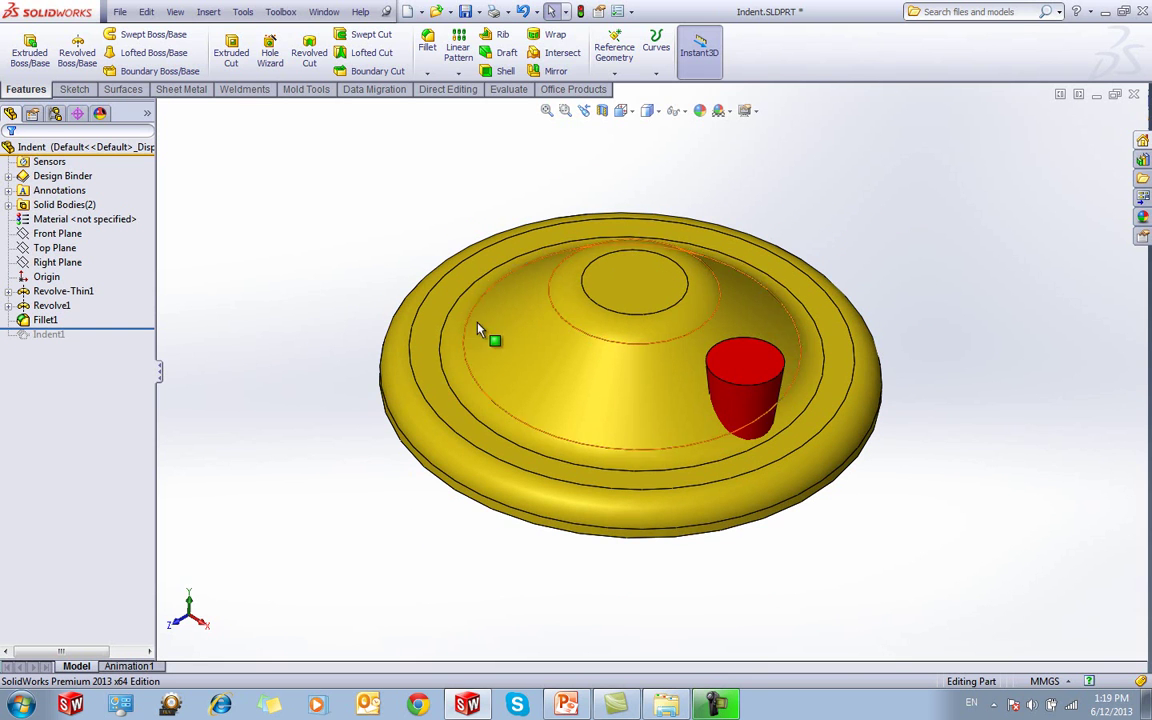
Start a circular pattern using the circular edge around the dome's top as the rotation axis
{"action": "middle_click_drag", "start_coordinate": [350, 267], "coordinate": [360, 277], "text": "ctrl"}
{"action": "left_click", "coordinate": [470, 74]}
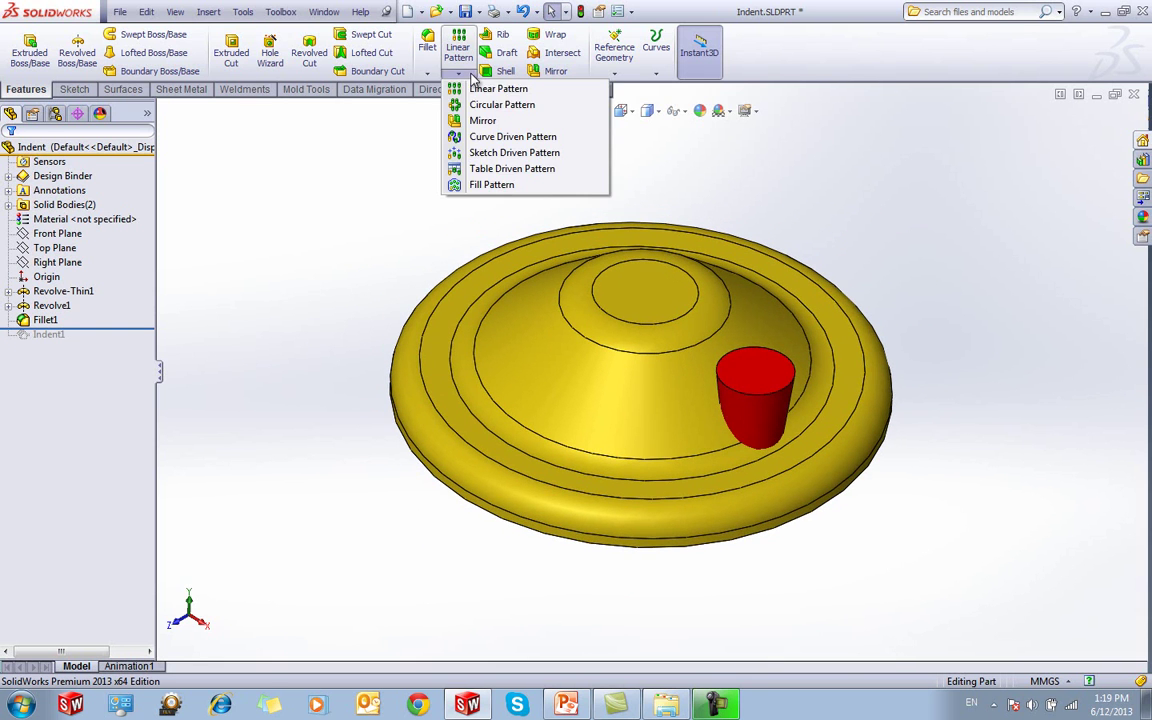
{"action": "left_click", "coordinate": [490, 104]}
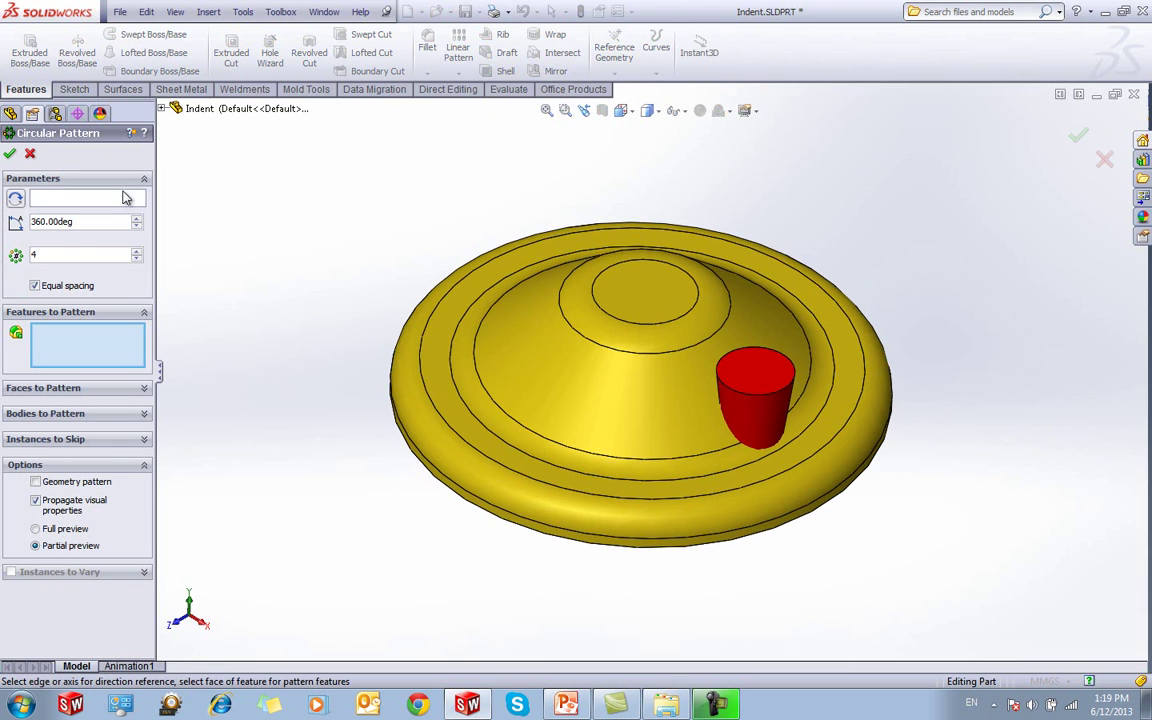
{"action": "left_click", "coordinate": [124, 197]}
{"action": "left_click", "coordinate": [649, 354]}
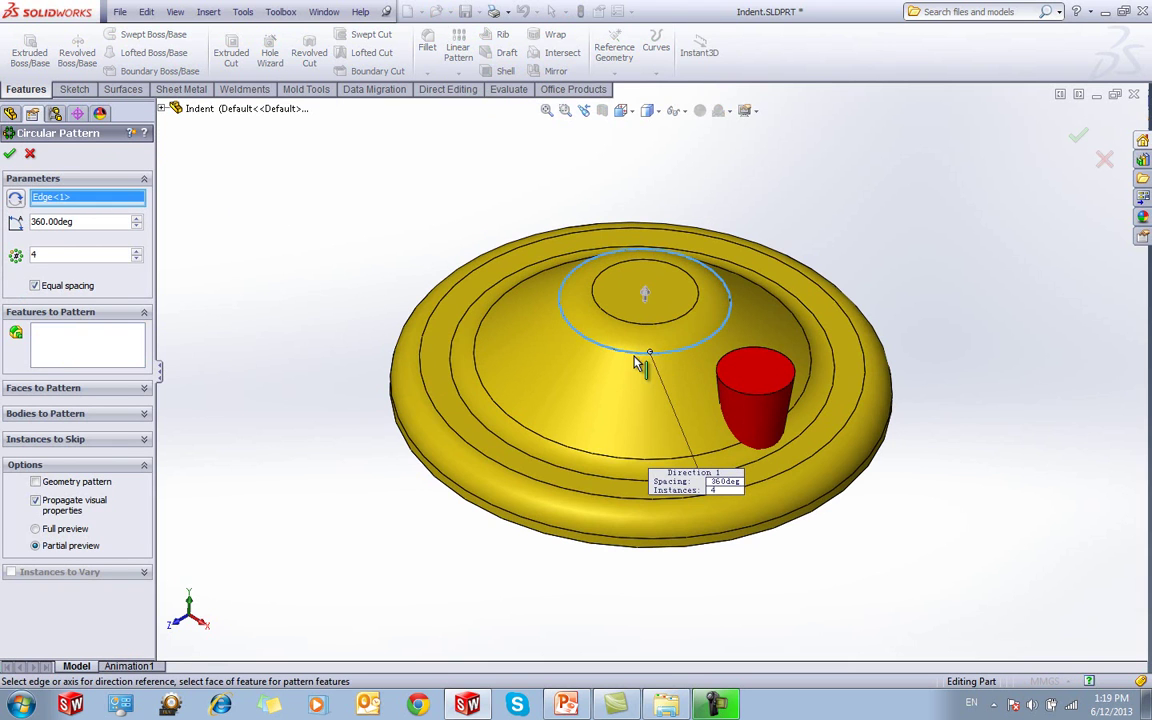
Pattern the red tool body circularly around the dome's circular edge with 3 equally spaced instances over 360 degrees
{"action": "left_click", "coordinate": [85, 345]}
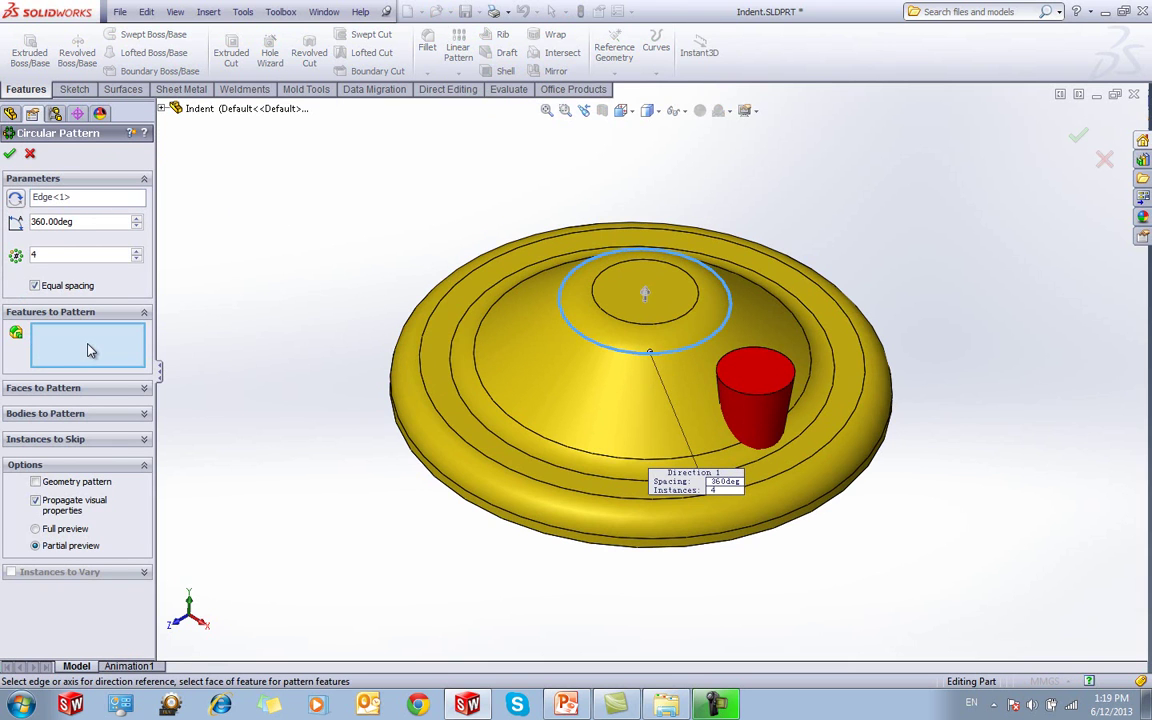
{"action": "left_click", "coordinate": [42, 413]}
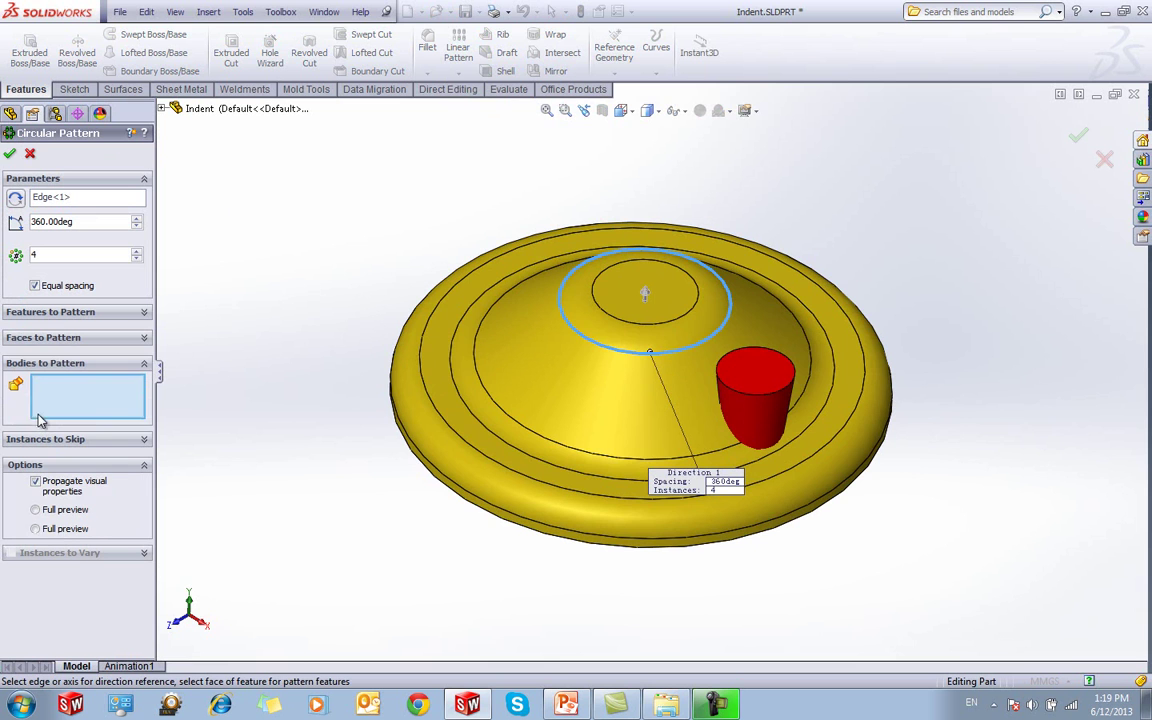
{"action": "left_click", "coordinate": [748, 402]}
{"action": "middle_click_drag", "start_coordinate": [247, 338], "coordinate": [246, 445]}
{"action": "left_click", "coordinate": [137, 260]}
{"action": "middle_click_drag", "start_coordinate": [231, 329], "coordinate": [278, 244]}
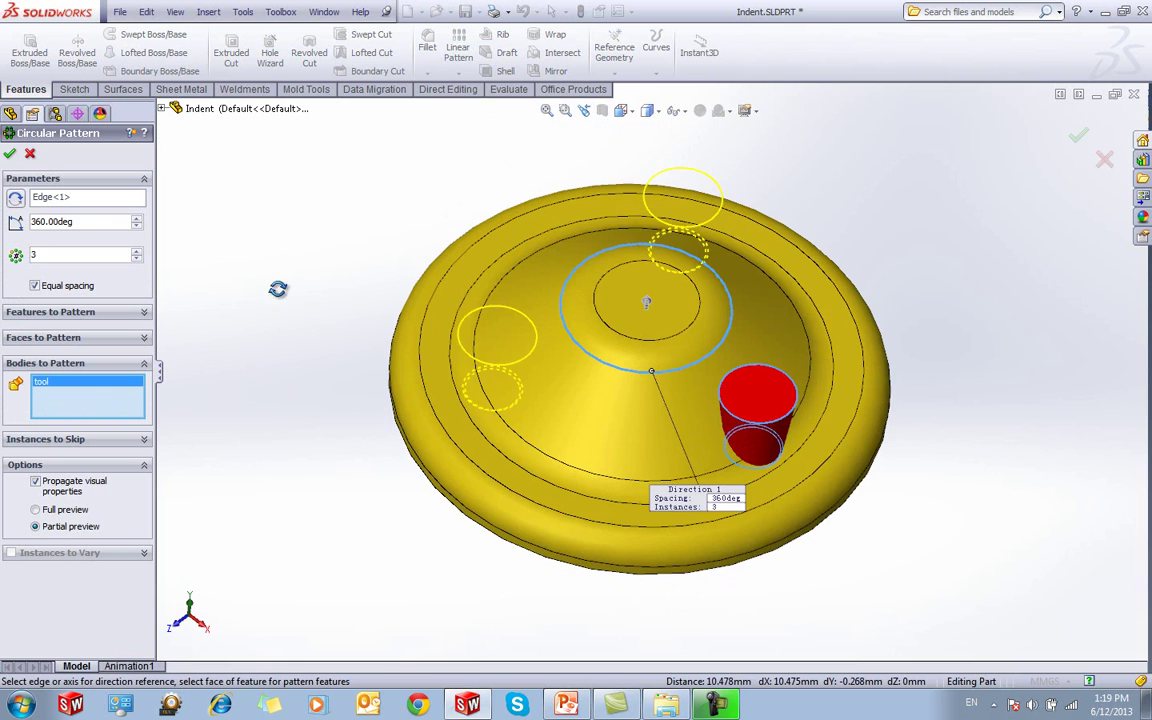
{"action": "left_click", "coordinate": [11, 156]}
{"action": "mouse_move", "coordinate": [244, 337]}
{"action": "middle_mouse_down"}
{"action": "mouse_move", "coordinate": [260, 345]}
{"action": "mouse_move", "coordinate": [255, 320]}
{"action": "middle_mouse_up"}
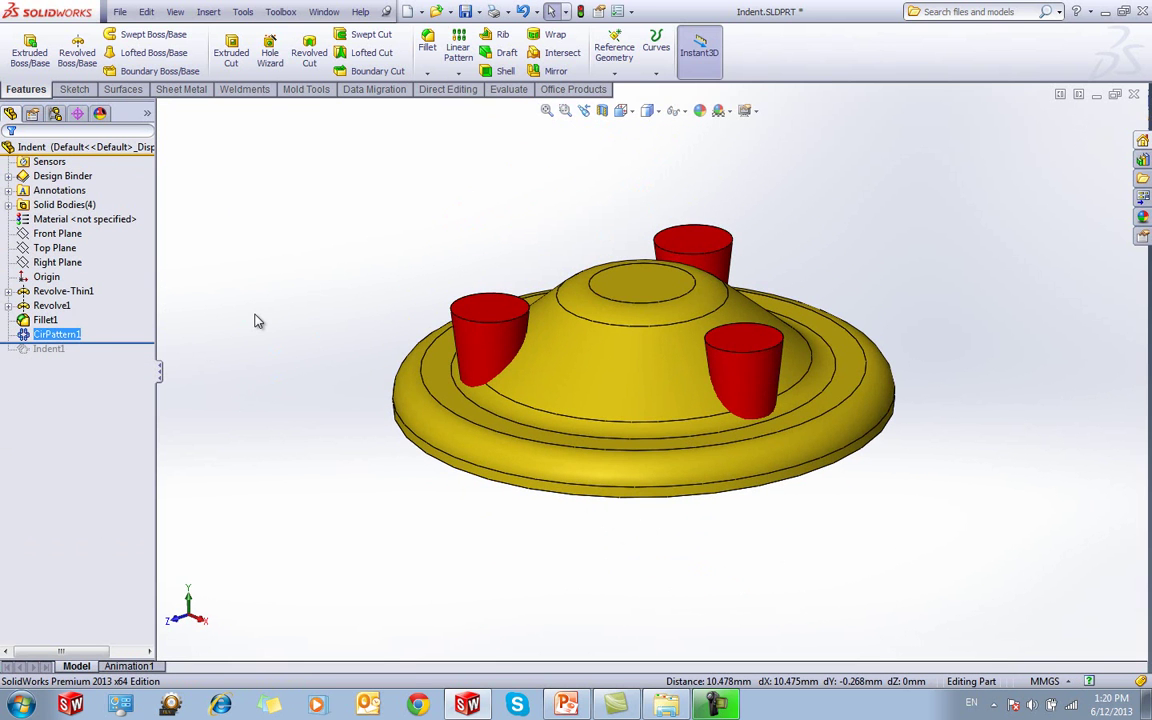
{"action": "middle_click_drag", "start_coordinate": [337, 362], "coordinate": [360, 316]}
Roll the feature history forward past Indent1 and edit it, selecting the yellow dish as its target body
{"action": "left_click_drag", "start_coordinate": [143, 344], "coordinate": [147, 356]}
{"action": "left_click", "coordinate": [50, 353]}
{"action": "left_click", "coordinate": [61, 307]}
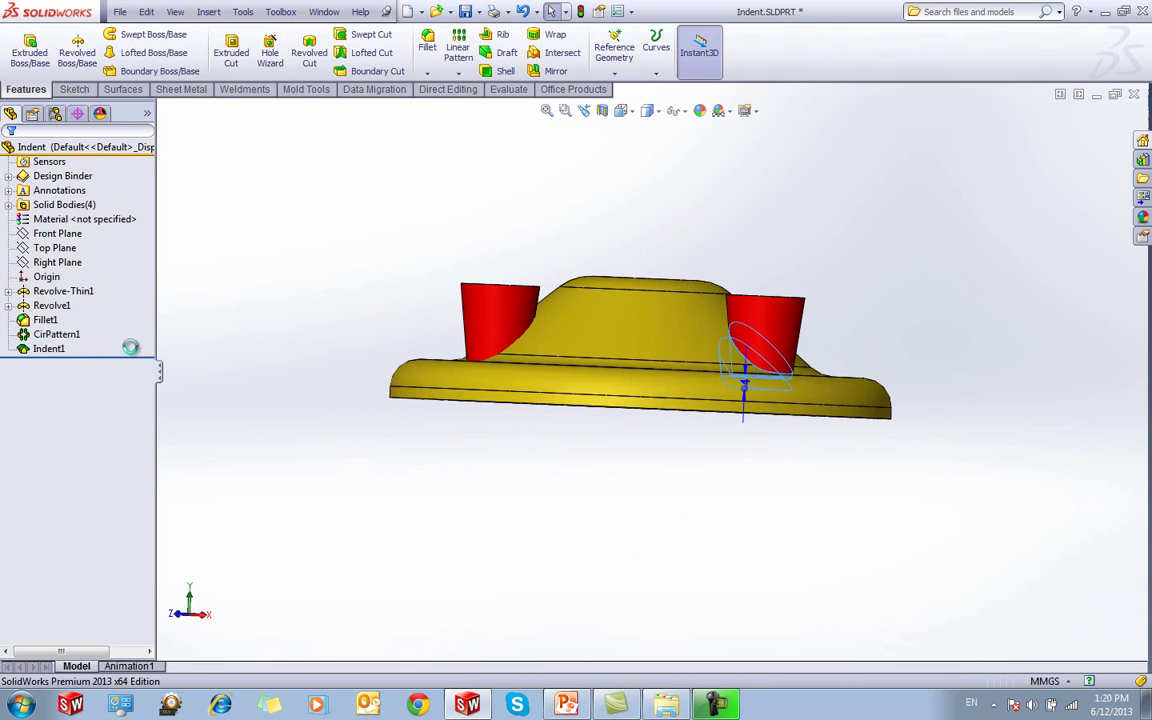
{"action": "middle_click_drag", "start_coordinate": [324, 432], "coordinate": [393, 341]}
{"action": "left_click", "coordinate": [508, 326]}
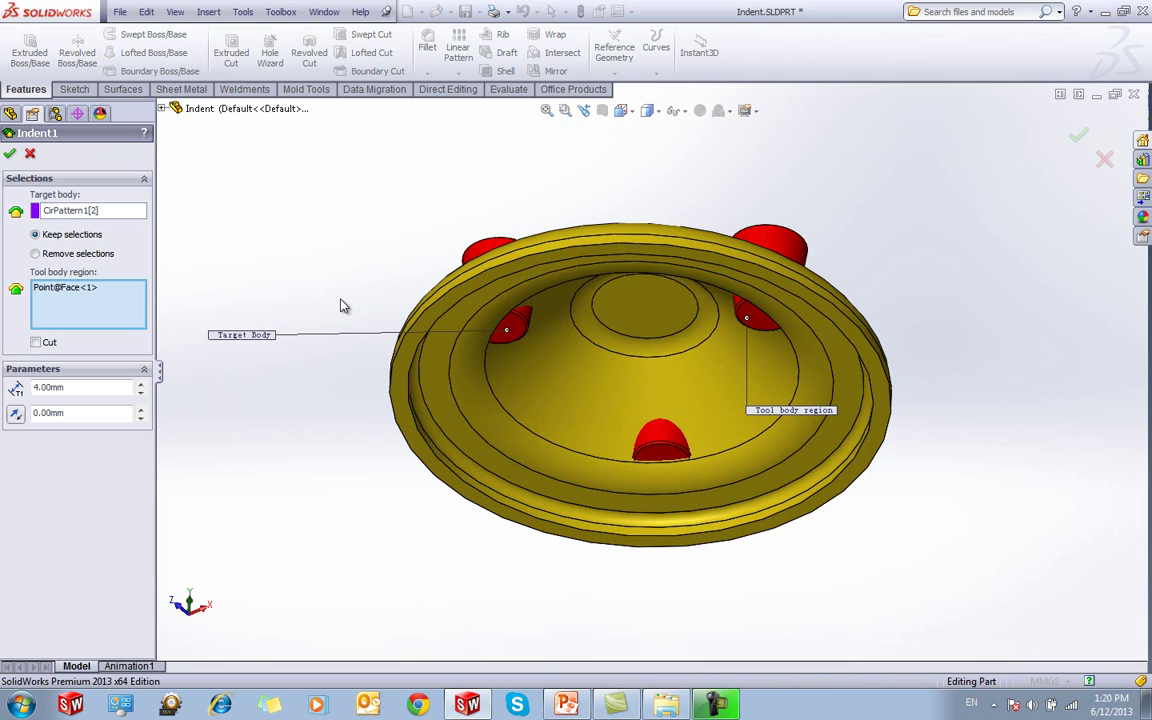
{"action": "left_click", "coordinate": [72, 290]}
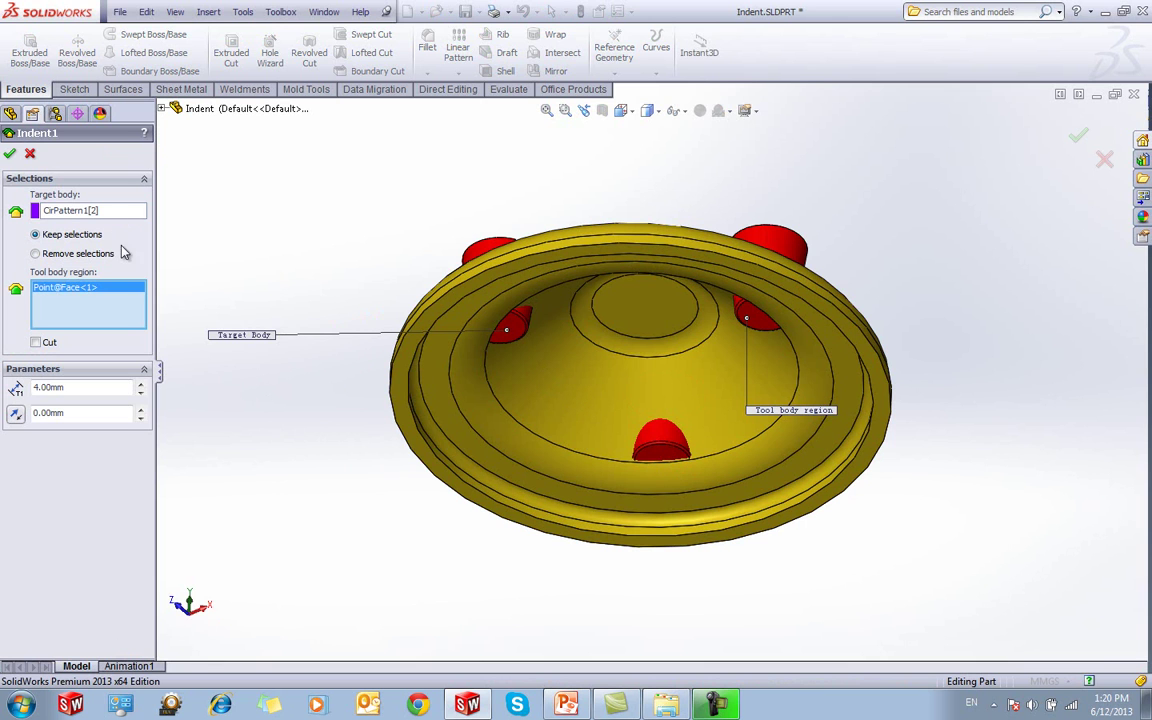
{"action": "left_click", "coordinate": [96, 212]}
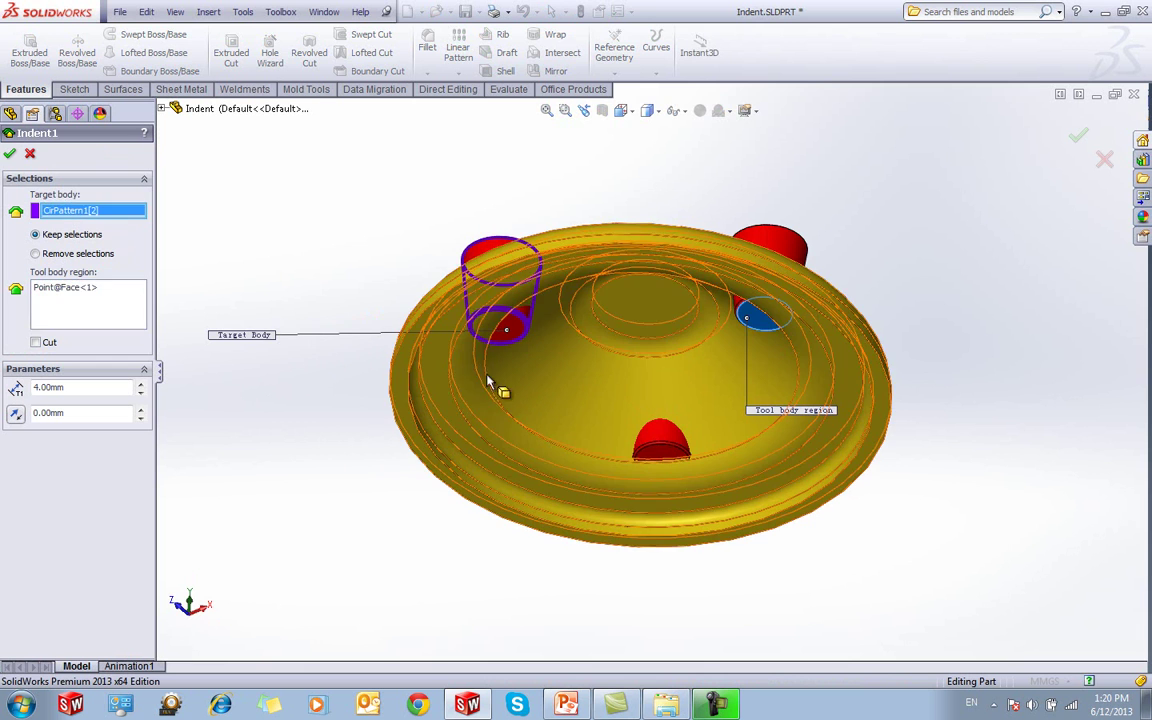
{"action": "left_click", "coordinate": [566, 377]}
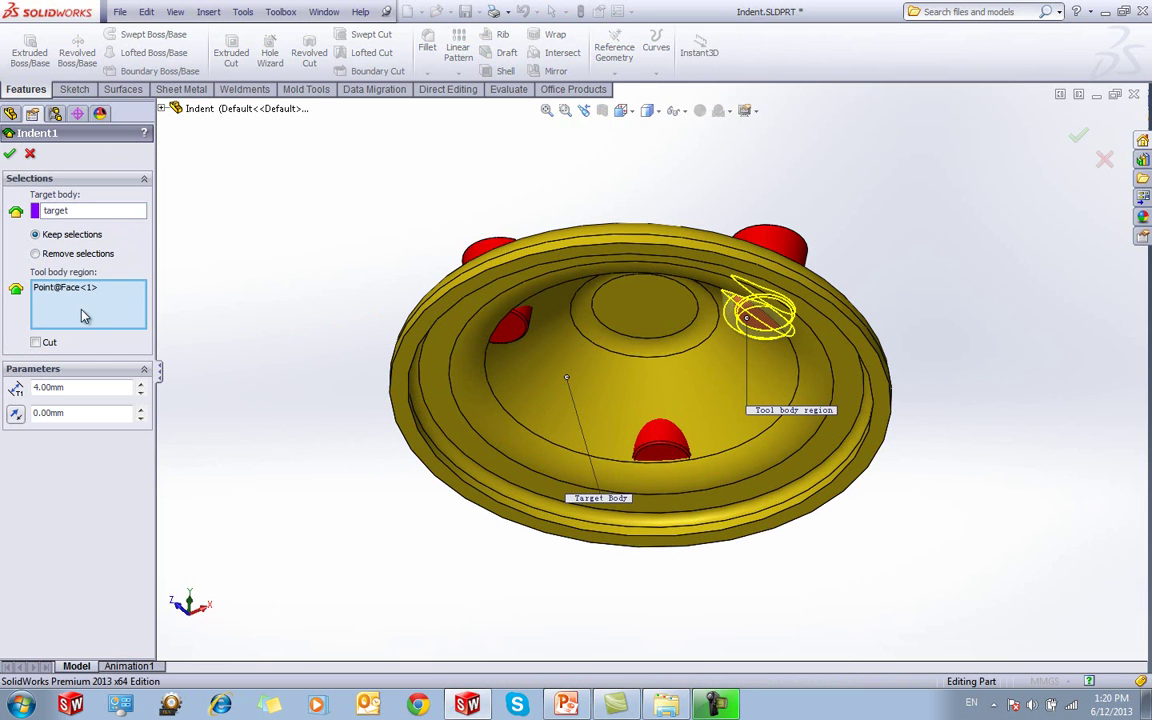
Add the lower ends of the other two tool bodies to the indent's tool body regions and finish the edit
{"action": "left_click", "coordinate": [511, 338]}
{"action": "left_click", "coordinate": [659, 456]}
{"action": "middle_click_drag", "start_coordinate": [659, 456], "coordinate": [220, 247]}
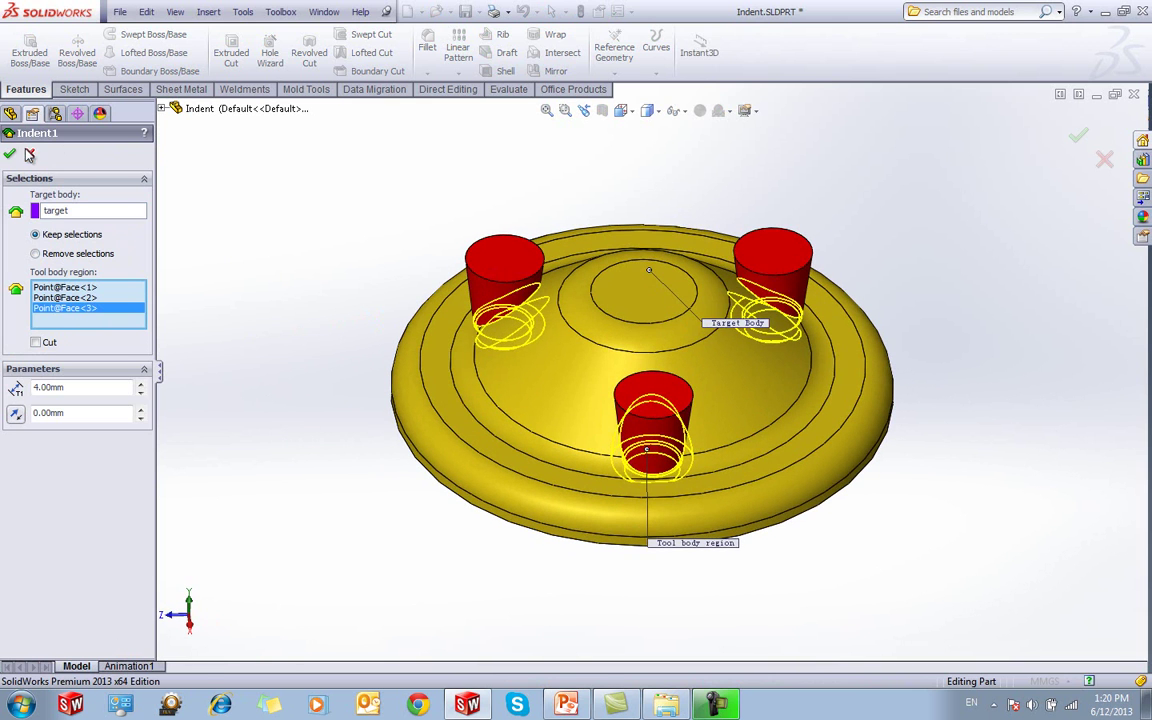
{"action": "left_click", "coordinate": [30, 155]}
Hide the two tool bodies created by the circular pattern and inspect the indents in the dish
{"action": "left_click", "coordinate": [53, 337]}
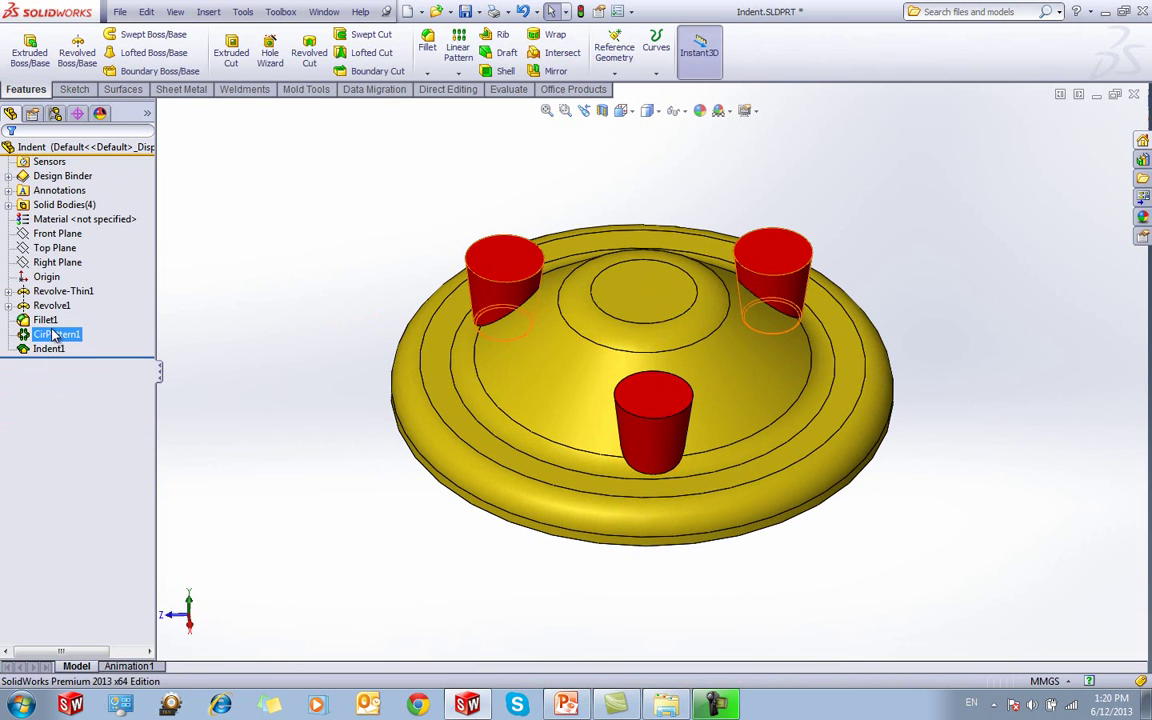
{"action": "left_click", "coordinate": [316, 262]}
{"action": "middle_click_drag", "start_coordinate": [316, 262], "coordinate": [452, 286]}
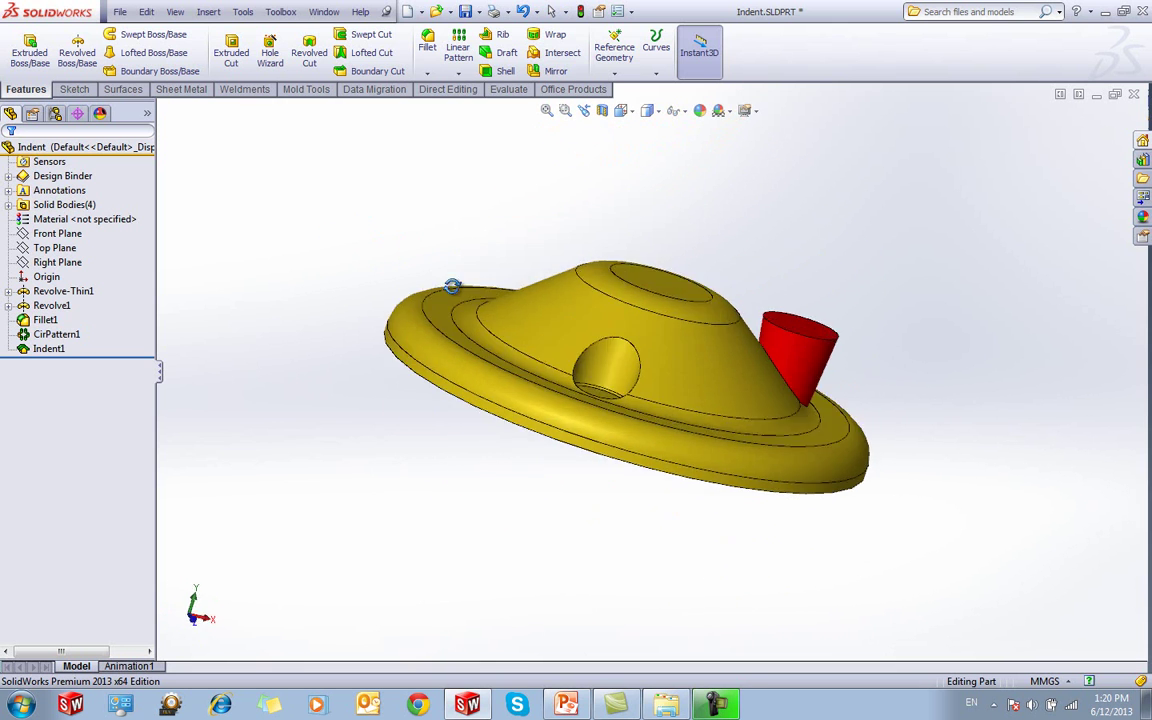
Edit Indent1 and clear all of its tool body region selections
{"action": "right_click", "coordinate": [52, 348]}
{"action": "left_click", "coordinate": [88, 304]}
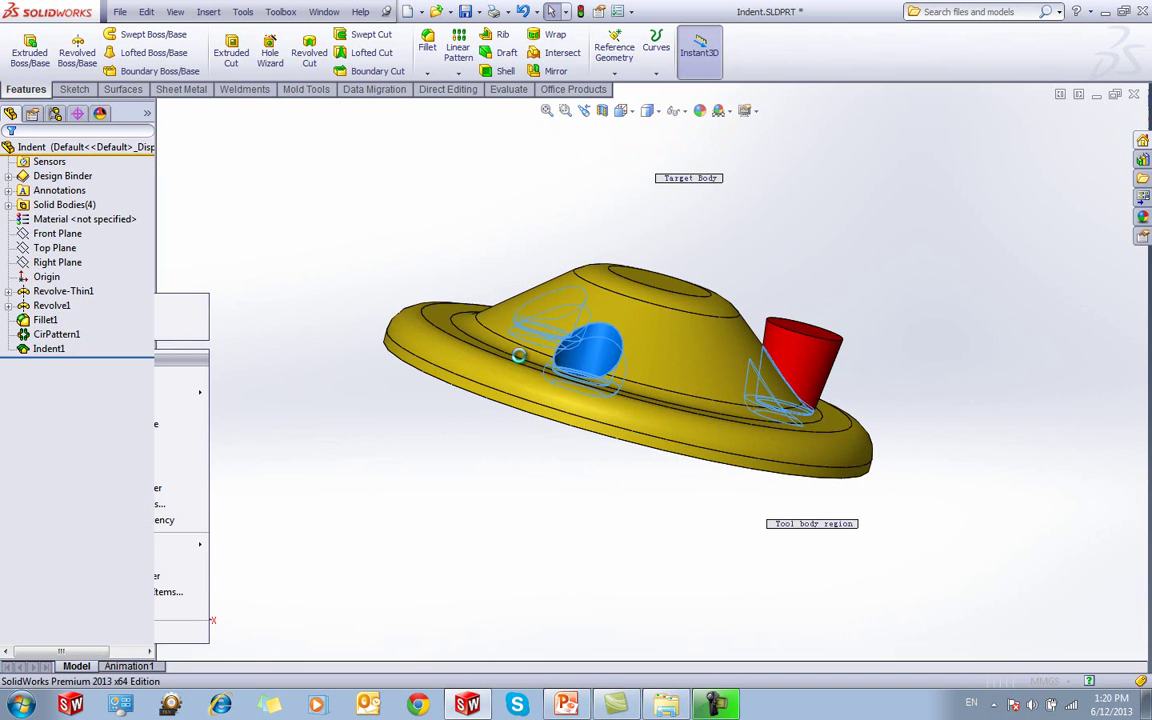
{"action": "middle_click_drag", "start_coordinate": [252, 320], "coordinate": [264, 405]}
{"action": "right_click", "coordinate": [85, 294]}
{"action": "left_click", "coordinate": [175, 297]}
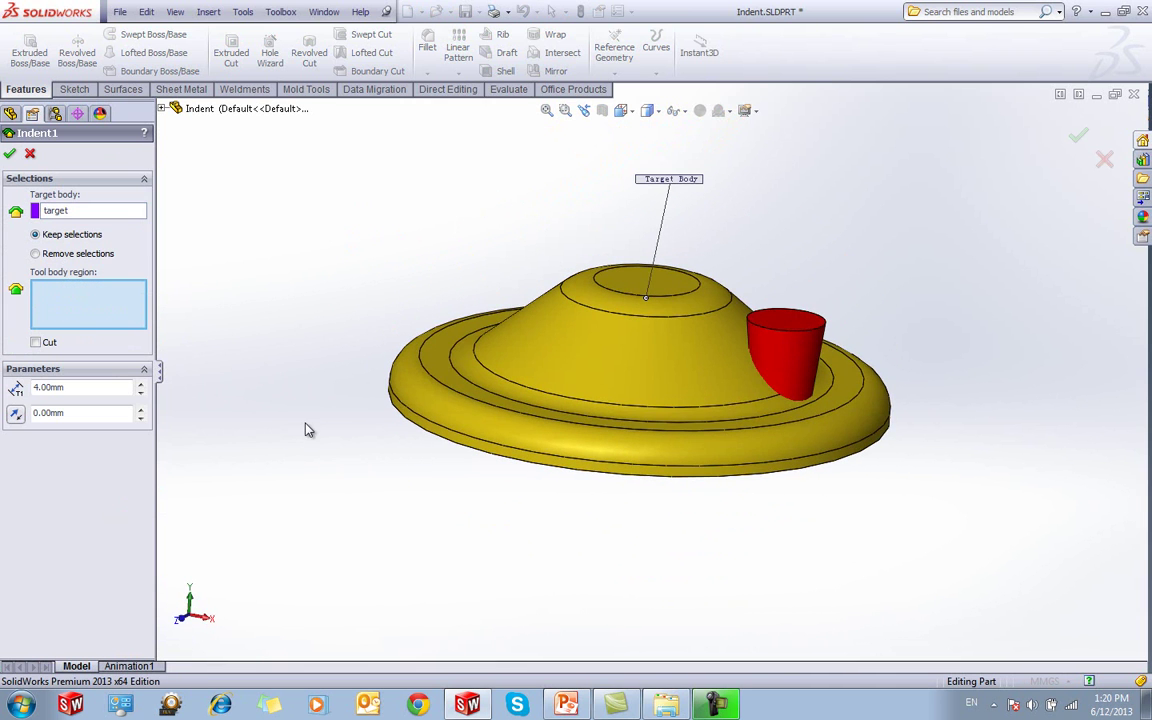
Try the upper and lower portions of the visible tool body as the indent's tool body region
{"action": "left_click", "coordinate": [799, 365]}
{"action": "left_click", "coordinate": [796, 359]}
{"action": "middle_click_drag", "start_coordinate": [791, 504], "coordinate": [715, 333]}
{"action": "left_click", "coordinate": [785, 380]}
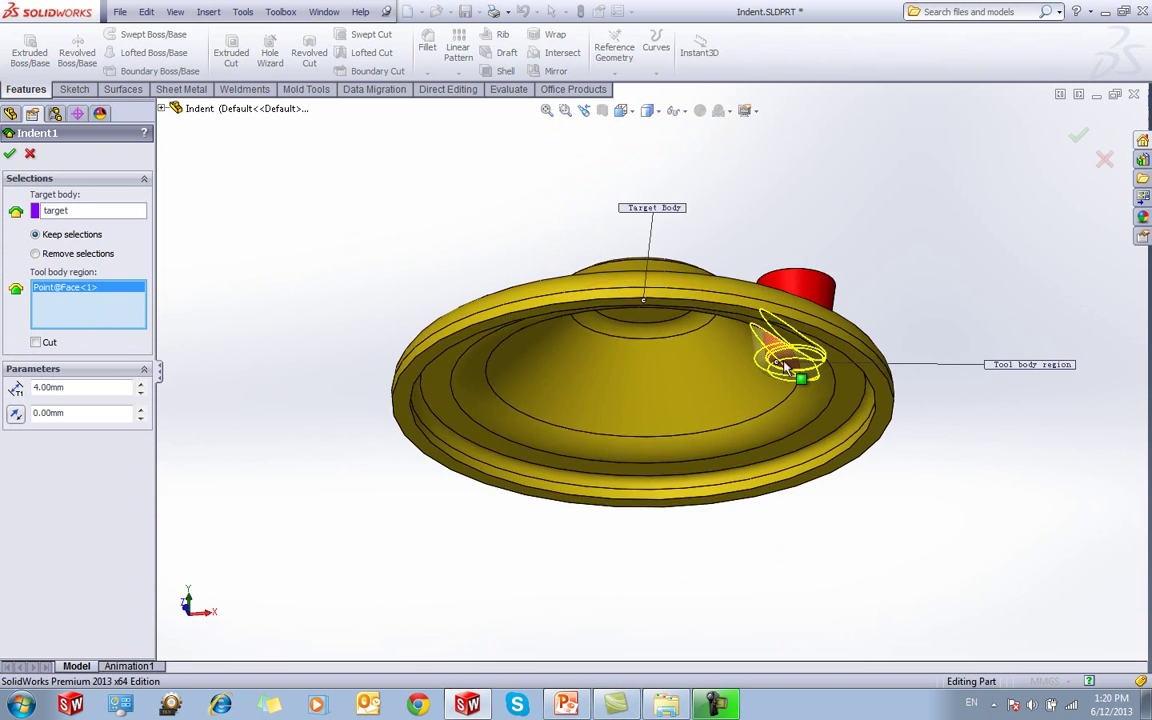
{"action": "left_click", "coordinate": [796, 341]}
{"action": "left_click", "coordinate": [823, 300]}
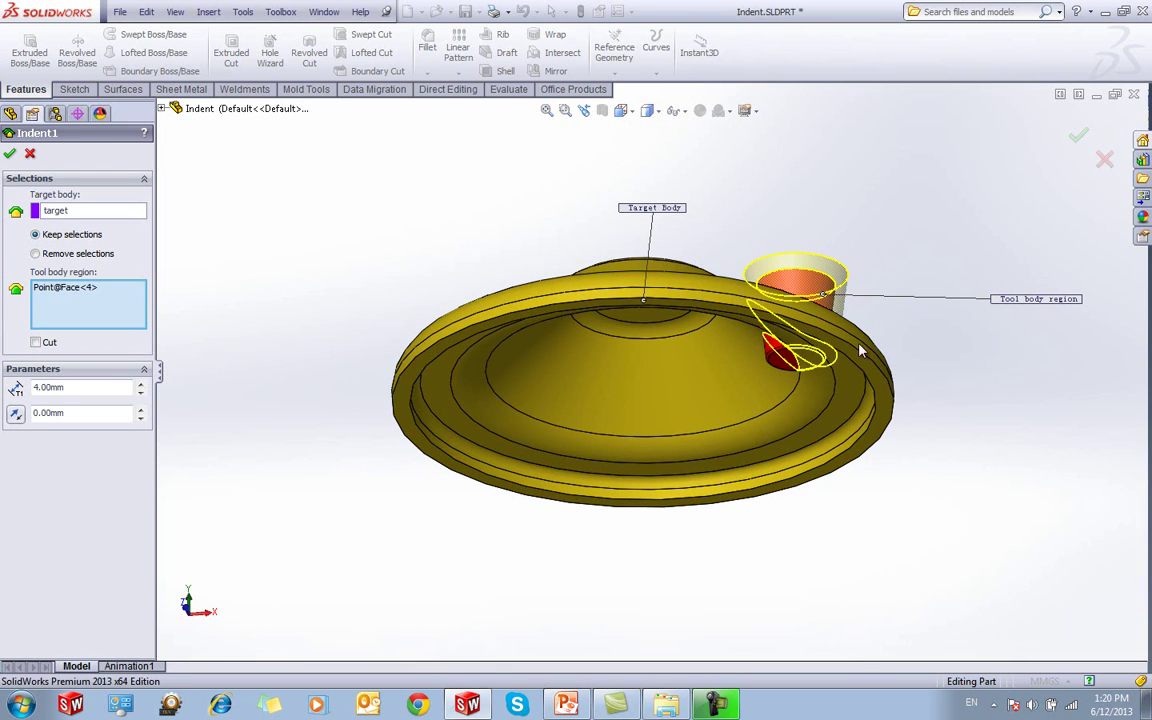
{"action": "left_click", "coordinate": [838, 303]}
{"action": "left_click", "coordinate": [787, 355]}
{"action": "middle_click_drag", "start_coordinate": [771, 399], "coordinate": [548, 448]}
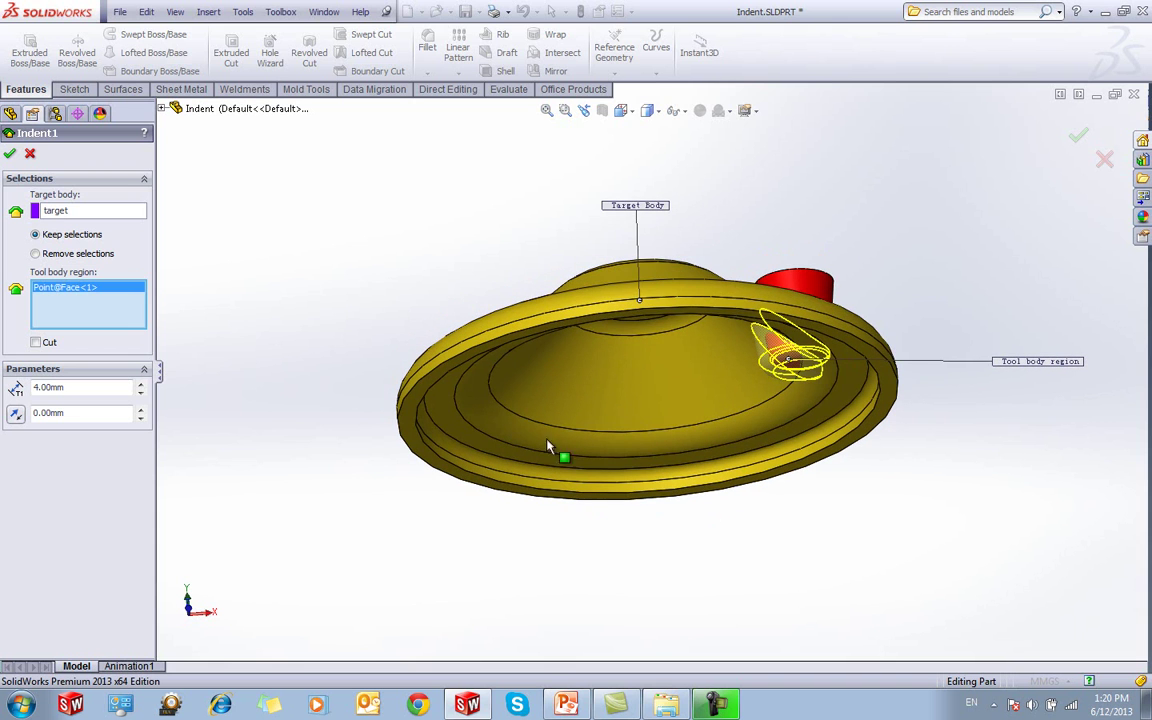
Switch the indent to Remove selections and back to Keep selections, and clear its tool body region
{"action": "left_click", "coordinate": [66, 255]}
{"action": "left_click", "coordinate": [72, 238]}
{"action": "right_click", "coordinate": [100, 292]}
{"action": "left_click", "coordinate": [118, 310]}
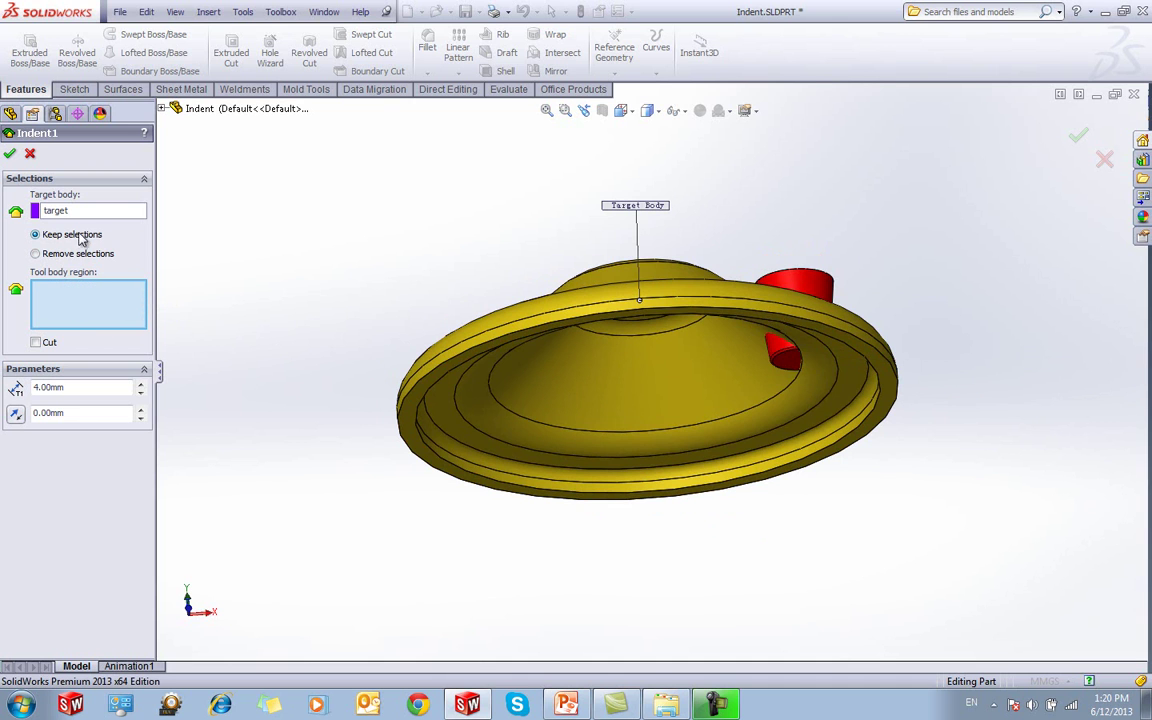
Select the tool's lower portion as the indent's tool body region, compare Remove and Keep selections, and accept with Keep selections
{"action": "left_click", "coordinate": [778, 343]}
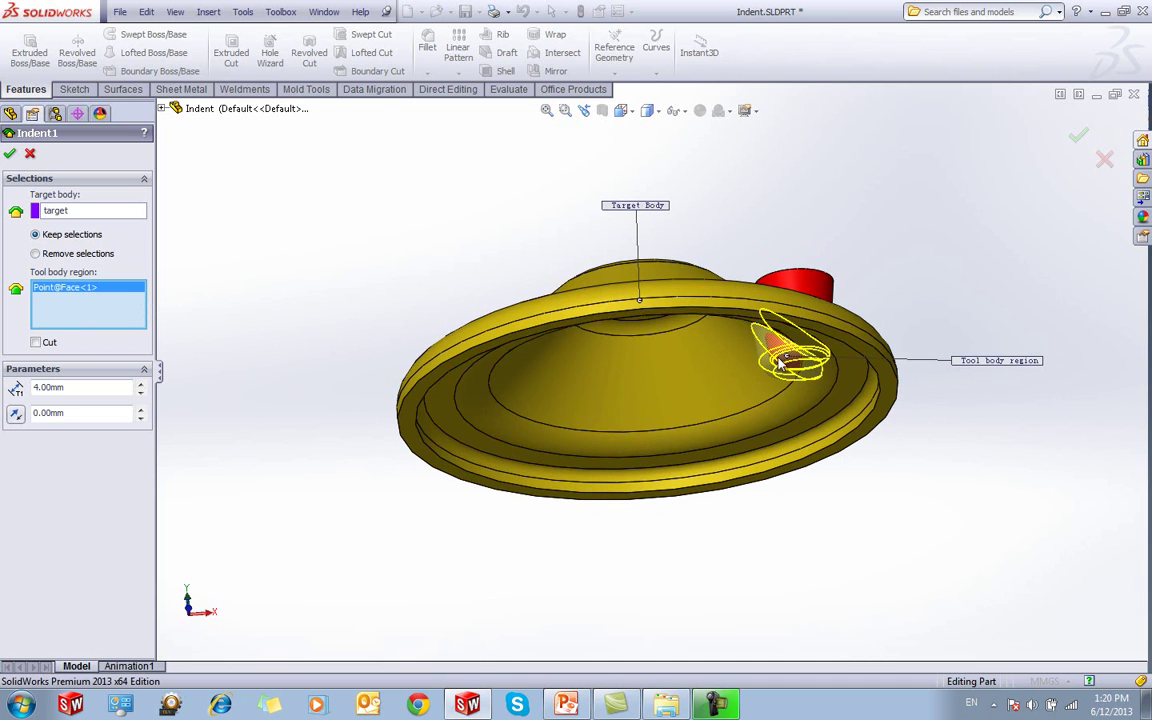
{"action": "left_click", "coordinate": [70, 255]}
{"action": "middle_click_drag", "start_coordinate": [421, 233], "coordinate": [485, 285]}
{"action": "left_click", "coordinate": [72, 234]}
{"action": "middle_click_drag", "start_coordinate": [423, 252], "coordinate": [405, 320]}
{"action": "left_click", "coordinate": [10, 154]}
{"action": "middle_click_drag", "start_coordinate": [472, 243], "coordinate": [475, 312]}
{"action": "middle_click_drag", "start_coordinate": [365, 229], "coordinate": [432, 303]}
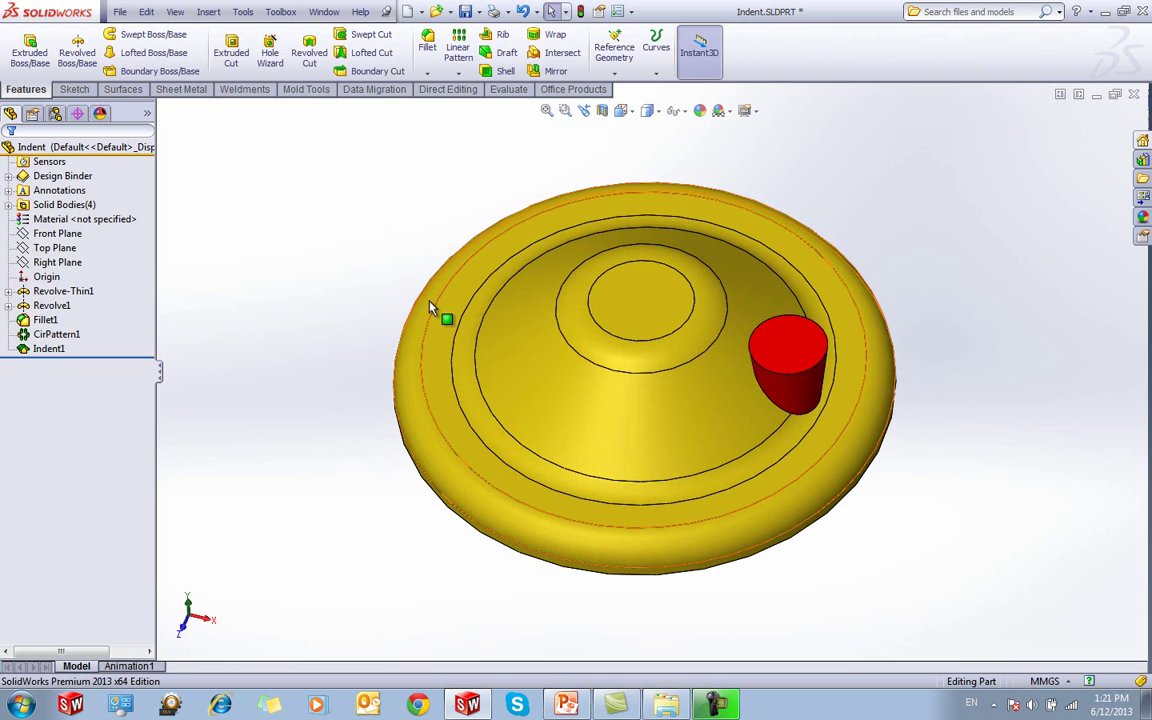
Close the Indent part without saving its changes
{"action": "left_click", "coordinate": [1133, 94]}
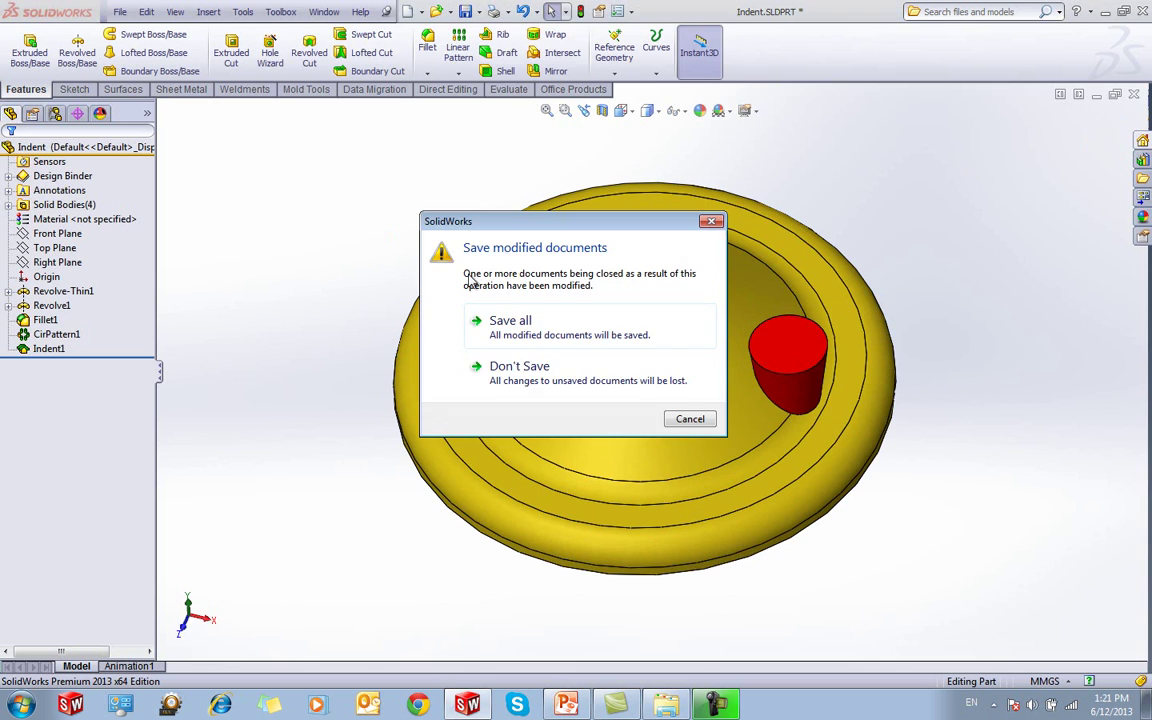
{"action": "left_click", "coordinate": [533, 369]}
Switch to PowerPoint, present slide 8 "Other Examples Using Multibodies" full screen, and end the slide show
{"action": "left_click", "coordinate": [566, 704]}
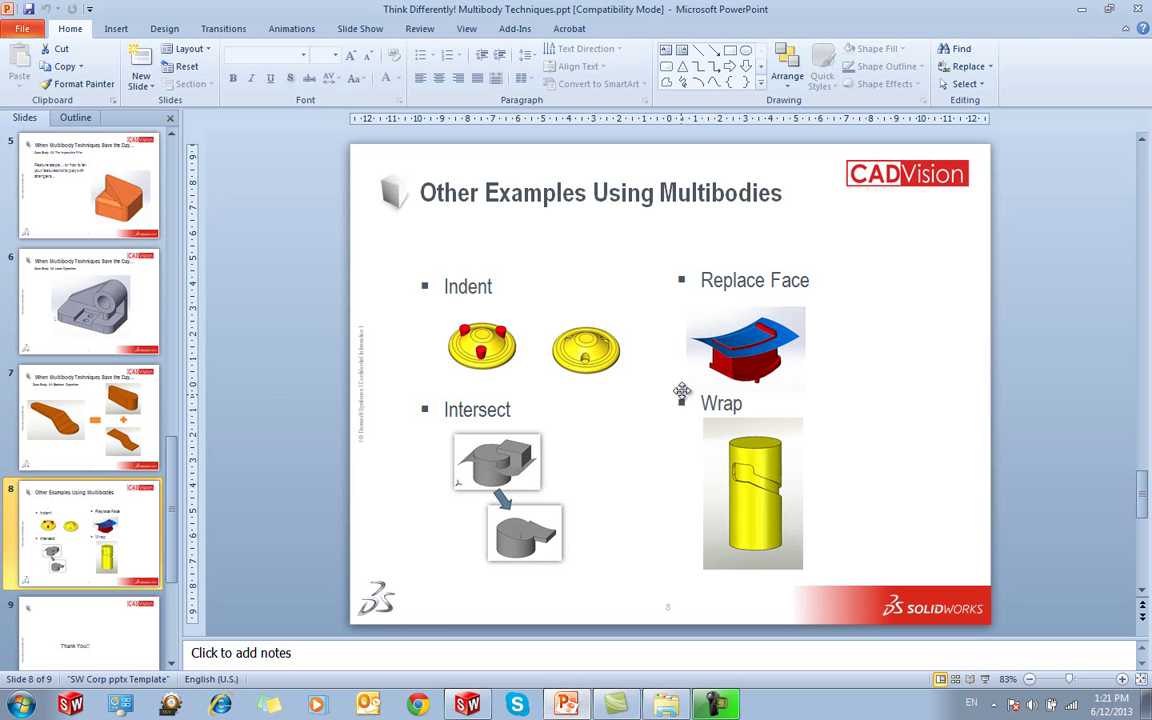
{"action": "left_click", "coordinate": [985, 679]}
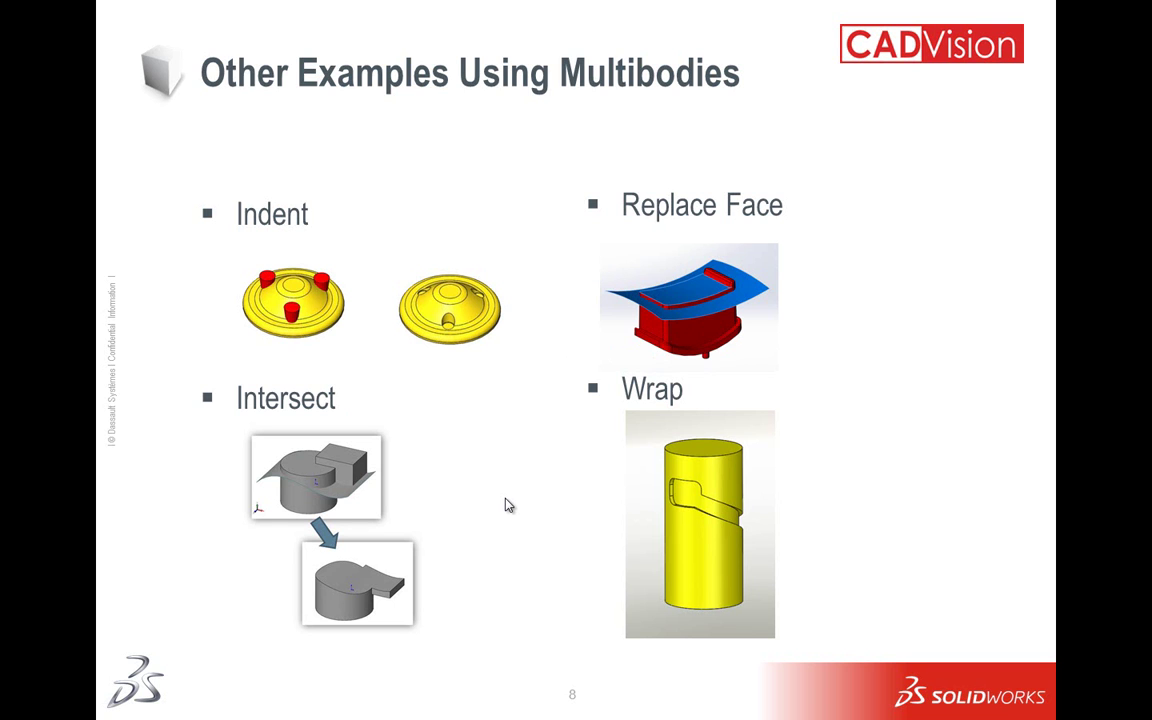
{"action": "key", "text": "Escape"}
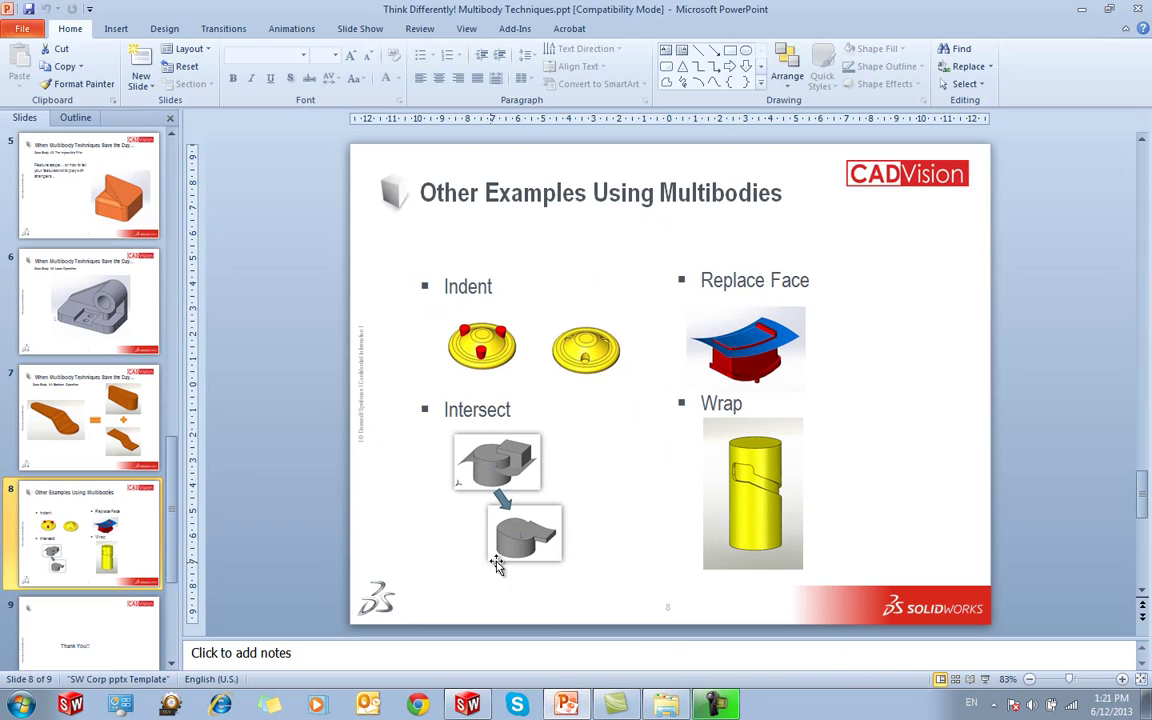
Switch to SolidWorks and open Button.x_t from the Replace Face folder using the All Files filter, declining Import Diagnostics
{"action": "left_click", "coordinate": [488, 703]}
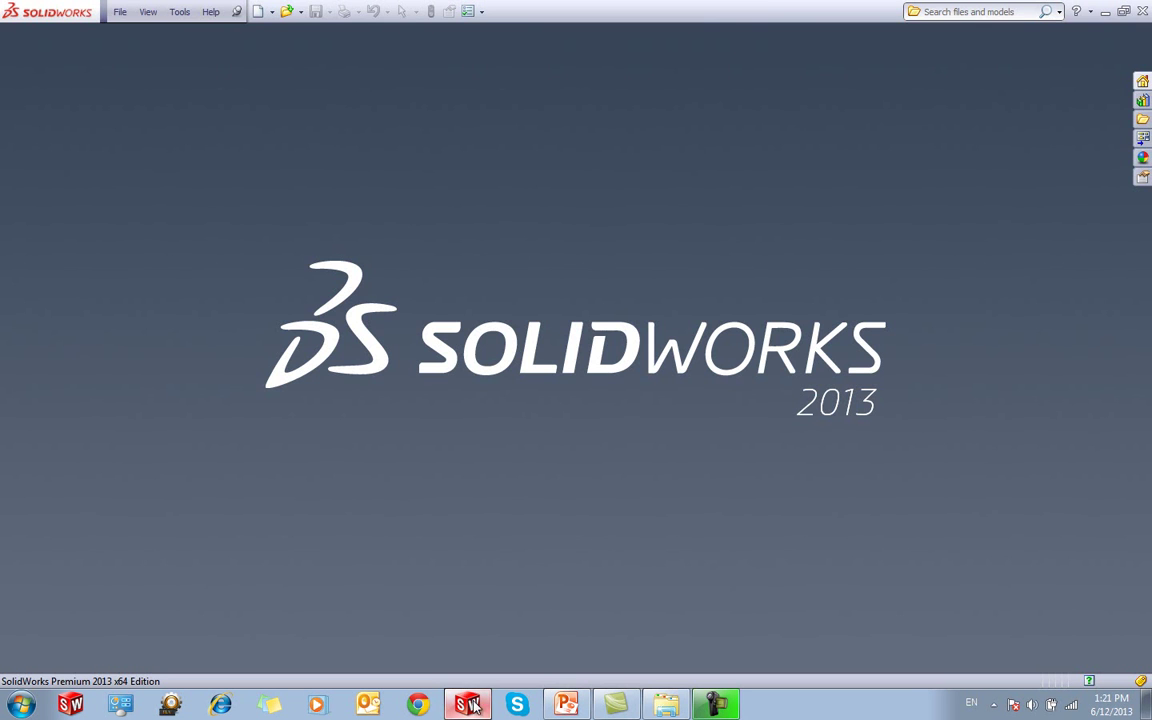
{"action": "left_click", "coordinate": [286, 12]}
{"action": "double_click", "coordinate": [176, 113]}
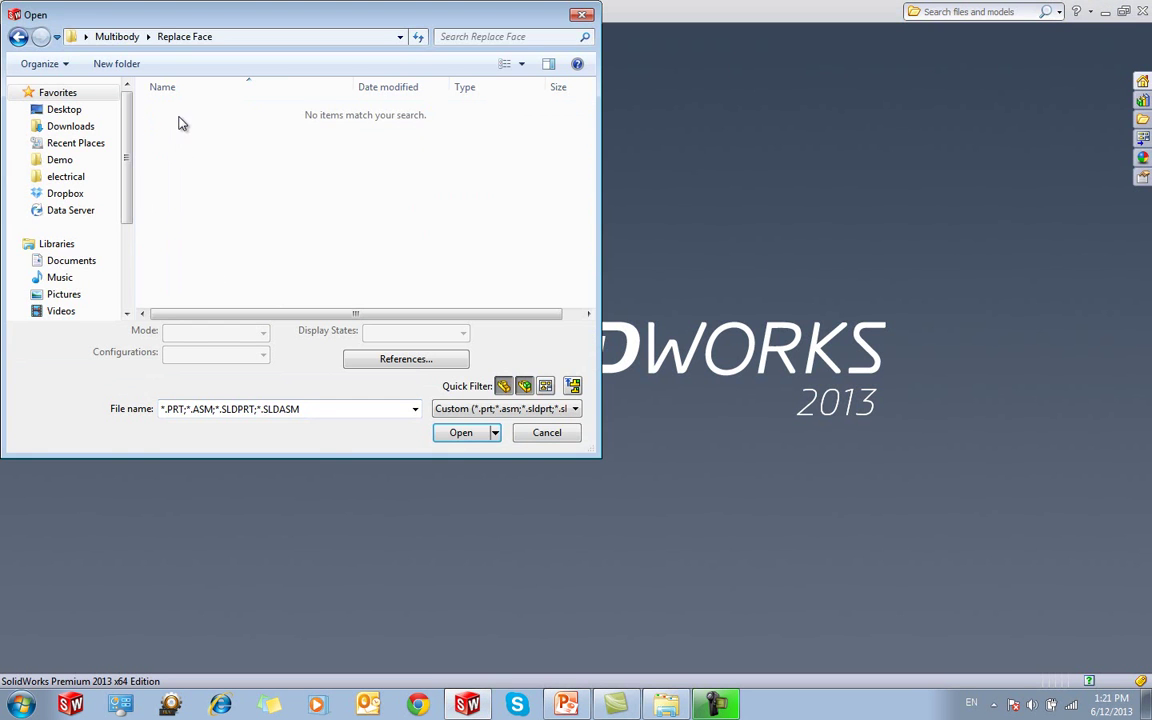
{"action": "left_click", "coordinate": [518, 410]}
{"action": "left_click", "coordinate": [505, 385]}
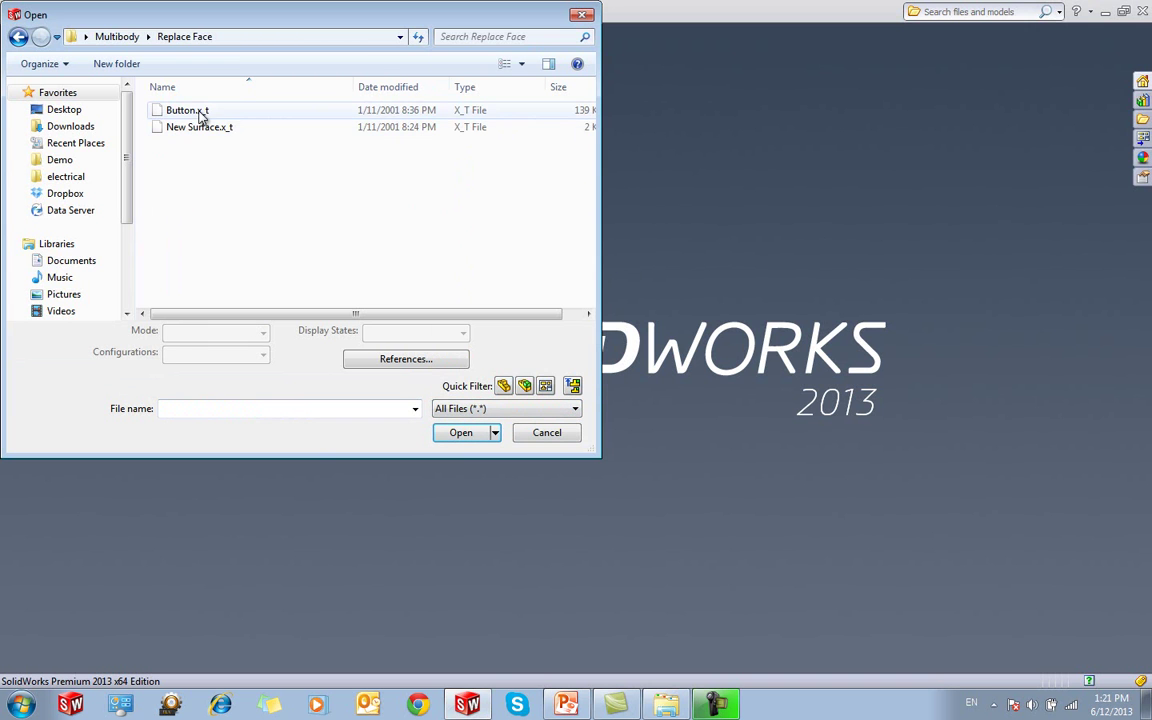
{"action": "double_click", "coordinate": [180, 110]}
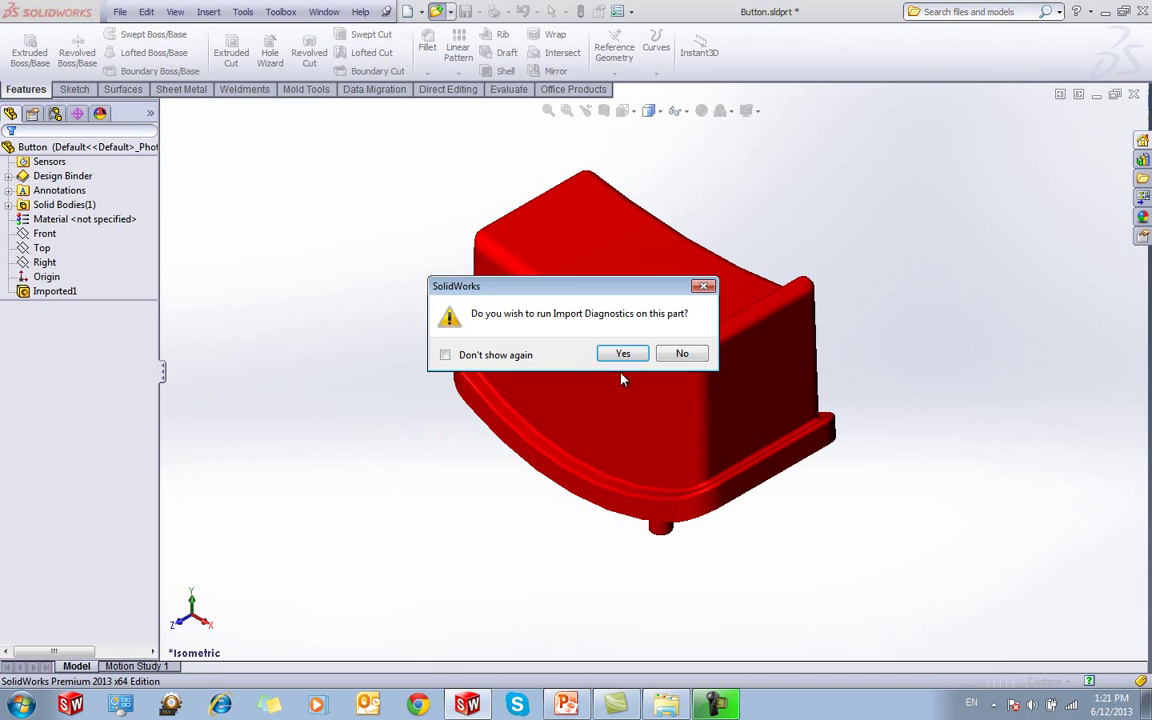
{"action": "left_click", "coordinate": [681, 354]}
{"action": "left_click", "coordinate": [588, 354]}
Display the imported button shaded with edges and view its concave top face up close
{"action": "left_click", "coordinate": [648, 110]}
{"action": "left_click", "coordinate": [645, 144]}
{"action": "middle_click_drag", "start_coordinate": [407, 307], "coordinate": [660, 297]}
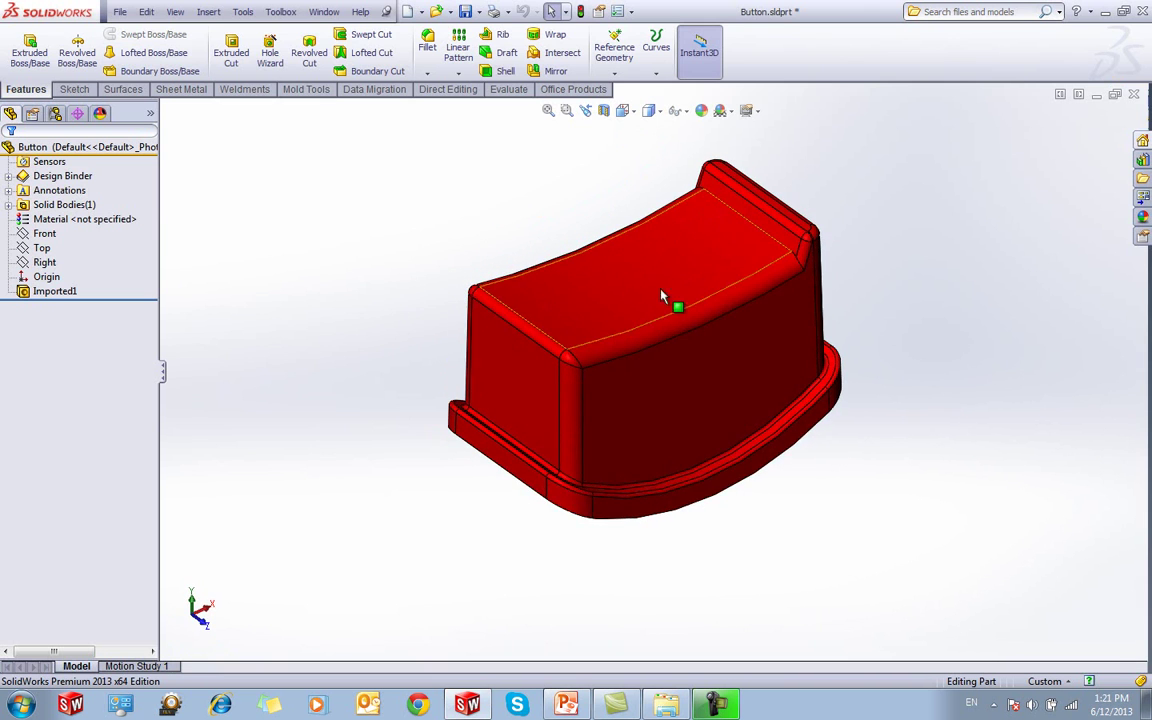
{"action": "scroll", "coordinate": [676, 219], "scroll_direction": "down", "scroll_amount": 2}
{"action": "scroll", "coordinate": [666, 229], "scroll_direction": "down", "scroll_amount": 2}
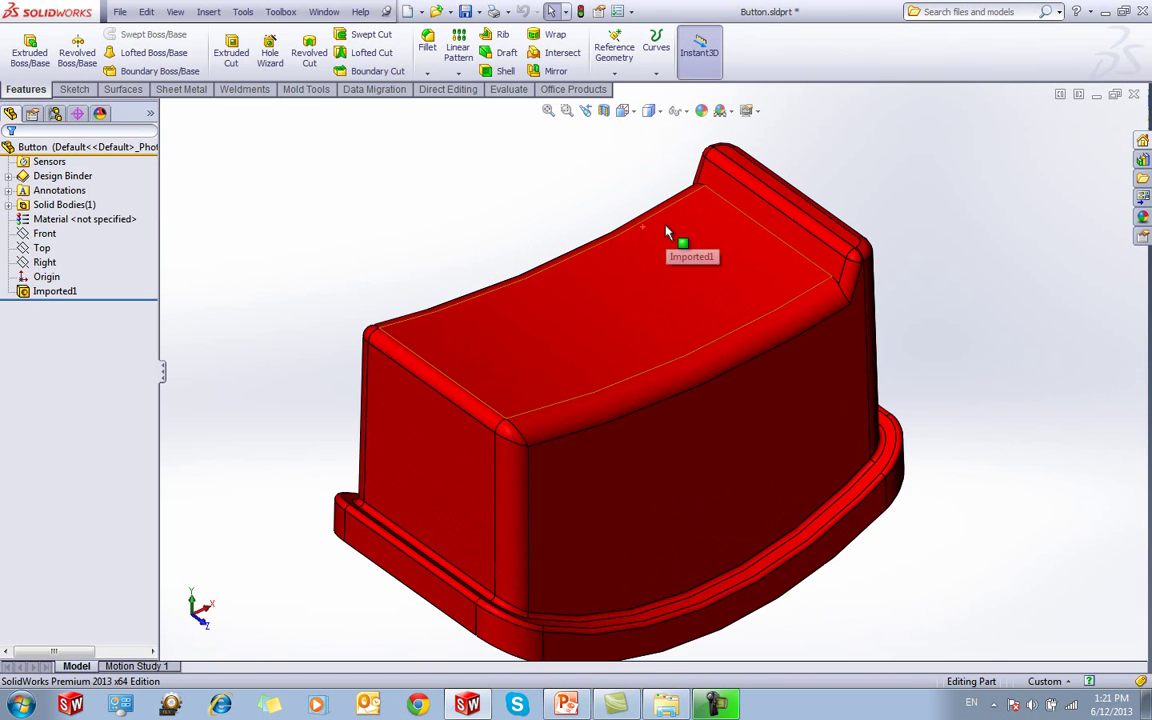
Examine the button's concave top face and its Imported1 feature in the feature tree
{"action": "left_click", "coordinate": [577, 332]}
{"action": "mouse_move", "coordinate": [576, 342]}
{"action": "middle_mouse_down"}
{"action": "mouse_move", "coordinate": [586, 340]}
{"action": "mouse_move", "coordinate": [564, 258]}
{"action": "mouse_move", "coordinate": [519, 260]}
{"action": "mouse_move", "coordinate": [571, 309]}
{"action": "mouse_move", "coordinate": [585, 360]}
{"action": "middle_mouse_up"}
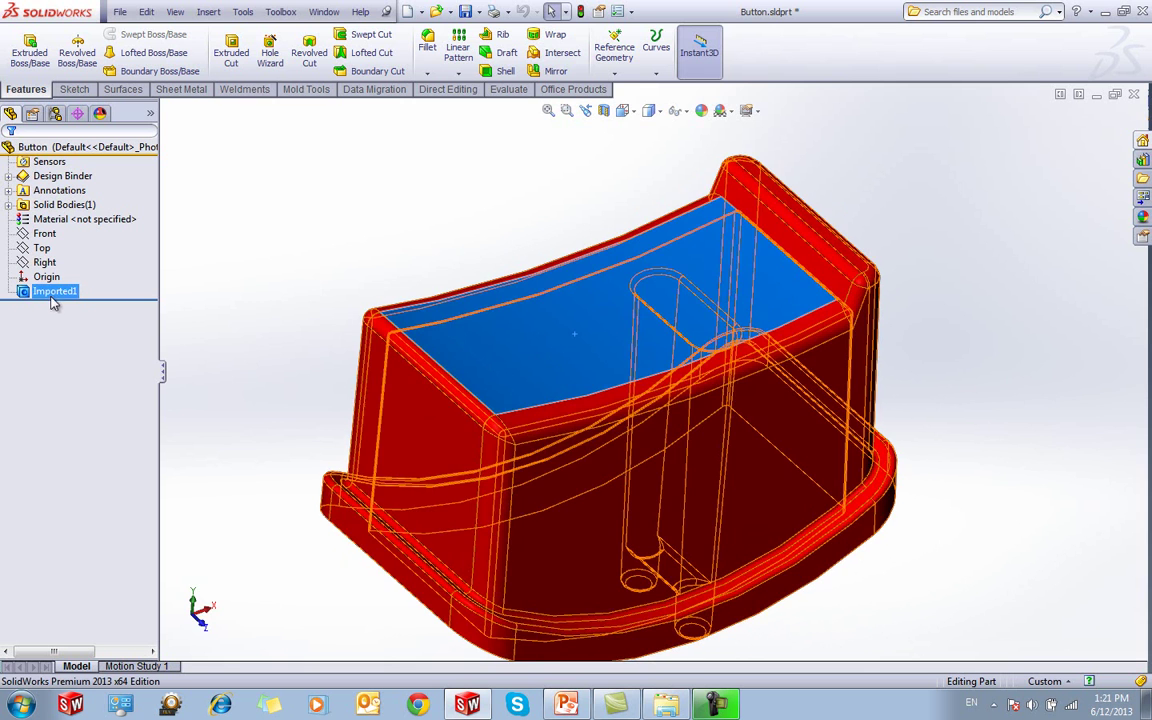
{"action": "middle_click_drag", "start_coordinate": [318, 282], "coordinate": [337, 300]}
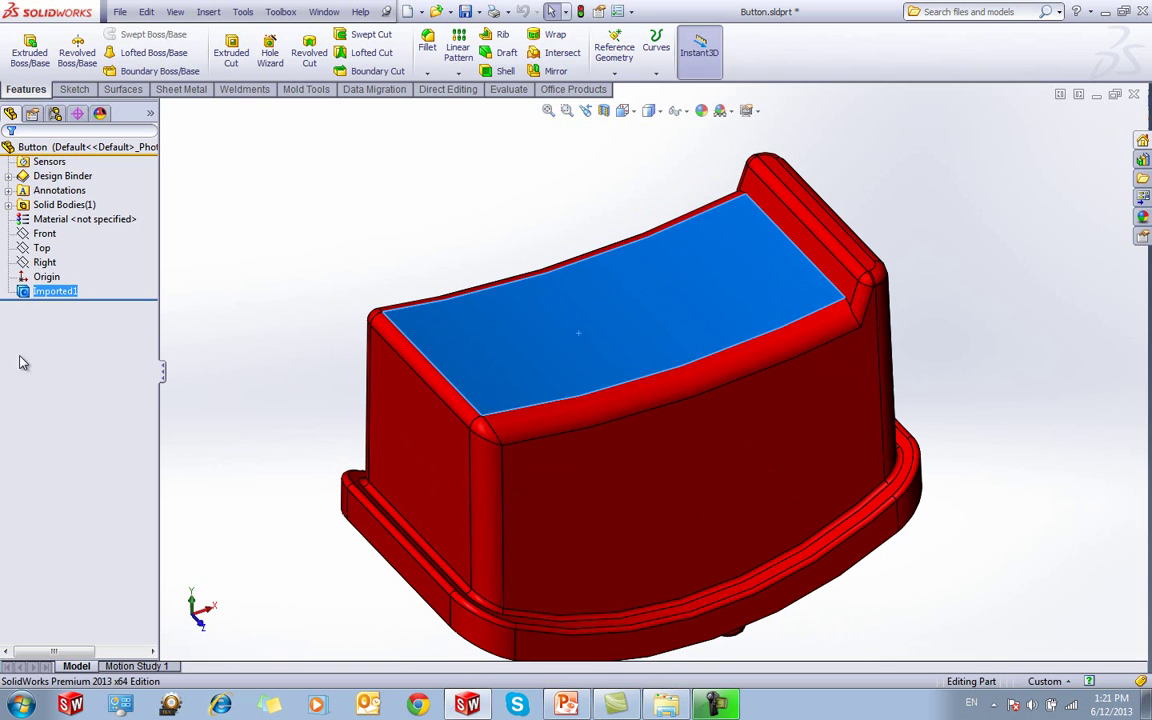
{"action": "left_click", "coordinate": [381, 176]}
{"action": "left_click", "coordinate": [496, 315]}
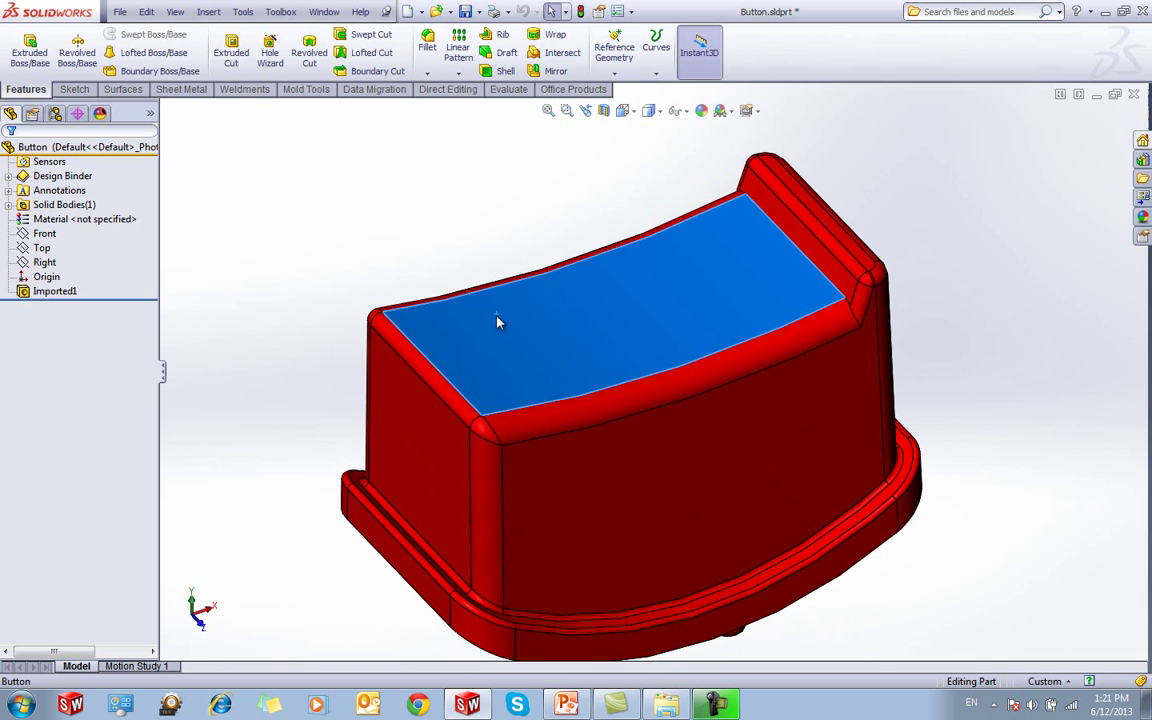
{"action": "middle_click_drag", "start_coordinate": [496, 324], "coordinate": [483, 278]}
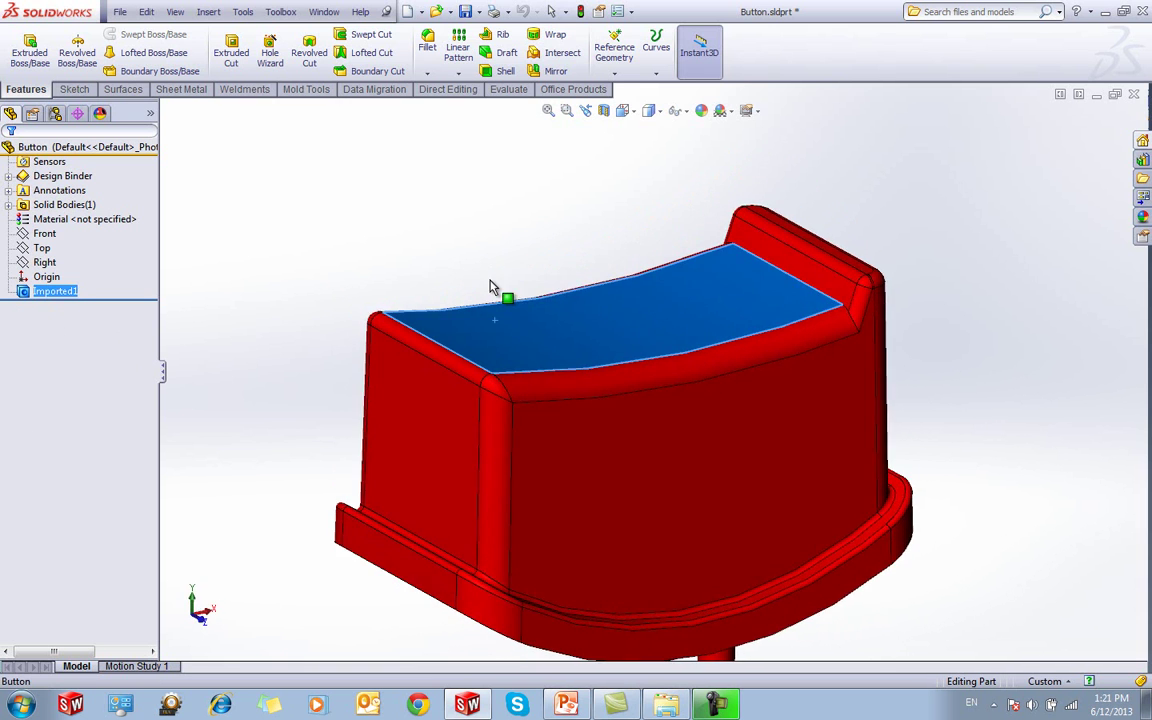
{"action": "scroll", "coordinate": [640, 318], "scroll_direction": "down", "scroll_amount": 2}
{"action": "left_click", "coordinate": [494, 247]}
{"action": "left_click", "coordinate": [590, 335]}
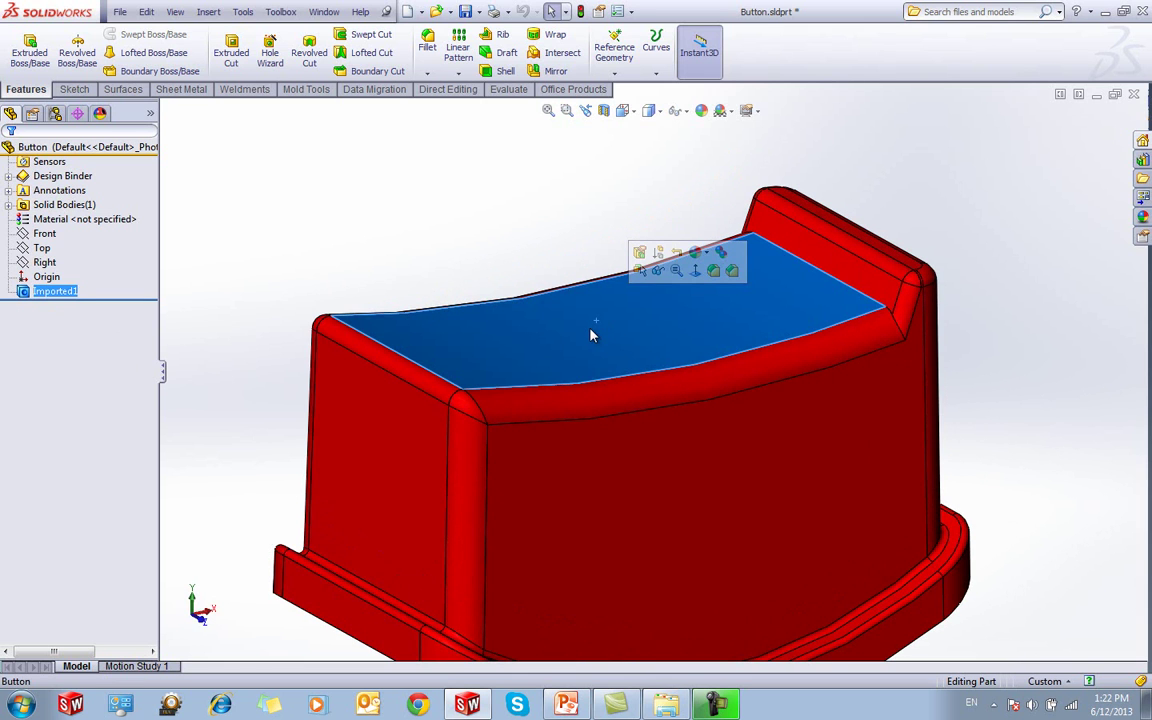
Examine the fillet faces bordering the button's concave top face
{"action": "left_click", "coordinate": [479, 260]}
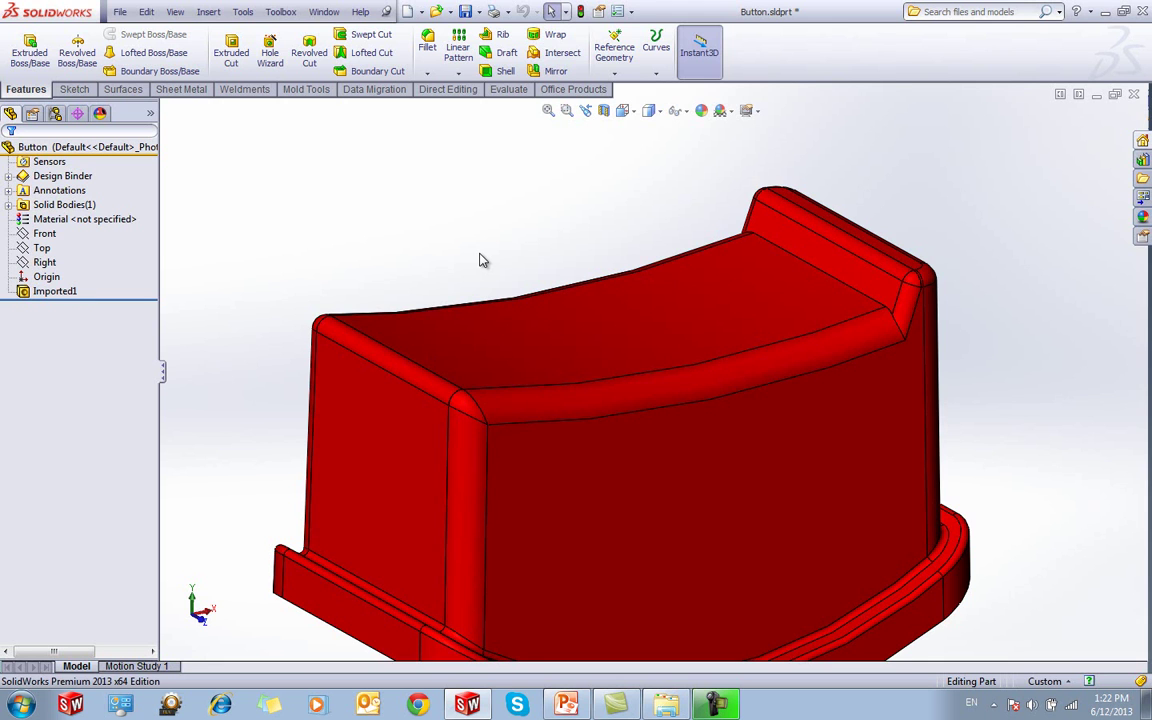
{"action": "left_click", "coordinate": [840, 355]}
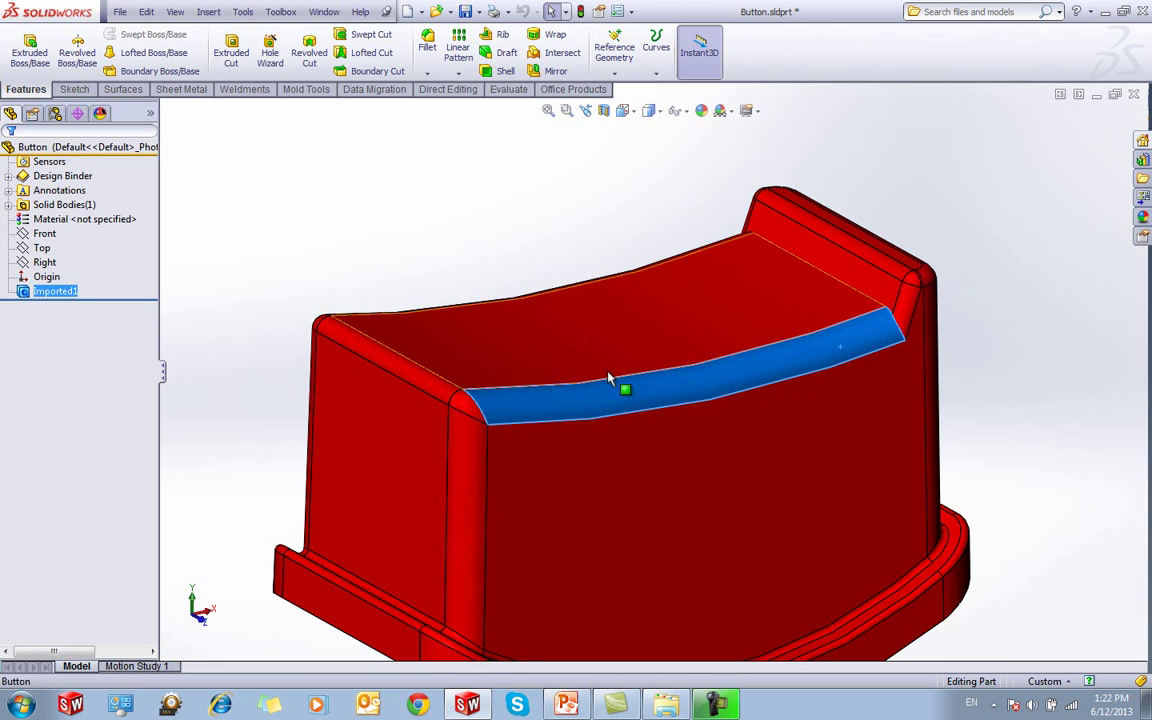
{"action": "left_click", "coordinate": [465, 404]}
{"action": "left_click", "coordinate": [343, 281]}
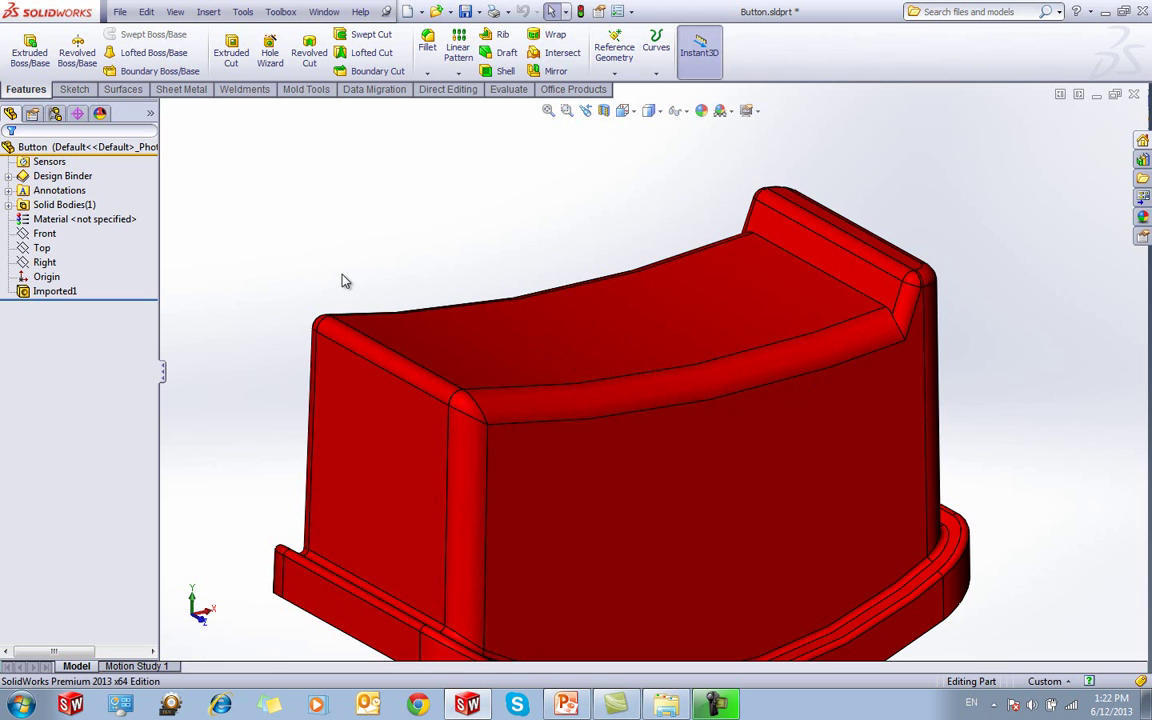
{"action": "left_click", "coordinate": [485, 357]}
{"action": "left_click", "coordinate": [406, 263]}
Remove the fillet and corner faces around the concave top's outer edges using Delete Face with Delete and Patch
{"action": "scroll", "coordinate": [467, 403], "scroll_direction": "down", "scroll_amount": 5}
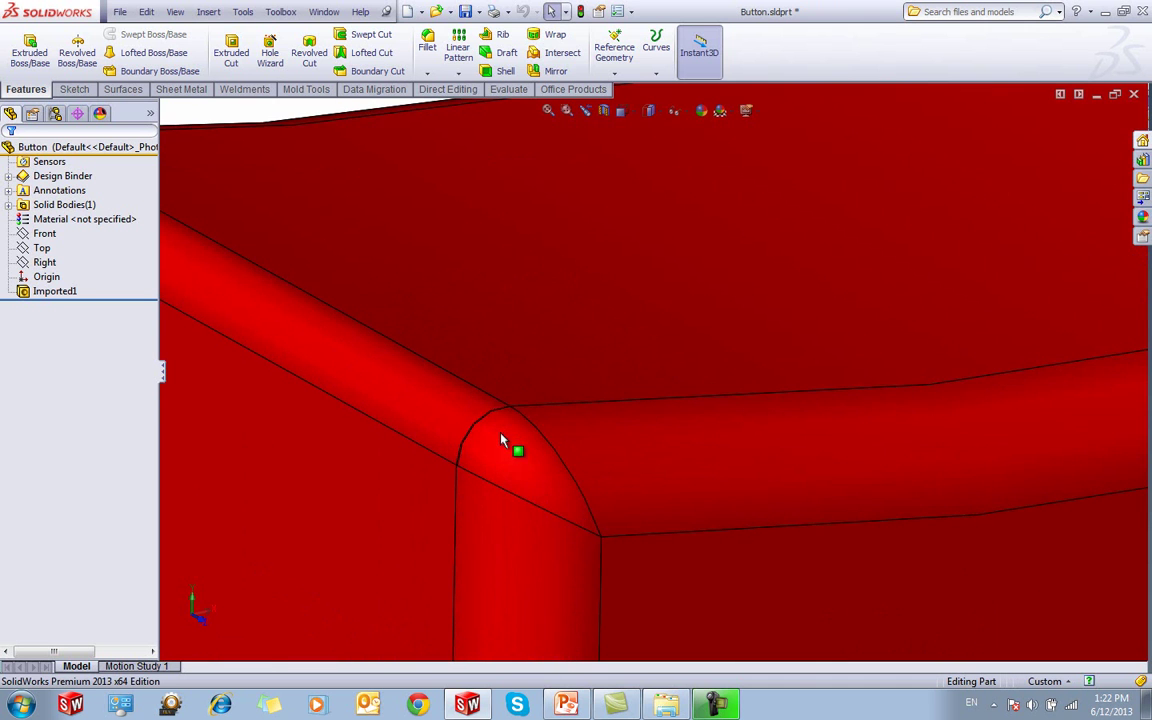
{"action": "left_click", "coordinate": [503, 441]}
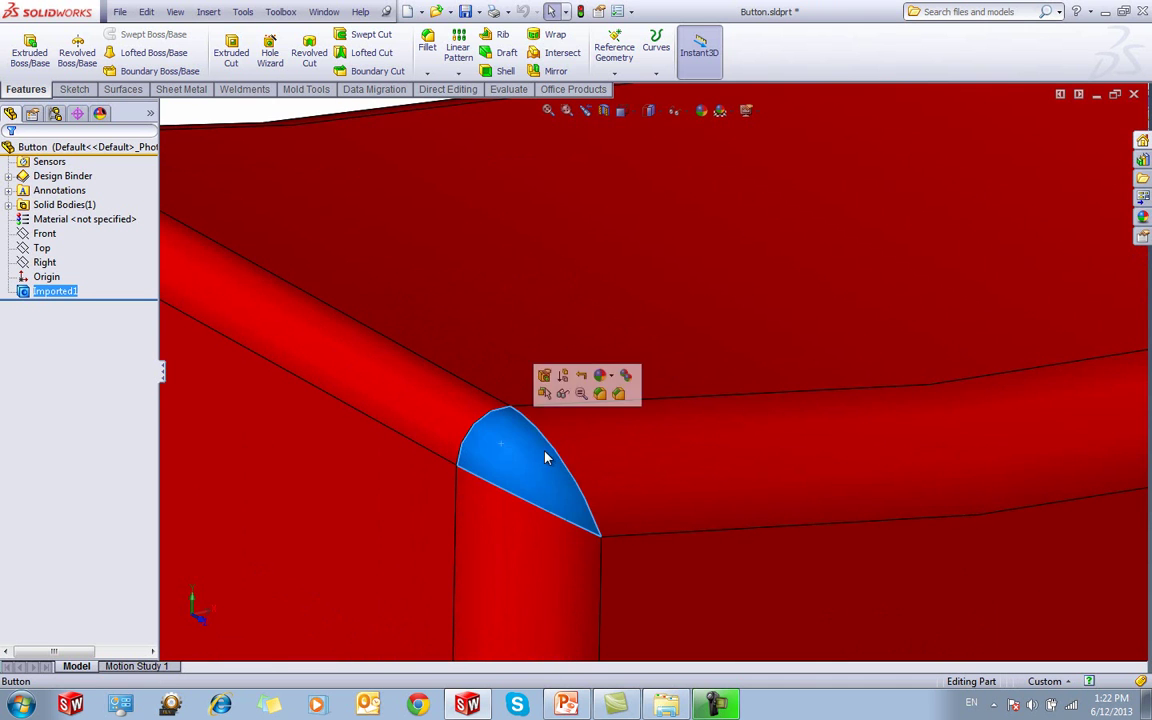
{"action": "scroll", "coordinate": [490, 415], "scroll_direction": "down", "scroll_amount": 4}
{"action": "middle_click_drag", "start_coordinate": [503, 412], "coordinate": [572, 447]}
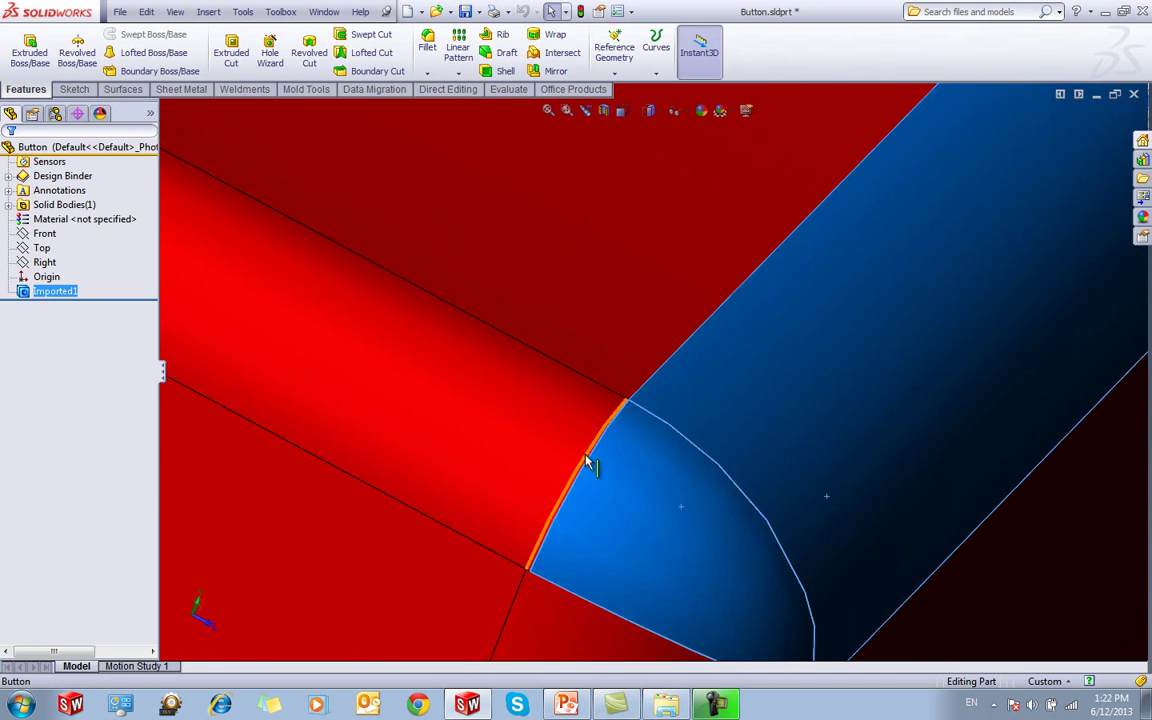
{"action": "scroll", "coordinate": [590, 457], "scroll_direction": "down", "scroll_amount": 4}
{"action": "left_click", "coordinate": [607, 449], "text": "ctrl"}
{"action": "left_click", "coordinate": [550, 424], "text": "ctrl"}
{"action": "scroll", "coordinate": [501, 373], "scroll_direction": "up", "scroll_amount": 4}
{"action": "scroll", "coordinate": [470, 340], "scroll_direction": "up", "scroll_amount": 3}
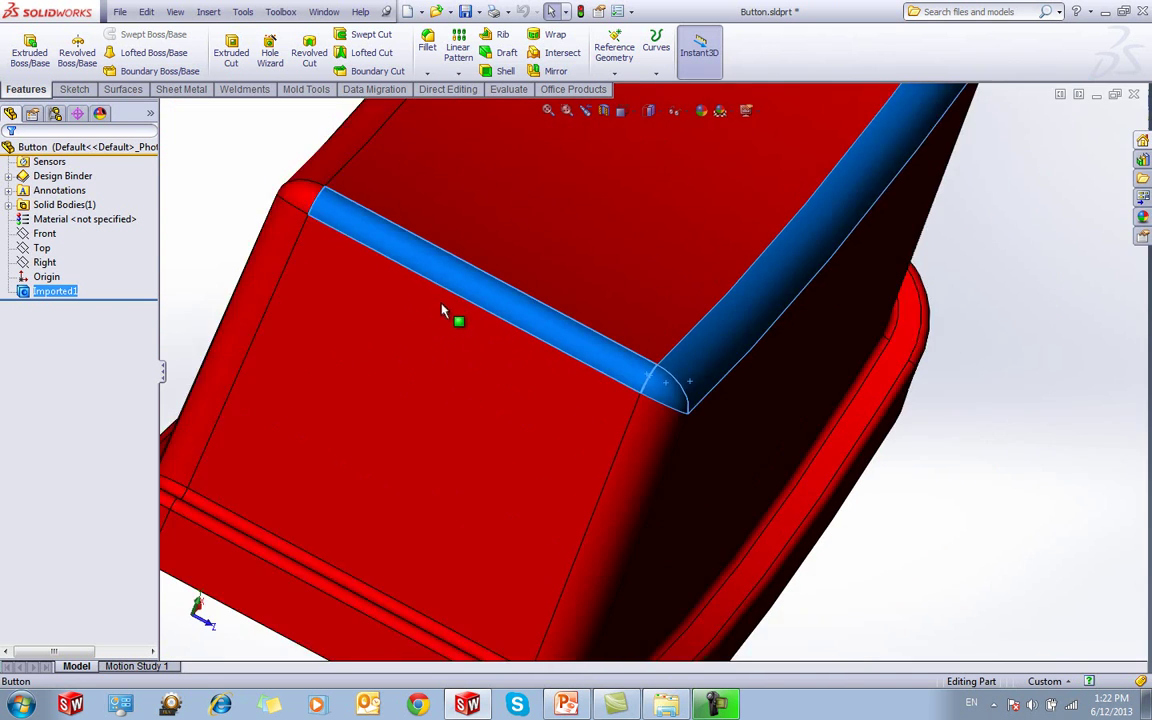
{"action": "scroll", "coordinate": [500, 300], "scroll_direction": "down", "scroll_amount": 6}
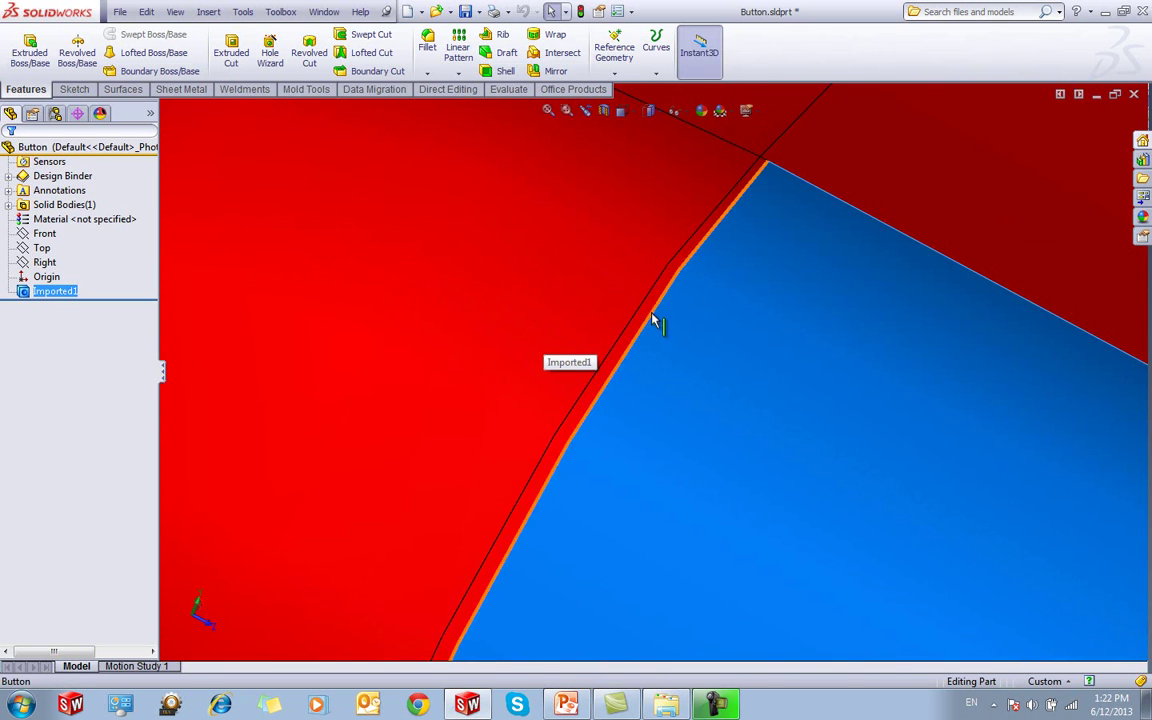
{"action": "left_click", "coordinate": [584, 280], "text": "ctrl"}
{"action": "scroll", "coordinate": [610, 277], "scroll_direction": "up", "scroll_amount": 2}
{"action": "scroll", "coordinate": [653, 198], "scroll_direction": "down", "scroll_amount": 3}
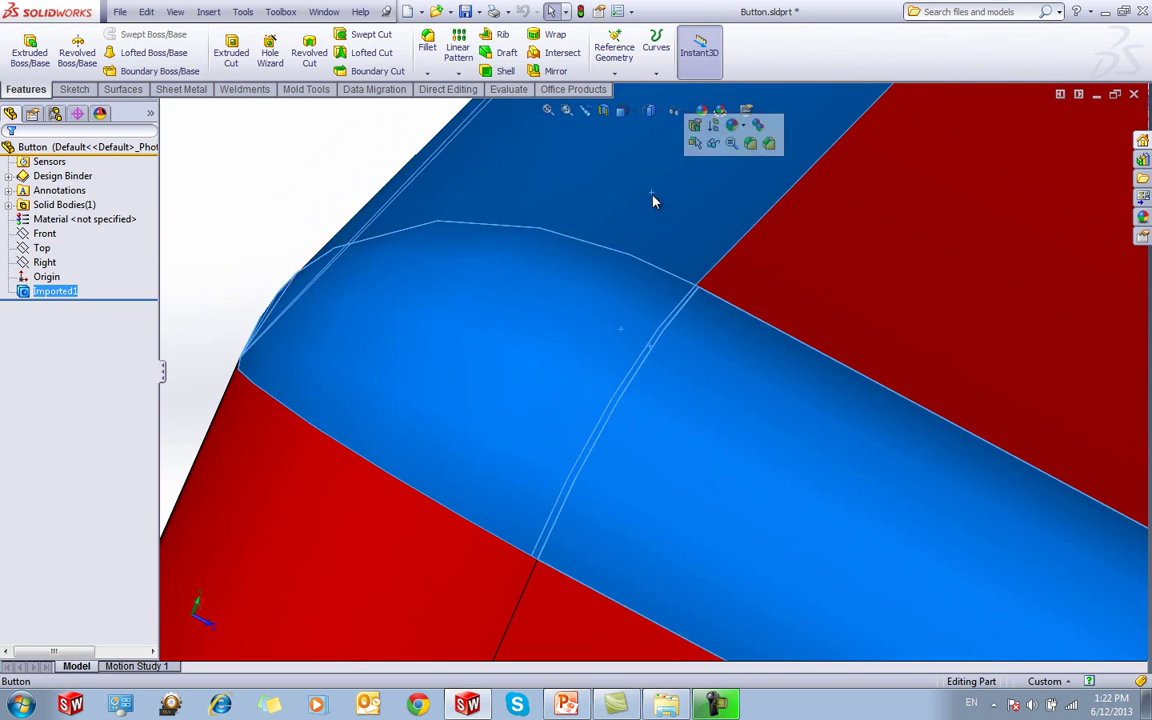
{"action": "right_click", "coordinate": [452, 220]}
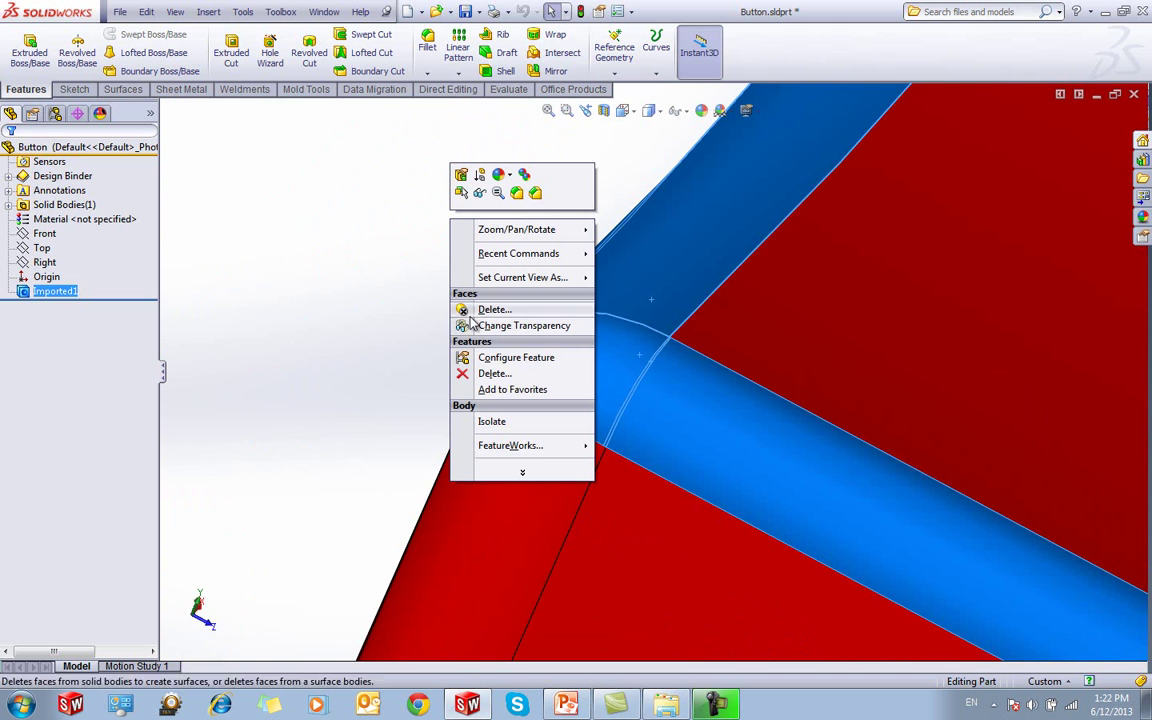
{"action": "left_click", "coordinate": [534, 315]}
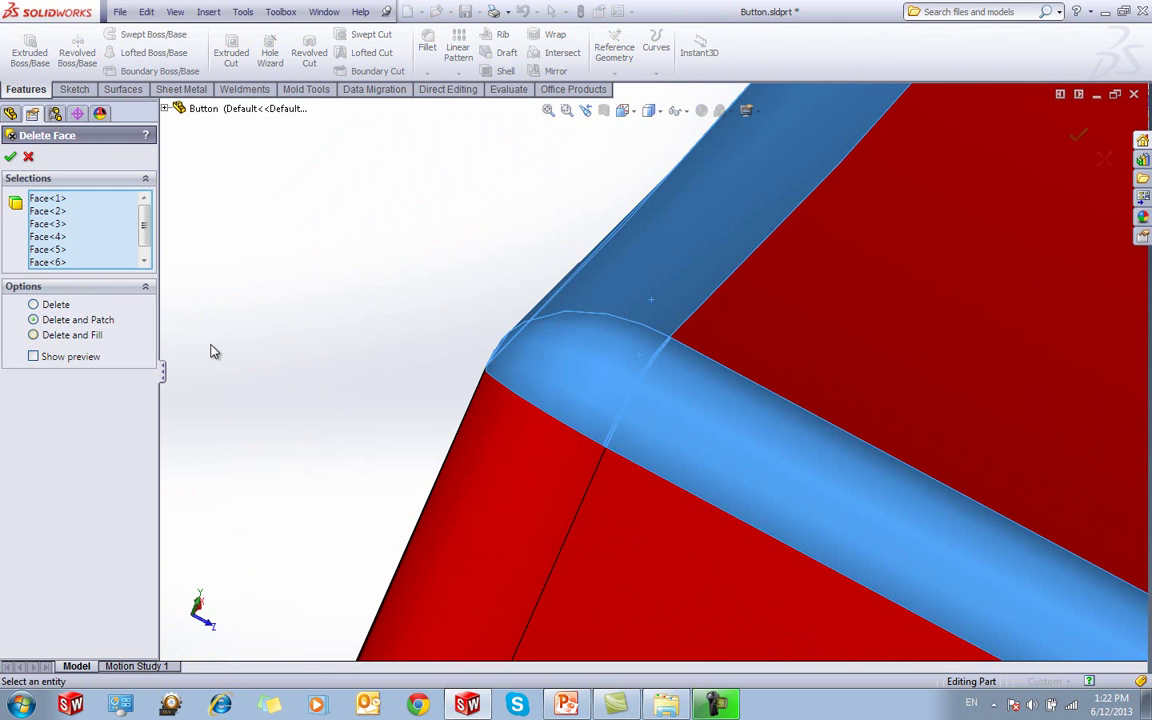
{"action": "scroll", "coordinate": [350, 290], "scroll_direction": "up", "scroll_amount": 5}
{"action": "middle_click_drag", "start_coordinate": [561, 378], "coordinate": [958, 390]}
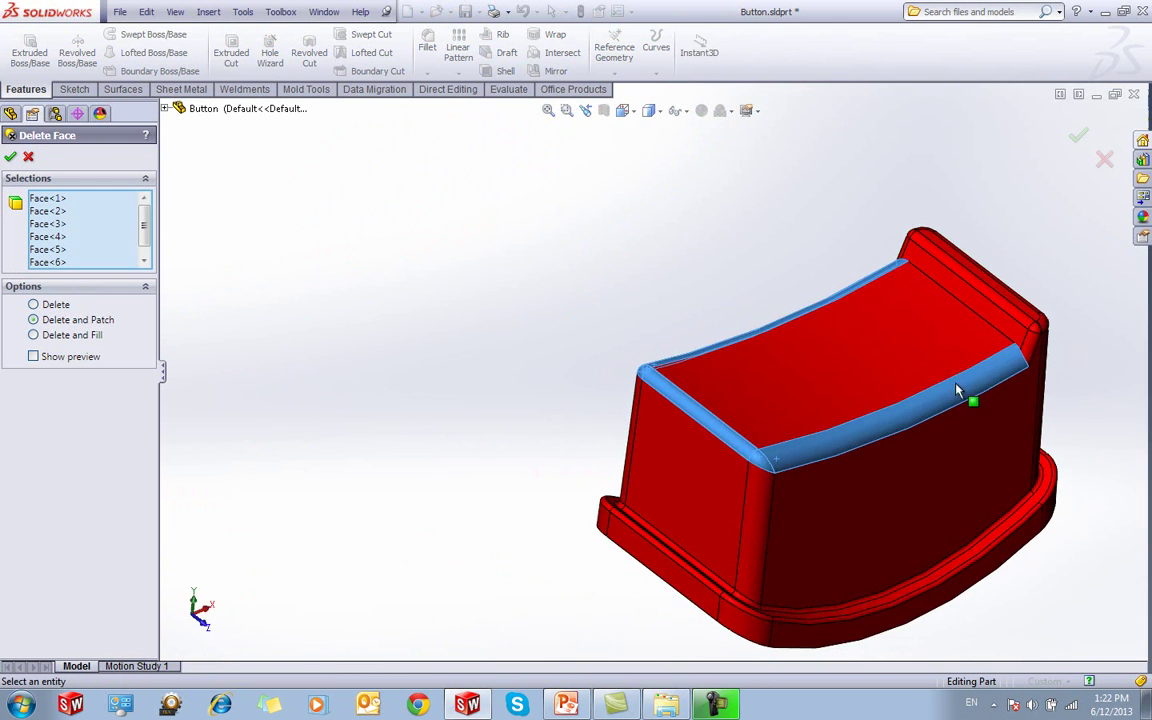
{"action": "scroll", "coordinate": [958, 390], "scroll_direction": "down", "scroll_amount": 2}
{"action": "left_click", "coordinate": [1078, 135]}
Inspect the button's extended concave top face and its Imported1 feature after the face deletion
{"action": "middle_click_drag", "start_coordinate": [908, 457], "coordinate": [576, 453]}
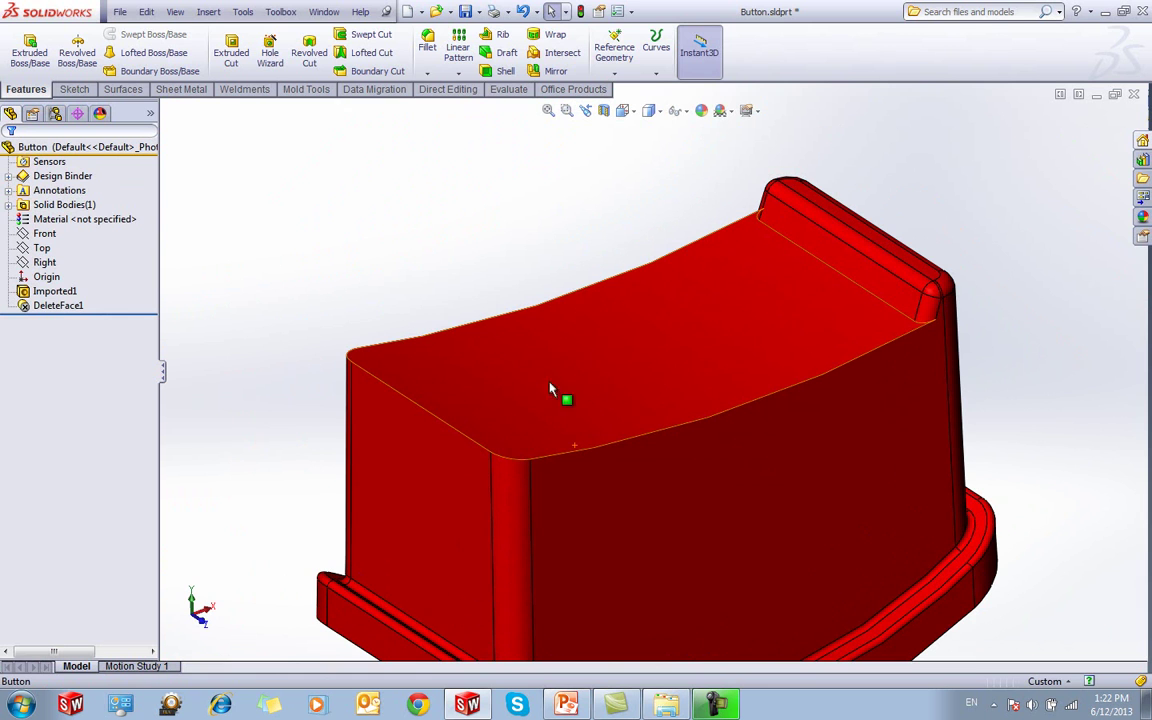
{"action": "left_click", "coordinate": [531, 385]}
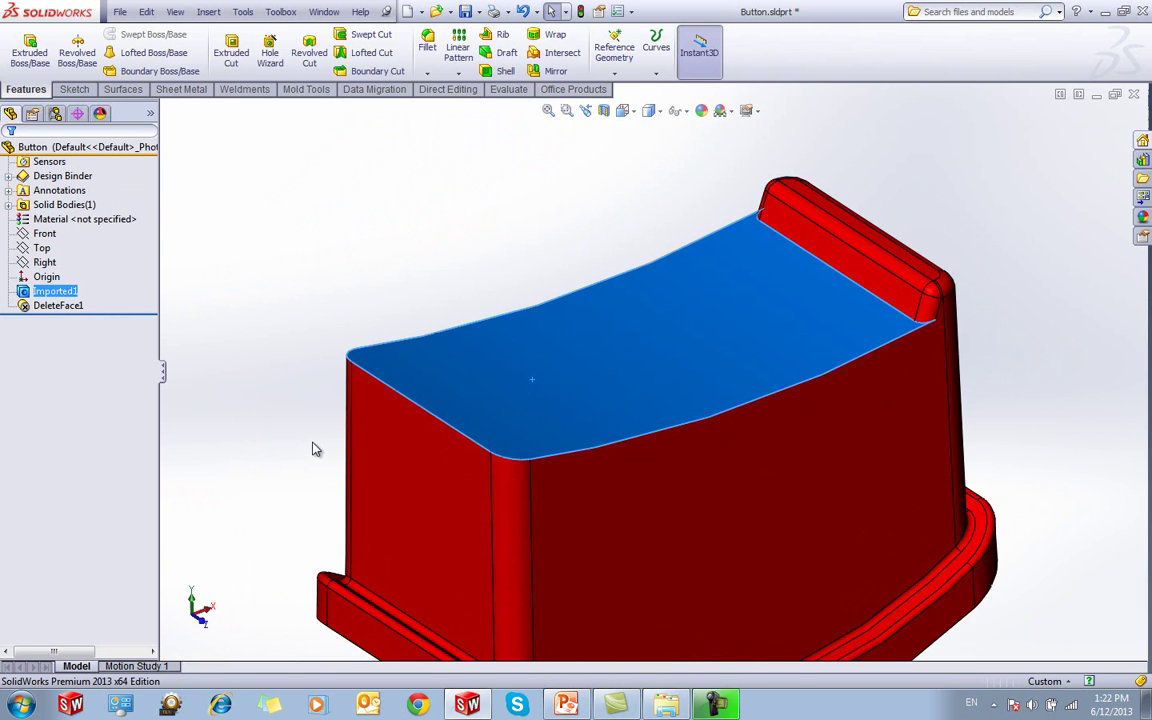
{"action": "left_click", "coordinate": [313, 449]}
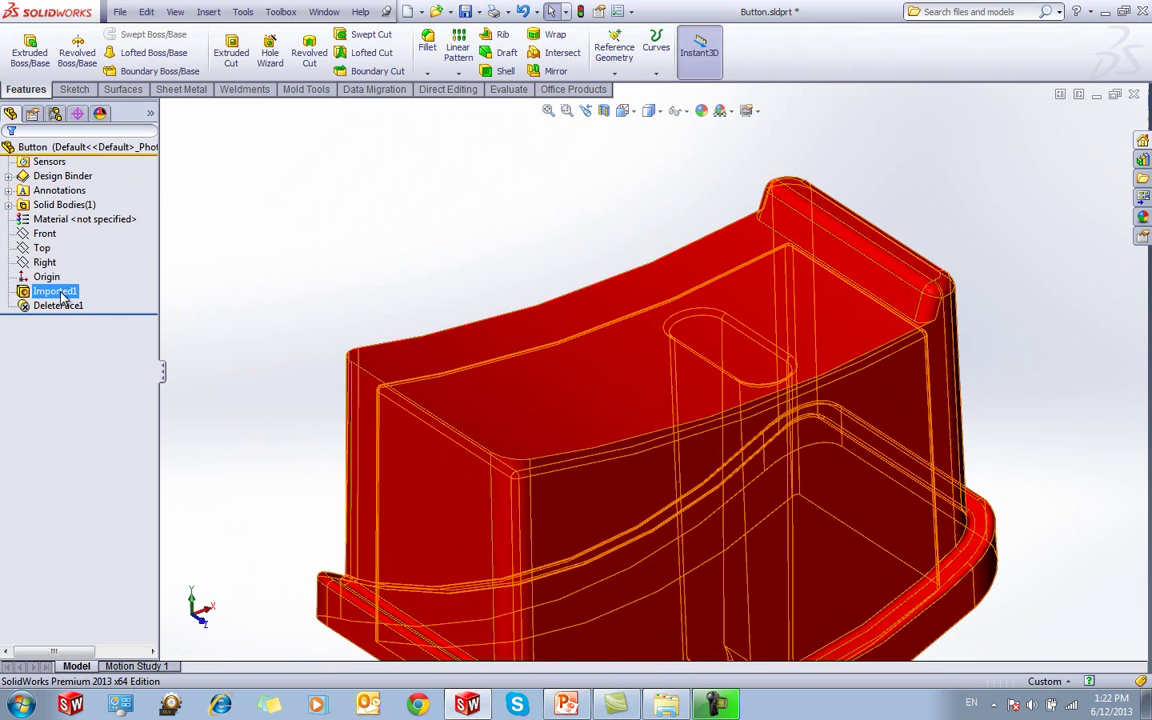
{"action": "middle_click_drag", "start_coordinate": [437, 251], "coordinate": [448, 236]}
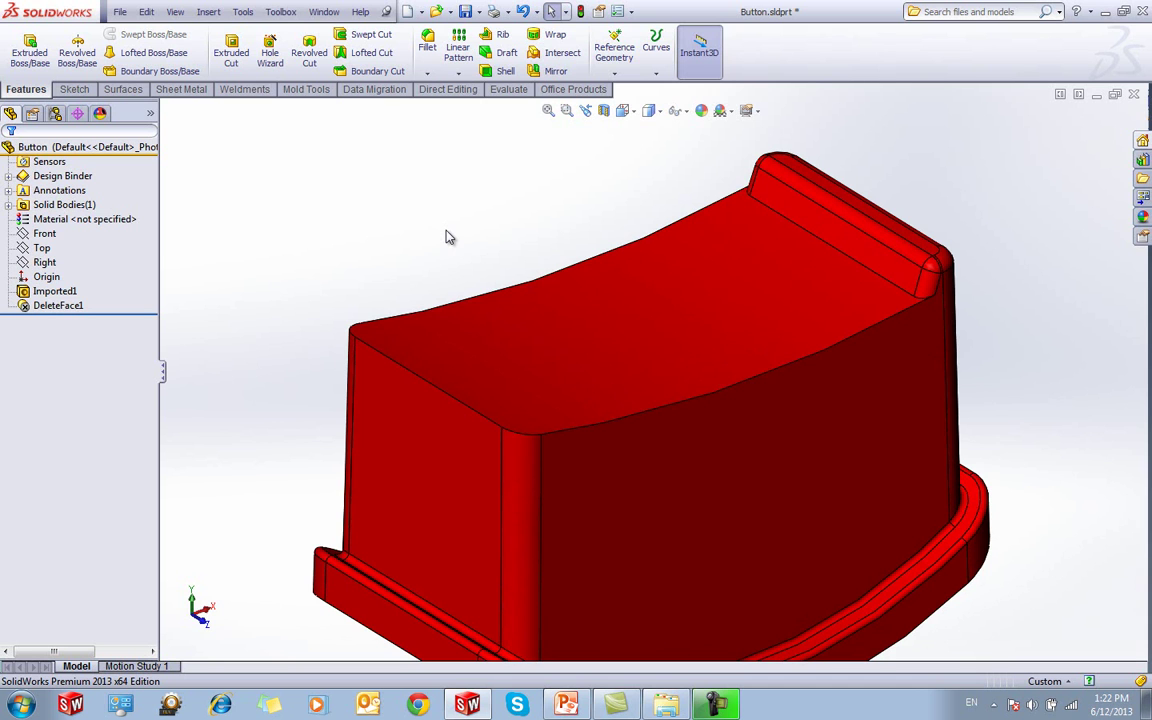
{"action": "mouse_move", "coordinate": [429, 254]}
{"action": "middle_mouse_down"}
{"action": "mouse_move", "coordinate": [427, 234]}
{"action": "mouse_move", "coordinate": [428, 247]}
{"action": "middle_mouse_up"}
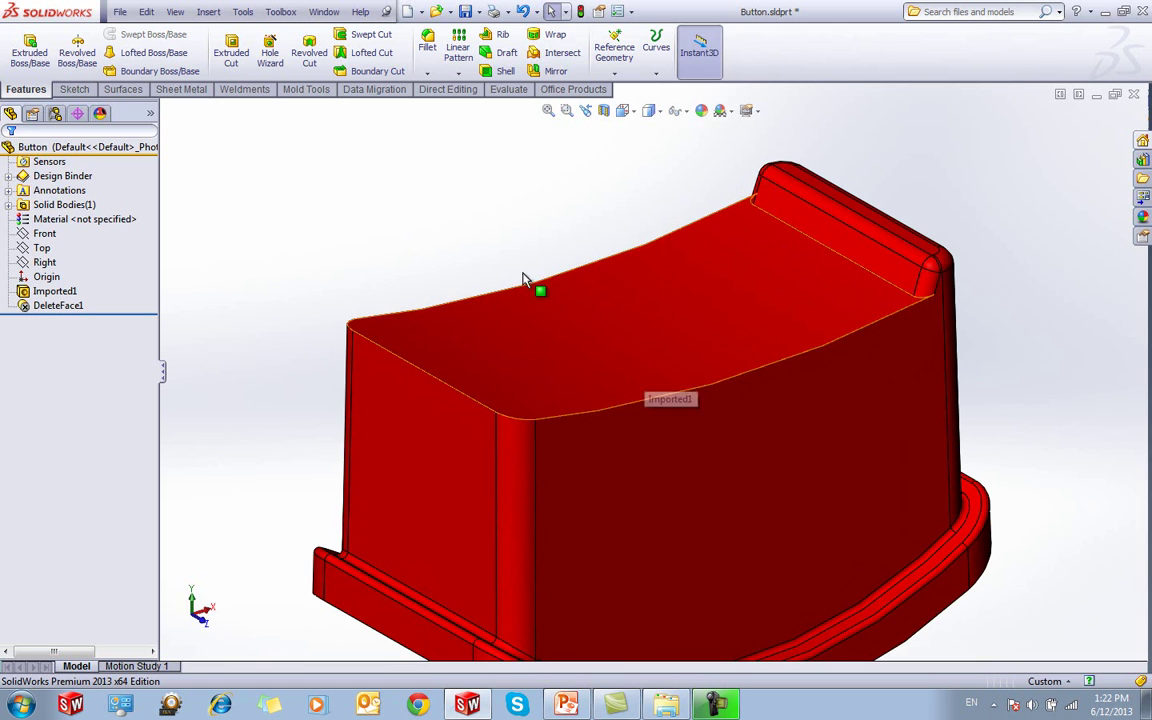
Insert New Surface.x_t from the Replace Face folder as an imported feature and view it together with the button
{"action": "left_click", "coordinate": [209, 14]}
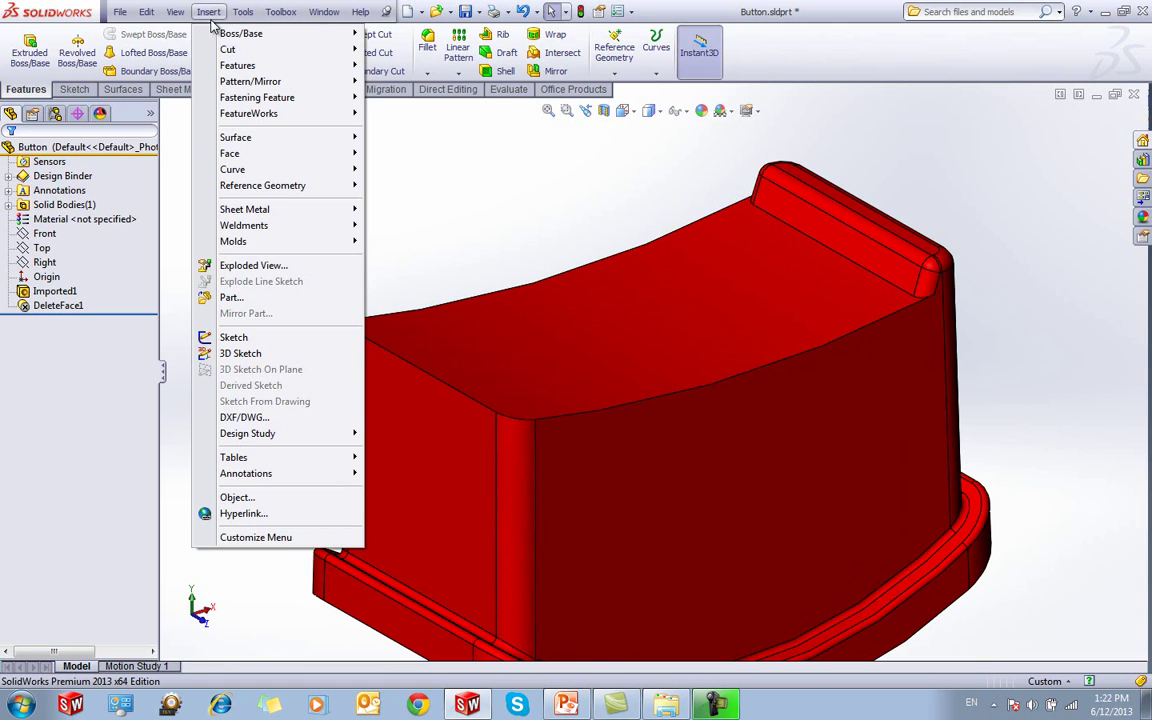
{"action": "mouse_move", "coordinate": [220, 65]}
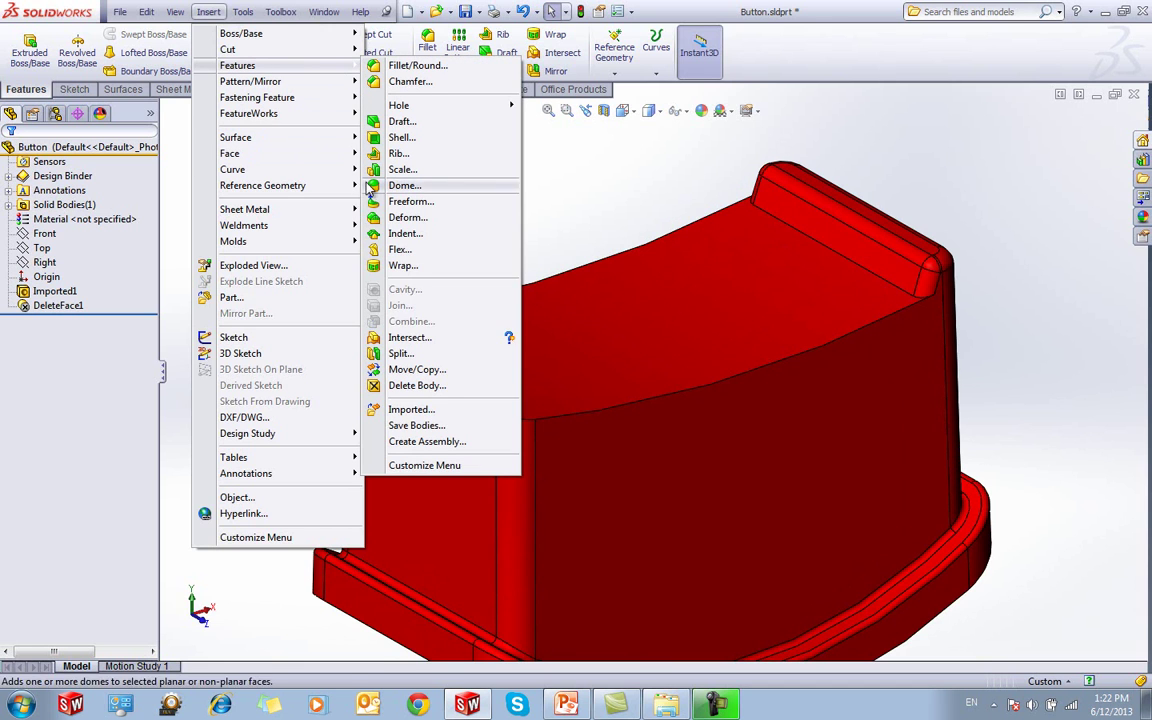
{"action": "left_click", "coordinate": [474, 412]}
{"action": "left_click", "coordinate": [195, 128]}
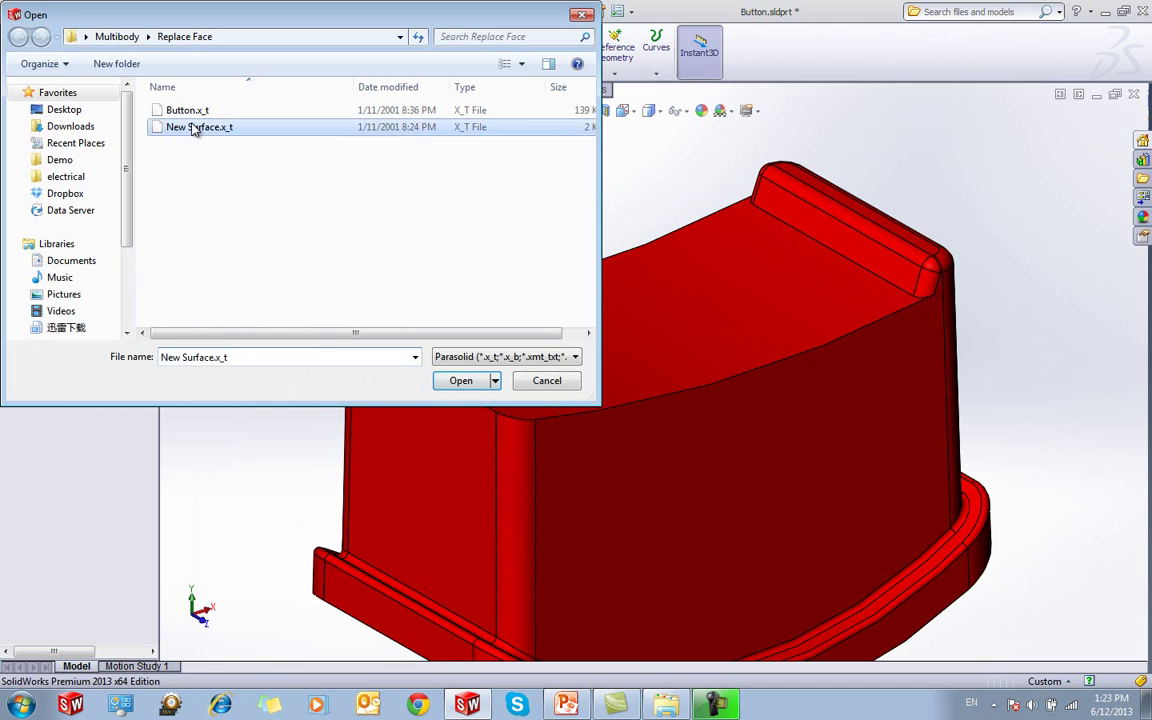
{"action": "left_click", "coordinate": [459, 381]}
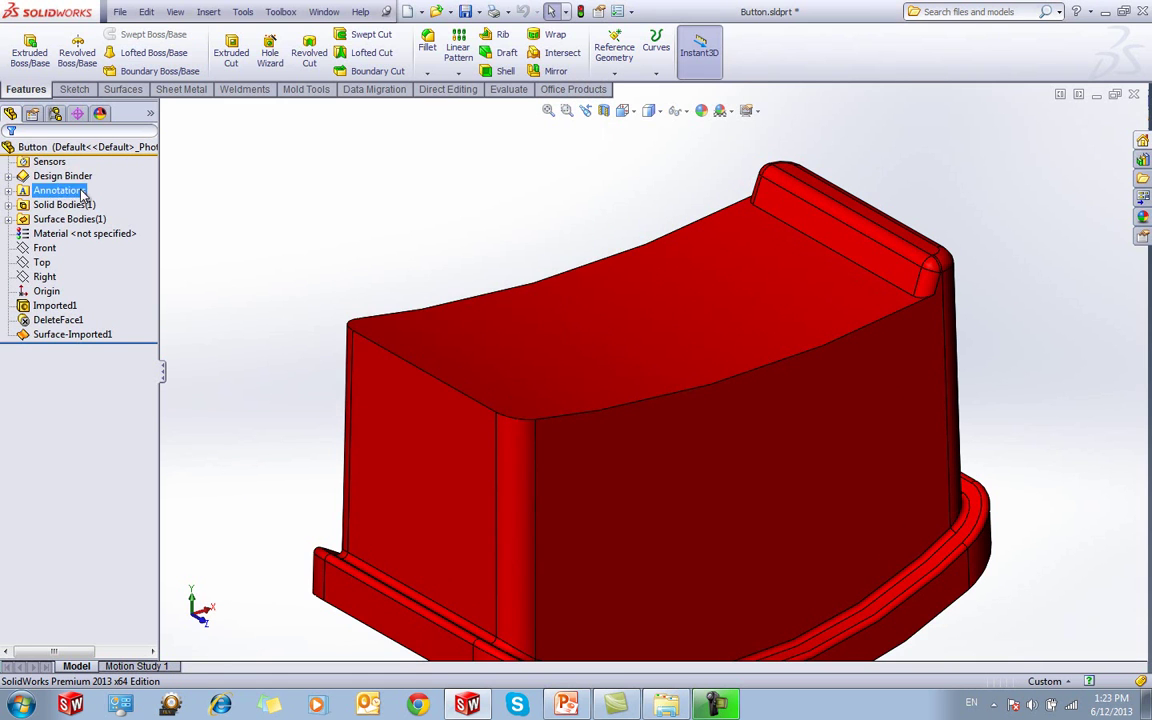
{"action": "key", "text": "f"}
{"action": "middle_click_drag", "start_coordinate": [352, 302], "coordinate": [655, 568]}
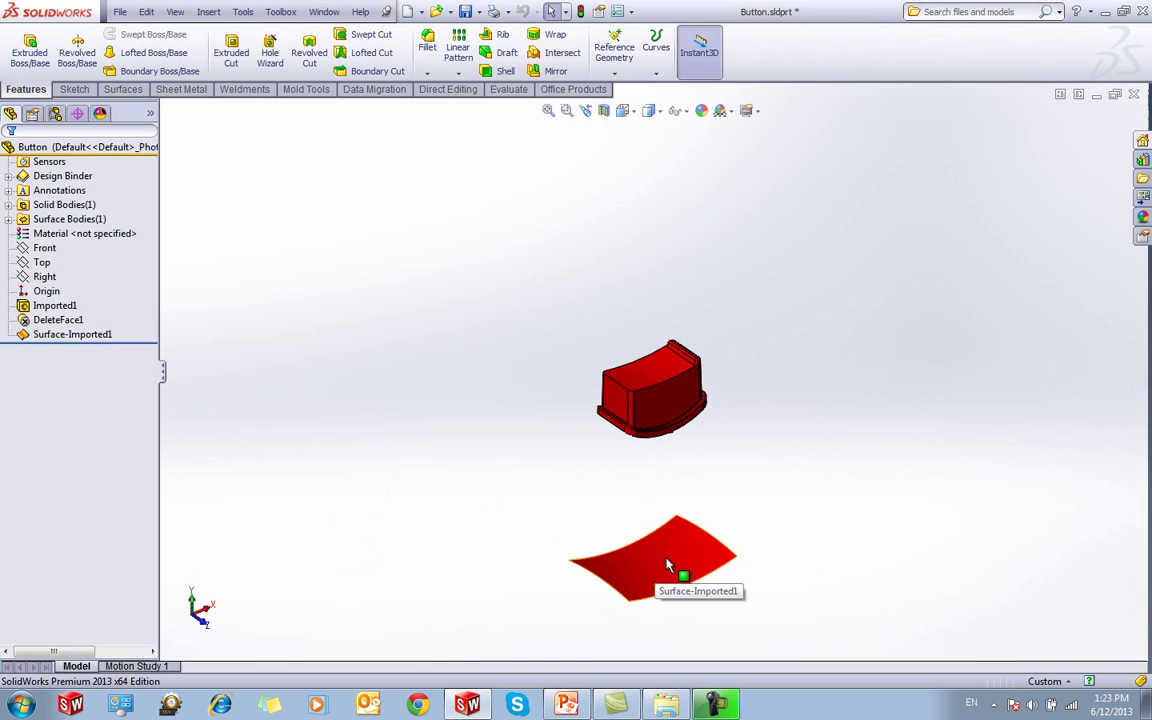
{"action": "left_click", "coordinate": [672, 569]}
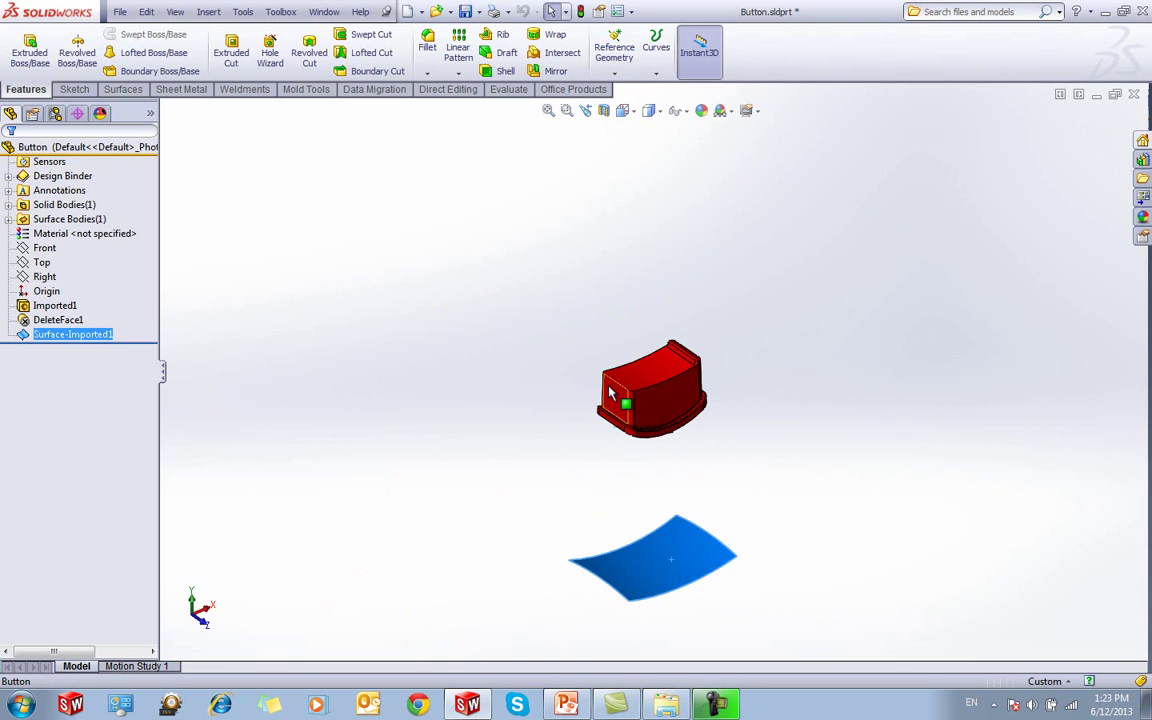
{"action": "left_click", "coordinate": [375, 241]}
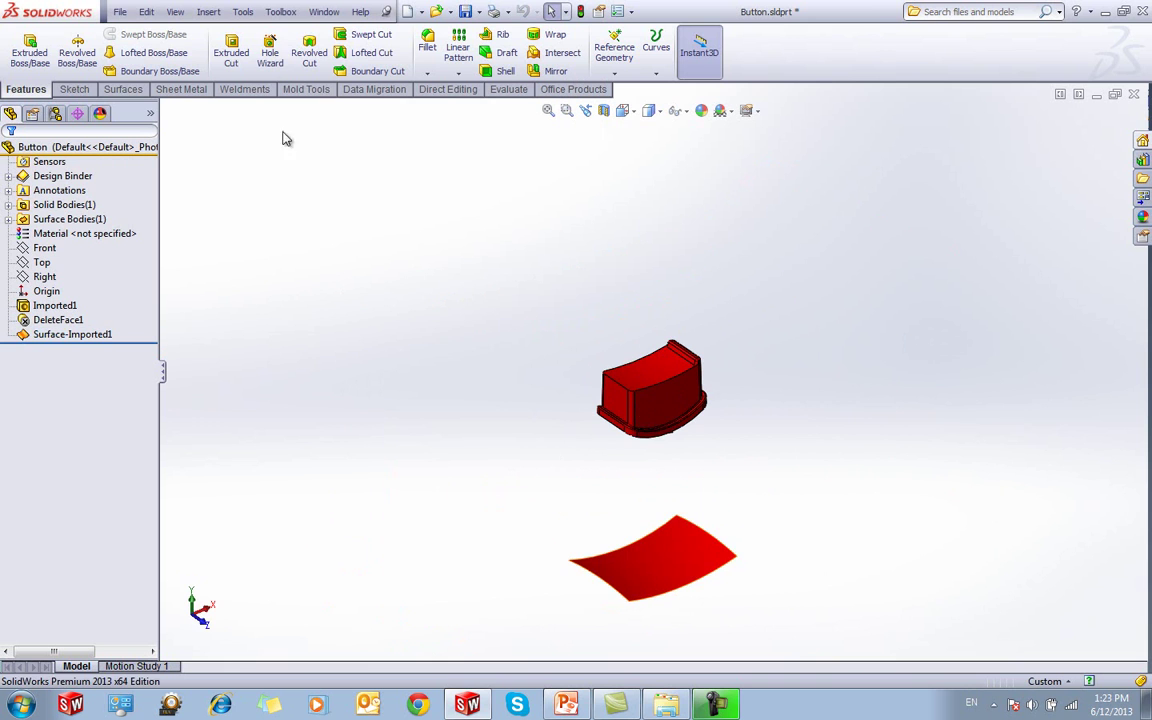
Set up Move/Copy Body with one copy of the imported surface, moved 65 mm along Y up to the button's top
{"action": "left_click", "coordinate": [208, 12]}
{"action": "mouse_move", "coordinate": [231, 70]}
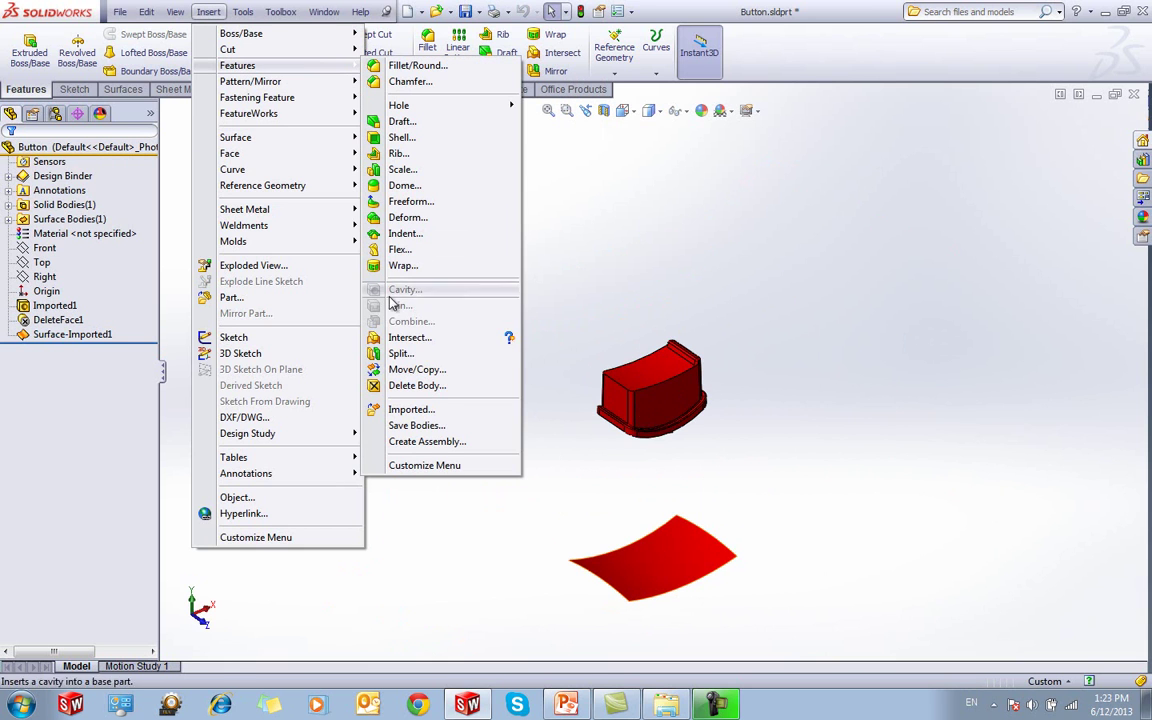
{"action": "left_click", "coordinate": [394, 371]}
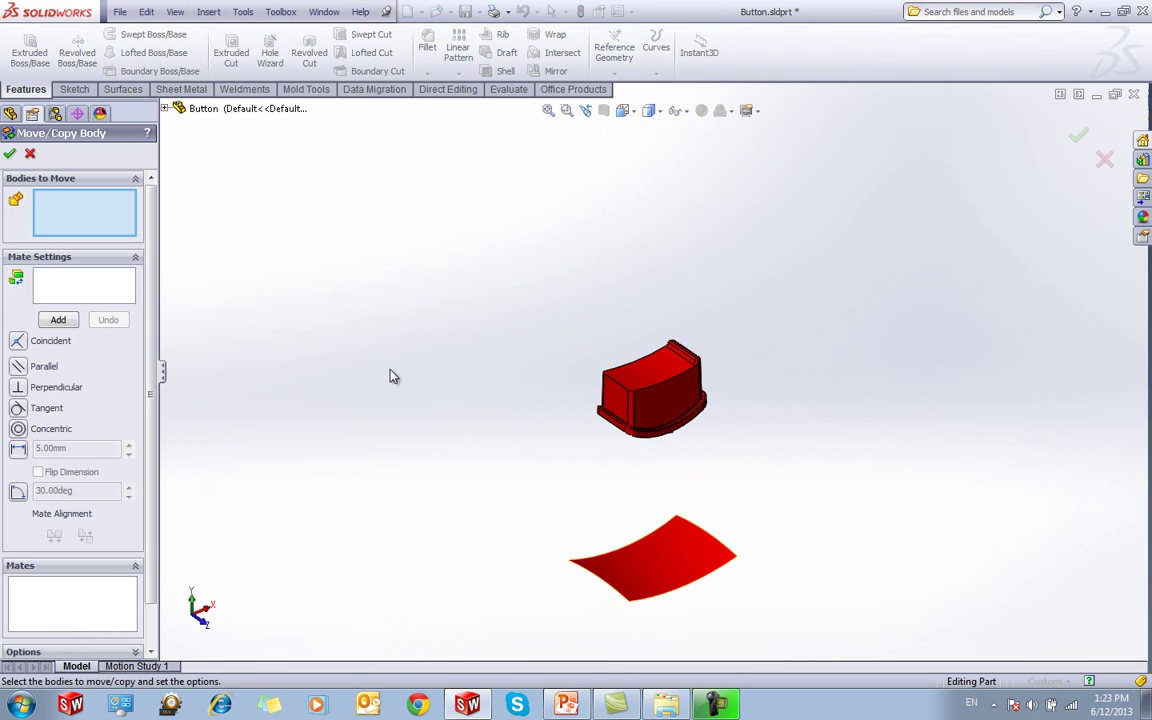
{"action": "left_click", "coordinate": [643, 568]}
{"action": "scroll", "coordinate": [125, 594], "scroll_direction": "down", "scroll_amount": 2}
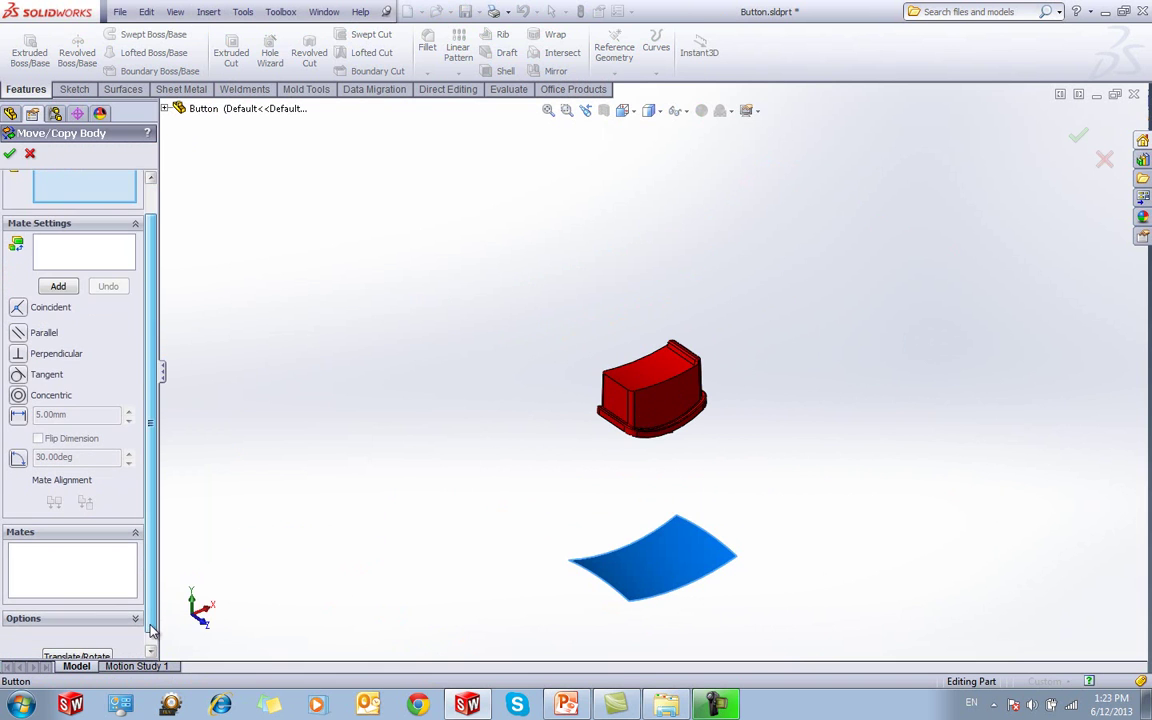
{"action": "left_click", "coordinate": [77, 652]}
{"action": "left_click_drag", "start_coordinate": [660, 520], "coordinate": [680, 340]}
{"action": "scroll", "coordinate": [688, 343], "scroll_direction": "up", "scroll_amount": 5}
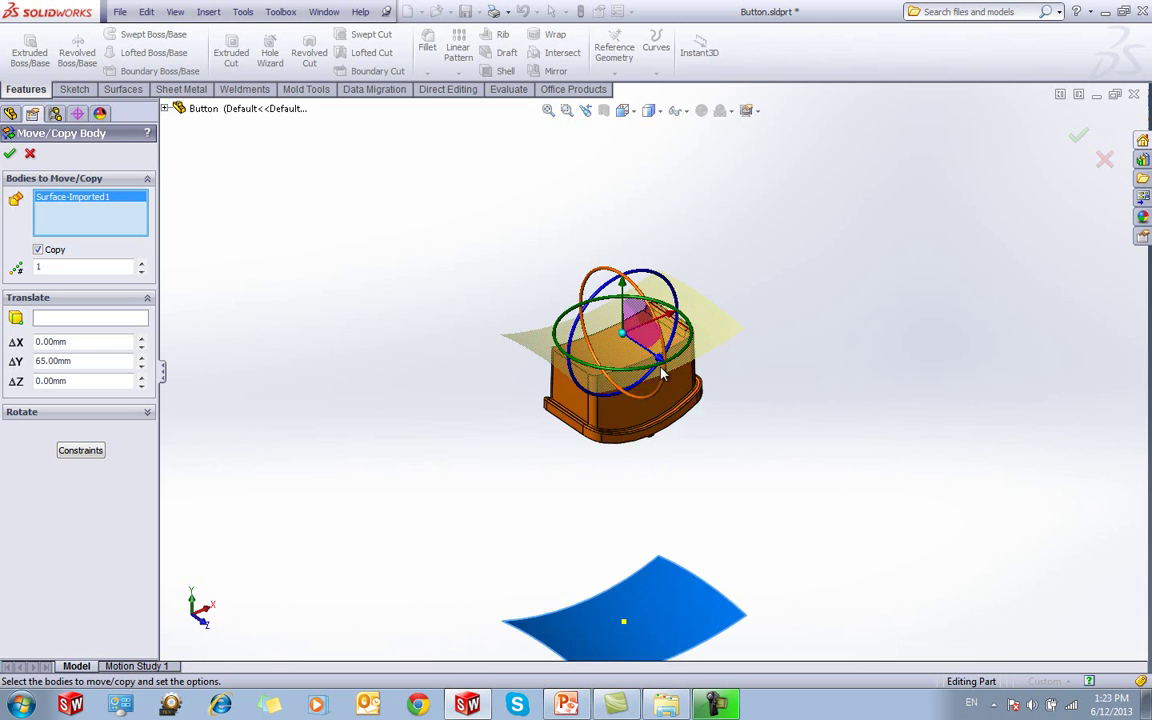
Try Y translations of 55 mm and 60 mm for the surface copy, settle on 62.5 mm, and complete Move/Copy Body
{"action": "left_click_drag", "start_coordinate": [105, 360], "coordinate": [18, 363]}
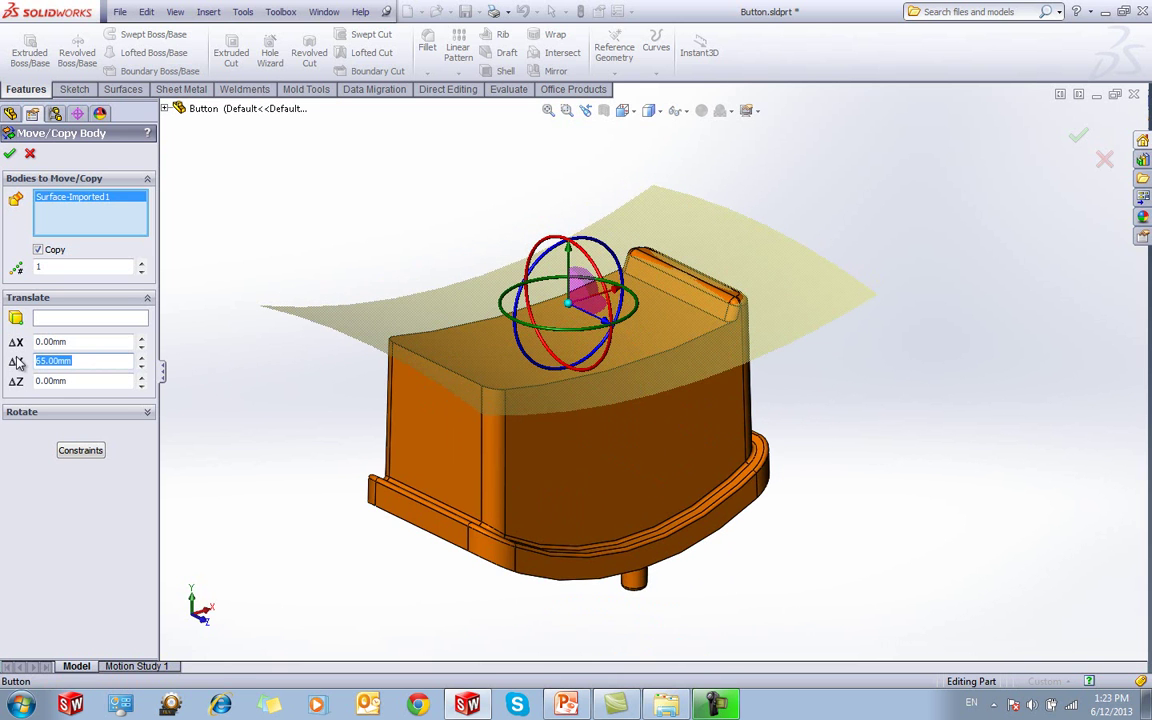
{"action": "type", "text": "55"}
{"action": "key", "text": "Return"}
{"action": "left_click_drag", "start_coordinate": [74, 361], "coordinate": [5, 367]}
{"action": "type", "text": "60"}
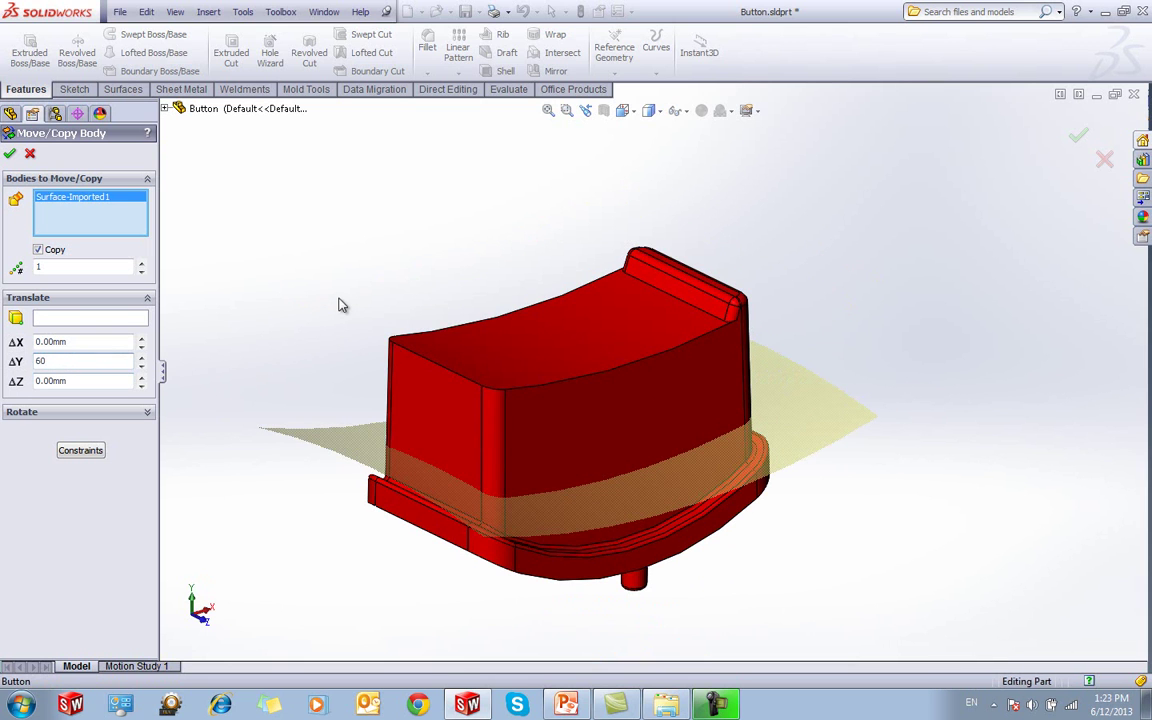
{"action": "key", "text": "Return"}
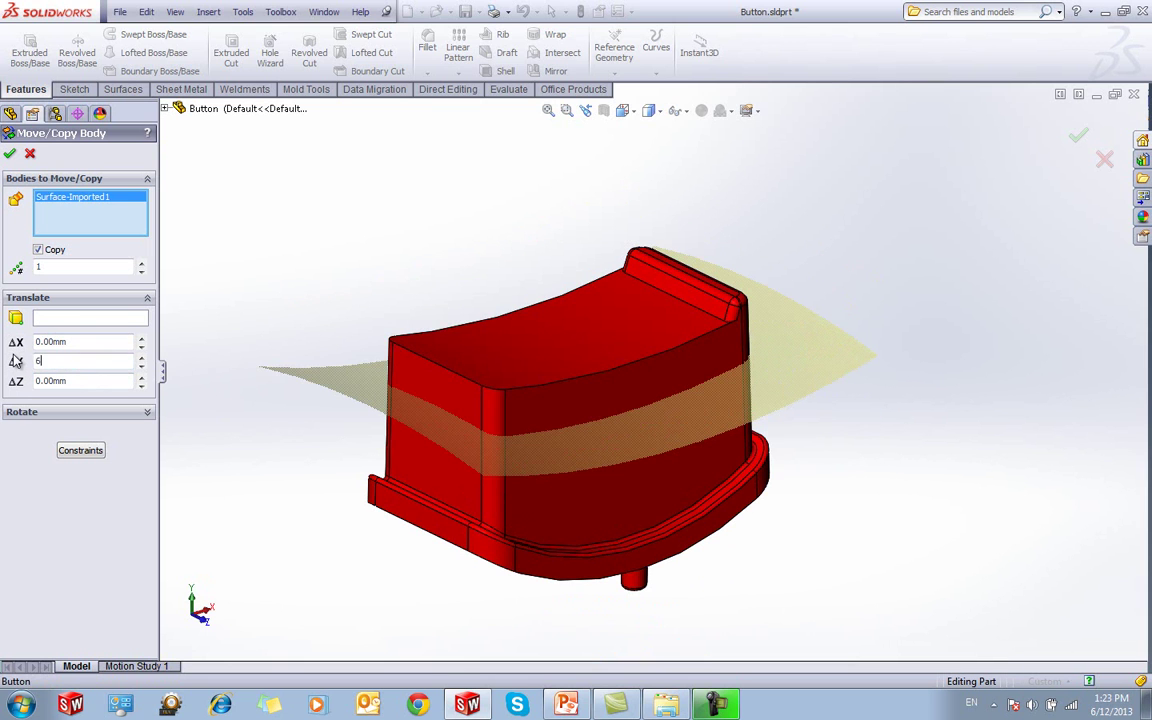
{"action": "key", "text": "Return"}
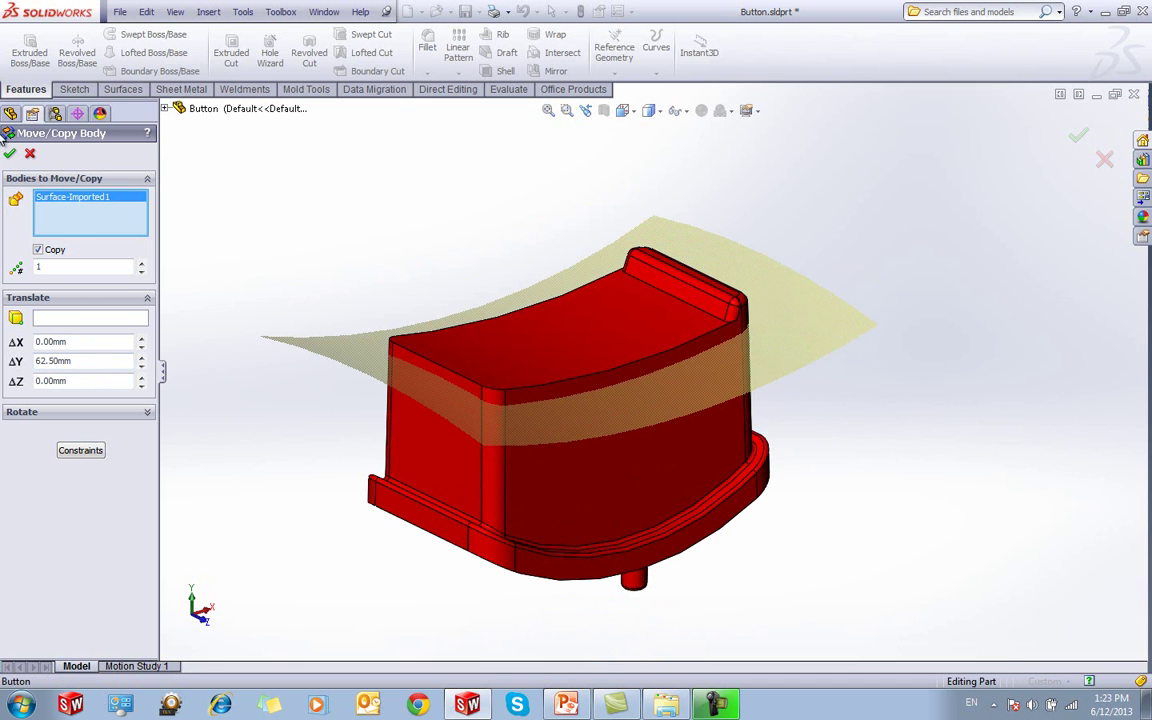
{"action": "left_click", "coordinate": [12, 153]}
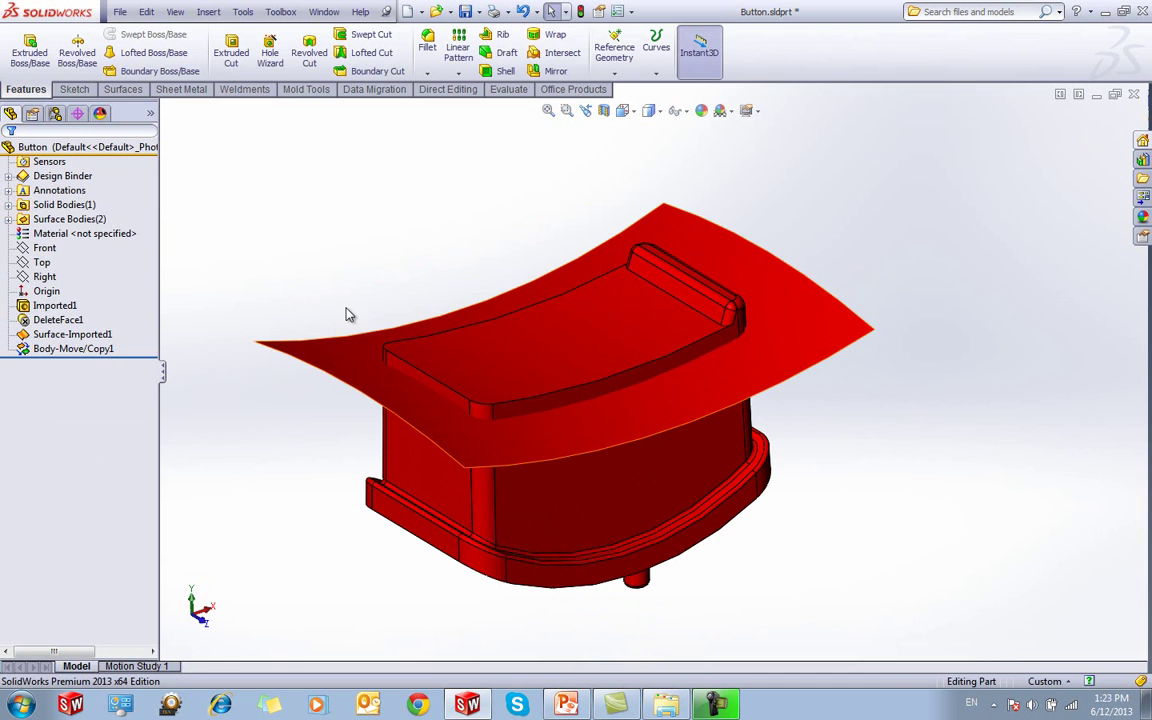
Compare the copied surface with the button's concave top face by selecting each one
{"action": "left_click", "coordinate": [487, 368]}
{"action": "left_click", "coordinate": [471, 457]}
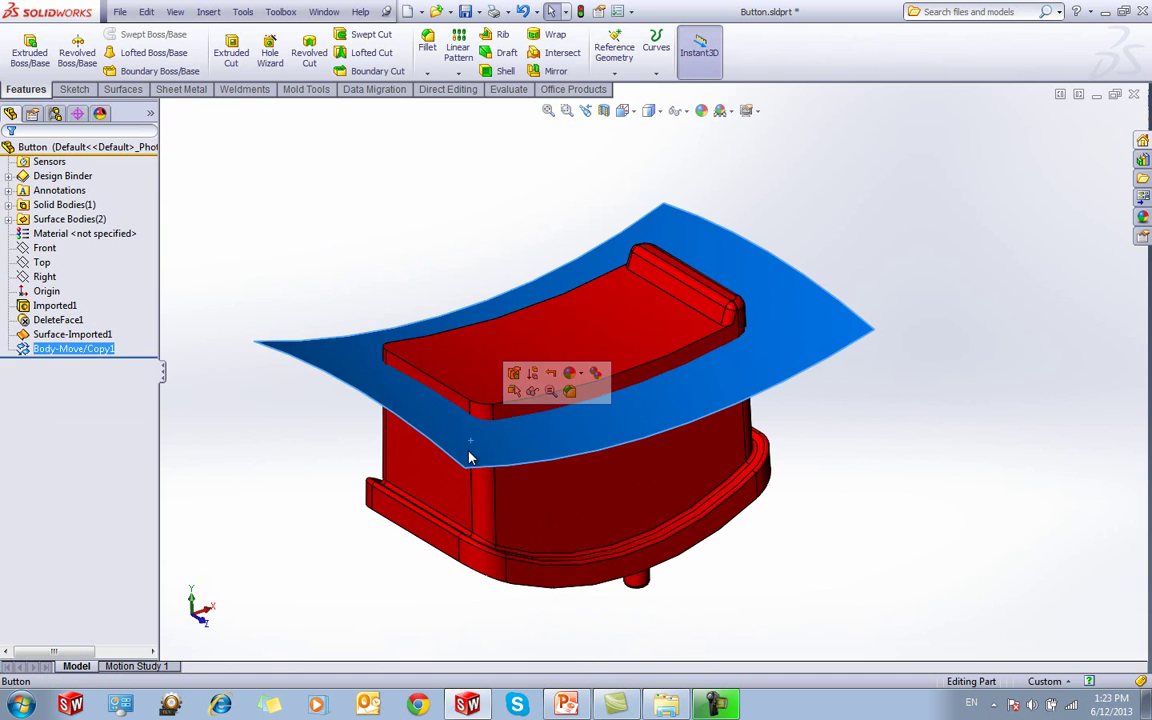
{"action": "left_click", "coordinate": [455, 347]}
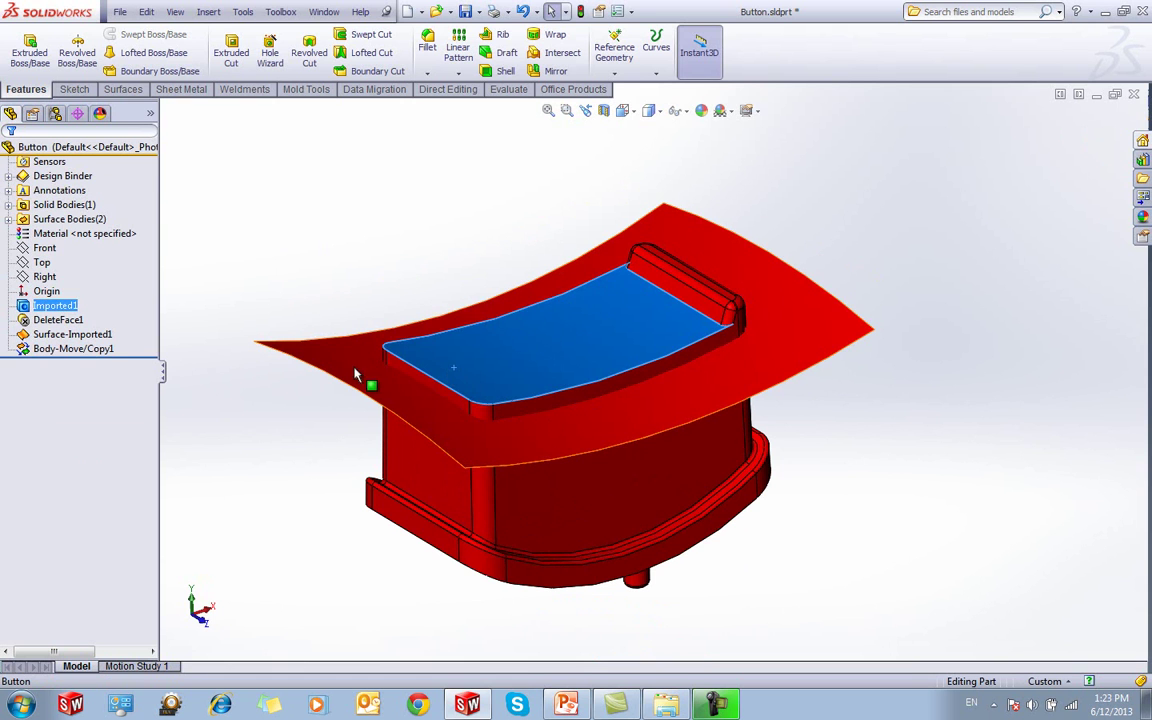
Use Replace Face to replace the button's concave top face with the copied surface
{"action": "left_click", "coordinate": [358, 372]}
{"action": "left_click", "coordinate": [429, 229]}
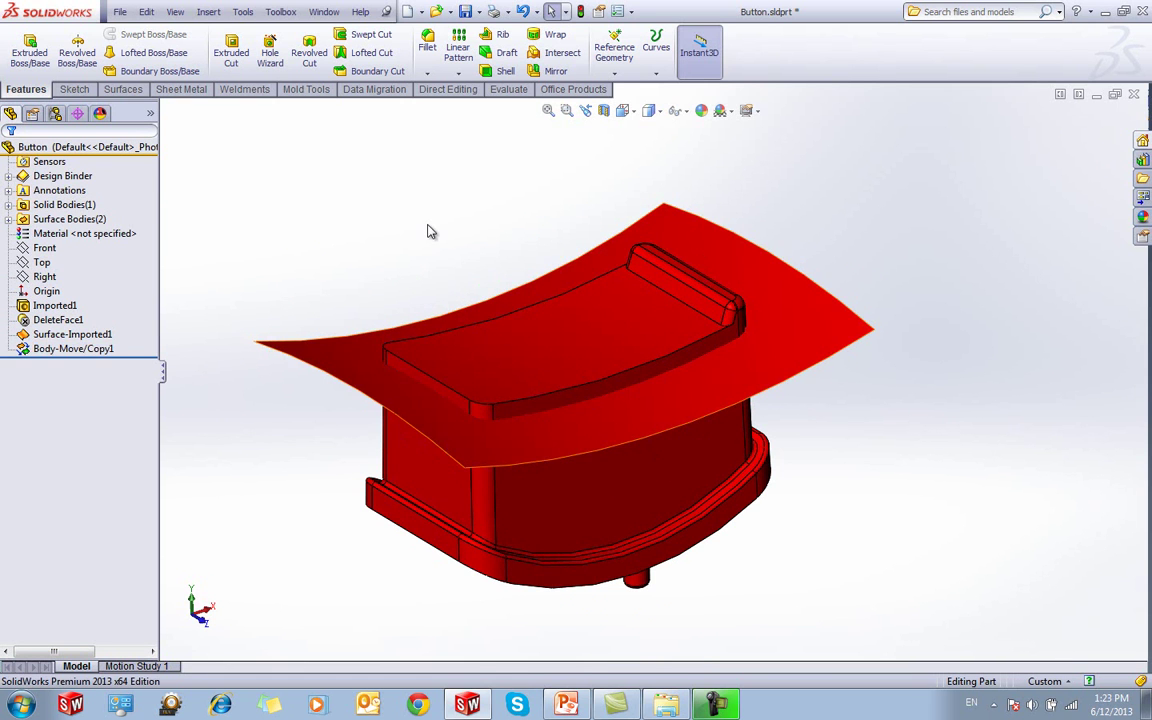
{"action": "left_click", "coordinate": [122, 90]}
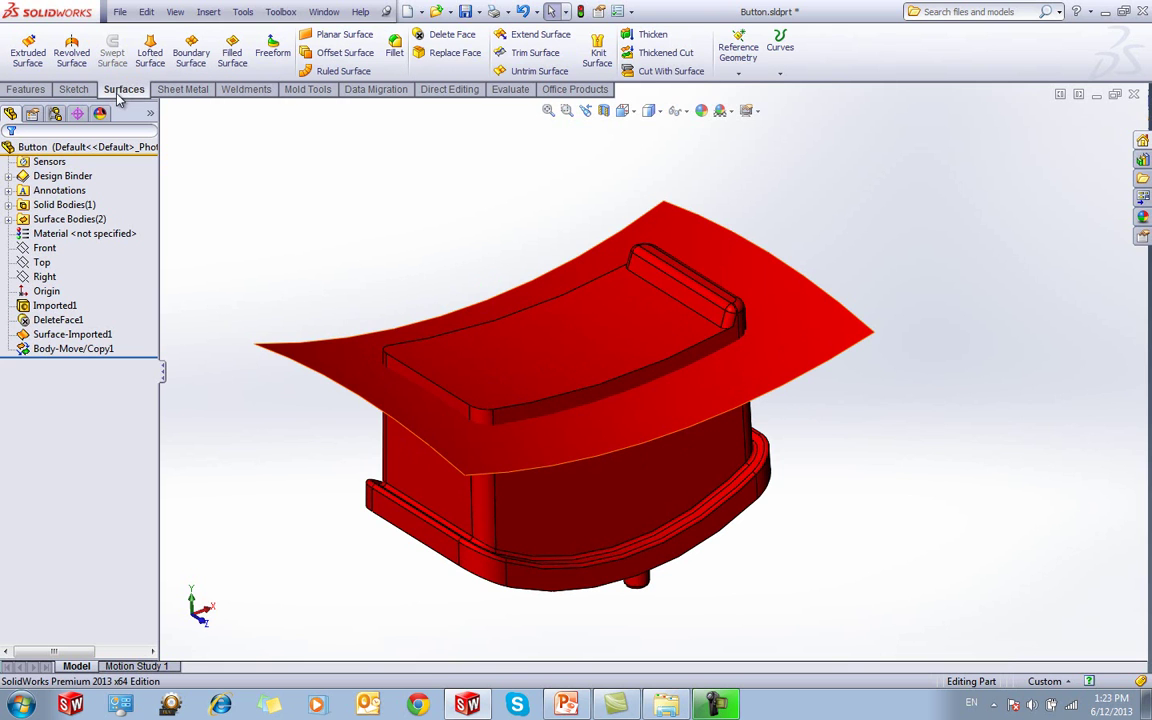
{"action": "middle_click_drag", "start_coordinate": [254, 169], "coordinate": [287, 196]}
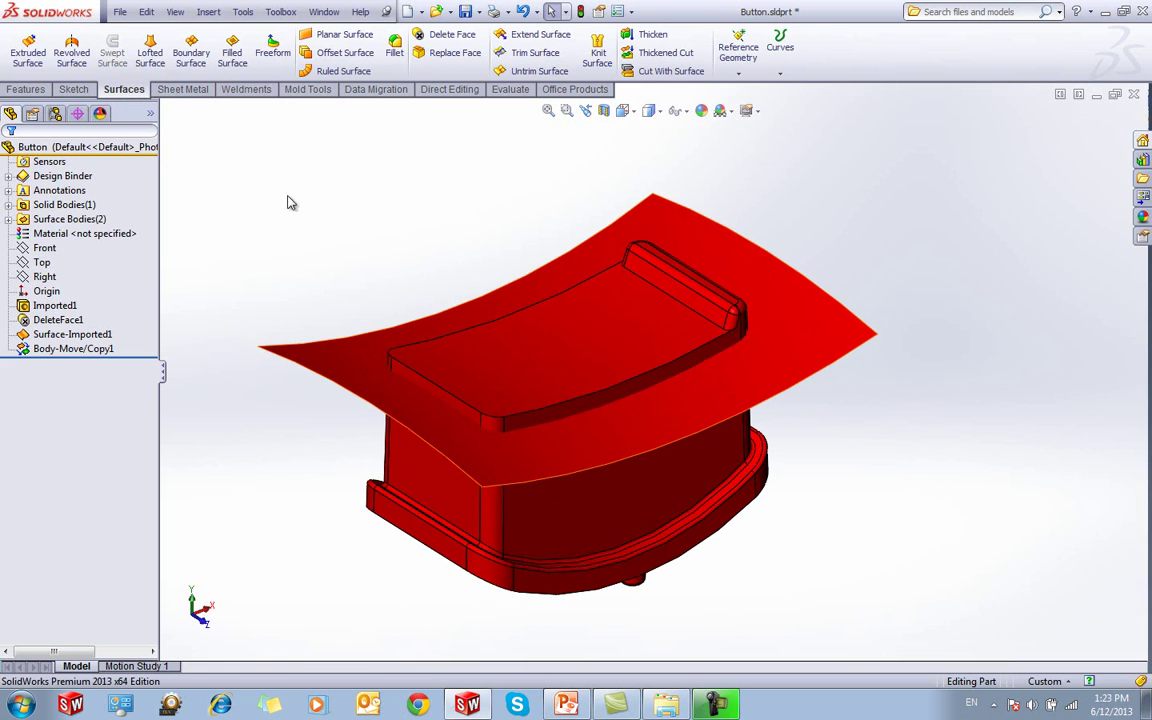
{"action": "left_click", "coordinate": [448, 52]}
{"action": "middle_click_drag", "start_coordinate": [357, 288], "coordinate": [349, 346]}
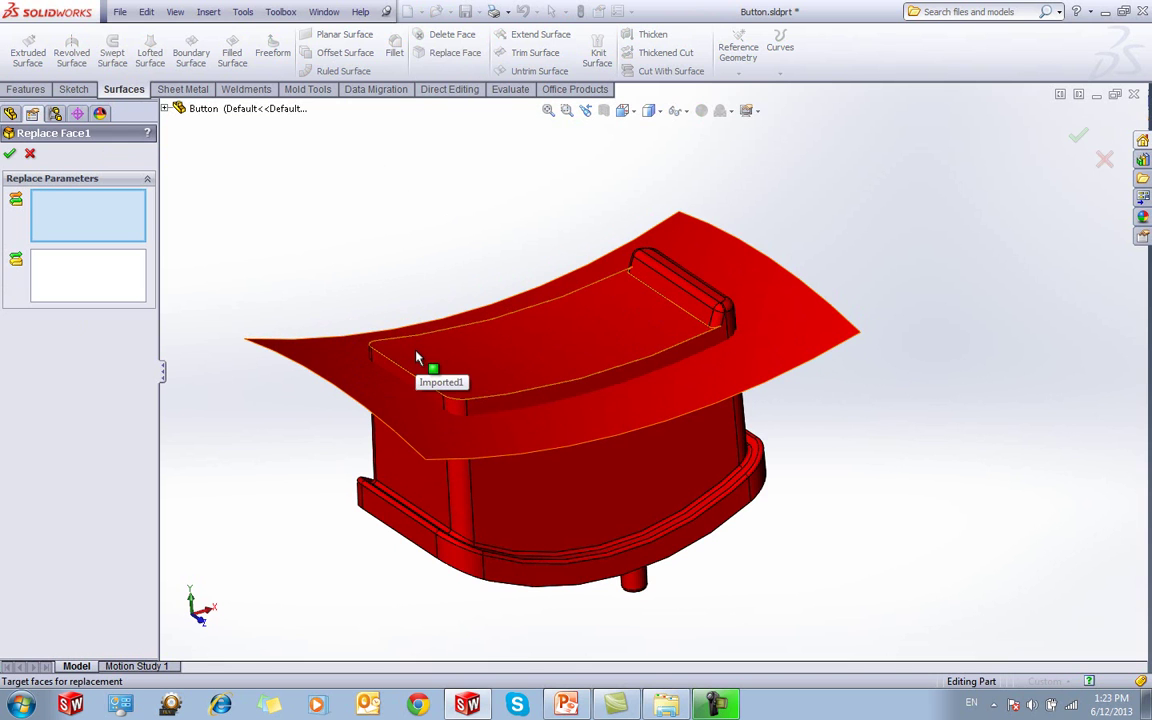
{"action": "mouse_move", "coordinate": [347, 288]}
{"action": "middle_mouse_down"}
{"action": "mouse_move", "coordinate": [301, 257]}
{"action": "mouse_move", "coordinate": [330, 273]}
{"action": "middle_mouse_up"}
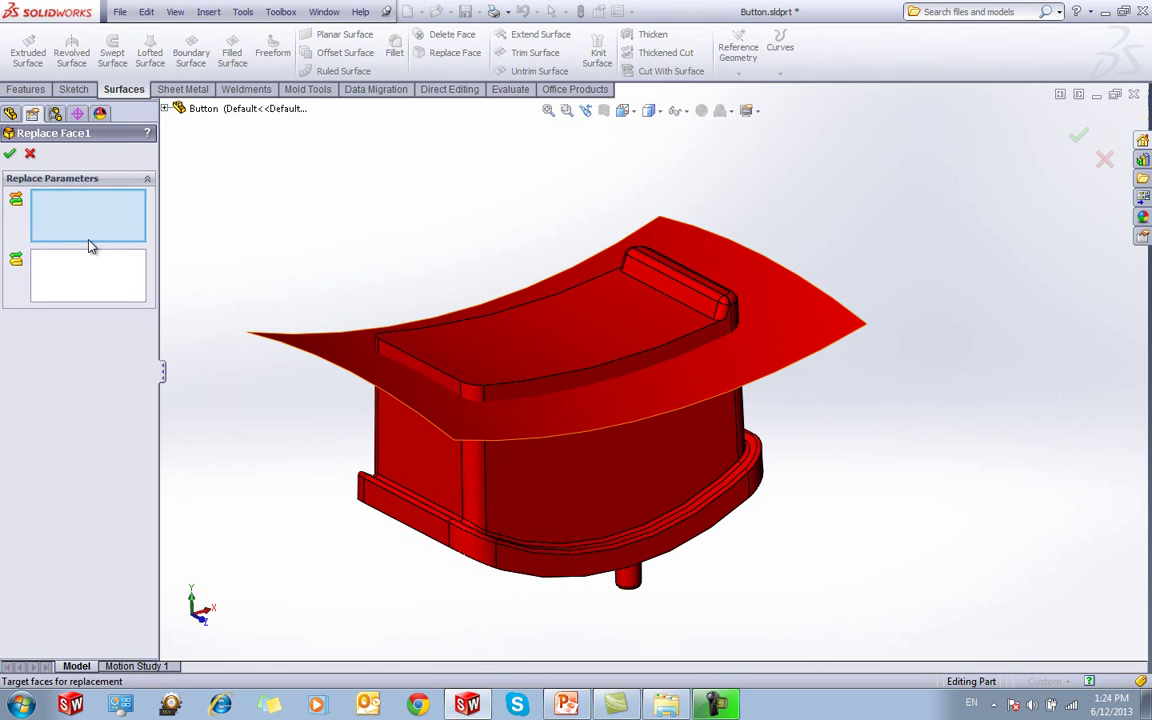
{"action": "left_click", "coordinate": [443, 340]}
{"action": "left_click", "coordinate": [108, 288]}
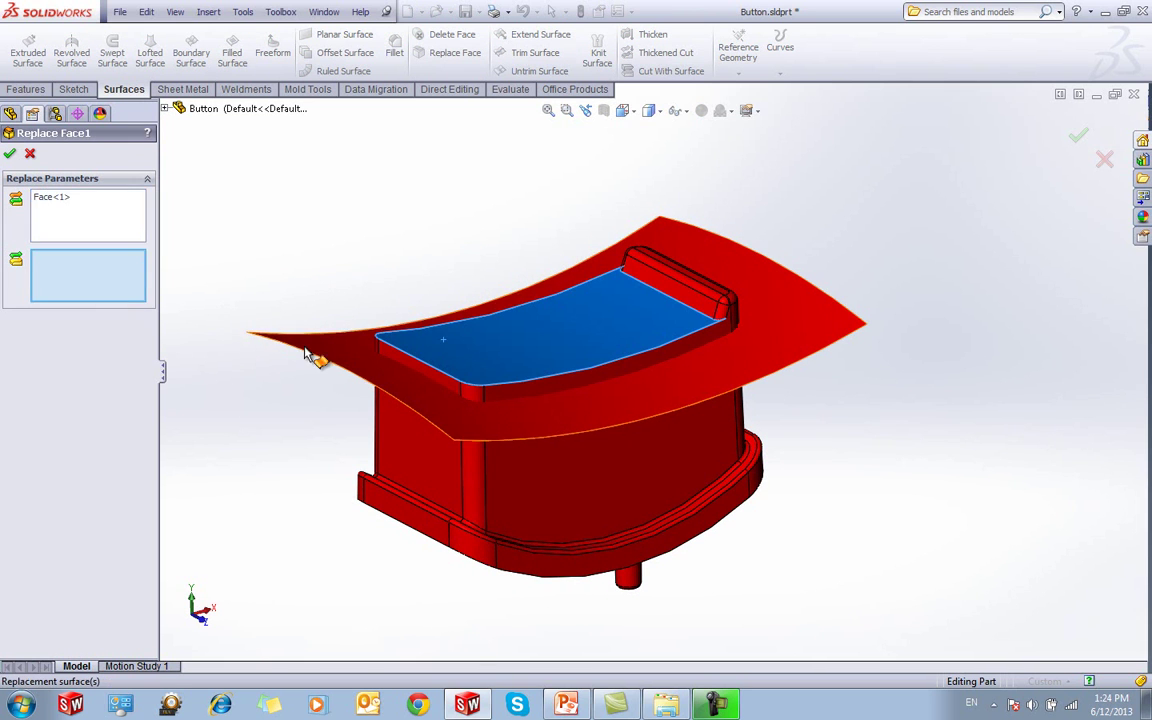
{"action": "left_click", "coordinate": [322, 360]}
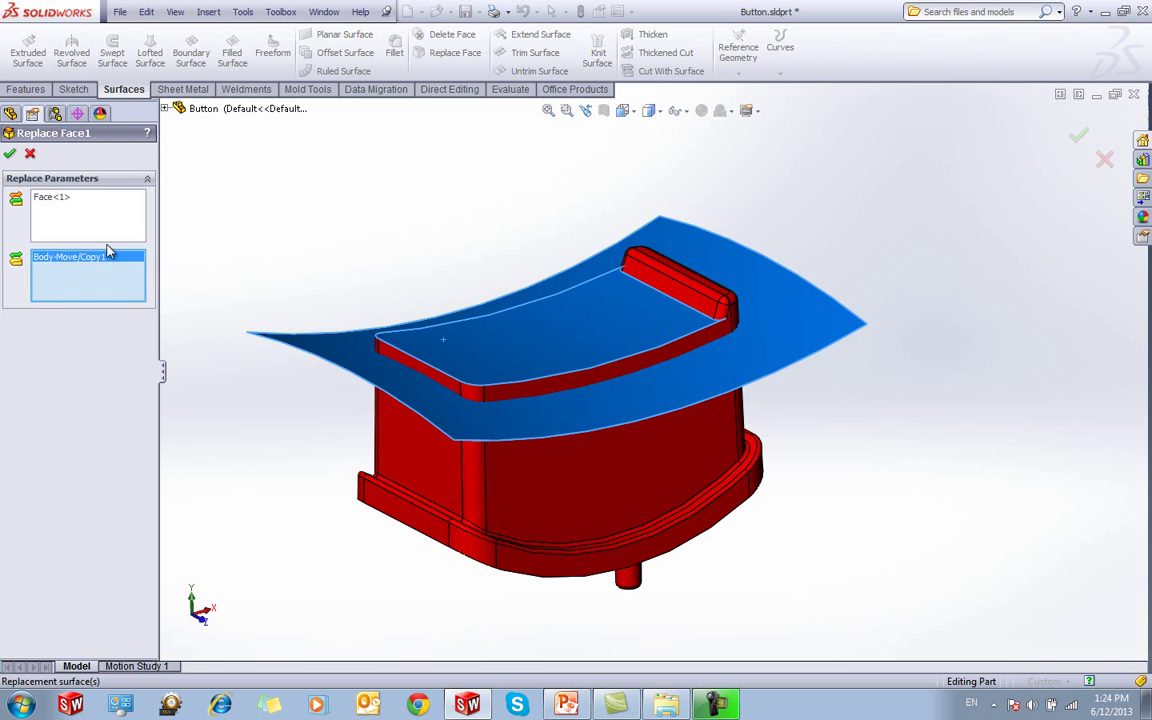
{"action": "left_click", "coordinate": [10, 155]}
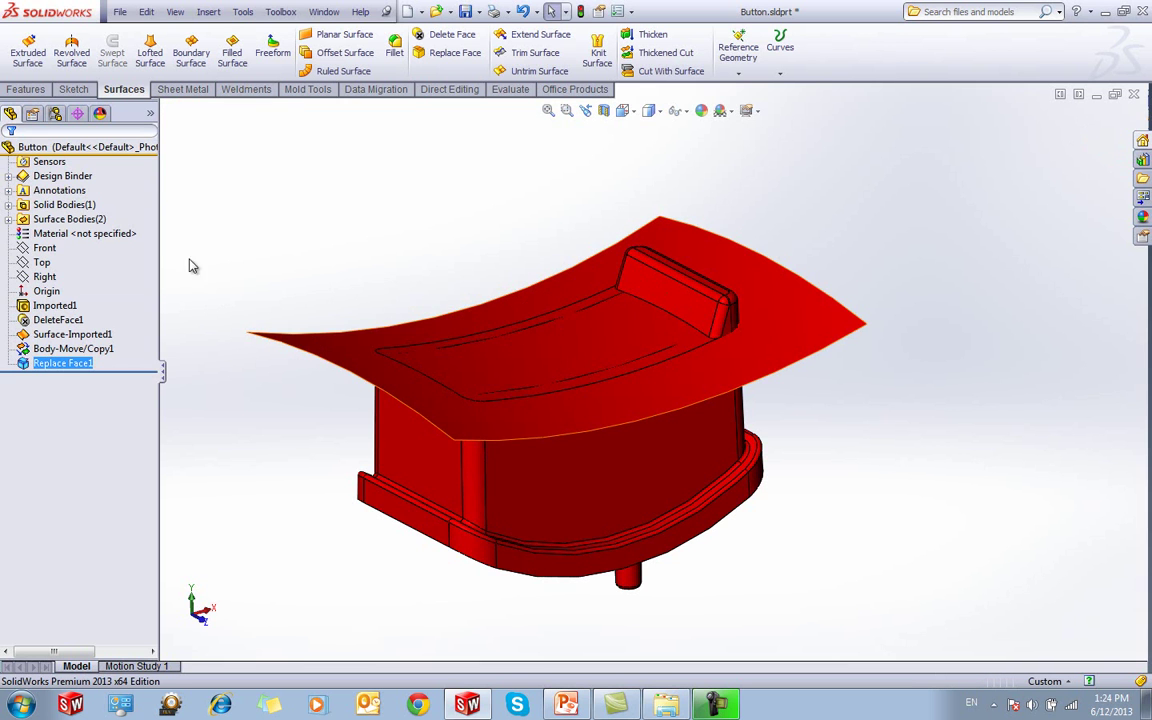
Hide the copied surface and inspect the replaced top face of the button
{"action": "middle_click_drag", "start_coordinate": [390, 256], "coordinate": [497, 332]}
{"action": "left_click", "coordinate": [385, 309]}
{"action": "left_click", "coordinate": [448, 257]}
{"action": "middle_click_drag", "start_coordinate": [340, 307], "coordinate": [411, 260]}
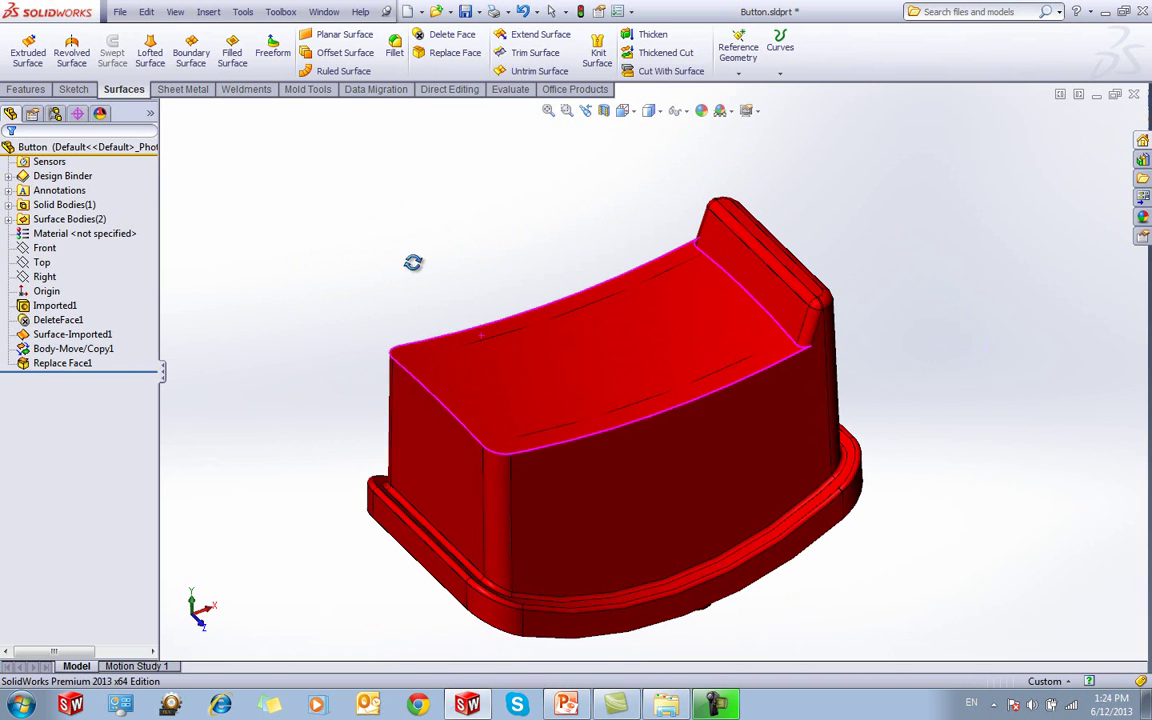
Edit the surface's Move/Copy Body feature and set its Y translation to 63 mm
{"action": "right_click", "coordinate": [78, 349]}
{"action": "left_click", "coordinate": [85, 305]}
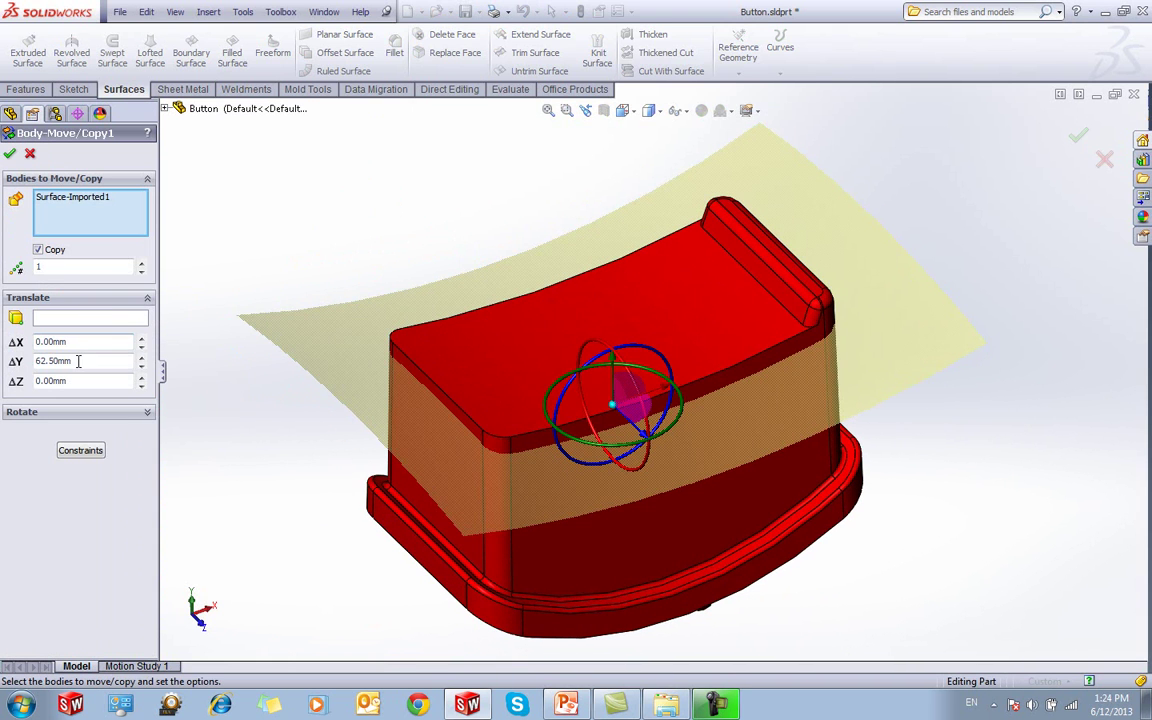
{"action": "left_click_drag", "start_coordinate": [80, 360], "coordinate": [5, 362]}
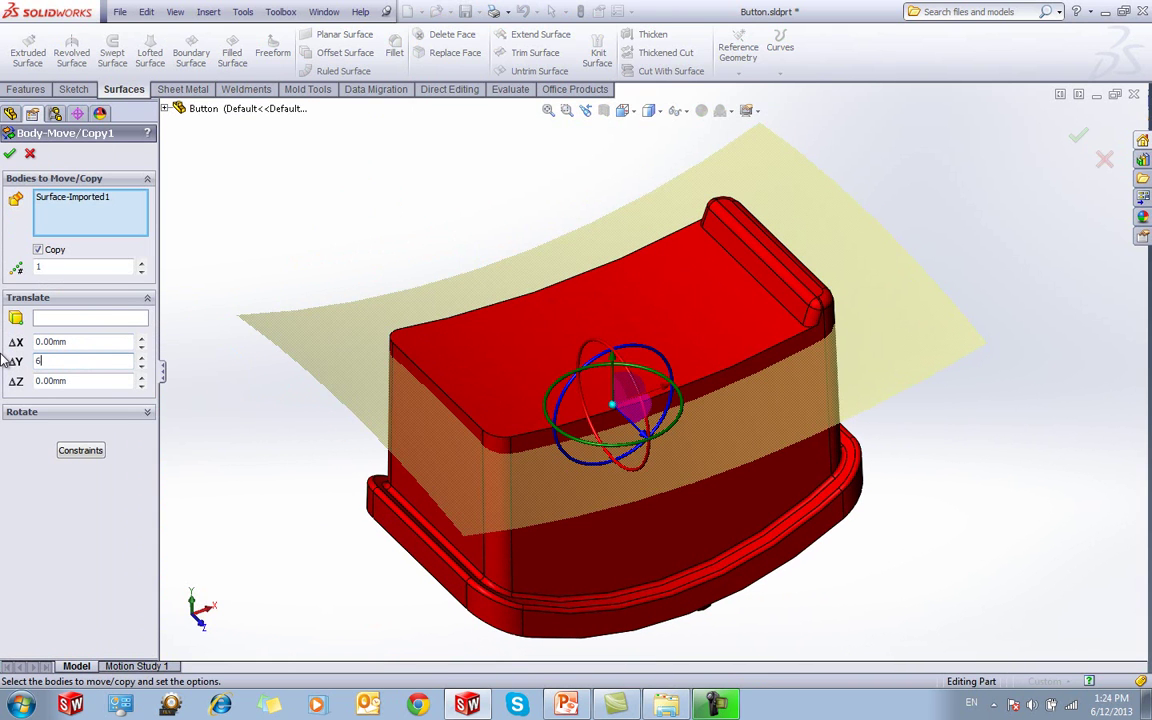
{"action": "type", "text": "63"}
{"action": "key", "text": "Return"}
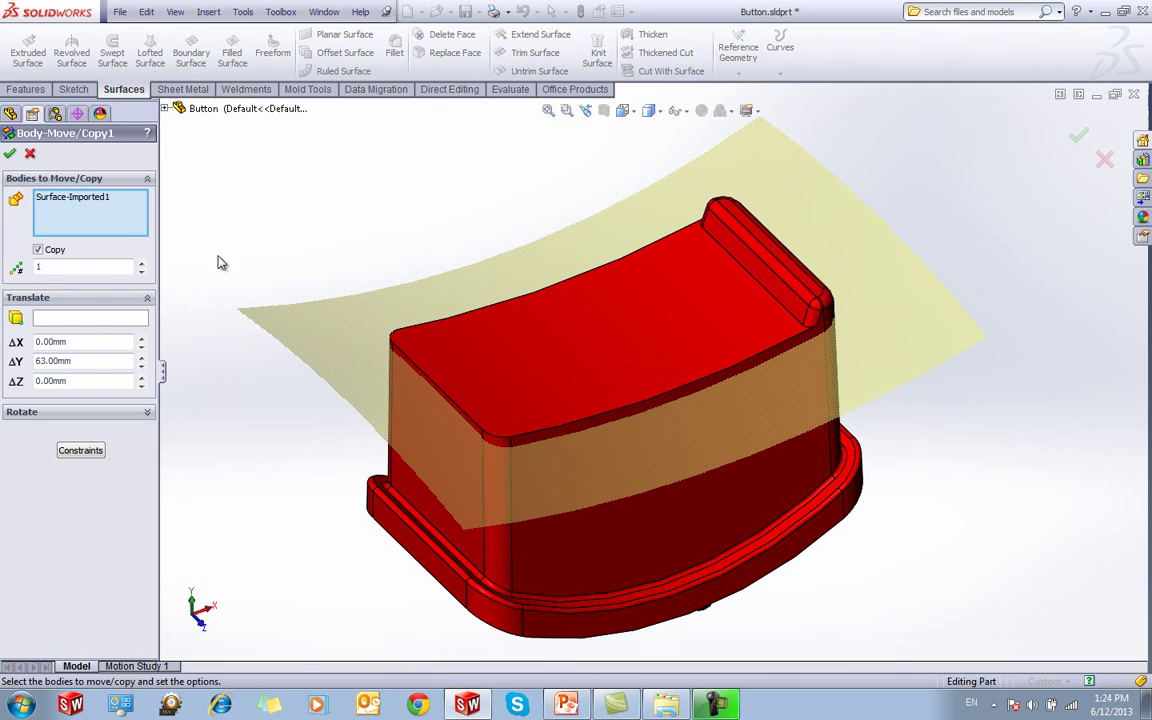
{"action": "left_click", "coordinate": [10, 154]}
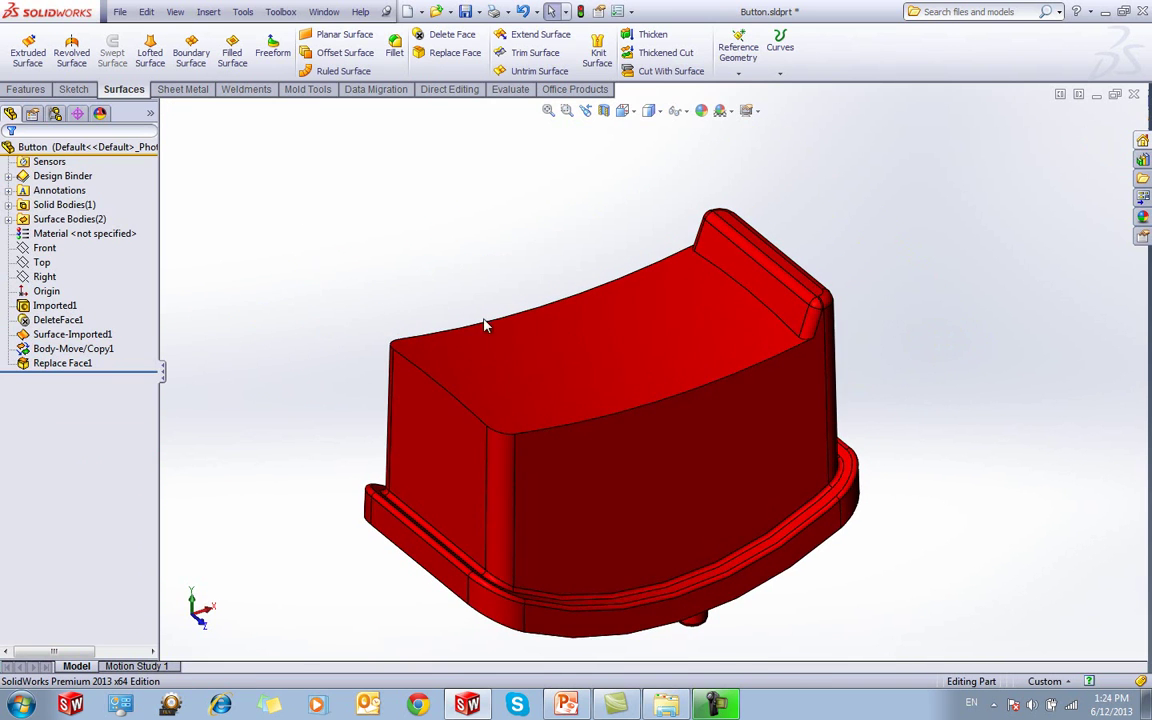
Show the copied surface again and view it against the button's replaced top
{"action": "scroll", "coordinate": [715, 325], "scroll_direction": "down", "scroll_amount": 1}
{"action": "middle_click_drag", "start_coordinate": [387, 293], "coordinate": [340, 228]}
{"action": "left_click", "coordinate": [65, 334]}
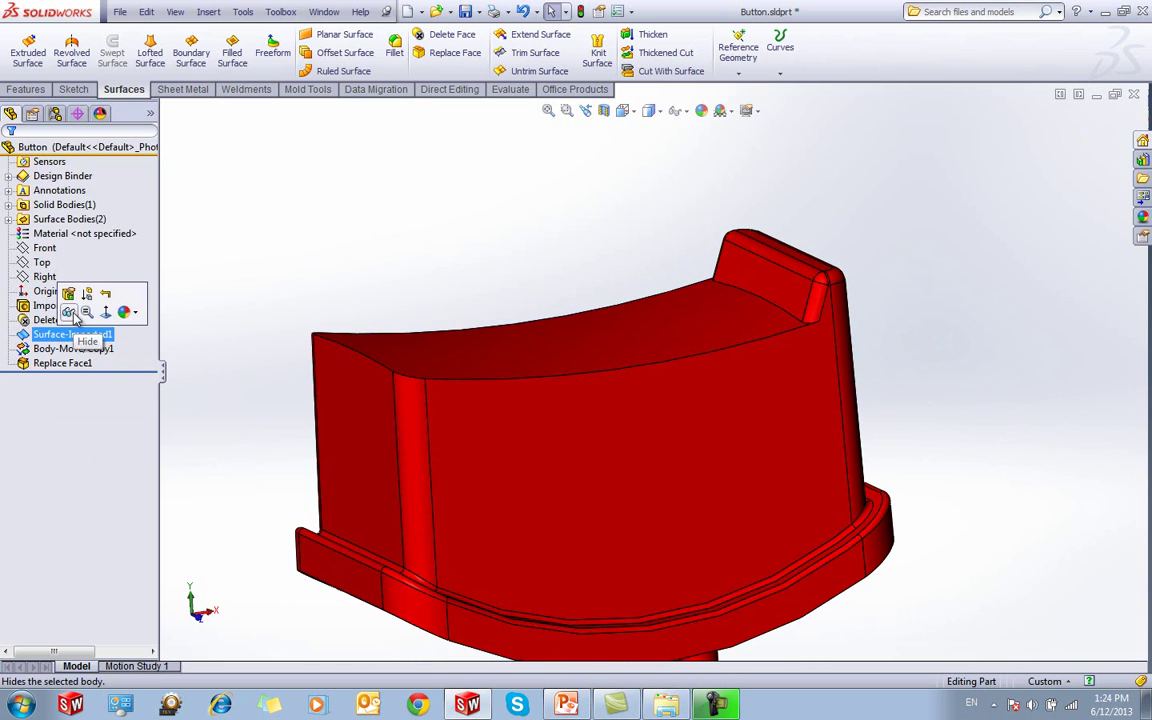
{"action": "key", "text": "z"}
{"action": "left_click", "coordinate": [45, 350]}
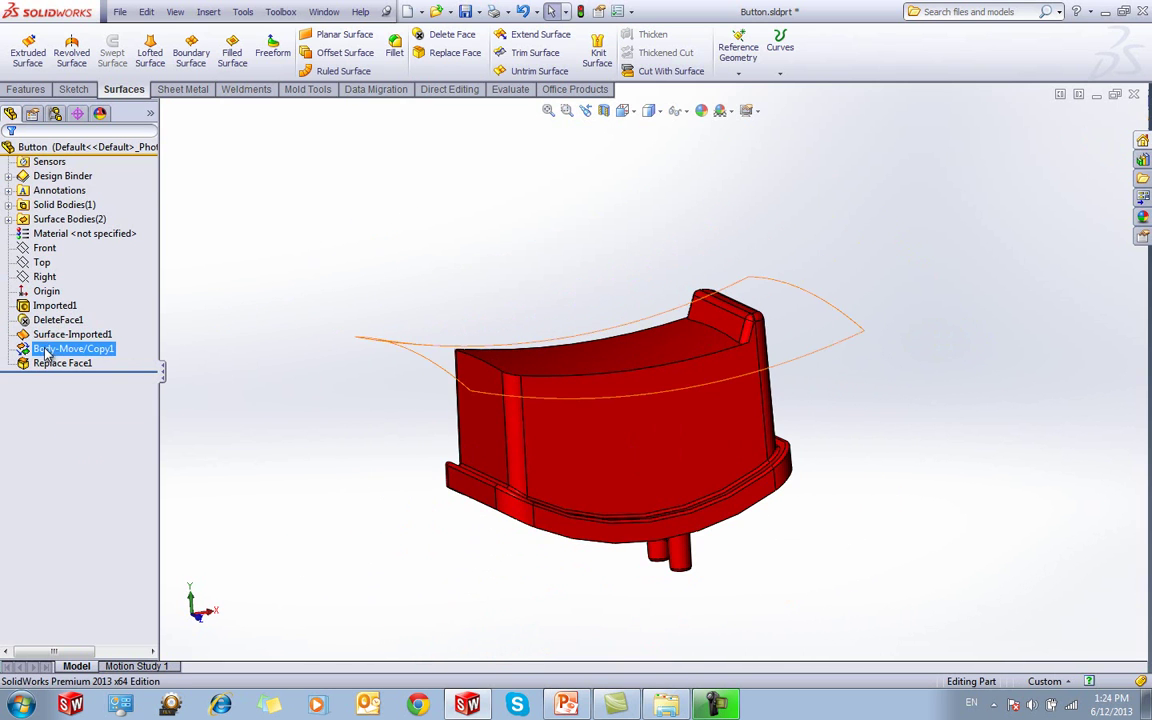
{"action": "left_click", "coordinate": [49, 354]}
{"action": "left_click", "coordinate": [57, 326]}
{"action": "middle_click_drag", "start_coordinate": [432, 231], "coordinate": [424, 270]}
{"action": "middle_click_drag", "start_coordinate": [620, 357], "coordinate": [535, 321]}
Roll the model back before the Replace Face feature and forward again to compare the top face
{"action": "left_click", "coordinate": [62, 350]}
{"action": "left_click", "coordinate": [70, 364]}
{"action": "left_click_drag", "start_coordinate": [115, 371], "coordinate": [118, 357]}
{"action": "middle_click_drag", "start_coordinate": [401, 359], "coordinate": [447, 392]}
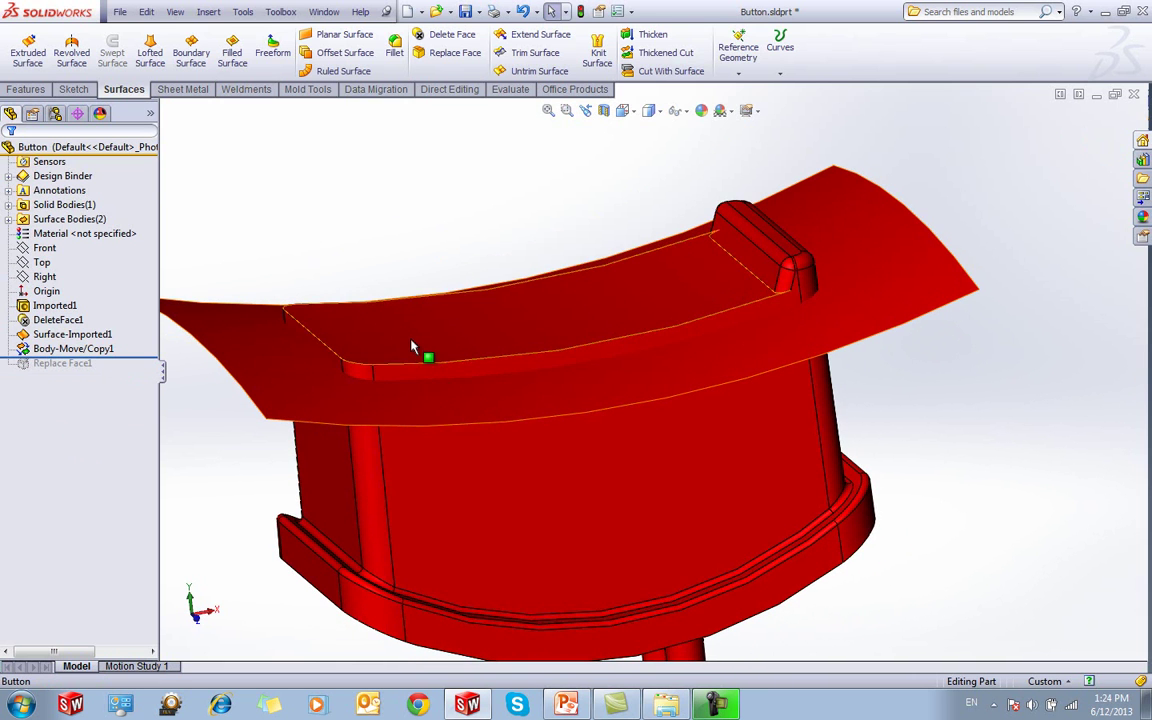
{"action": "left_click_drag", "start_coordinate": [152, 358], "coordinate": [154, 372]}
{"action": "middle_click_drag", "start_coordinate": [450, 231], "coordinate": [429, 275]}
Hide the copied surface body so that only the button shows
{"action": "left_click", "coordinate": [282, 330]}
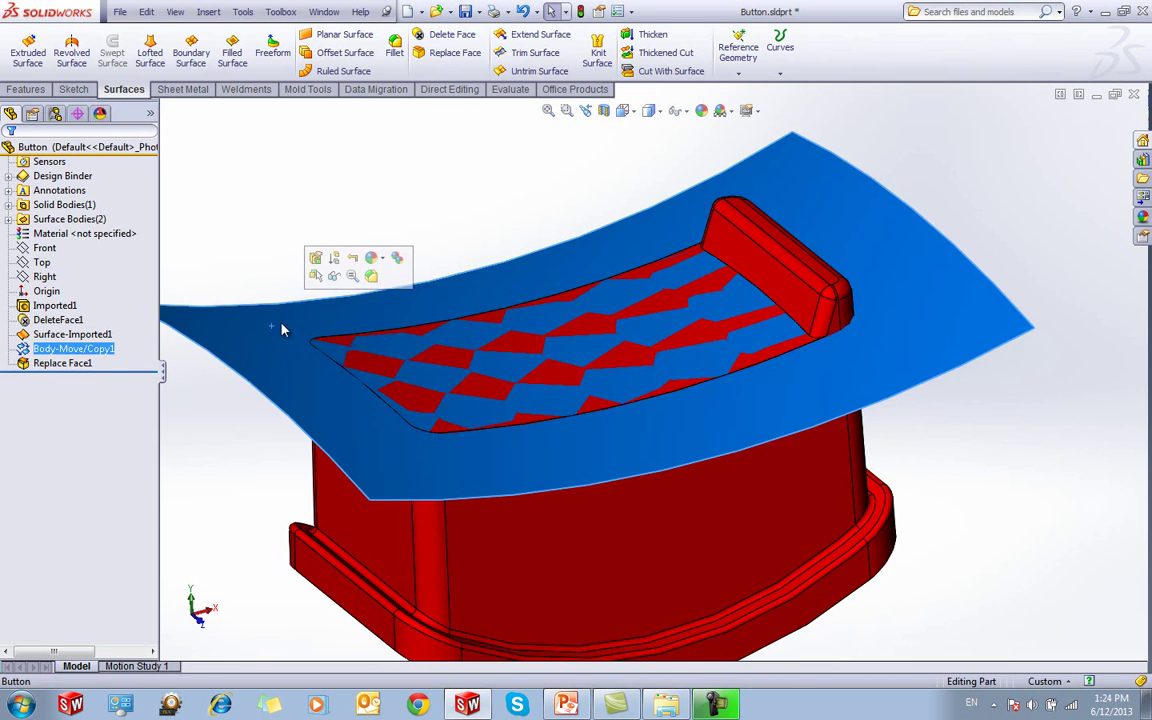
{"action": "left_click", "coordinate": [316, 275]}
{"action": "middle_click_drag", "start_coordinate": [360, 193], "coordinate": [437, 418]}
{"action": "scroll", "coordinate": [437, 418], "scroll_direction": "up", "scroll_amount": 2}
Add a 1 mm constant-radius fillet along the tangent outer edges of the button's new top face
{"action": "left_click", "coordinate": [394, 66]}
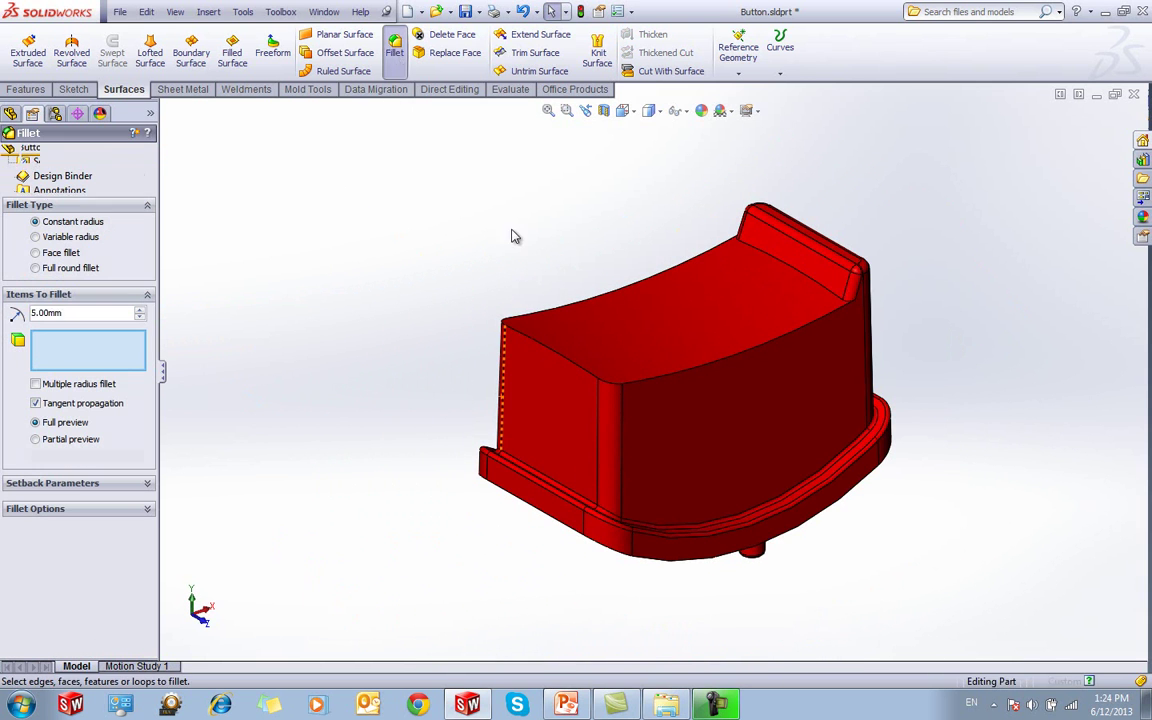
{"action": "left_click", "coordinate": [720, 357]}
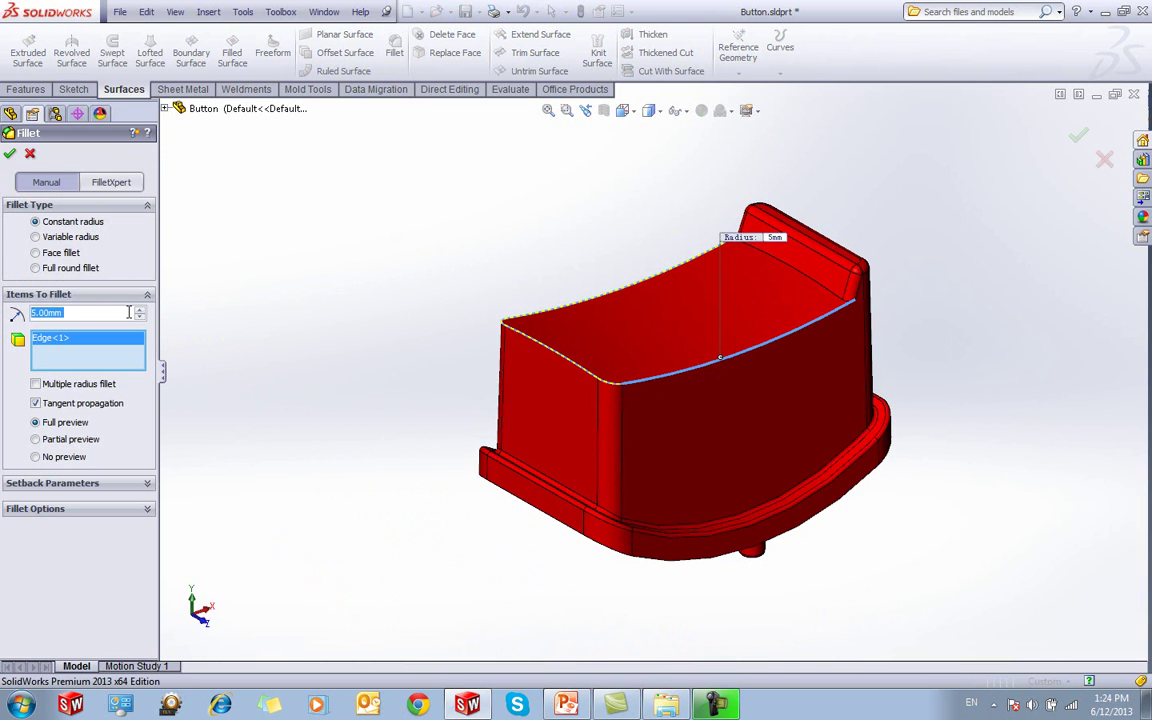
{"action": "type", "text": "1"}
{"action": "key", "text": "Return"}
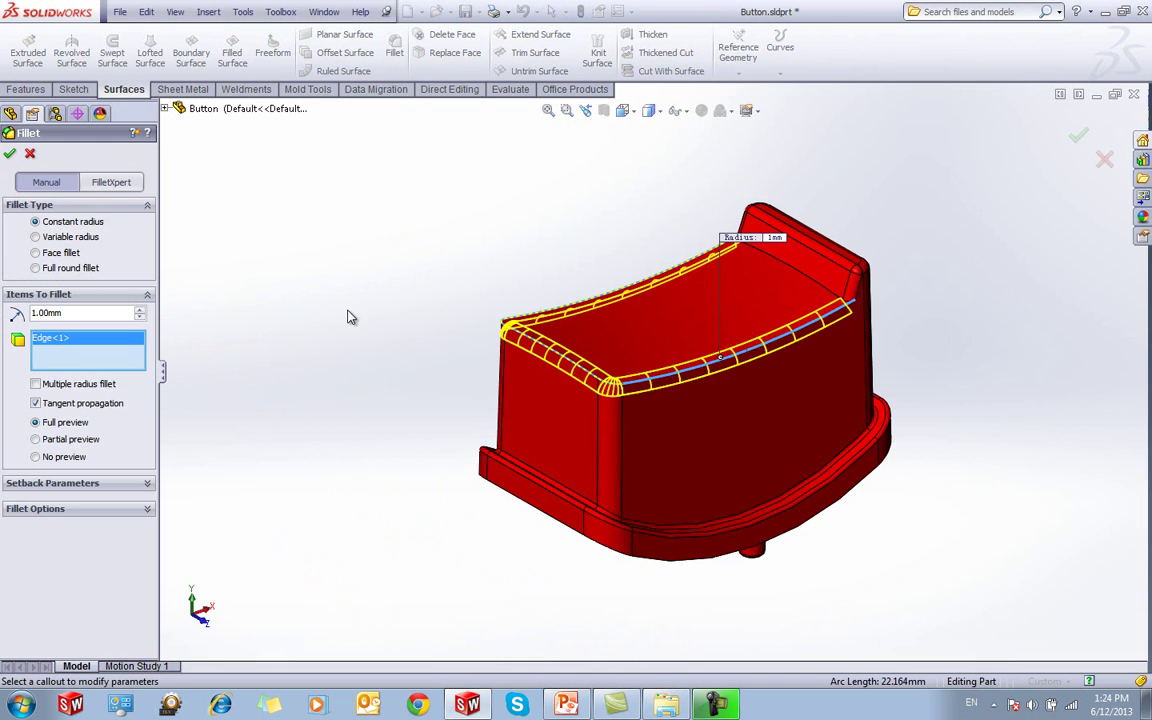
{"action": "right_click", "coordinate": [350, 317]}
{"action": "left_click", "coordinate": [378, 383]}
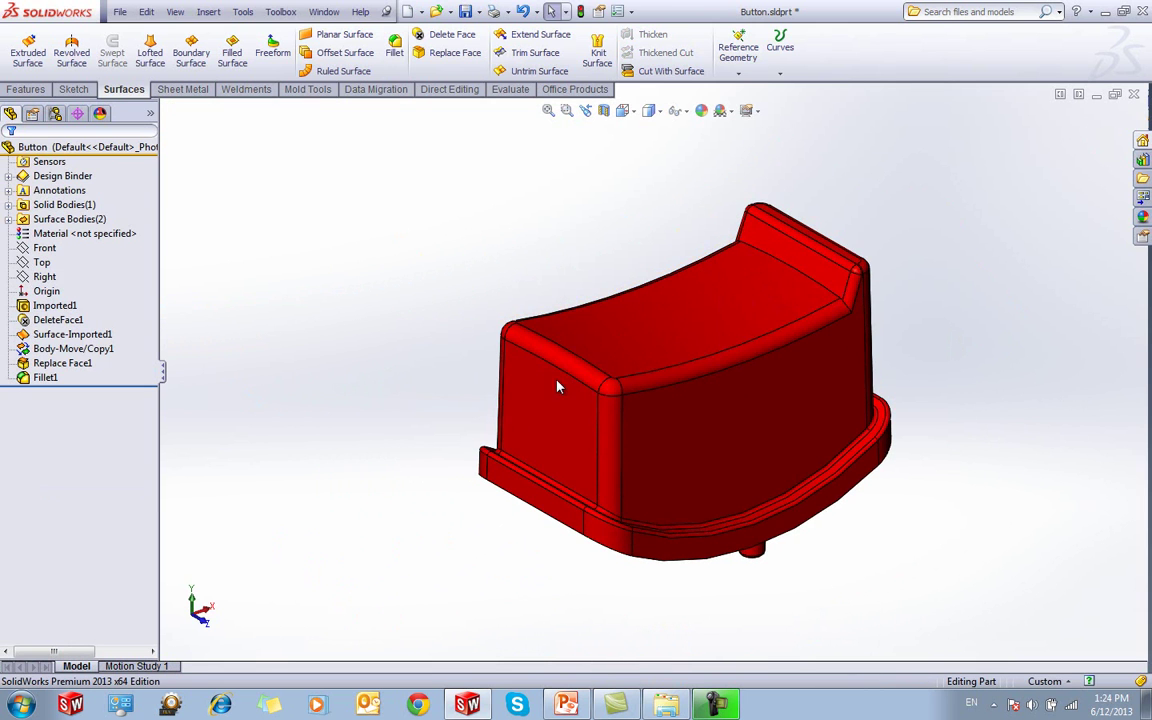
{"action": "scroll", "coordinate": [686, 366], "scroll_direction": "down", "scroll_amount": 3}
{"action": "middle_click_drag", "start_coordinate": [686, 366], "coordinate": [677, 352]}
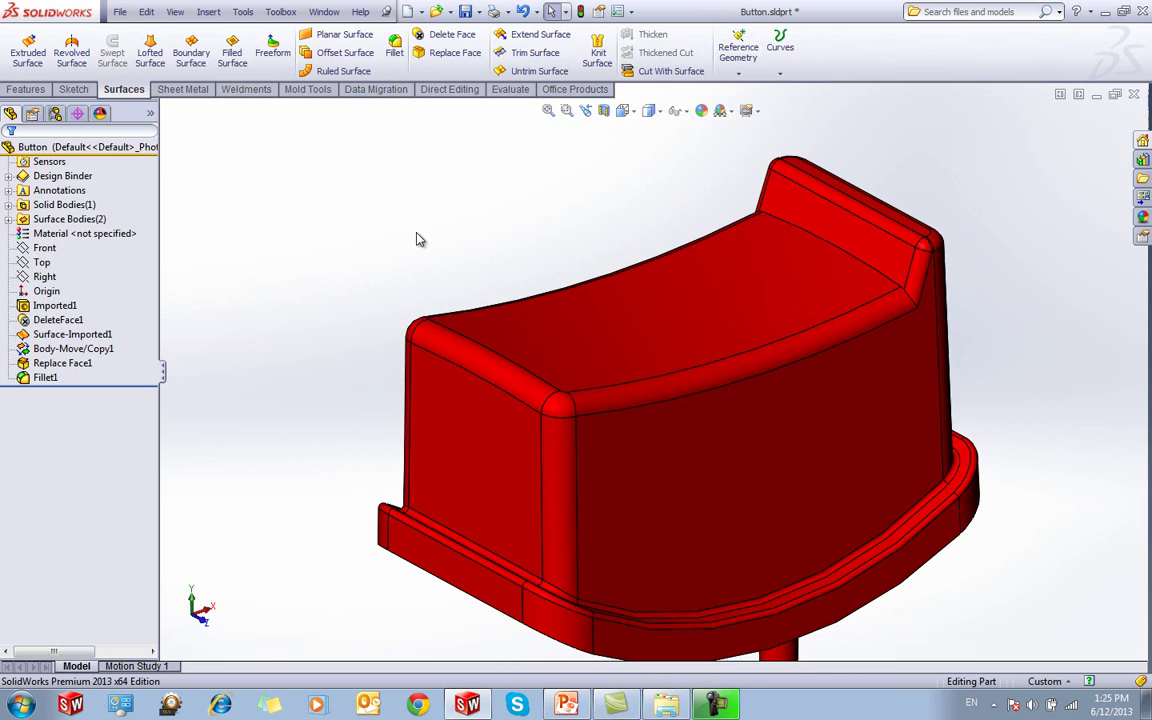
{"action": "middle_click_drag", "start_coordinate": [414, 239], "coordinate": [415, 312]}
{"action": "scroll", "coordinate": [416, 311], "scroll_direction": "up", "scroll_amount": 3}
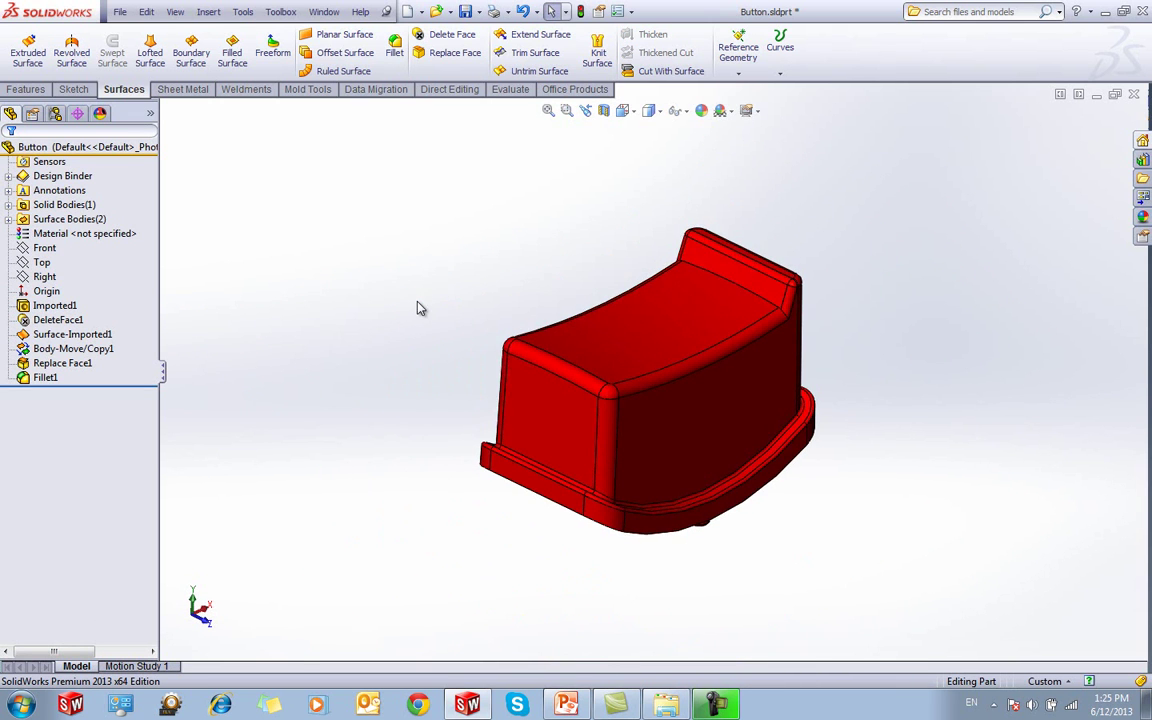
Close the button part and switch to PowerPoint to present the "Other Examples Using Multibodies" slide full screen
{"action": "key", "text": "ctrl+w"}
{"action": "left_click", "coordinate": [588, 380]}
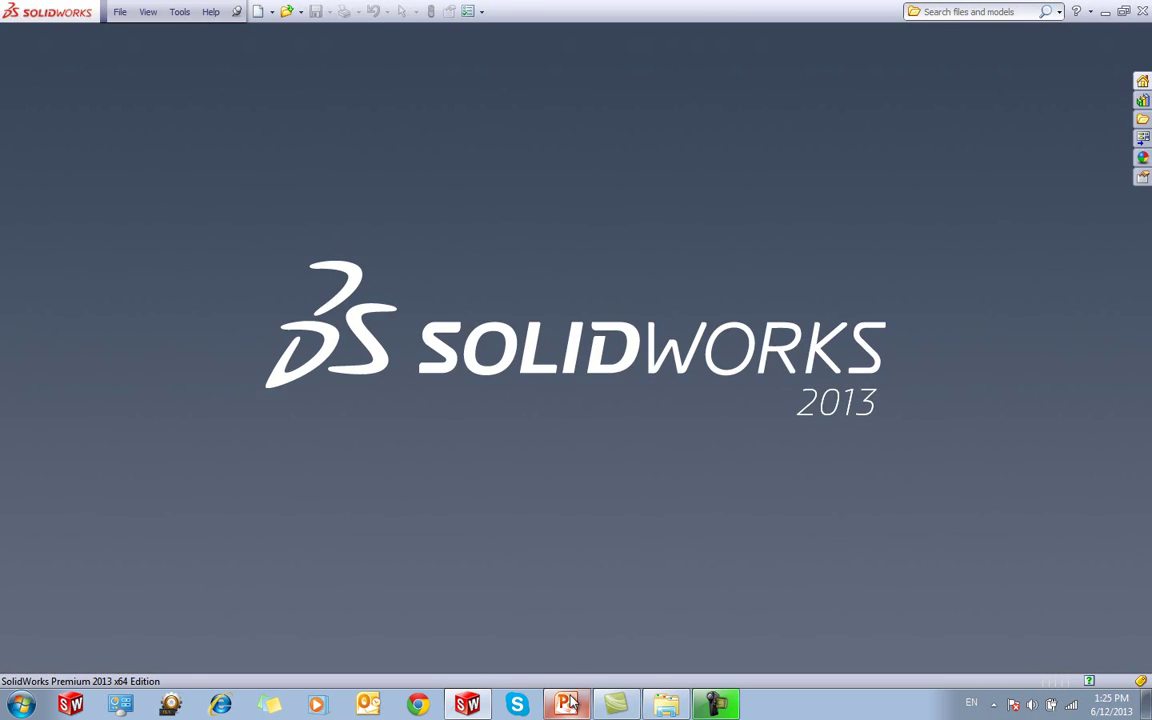
{"action": "left_click", "coordinate": [567, 704]}
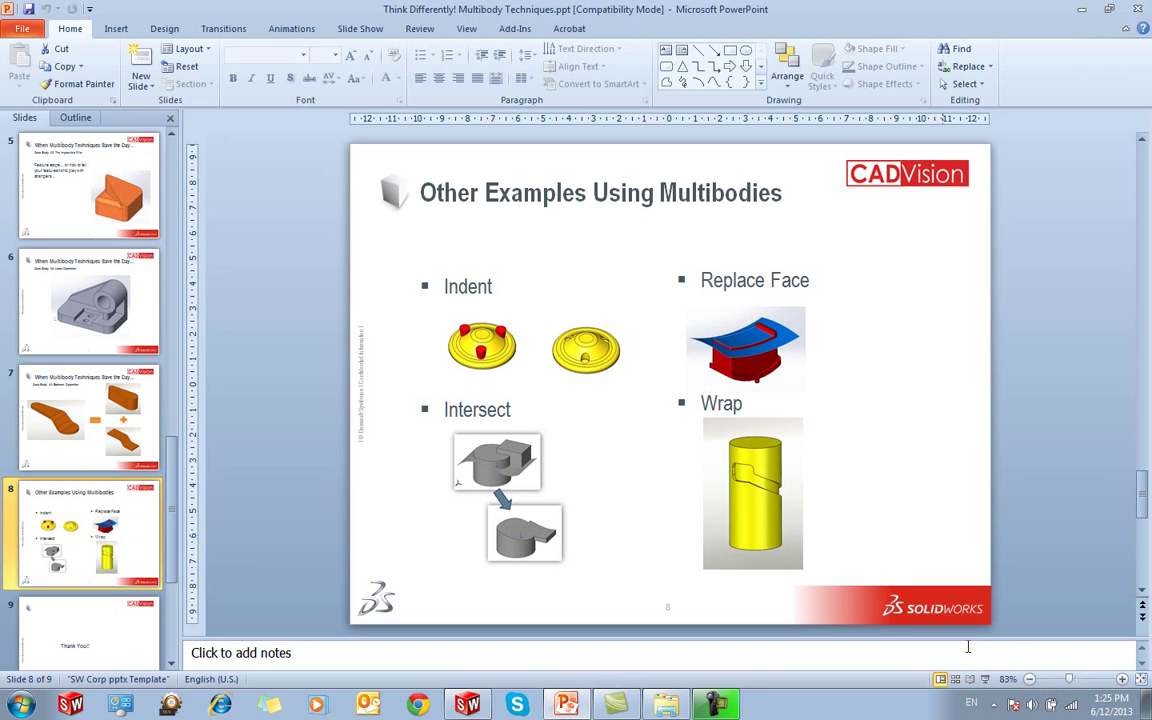
{"action": "left_click", "coordinate": [986, 680]}
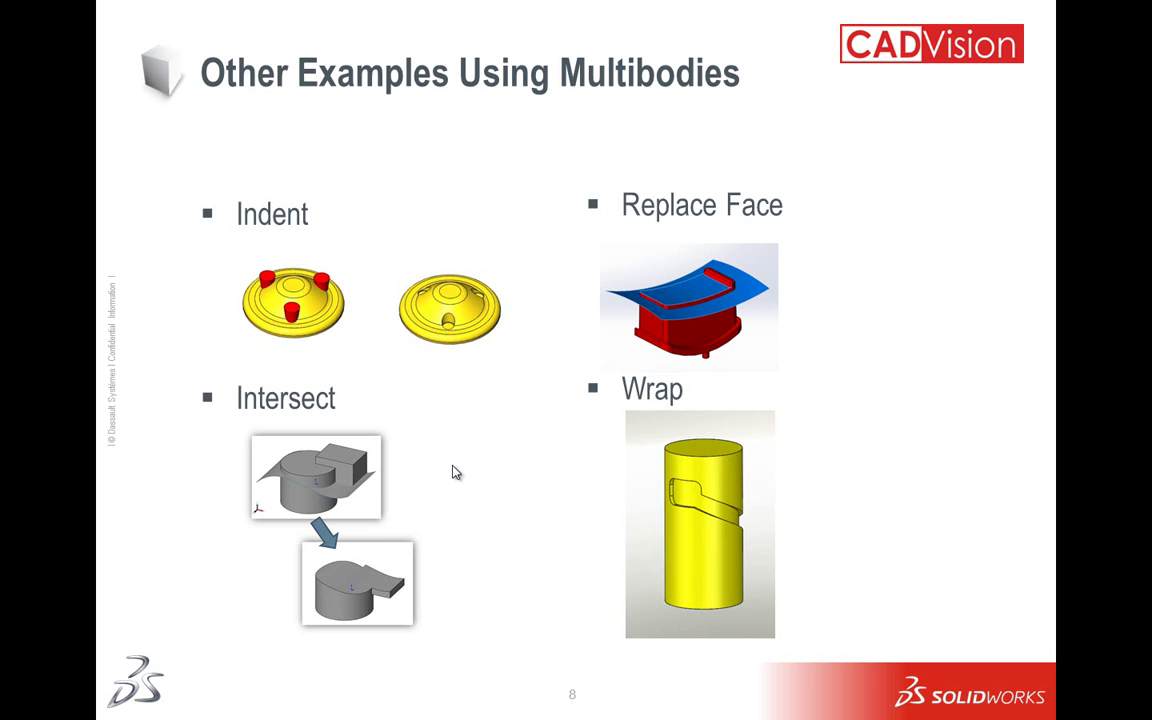
{"action": "key", "text": "Escape"}
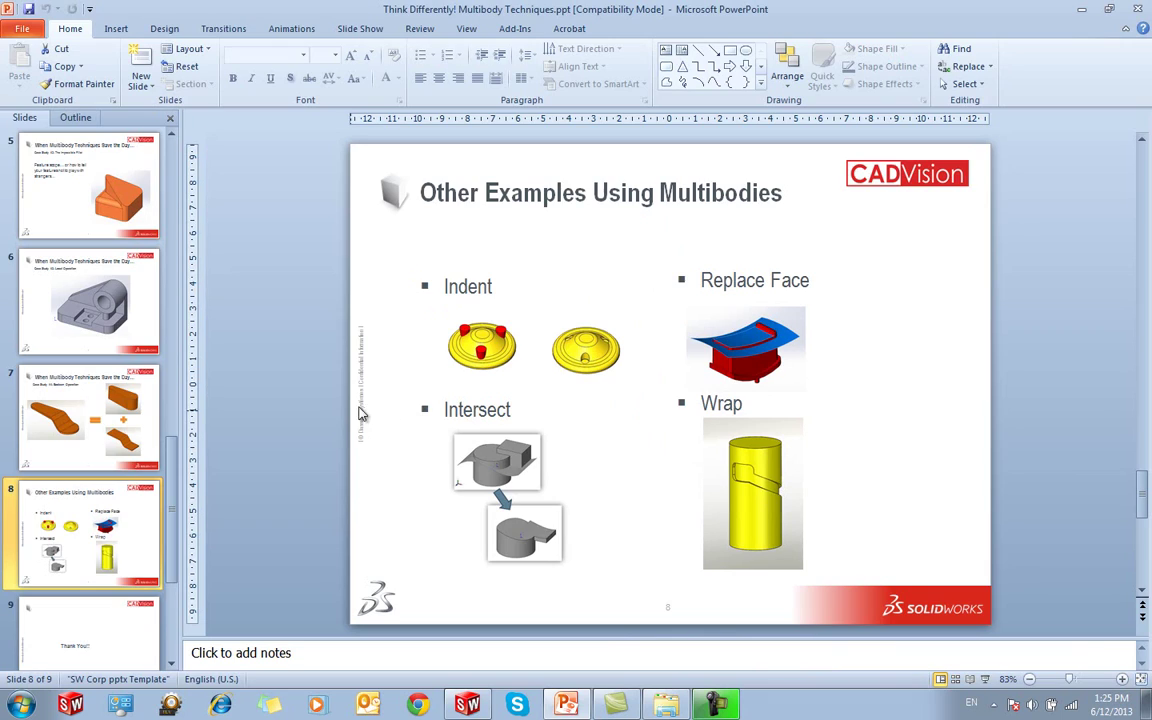
Switch back to SolidWorks and open Intersect.SLDPRT from the Multibody folder, previewing it and Intersect2.SLDPRT first
{"action": "left_click", "coordinate": [469, 704]}
{"action": "left_click", "coordinate": [286, 12]}
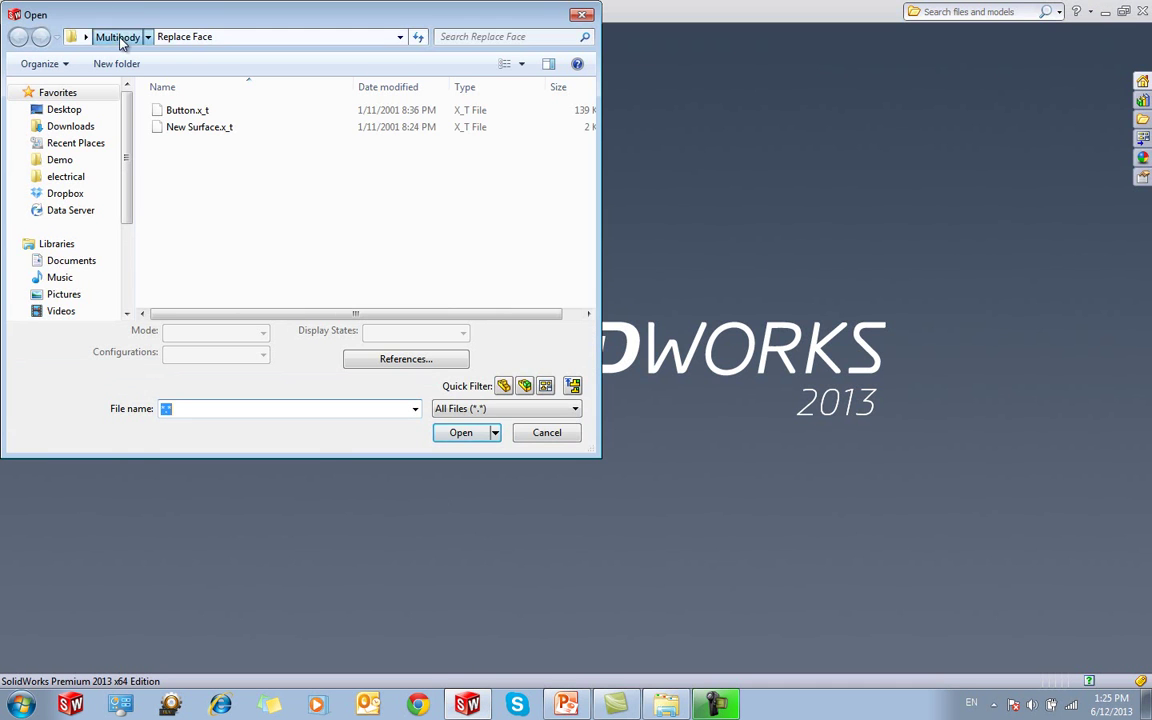
{"action": "left_click", "coordinate": [116, 36]}
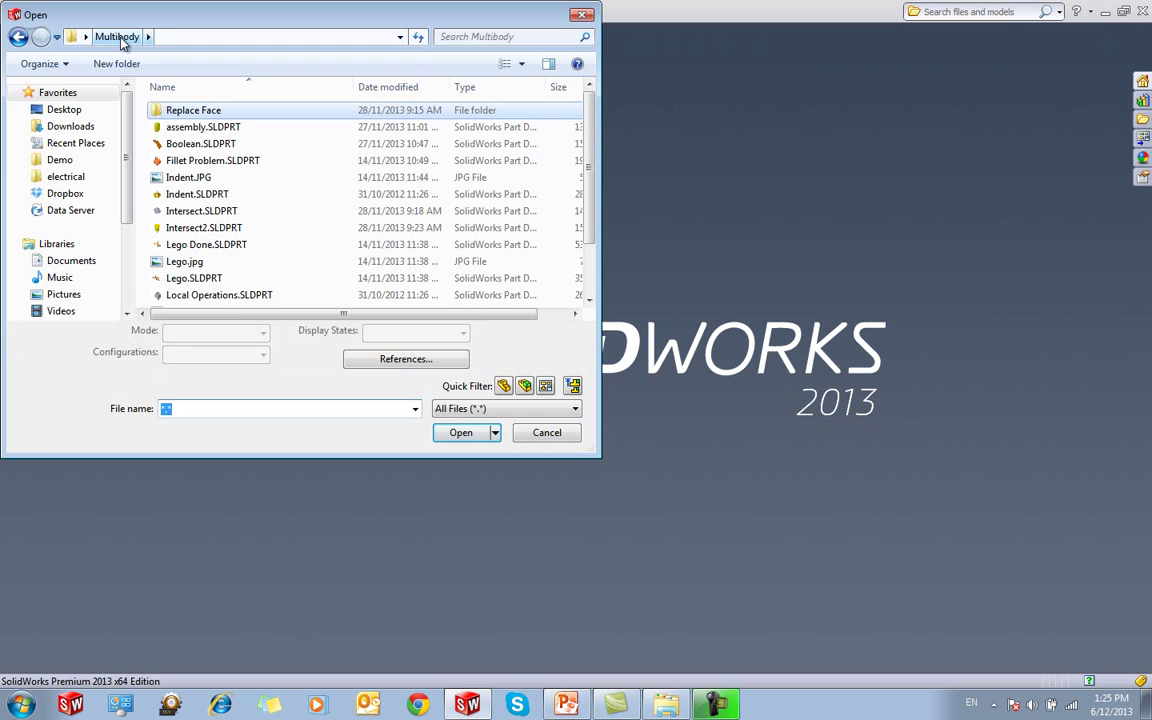
{"action": "left_click", "coordinate": [203, 211]}
{"action": "left_click", "coordinate": [549, 64]}
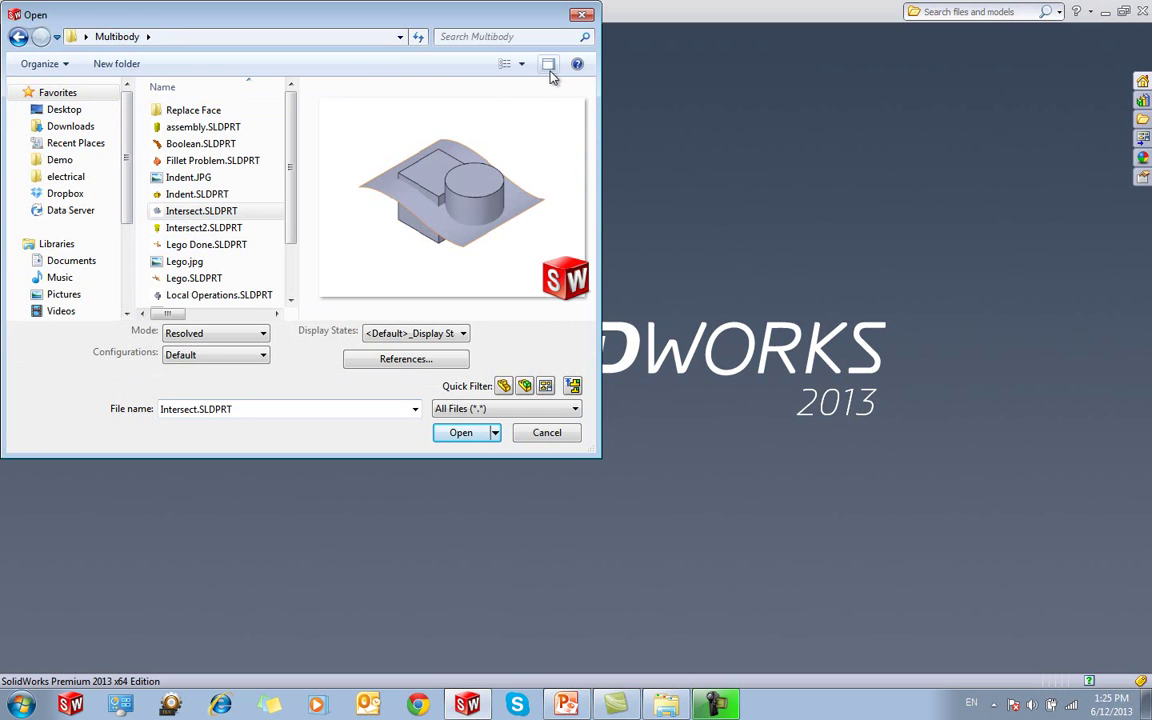
{"action": "left_click", "coordinate": [196, 227]}
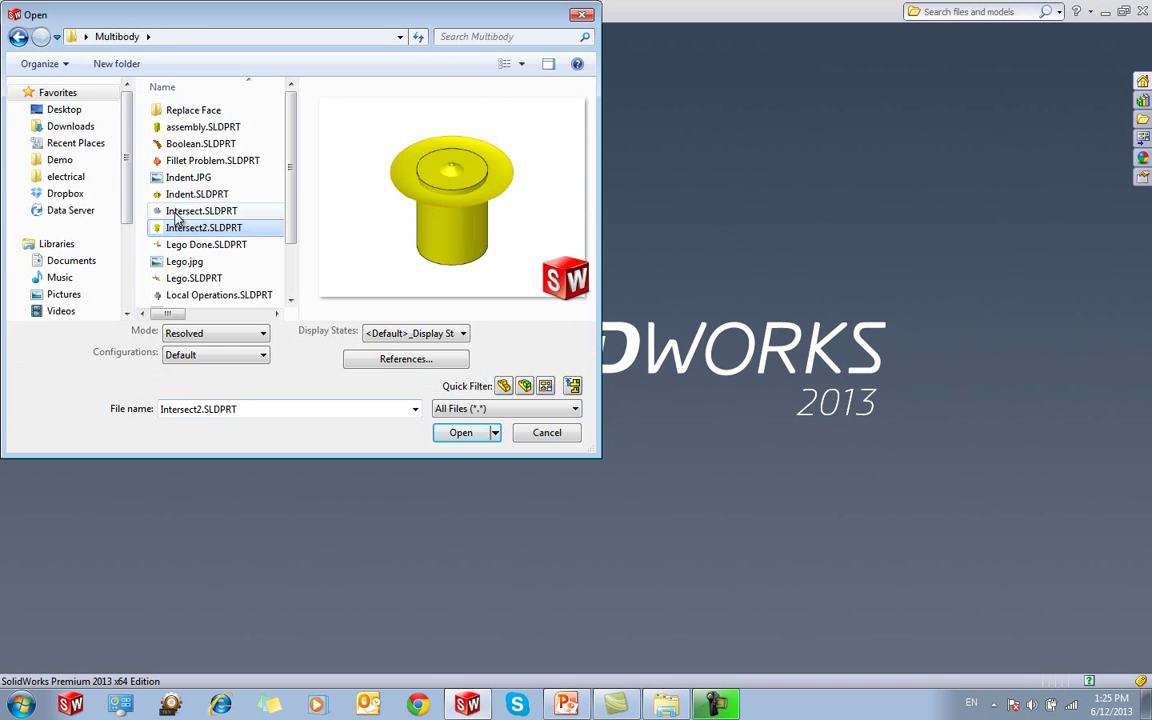
{"action": "left_click", "coordinate": [177, 217]}
{"action": "left_click", "coordinate": [434, 432]}
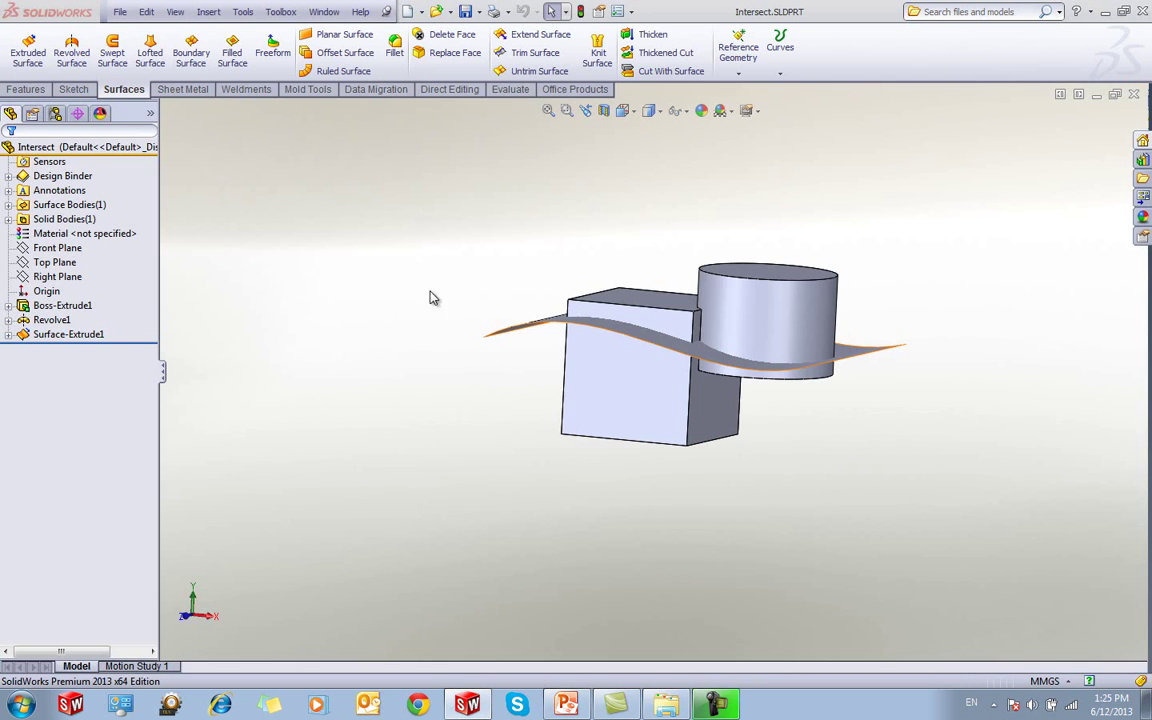
Step through the part's features with the rollback bar and check the Intersect example on the PowerPoint slide
{"action": "middle_click_drag", "start_coordinate": [430, 298], "coordinate": [745, 378]}
{"action": "left_click_drag", "start_coordinate": [130, 341], "coordinate": [133, 298]}
{"action": "middle_click_drag", "start_coordinate": [327, 273], "coordinate": [291, 259]}
{"action": "left_click_drag", "start_coordinate": [142, 301], "coordinate": [142, 333]}
{"action": "middle_click_drag", "start_coordinate": [378, 397], "coordinate": [303, 368], "text": "ctrl"}
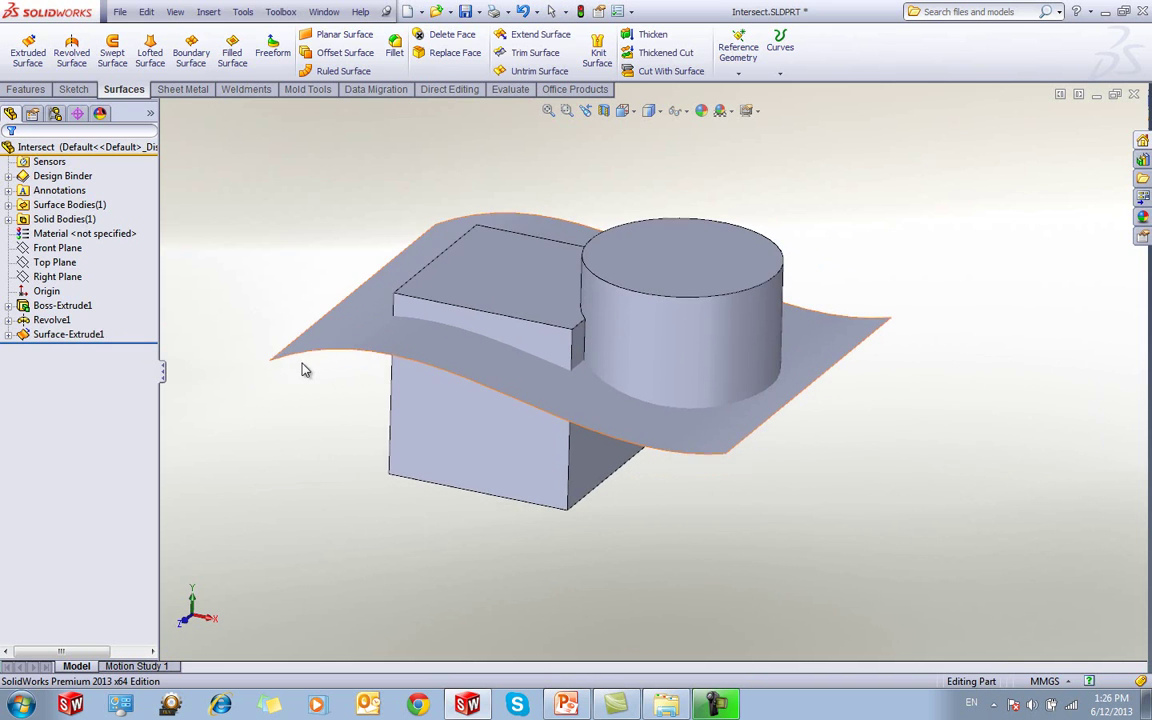
{"action": "left_click", "coordinate": [565, 705]}
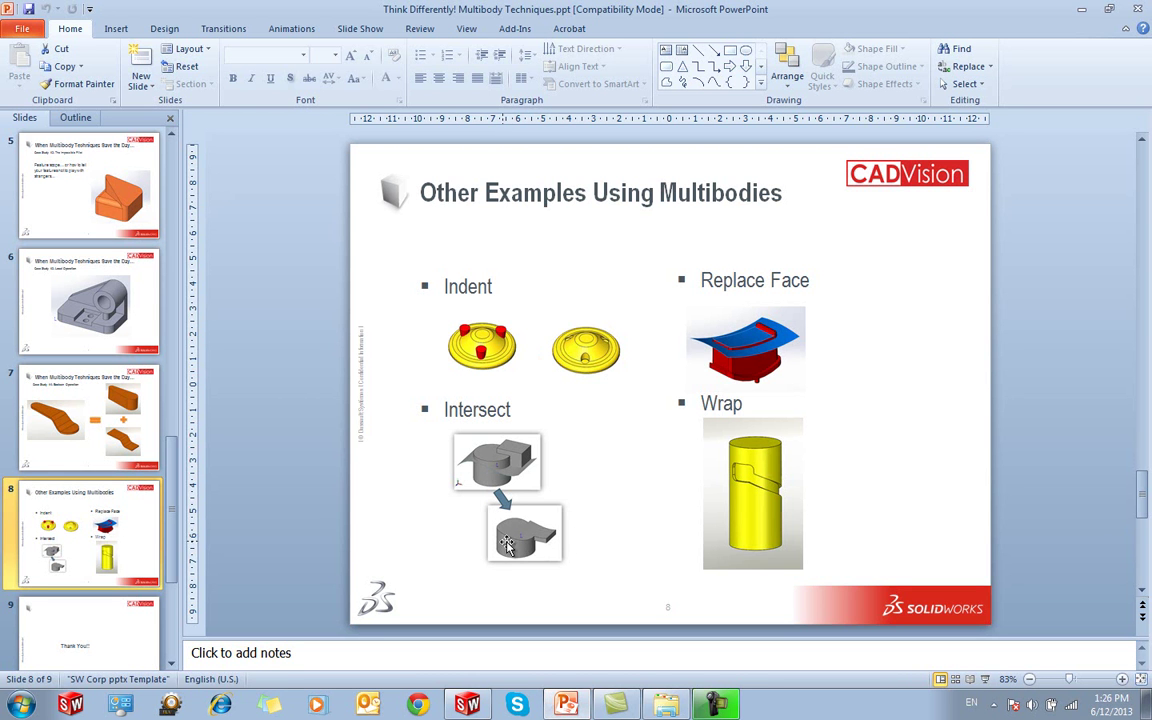
{"action": "left_click", "coordinate": [468, 705]}
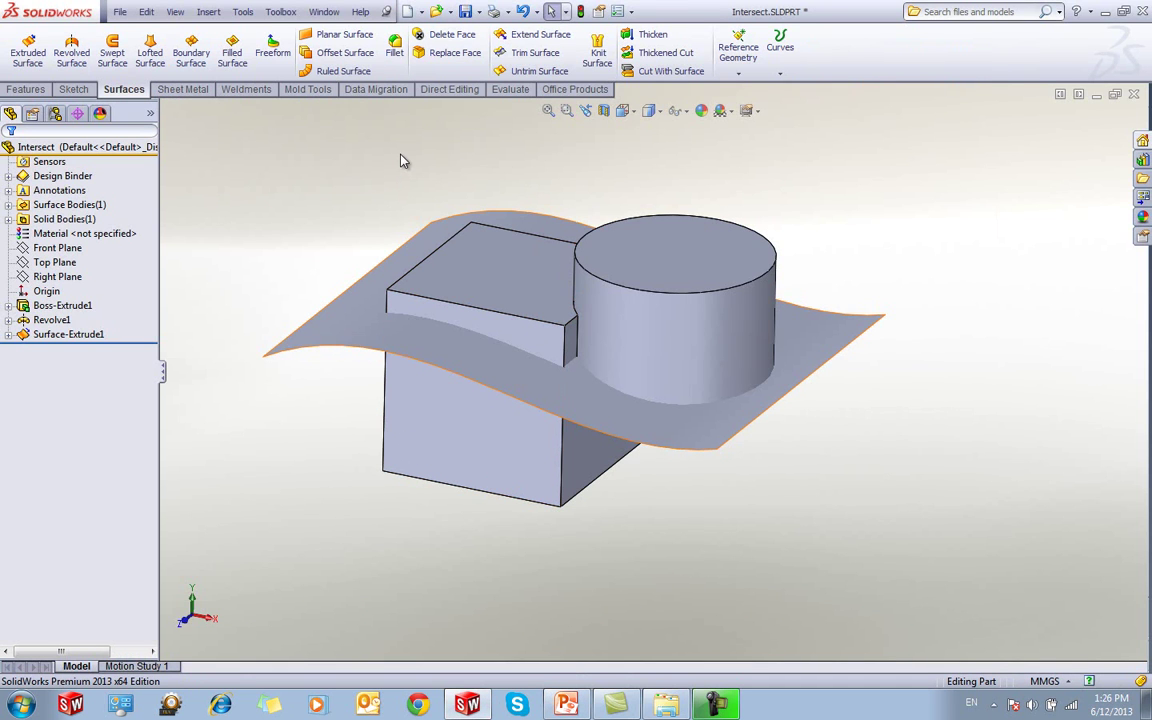
{"action": "left_click", "coordinate": [30, 89]}
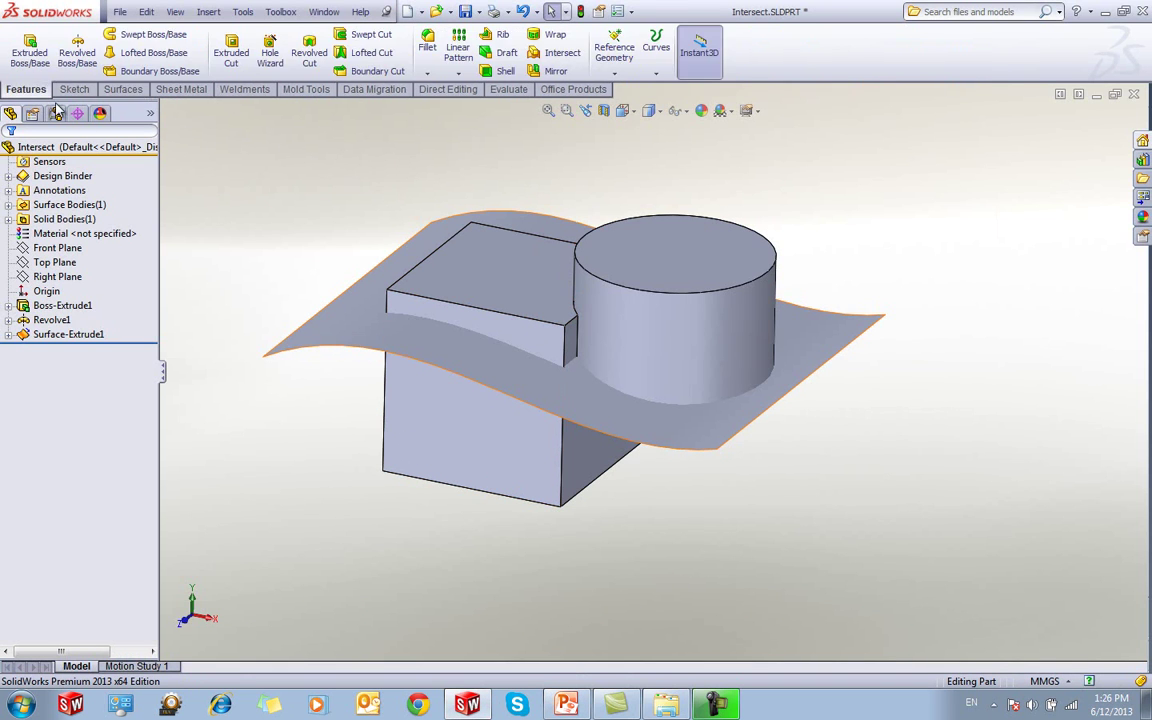
{"action": "left_click", "coordinate": [562, 53]}
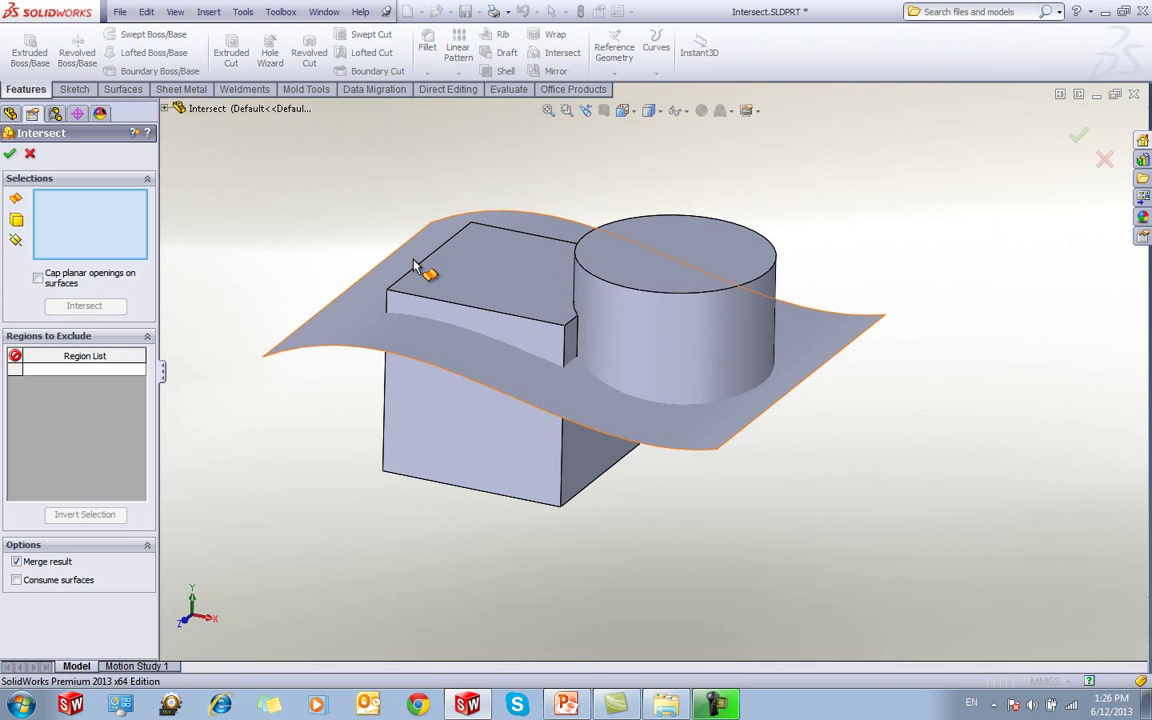
{"action": "left_click", "coordinate": [414, 264]}
{"action": "left_click", "coordinate": [662, 325]}
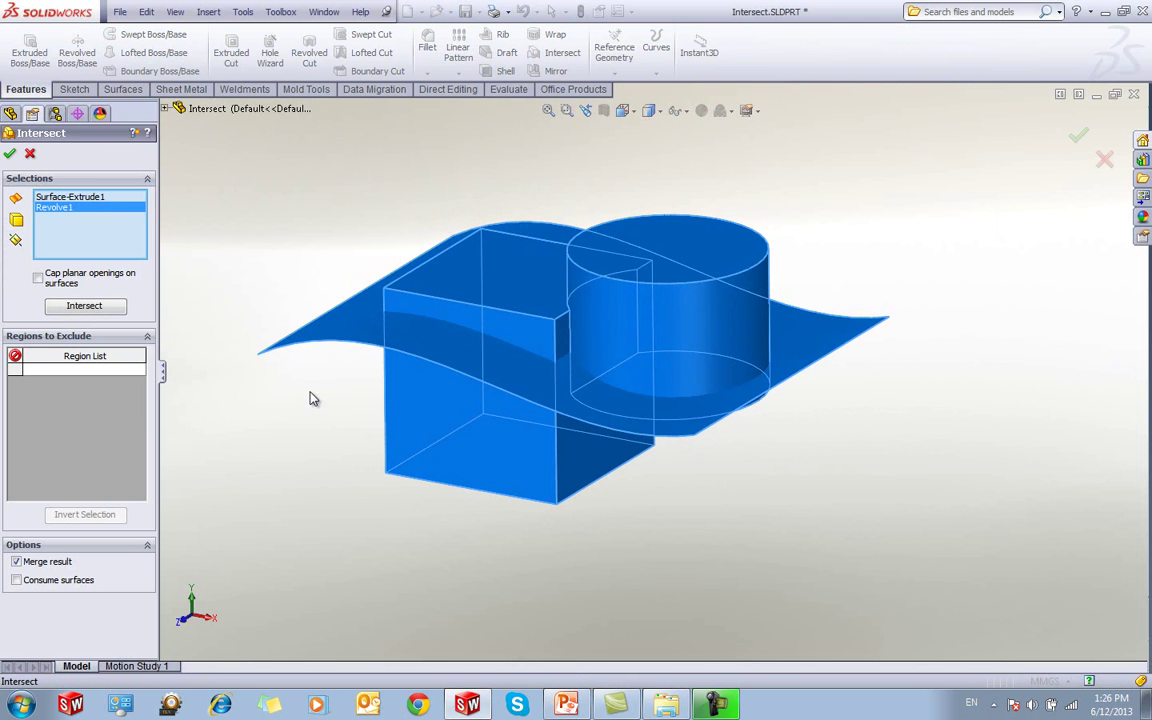
{"action": "left_click", "coordinate": [84, 306]}
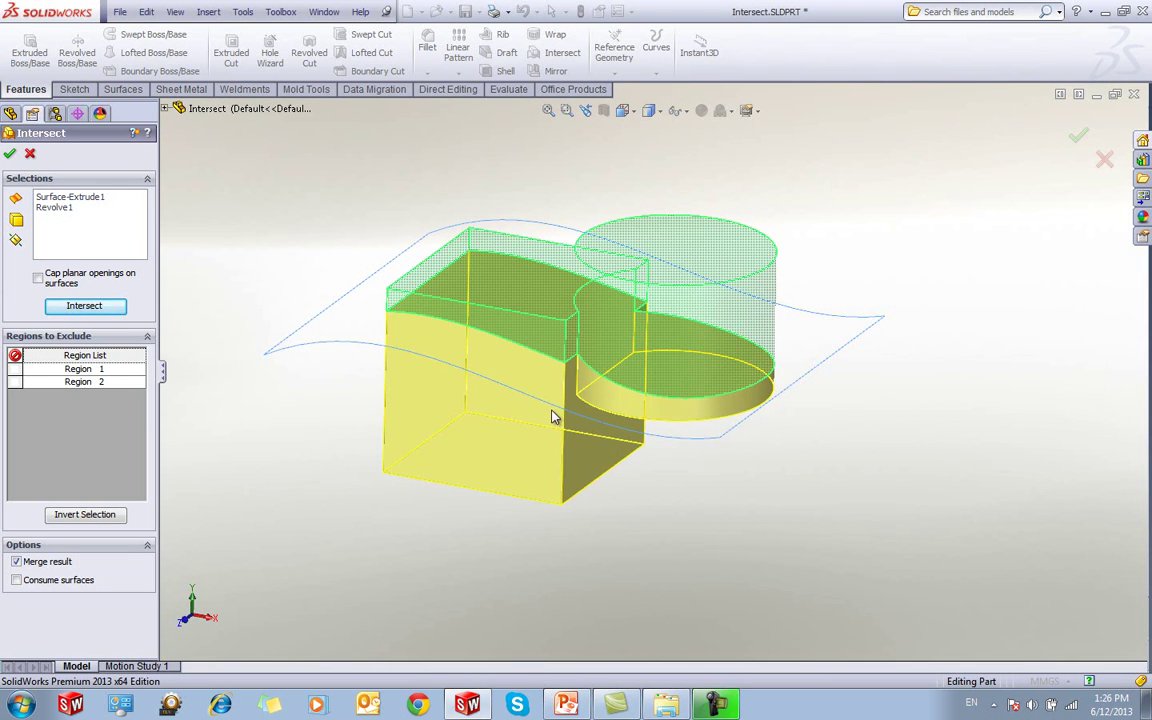
{"action": "key", "text": "Return"}
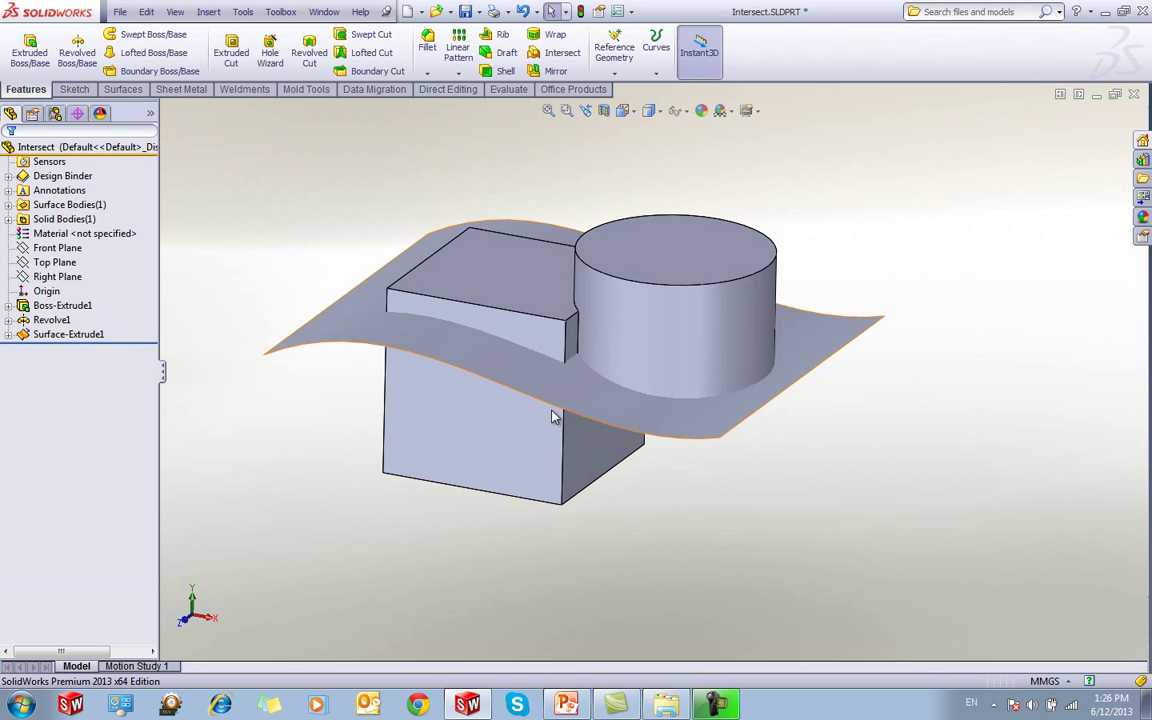
Edit the revolved cylinder to turn off Merge result, making it a separate body, and check it by selecting its face
{"action": "left_click", "coordinate": [52, 320]}
{"action": "left_click", "coordinate": [69, 272]}
{"action": "left_click", "coordinate": [36, 304]}
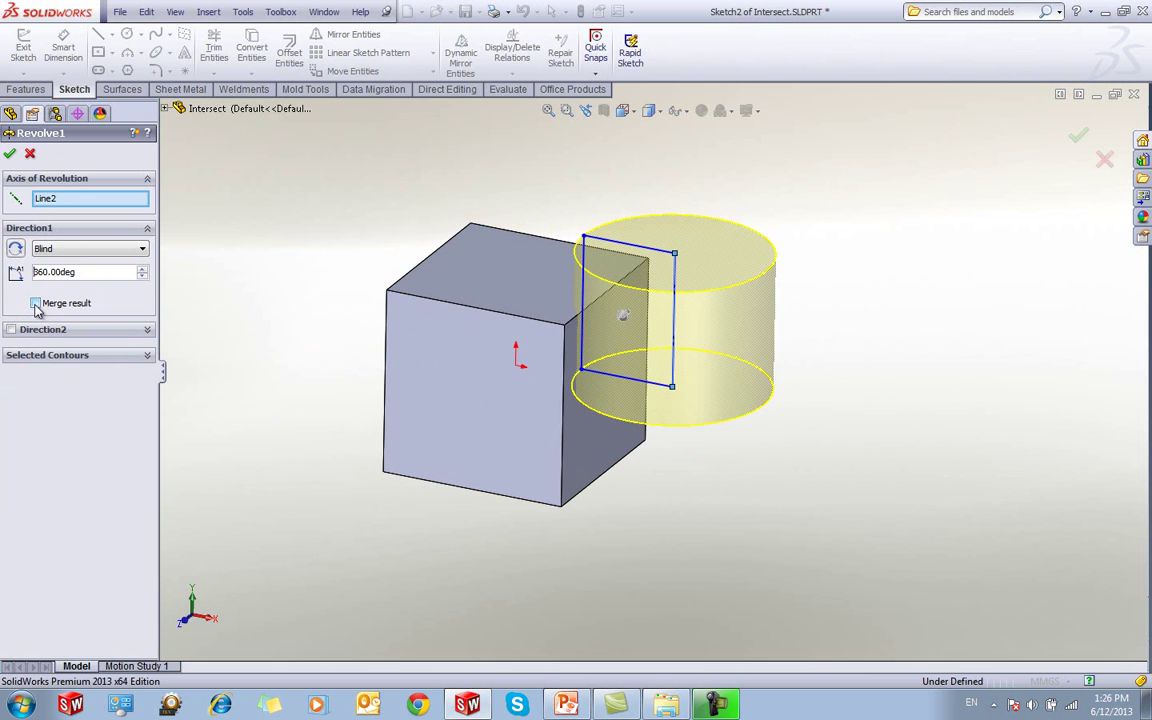
{"action": "left_click", "coordinate": [9, 154]}
{"action": "middle_click_drag", "start_coordinate": [275, 200], "coordinate": [518, 268]}
{"action": "left_click", "coordinate": [518, 268]}
{"action": "left_click", "coordinate": [606, 257]}
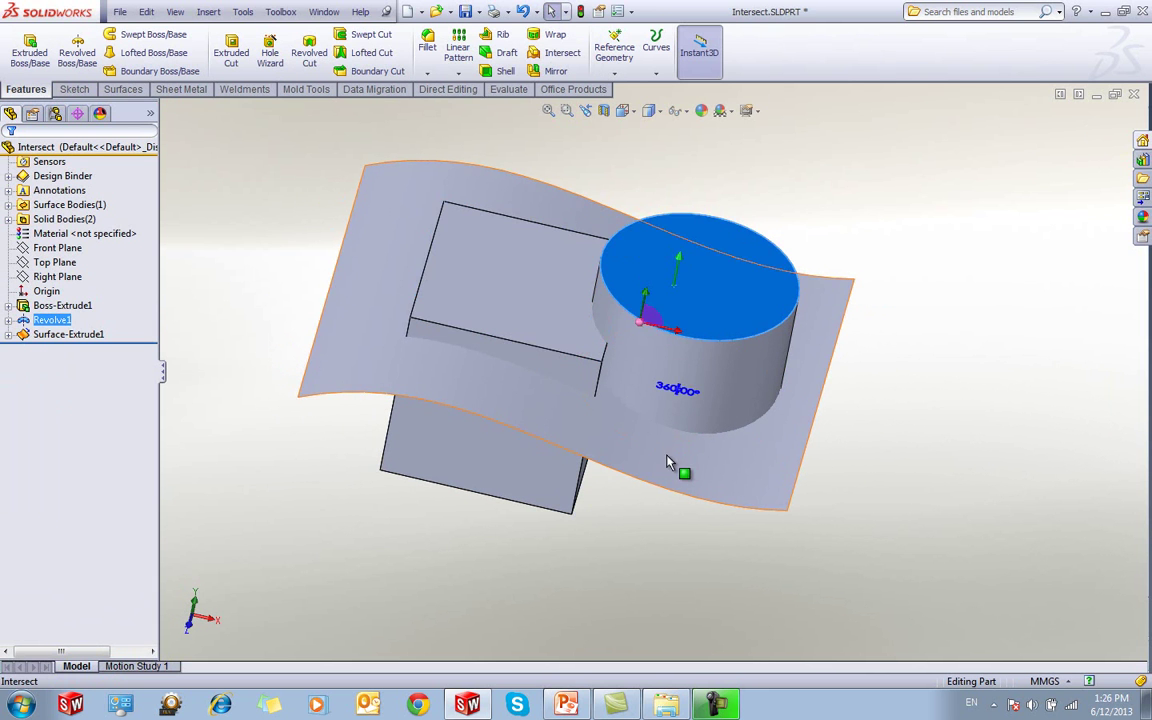
{"action": "left_click", "coordinate": [668, 462]}
{"action": "middle_click_drag", "start_coordinate": [251, 411], "coordinate": [234, 370]}
{"action": "left_click", "coordinate": [234, 370]}
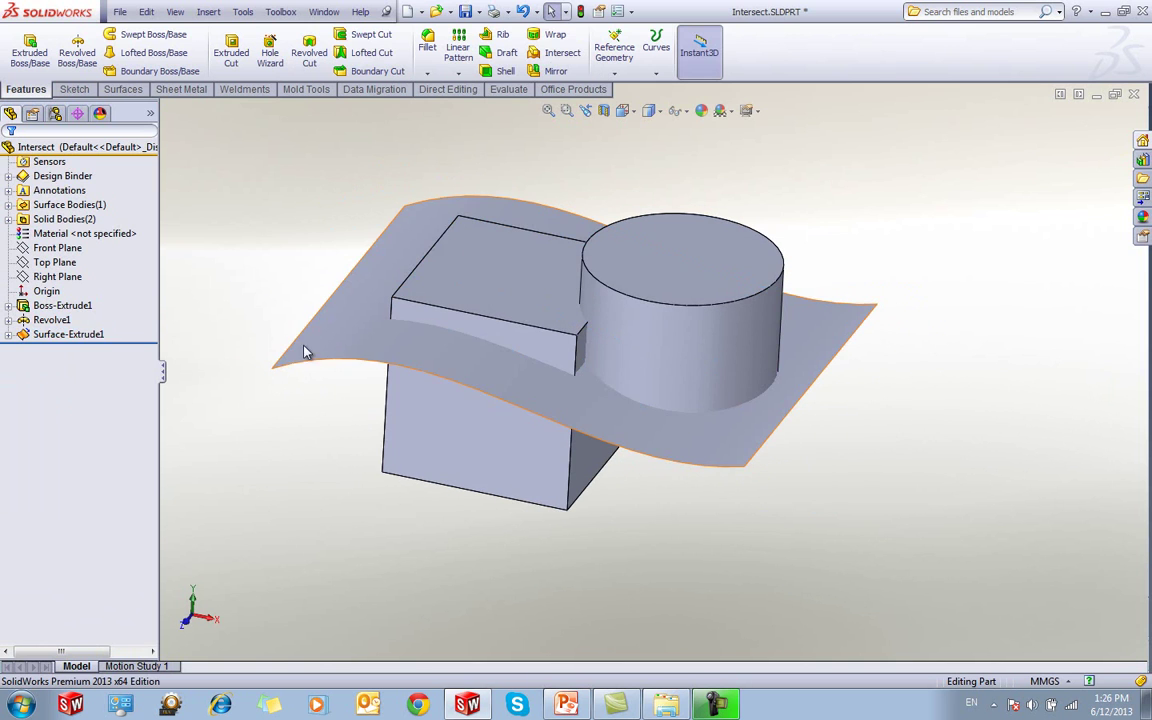
Start an Intersect with the wavy surface, the extruded block and the revolved cylinder, and compute its regions
{"action": "left_click", "coordinate": [558, 52]}
{"action": "left_click", "coordinate": [404, 327]}
{"action": "left_click", "coordinate": [487, 316]}
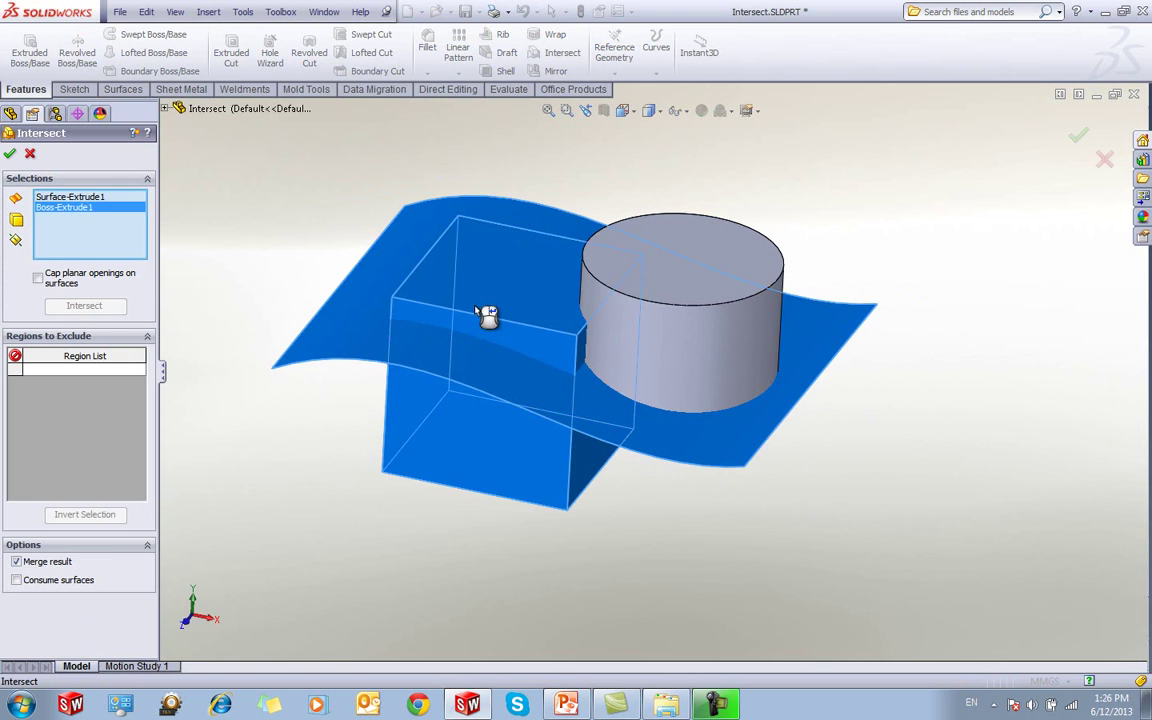
{"action": "left_click", "coordinate": [684, 347]}
{"action": "left_click", "coordinate": [84, 305]}
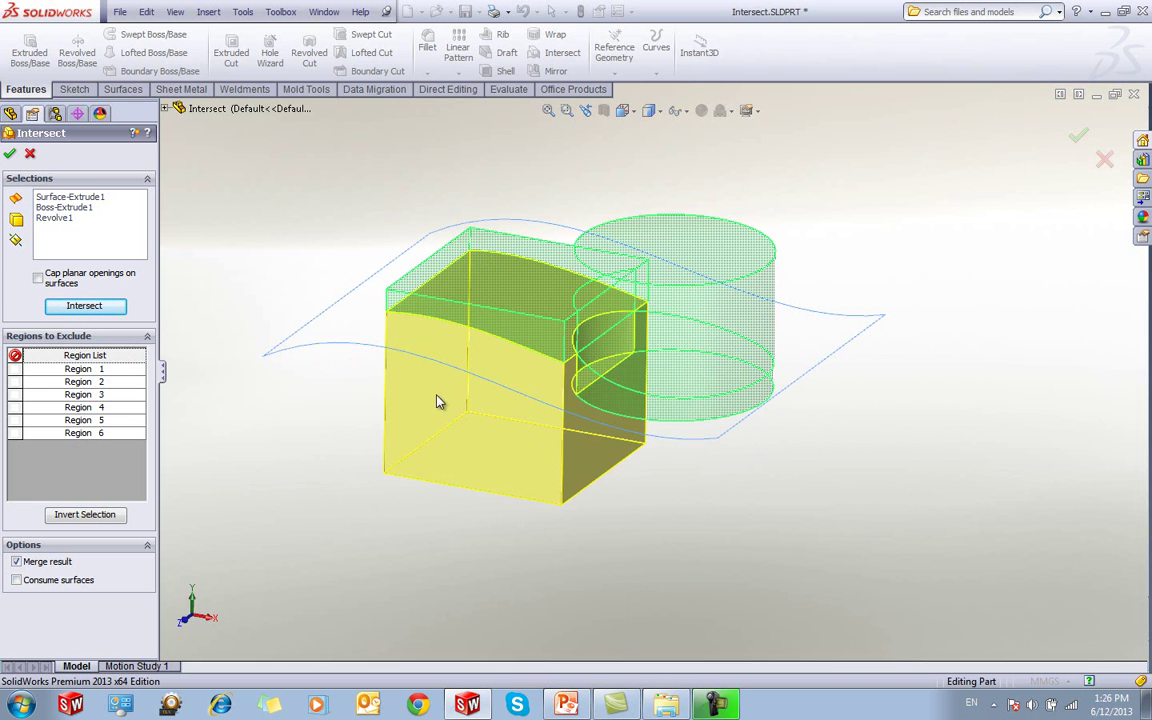
{"action": "mouse_move", "coordinate": [593, 292]}
{"action": "middle_mouse_down"}
{"action": "mouse_move", "coordinate": [620, 314]}
{"action": "mouse_move", "coordinate": [597, 320]}
{"action": "mouse_move", "coordinate": [604, 329]}
{"action": "mouse_move", "coordinate": [613, 295]}
{"action": "mouse_move", "coordinate": [612, 342]}
{"action": "mouse_move", "coordinate": [581, 289]}
{"action": "mouse_move", "coordinate": [431, 304]}
{"action": "middle_mouse_up"}
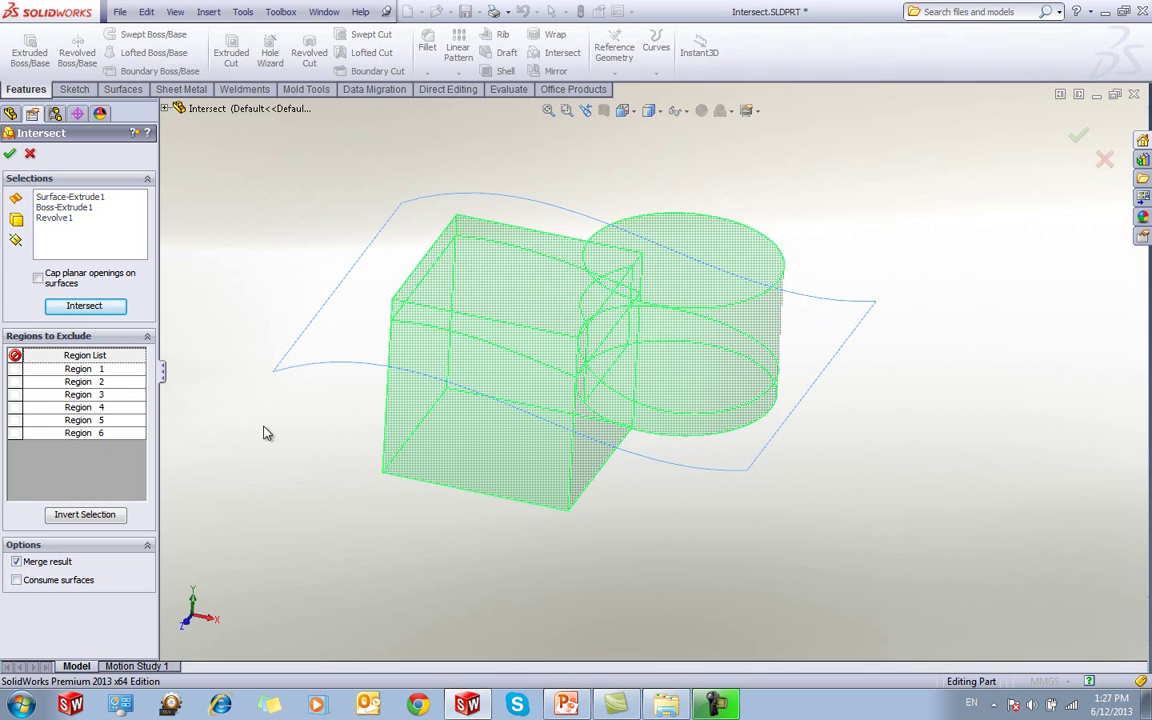
{"action": "middle_click_drag", "start_coordinate": [265, 432], "coordinate": [240, 430]}
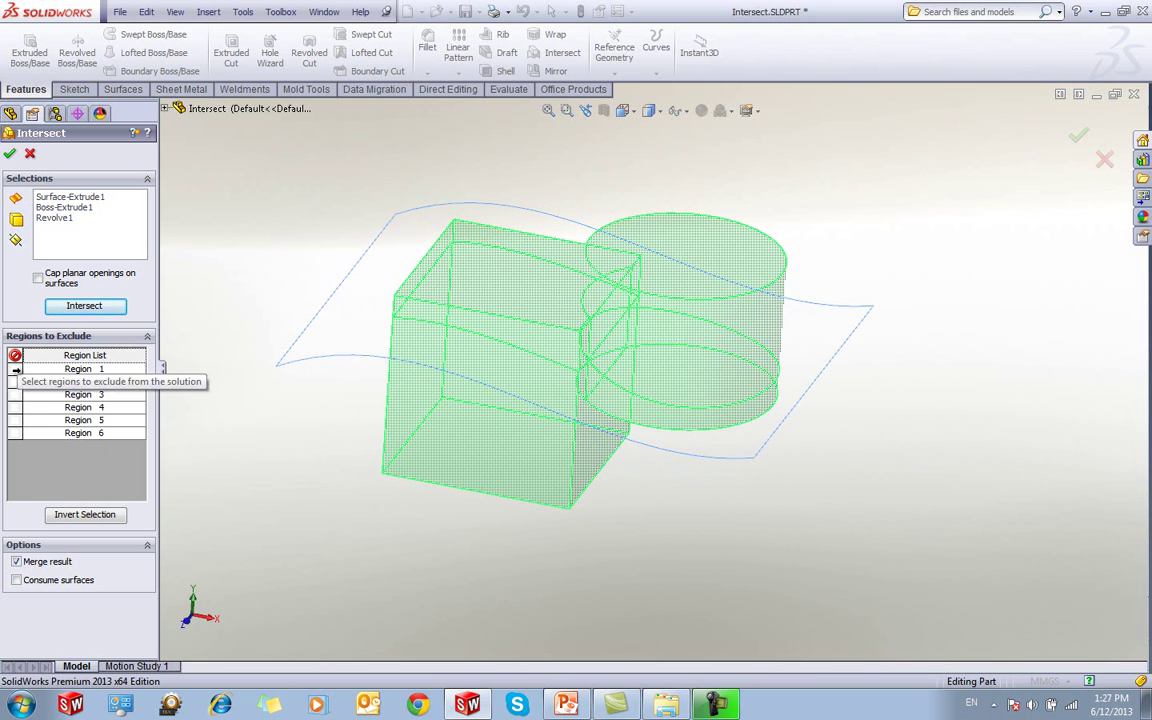
Exclude Regions 2, 4 and 6 above the surface and create the Intersect feature with merged results
{"action": "left_click", "coordinate": [12, 369]}
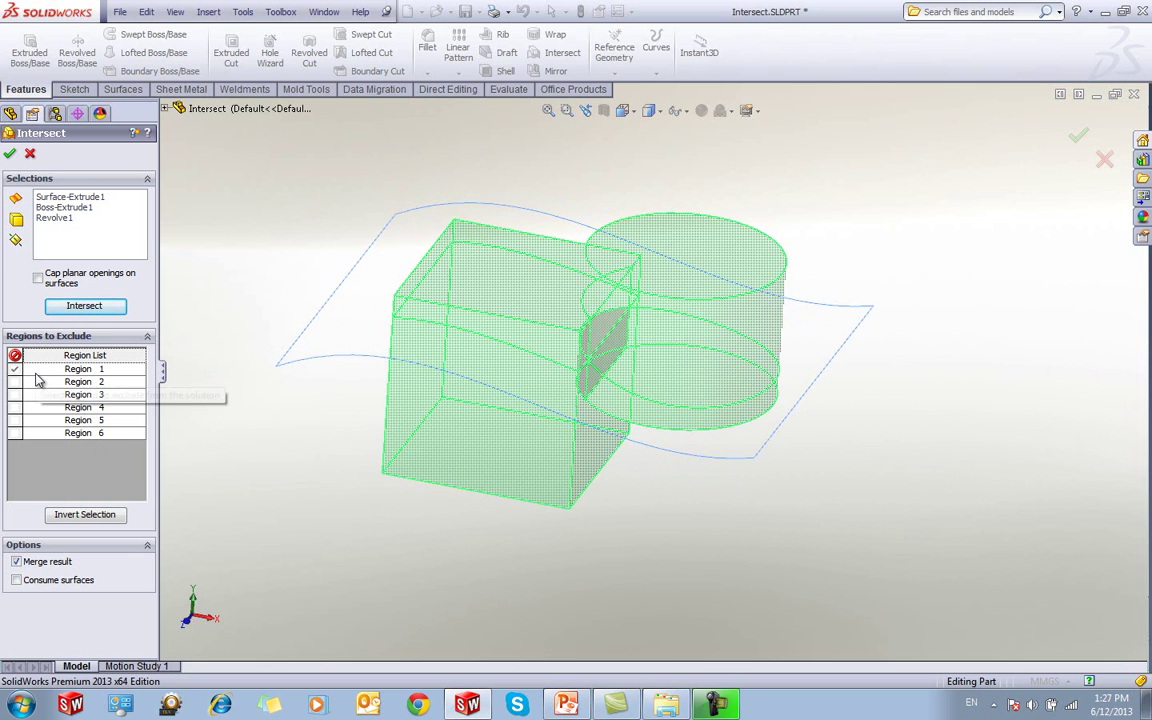
{"action": "middle_click_drag", "start_coordinate": [297, 426], "coordinate": [303, 375]}
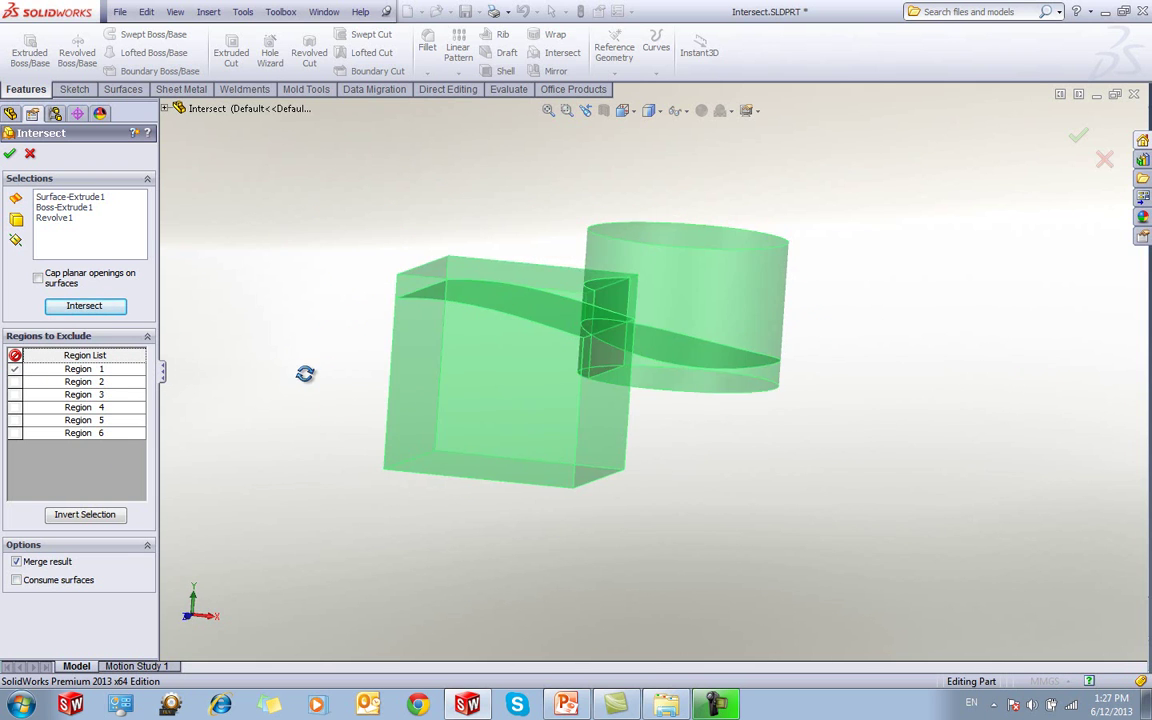
{"action": "left_click", "coordinate": [56, 382]}
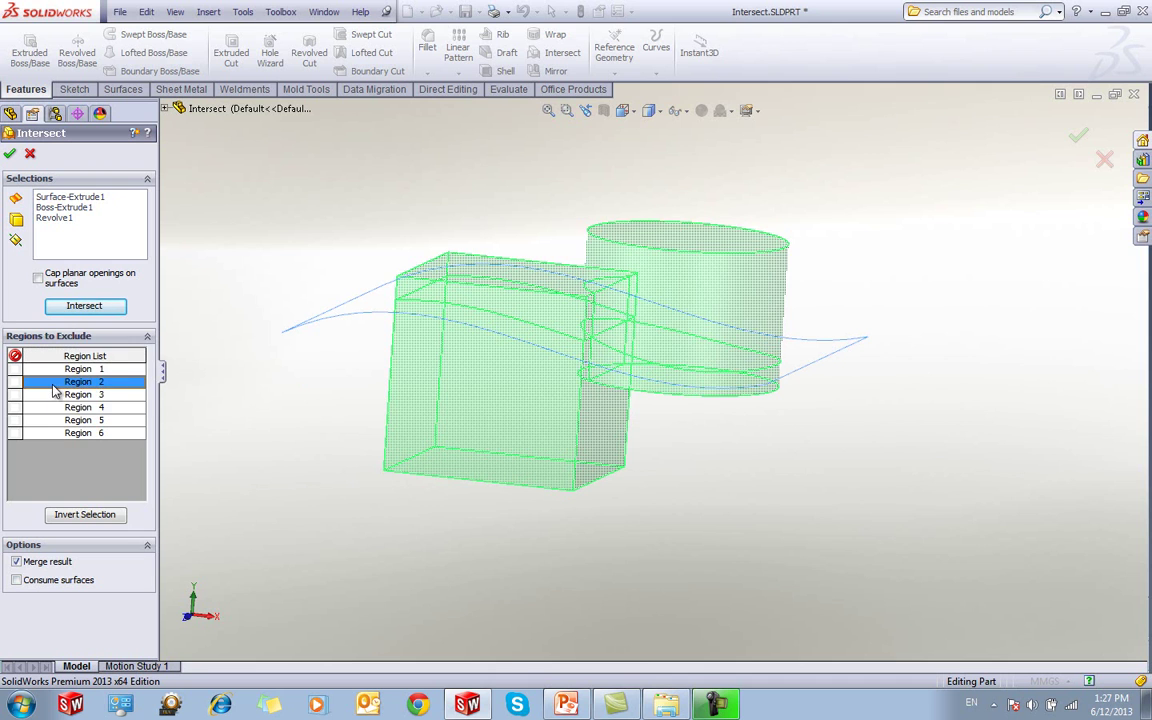
{"action": "left_click", "coordinate": [15, 382]}
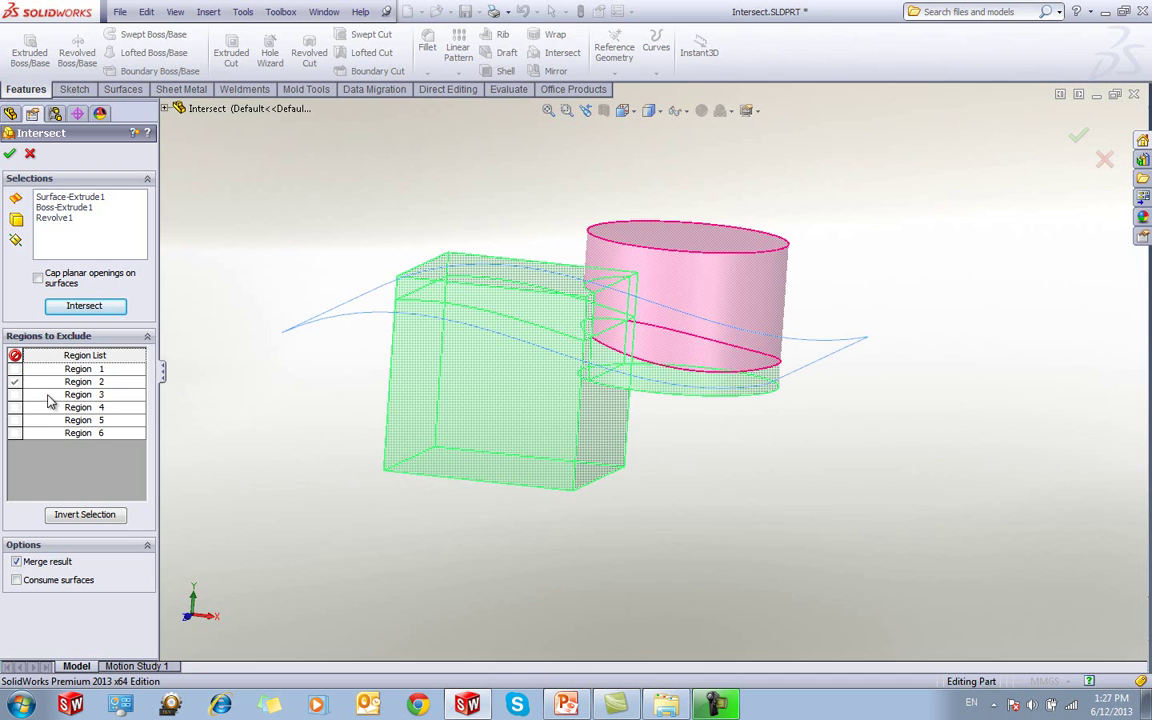
{"action": "left_click", "coordinate": [49, 395]}
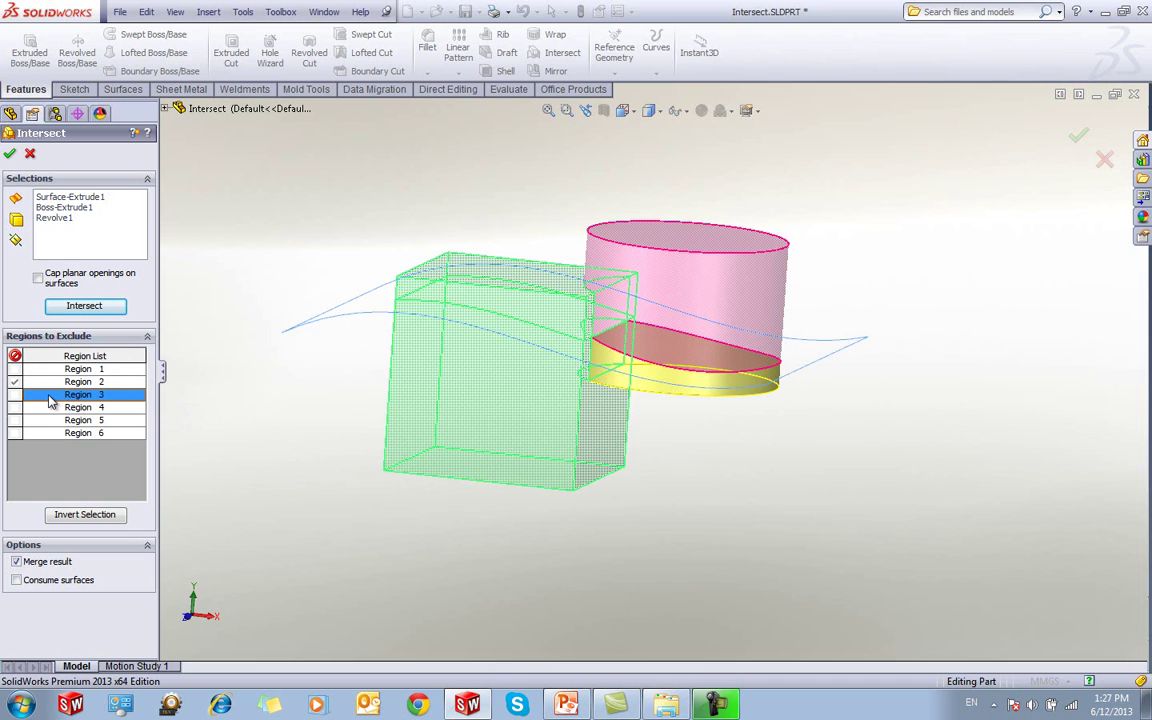
{"action": "left_click", "coordinate": [55, 407]}
{"action": "left_click", "coordinate": [15, 407]}
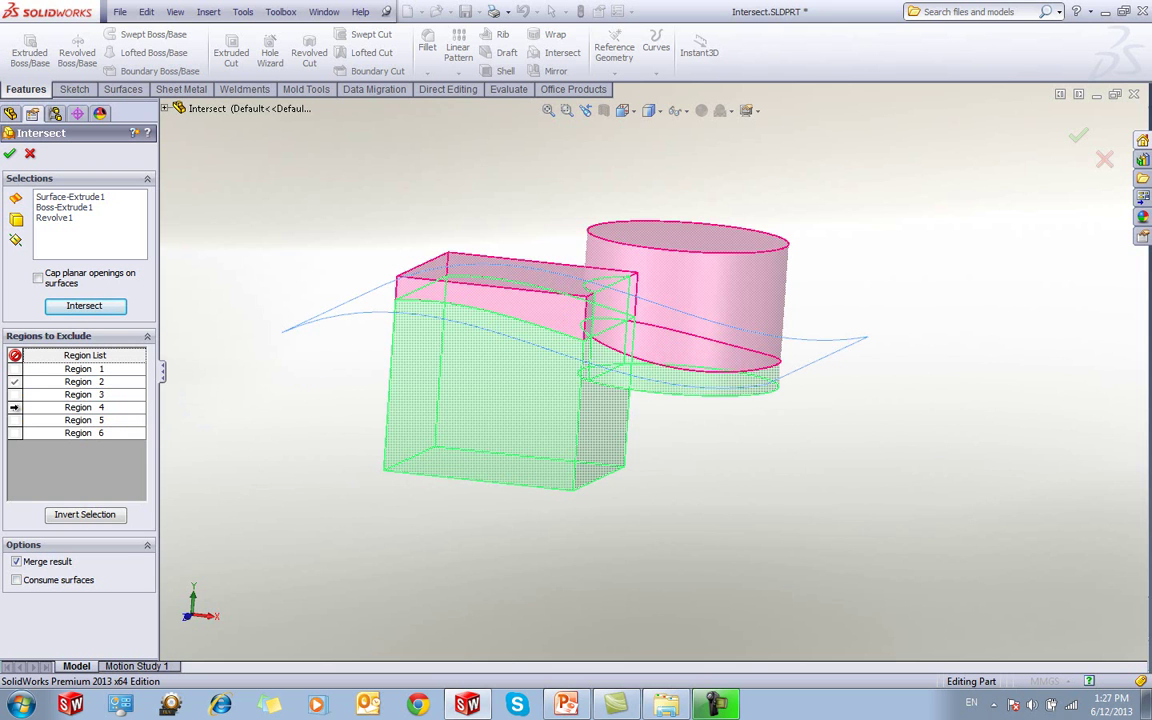
{"action": "middle_click_drag", "start_coordinate": [240, 318], "coordinate": [234, 314]}
{"action": "left_click", "coordinate": [15, 369]}
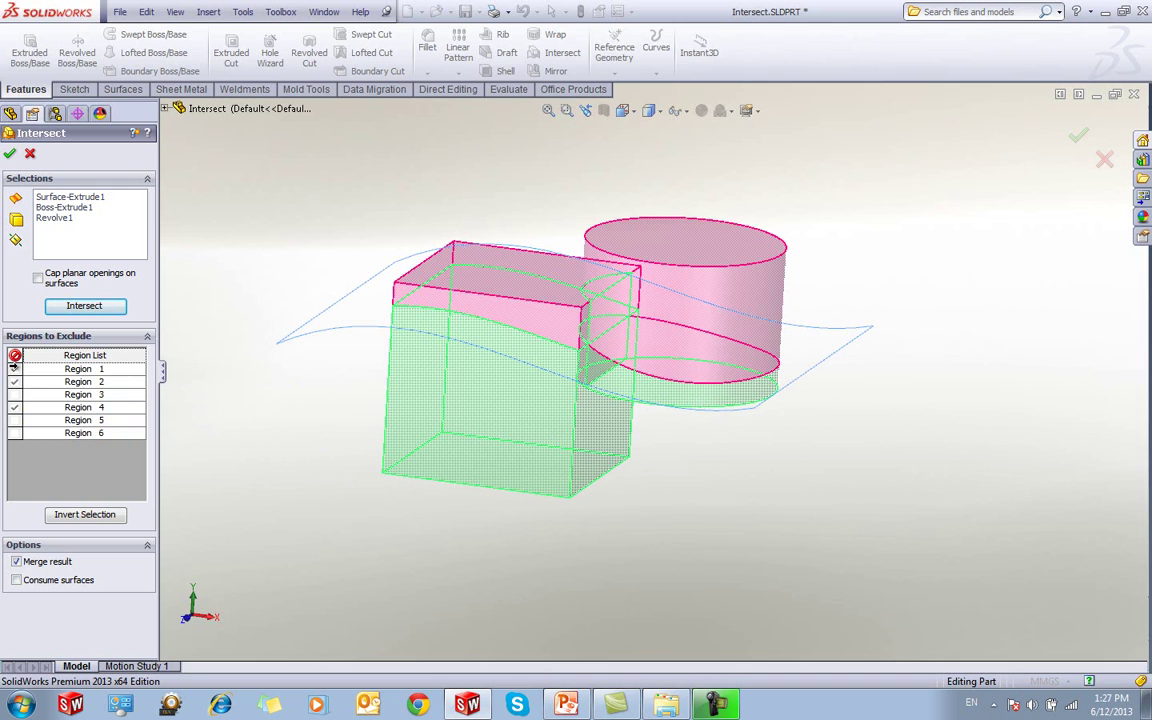
{"action": "left_click", "coordinate": [50, 432]}
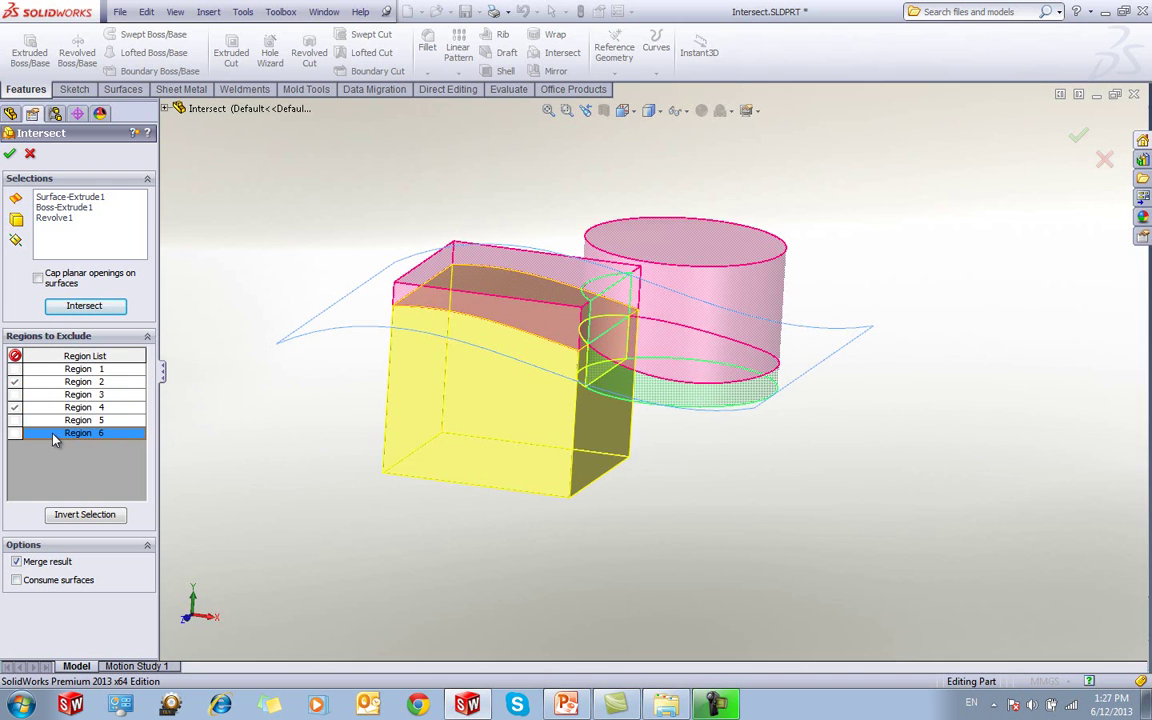
{"action": "left_click", "coordinate": [14, 433]}
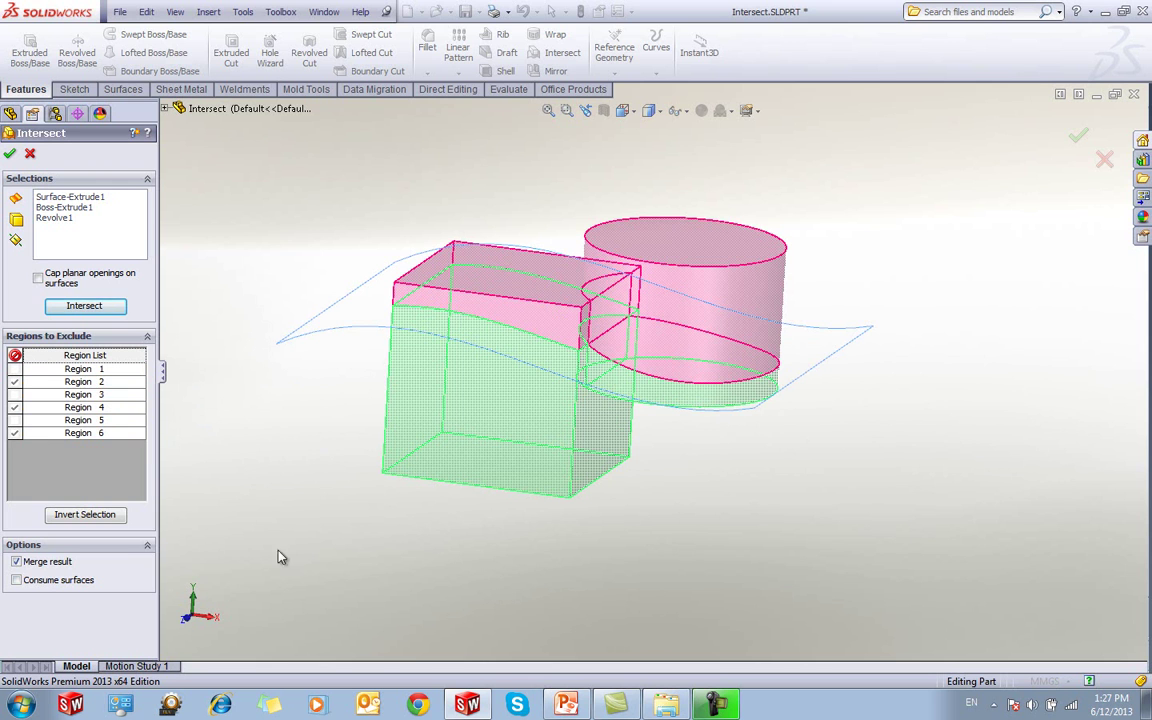
{"action": "left_click", "coordinate": [9, 153]}
Hide the extruded wavy surface to expose the intersected solid
{"action": "middle_click_drag", "start_coordinate": [337, 231], "coordinate": [352, 338]}
{"action": "left_click", "coordinate": [355, 340]}
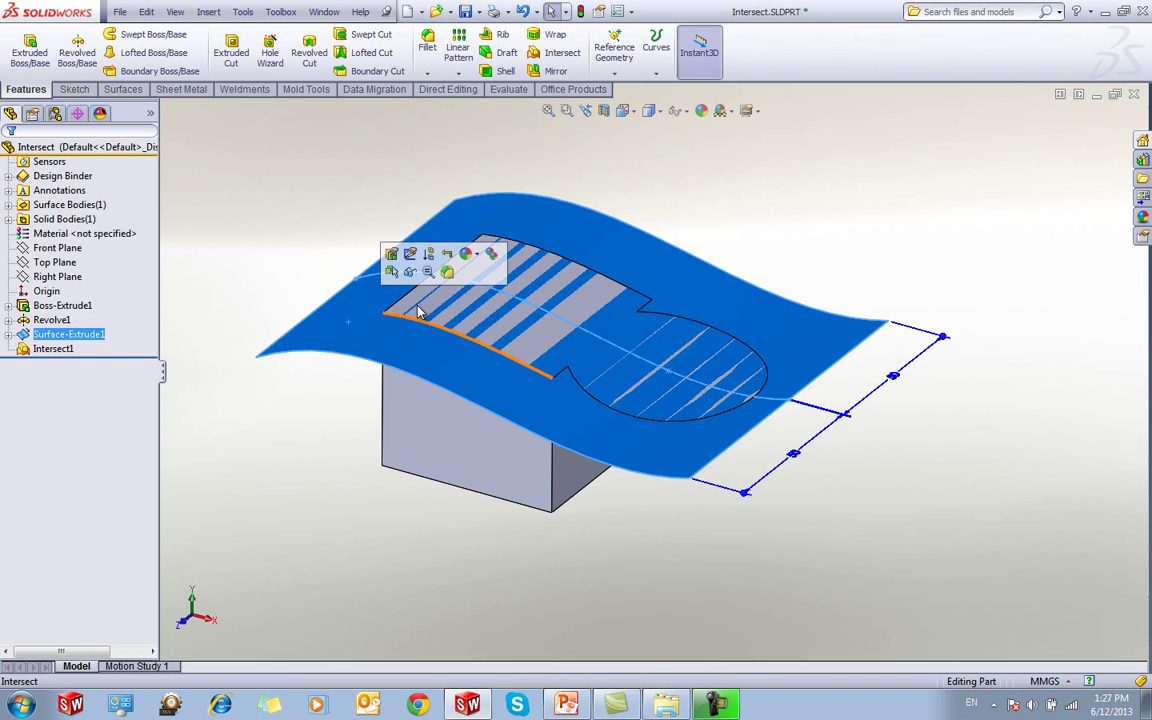
{"action": "left_click", "coordinate": [414, 275]}
{"action": "middle_click_drag", "start_coordinate": [337, 407], "coordinate": [320, 370]}
Edit the Intersect feature so that Regions 2, 3, 4 and 6 are excluded, keeping only the block below the surface
{"action": "left_click", "coordinate": [55, 349]}
{"action": "right_click", "coordinate": [60, 349]}
{"action": "left_click", "coordinate": [57, 304]}
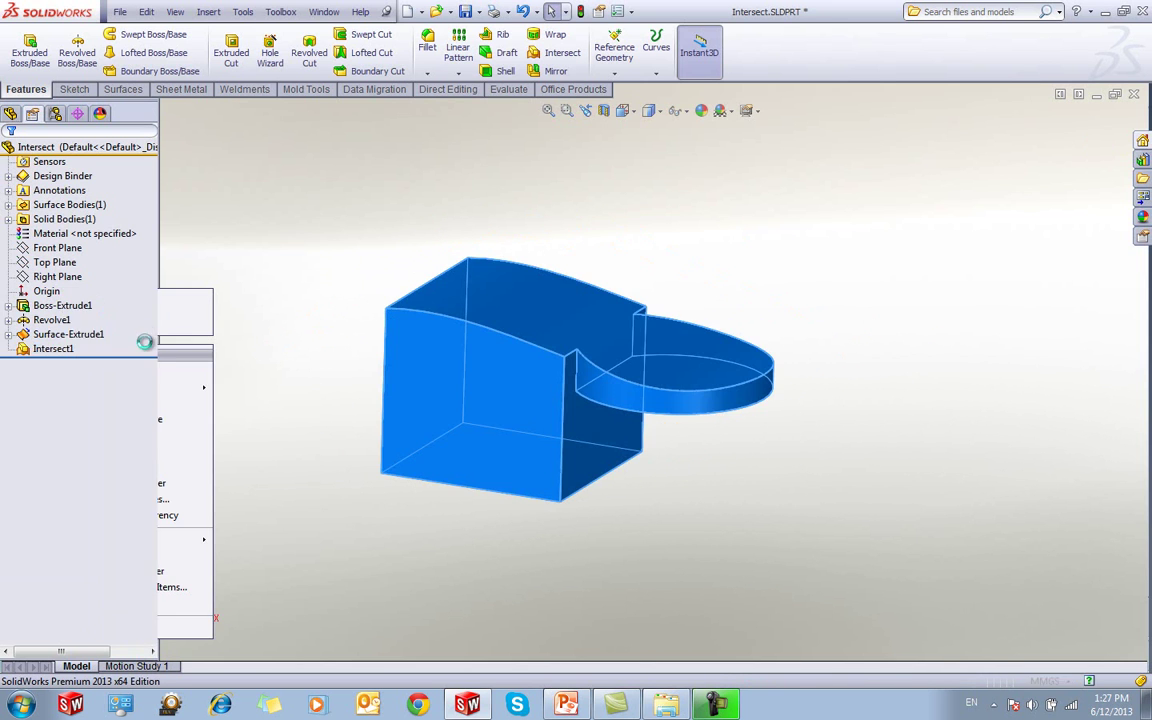
{"action": "left_click", "coordinate": [15, 381]}
{"action": "left_click", "coordinate": [10, 154]}
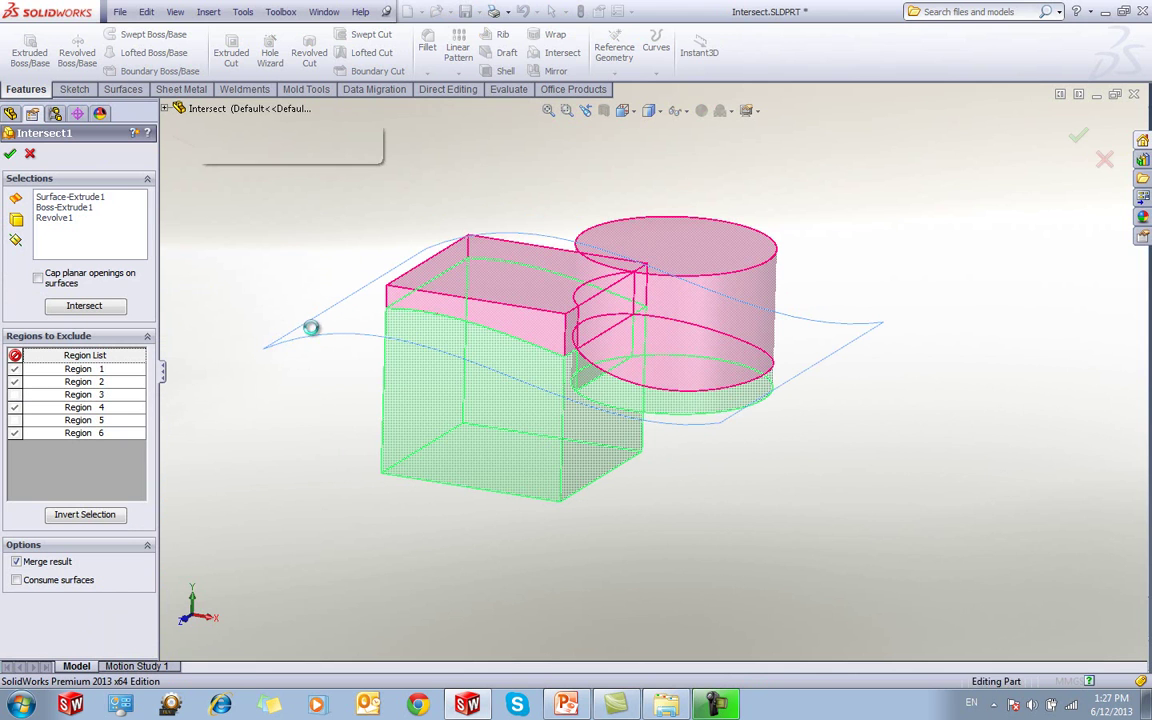
{"action": "left_click", "coordinate": [15, 369]}
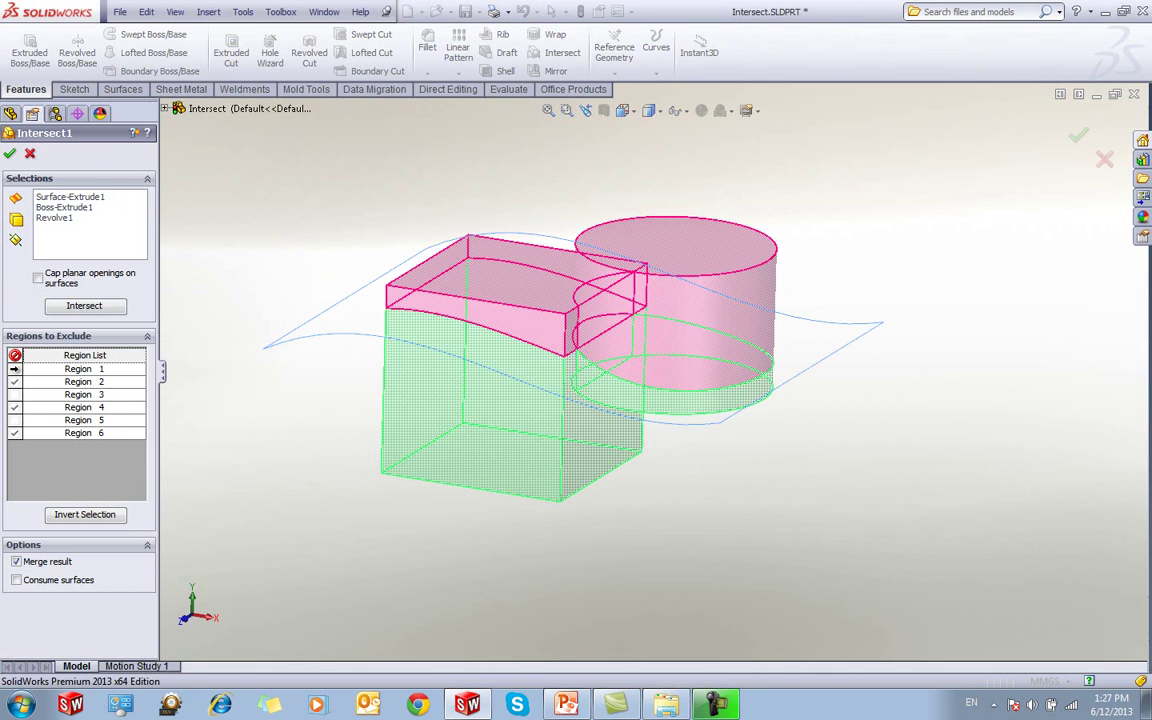
{"action": "left_click", "coordinate": [14, 394]}
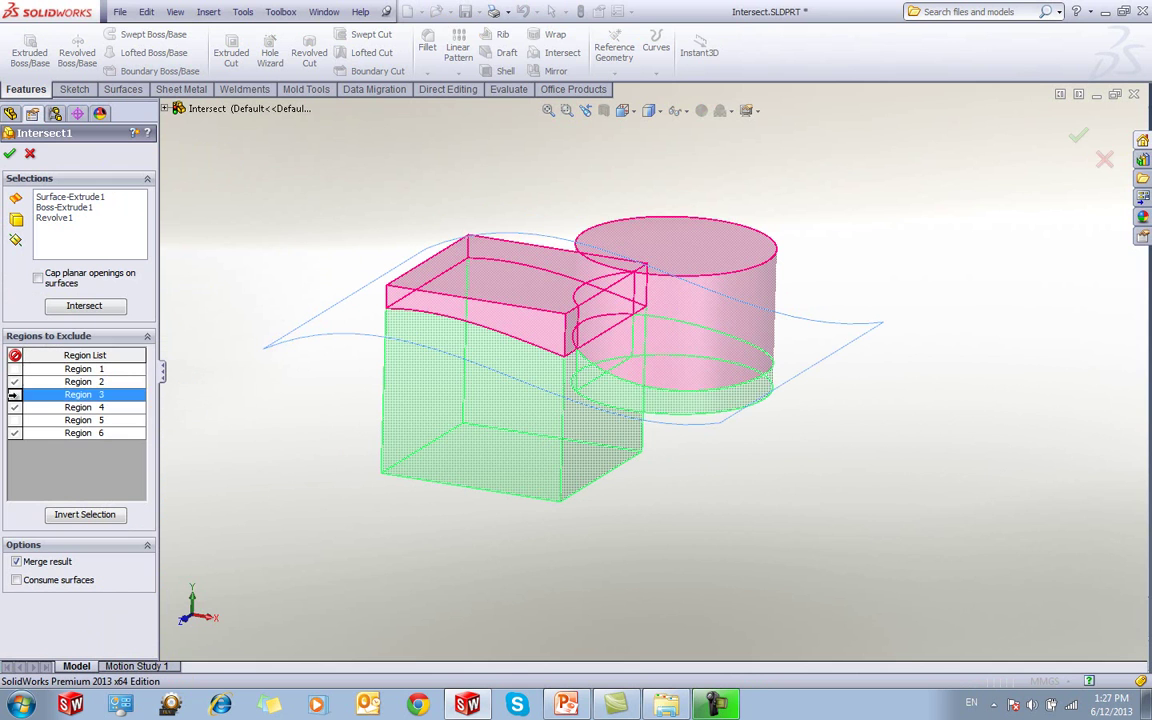
{"action": "middle_click_drag", "start_coordinate": [236, 424], "coordinate": [301, 388]}
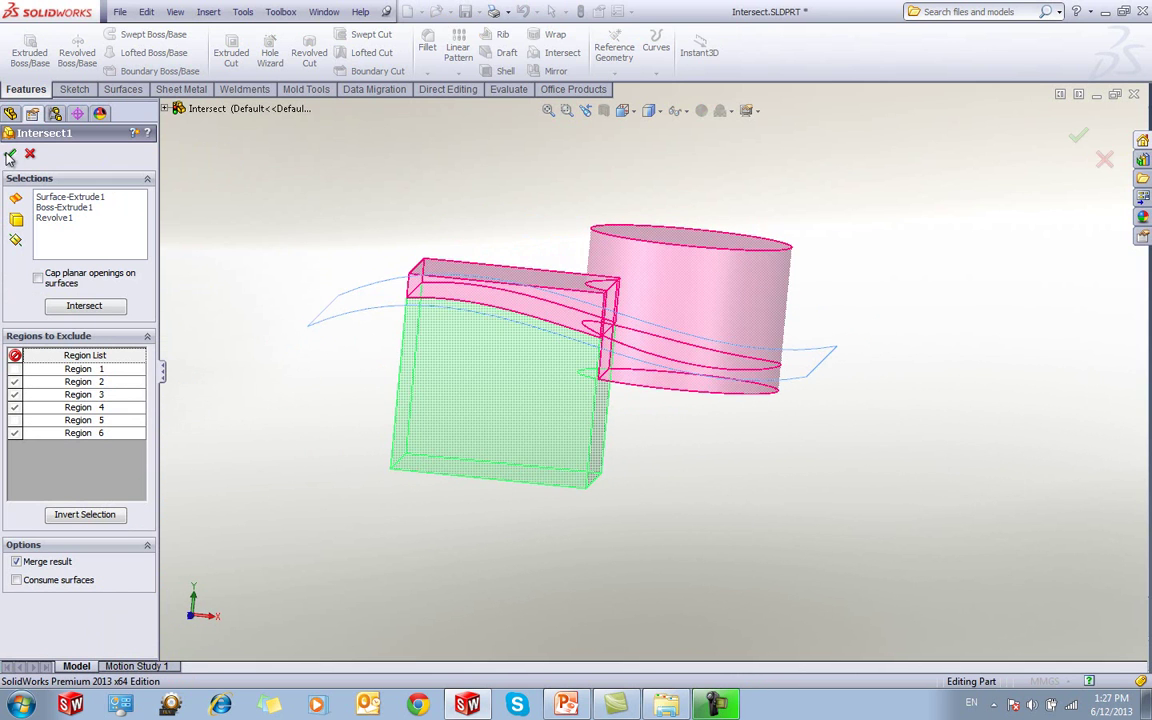
{"action": "left_click", "coordinate": [9, 153]}
{"action": "middle_click_drag", "start_coordinate": [335, 215], "coordinate": [325, 310]}
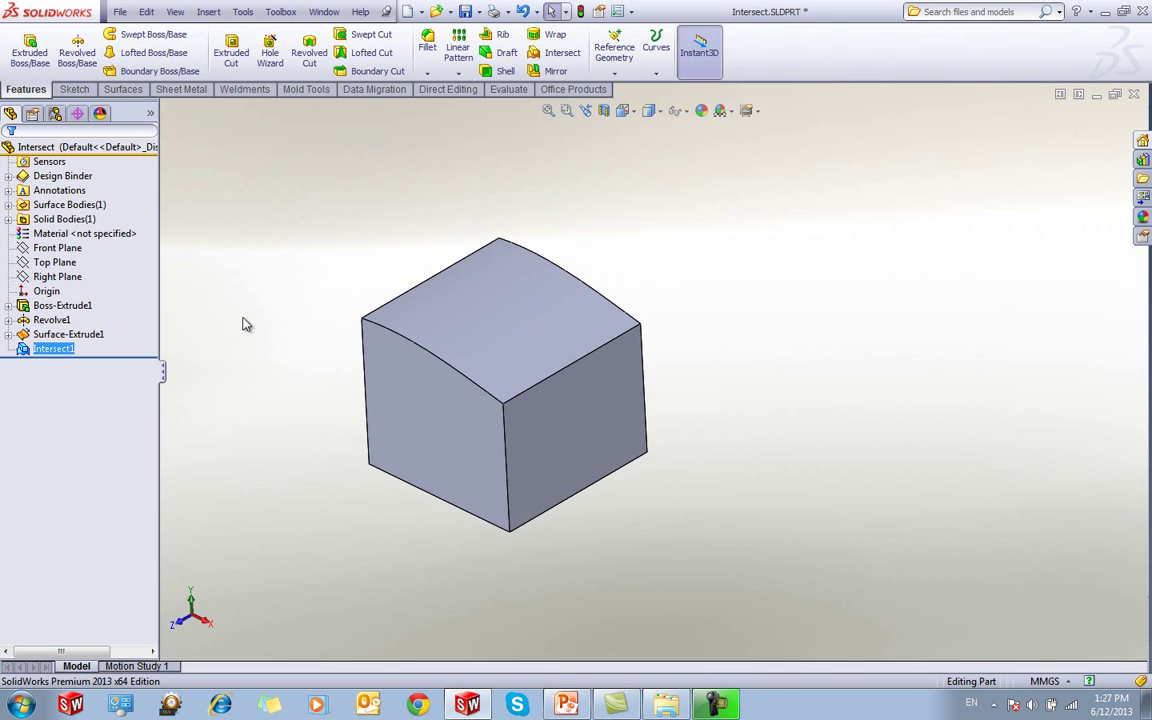
Edit the Intersect feature and invert its region selection so that Regions 1 and 5 are excluded instead
{"action": "right_click", "coordinate": [53, 348]}
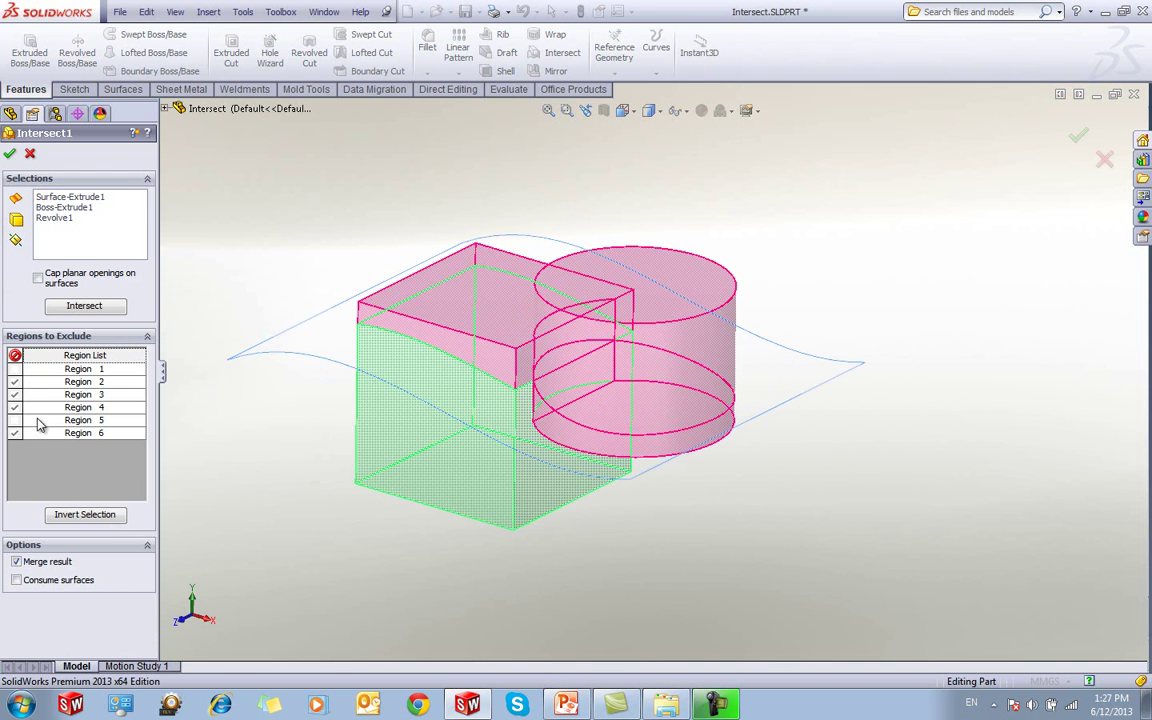
{"action": "left_click", "coordinate": [84, 514]}
{"action": "middle_click_drag", "start_coordinate": [235, 400], "coordinate": [258, 383]}
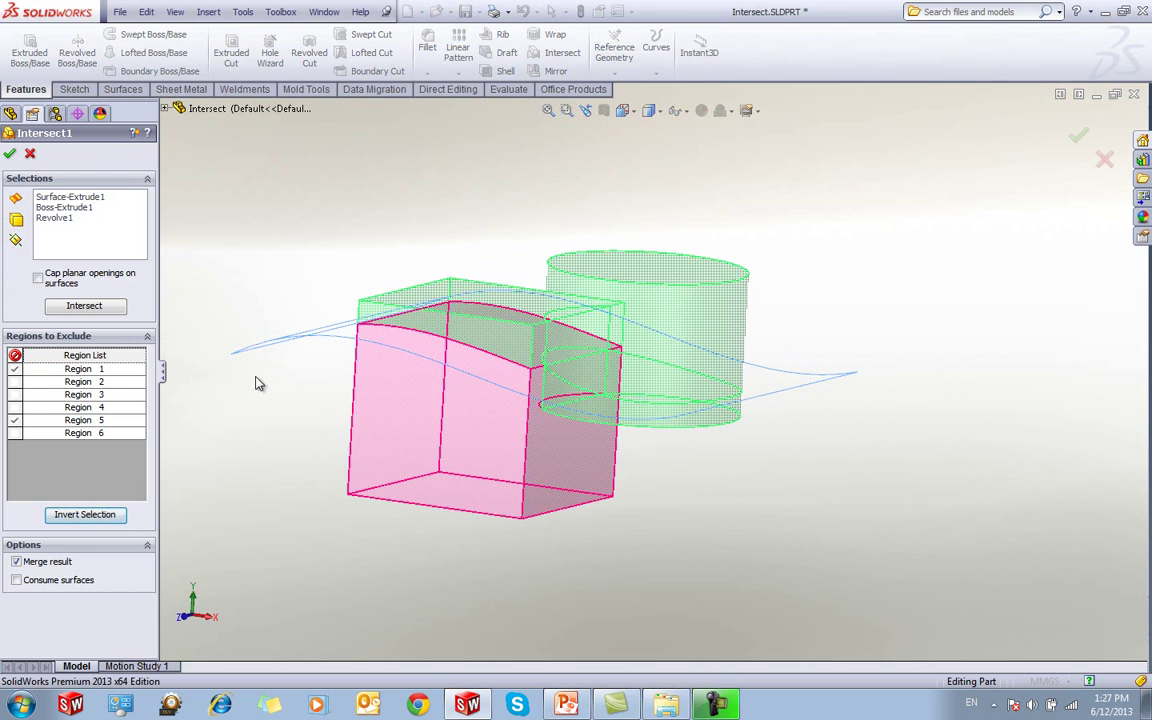
{"action": "left_click", "coordinate": [12, 154]}
{"action": "middle_click_drag", "start_coordinate": [291, 216], "coordinate": [300, 240]}
Edit the Intersect feature to turn off Merge result, leaving the kept regions as separate bodies
{"action": "right_click", "coordinate": [34, 350]}
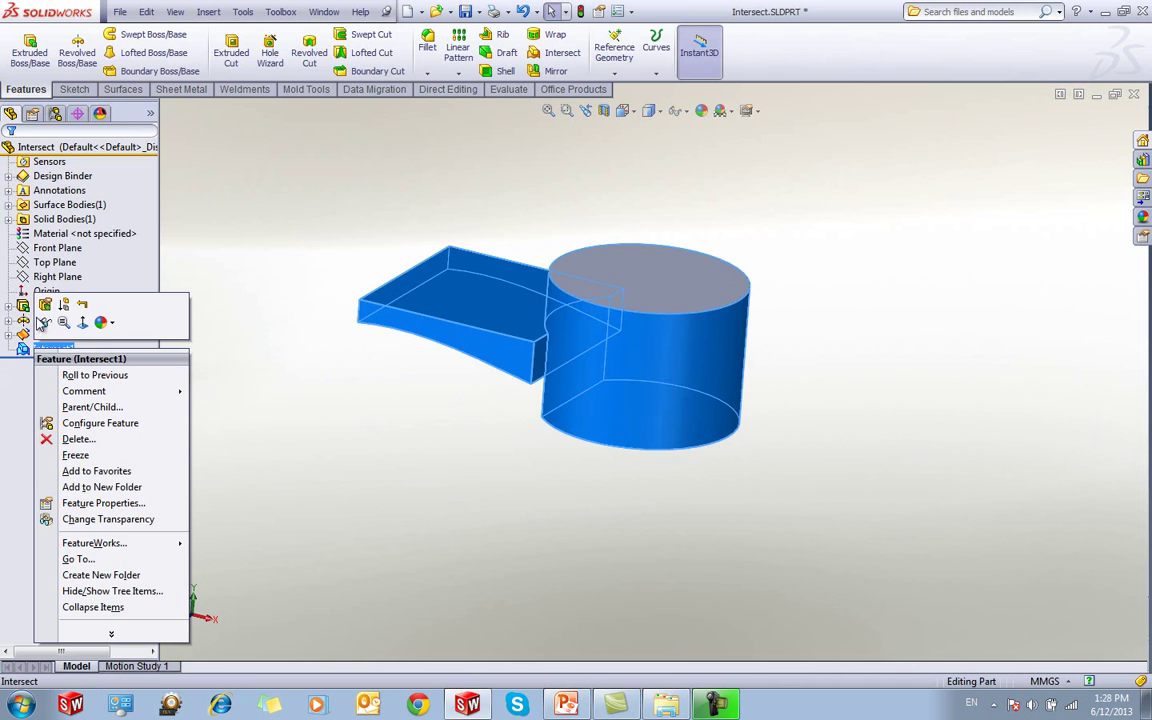
{"action": "left_click", "coordinate": [37, 318]}
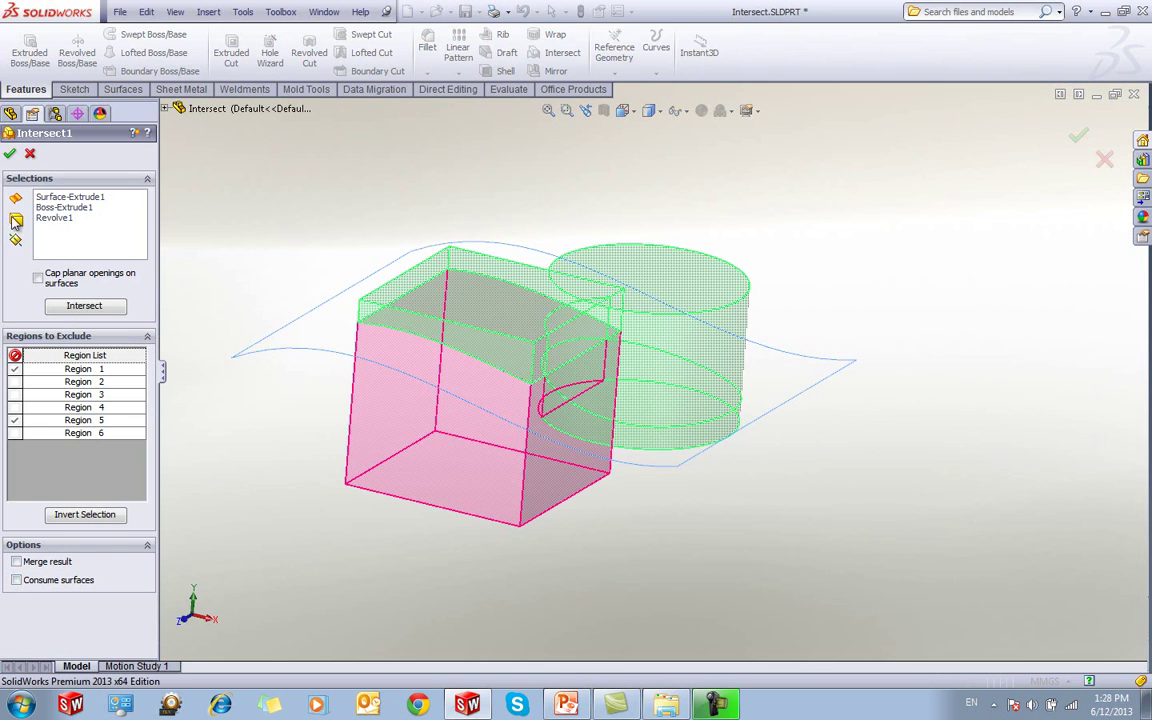
{"action": "left_click", "coordinate": [9, 153]}
{"action": "middle_click_drag", "start_coordinate": [305, 293], "coordinate": [425, 227]}
Hide the lower and upper cylinder bodies, leaving only the pieces of the block's top displayed
{"action": "left_click", "coordinate": [677, 363]}
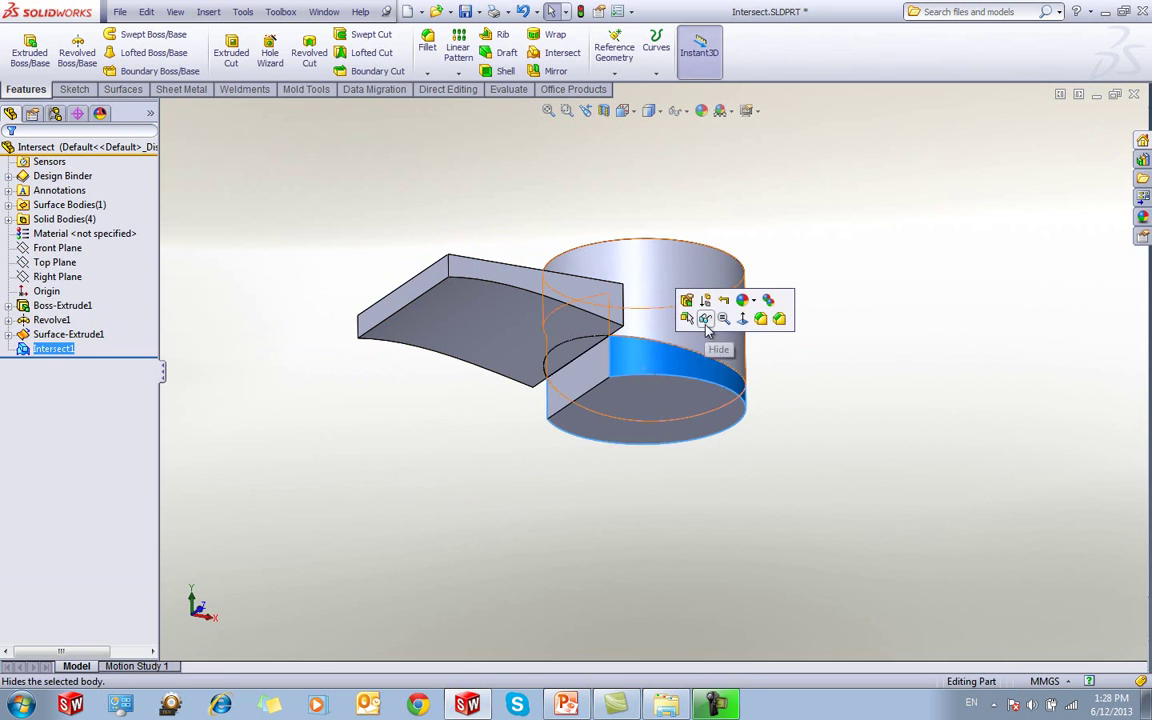
{"action": "left_click", "coordinate": [705, 322]}
{"action": "middle_click_drag", "start_coordinate": [612, 418], "coordinate": [598, 389]}
{"action": "left_click", "coordinate": [655, 405]}
{"action": "left_click", "coordinate": [690, 372]}
{"action": "middle_click_drag", "start_coordinate": [465, 440], "coordinate": [398, 524]}
{"action": "middle_click_drag", "start_coordinate": [465, 327], "coordinate": [425, 418]}
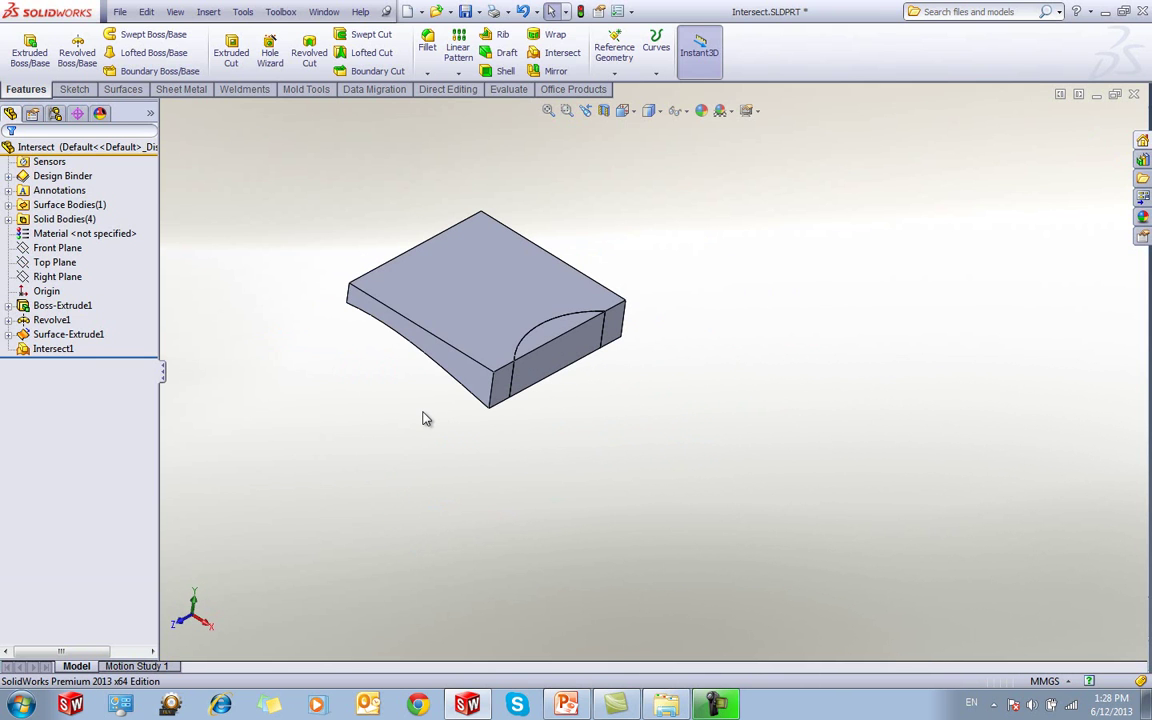
Close the Intersect part without saving its changes and open Intersect2.SLDPRT from the Multibody folder
{"action": "left_click", "coordinate": [1133, 93]}
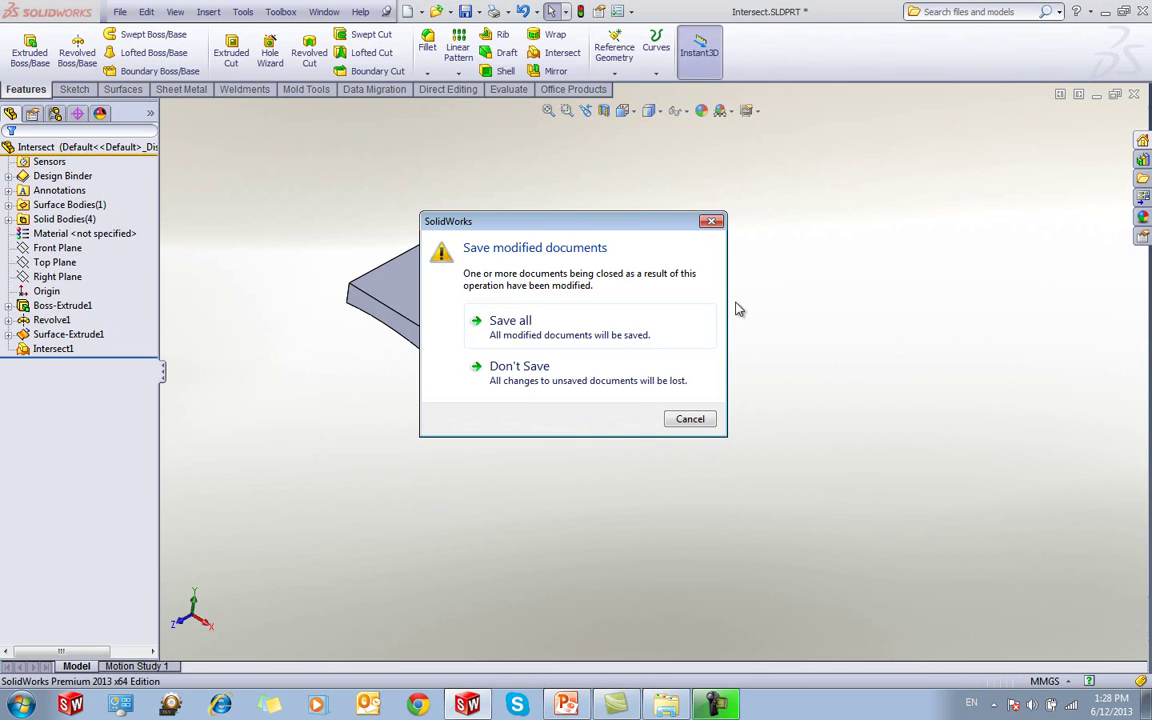
{"action": "left_click", "coordinate": [638, 366]}
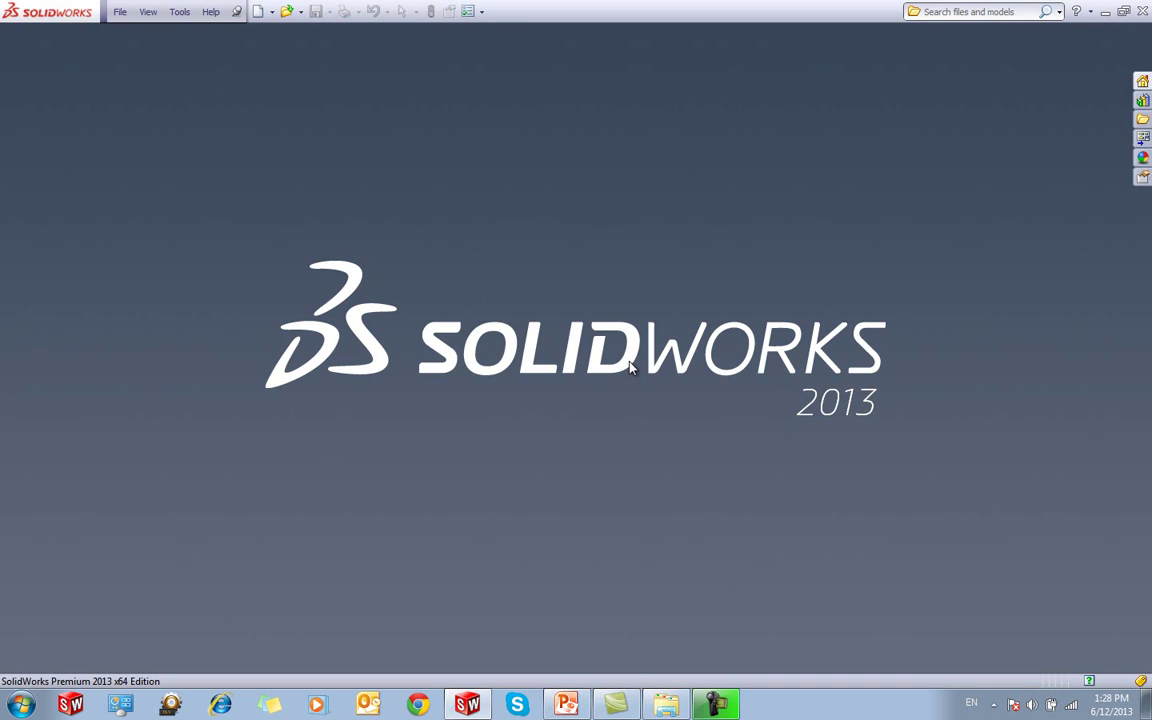
{"action": "left_click", "coordinate": [284, 14]}
{"action": "left_click_drag", "start_coordinate": [290, 215], "coordinate": [288, 275]}
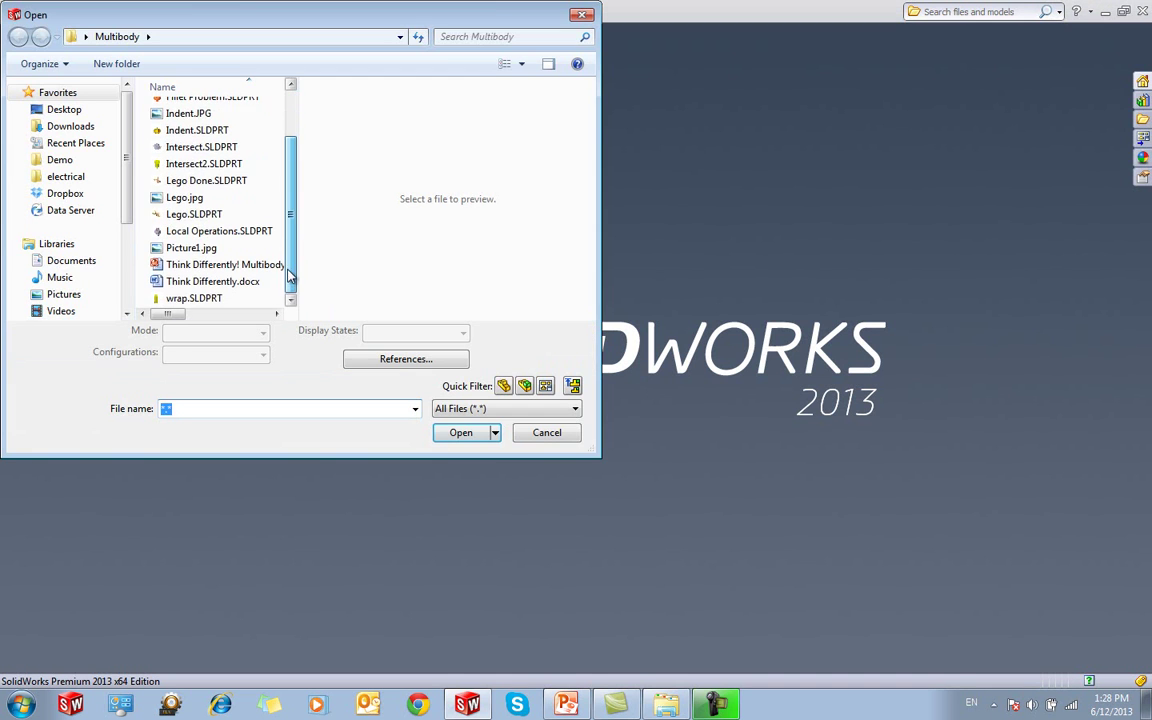
{"action": "double_click", "coordinate": [204, 163]}
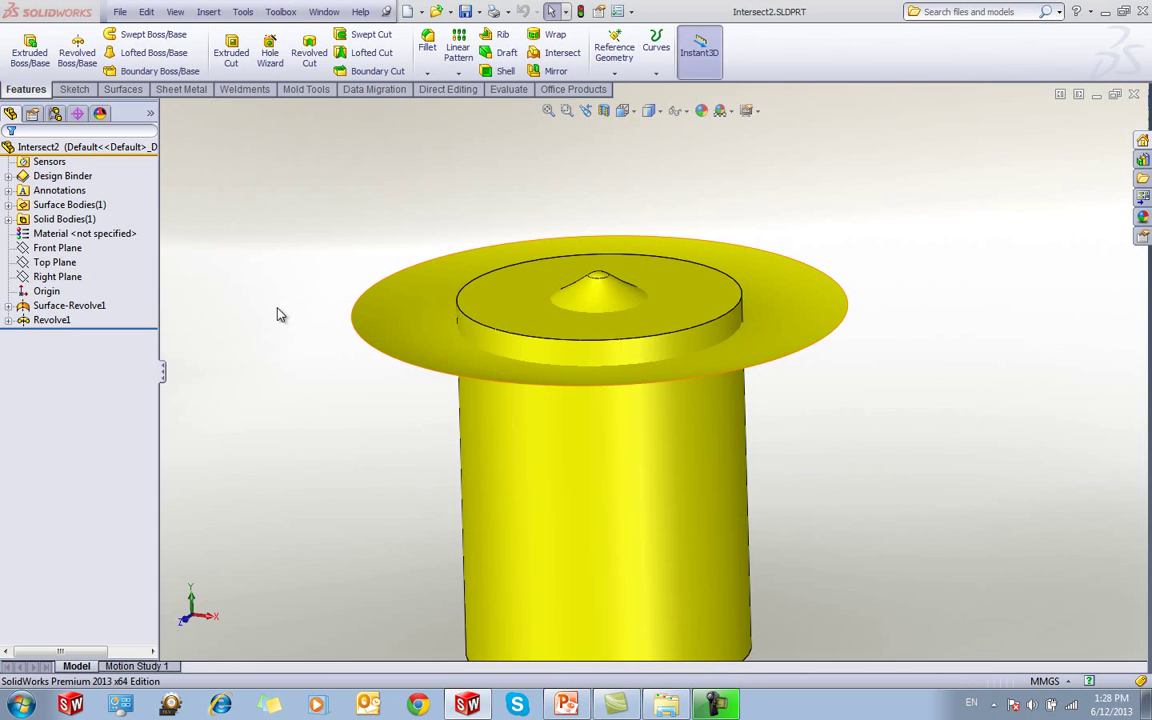
{"action": "middle_click_drag", "start_coordinate": [277, 308], "coordinate": [283, 320]}
{"action": "middle_click_drag", "start_coordinate": [311, 422], "coordinate": [316, 380]}
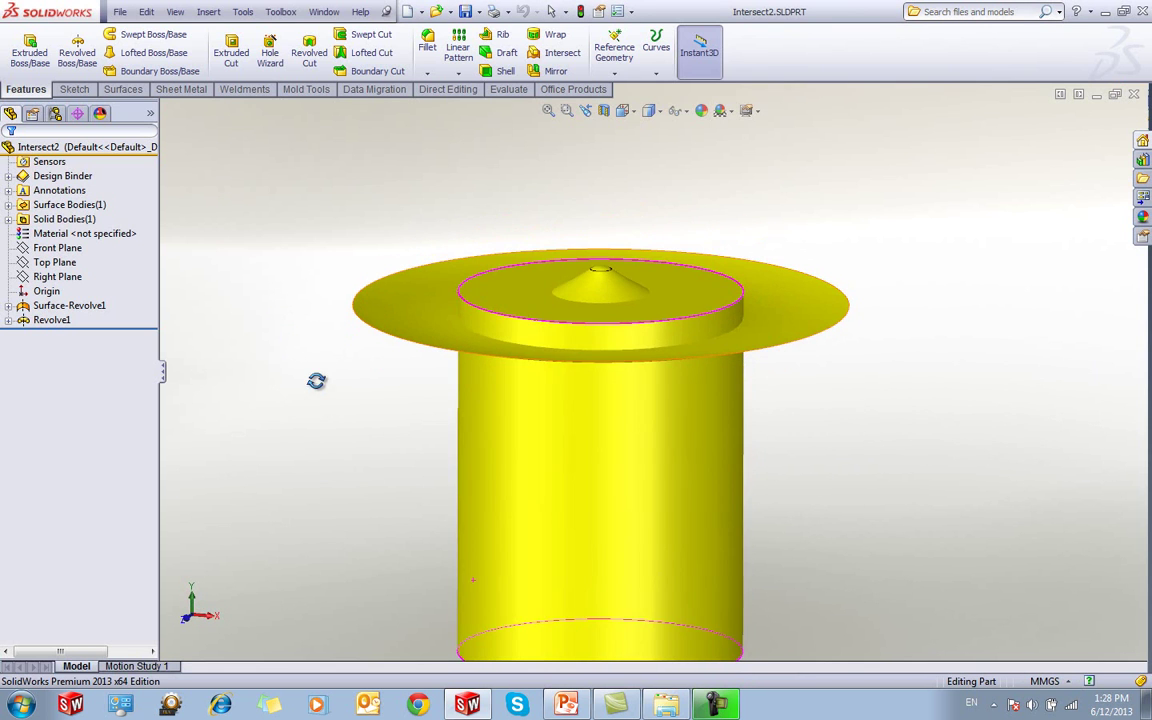
Temporarily hide the revolved cylinder to view the revolved surface on its own, and show the cylinder again
{"action": "left_click", "coordinate": [46, 320]}
{"action": "left_click", "coordinate": [50, 309], "text": "ctrl"}
{"action": "left_click", "coordinate": [60, 290]}
{"action": "left_click", "coordinate": [291, 358]}
{"action": "mouse_move", "coordinate": [377, 402]}
{"action": "middle_mouse_down"}
{"action": "mouse_move", "coordinate": [383, 245]}
{"action": "mouse_move", "coordinate": [378, 404]}
{"action": "middle_mouse_up"}
{"action": "left_click", "coordinate": [58, 307]}
{"action": "left_click", "coordinate": [50, 320]}
{"action": "left_click", "coordinate": [58, 296]}
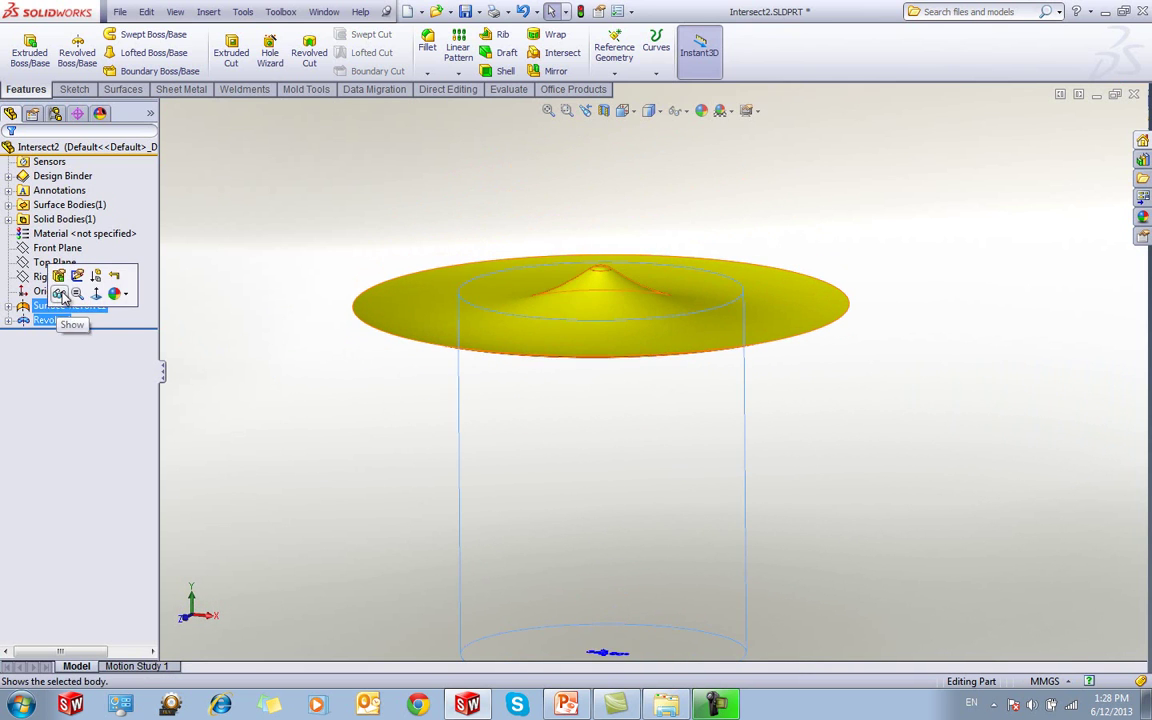
{"action": "left_click", "coordinate": [288, 361]}
{"action": "middle_click_drag", "start_coordinate": [288, 361], "coordinate": [290, 327]}
Examine where the surface crosses the cylinder's top in a section view on the Front Plane, and turn the section off
{"action": "left_click", "coordinate": [55, 234]}
{"action": "left_click", "coordinate": [57, 248]}
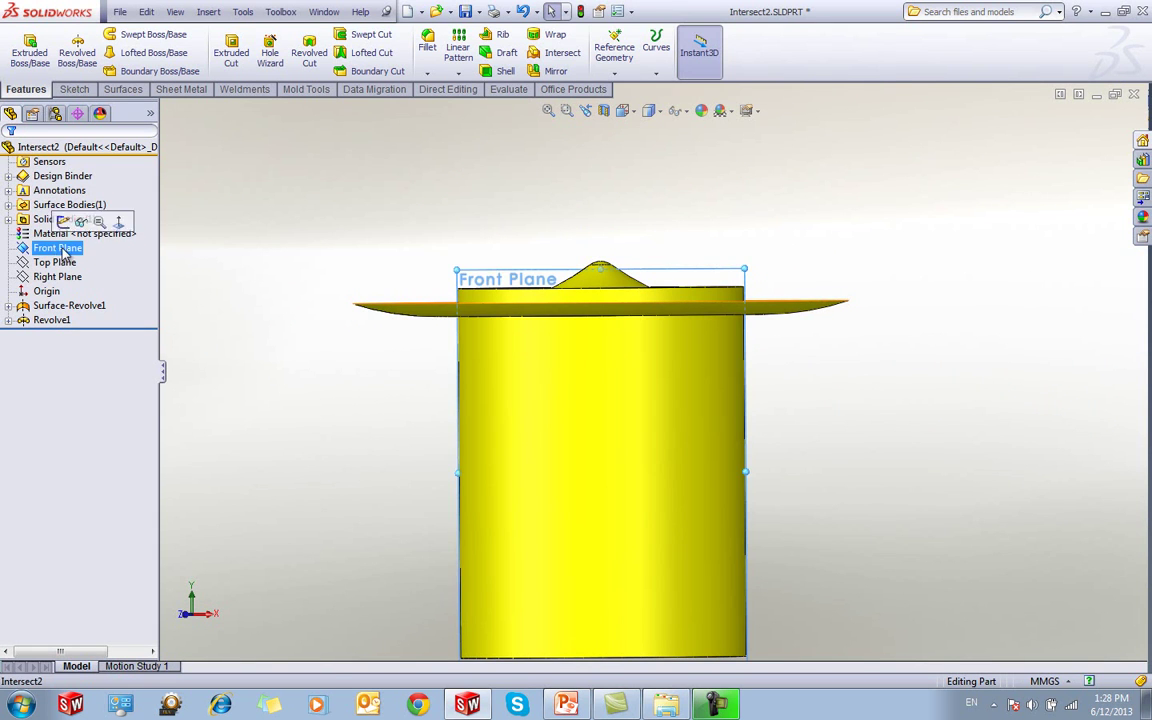
{"action": "left_click", "coordinate": [604, 110]}
{"action": "left_click", "coordinate": [12, 155]}
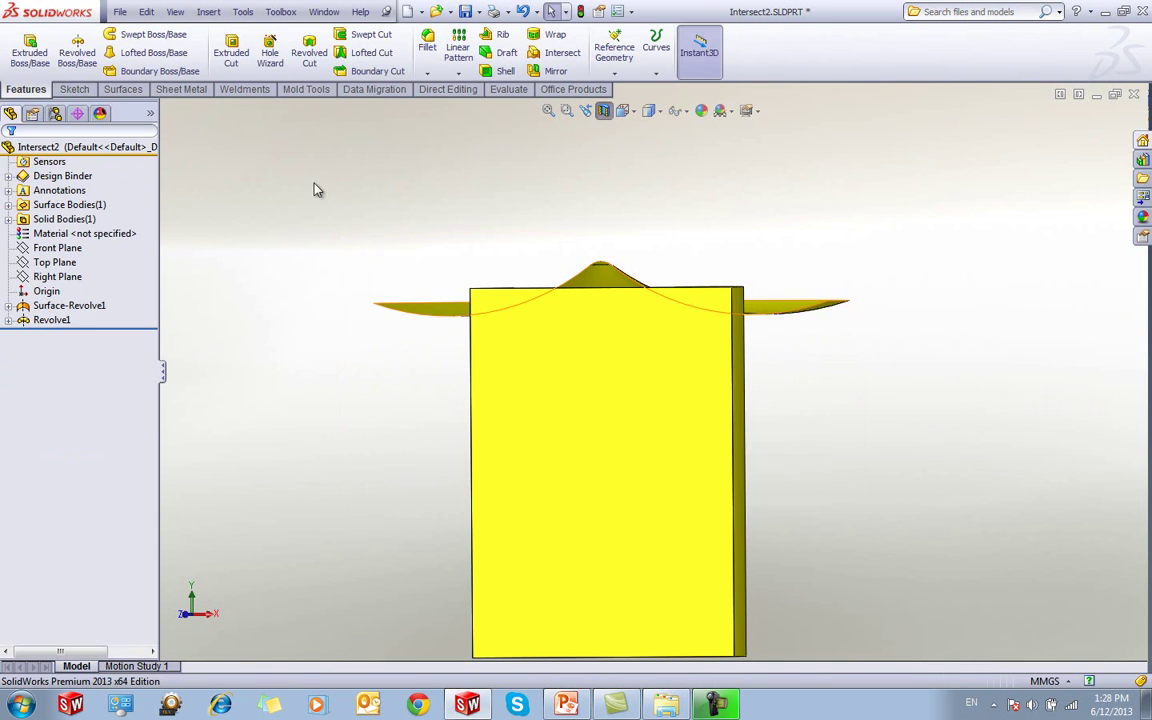
{"action": "middle_click_drag", "start_coordinate": [334, 291], "coordinate": [358, 240]}
{"action": "left_click", "coordinate": [52, 250]}
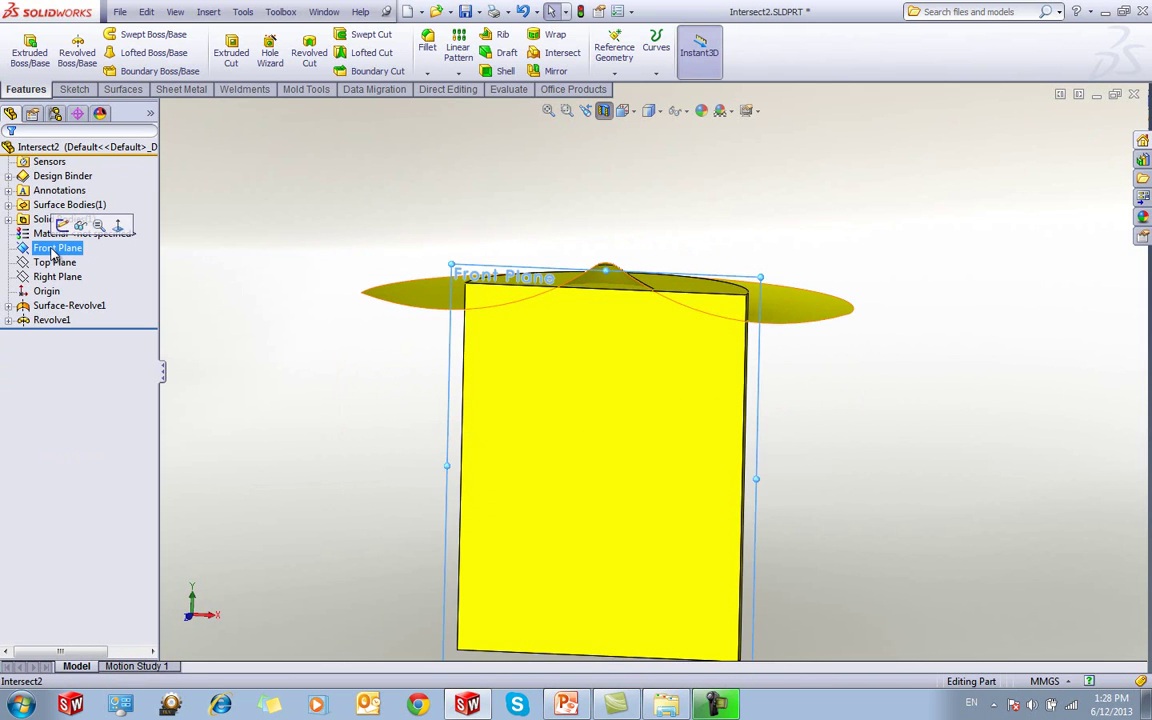
{"action": "key", "text": "ctrl+8"}
{"action": "left_click", "coordinate": [448, 317]}
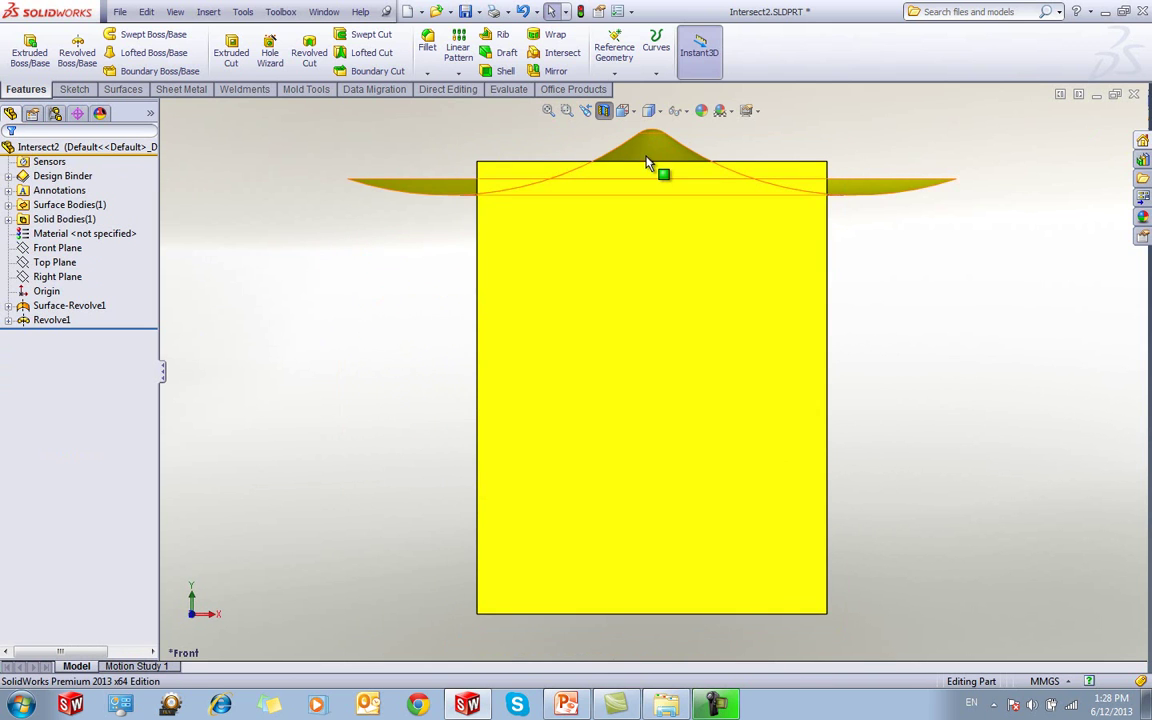
{"action": "scroll", "coordinate": [655, 175], "scroll_direction": "down", "scroll_amount": 3}
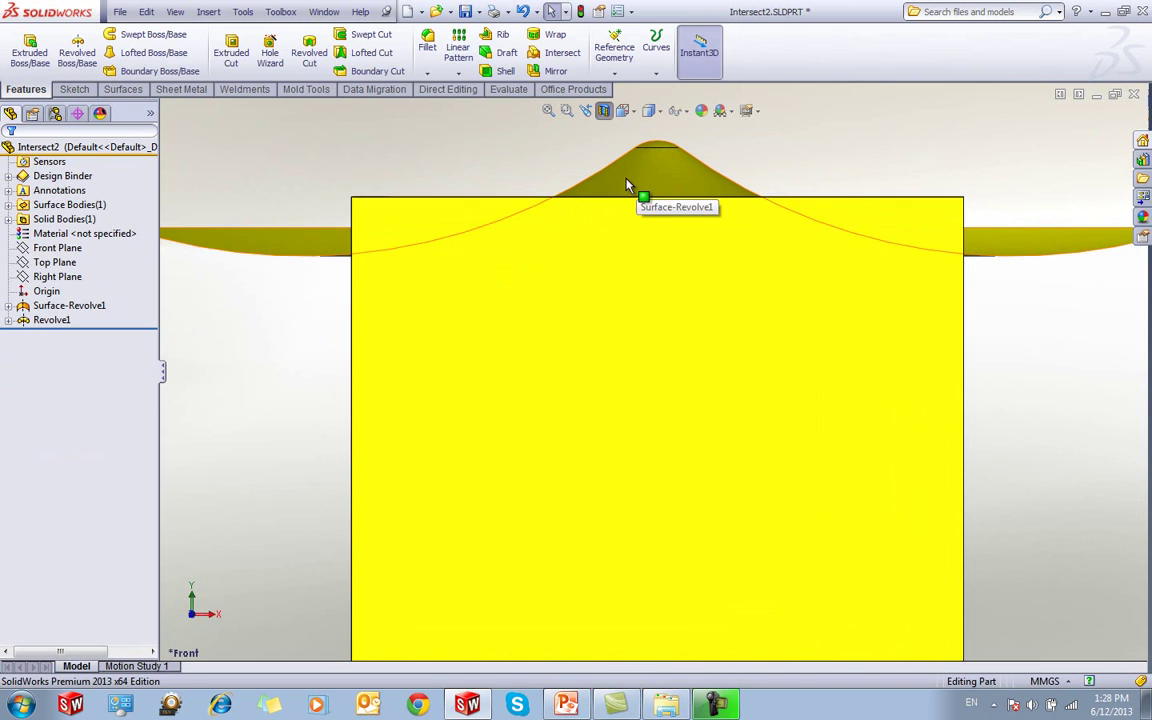
{"action": "scroll", "coordinate": [637, 185], "scroll_direction": "down", "scroll_amount": 1}
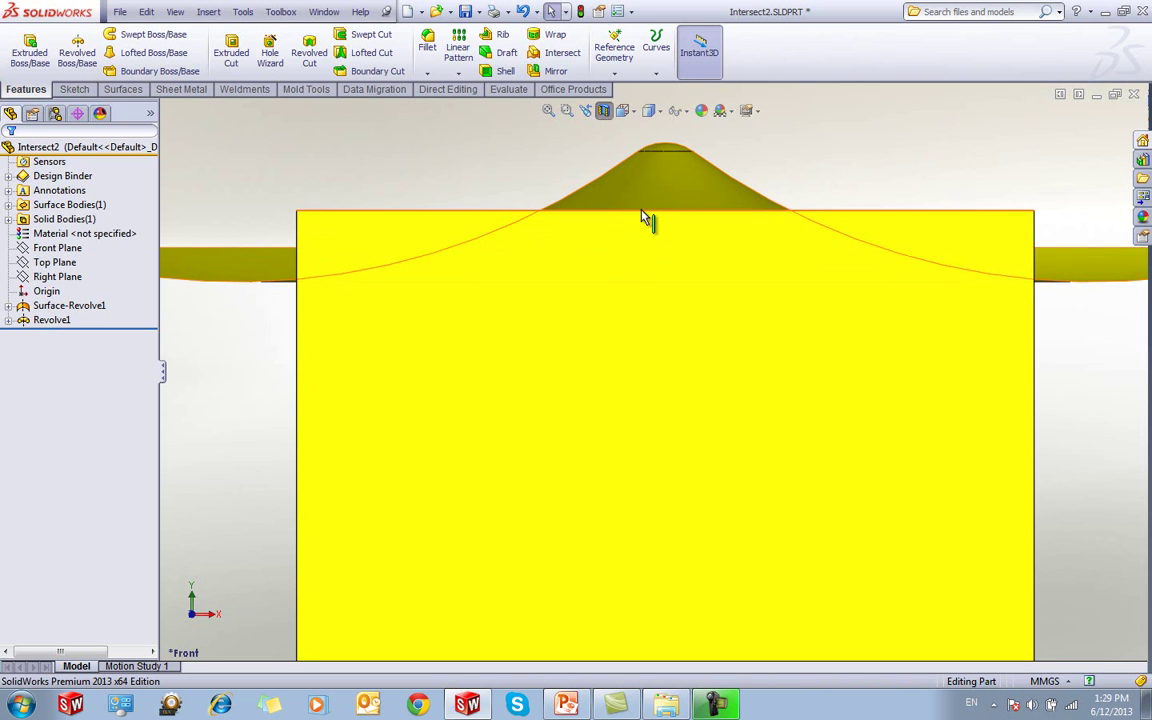
{"action": "middle_click_drag", "start_coordinate": [676, 220], "coordinate": [637, 142]}
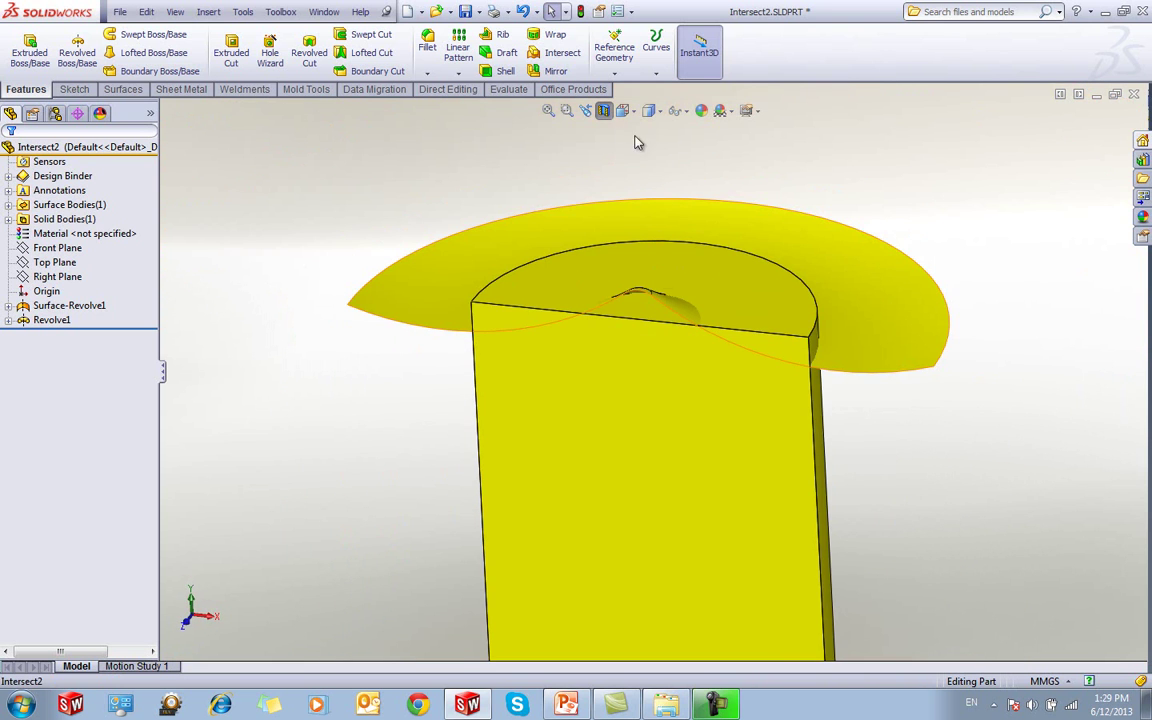
{"action": "left_click", "coordinate": [604, 111]}
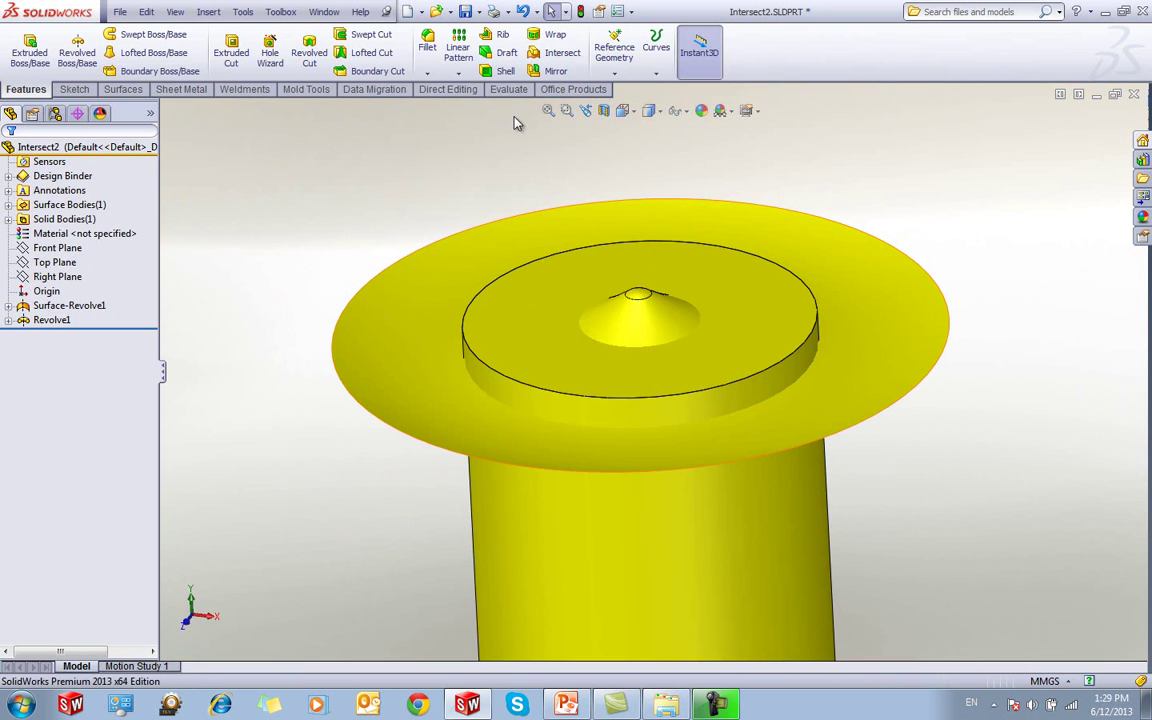
Intersect the revolved surface with the cylinder, excluding Region 3, the ring of cylinder material above the surface, with Merge result on
{"action": "left_click", "coordinate": [556, 58]}
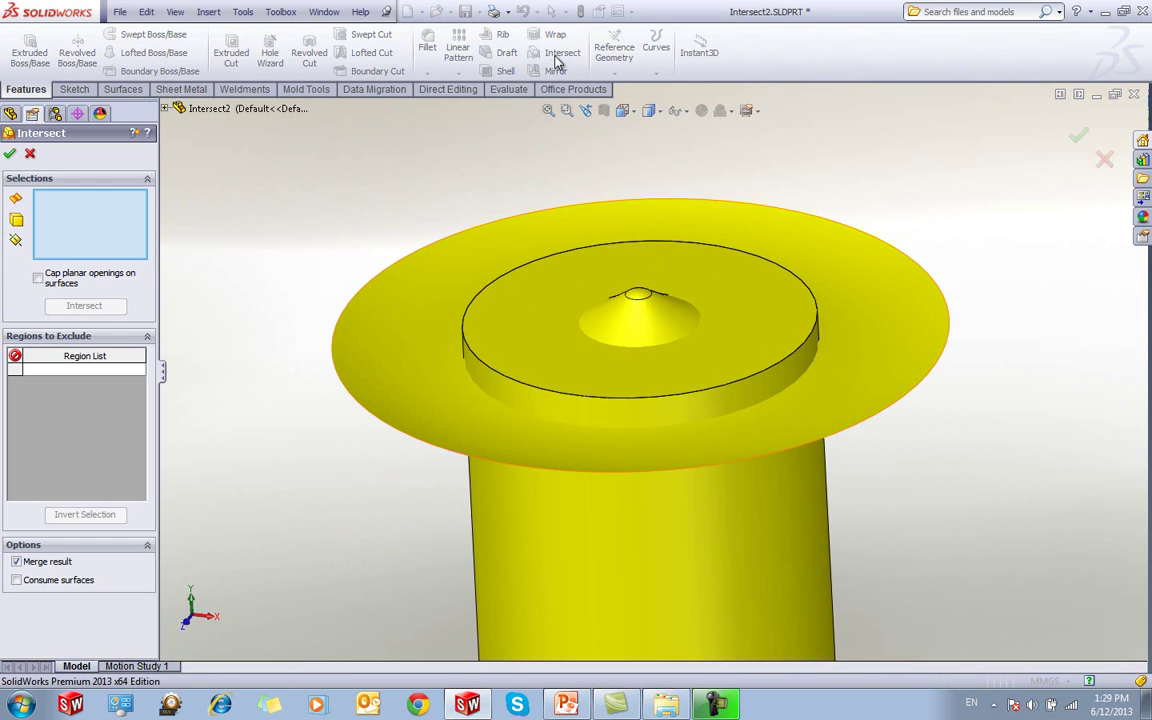
{"action": "left_click", "coordinate": [437, 281]}
{"action": "left_click", "coordinate": [555, 340]}
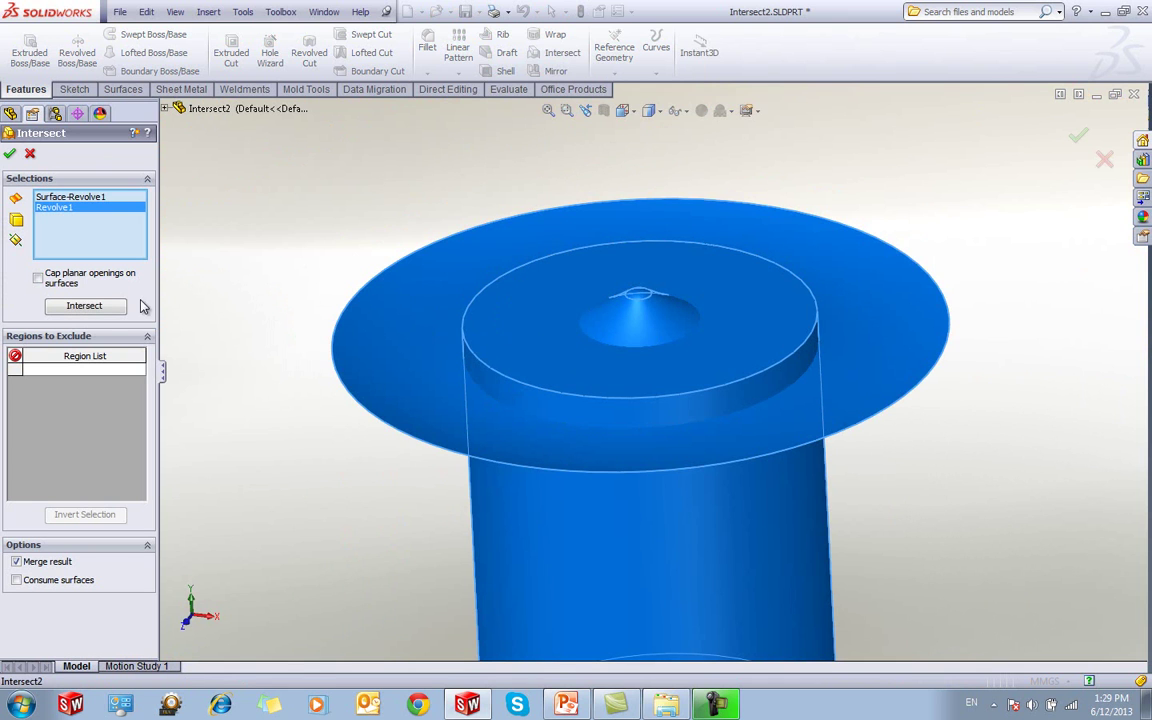
{"action": "left_click", "coordinate": [84, 306]}
{"action": "middle_click_drag", "start_coordinate": [355, 339], "coordinate": [360, 259]}
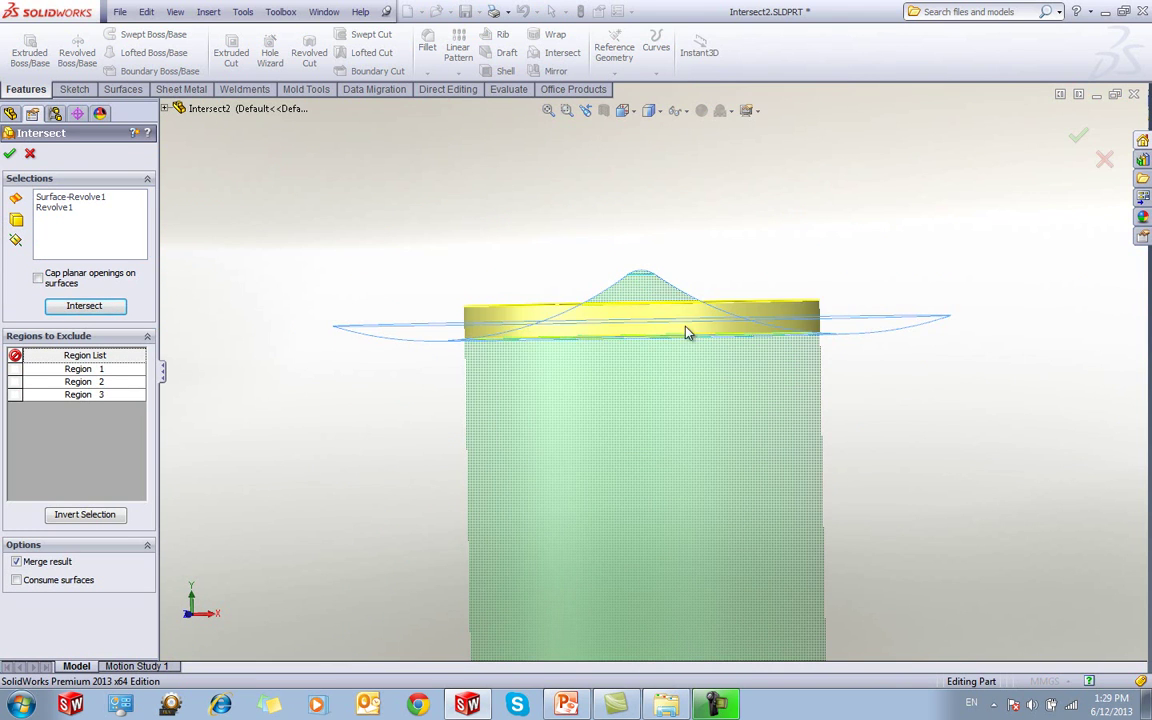
{"action": "middle_click_drag", "start_coordinate": [686, 333], "coordinate": [663, 368]}
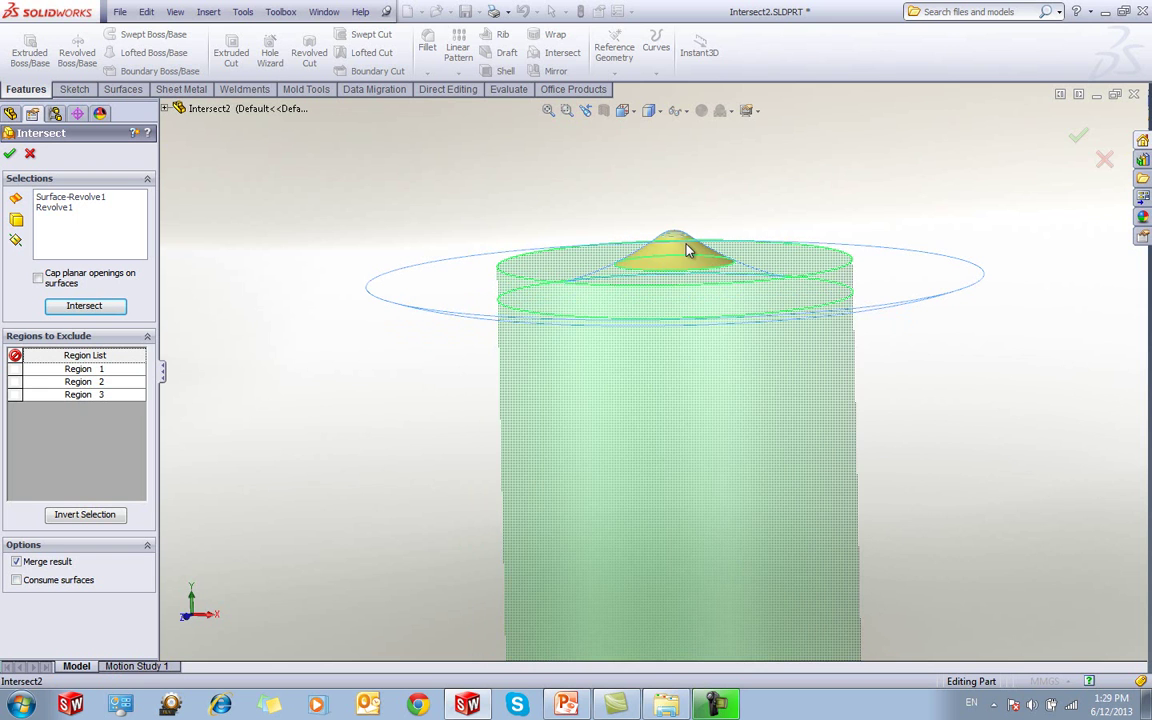
{"action": "left_click", "coordinate": [520, 278]}
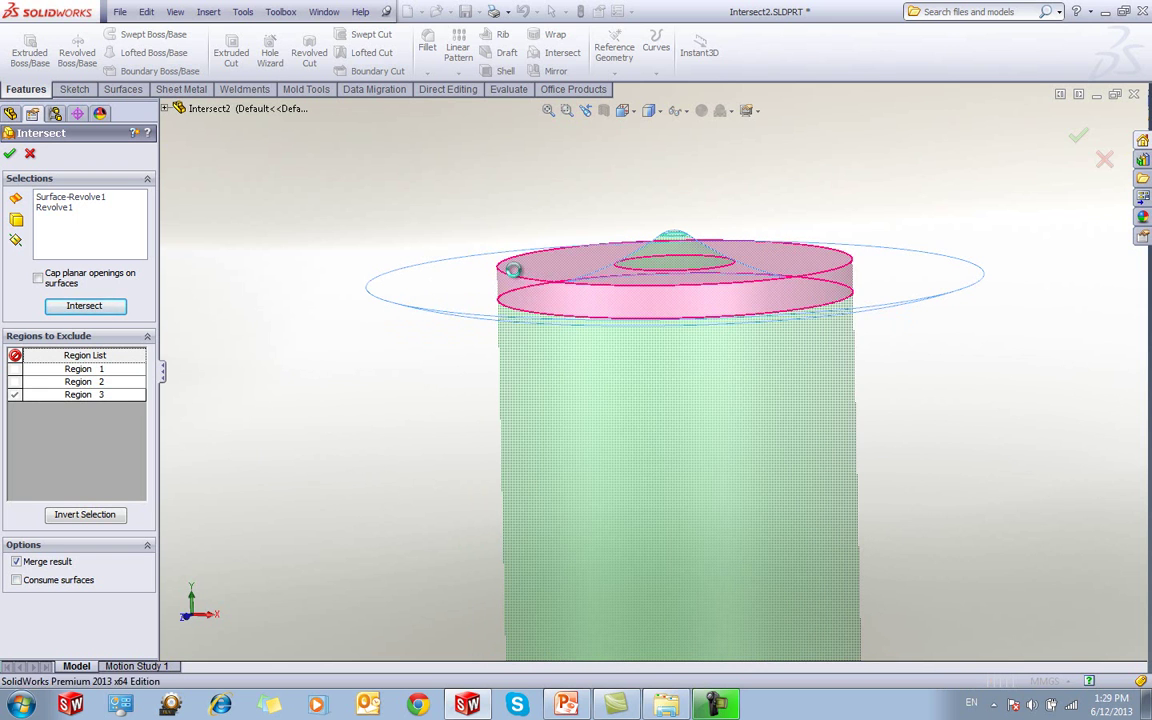
{"action": "key", "text": "Return"}
Hide the revolved surface body and inspect the cone-shaped top of the intersected cylinder
{"action": "left_click", "coordinate": [448, 290]}
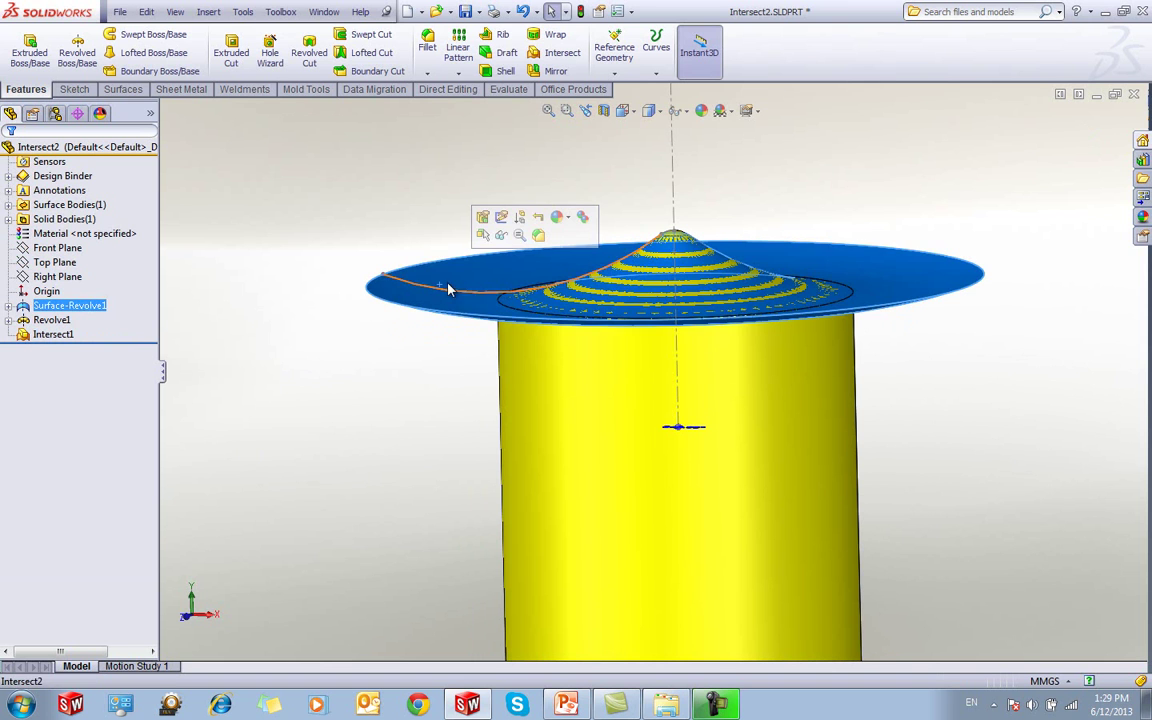
{"action": "left_click", "coordinate": [501, 235]}
{"action": "middle_click_drag", "start_coordinate": [380, 378], "coordinate": [336, 424]}
{"action": "left_click", "coordinate": [43, 336]}
{"action": "middle_click_drag", "start_coordinate": [486, 358], "coordinate": [440, 345]}
{"action": "left_click", "coordinate": [408, 438]}
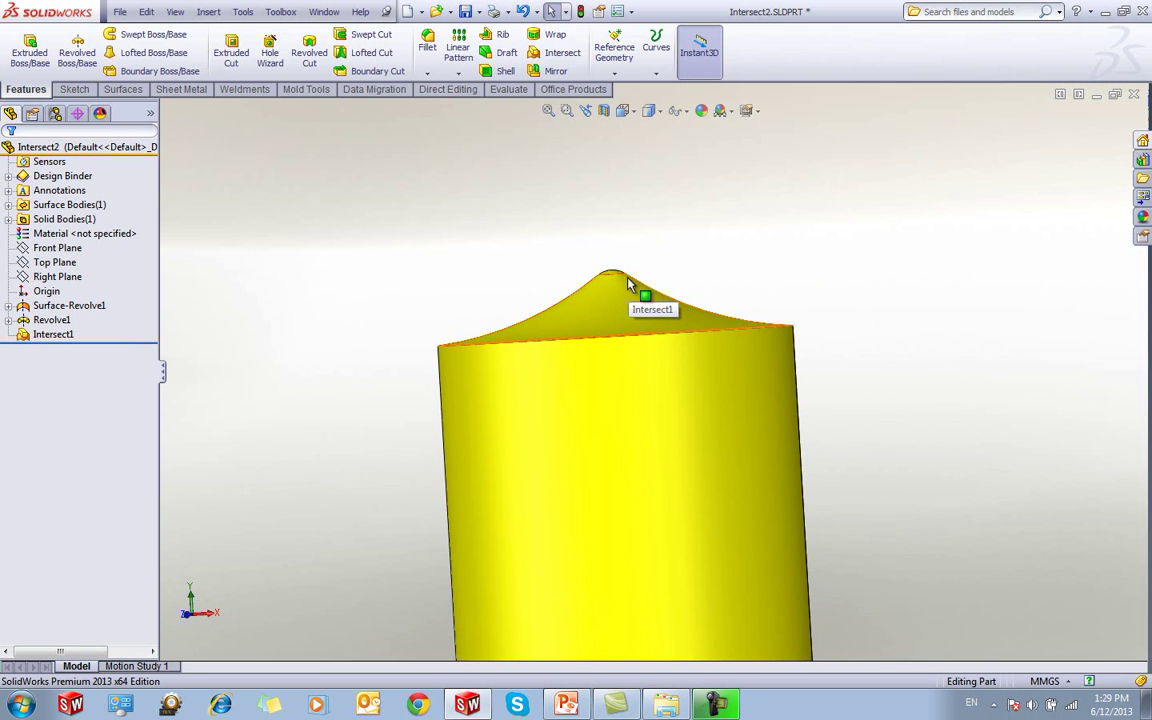
{"action": "middle_click_drag", "start_coordinate": [440, 265], "coordinate": [436, 343]}
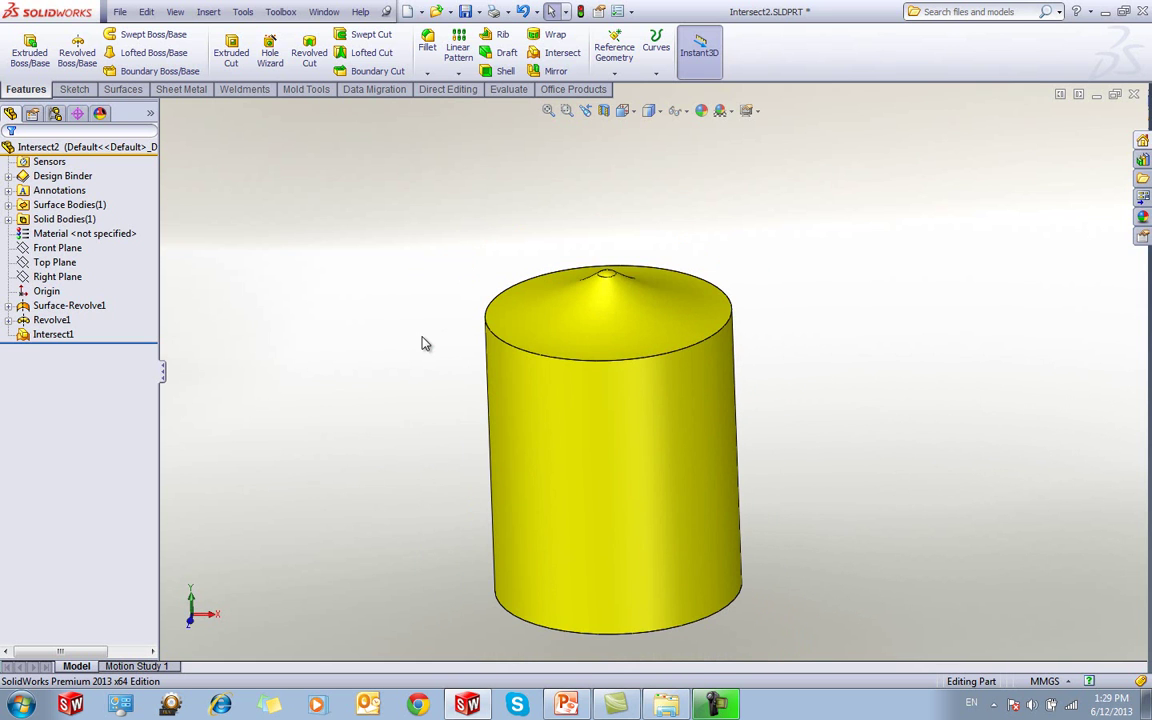
{"action": "scroll", "coordinate": [598, 298], "scroll_direction": "down", "scroll_amount": 3}
{"action": "scroll", "coordinate": [598, 298], "scroll_direction": "down", "scroll_amount": 4}
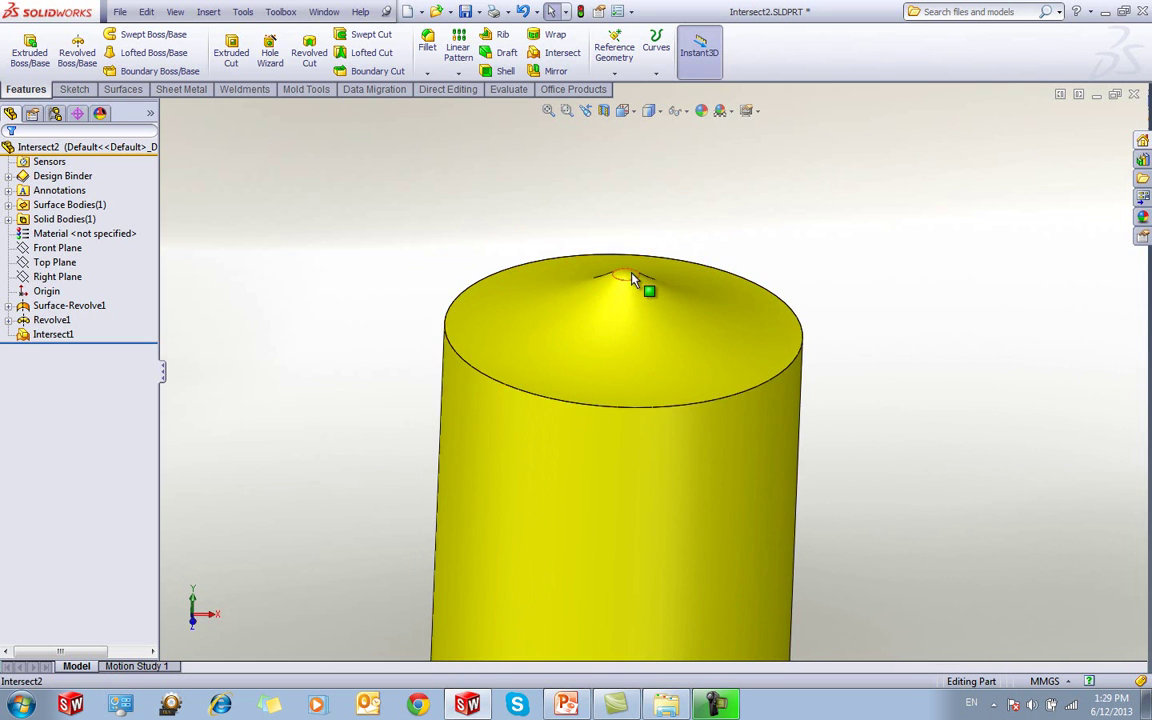
Close Intersect2 without saving, switch to PowerPoint and present the "Other Examples Using Multibodies" slide full screen to review the Wrap example
{"action": "left_click", "coordinate": [1133, 94]}
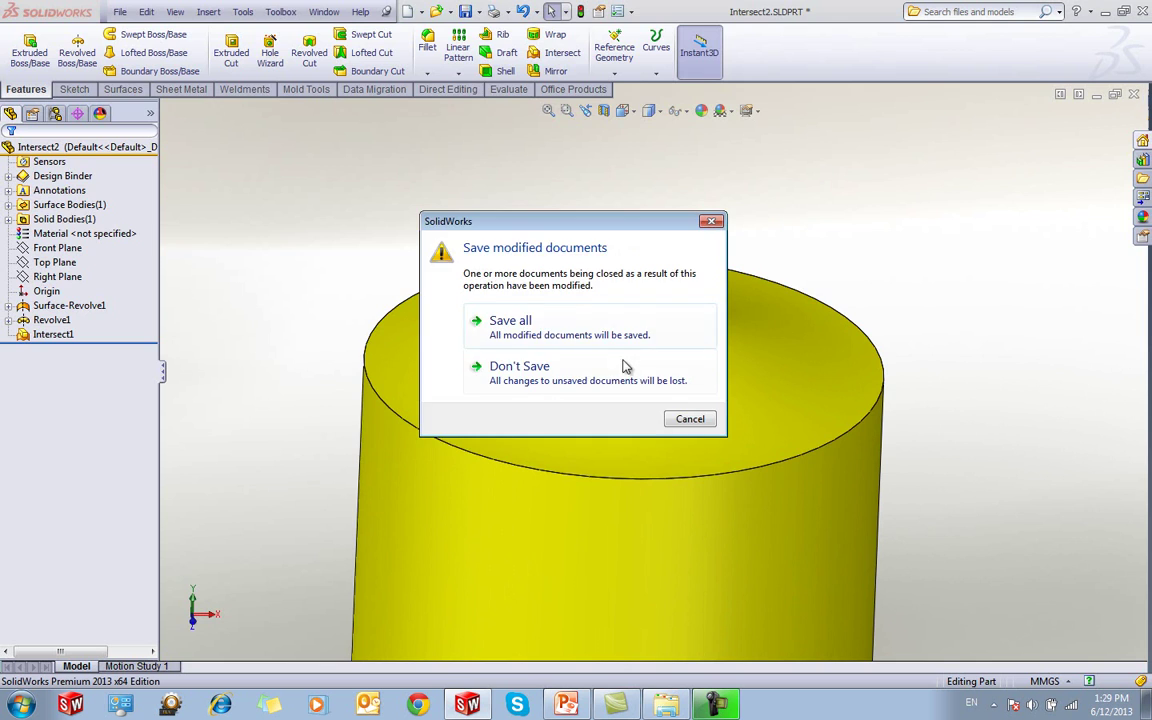
{"action": "left_click", "coordinate": [620, 372]}
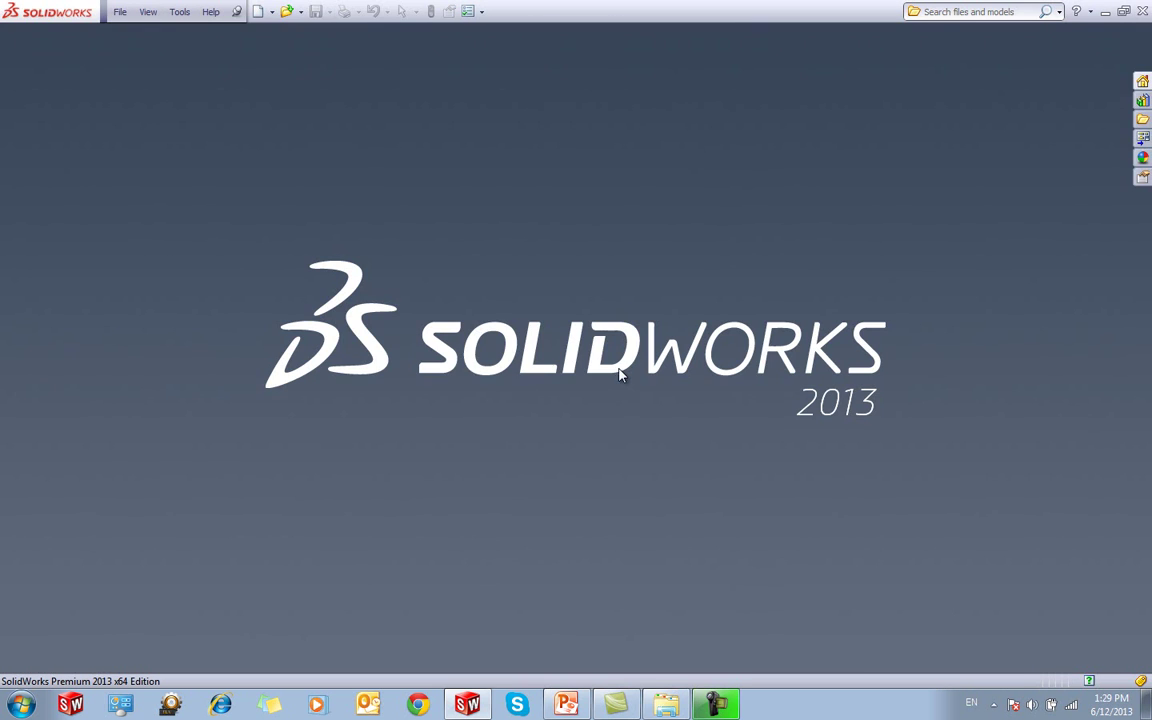
{"action": "left_click", "coordinate": [566, 705]}
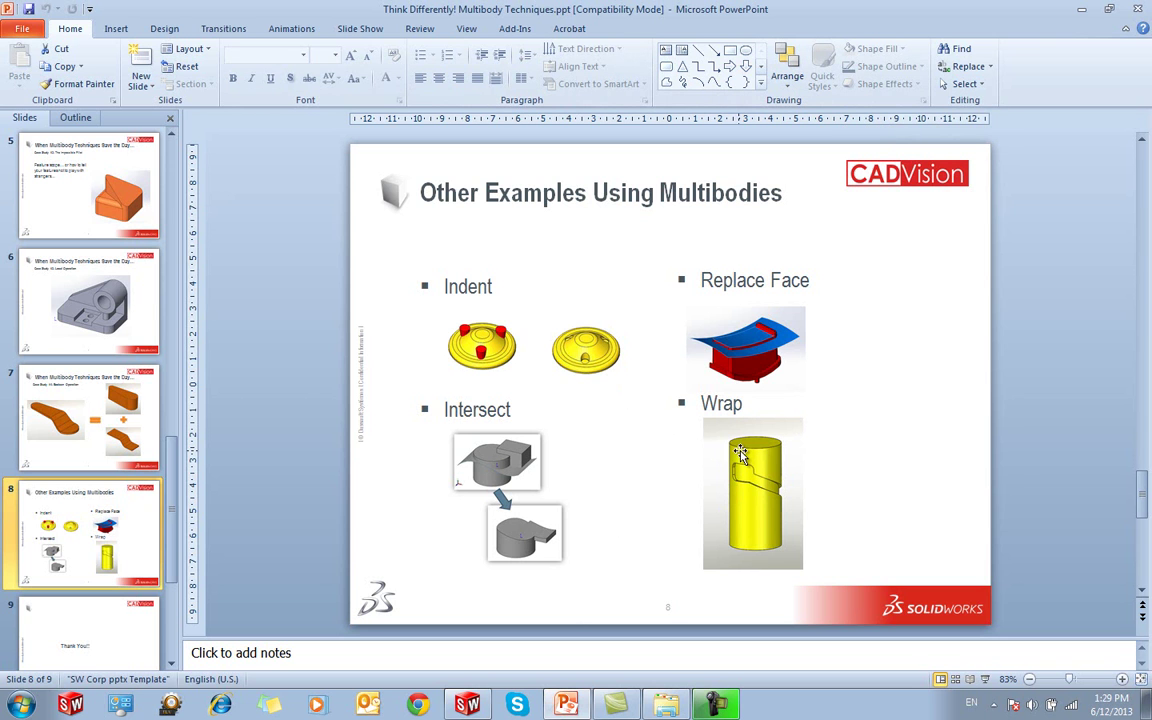
{"action": "left_click", "coordinate": [985, 679]}
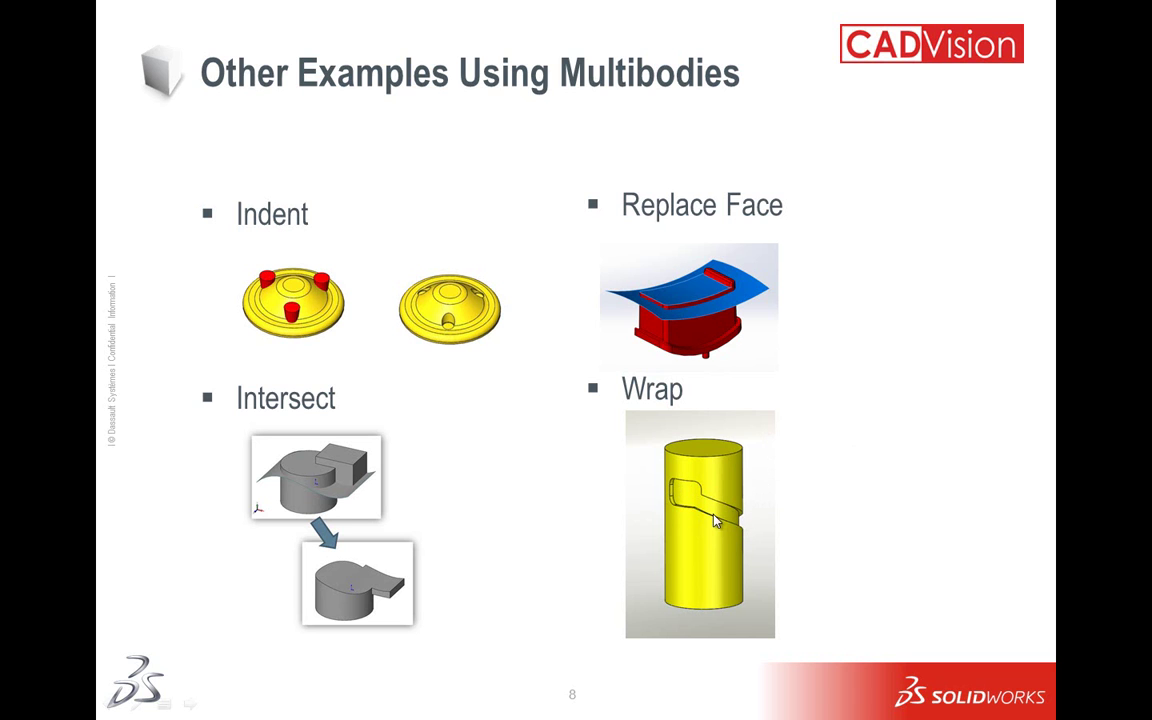
{"action": "key", "text": "Escape"}
Switch back to SolidWorks, open wrap.SLDPRT from the Multibody folder and centre the cylinder in view
{"action": "left_click", "coordinate": [467, 705]}
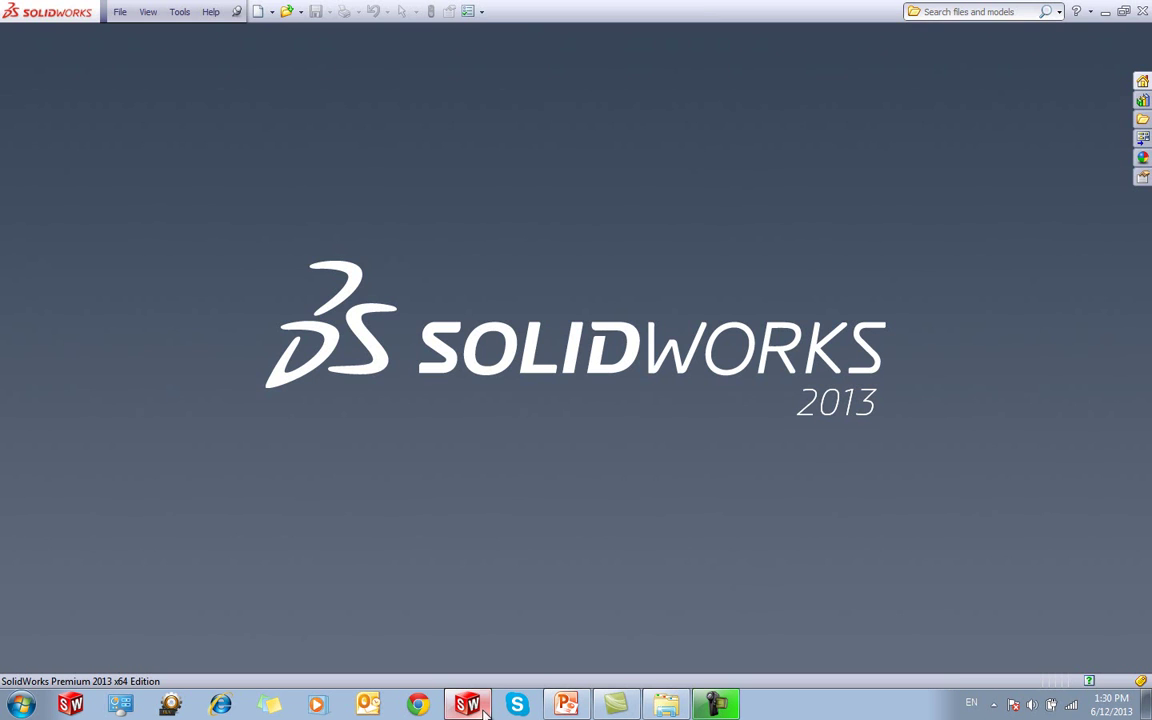
{"action": "left_click", "coordinate": [286, 11]}
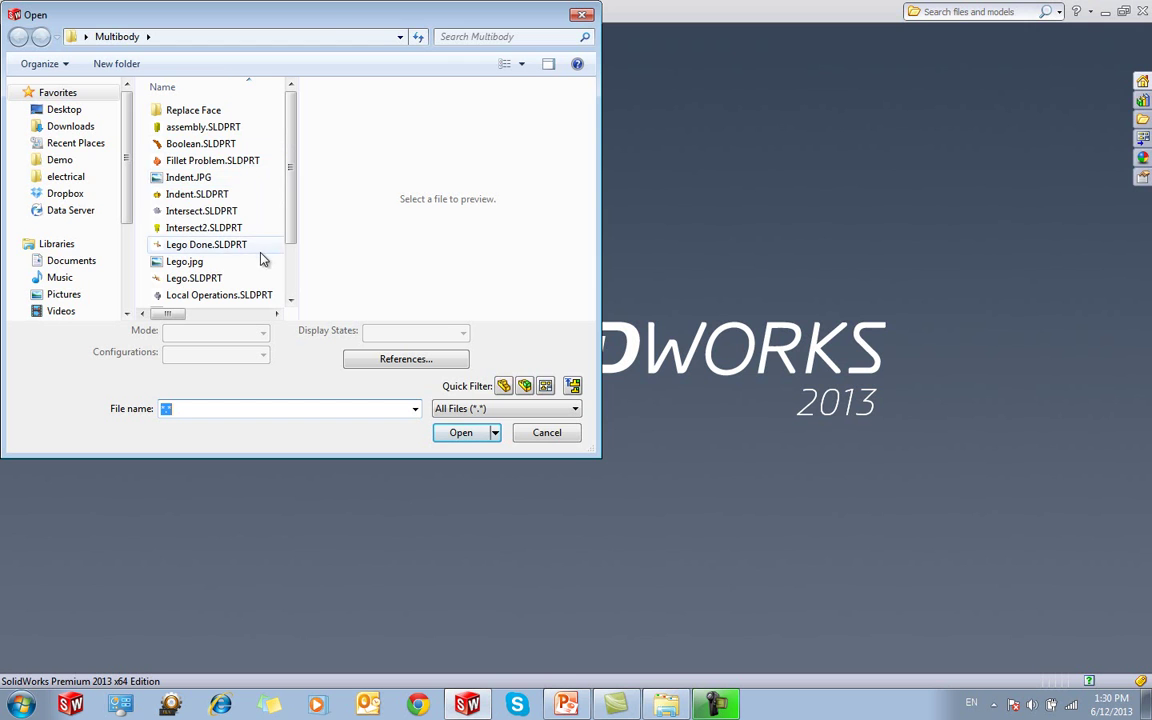
{"action": "scroll", "coordinate": [284, 207], "scroll_direction": "down", "scroll_amount": 2}
{"action": "double_click", "coordinate": [219, 298]}
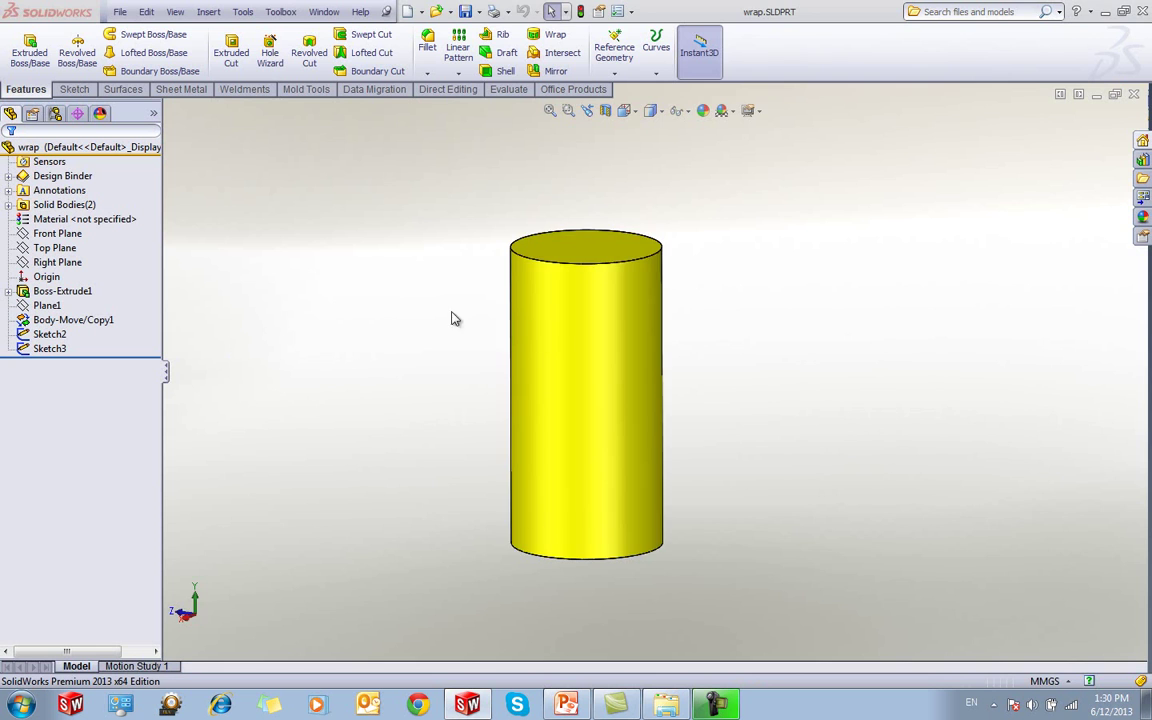
{"action": "middle_click_drag", "start_coordinate": [451, 318], "coordinate": [422, 354]}
{"action": "scroll", "coordinate": [717, 309], "scroll_direction": "down", "scroll_amount": 2}
{"action": "left_click", "coordinate": [669, 370]}
{"action": "left_click", "coordinate": [422, 354]}
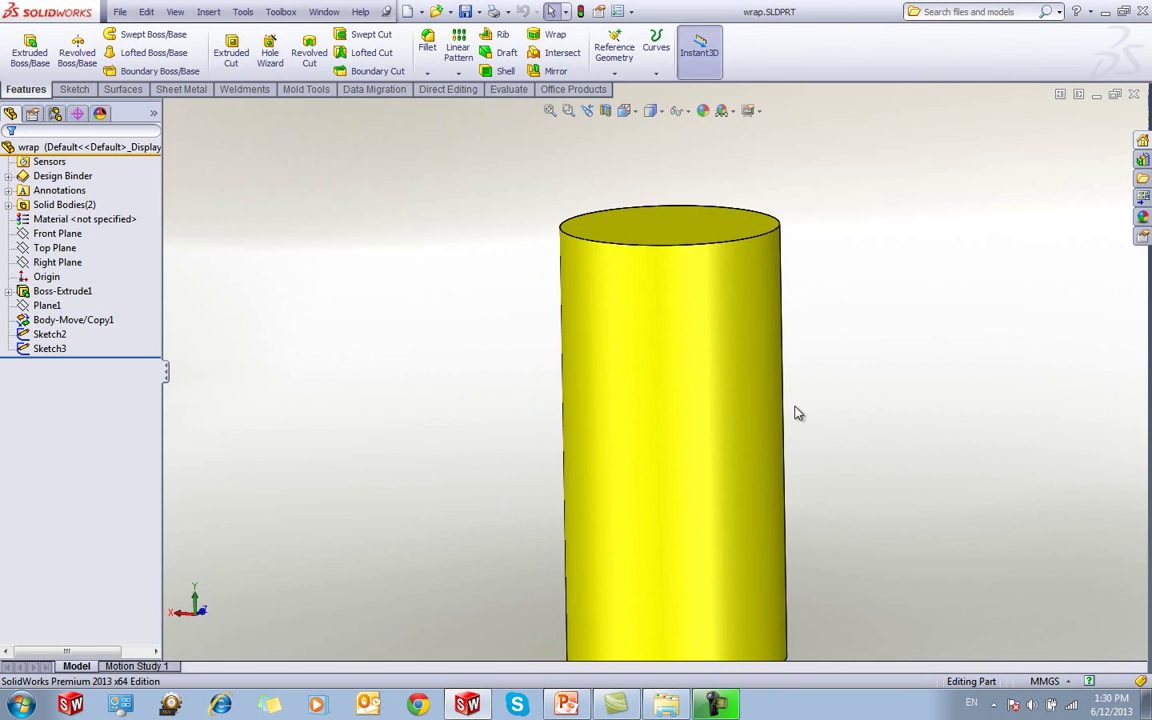
{"action": "middle_click_drag", "start_coordinate": [793, 408], "coordinate": [724, 400], "text": "ctrl"}
Expand the part's solid bodies and highlight Boss-Extrude1 and Body-Move/Copy1 to examine the two coincident cylinders
{"action": "left_click", "coordinate": [9, 205]}
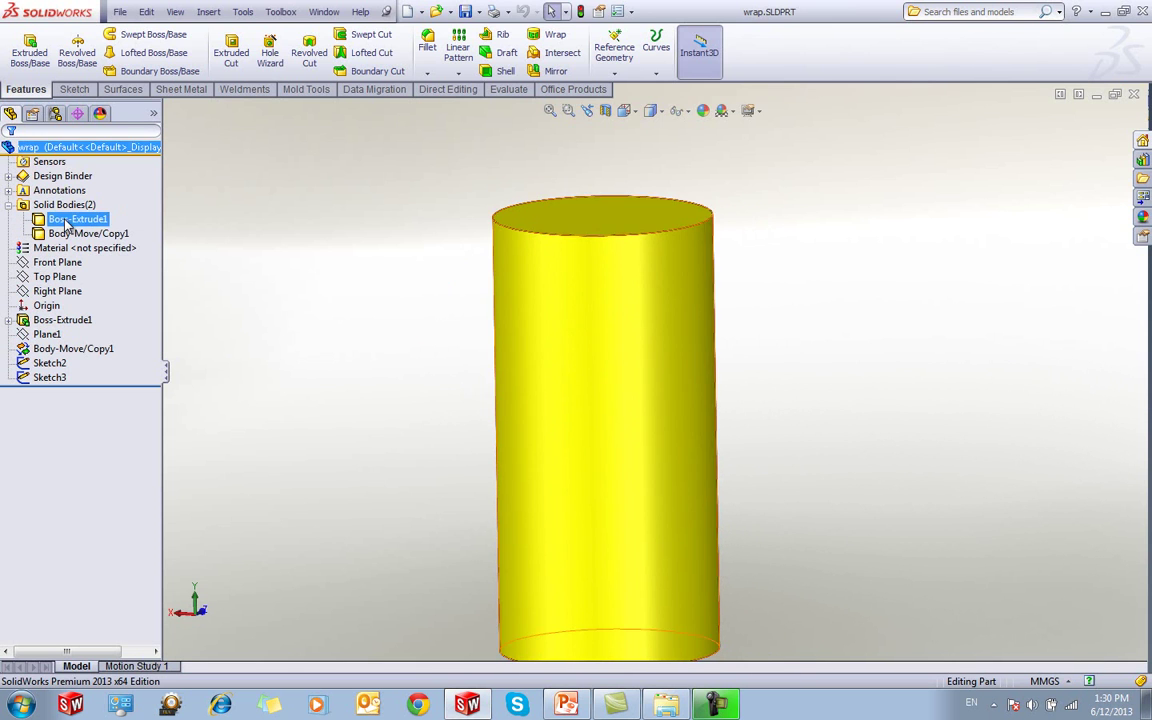
{"action": "left_click", "coordinate": [67, 234]}
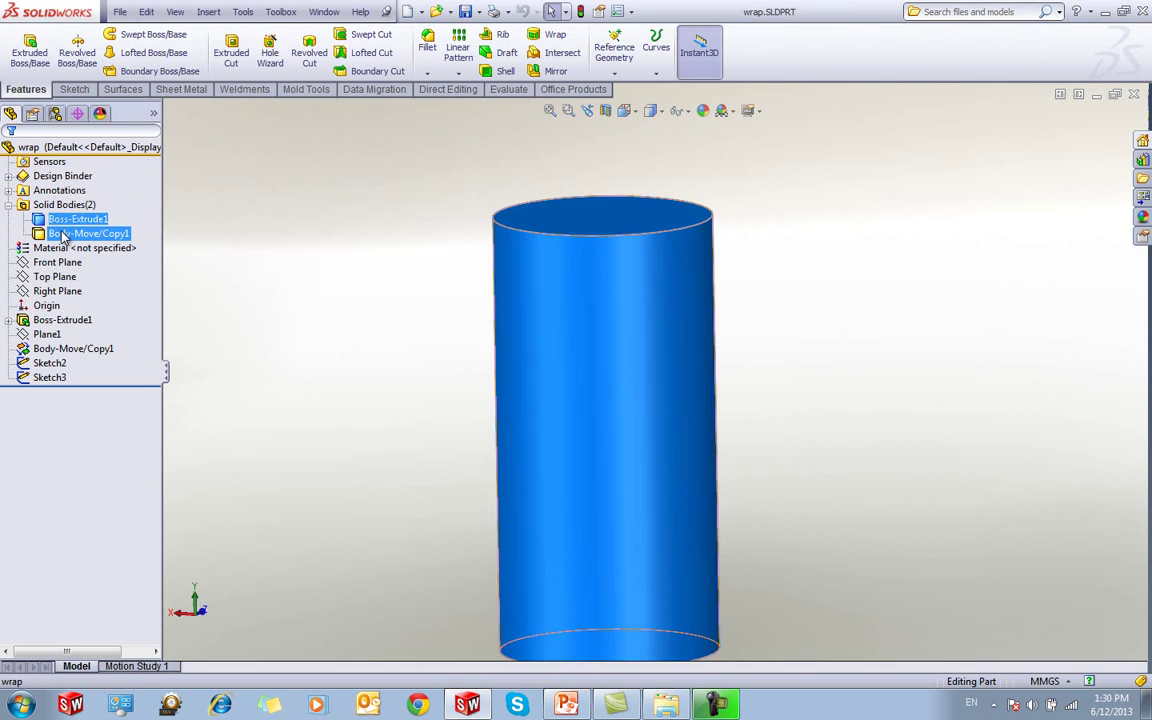
{"action": "left_click", "coordinate": [355, 327]}
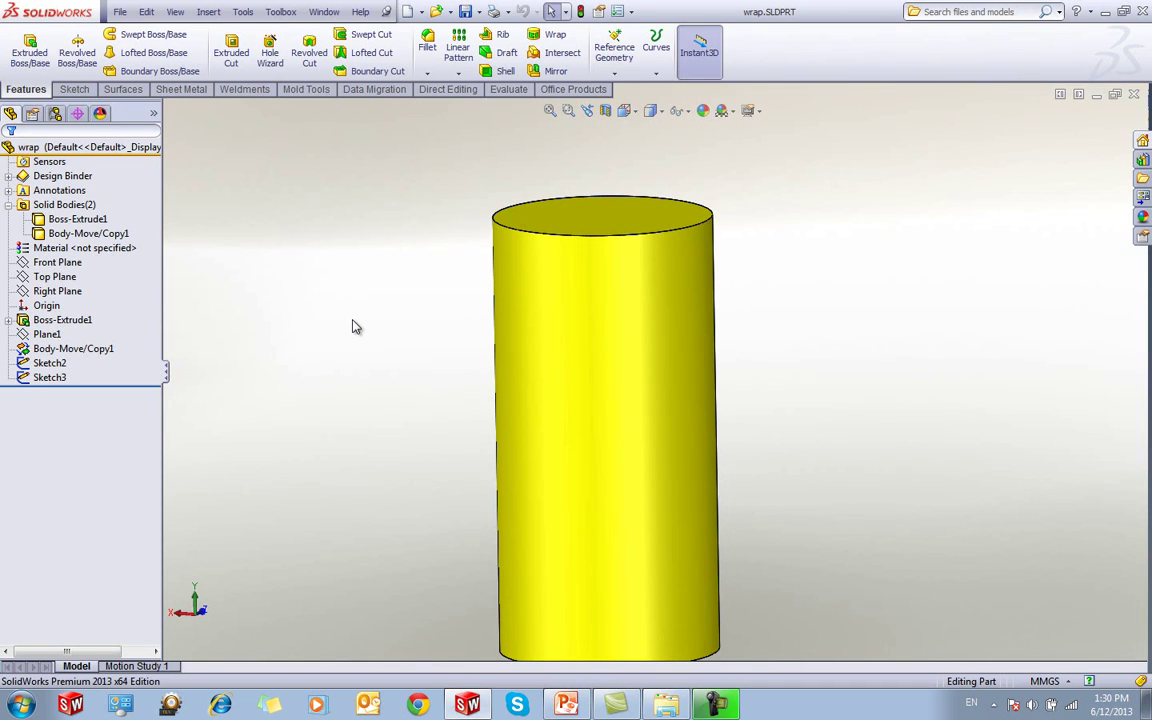
{"action": "middle_click_drag", "start_coordinate": [368, 346], "coordinate": [362, 333]}
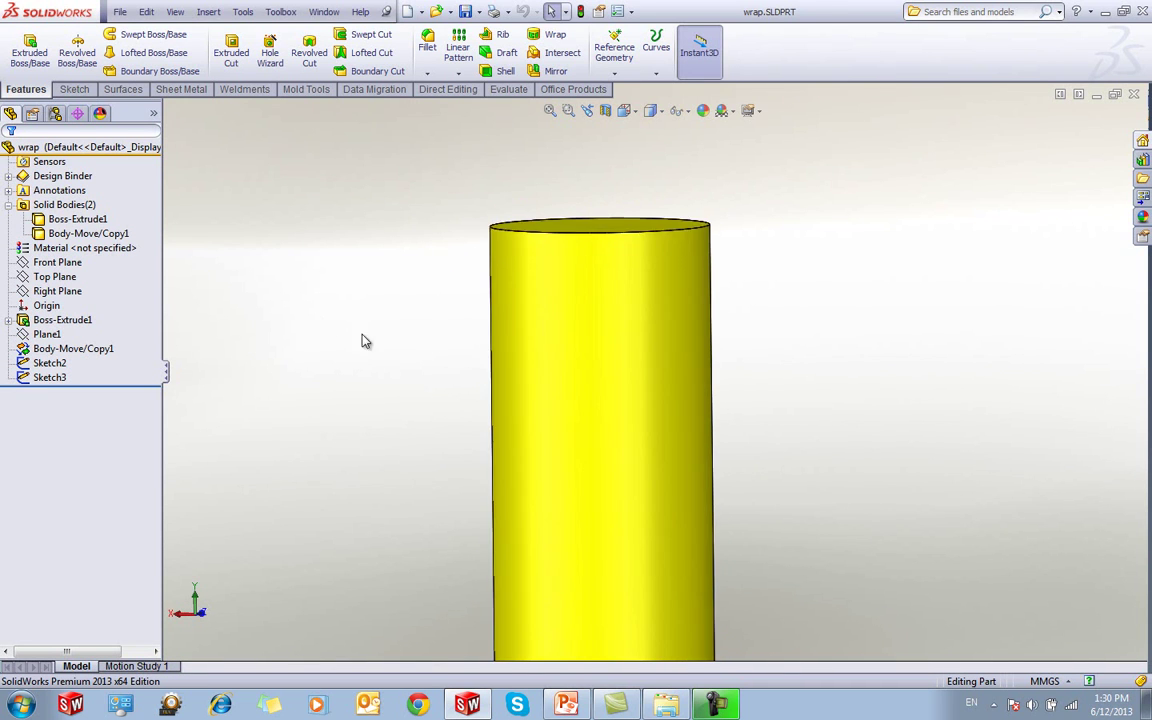
Hide the Body-Move/Copy1 solid body and collapse the part's solid bodies list
{"action": "scroll", "coordinate": [362, 333], "scroll_direction": "up", "scroll_amount": 1}
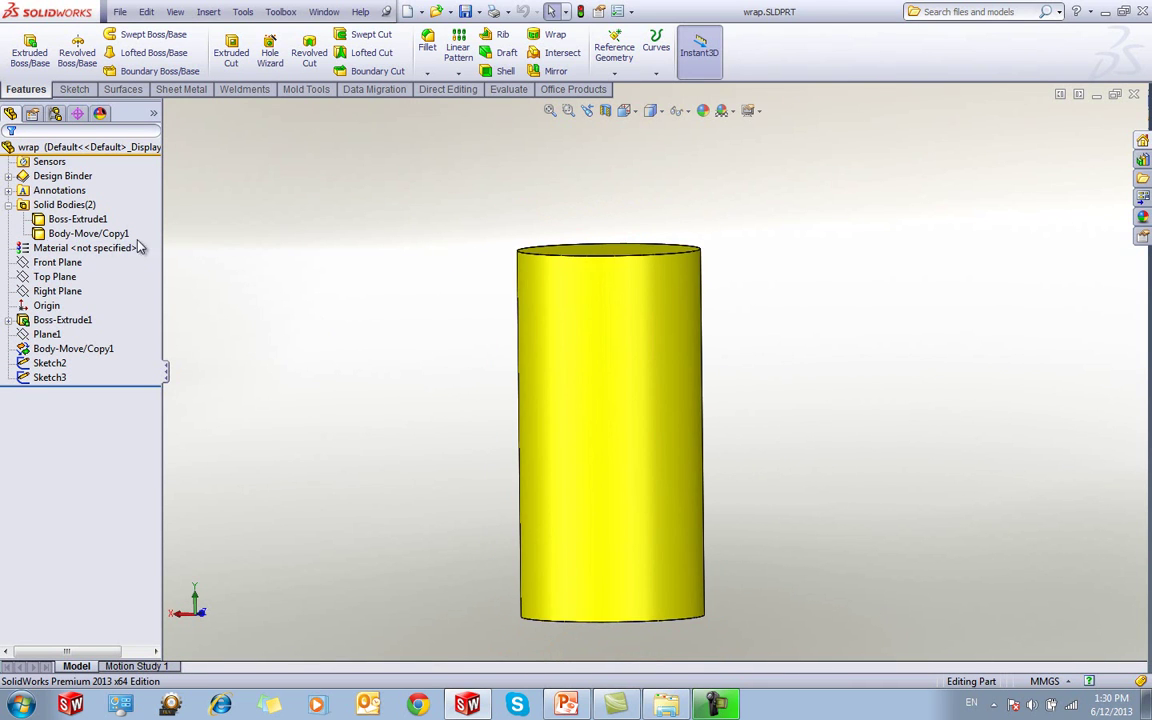
{"action": "left_click", "coordinate": [90, 233]}
{"action": "left_click", "coordinate": [121, 206]}
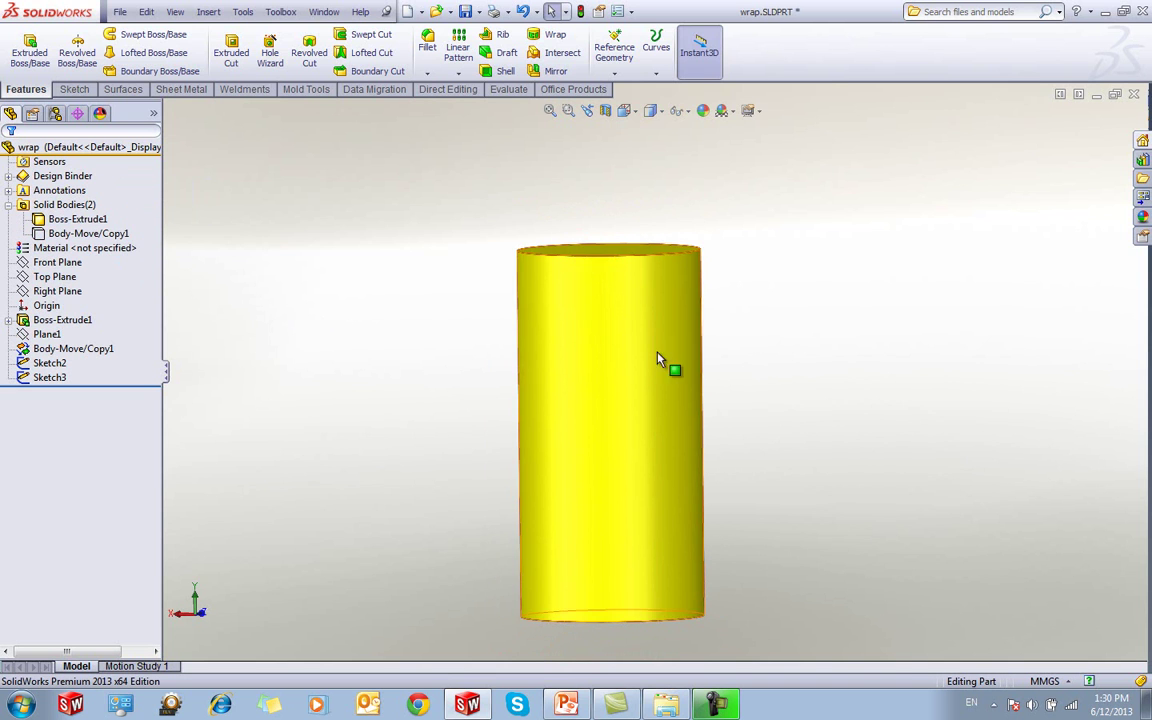
{"action": "left_click", "coordinate": [9, 205]}
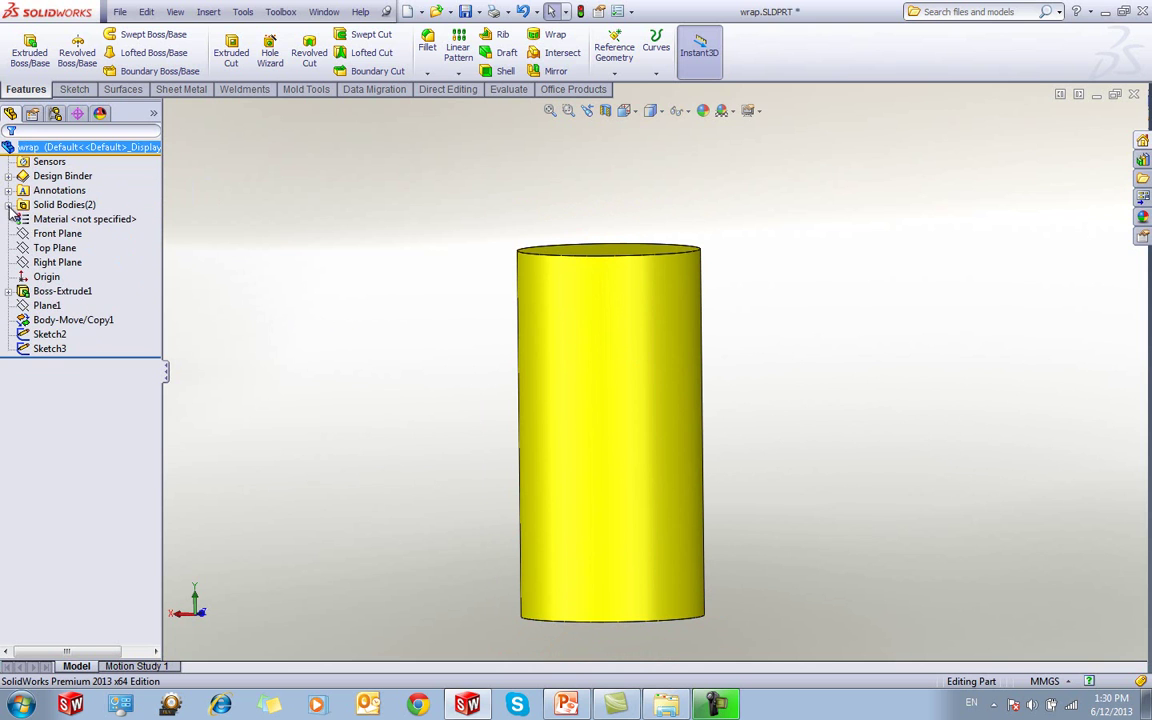
Wrap the rounded rectangle of Sketch2 onto the cylinder's outer face as a 5 mm deboss
{"action": "left_click", "coordinate": [50, 334]}
{"action": "mouse_move", "coordinate": [480, 230]}
{"action": "middle_mouse_down"}
{"action": "mouse_move", "coordinate": [571, 226]}
{"action": "mouse_move", "coordinate": [651, 313]}
{"action": "mouse_move", "coordinate": [679, 375]}
{"action": "middle_mouse_up"}
{"action": "left_click", "coordinate": [679, 375]}
{"action": "left_click", "coordinate": [50, 334]}
{"action": "scroll", "coordinate": [489, 321], "scroll_direction": "down", "scroll_amount": 3}
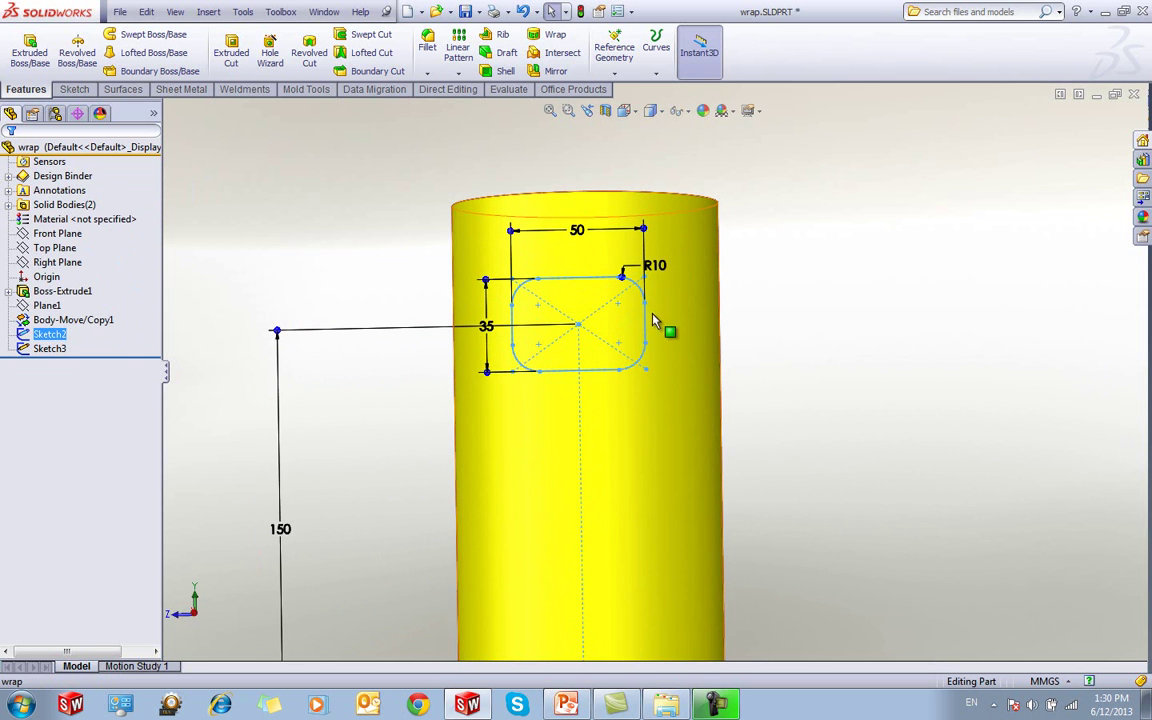
{"action": "middle_click_drag", "start_coordinate": [368, 257], "coordinate": [380, 310]}
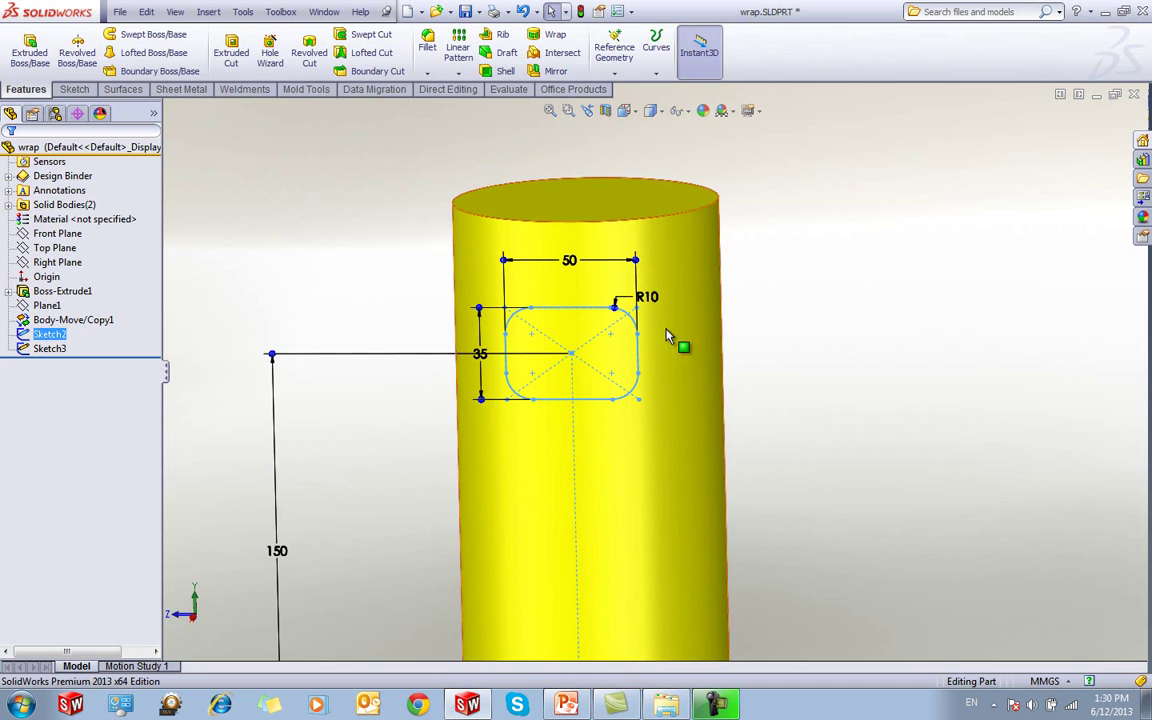
{"action": "left_click", "coordinate": [692, 362]}
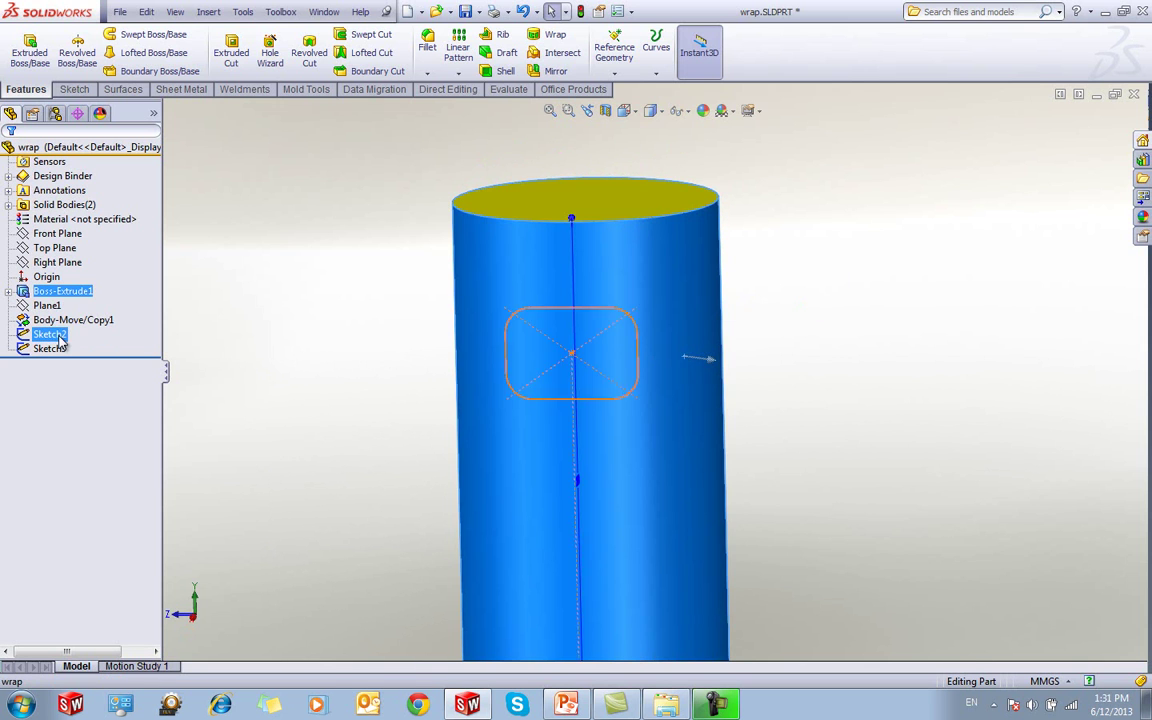
{"action": "left_click", "coordinate": [49, 334]}
{"action": "left_click", "coordinate": [555, 35]}
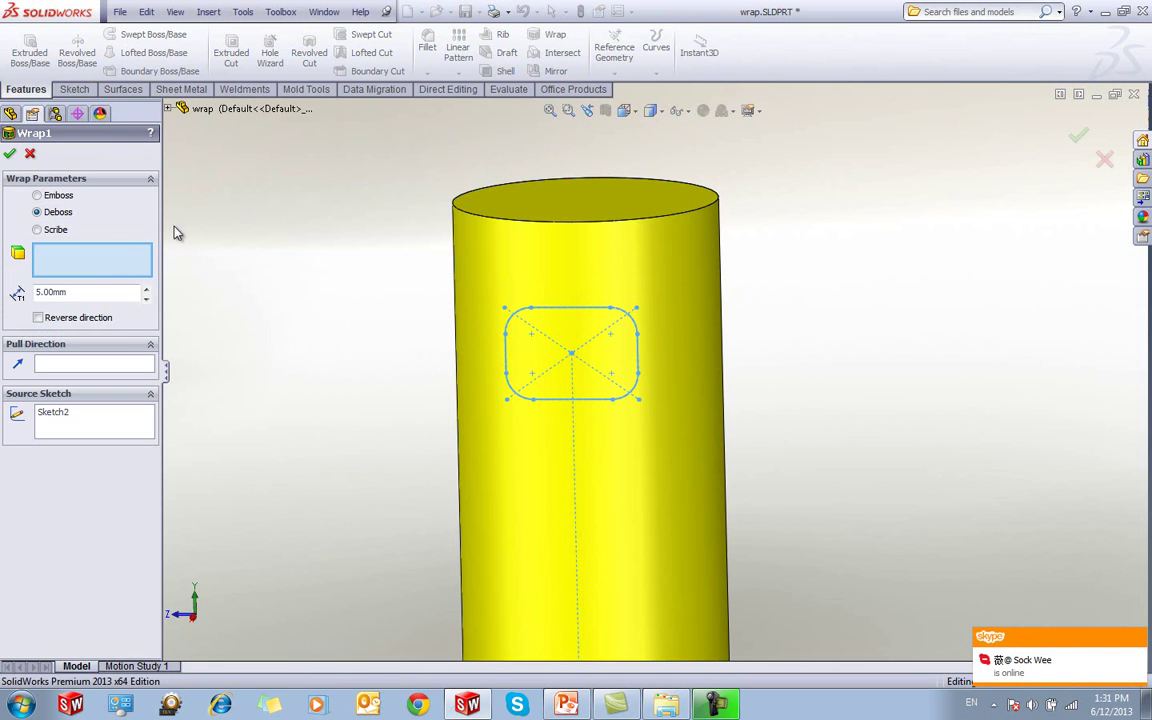
{"action": "left_click", "coordinate": [592, 270]}
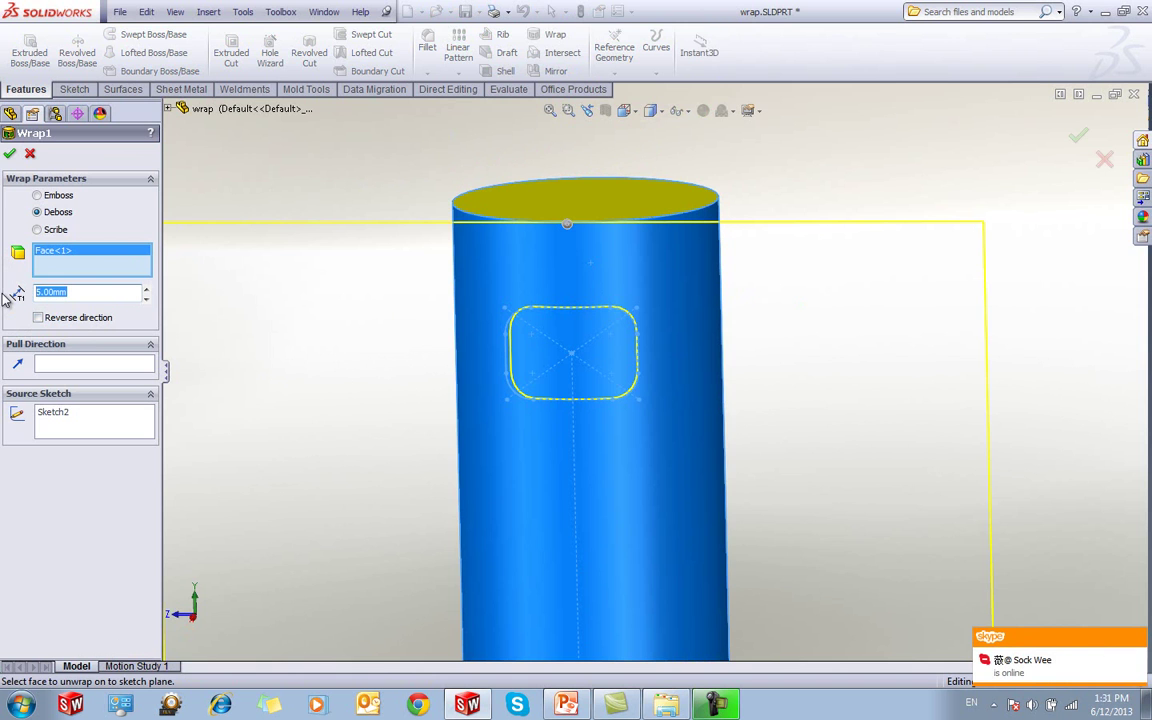
{"action": "left_click", "coordinate": [9, 154]}
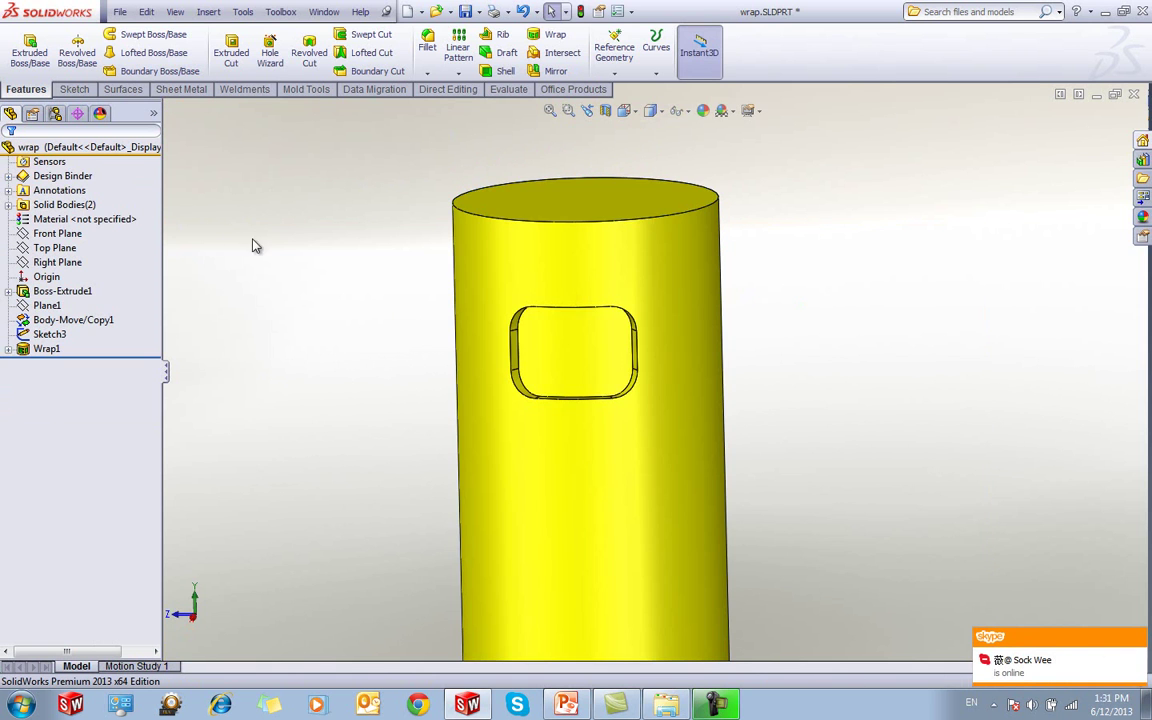
Try to wrap the slanted slot of Sketch3 onto the pocketed cylinder face as a 5 mm deboss
{"action": "middle_click_drag", "start_coordinate": [335, 284], "coordinate": [324, 275]}
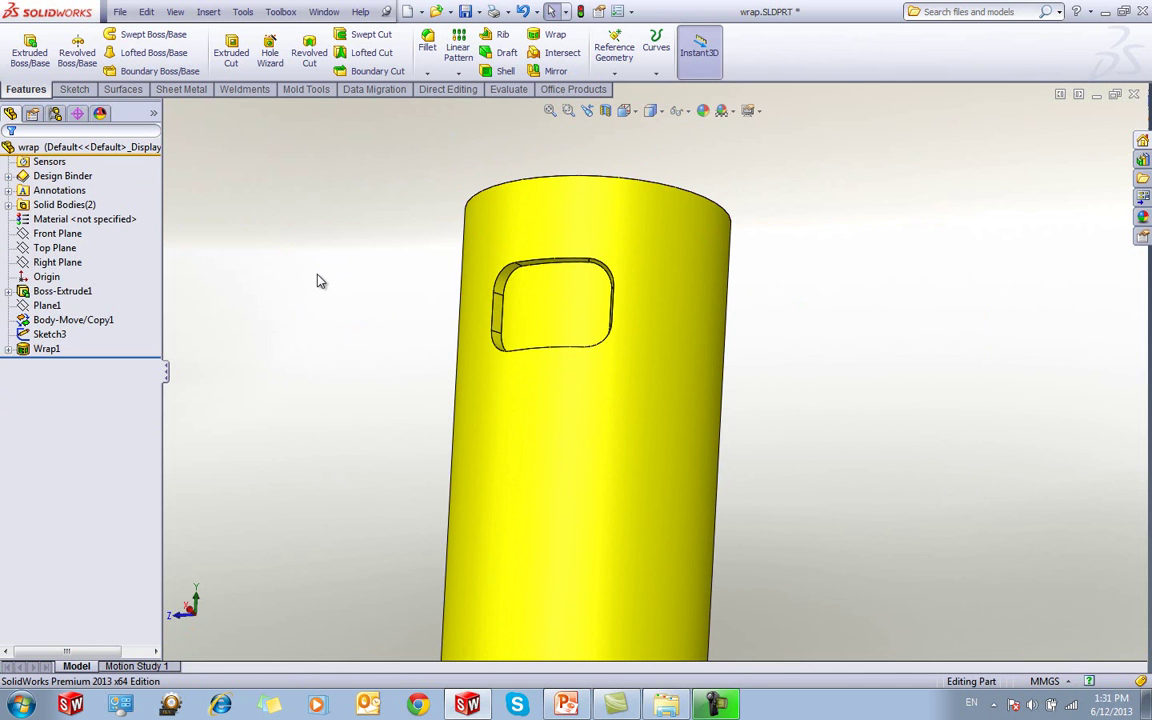
{"action": "left_click", "coordinate": [49, 334]}
{"action": "mouse_move", "coordinate": [357, 316]}
{"action": "middle_mouse_down"}
{"action": "mouse_move", "coordinate": [380, 378]}
{"action": "mouse_move", "coordinate": [398, 380]}
{"action": "mouse_move", "coordinate": [482, 460]}
{"action": "middle_mouse_up"}
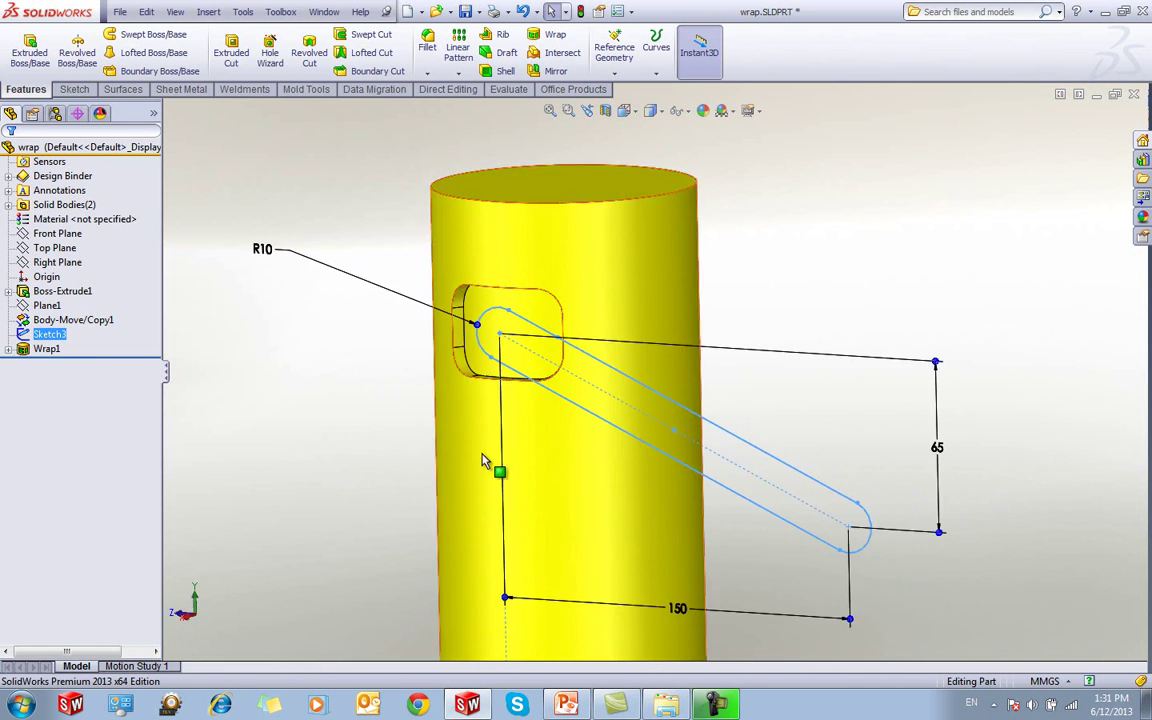
{"action": "left_click", "coordinate": [503, 424]}
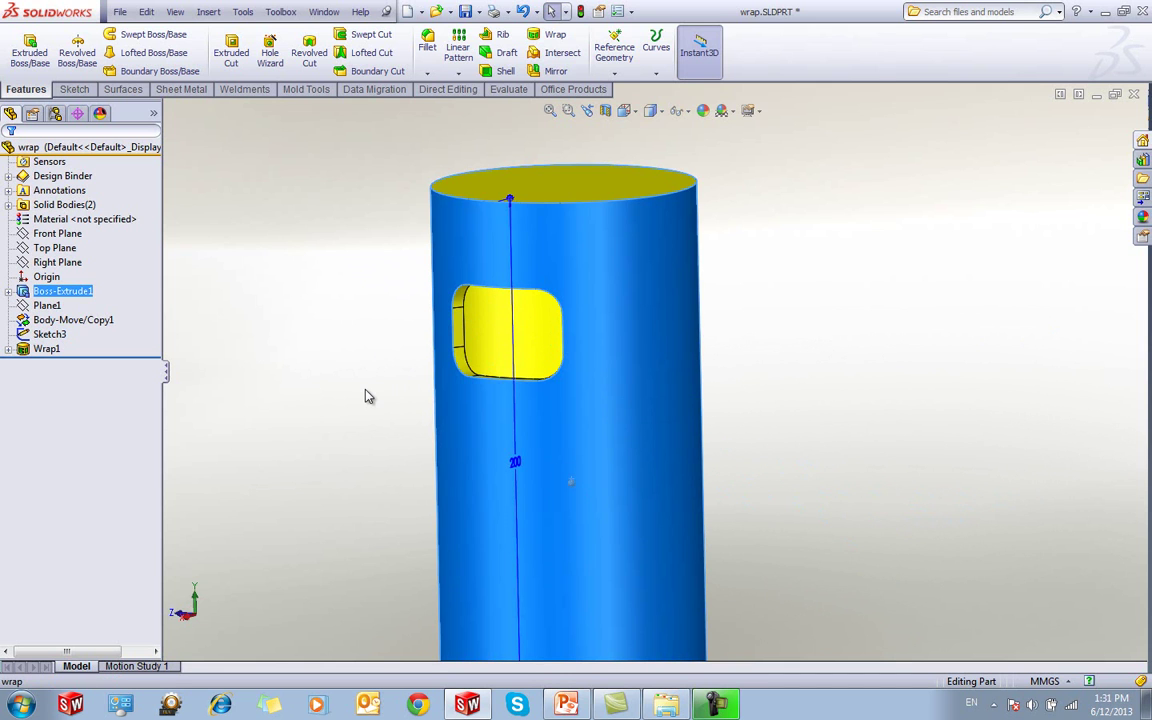
{"action": "left_click", "coordinate": [50, 334]}
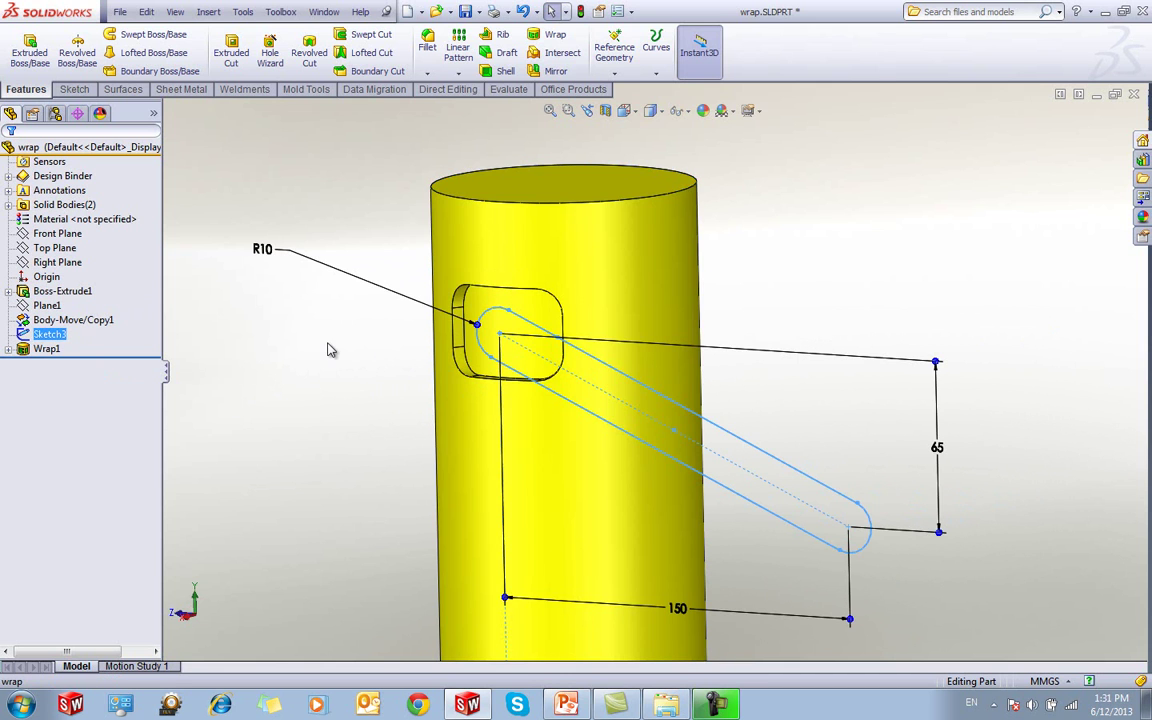
{"action": "left_click", "coordinate": [549, 34]}
{"action": "left_click", "coordinate": [612, 279]}
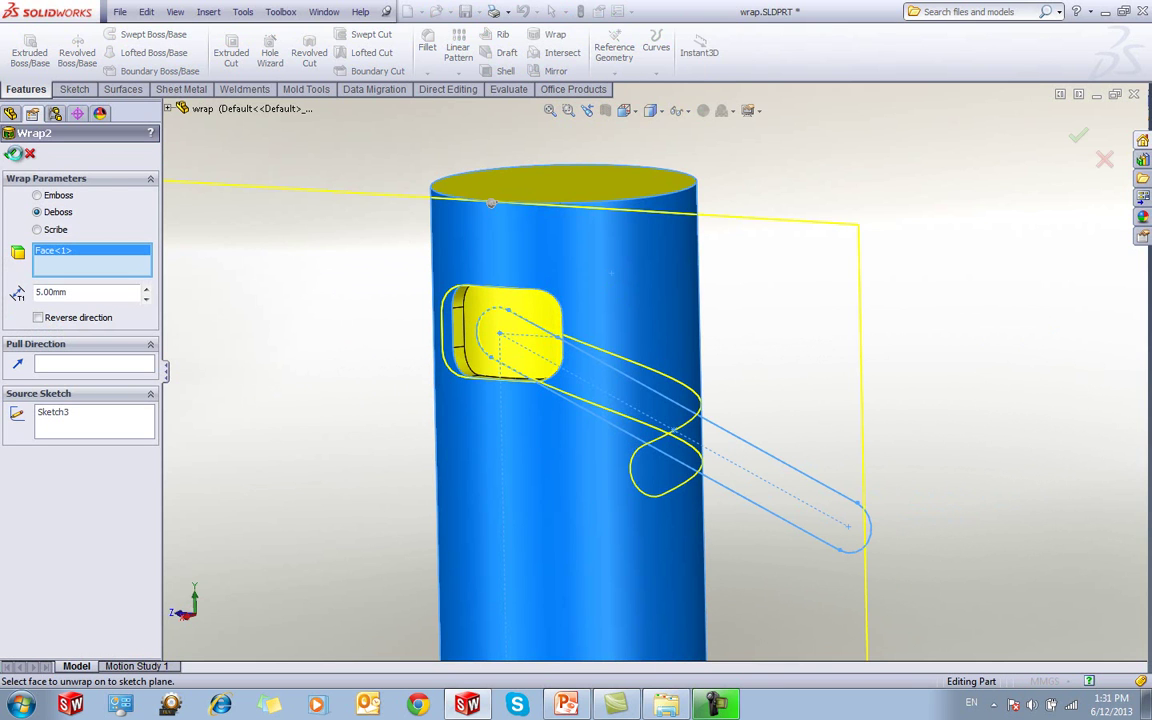
{"action": "left_click", "coordinate": [13, 153]}
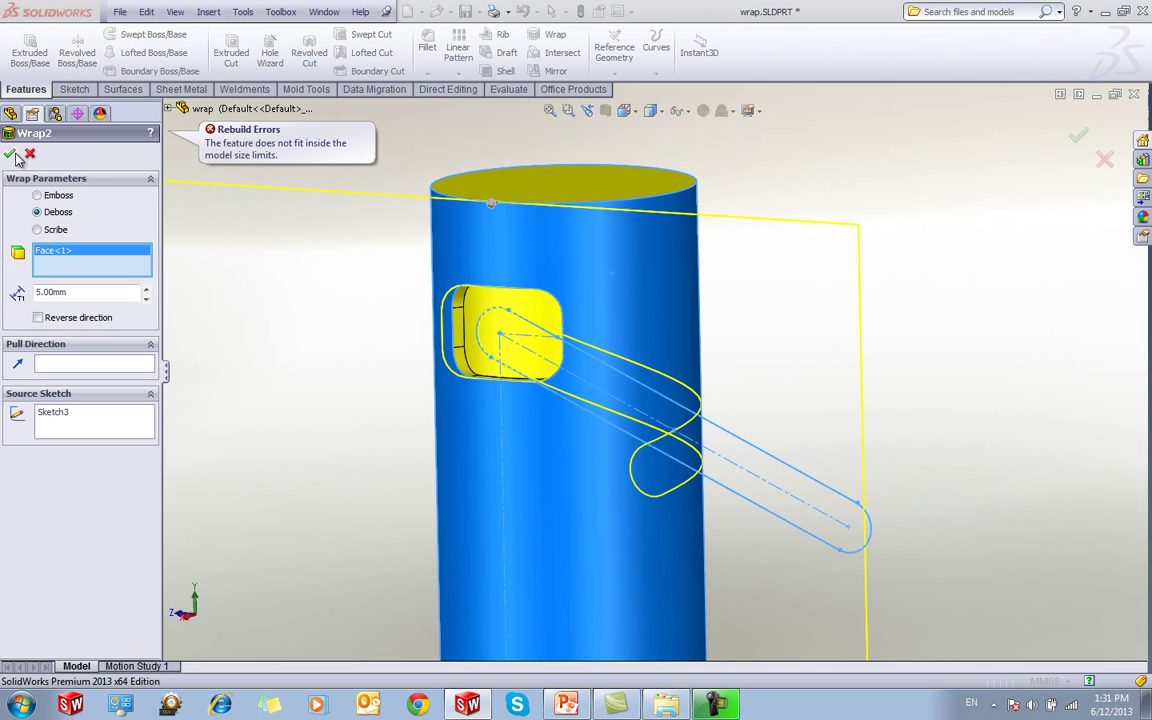
{"action": "middle_click_drag", "start_coordinate": [507, 332], "coordinate": [539, 380]}
{"action": "scroll", "coordinate": [540, 380], "scroll_direction": "down", "scroll_amount": 2}
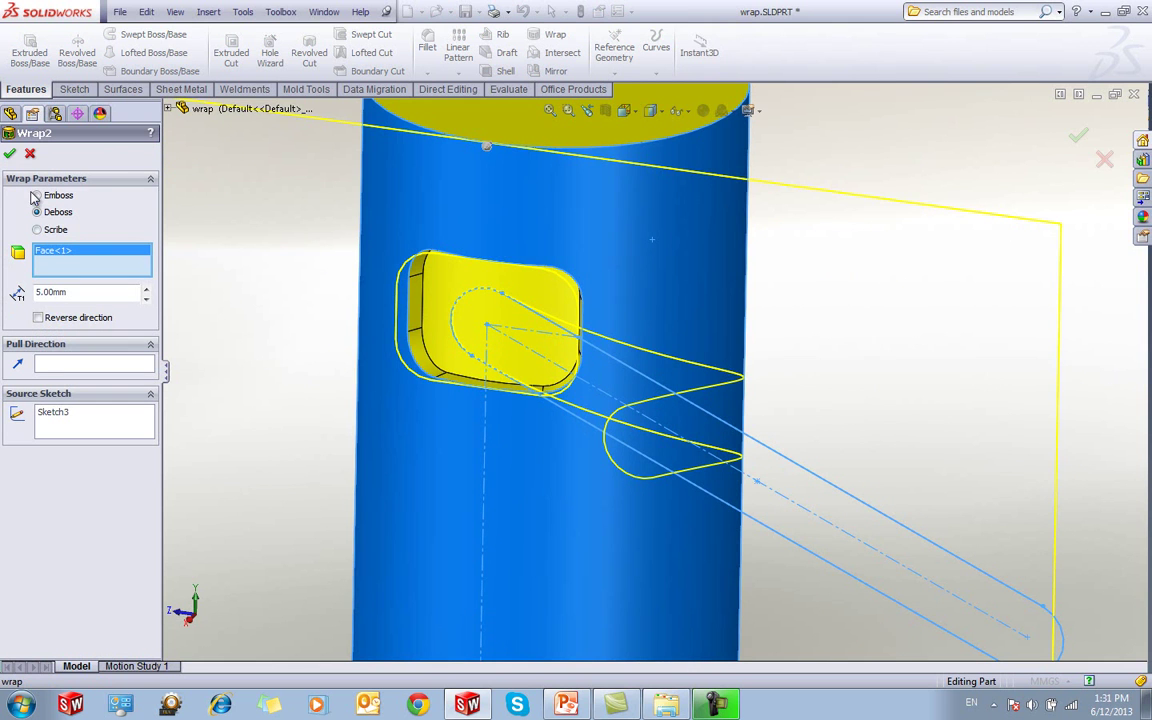
{"action": "left_click", "coordinate": [31, 155]}
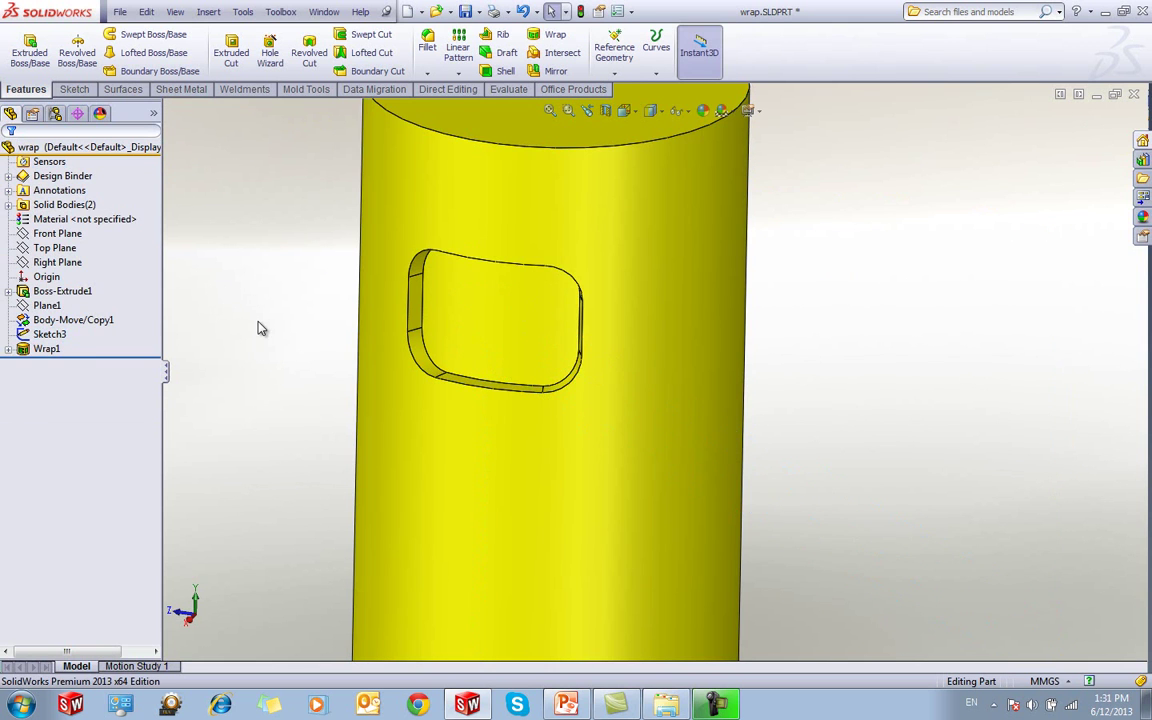
Switch to PowerPoint to review the Wrap picture on the "Other Examples Using Multibodies" slide, and return to SolidWorks
{"action": "middle_click_drag", "start_coordinate": [255, 355], "coordinate": [245, 349]}
{"action": "scroll", "coordinate": [255, 353], "scroll_direction": "up", "scroll_amount": 2}
{"action": "left_click", "coordinate": [567, 704]}
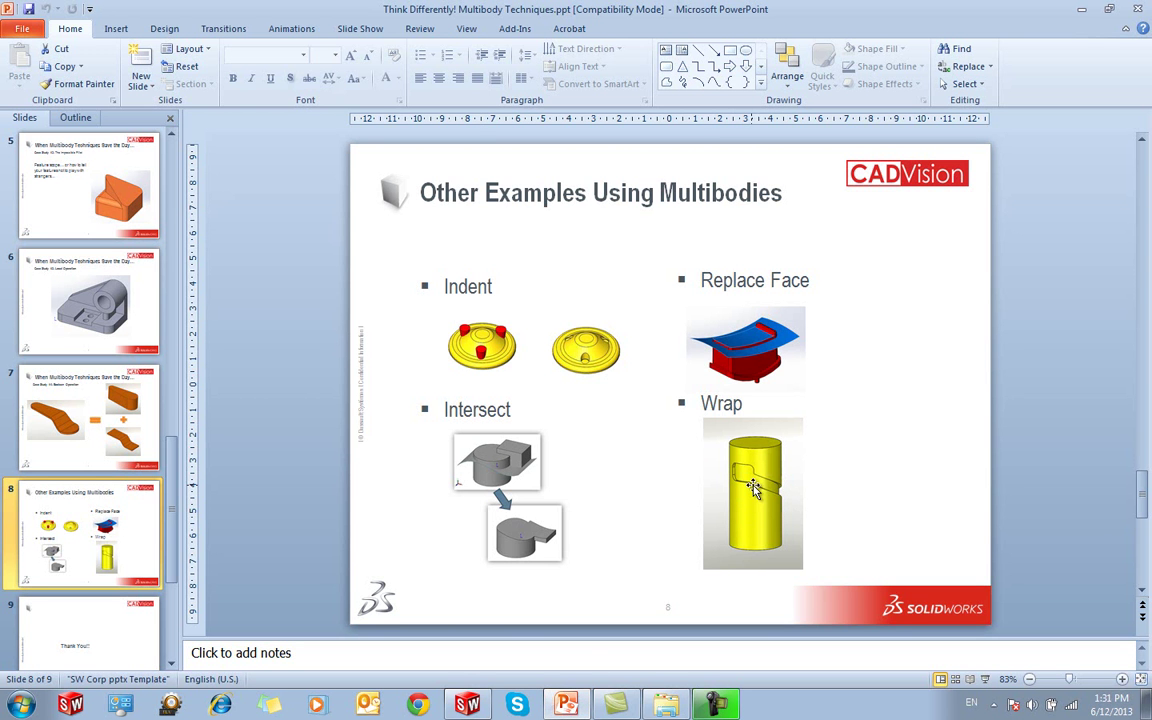
{"action": "left_click", "coordinate": [467, 704]}
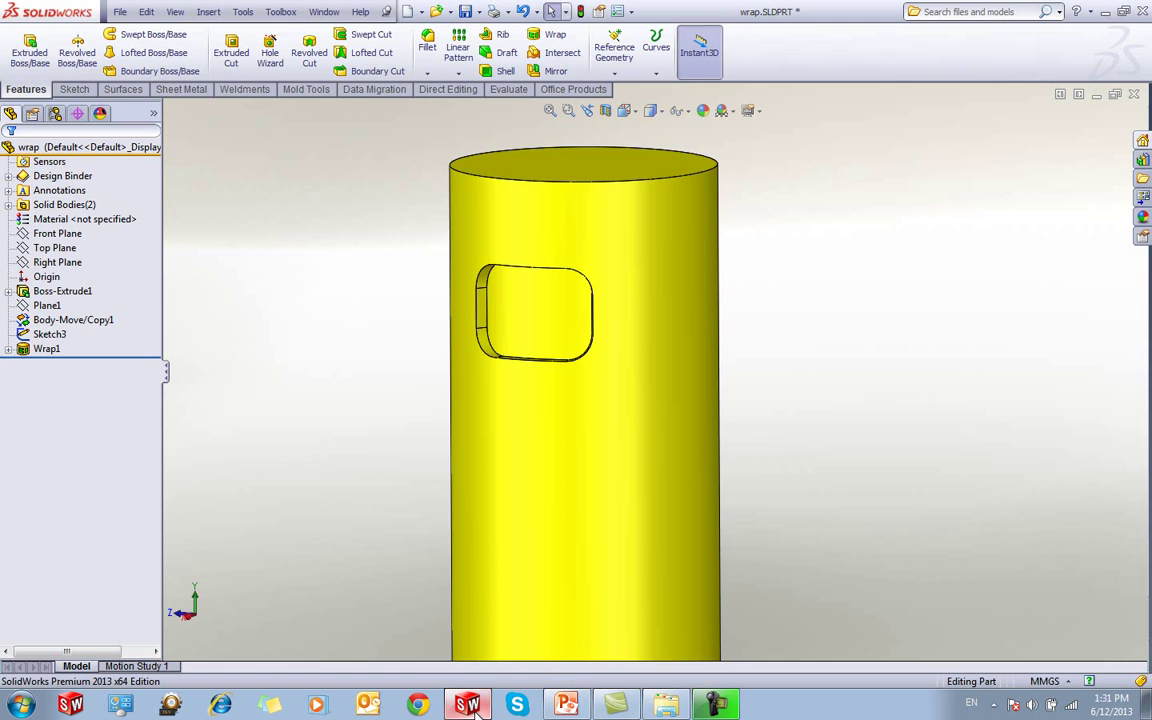
Show the Body-Move/Copy1 solid body and hide the Wrap1 body
{"action": "middle_click_drag", "start_coordinate": [331, 402], "coordinate": [325, 421]}
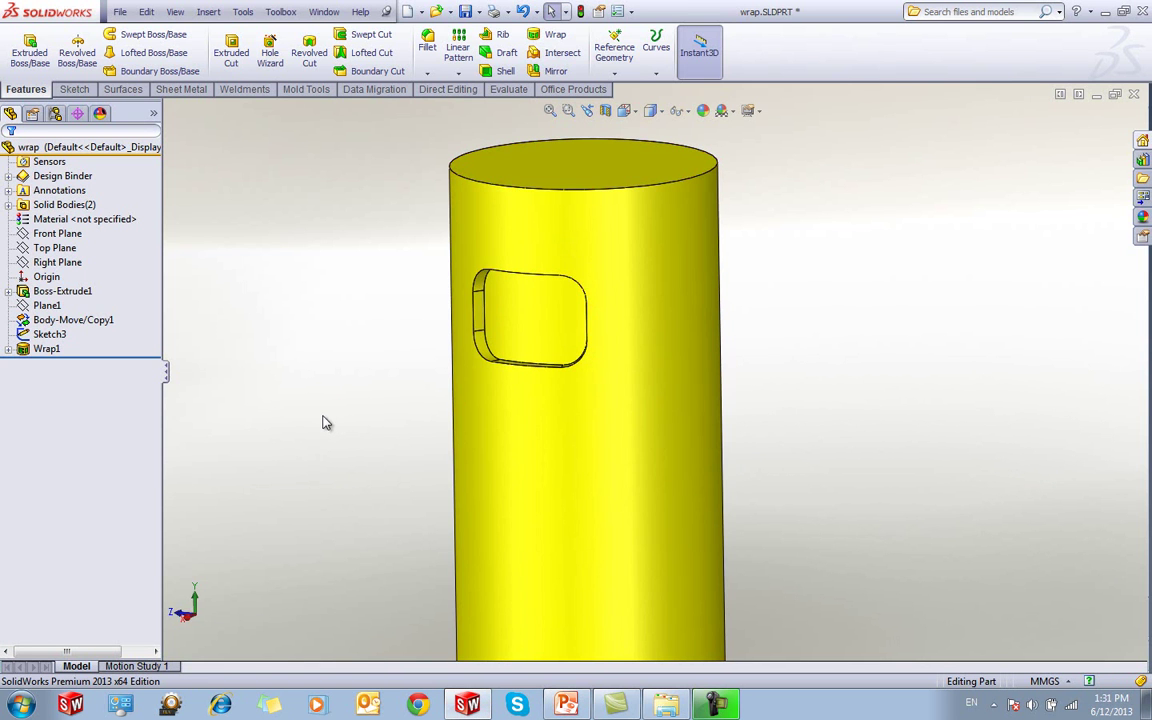
{"action": "left_click", "coordinate": [8, 204]}
{"action": "left_click", "coordinate": [44, 219]}
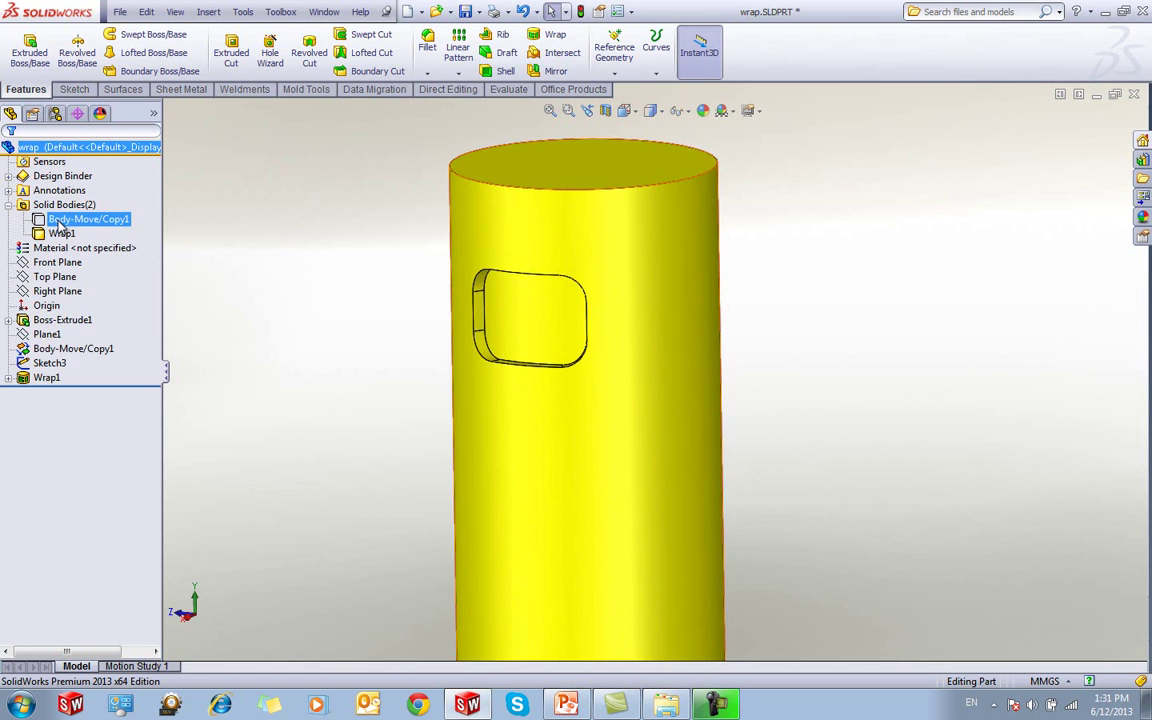
{"action": "left_click", "coordinate": [66, 192]}
{"action": "left_click", "coordinate": [338, 277]}
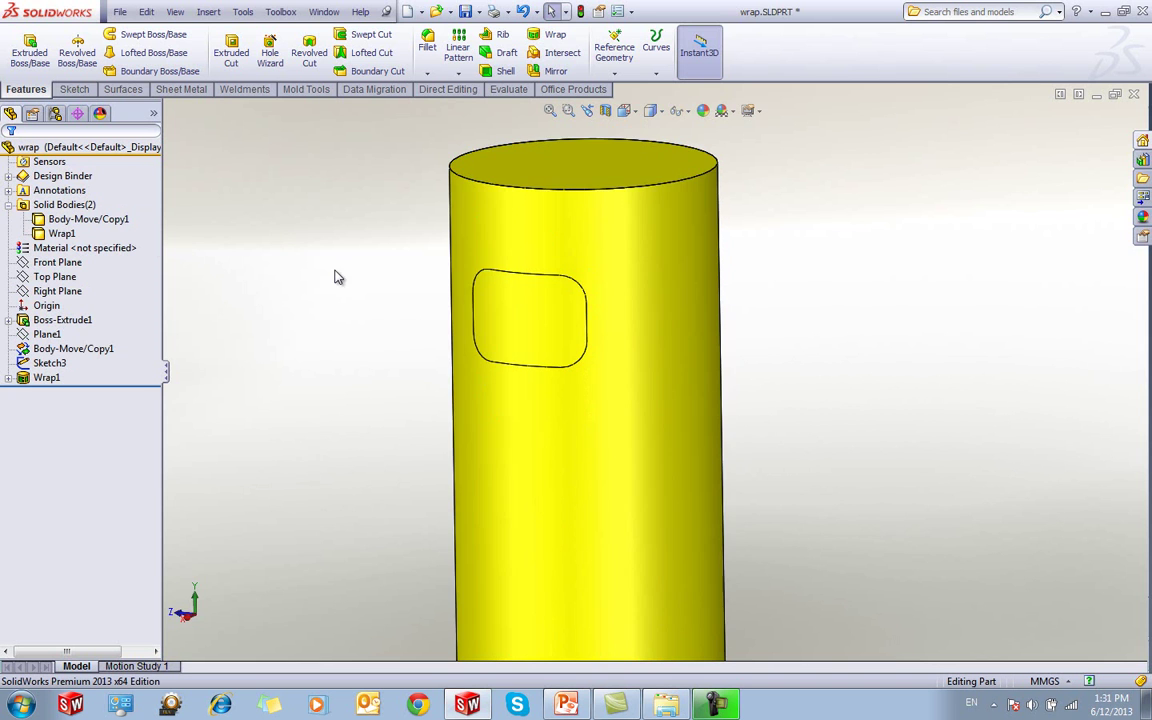
{"action": "left_click", "coordinate": [61, 233]}
{"action": "left_click", "coordinate": [78, 221], "text": "ctrl"}
{"action": "left_click", "coordinate": [67, 191]}
Wrap the slanted slot of Sketch3 onto the copied cylinder's outer face as a 5 mm deboss
{"action": "left_click", "coordinate": [52, 363]}
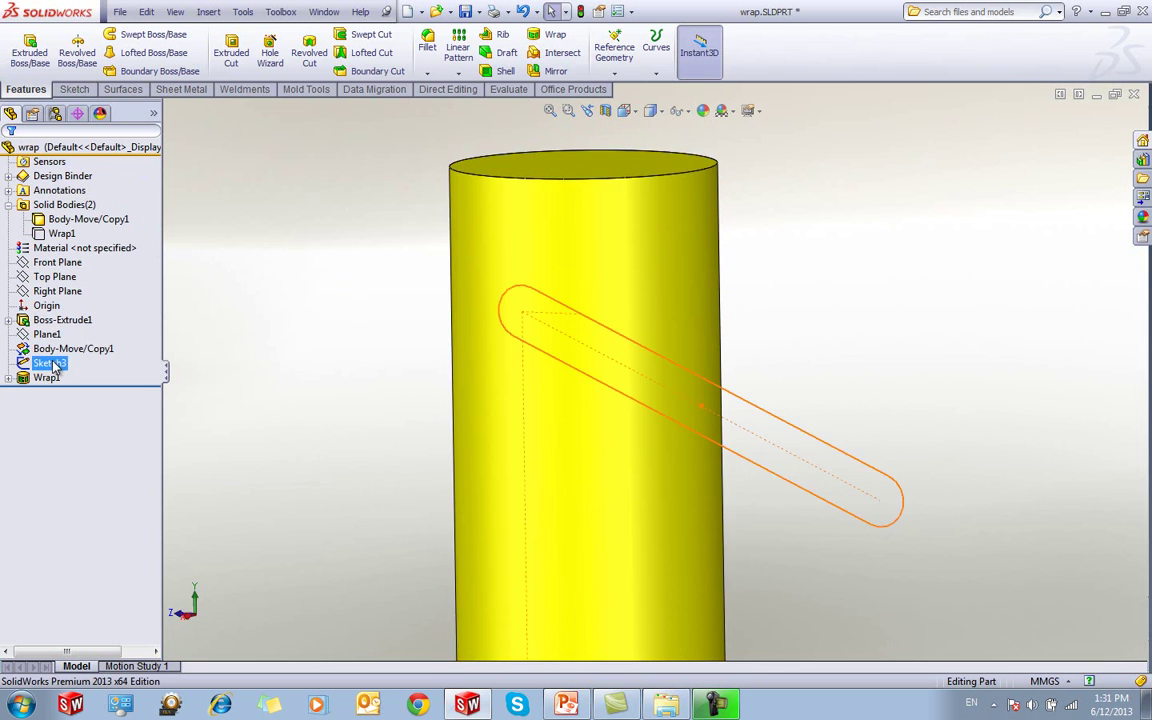
{"action": "middle_click_drag", "start_coordinate": [368, 336], "coordinate": [432, 298]}
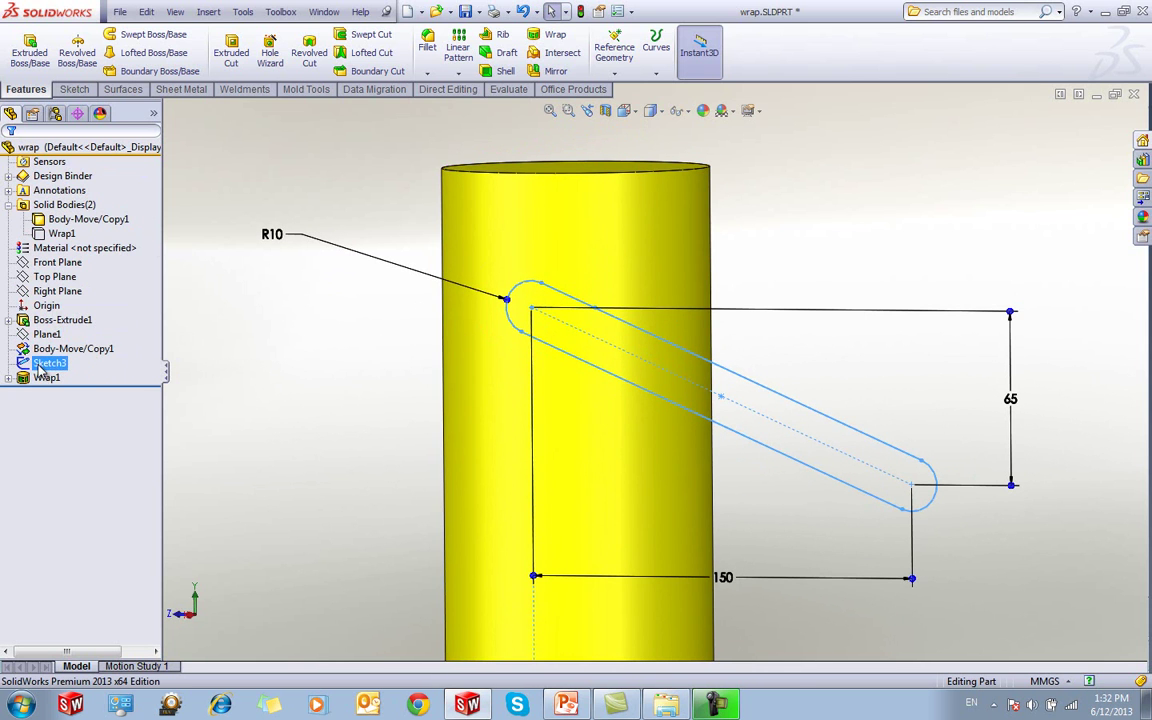
{"action": "left_click", "coordinate": [550, 34]}
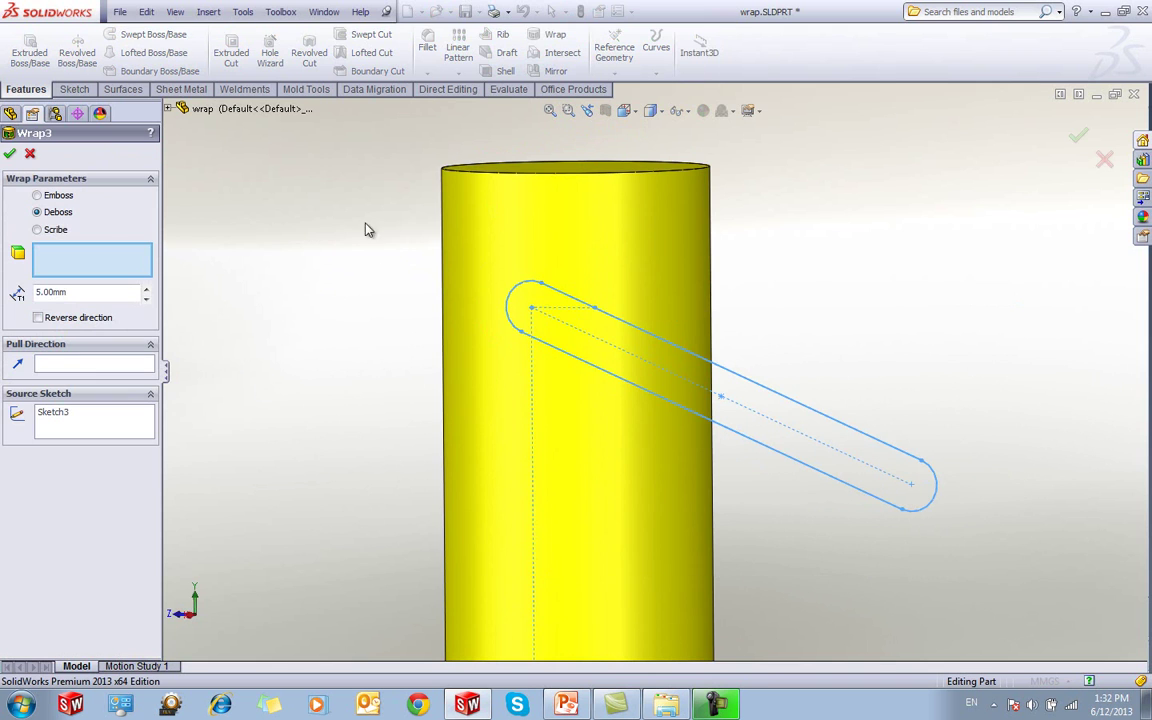
{"action": "left_click", "coordinate": [606, 436]}
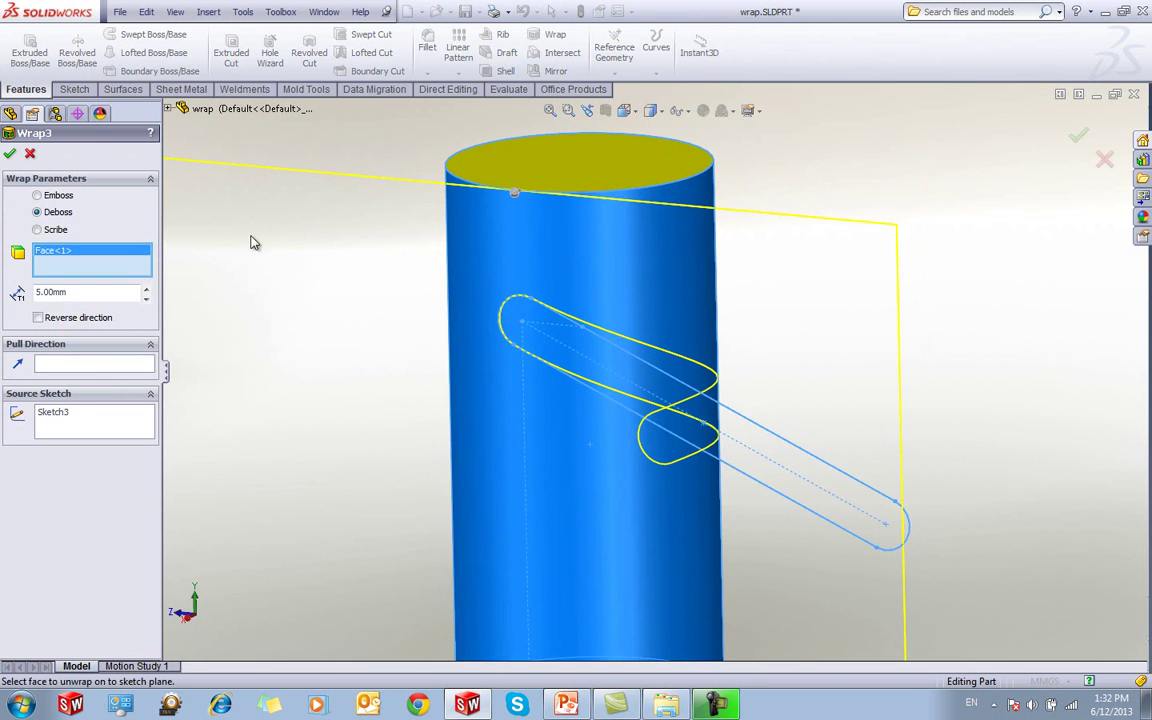
{"action": "key", "text": "Return"}
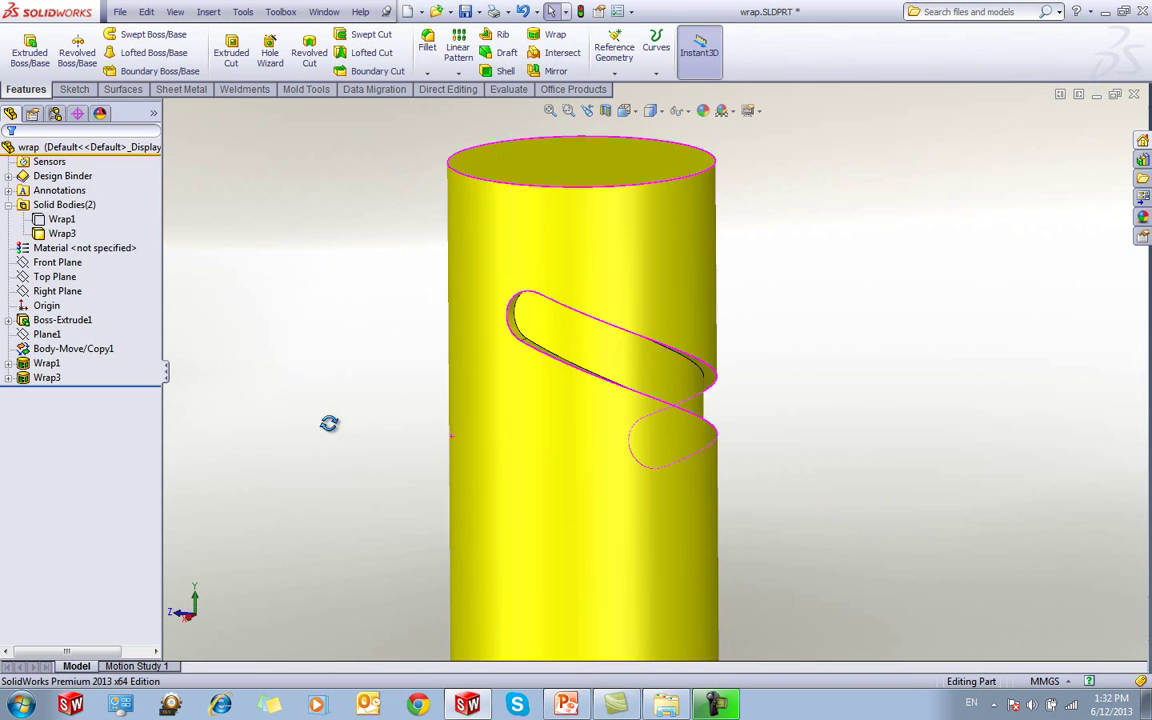
Show the Wrap1 body again and examine where its rectangular pocket overlaps the slot of the Wrap3 body
{"action": "left_click", "coordinate": [57, 221]}
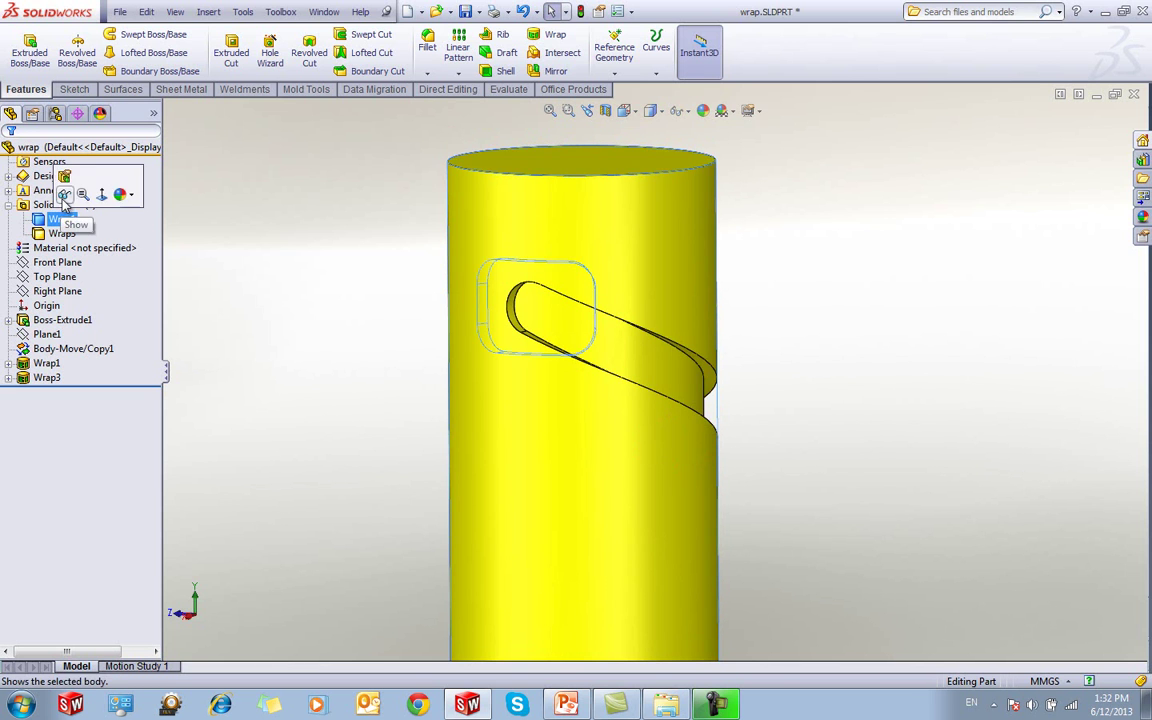
{"action": "left_click", "coordinate": [65, 195]}
{"action": "middle_click_drag", "start_coordinate": [306, 323], "coordinate": [305, 318]}
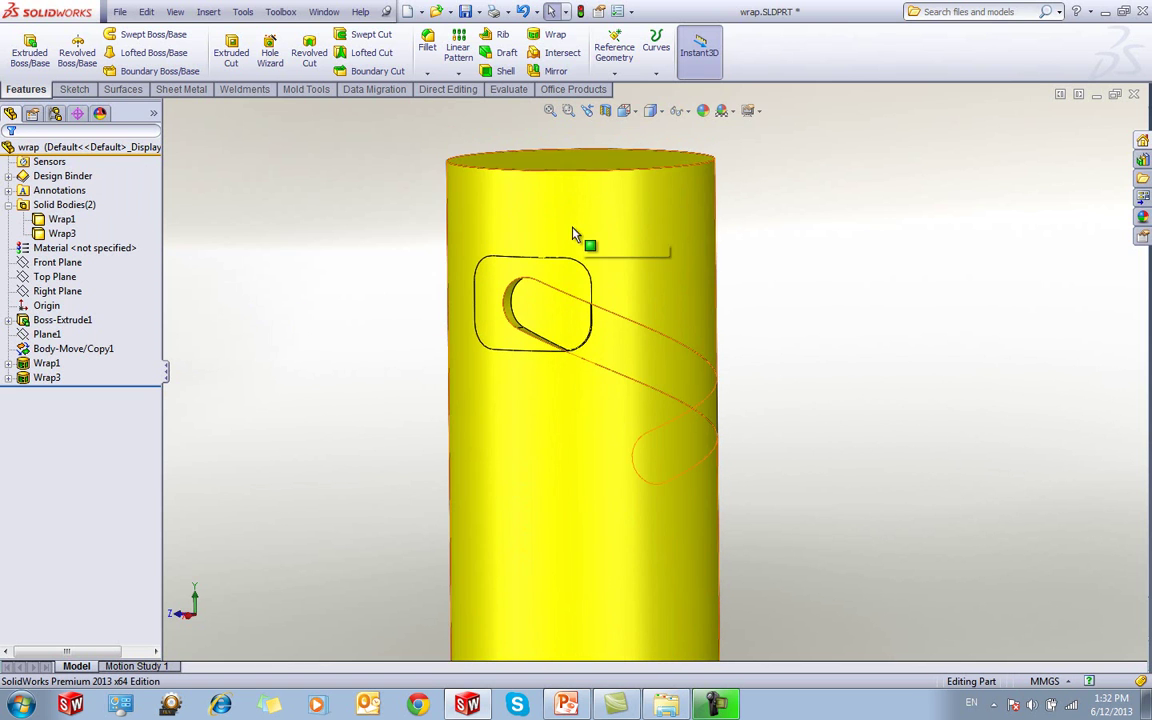
{"action": "scroll", "coordinate": [545, 250], "scroll_direction": "down", "scroll_amount": 3}
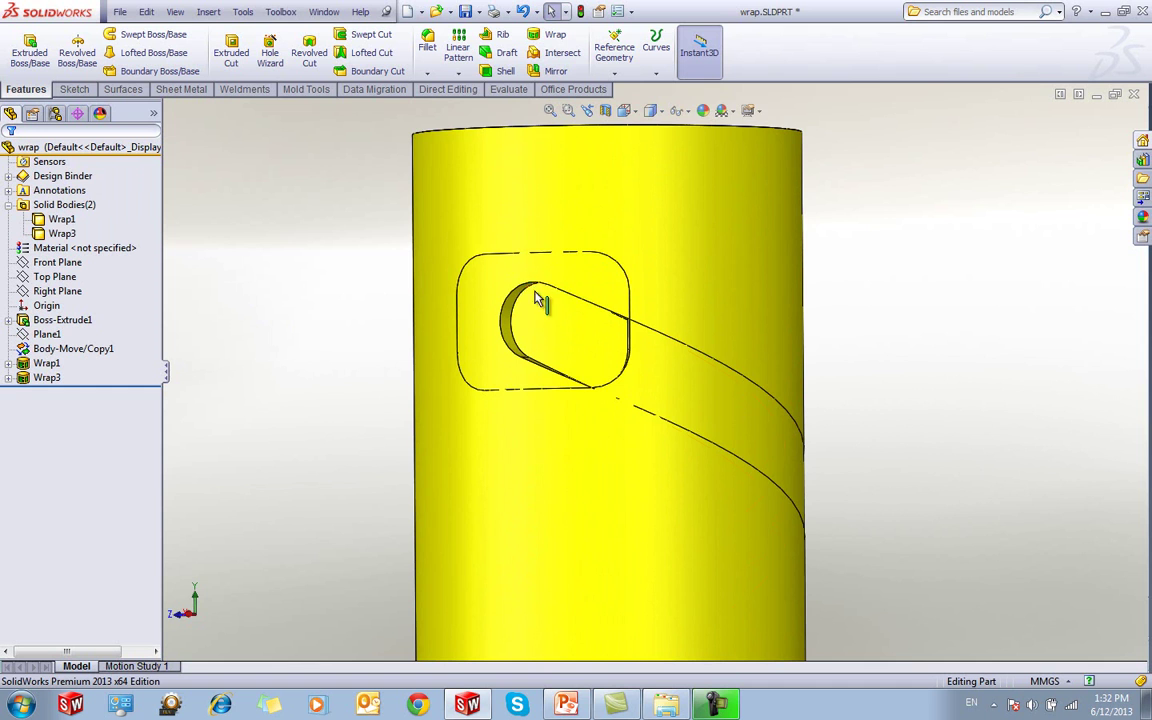
{"action": "left_click", "coordinate": [589, 334]}
{"action": "left_click", "coordinate": [283, 398]}
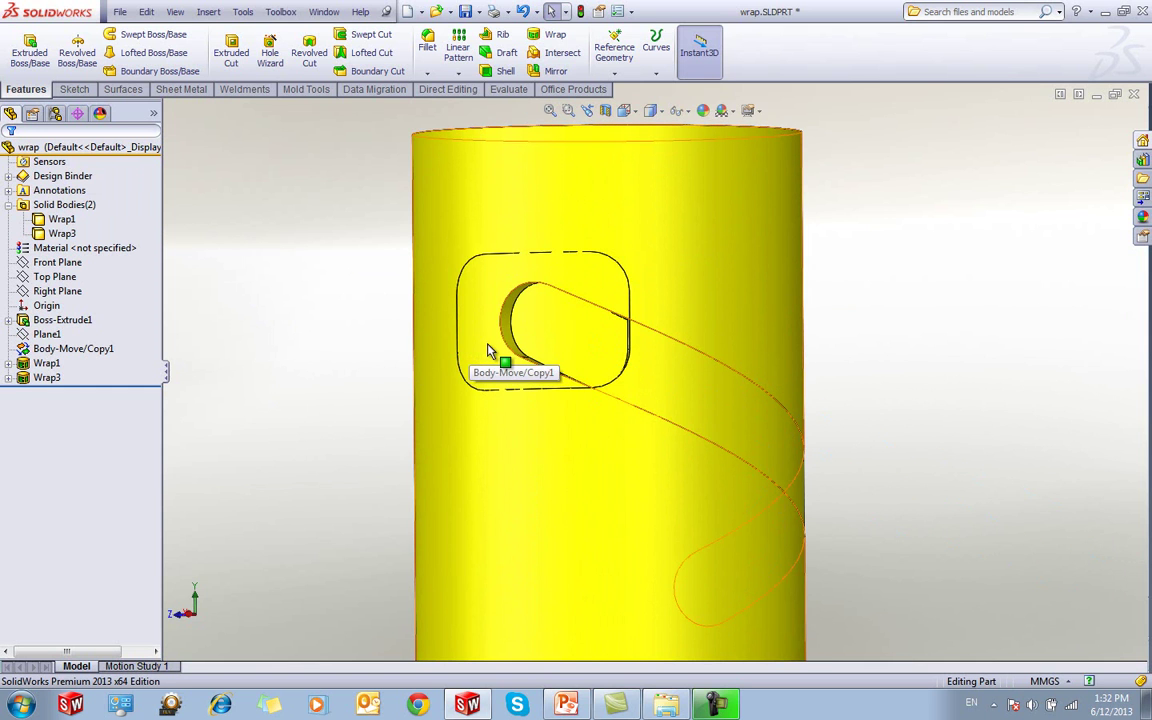
{"action": "middle_click_drag", "start_coordinate": [340, 347], "coordinate": [350, 358]}
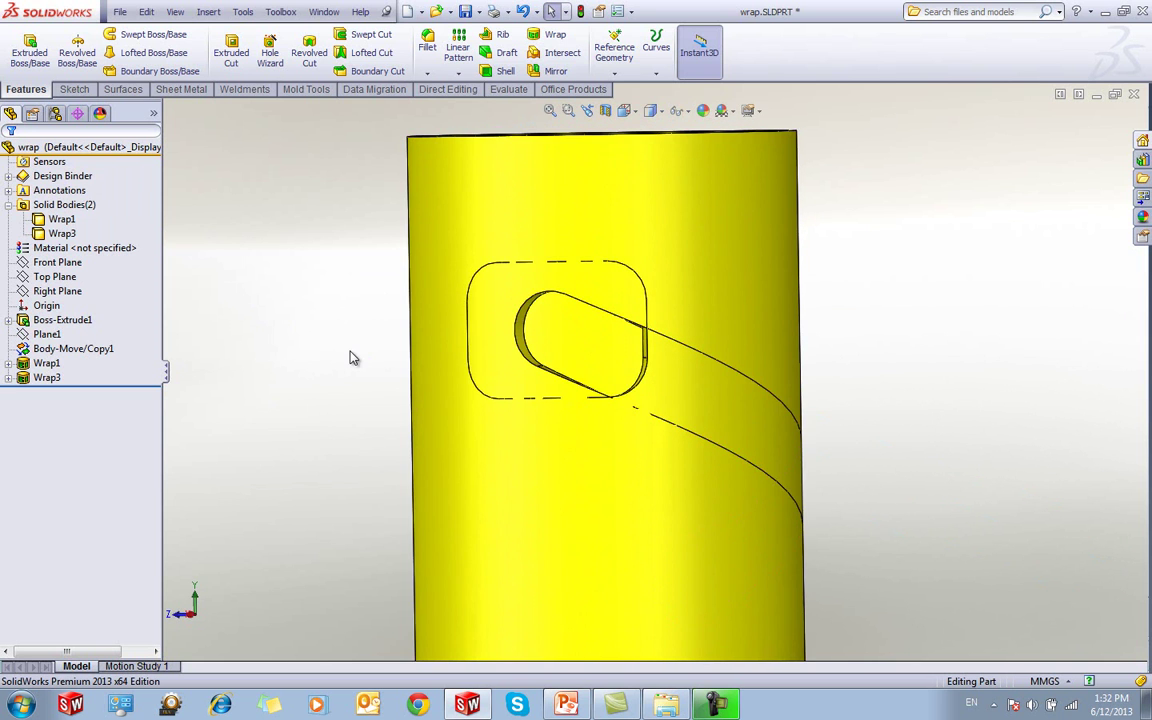
{"action": "scroll", "coordinate": [671, 341], "scroll_direction": "down", "scroll_amount": 1}
{"action": "middle_click_drag", "start_coordinate": [669, 339], "coordinate": [674, 317]}
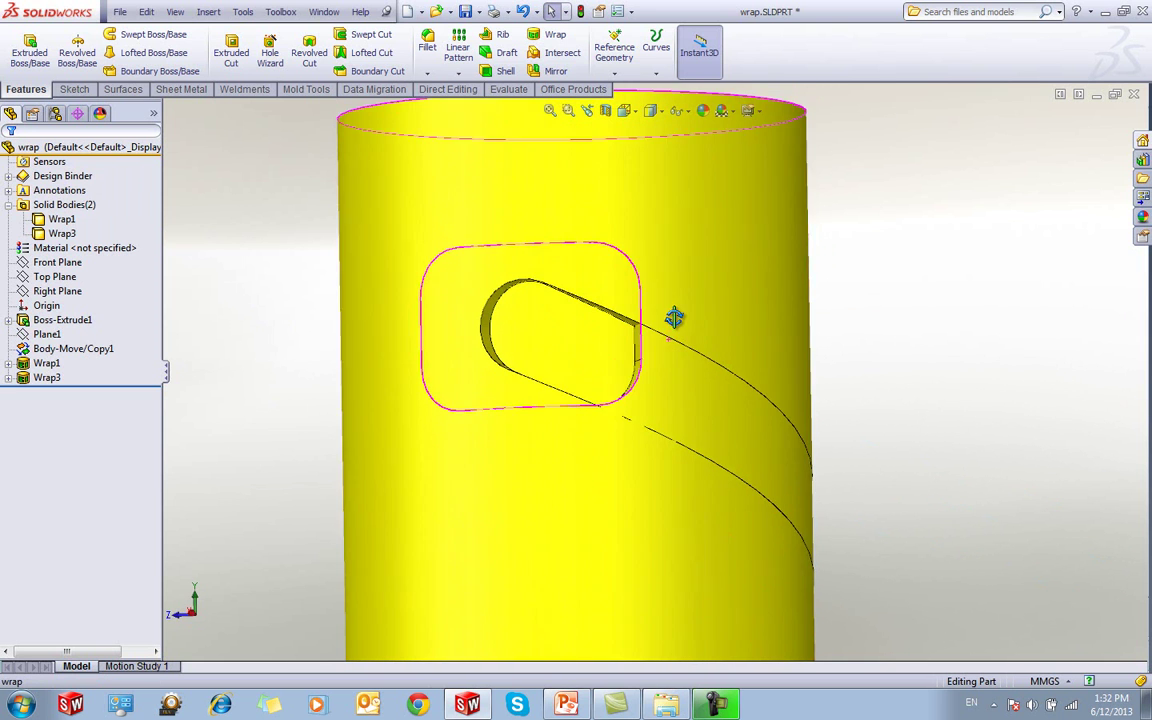
Combine the Wrap1 and Wrap3 bodies with the Common operation and inspect the merged pocket and slot
{"action": "left_click", "coordinate": [62, 221]}
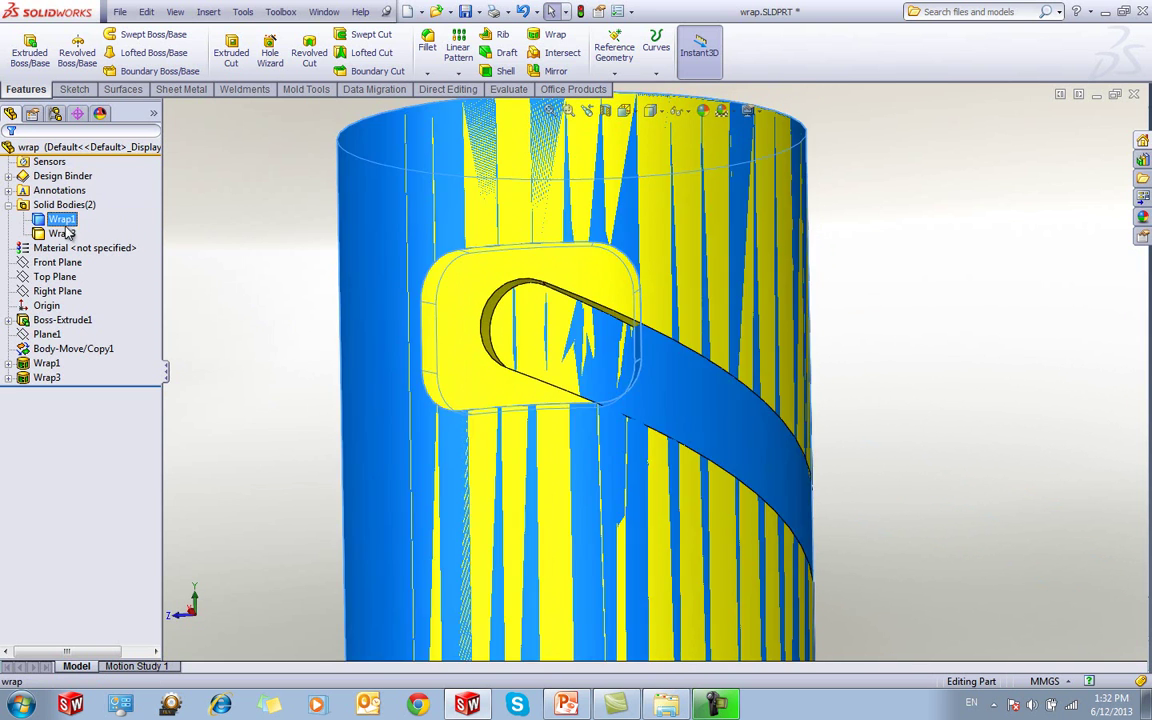
{"action": "left_click", "coordinate": [62, 233], "text": "ctrl"}
{"action": "right_click", "coordinate": [66, 234]}
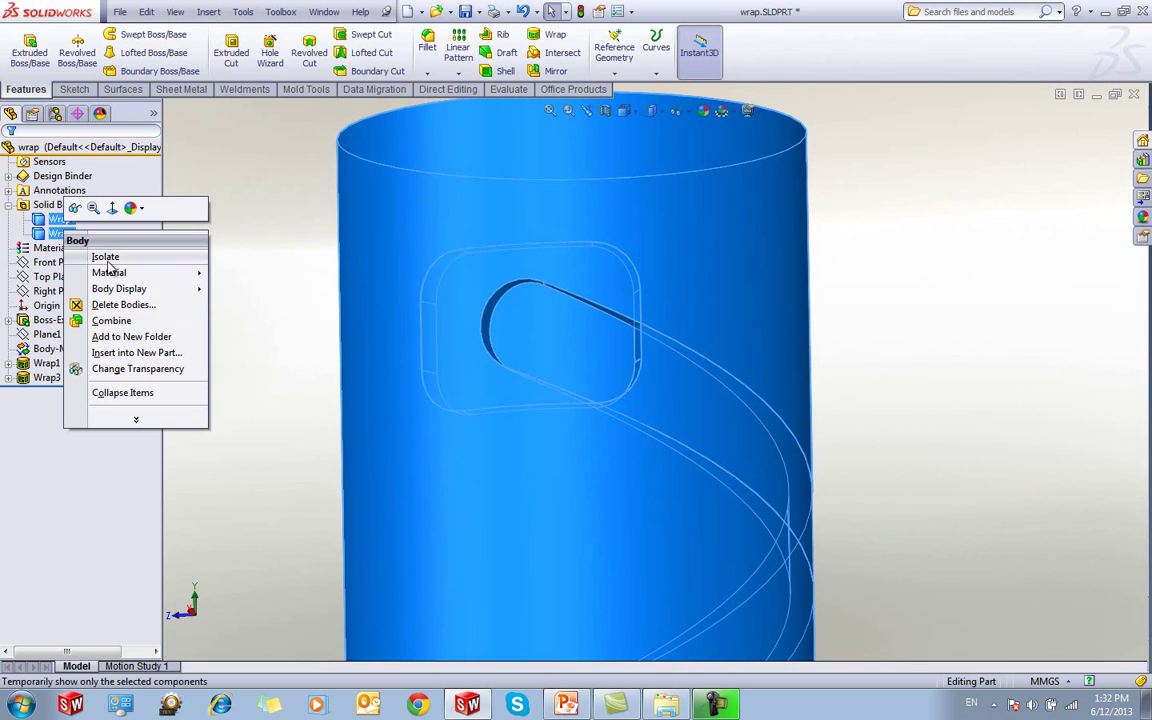
{"action": "left_click", "coordinate": [112, 321]}
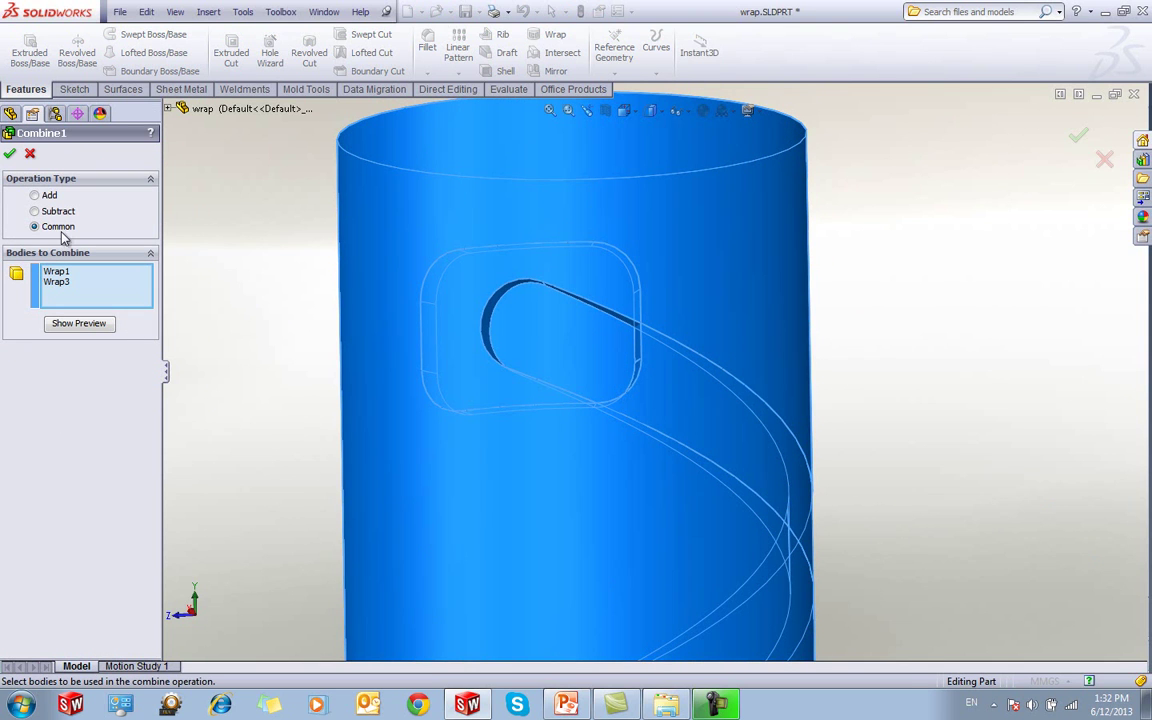
{"action": "left_click", "coordinate": [10, 153]}
{"action": "scroll", "coordinate": [347, 347], "scroll_direction": "up", "scroll_amount": 3}
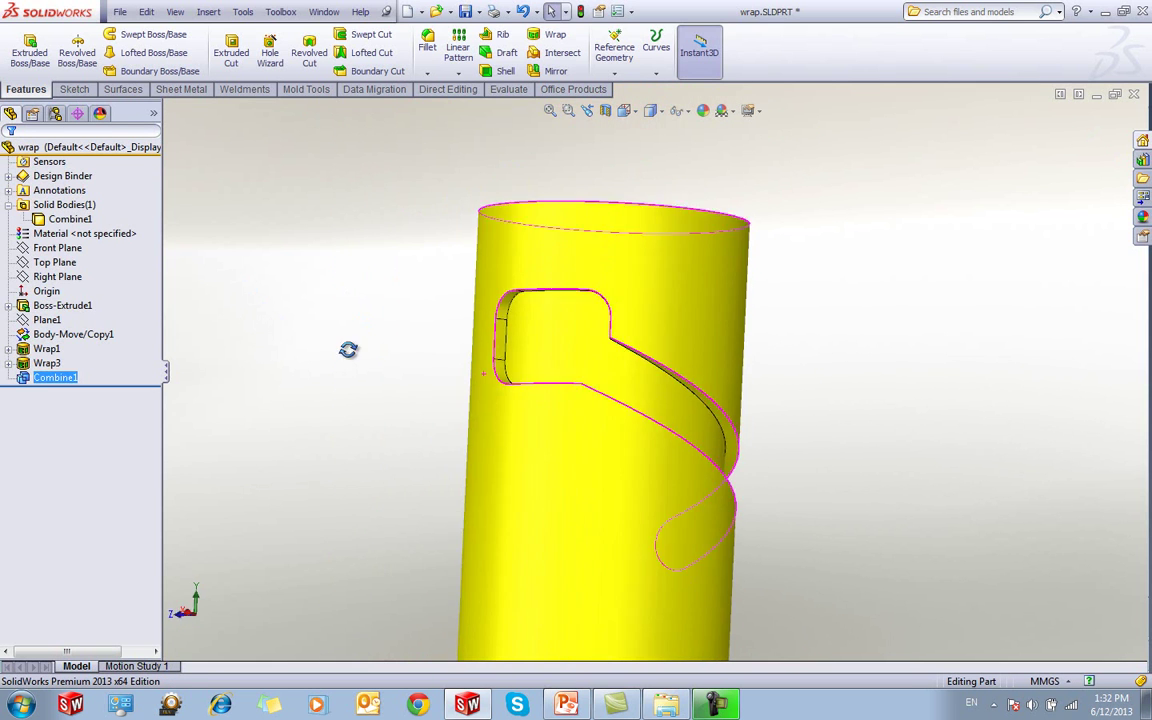
{"action": "middle_click_drag", "start_coordinate": [352, 373], "coordinate": [501, 496]}
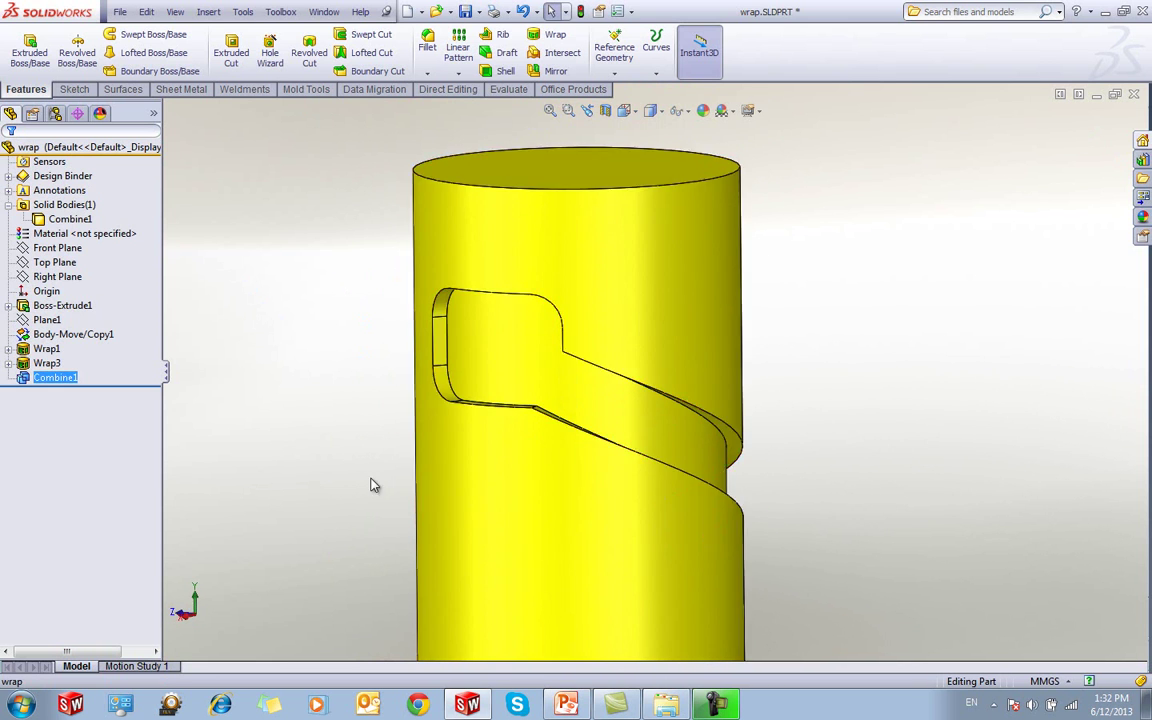
Review the Wrap example slide in PowerPoint, and preview Picture1.jpg in the Multibody folder in Windows Explorer
{"action": "key", "text": "alt+Tab"}
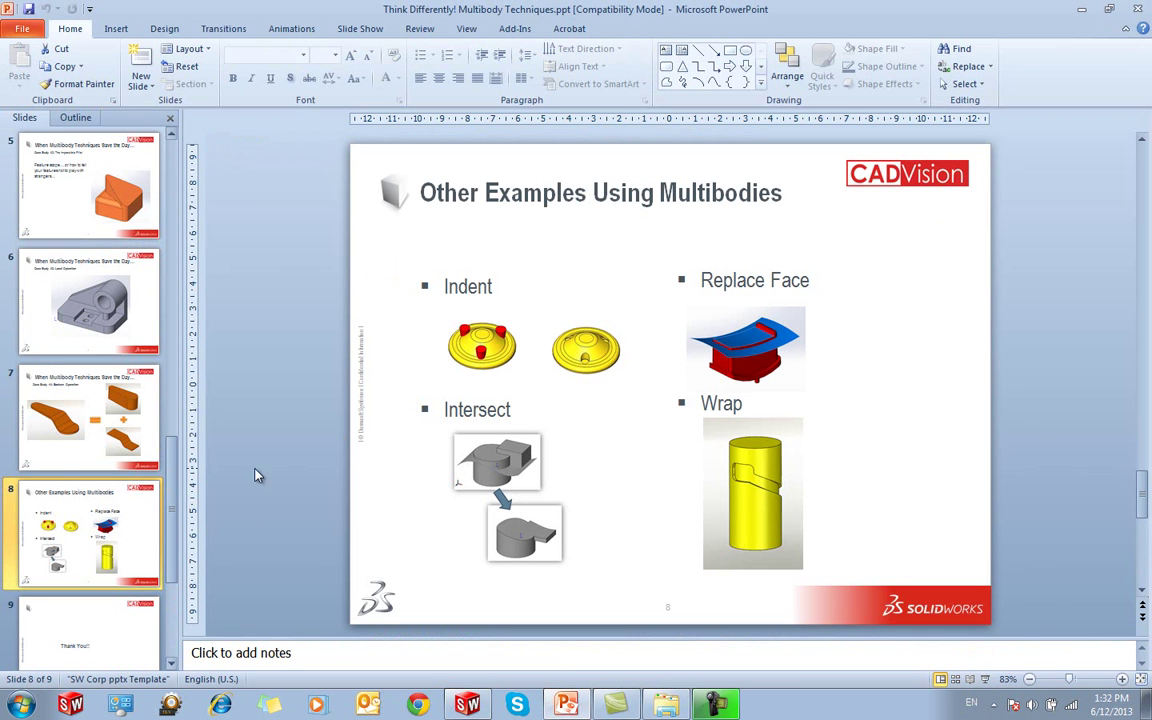
{"action": "key", "text": "alt+Tab"}
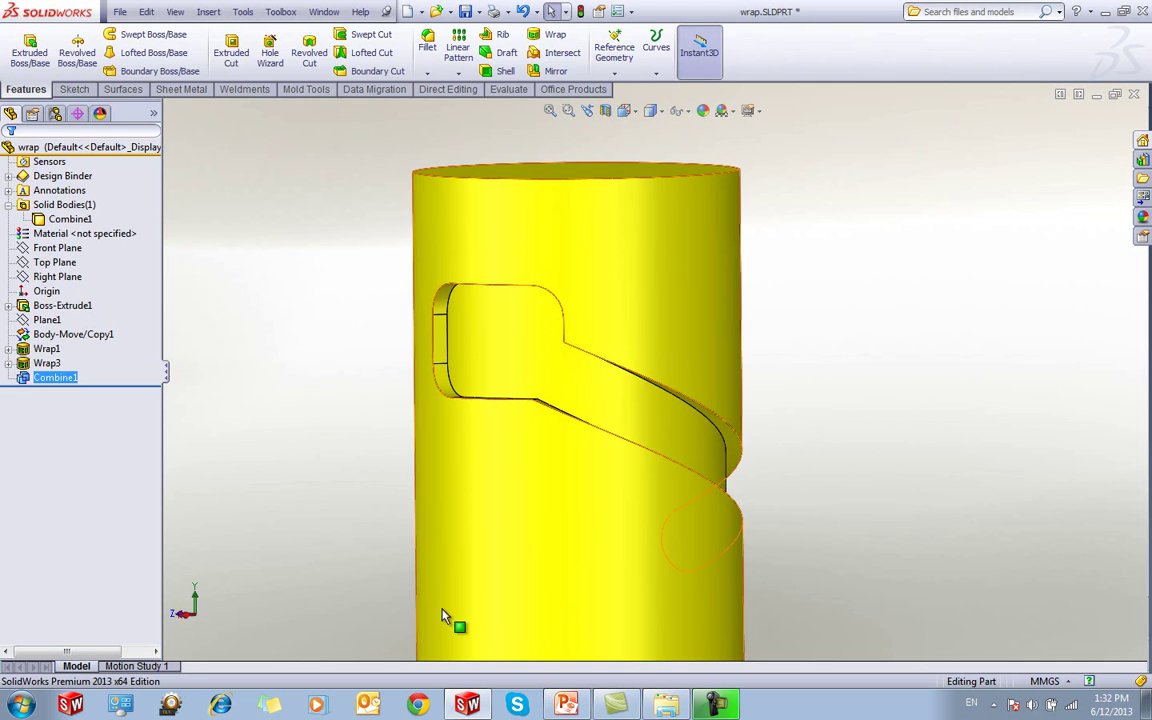
{"action": "left_click", "coordinate": [666, 705]}
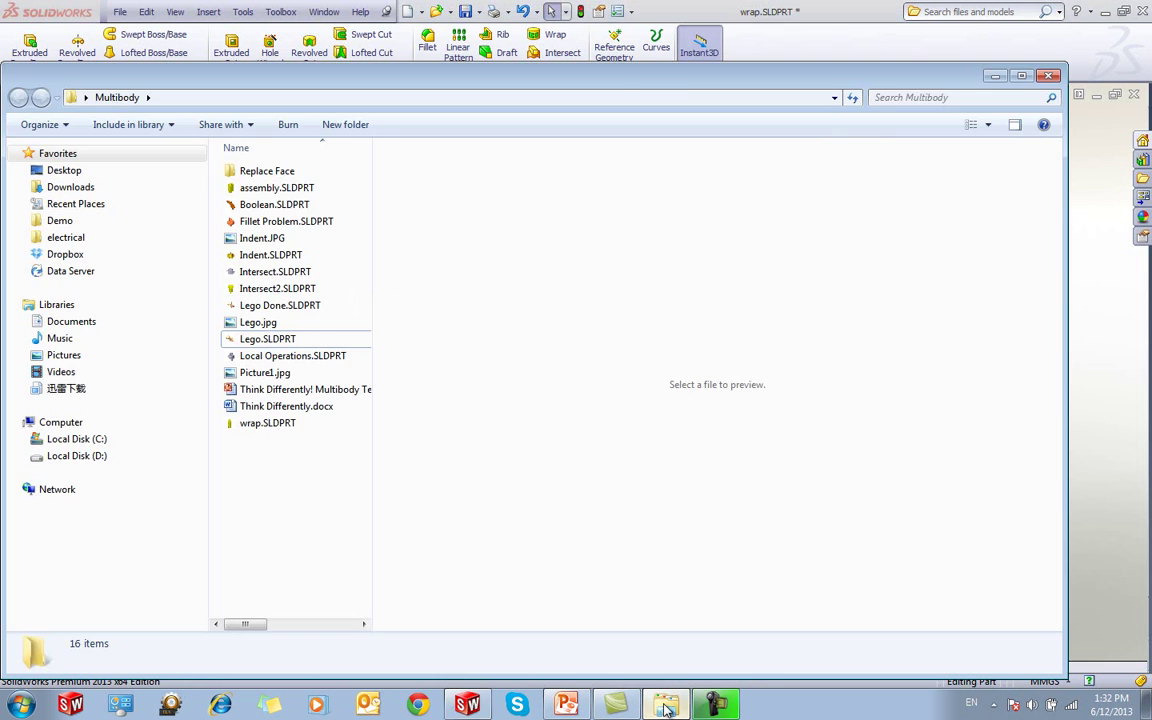
{"action": "left_click", "coordinate": [263, 373]}
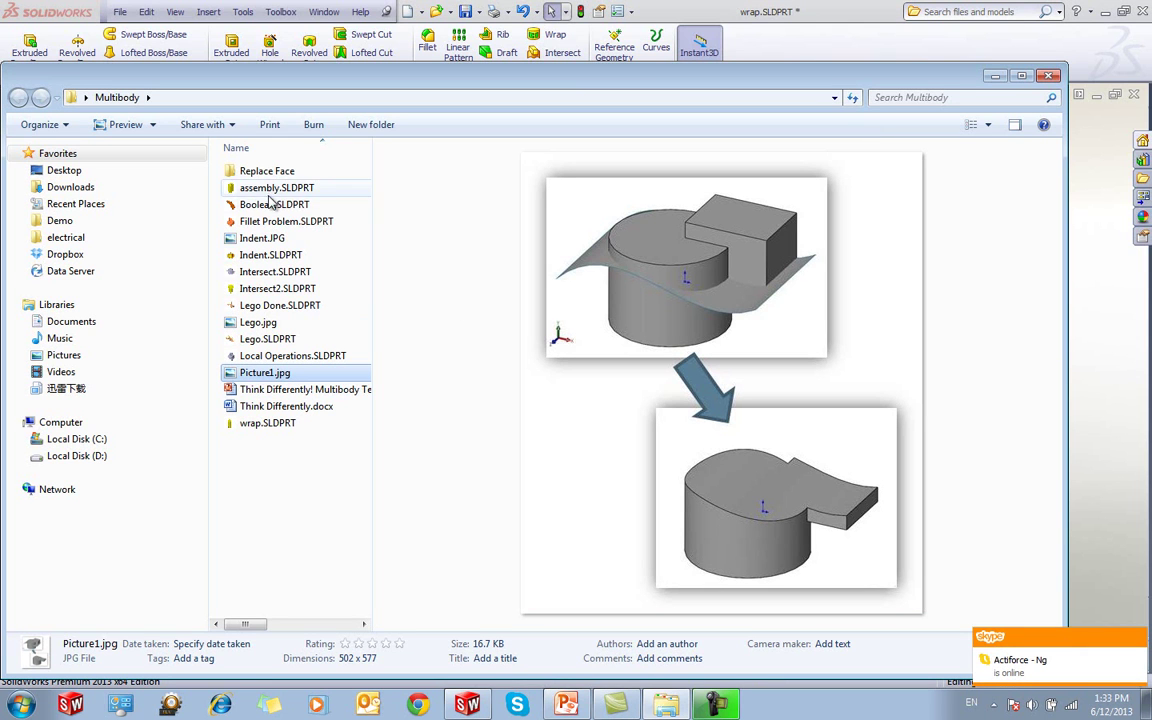
{"action": "left_click", "coordinate": [1114, 162]}
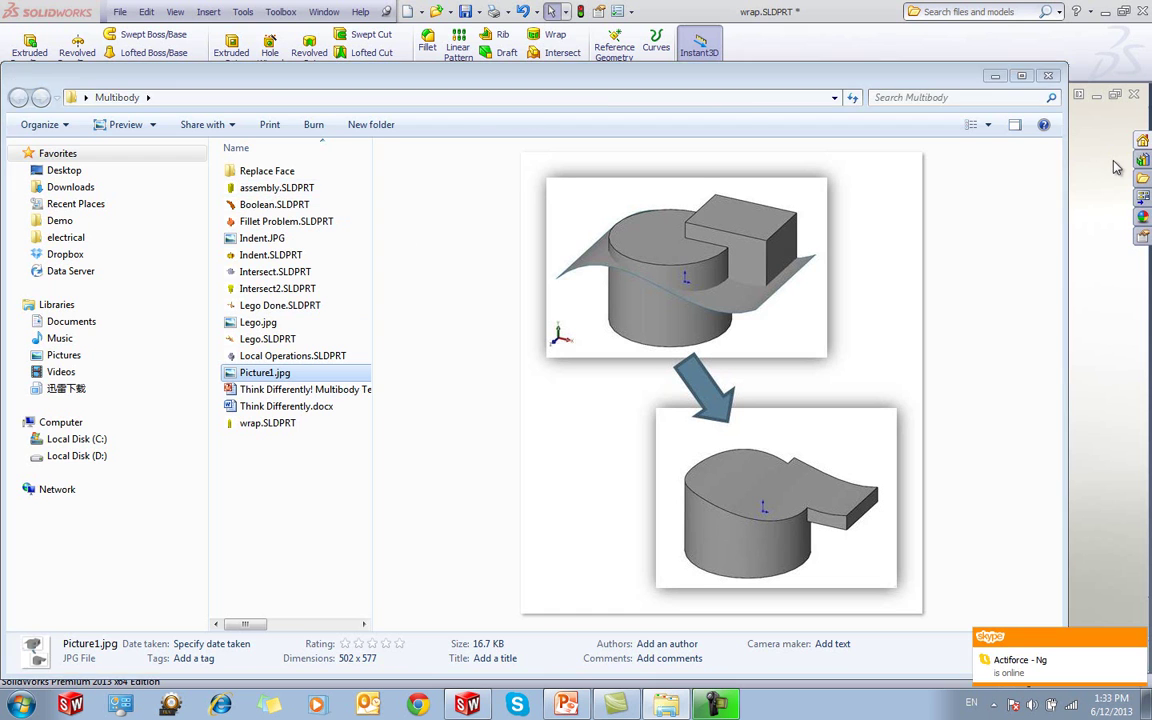
Back in SolidWorks, close wrap.SLDPRT without saving and open assembly.SLDPRT from the Multibody folder
{"action": "left_click", "coordinate": [1133, 93]}
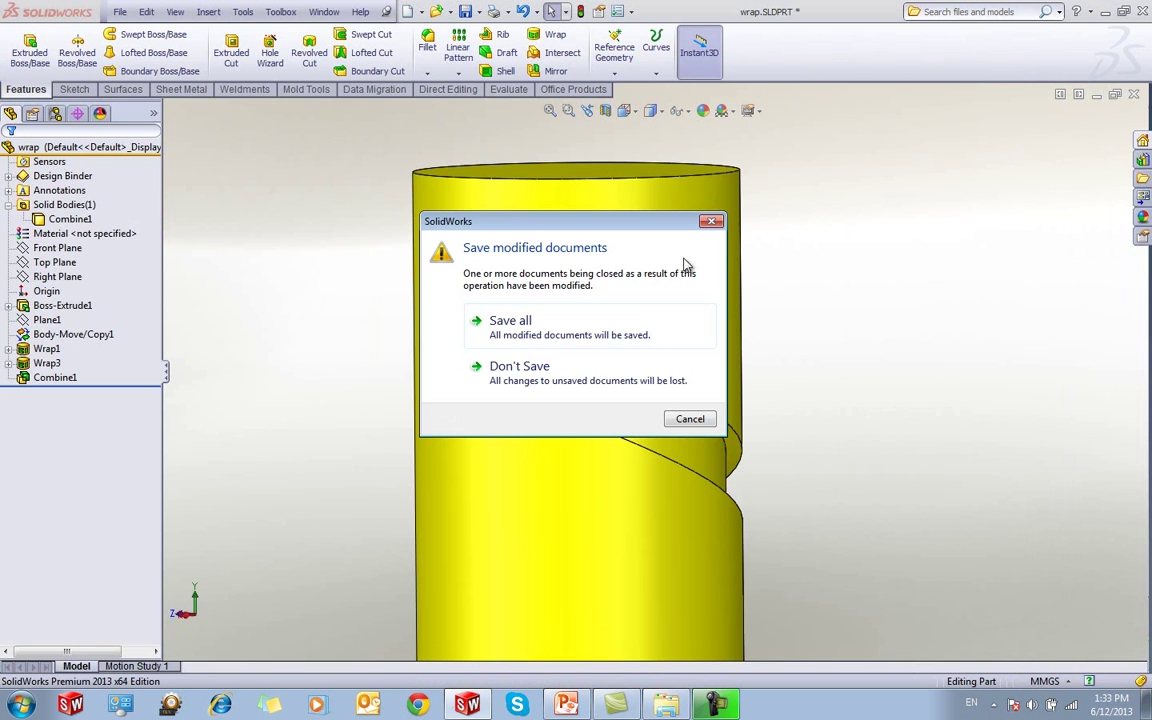
{"action": "left_click", "coordinate": [604, 368]}
{"action": "left_click", "coordinate": [286, 11]}
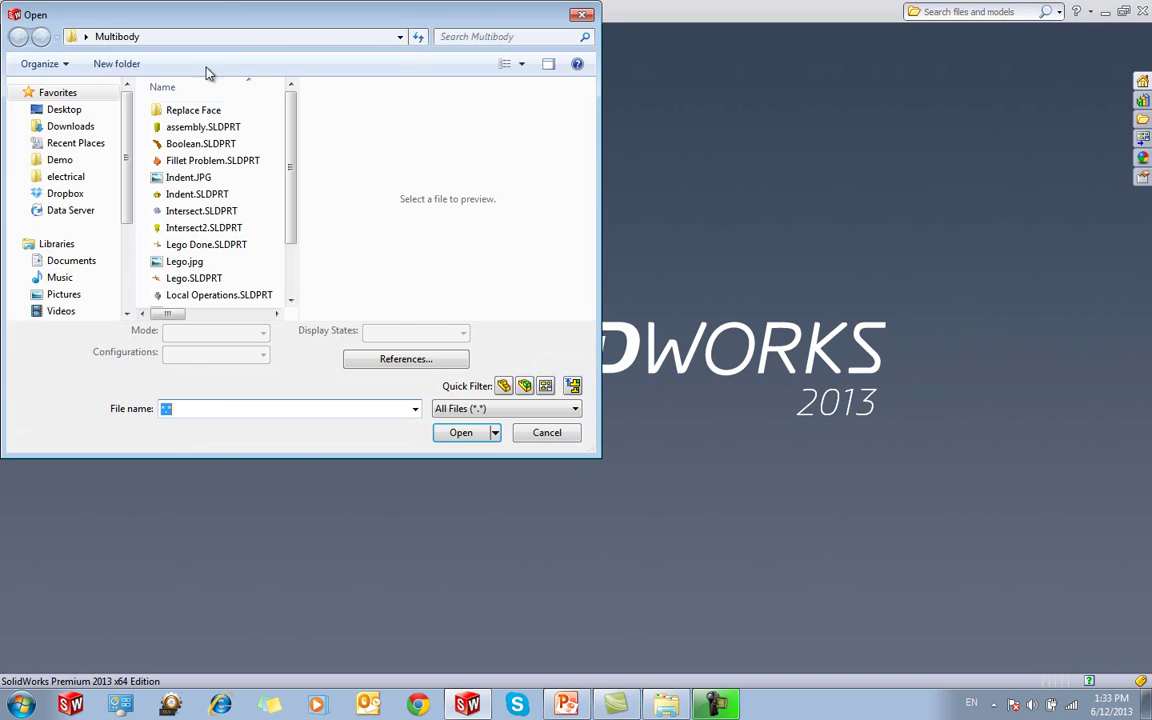
{"action": "double_click", "coordinate": [174, 128]}
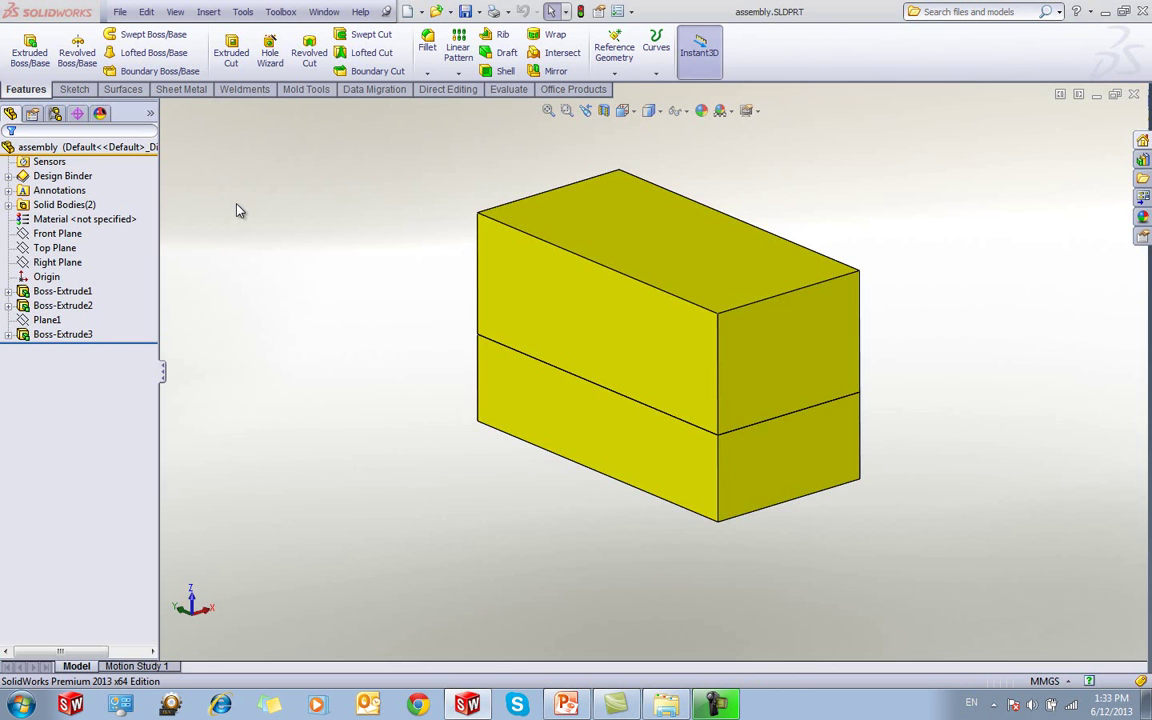
{"action": "middle_click_drag", "start_coordinate": [419, 311], "coordinate": [428, 360]}
{"action": "middle_click_drag", "start_coordinate": [465, 321], "coordinate": [406, 353], "text": "ctrl"}
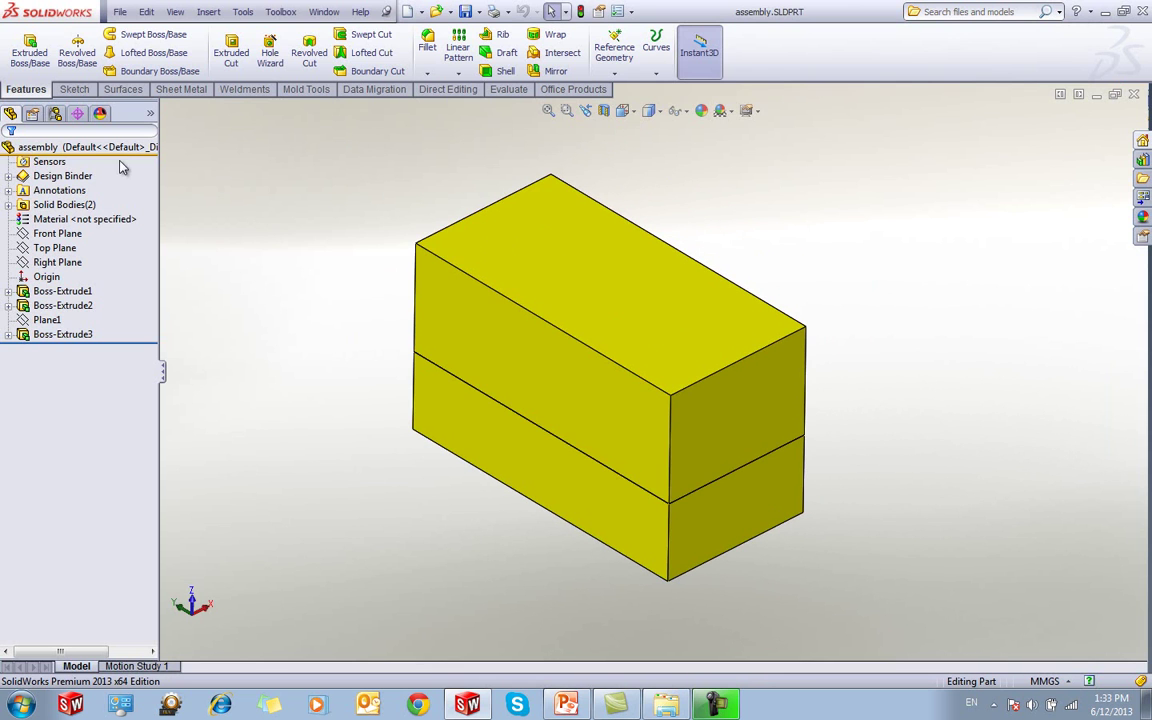
{"action": "middle_click_drag", "start_coordinate": [283, 310], "coordinate": [273, 301]}
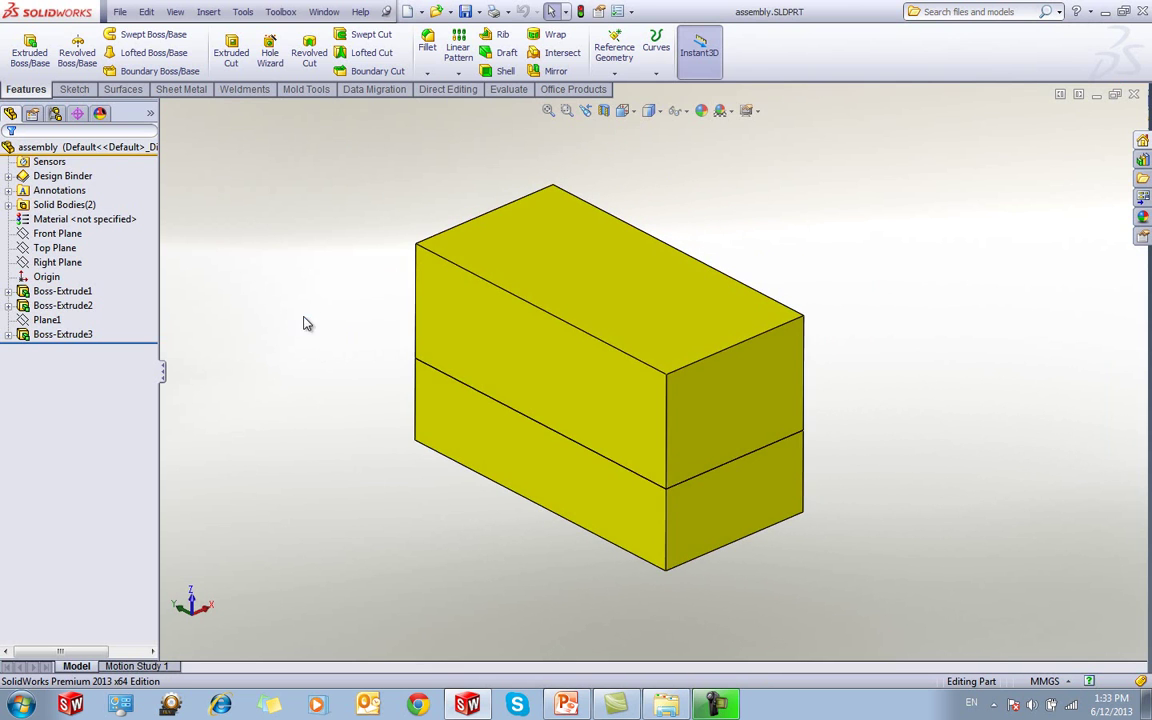
Hide the upper block's solid body and examine the cylindrical boss on top of the lower block
{"action": "left_click", "coordinate": [8, 205]}
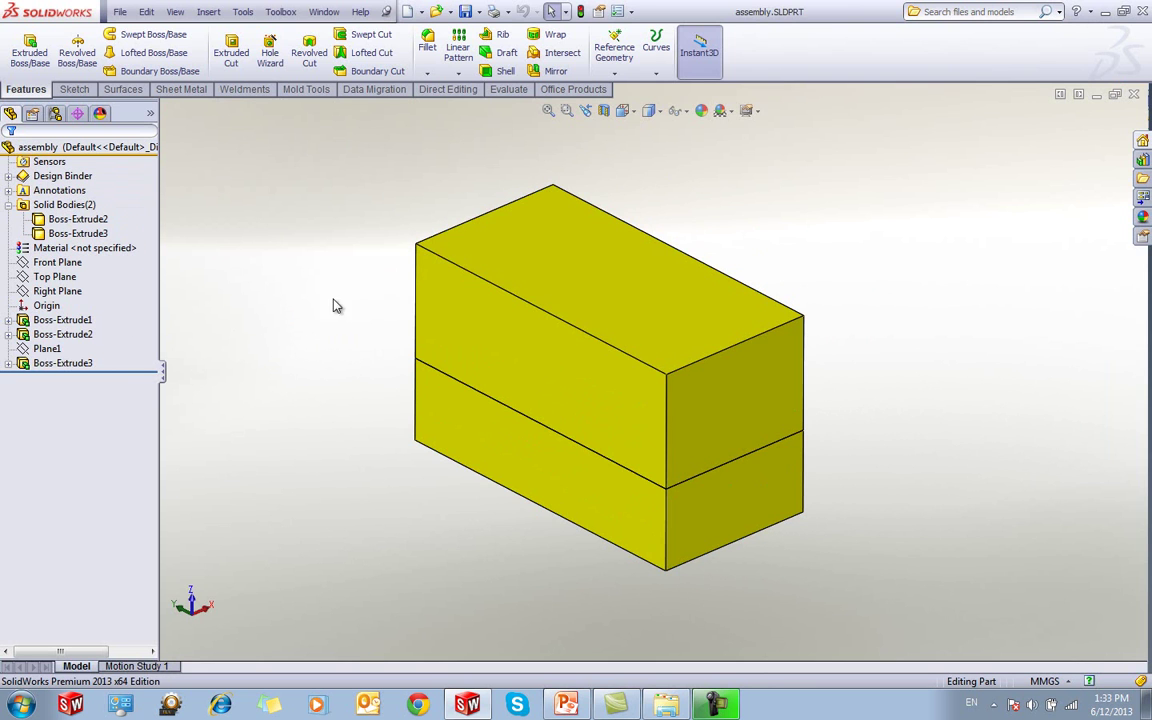
{"action": "left_click", "coordinate": [514, 326]}
{"action": "left_click", "coordinate": [599, 303]}
{"action": "middle_click_drag", "start_coordinate": [342, 285], "coordinate": [373, 337]}
{"action": "scroll", "coordinate": [545, 380], "scroll_direction": "down", "scroll_amount": 3}
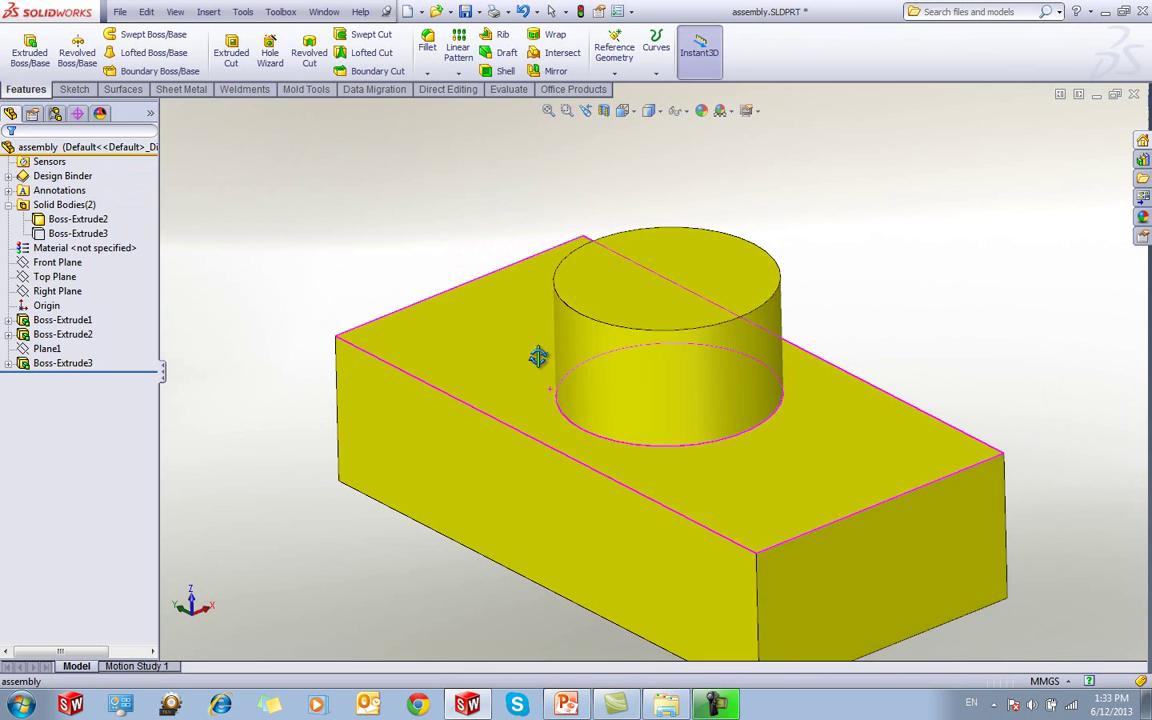
{"action": "left_click", "coordinate": [672, 325]}
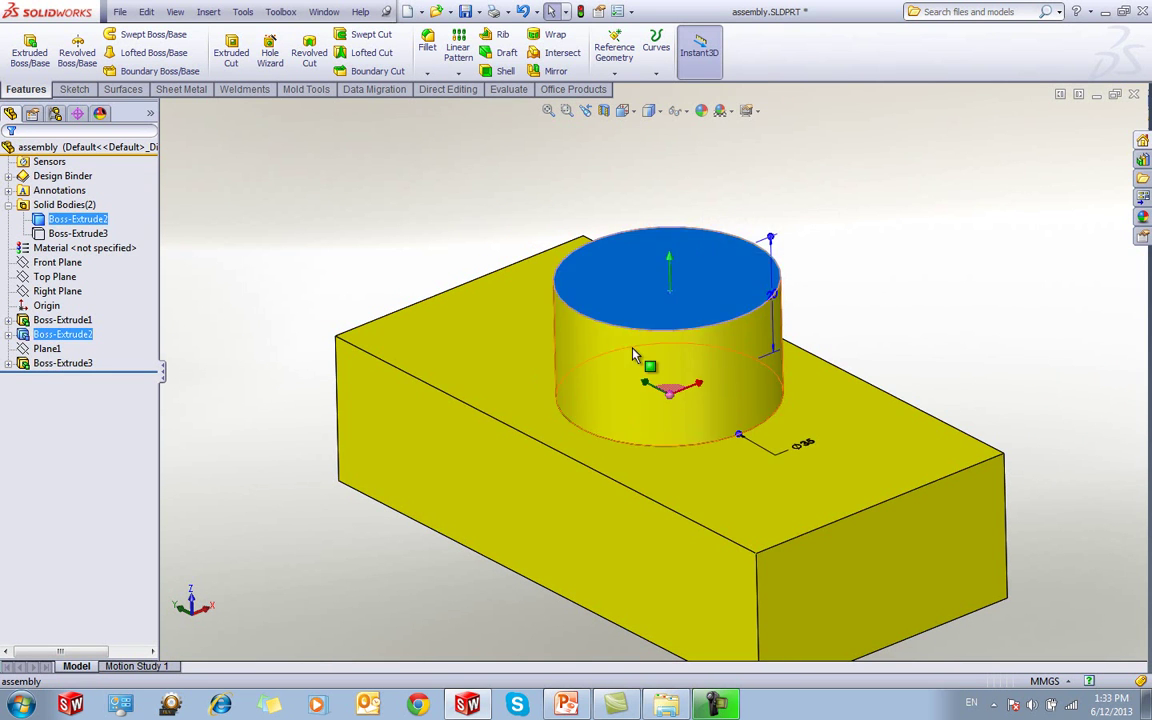
{"action": "left_click", "coordinate": [409, 230]}
Show the upper block body again, hide the lower block body and examine the circular pocket in the upper block's underside
{"action": "left_click", "coordinate": [87, 234]}
{"action": "left_click", "coordinate": [97, 207]}
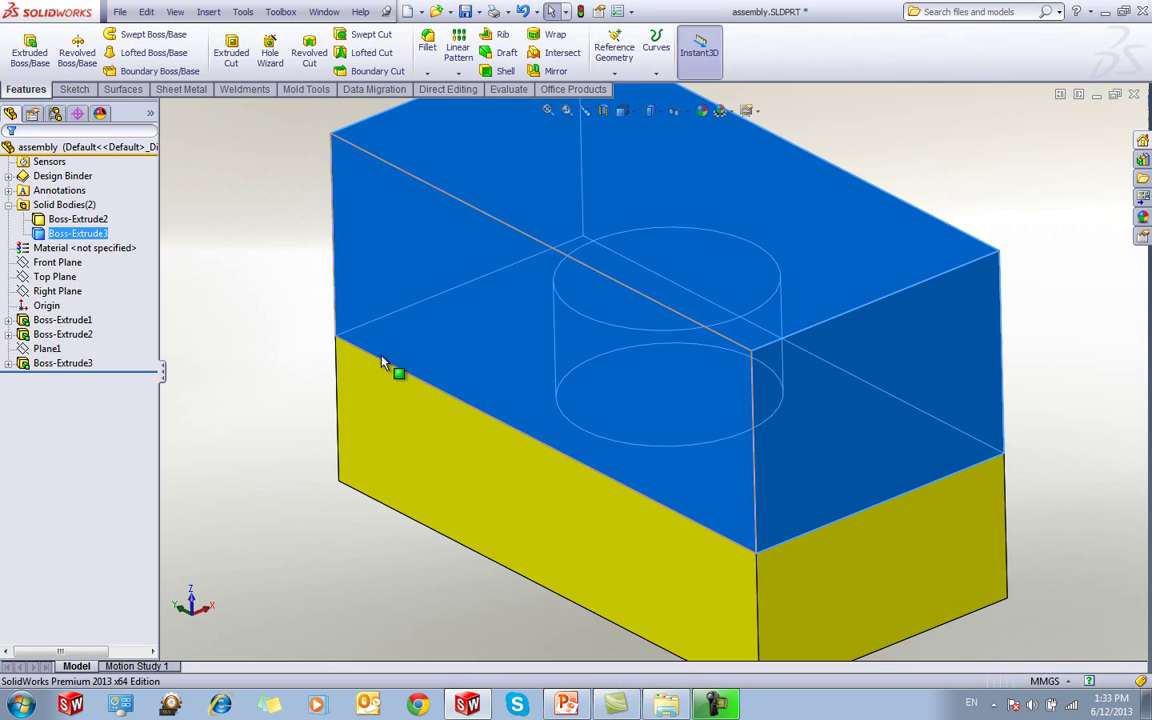
{"action": "middle_click_drag", "start_coordinate": [395, 420], "coordinate": [437, 387]}
{"action": "left_click", "coordinate": [438, 437]}
{"action": "left_click", "coordinate": [516, 399]}
{"action": "middle_click_drag", "start_coordinate": [529, 445], "coordinate": [283, 283]}
Show the Boss-Extrude2 body again and examine how the two stacked block bodies fit together
{"action": "left_click", "coordinate": [80, 220]}
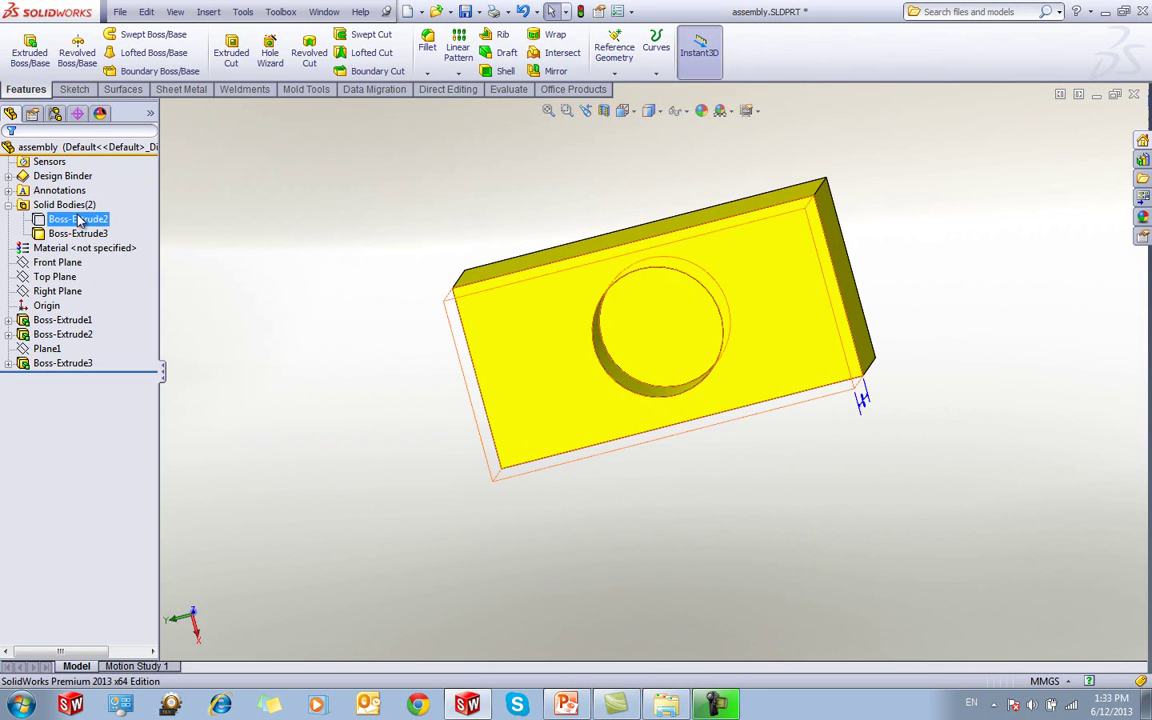
{"action": "left_click", "coordinate": [84, 185]}
{"action": "middle_click_drag", "start_coordinate": [230, 240], "coordinate": [329, 401]}
{"action": "left_click", "coordinate": [329, 401]}
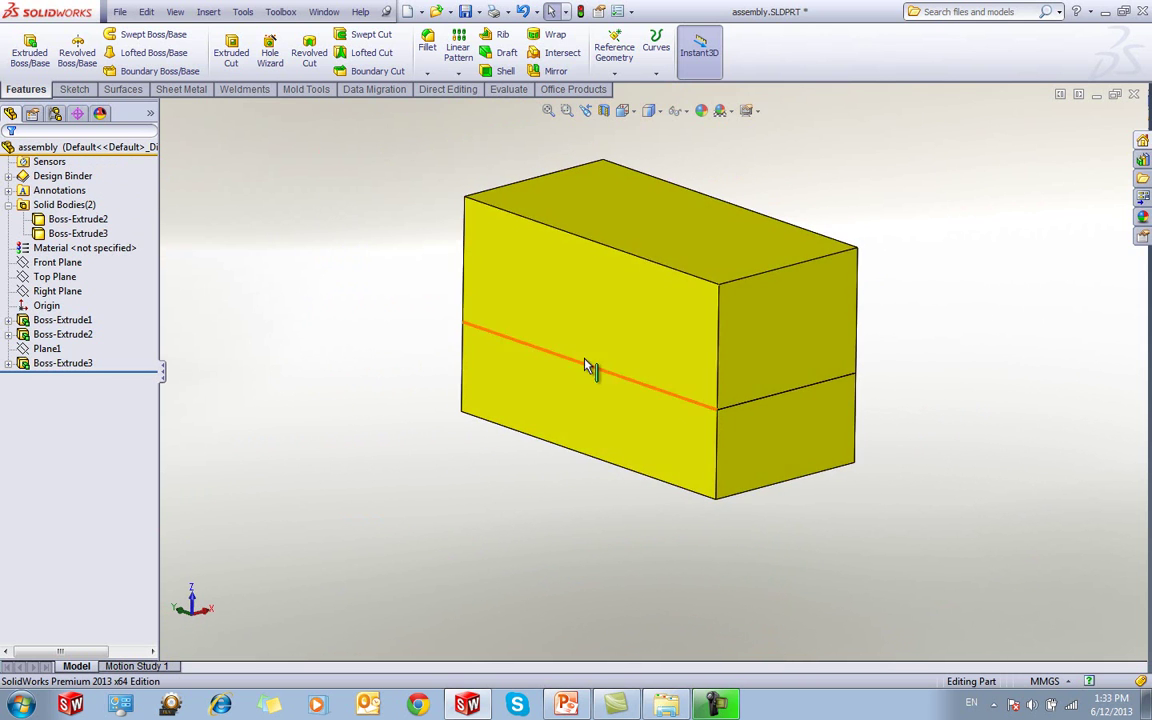
{"action": "scroll", "coordinate": [604, 327], "scroll_direction": "down", "scroll_amount": 1}
{"action": "middle_click_drag", "start_coordinate": [571, 329], "coordinate": [573, 325]}
{"action": "middle_click_drag", "start_coordinate": [357, 322], "coordinate": [380, 314]}
{"action": "left_click", "coordinate": [88, 233]}
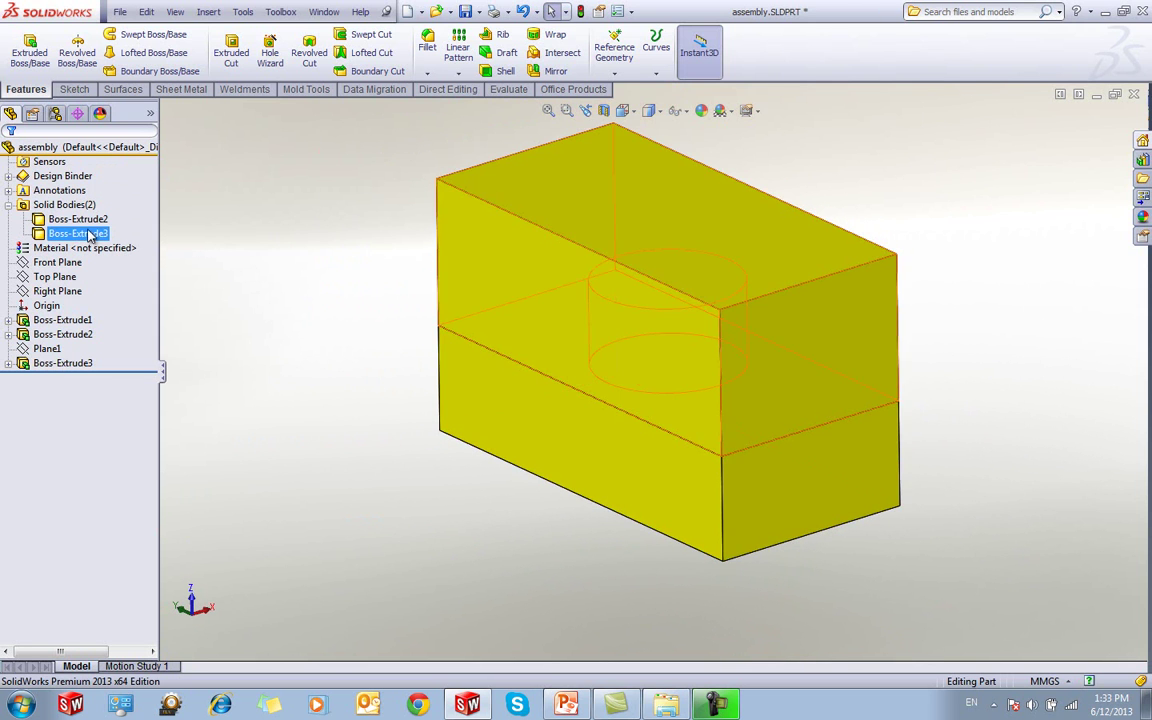
{"action": "middle_click_drag", "start_coordinate": [511, 290], "coordinate": [487, 308], "text": "ctrl"}
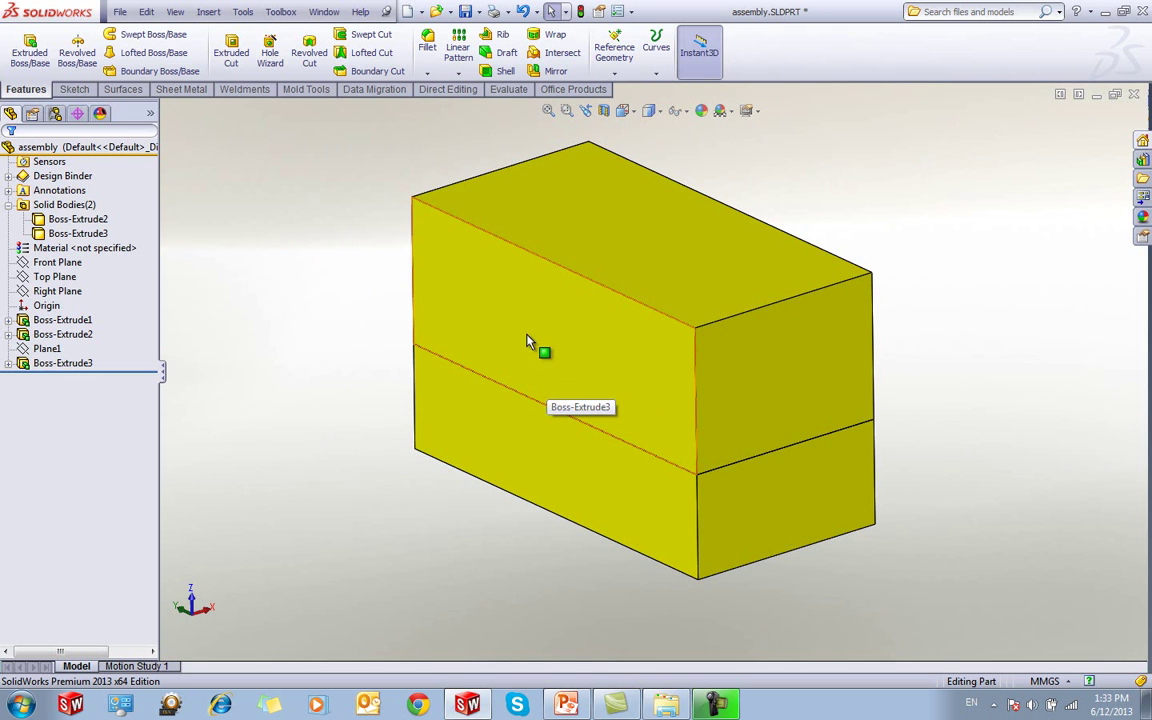
{"action": "left_click", "coordinate": [52, 233]}
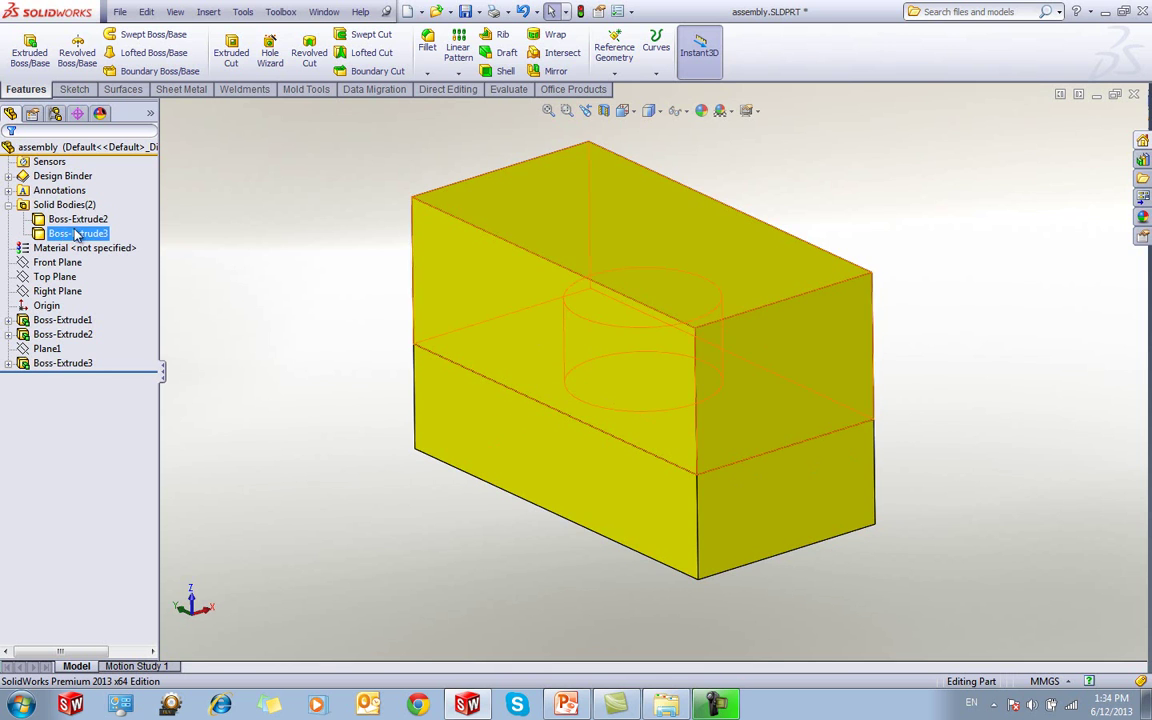
{"action": "left_click", "coordinate": [278, 353]}
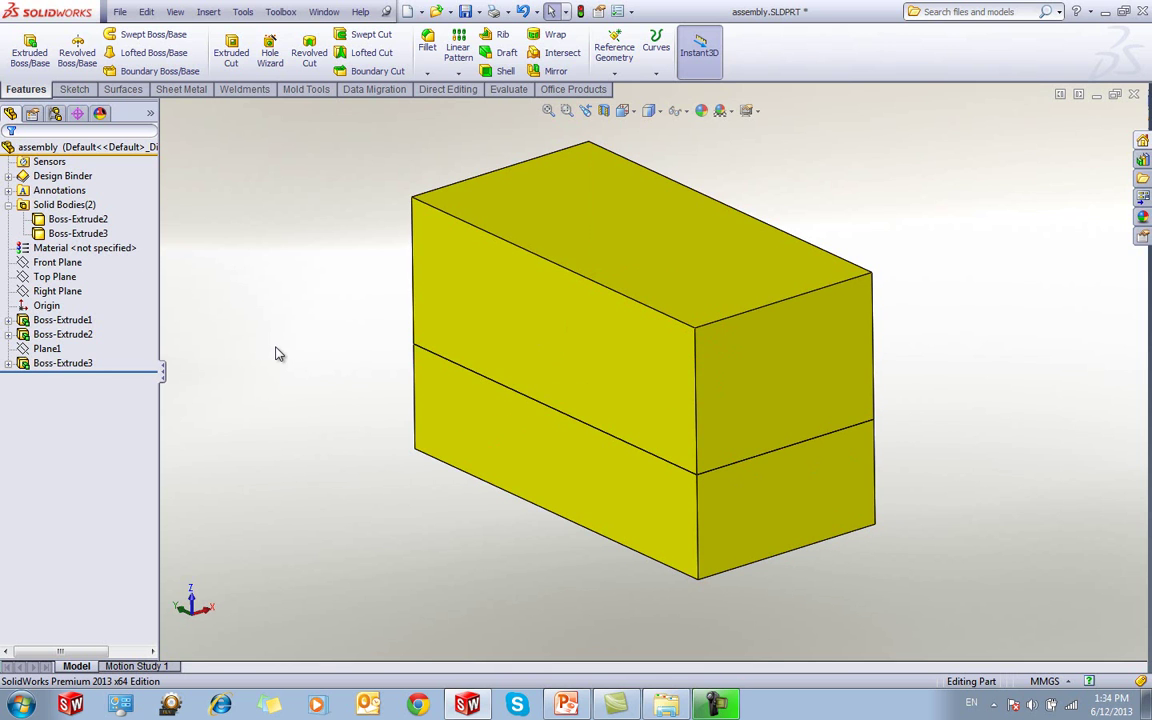
Start Save Bodies for the Solid Bodies folder and include both bodies as Boss-Extrude3.sldprt and Boss-Extrude2.sldprt
{"action": "left_click", "coordinate": [8, 204]}
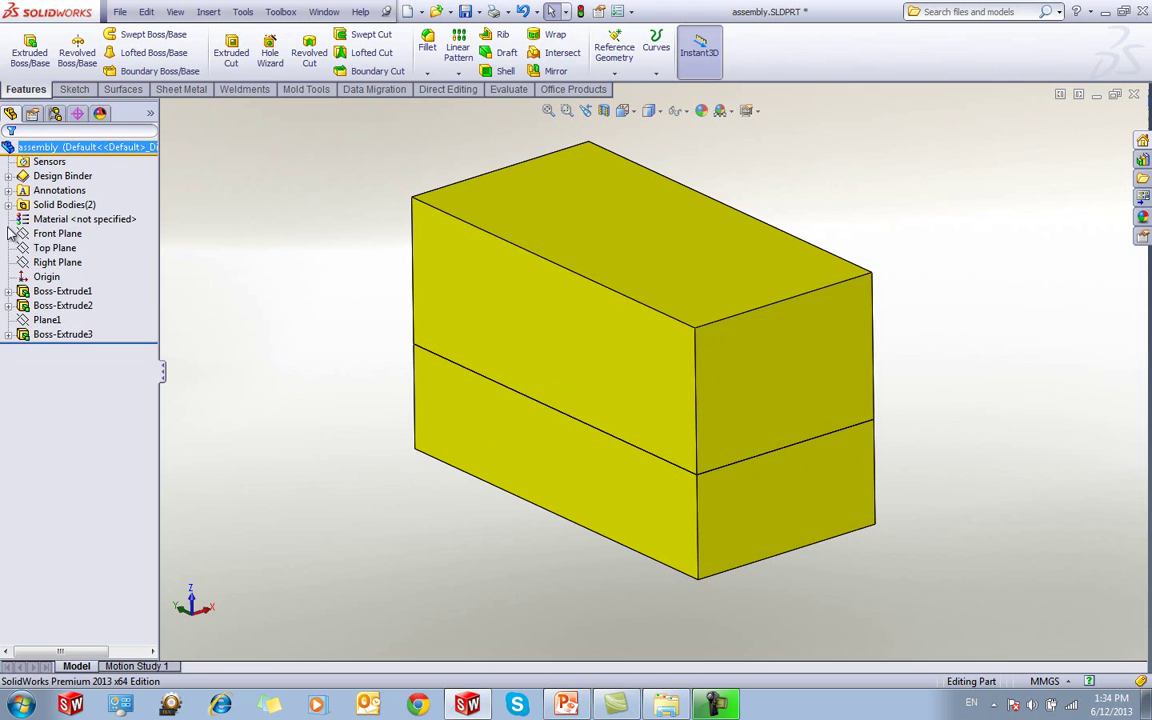
{"action": "left_click", "coordinate": [44, 206]}
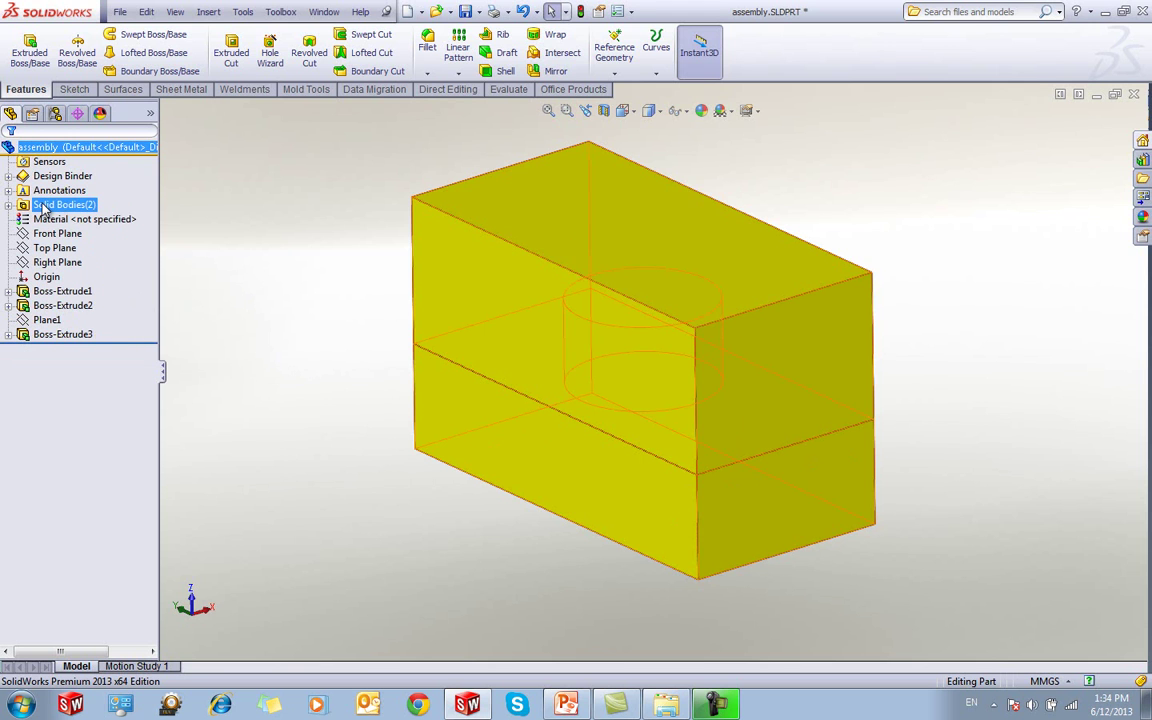
{"action": "right_click", "coordinate": [44, 206]}
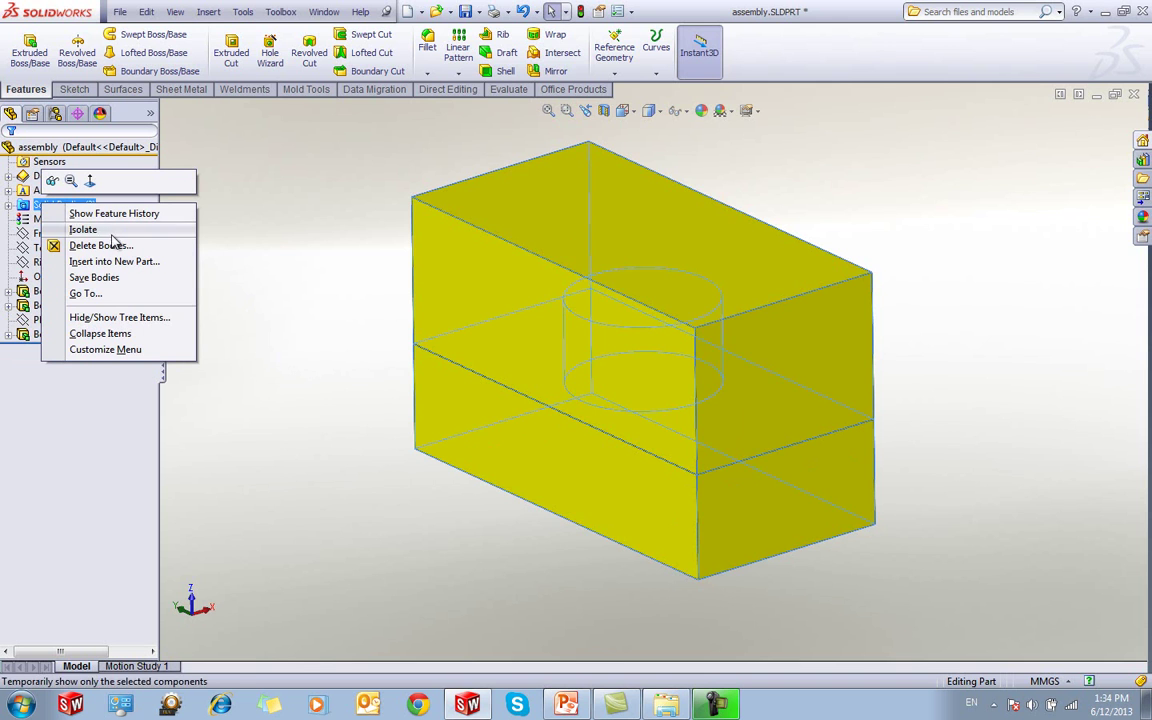
{"action": "left_click", "coordinate": [162, 286]}
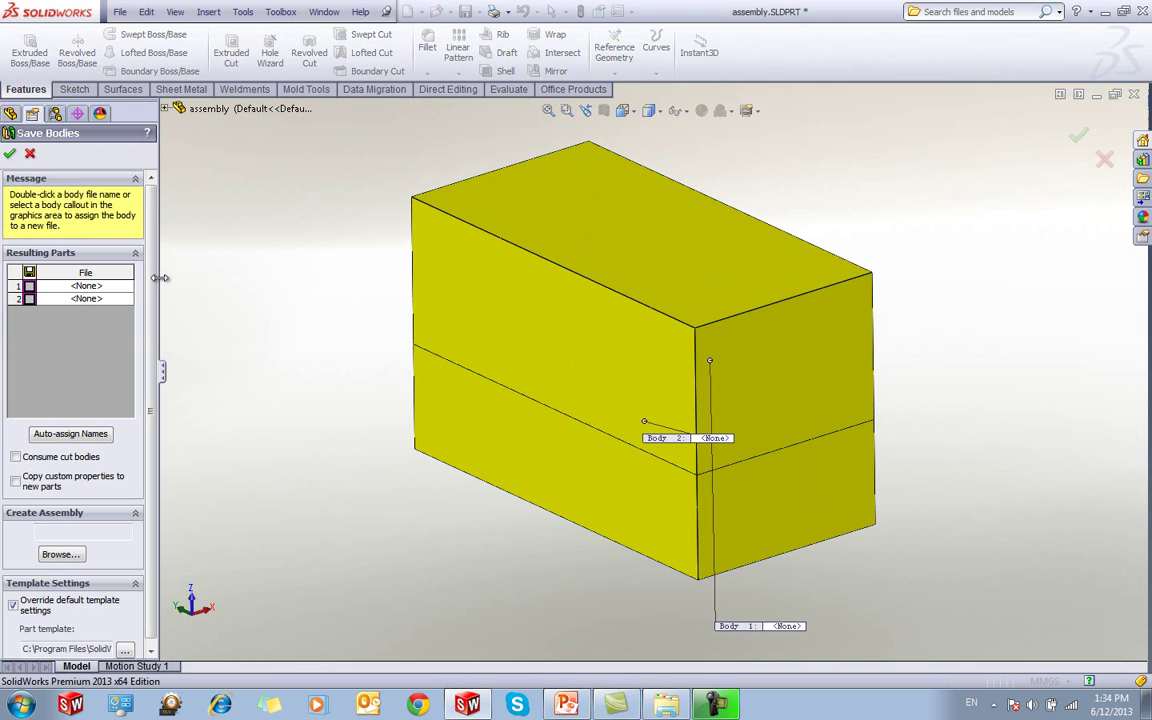
{"action": "left_click", "coordinate": [29, 286]}
{"action": "left_click", "coordinate": [29, 299]}
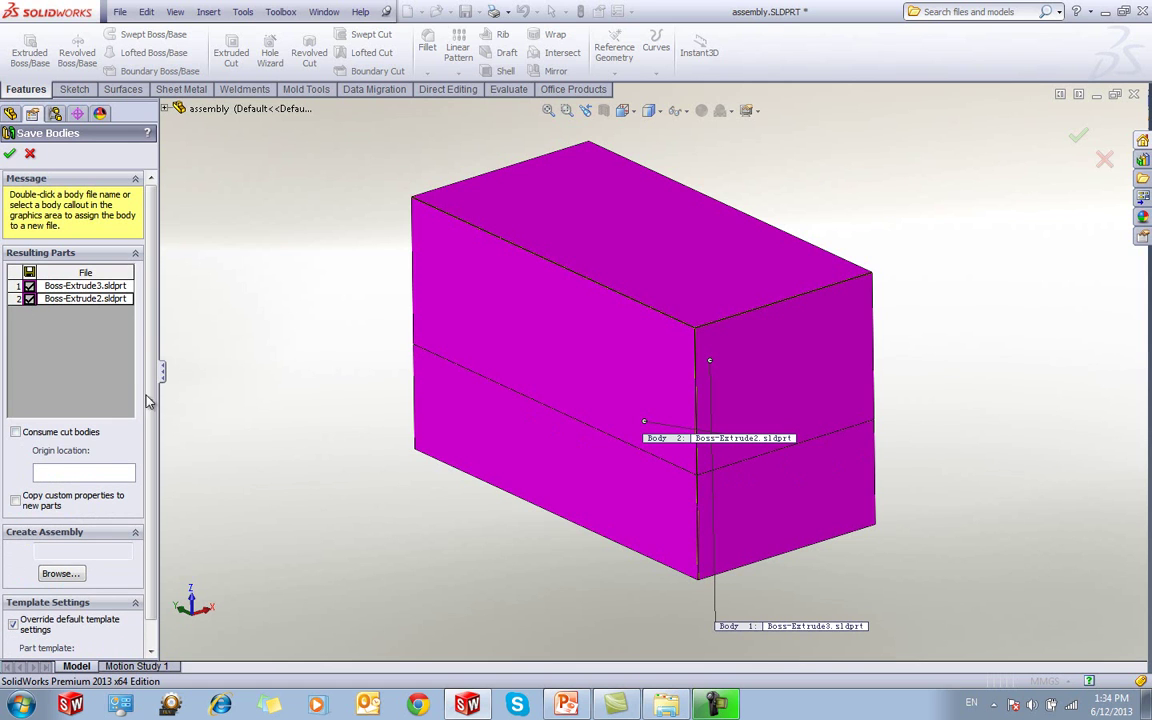
Specify a new assembly file named test on the Desktop for the saved bodies
{"action": "scroll", "coordinate": [146, 410], "scroll_direction": "down", "scroll_amount": 1}
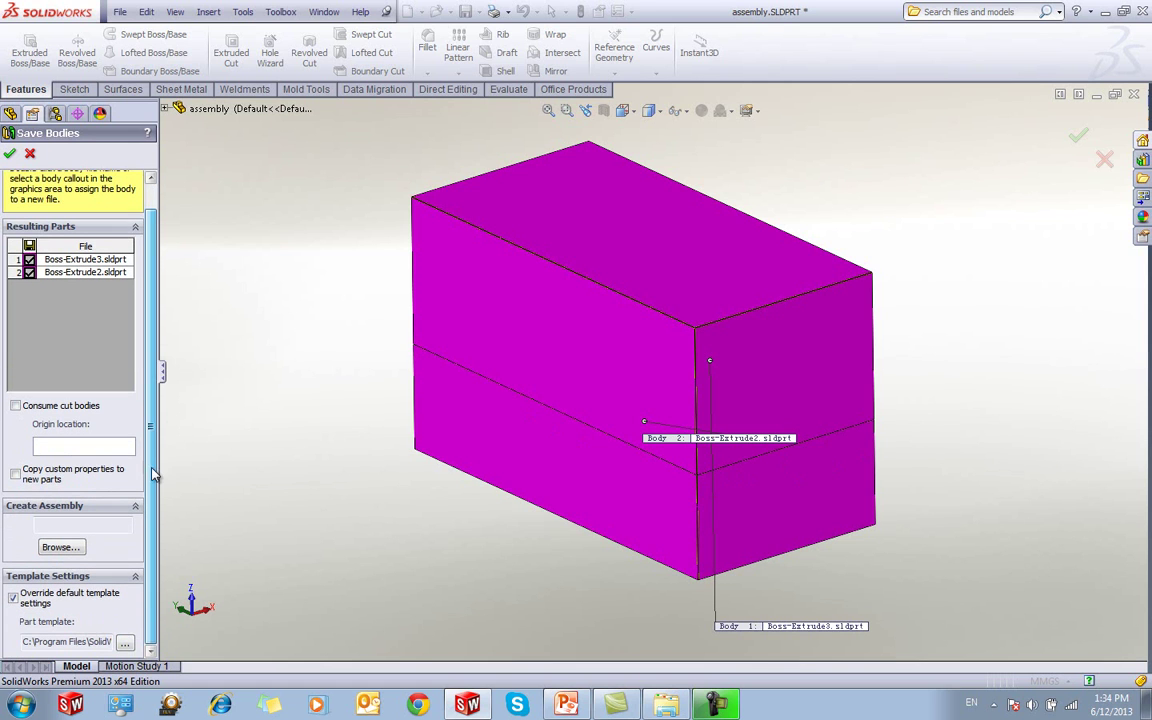
{"action": "left_click", "coordinate": [58, 548]}
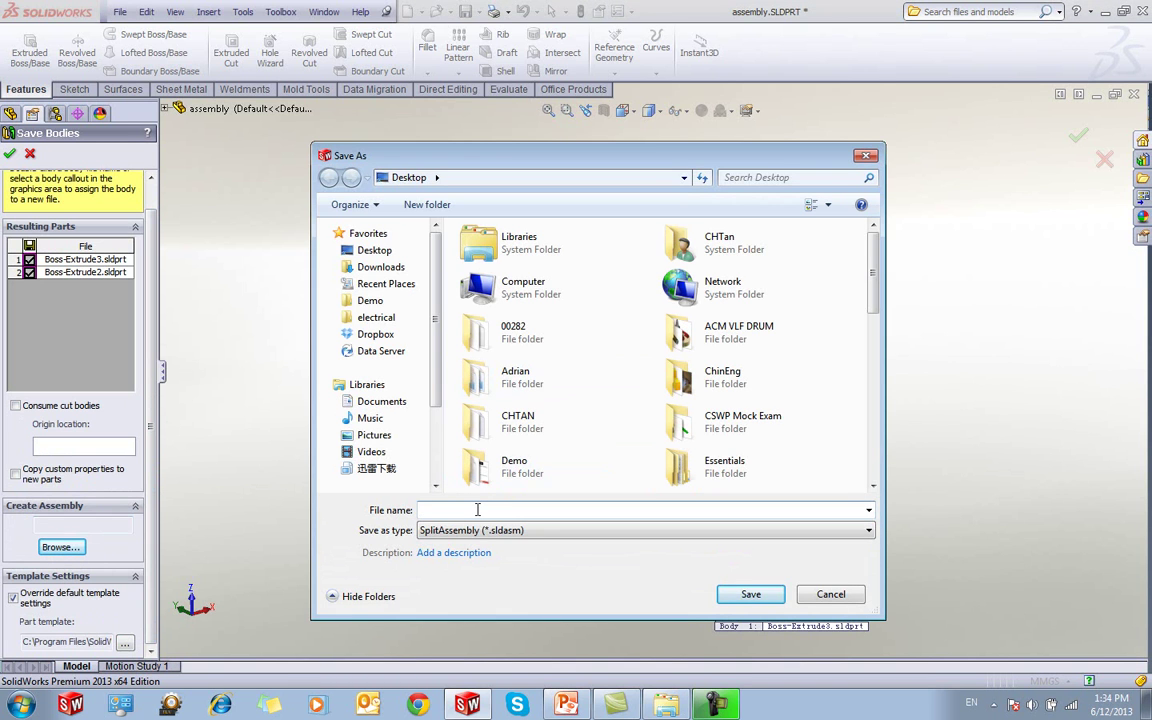
{"action": "key", "text": "BackSpace"}
{"action": "key", "text": "BackSpace"}
{"action": "key", "text": "BackSpace"}
{"action": "type", "text": "test"}
{"action": "left_click", "coordinate": [750, 594]}
Generate the body parts and the test assembly, saving the assembly without rebuilding
{"action": "left_click", "coordinate": [10, 153]}
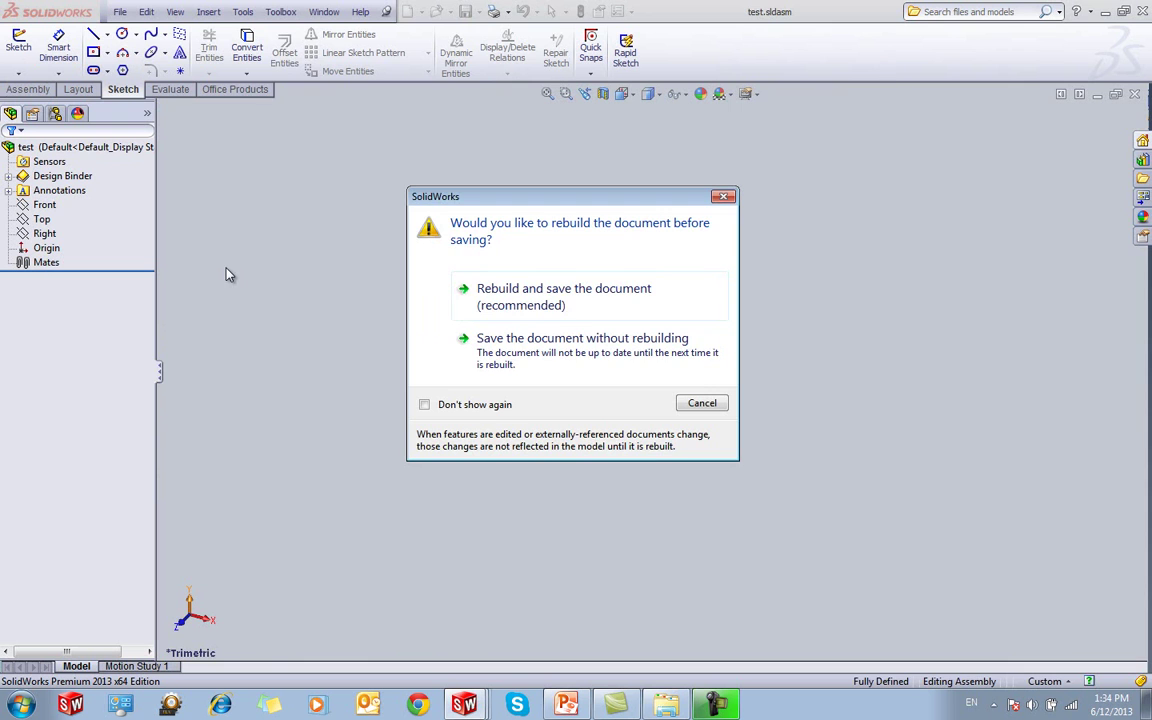
{"action": "left_click", "coordinate": [524, 353]}
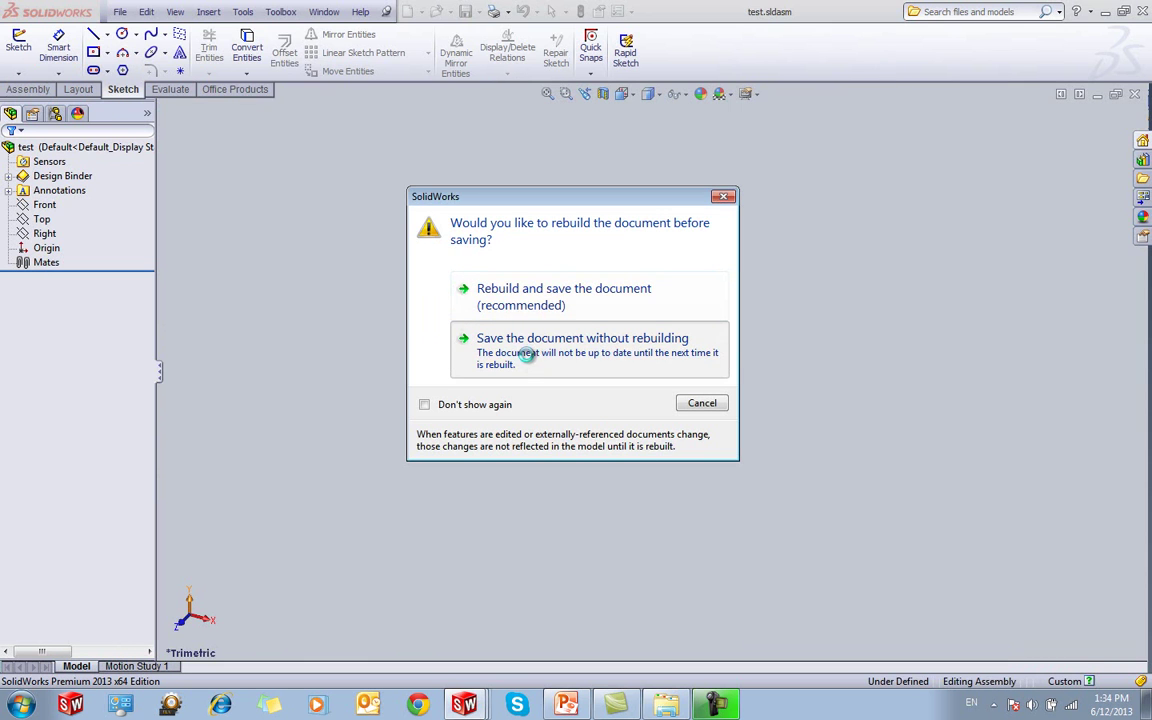
{"action": "left_click", "coordinate": [67, 349]}
{"action": "left_click", "coordinate": [230, 393]}
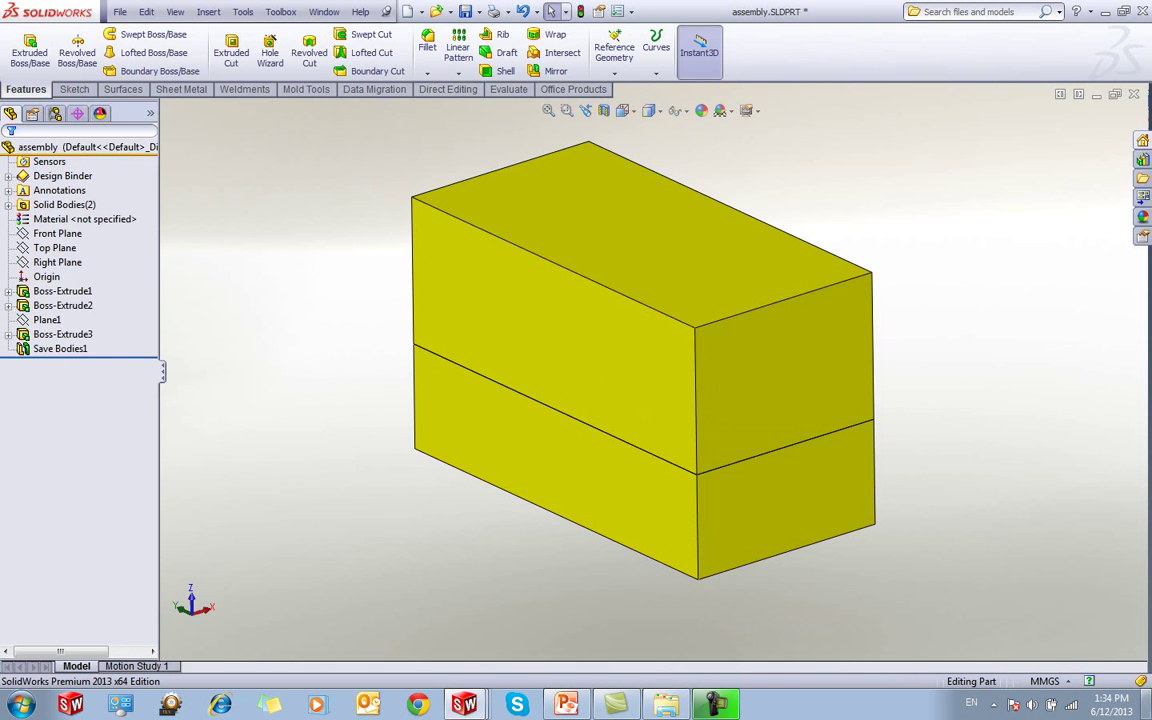
Open the test.sldasm assembly from the Desktop, filtering the file list to parts and assemblies
{"action": "left_click", "coordinate": [1147, 705]}
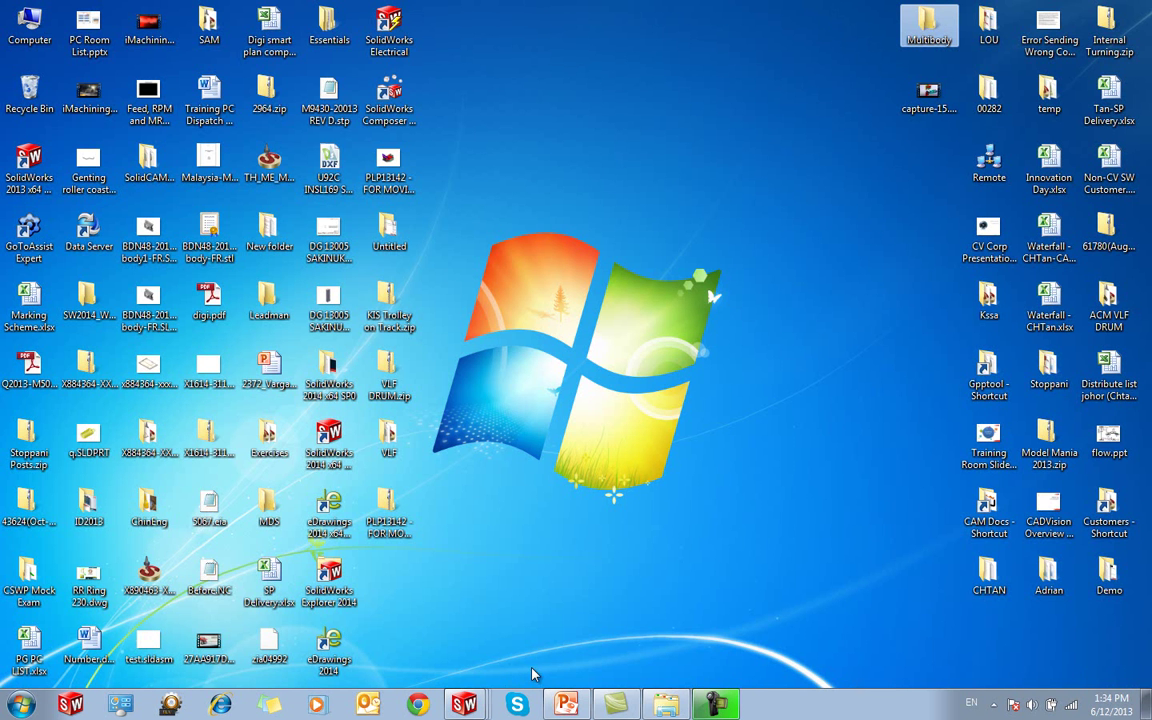
{"action": "left_click", "coordinate": [464, 705]}
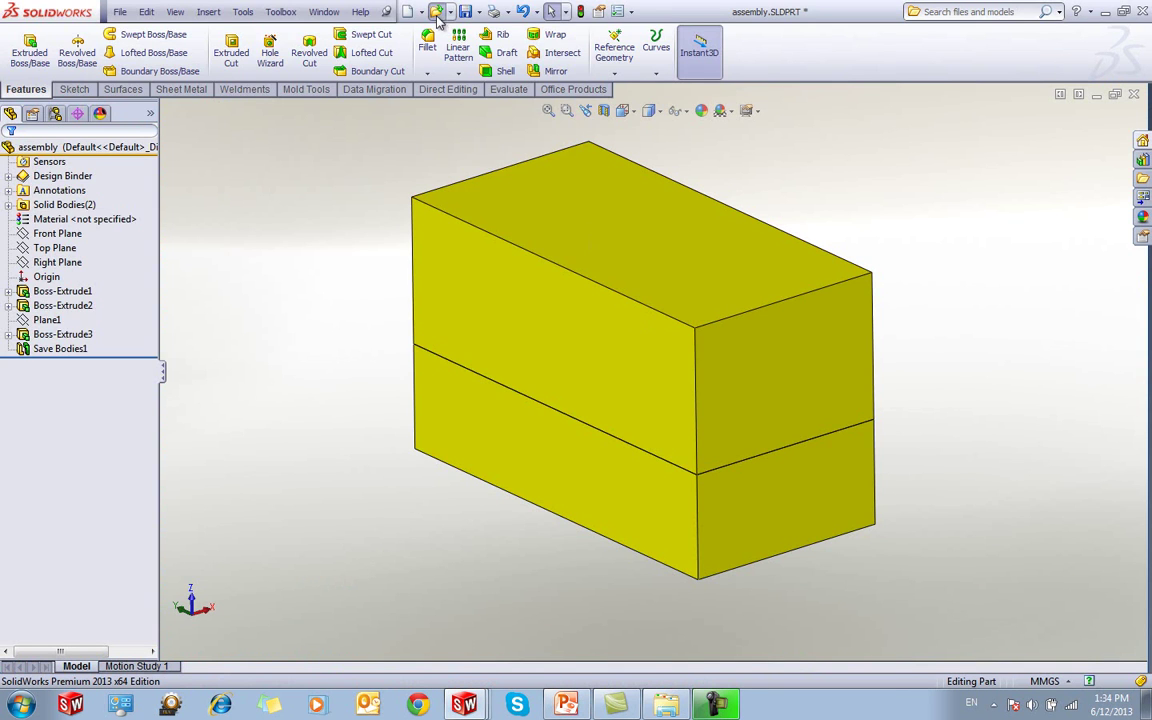
{"action": "left_click", "coordinate": [436, 12]}
{"action": "left_click", "coordinate": [57, 110]}
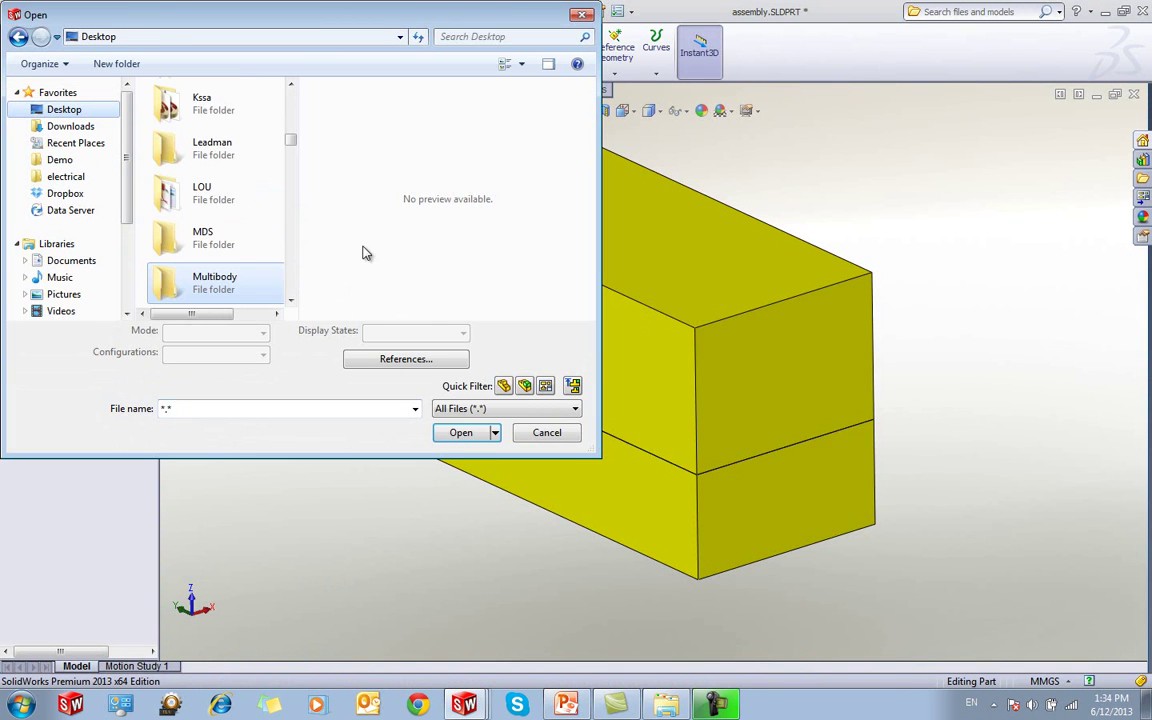
{"action": "left_click_drag", "start_coordinate": [290, 148], "coordinate": [290, 283]}
{"action": "left_click", "coordinate": [503, 386]}
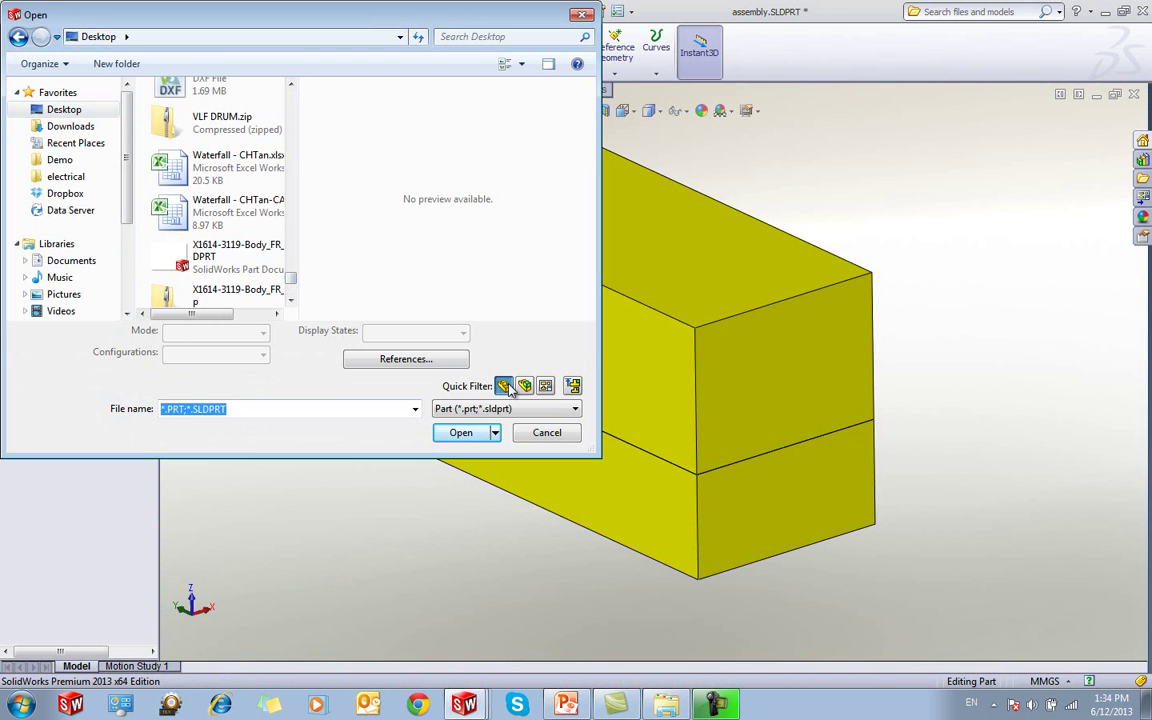
{"action": "left_click_drag", "start_coordinate": [290, 95], "coordinate": [290, 298]}
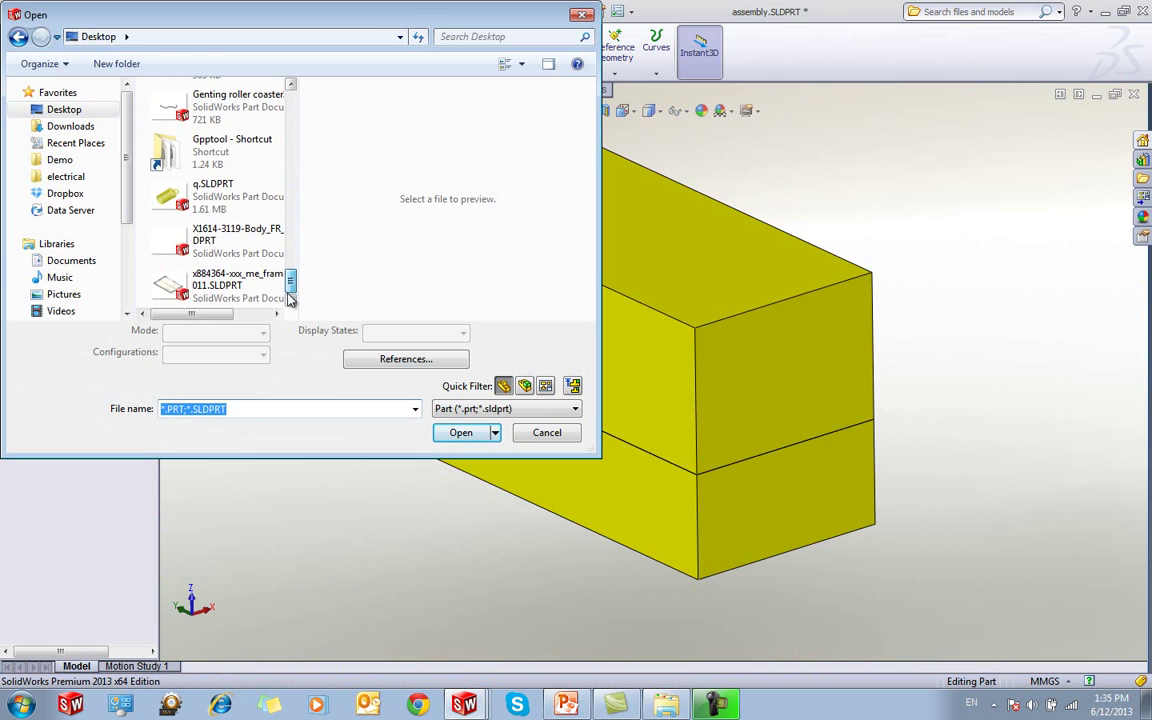
{"action": "left_click", "coordinate": [525, 387]}
{"action": "scroll", "coordinate": [268, 105], "scroll_direction": "down", "scroll_amount": 10}
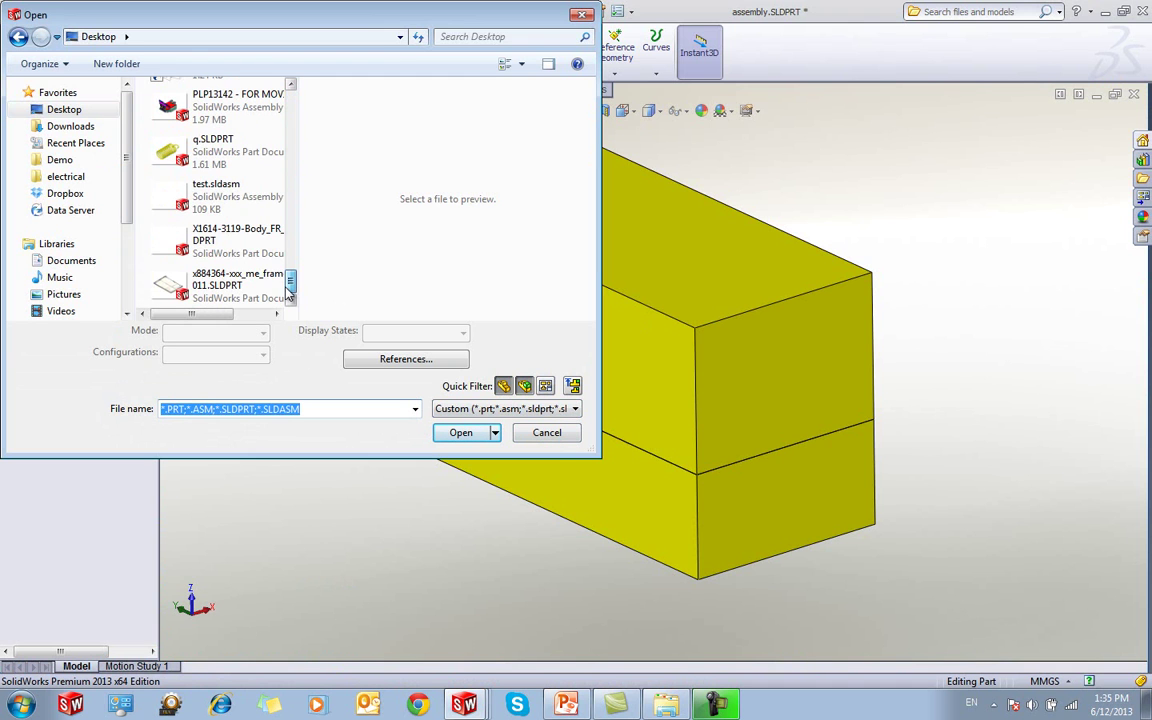
{"action": "double_click", "coordinate": [228, 196]}
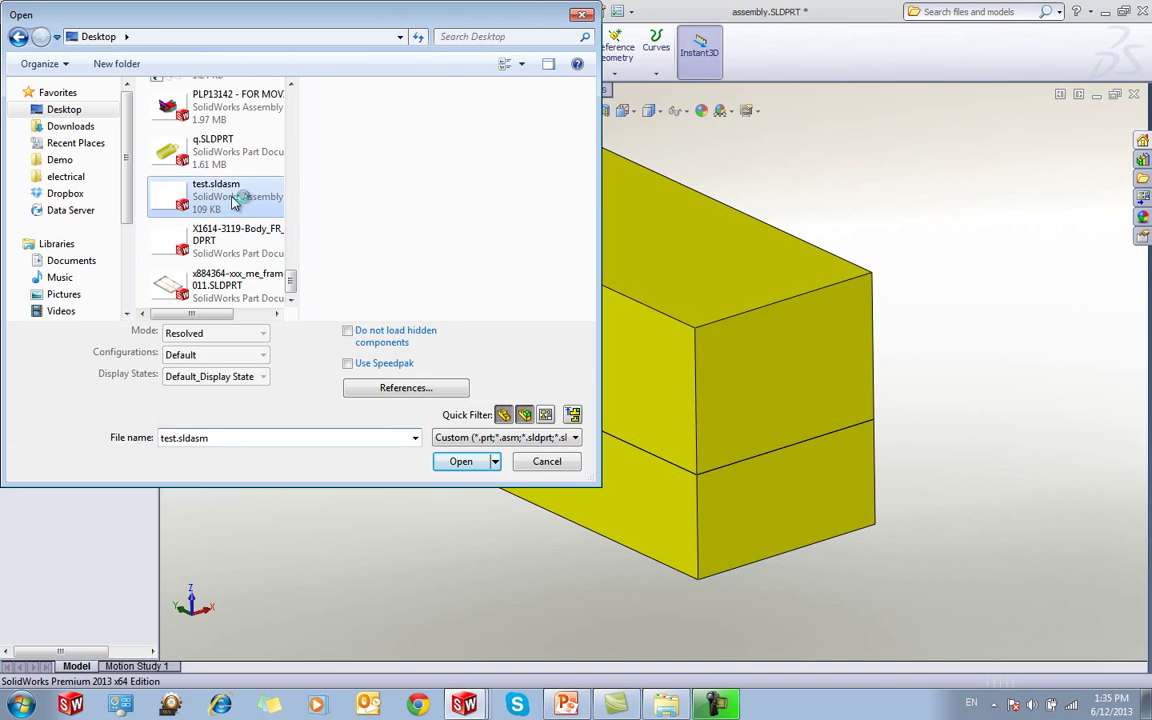
Widen the feature tree and examine the test assembly's structure and its two stacked components
{"action": "middle_click_drag", "start_coordinate": [236, 204], "coordinate": [334, 332]}
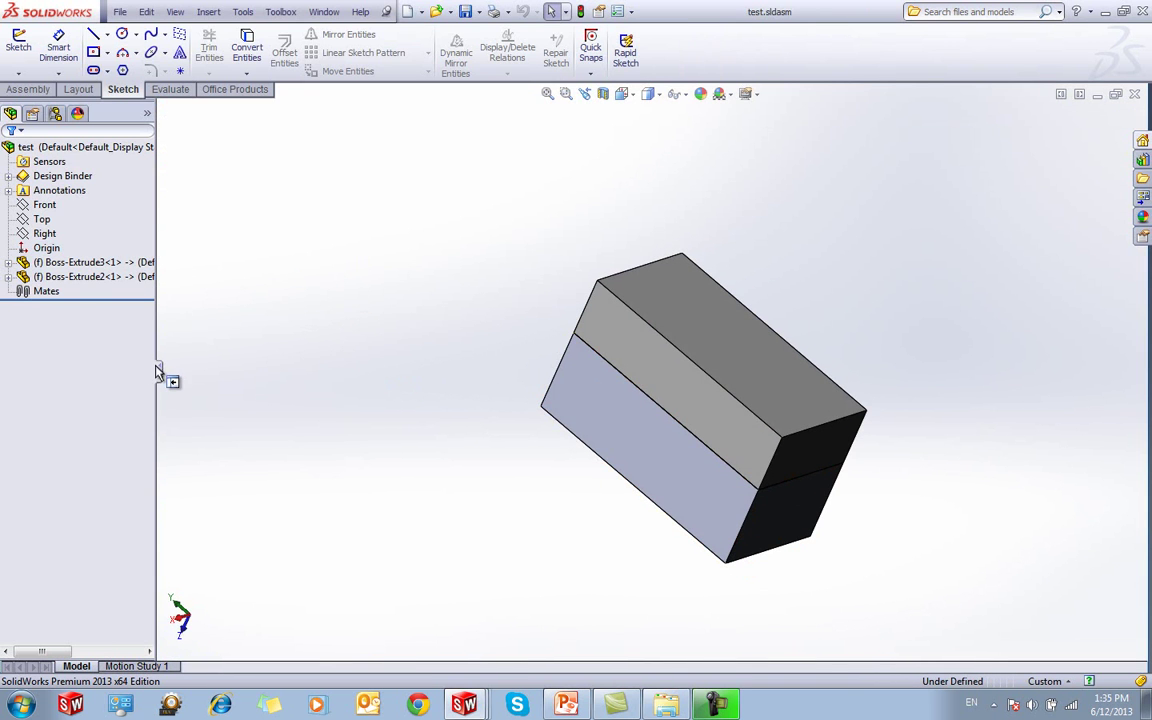
{"action": "left_click_drag", "start_coordinate": [159, 376], "coordinate": [235, 376]}
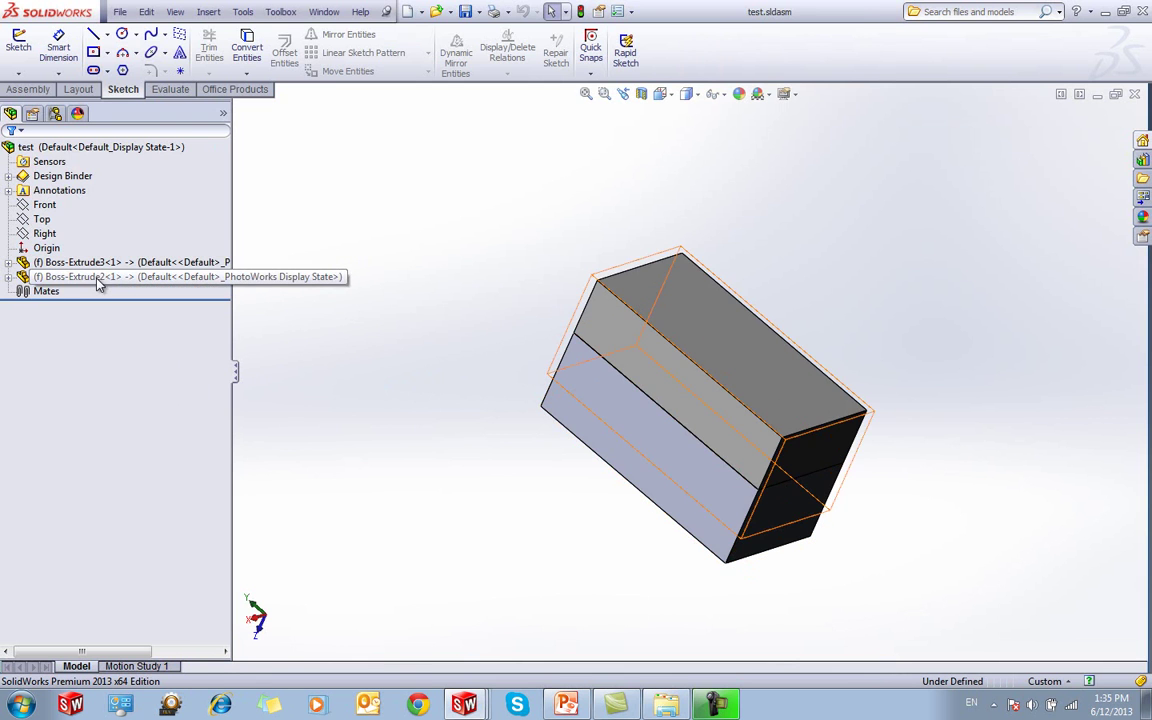
{"action": "middle_click_drag", "start_coordinate": [360, 380], "coordinate": [398, 347]}
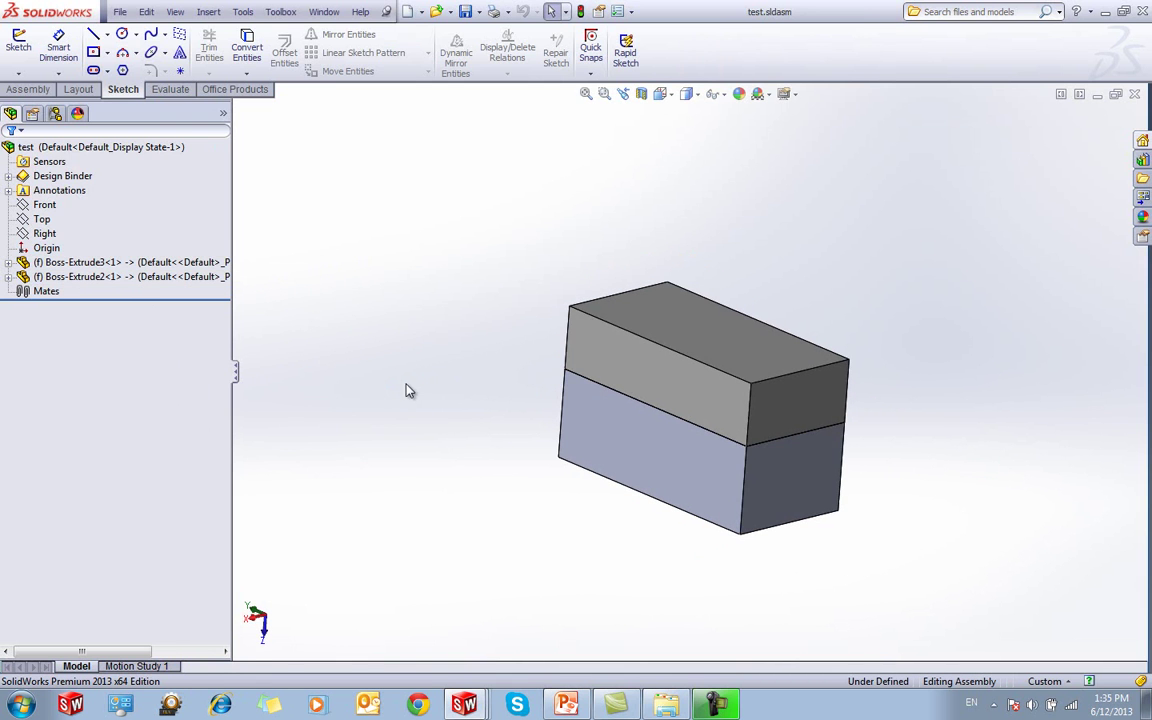
{"action": "left_click", "coordinate": [95, 148]}
{"action": "left_click", "coordinate": [532, 329]}
{"action": "left_click", "coordinate": [76, 152]}
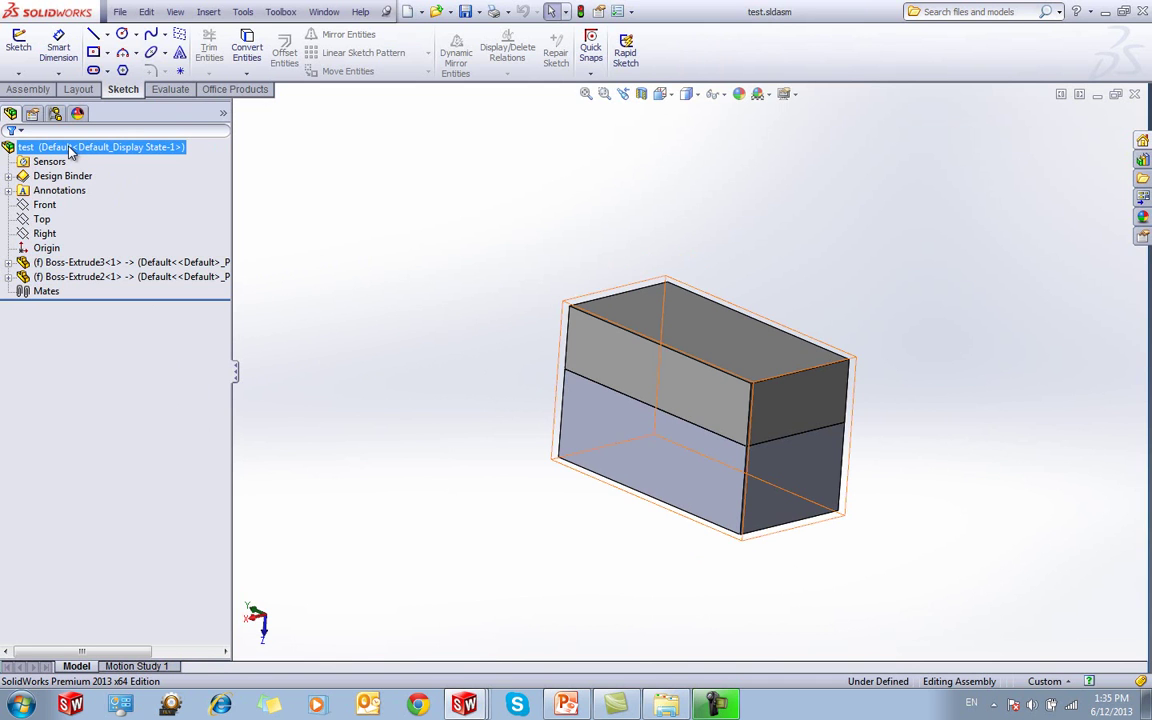
Open the Boss-Extrude3 component in its own window and inspect its round pocket and Stock-assembly-1 feature
{"action": "left_click", "coordinate": [60, 263]}
{"action": "left_click", "coordinate": [74, 278]}
{"action": "left_click", "coordinate": [73, 217]}
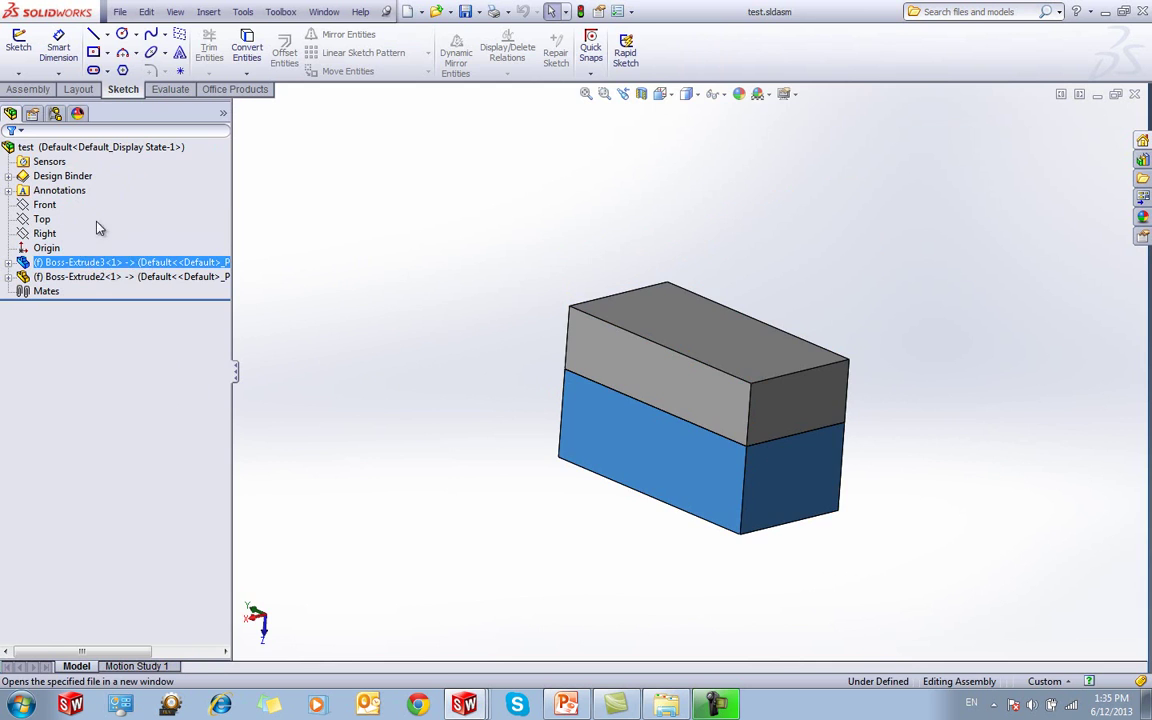
{"action": "mouse_move", "coordinate": [378, 267]}
{"action": "middle_mouse_down"}
{"action": "mouse_move", "coordinate": [275, 373]}
{"action": "mouse_move", "coordinate": [184, 306]}
{"action": "mouse_move", "coordinate": [211, 324]}
{"action": "middle_mouse_up"}
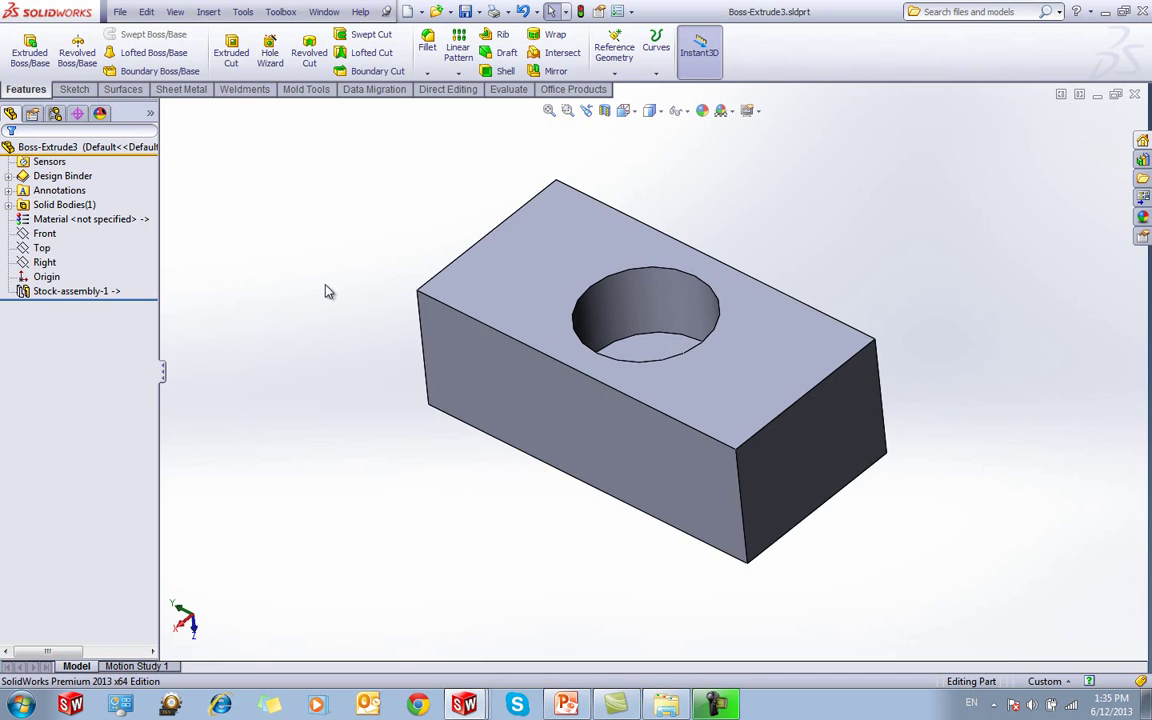
{"action": "left_click", "coordinate": [78, 291]}
{"action": "middle_click_drag", "start_coordinate": [305, 330], "coordinate": [319, 336]}
{"action": "left_click", "coordinate": [319, 356]}
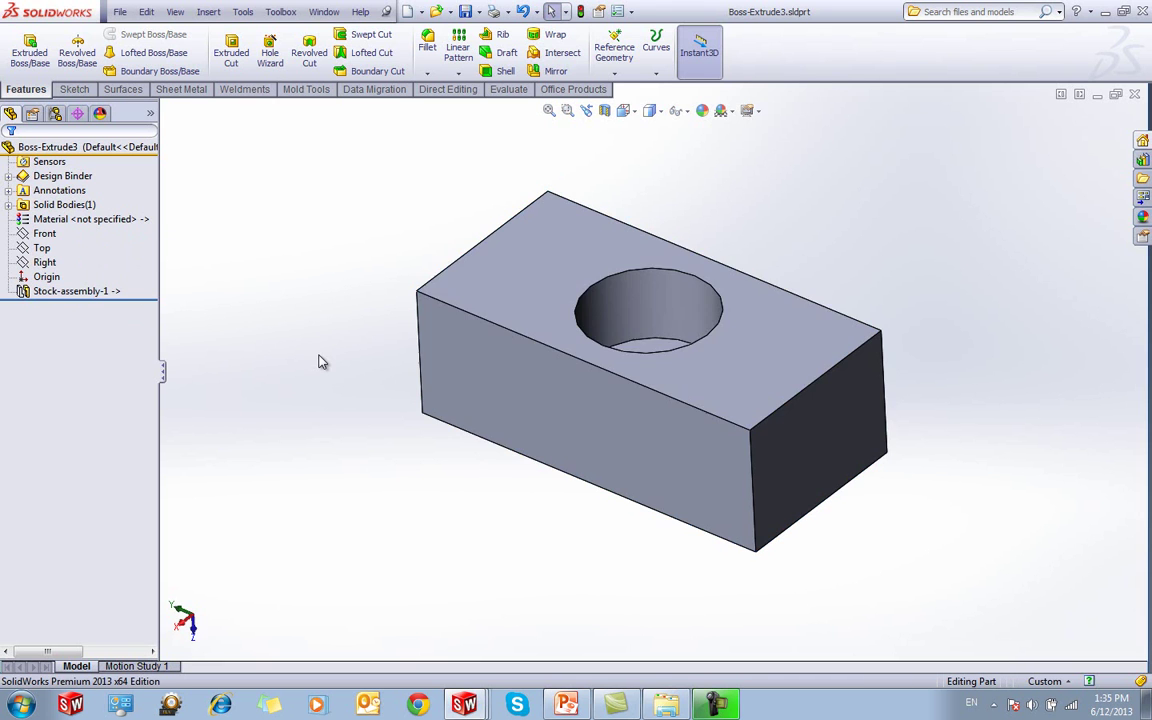
Compare the feature history of the source part assembly.SLDPRT with that of the saved Boss-Extrude3 part
{"action": "key", "text": "ctrl+Tab"}
{"action": "key", "text": "ctrl+Tab"}
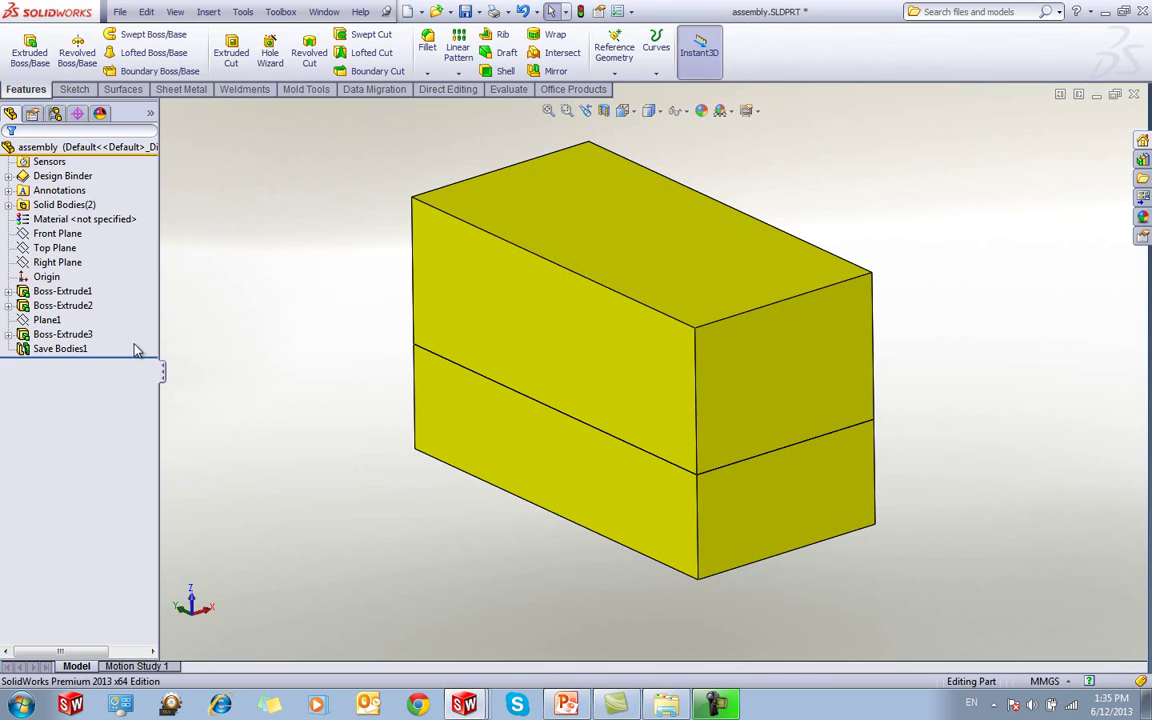
{"action": "left_click", "coordinate": [72, 291]}
{"action": "left_click", "coordinate": [265, 311]}
{"action": "key", "text": "ctrl+Tab"}
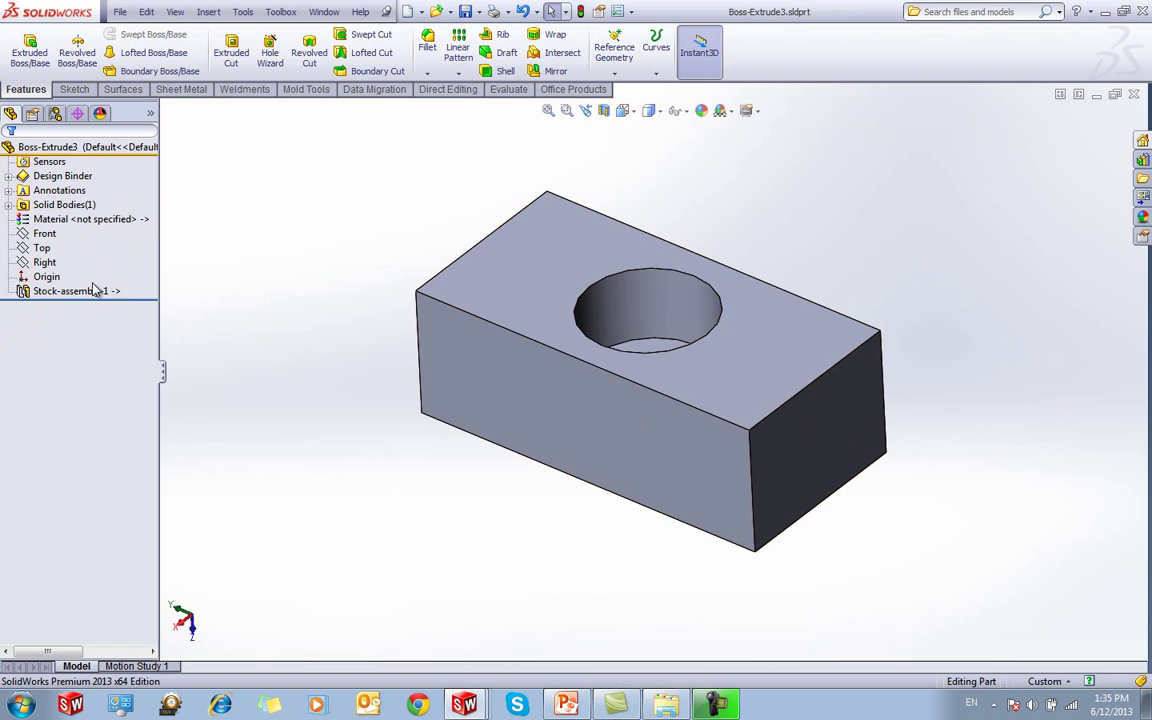
Compare the test.sldasm assembly with the source multibody part and its Save Bodies1 feature, finishing on the assembly
{"action": "key", "text": "ctrl+Tab"}
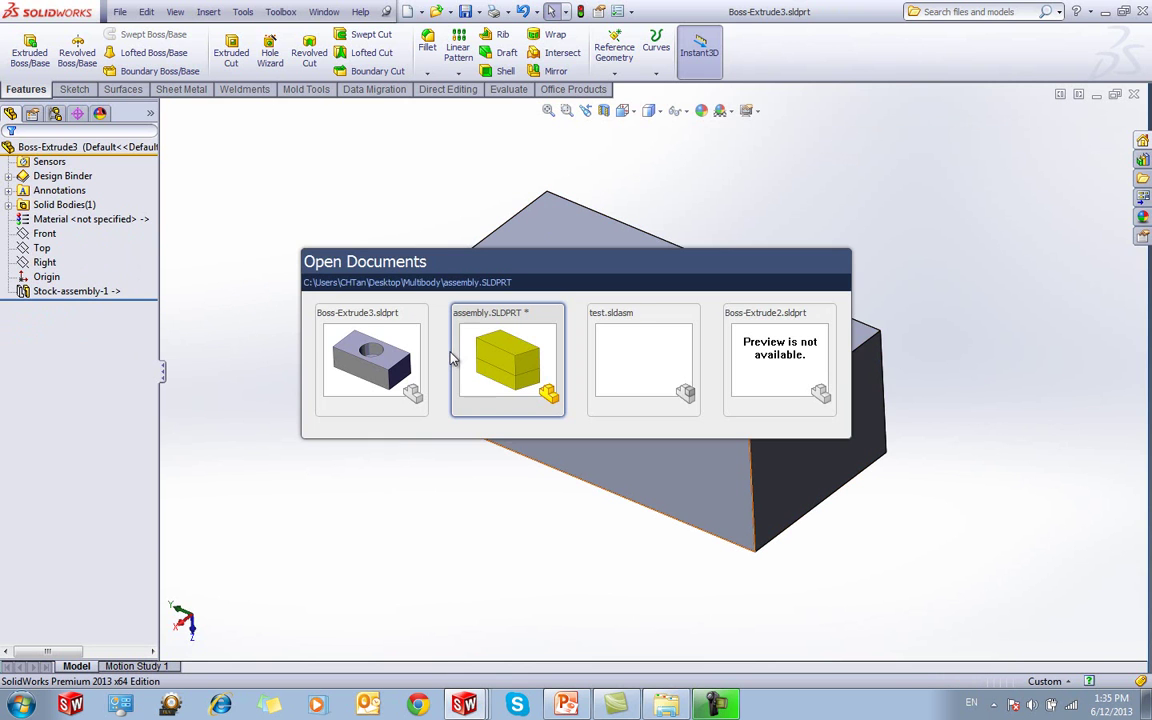
{"action": "key", "text": "ctrl+Tab"}
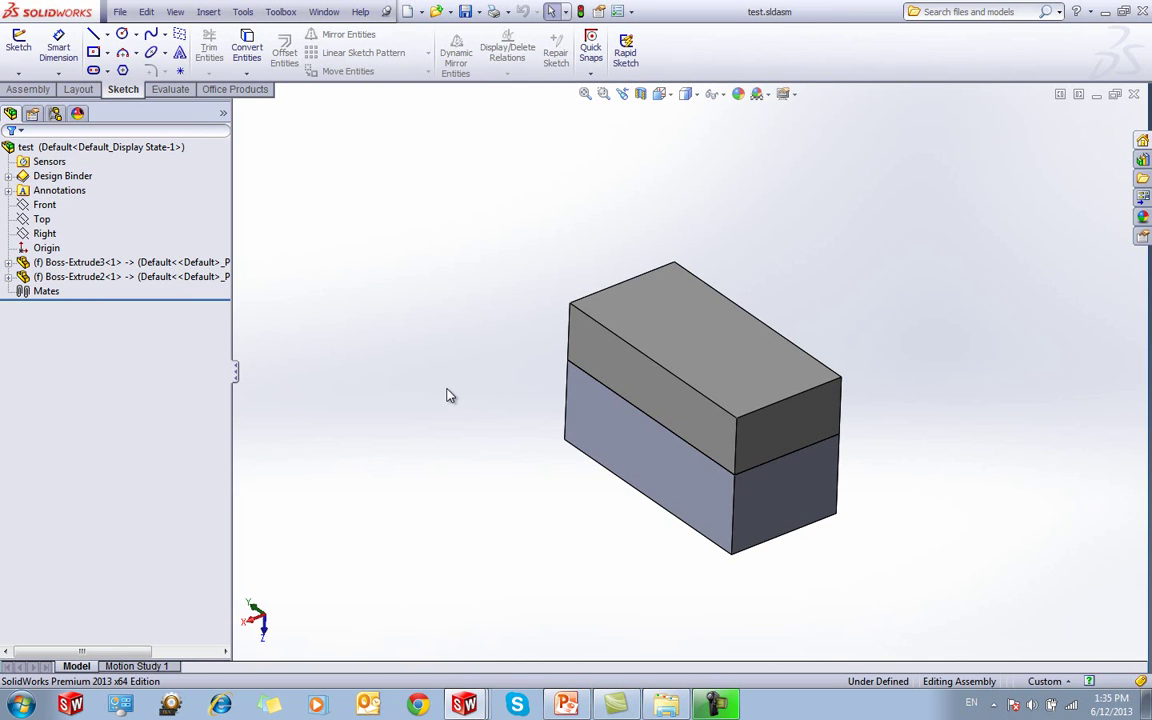
{"action": "key", "text": "ctrl+Tab"}
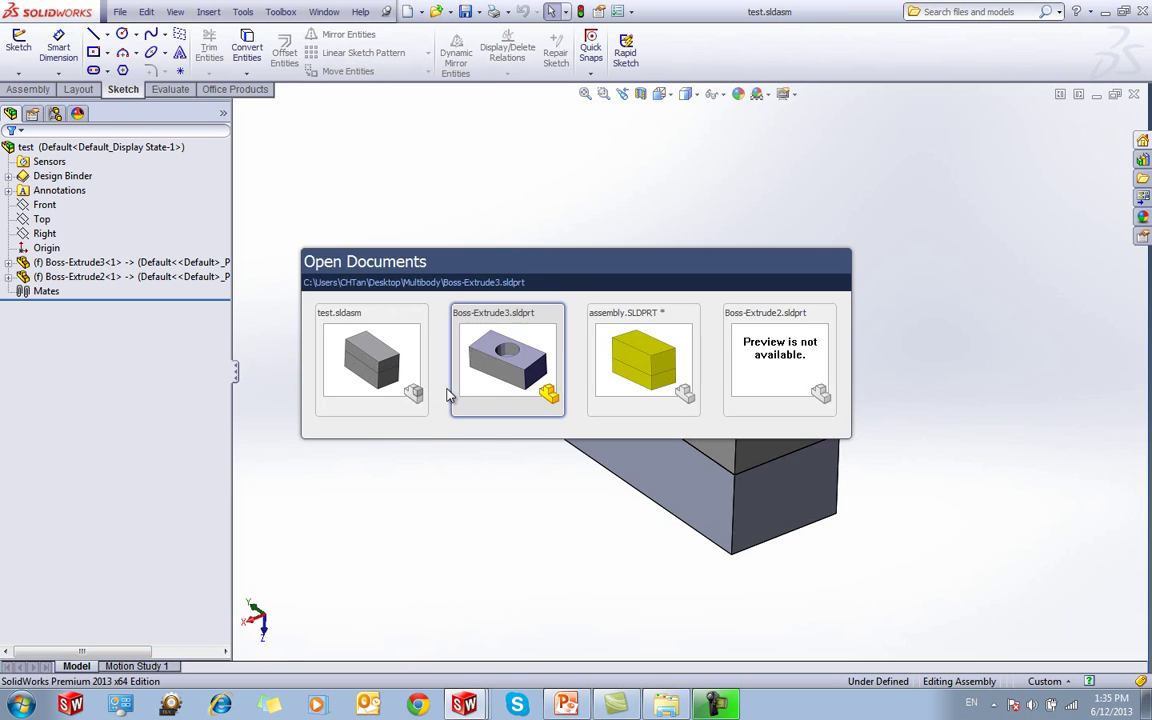
{"action": "key", "text": "ctrl+Tab"}
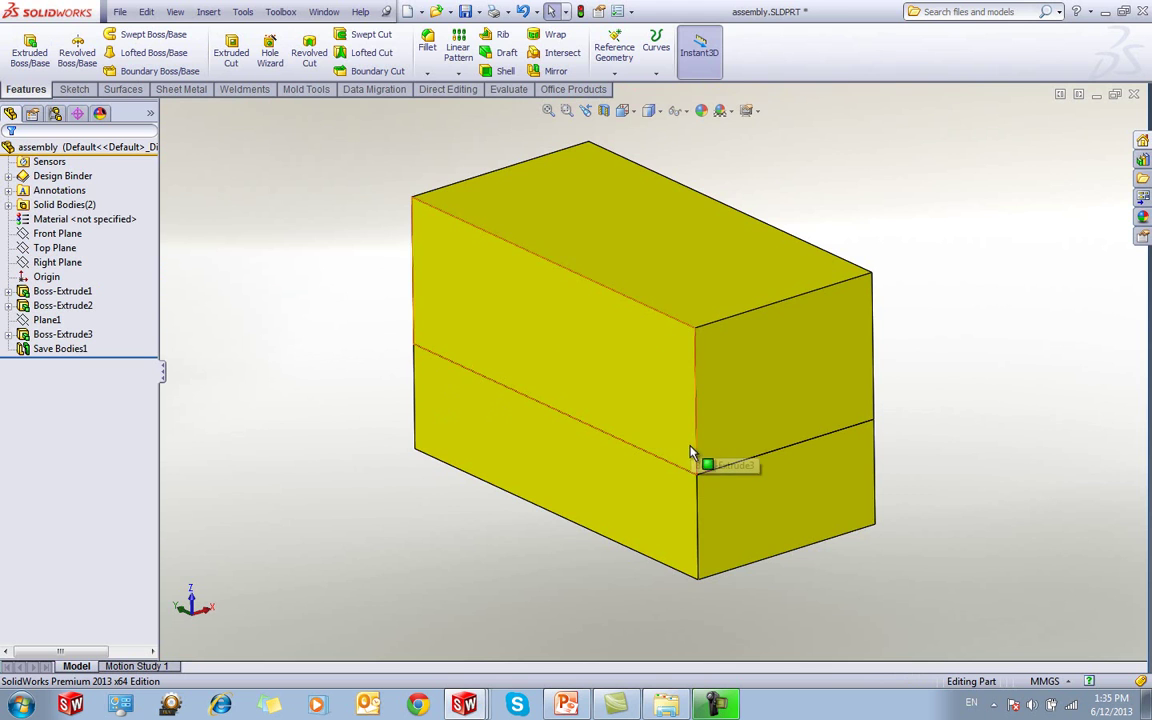
{"action": "left_click", "coordinate": [66, 350]}
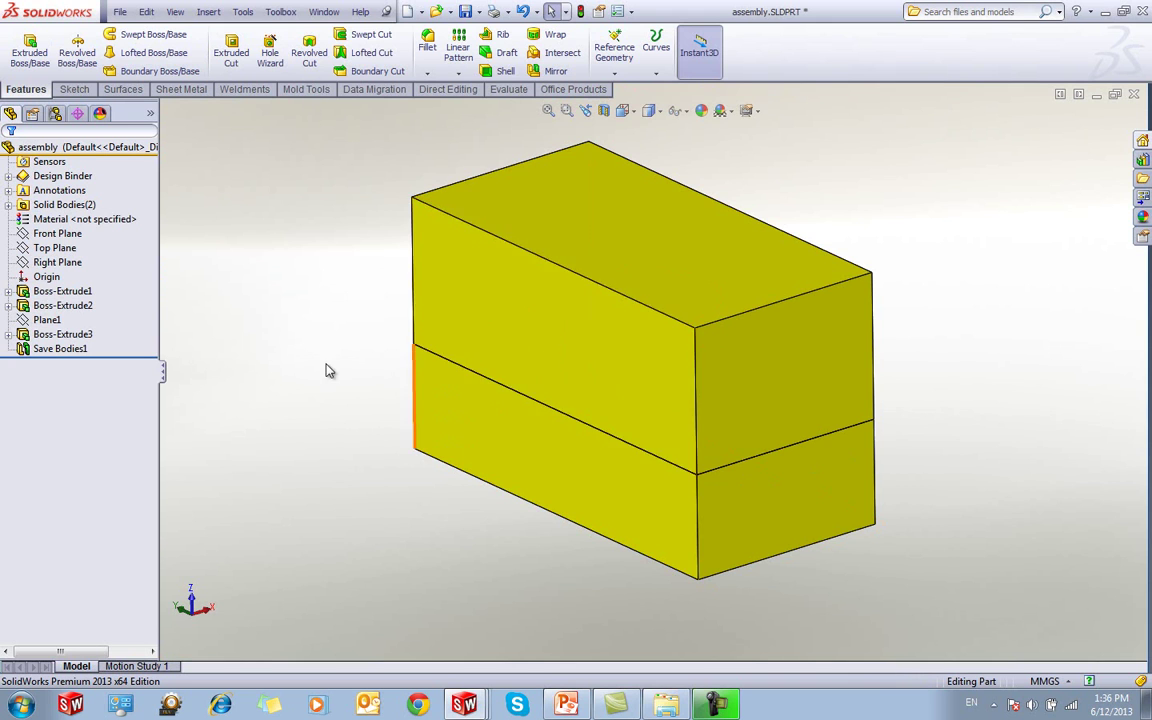
{"action": "key", "text": "ctrl+Tab"}
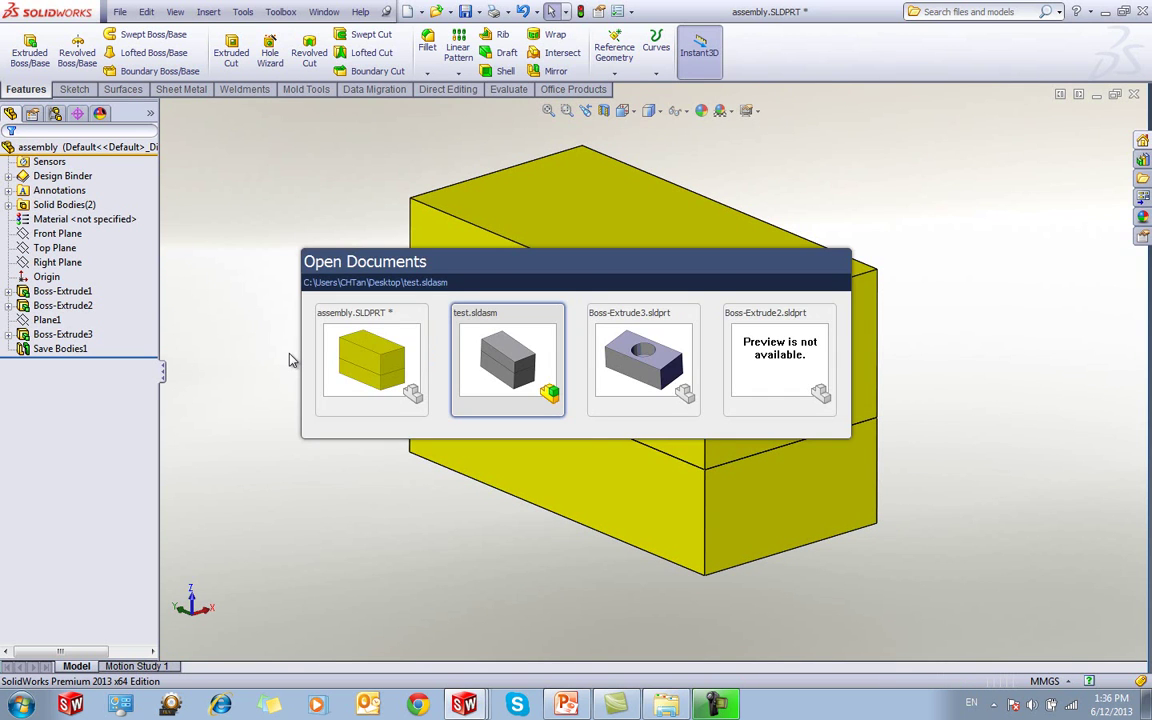
{"action": "left_click", "coordinate": [510, 380]}
{"action": "middle_click_drag", "start_coordinate": [573, 244], "coordinate": [481, 386]}
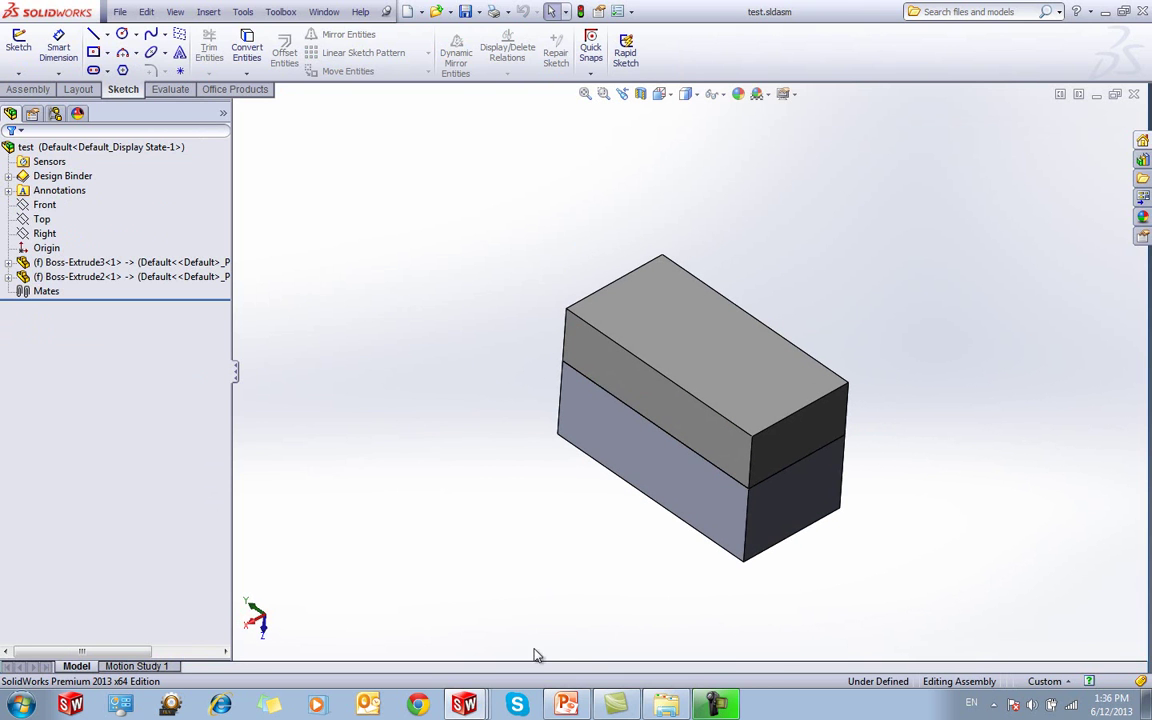
Switch to the PowerPoint presentation Think Differently! Multibody Techniques.ppt and display its title slide
{"action": "mouse_move", "coordinate": [567, 708]}
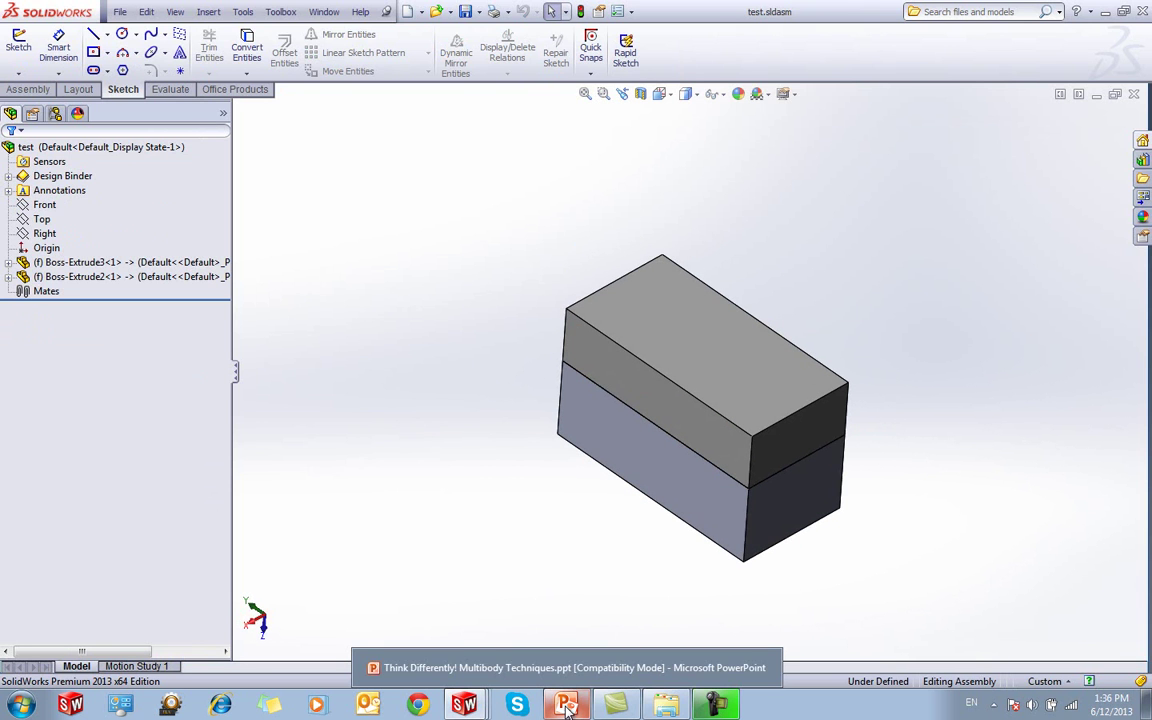
{"action": "left_click", "coordinate": [567, 708]}
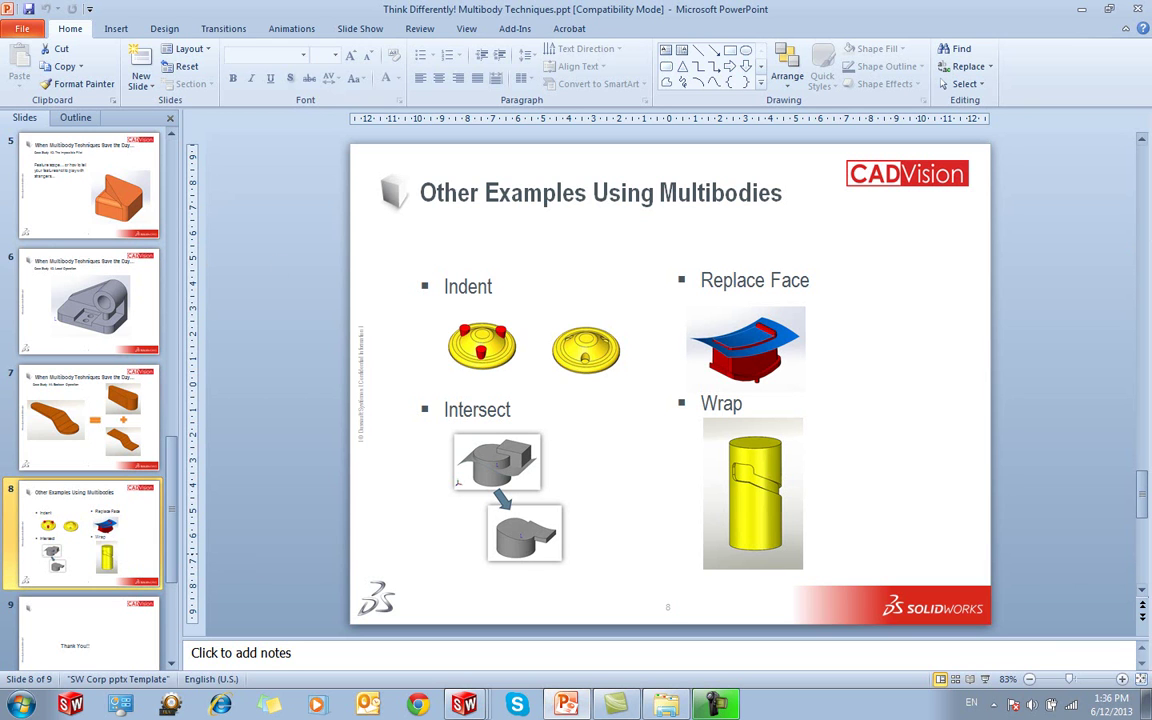
{"action": "left_click_drag", "start_coordinate": [1147, 487], "coordinate": [1147, 150]}
{"action": "left_click", "coordinate": [100, 180]}
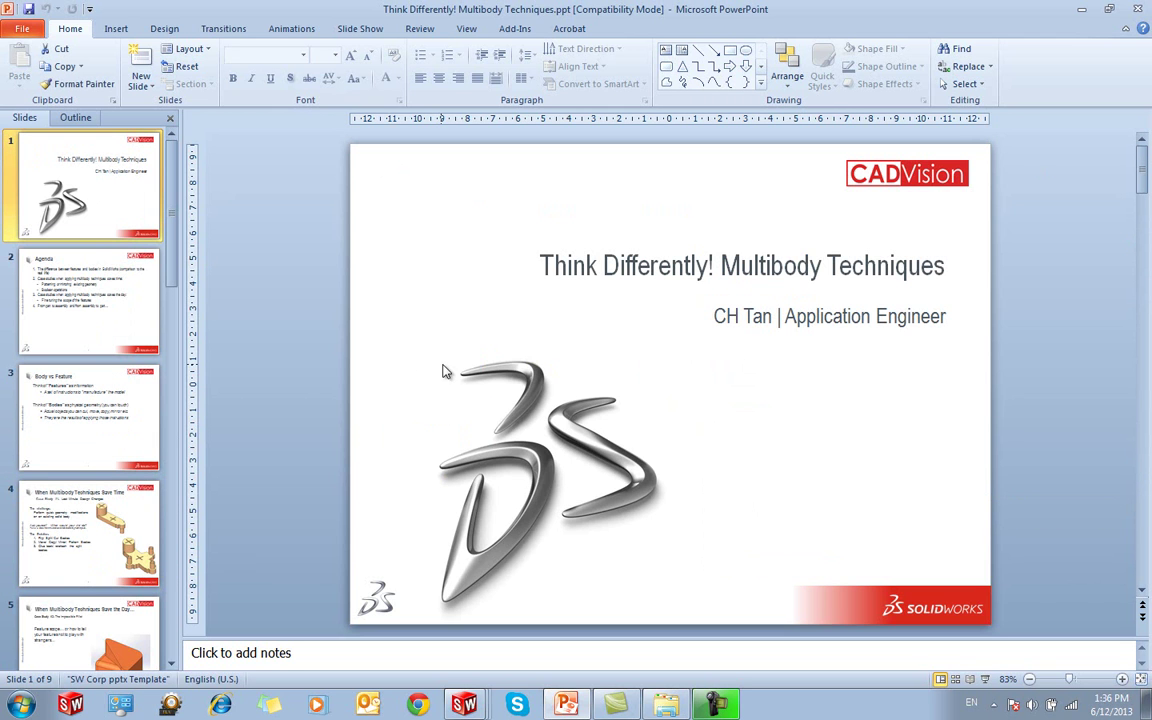